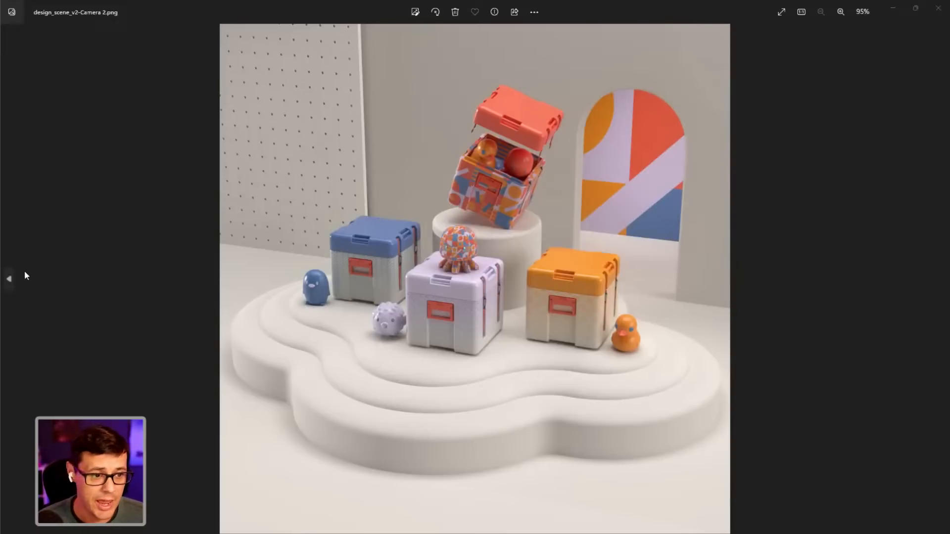
View the other toy-crate scene render, return to design_scene_v2-Camera 2.png and minimize the image viewer
{"action": "left_click", "coordinate": [11, 278]}
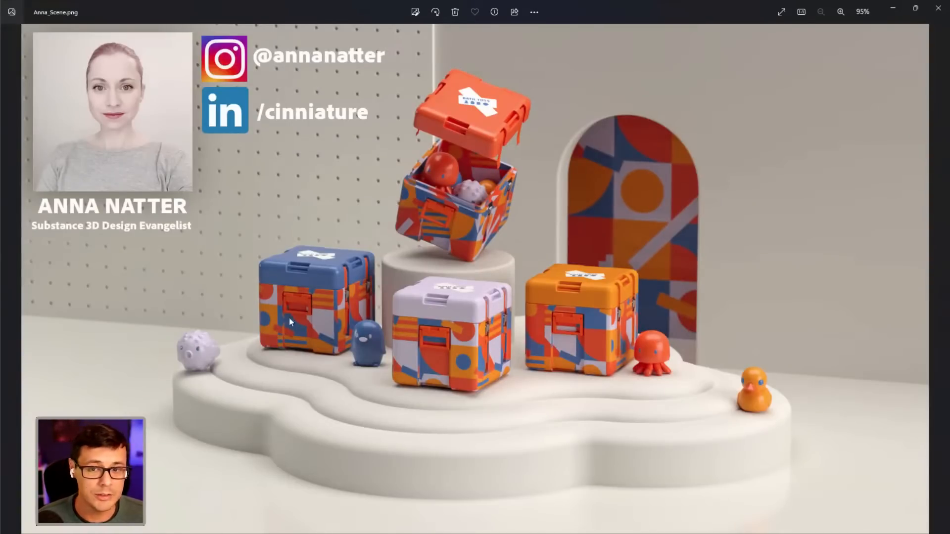
{"action": "left_click", "coordinate": [942, 280]}
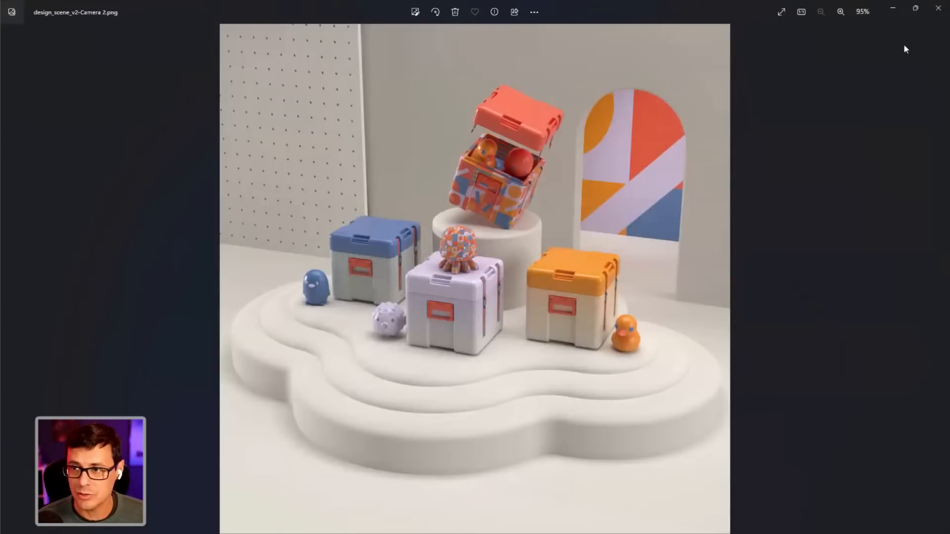
{"action": "left_click", "coordinate": [894, 8]}
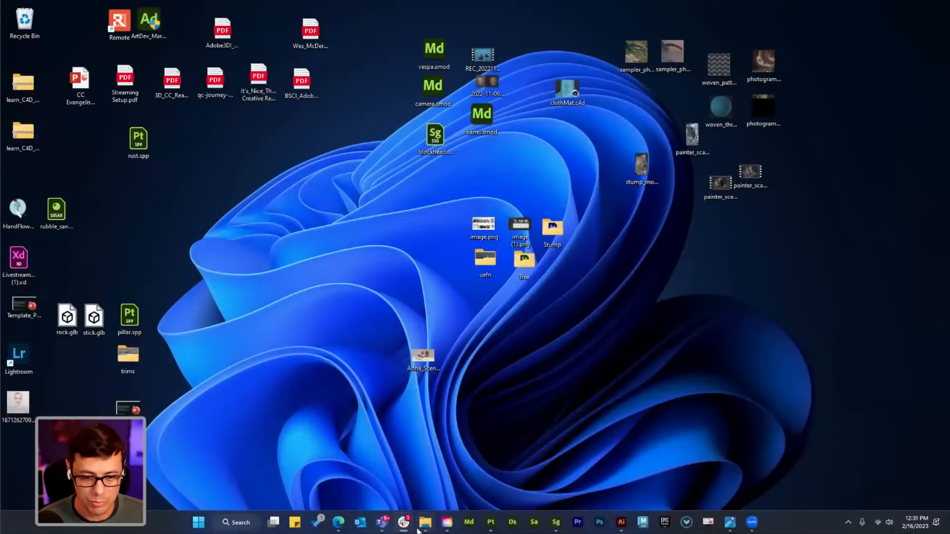
Switch to the Edge browser window with the 3D Design Bootcamp page and review its session listings and resource cards
{"action": "mouse_move", "coordinate": [344, 523]}
{"action": "left_click", "coordinate": [313, 475]}
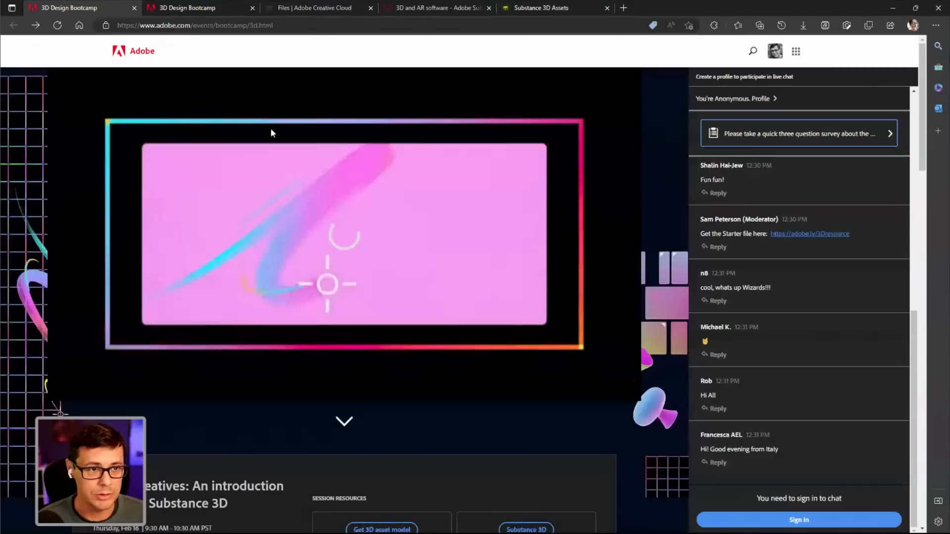
{"action": "scroll", "coordinate": [360, 236], "scroll_direction": "down", "scroll_amount": 12}
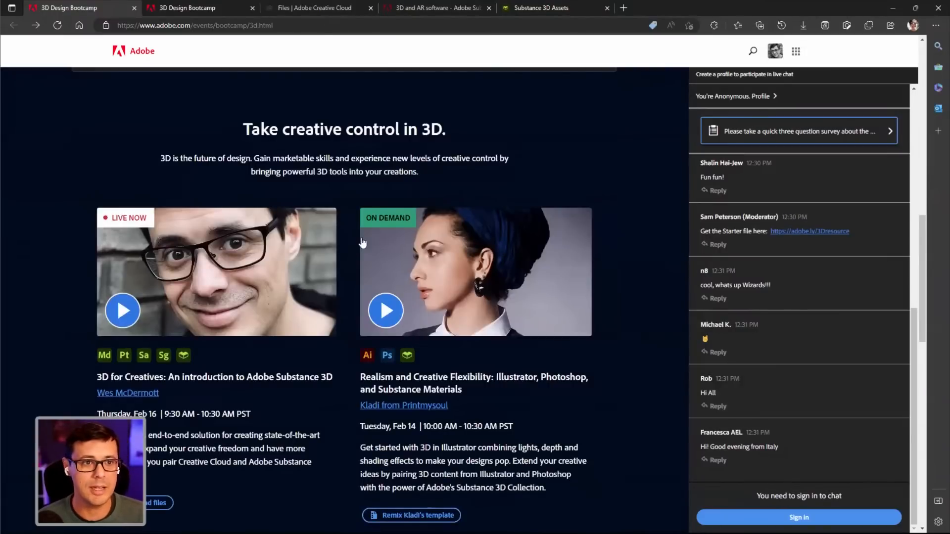
{"action": "scroll", "coordinate": [373, 225], "scroll_direction": "down", "scroll_amount": 2}
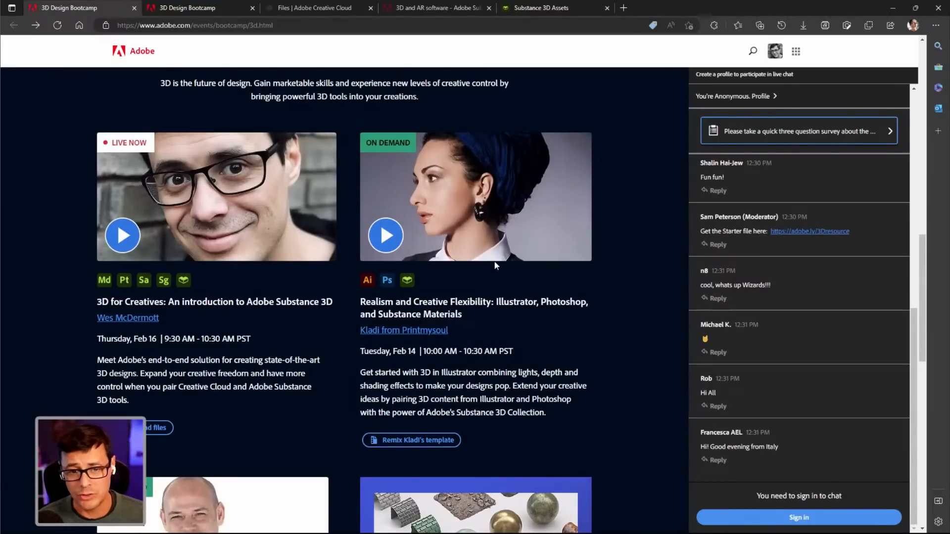
{"action": "scroll", "coordinate": [497, 266], "scroll_direction": "down", "scroll_amount": 2}
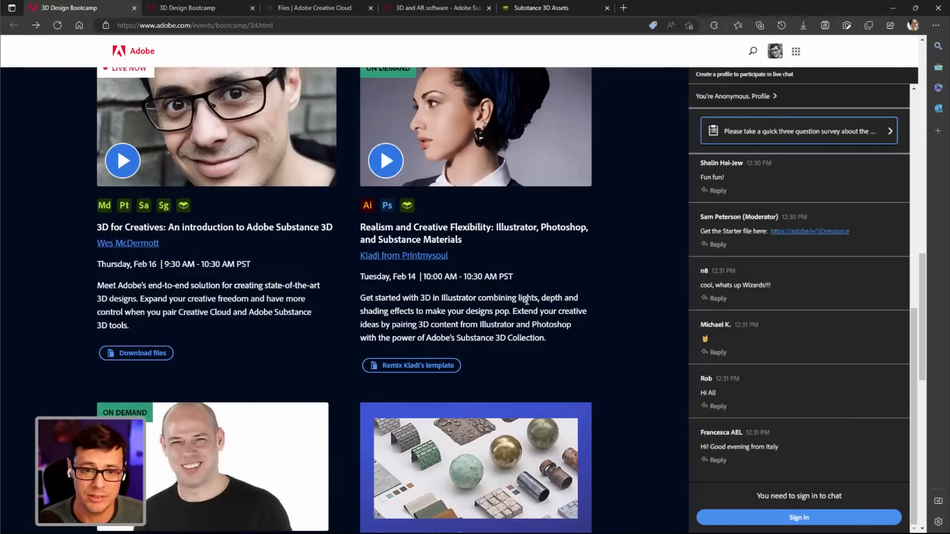
{"action": "scroll", "coordinate": [547, 296], "scroll_direction": "up", "scroll_amount": 2}
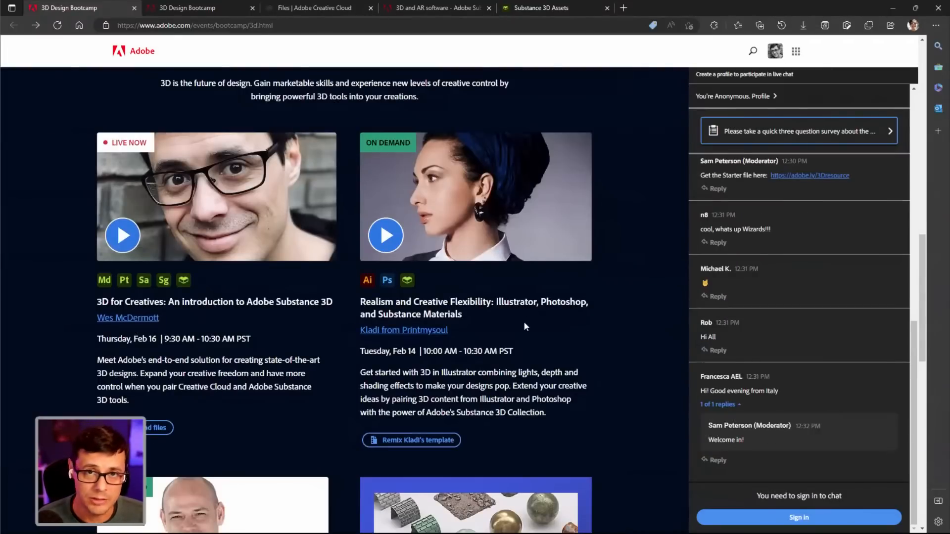
{"action": "scroll", "coordinate": [396, 346], "scroll_direction": "down", "scroll_amount": 5}
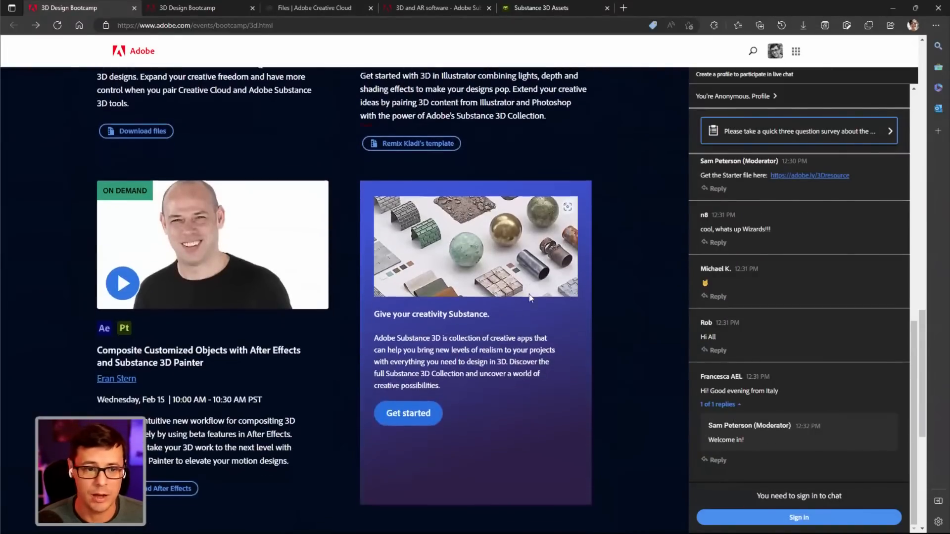
{"action": "scroll", "coordinate": [276, 371], "scroll_direction": "down", "scroll_amount": 1}
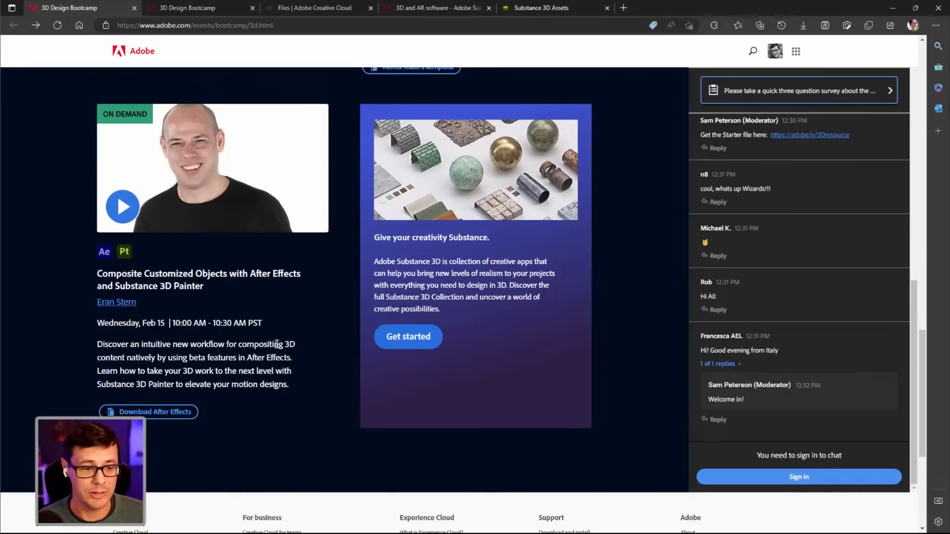
{"action": "scroll", "coordinate": [302, 331], "scroll_direction": "down", "scroll_amount": 2}
{"action": "scroll", "coordinate": [304, 328], "scroll_direction": "up", "scroll_amount": 10}
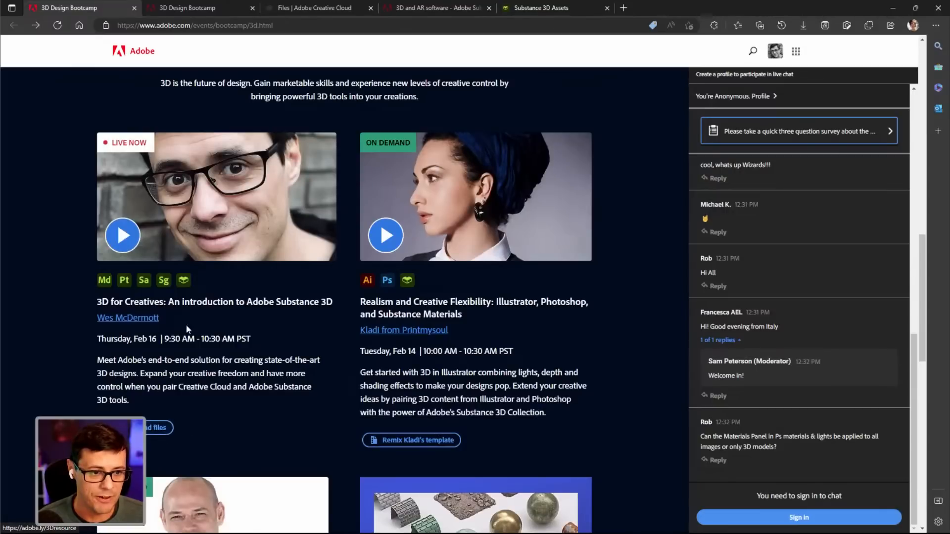
Open the download files of the "3D for Creatives" session and close the duplicate 3D Design Bootcamp page
{"action": "left_click", "coordinate": [152, 428]}
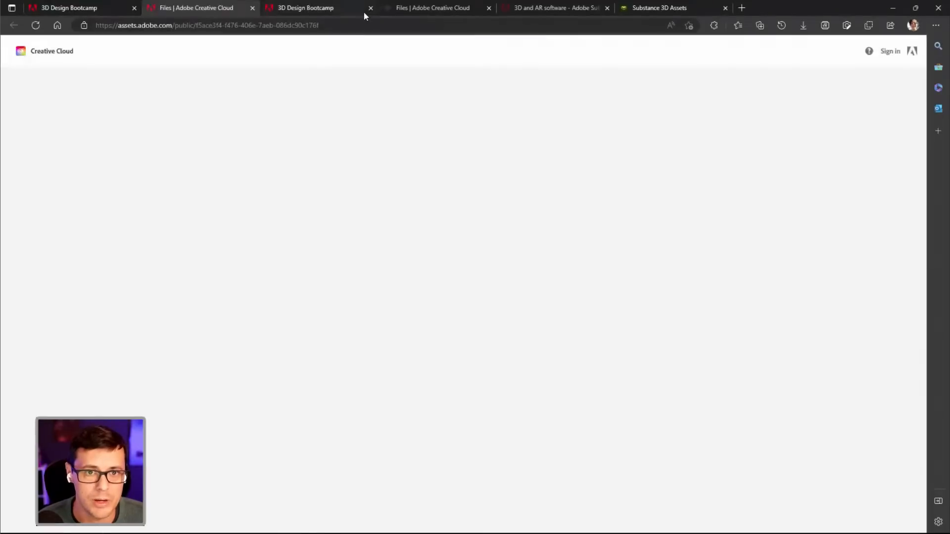
{"action": "left_click", "coordinate": [371, 8]}
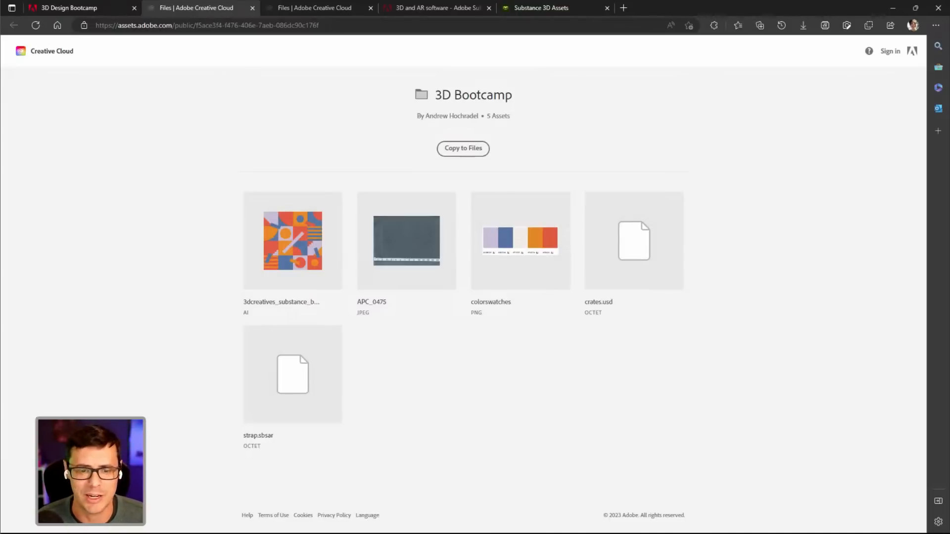
Return to the 3D Design Bootcamp page and open the Substance 3D product page from the "Give your creativity Substance" card
{"action": "left_click", "coordinate": [87, 10]}
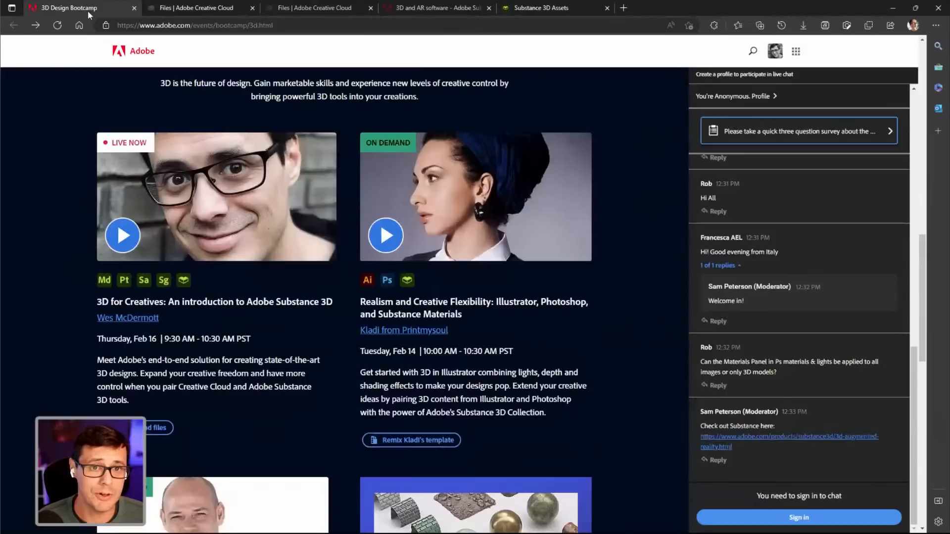
{"action": "scroll", "coordinate": [322, 238], "scroll_direction": "down", "scroll_amount": 2}
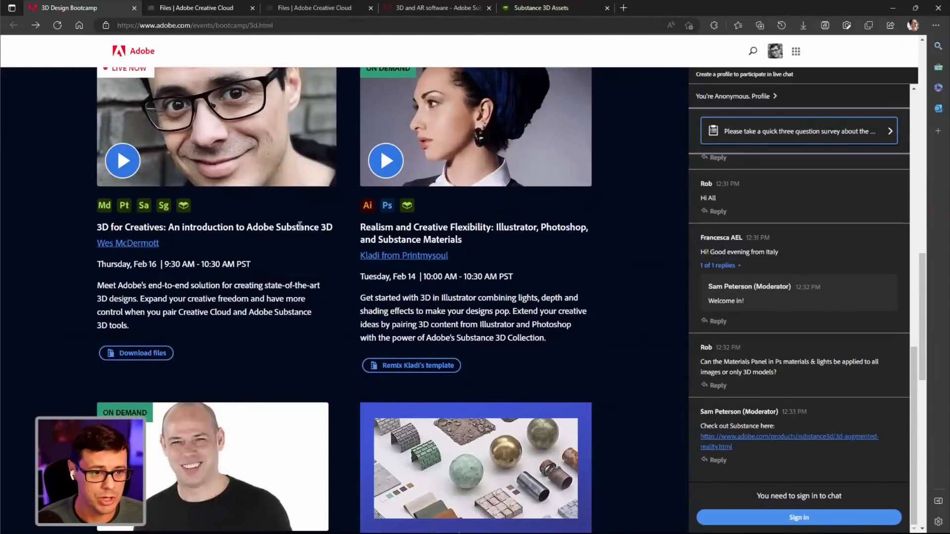
{"action": "scroll", "coordinate": [206, 269], "scroll_direction": "down", "scroll_amount": 6}
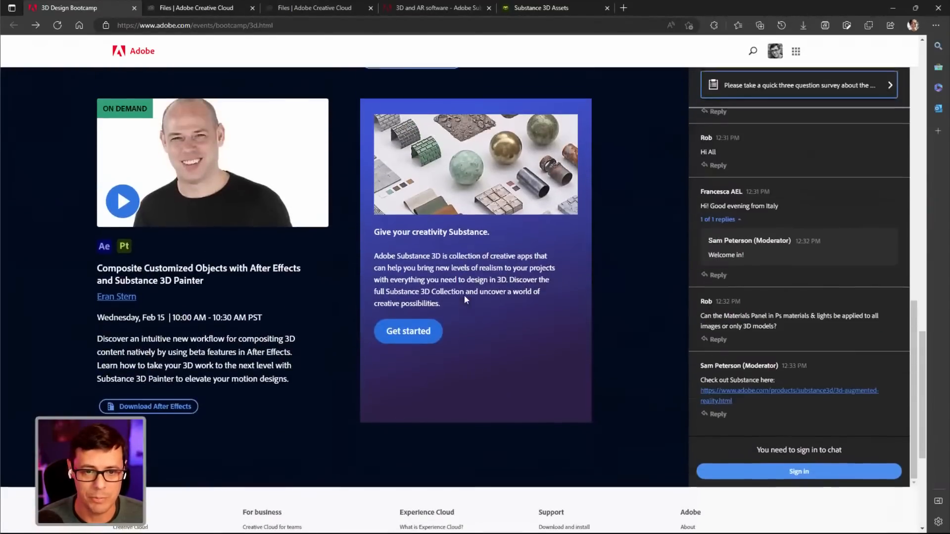
{"action": "left_click", "coordinate": [408, 332]}
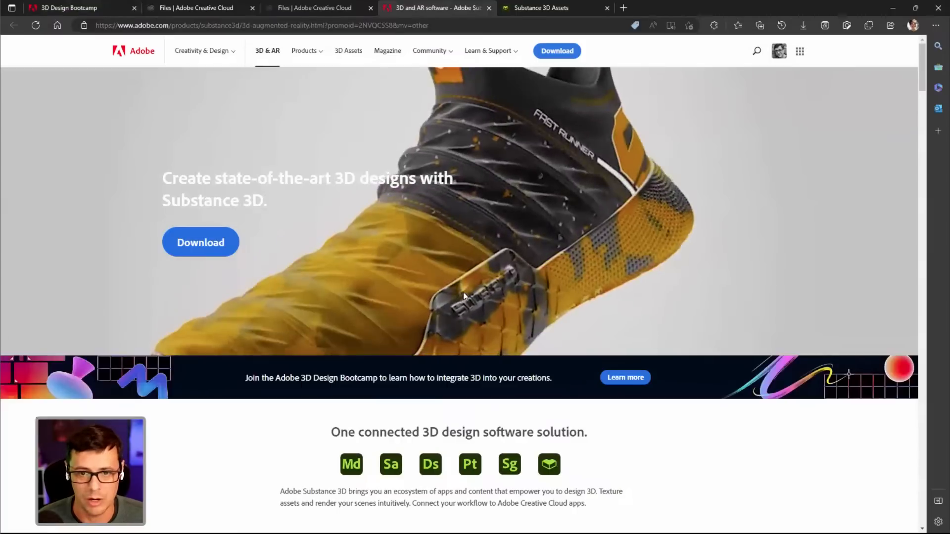
Review the product page's sections on Painter, Stager, Designer, Sampler, Modeler and the 3D asset library
{"action": "scroll", "coordinate": [463, 292], "scroll_direction": "down", "scroll_amount": 7}
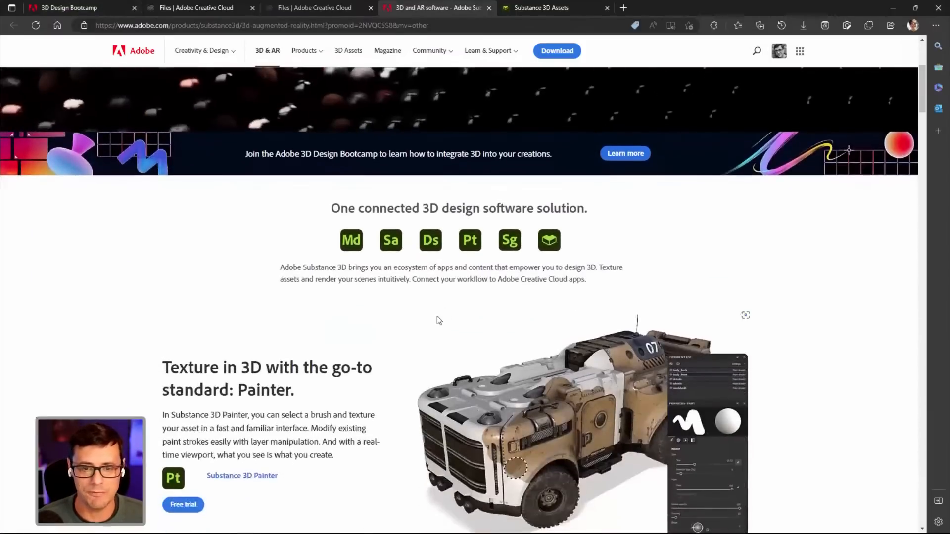
{"action": "scroll", "coordinate": [437, 317], "scroll_direction": "down", "scroll_amount": 3}
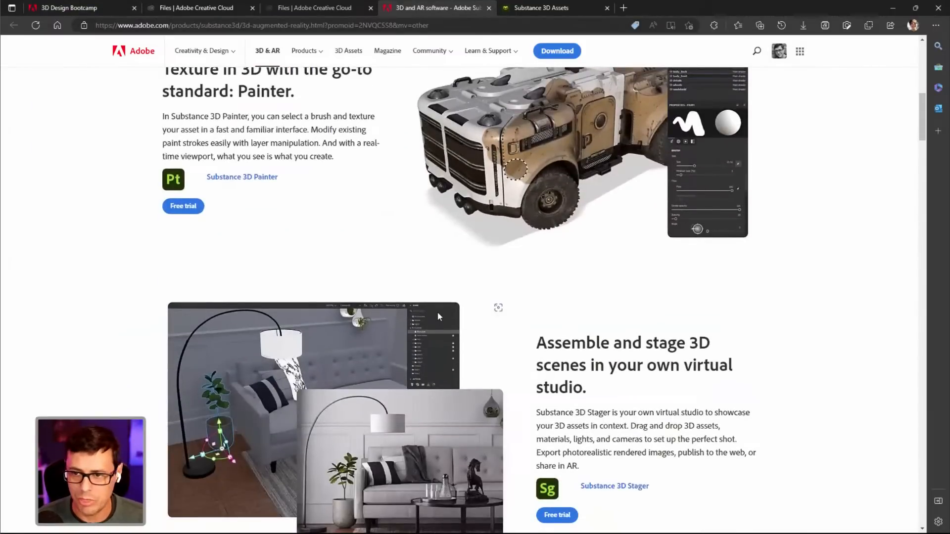
{"action": "scroll", "coordinate": [437, 316], "scroll_direction": "down", "scroll_amount": 7}
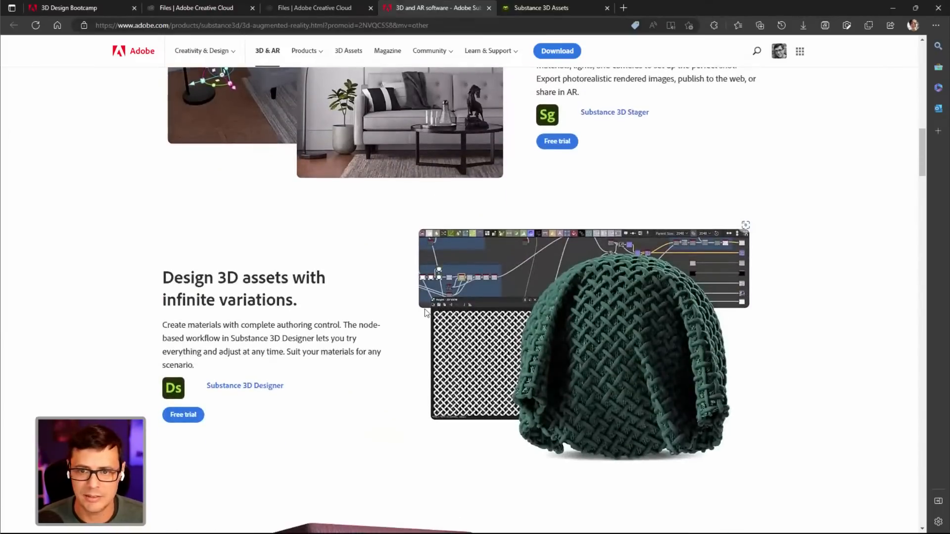
{"action": "scroll", "coordinate": [400, 309], "scroll_direction": "down", "scroll_amount": 6}
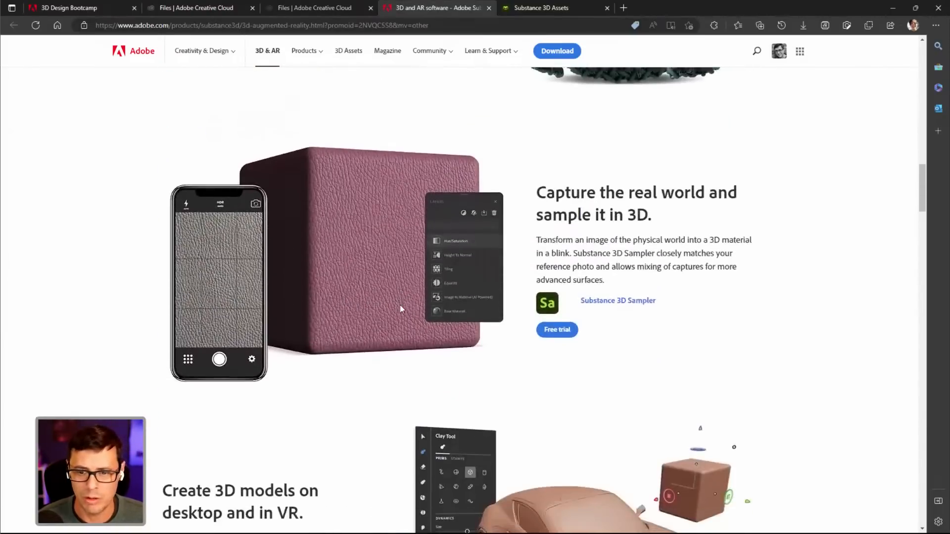
{"action": "scroll", "coordinate": [401, 309], "scroll_direction": "down", "scroll_amount": 4}
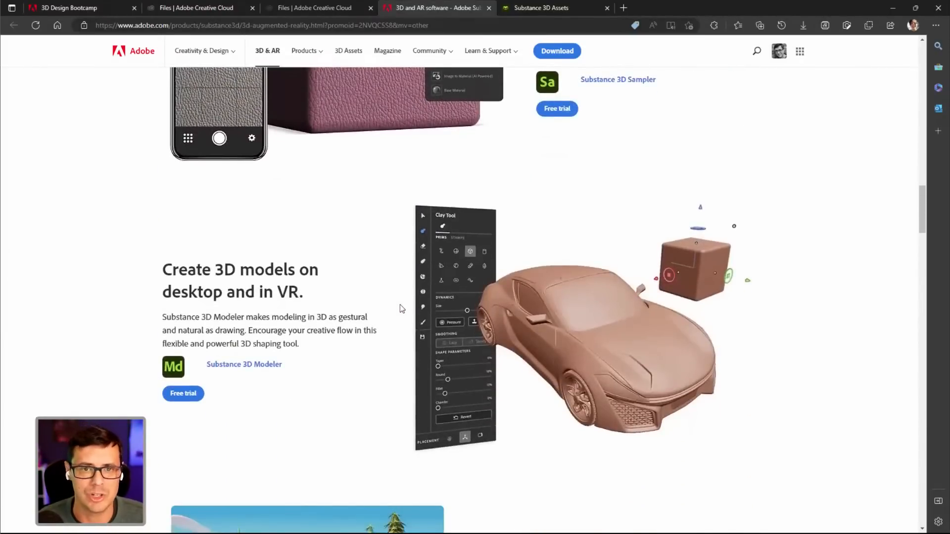
{"action": "scroll", "coordinate": [402, 308], "scroll_direction": "down", "scroll_amount": 4}
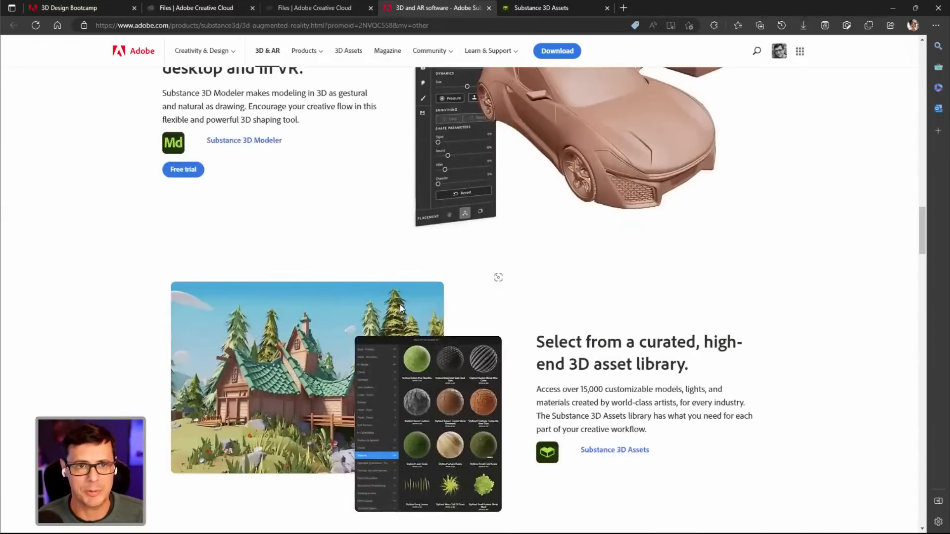
Revisit the shared 3D Bootcamp files, and view and close the speaker profile of the "3D for Creatives" session on the bootcamp page
{"action": "left_click", "coordinate": [197, 11]}
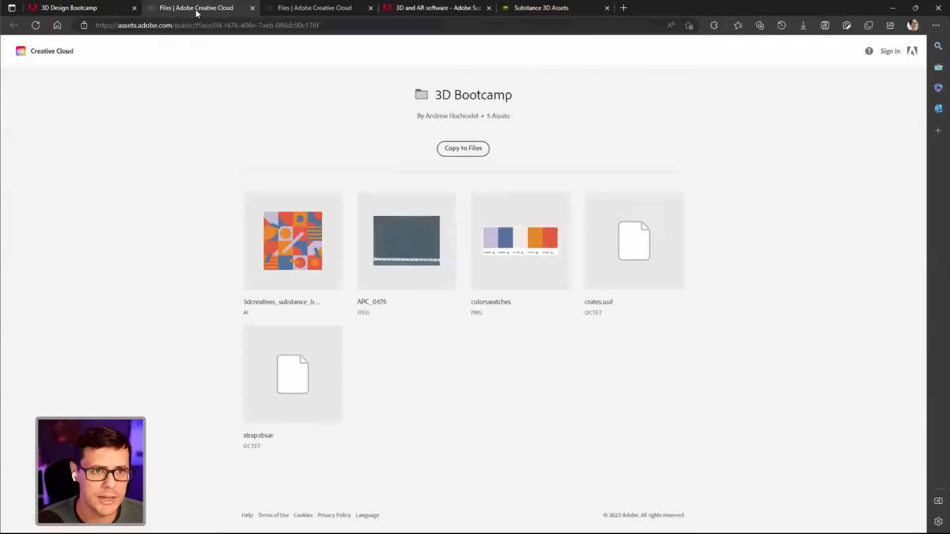
{"action": "left_click", "coordinate": [77, 10]}
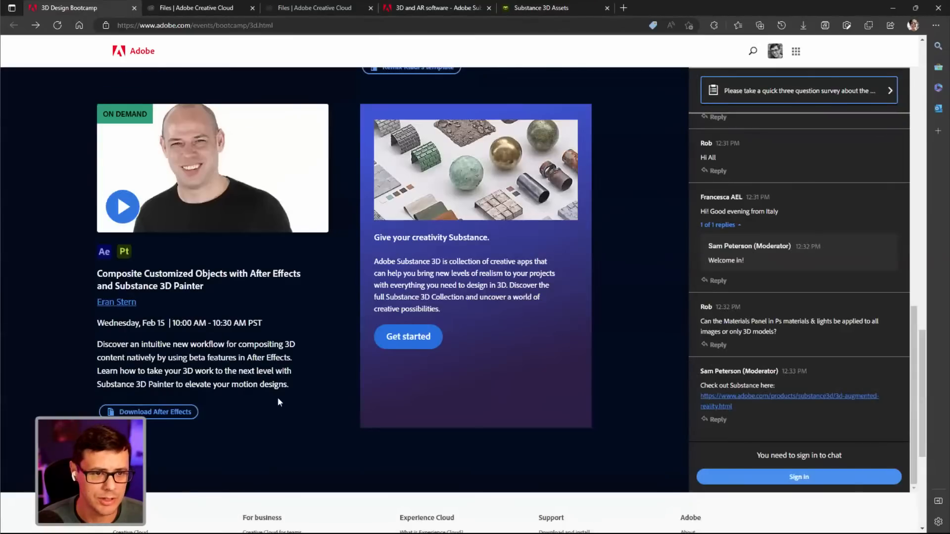
{"action": "scroll", "coordinate": [278, 400], "scroll_direction": "up", "scroll_amount": 5}
{"action": "left_click", "coordinate": [127, 244]}
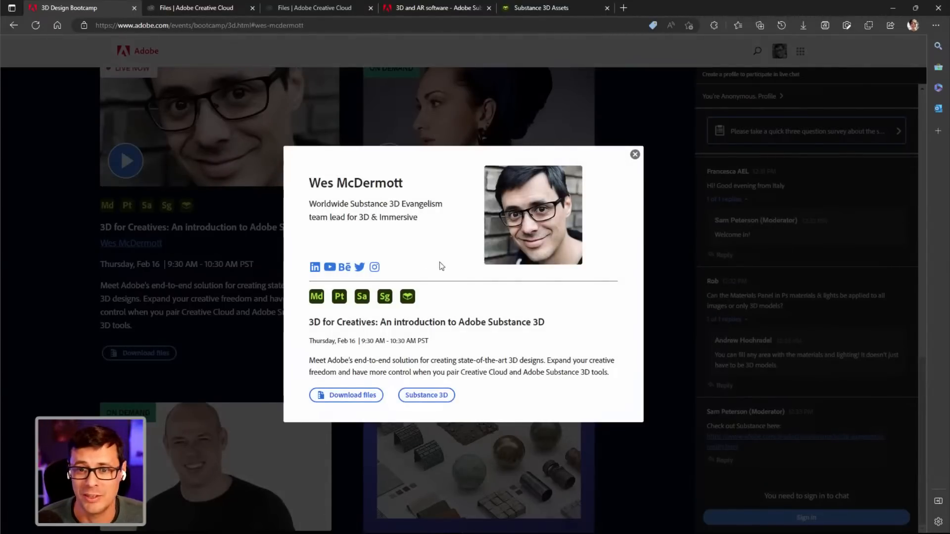
{"action": "left_click", "coordinate": [635, 155]}
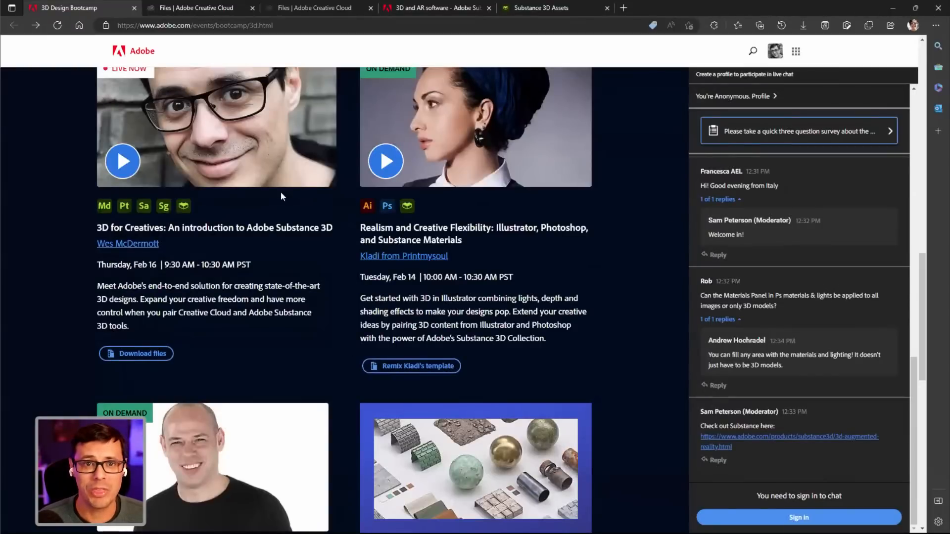
Go to the Substance 3D Assets library and browse the Models category under all assets
{"action": "left_click", "coordinate": [524, 12]}
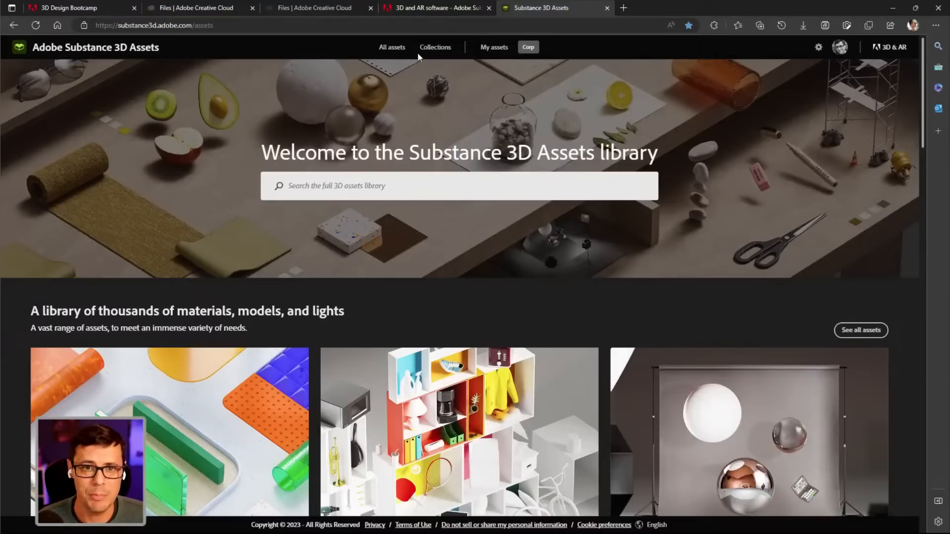
{"action": "left_click", "coordinate": [392, 47]}
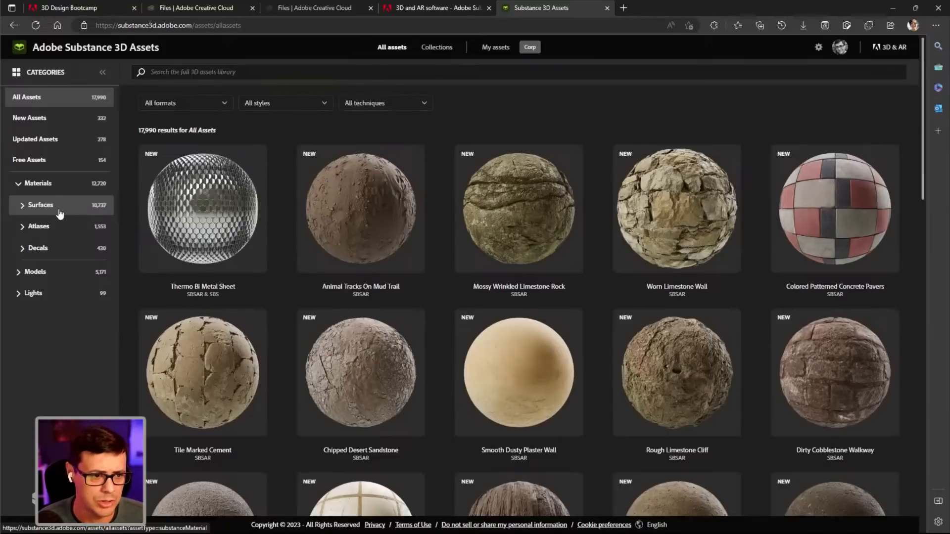
{"action": "left_click", "coordinate": [43, 275]}
{"action": "scroll", "coordinate": [346, 307], "scroll_direction": "down", "scroll_amount": 12}
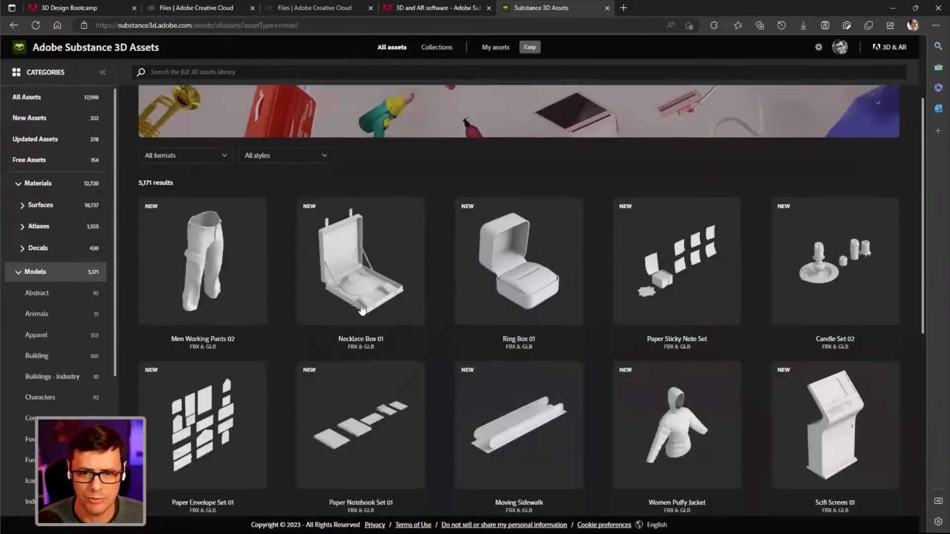
{"action": "scroll", "coordinate": [363, 311], "scroll_direction": "down", "scroll_amount": 7}
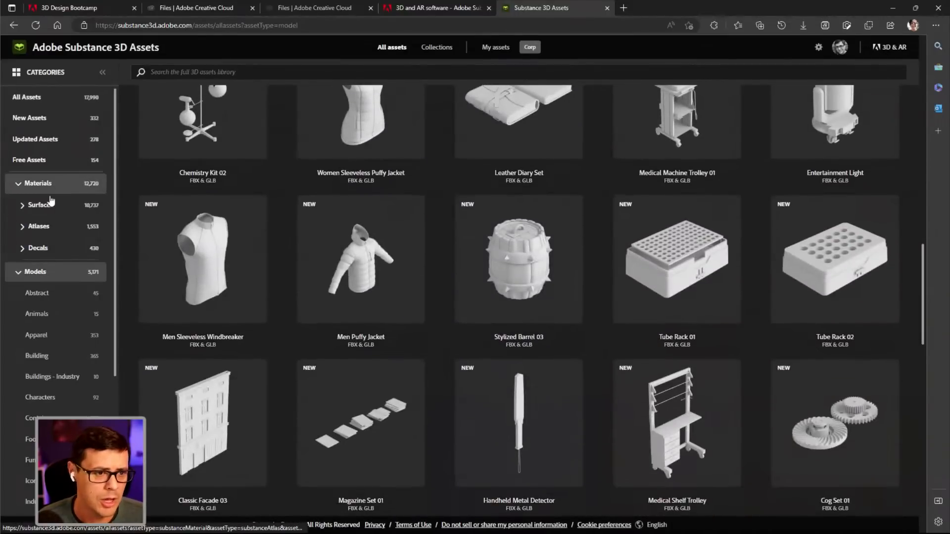
Display the library's Materials category and browse the curated asset collections
{"action": "left_click", "coordinate": [50, 213]}
{"action": "left_click", "coordinate": [39, 183]}
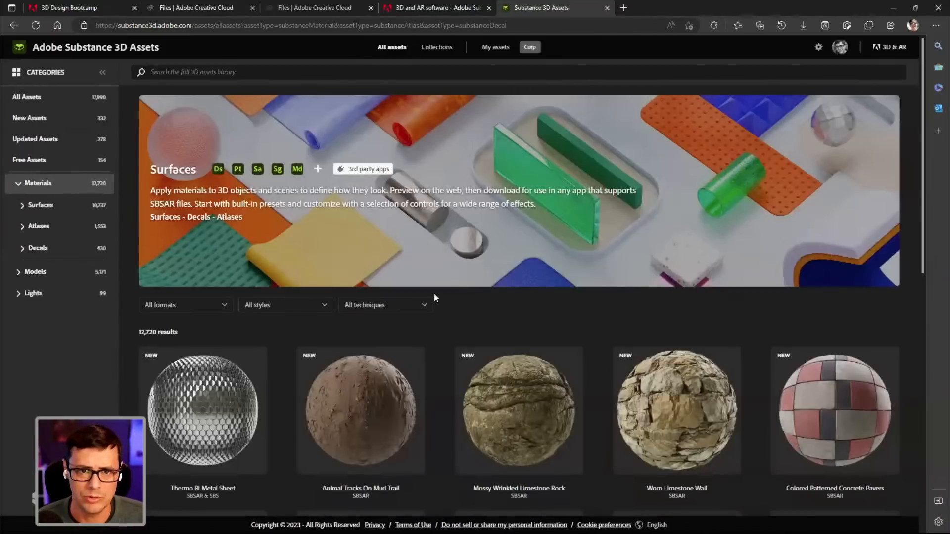
{"action": "left_click", "coordinate": [436, 47]}
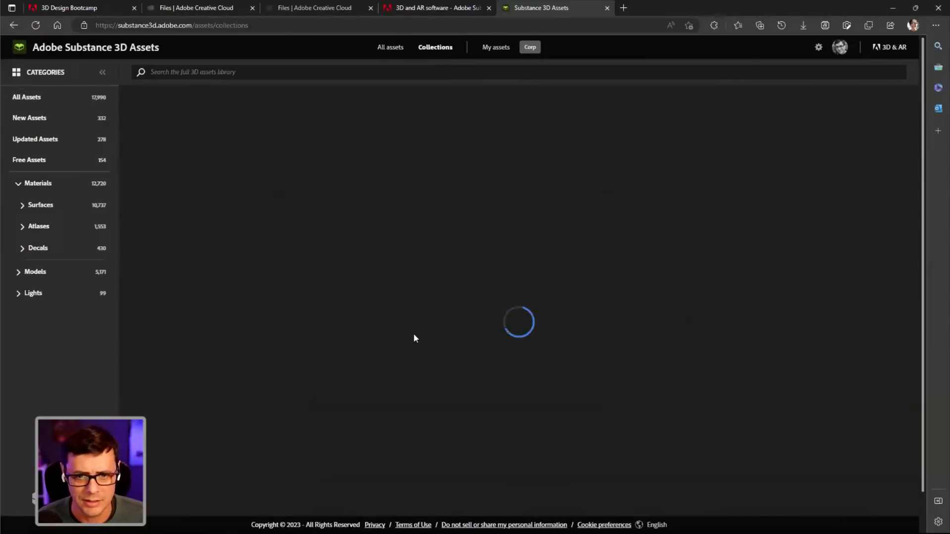
{"action": "scroll", "coordinate": [414, 336], "scroll_direction": "down", "scroll_amount": 3}
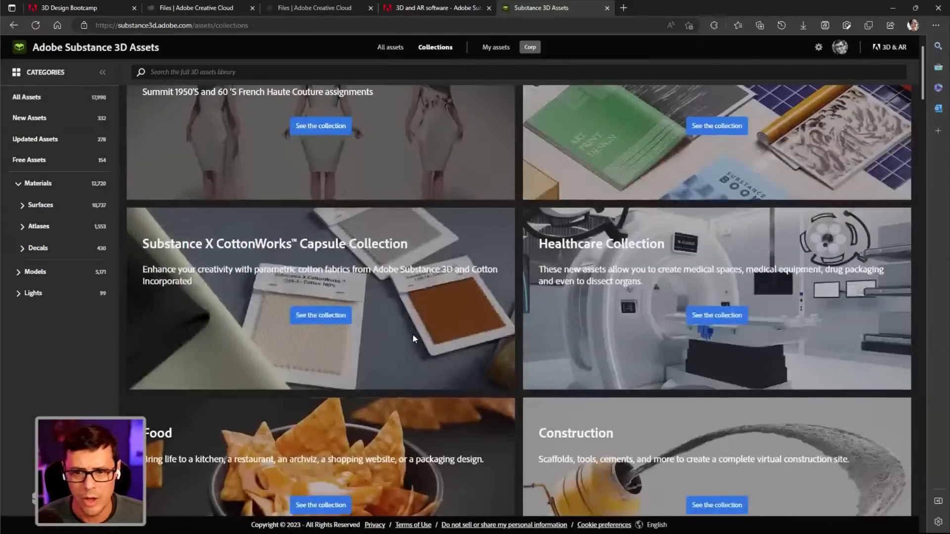
{"action": "scroll", "coordinate": [435, 251], "scroll_direction": "up", "scroll_amount": 1}
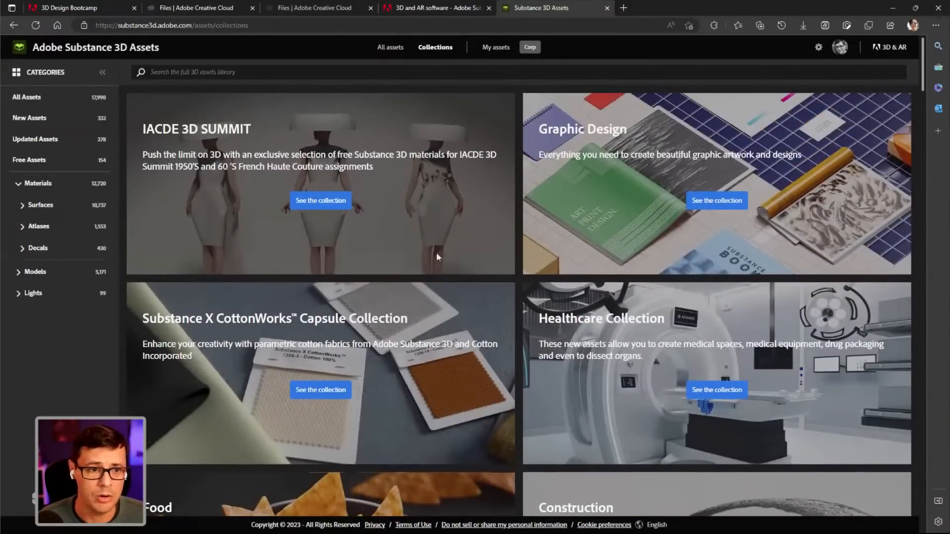
Look through the curated asset collections and display the library's Models category
{"action": "scroll", "coordinate": [415, 261], "scroll_direction": "down", "scroll_amount": 1}
{"action": "scroll", "coordinate": [414, 260], "scroll_direction": "down", "scroll_amount": 5}
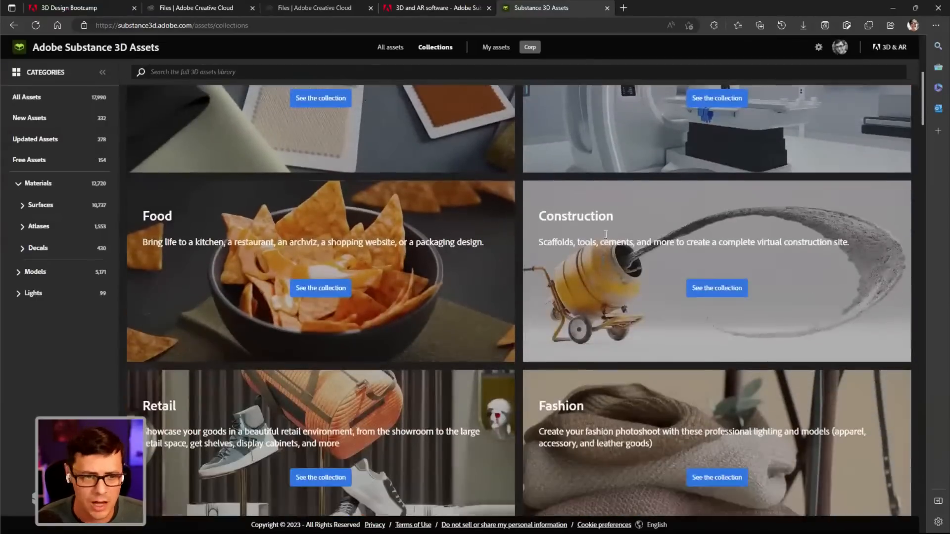
{"action": "scroll", "coordinate": [514, 267], "scroll_direction": "down", "scroll_amount": 3}
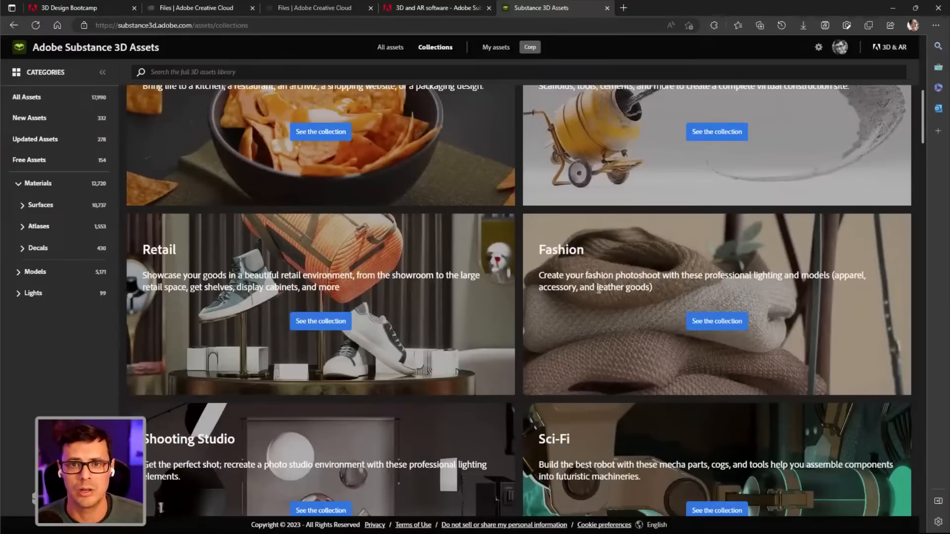
{"action": "scroll", "coordinate": [529, 256], "scroll_direction": "up", "scroll_amount": 9}
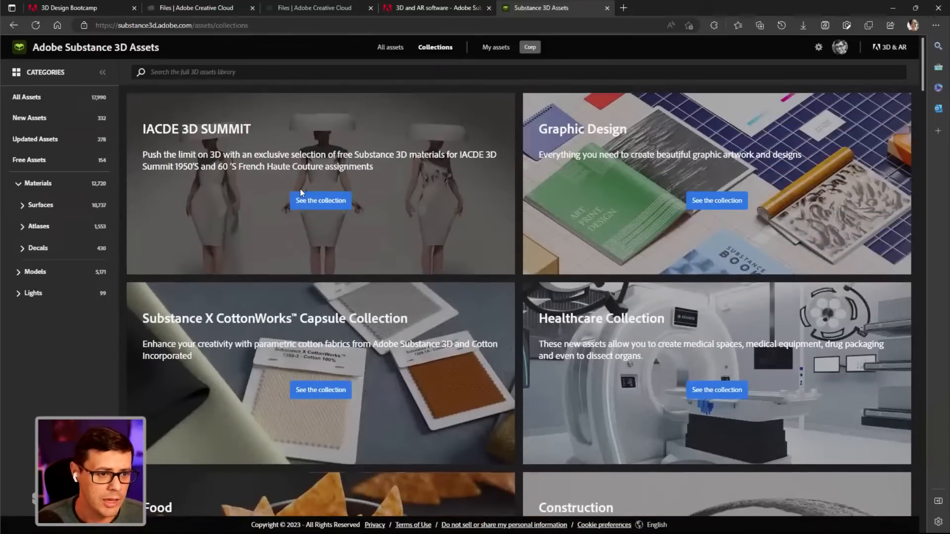
{"action": "left_click", "coordinate": [36, 271]}
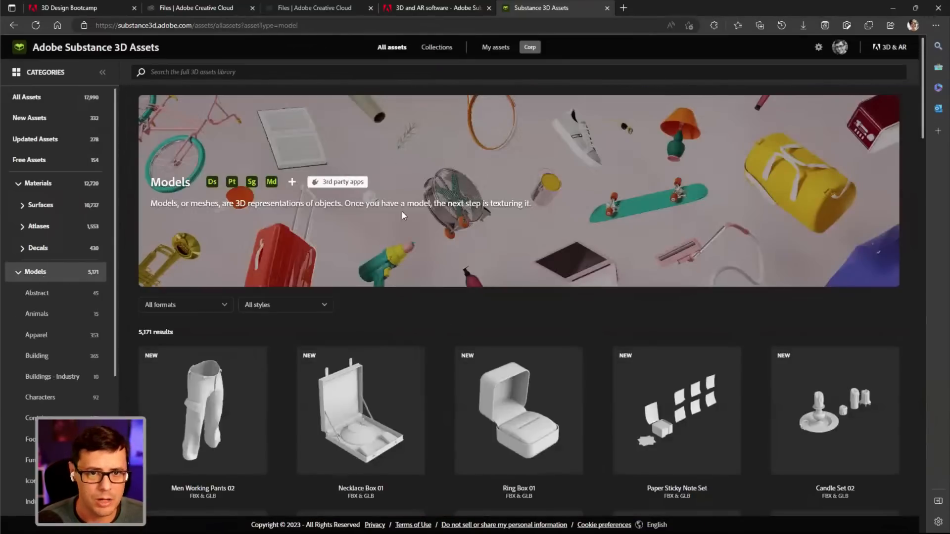
Search the asset library for "crate" and browse the matching assets
{"action": "left_click", "coordinate": [293, 72]}
{"action": "type", "text": "crate"}
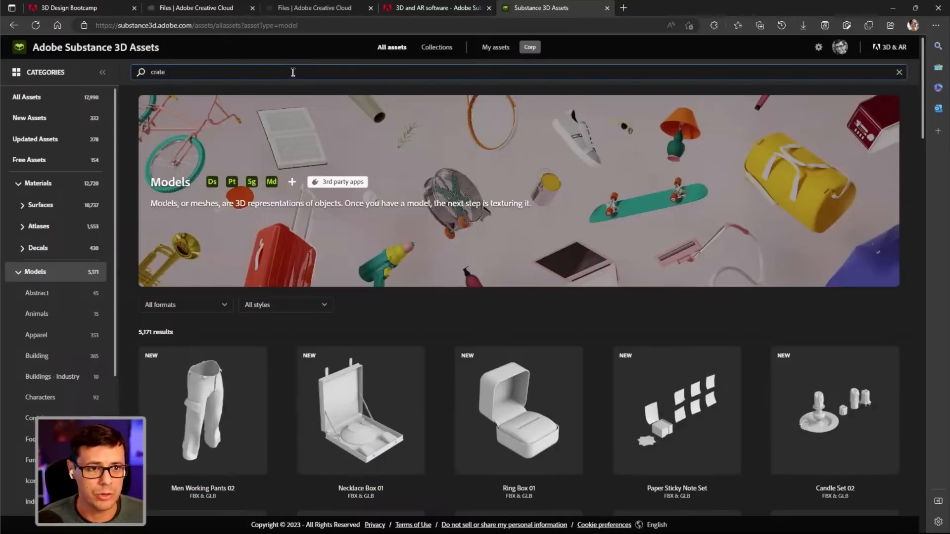
{"action": "key", "text": "Return"}
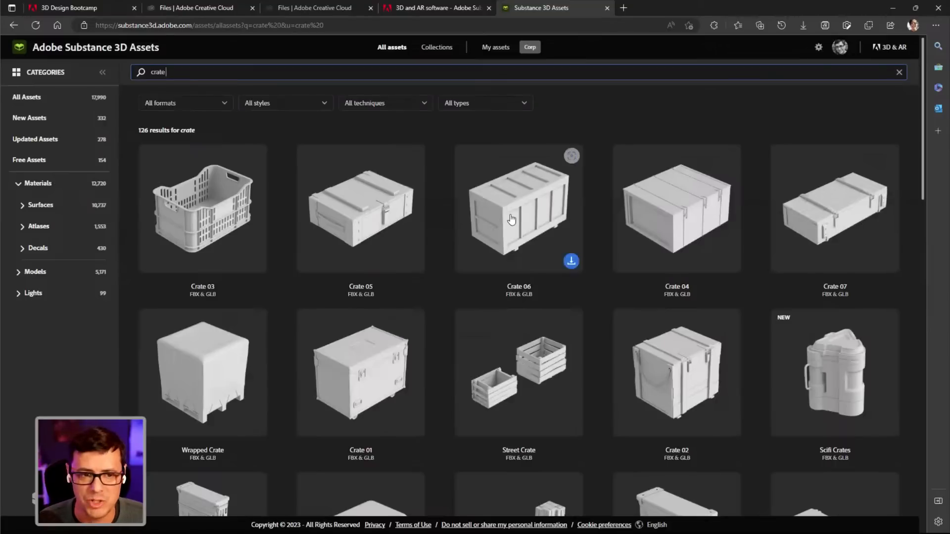
{"action": "scroll", "coordinate": [512, 220], "scroll_direction": "down", "scroll_amount": 4}
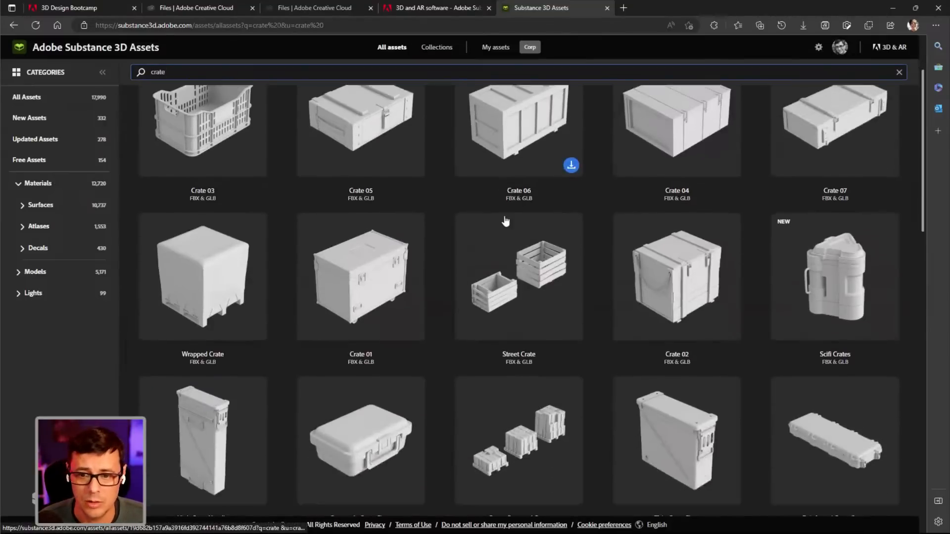
{"action": "scroll", "coordinate": [499, 211], "scroll_direction": "down", "scroll_amount": 8}
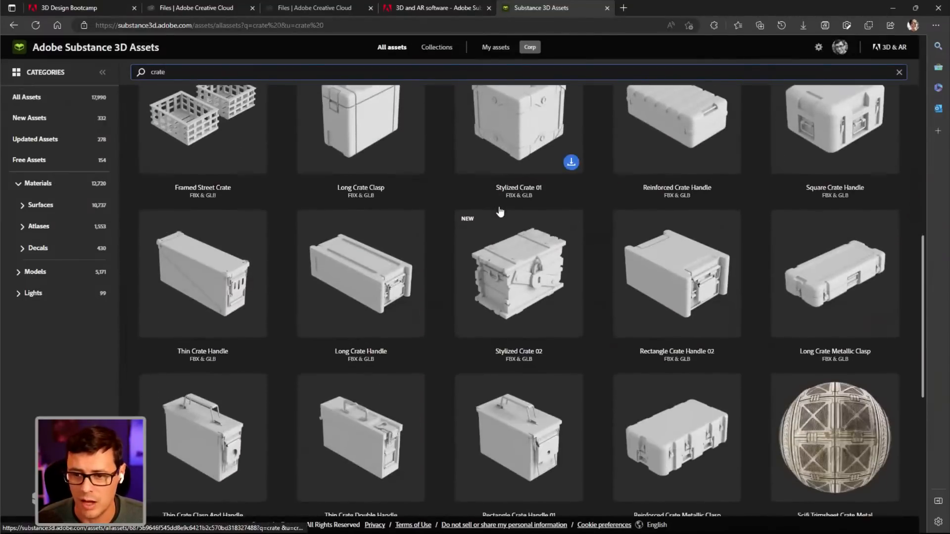
{"action": "scroll", "coordinate": [499, 212], "scroll_direction": "down", "scroll_amount": 12}
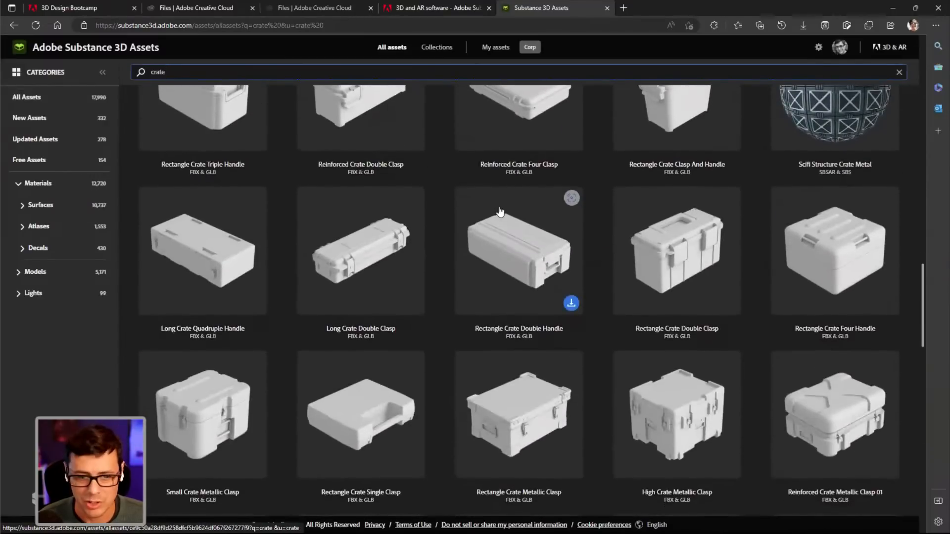
{"action": "scroll", "coordinate": [499, 211], "scroll_direction": "down", "scroll_amount": 3}
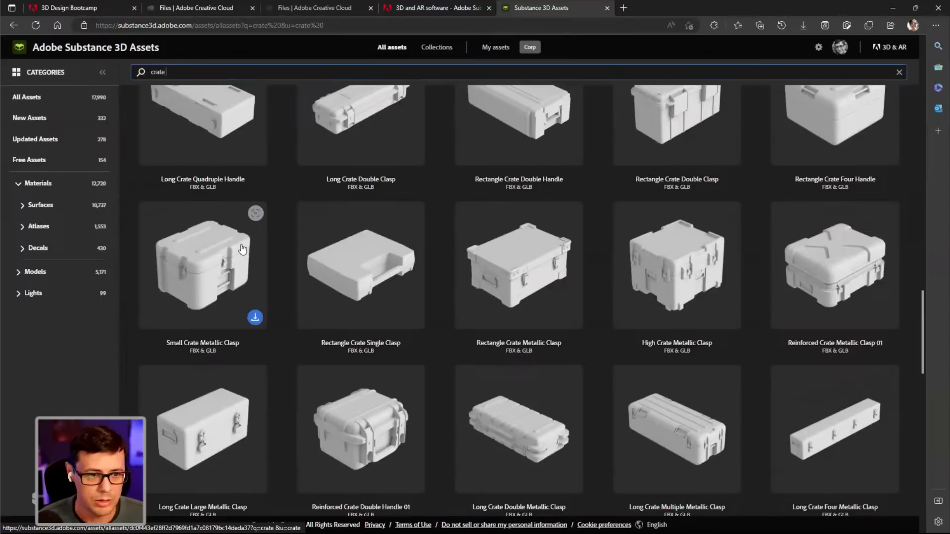
{"action": "scroll", "coordinate": [242, 250], "scroll_direction": "down", "scroll_amount": 3}
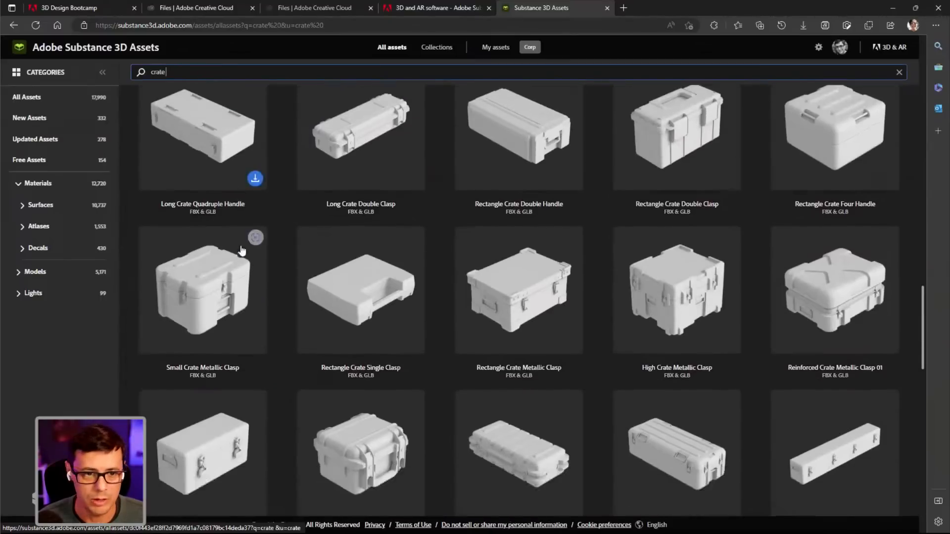
{"action": "scroll", "coordinate": [241, 250], "scroll_direction": "down", "scroll_amount": 3}
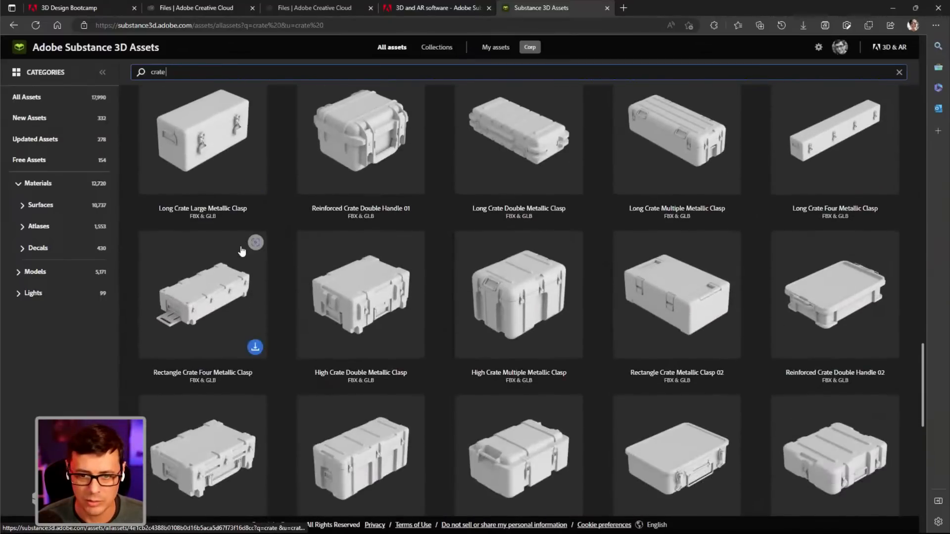
{"action": "scroll", "coordinate": [241, 250], "scroll_direction": "down", "scroll_amount": 5}
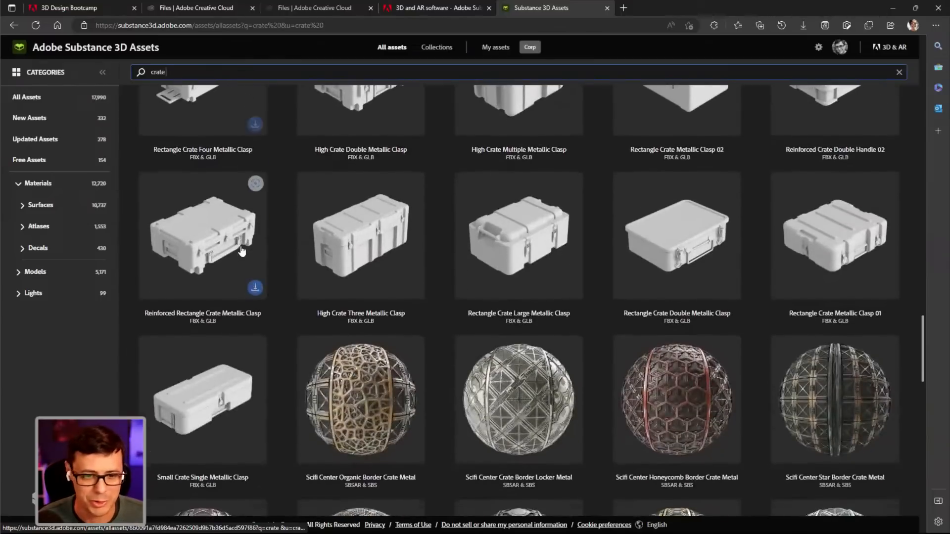
{"action": "scroll", "coordinate": [241, 249], "scroll_direction": "up", "scroll_amount": 10}
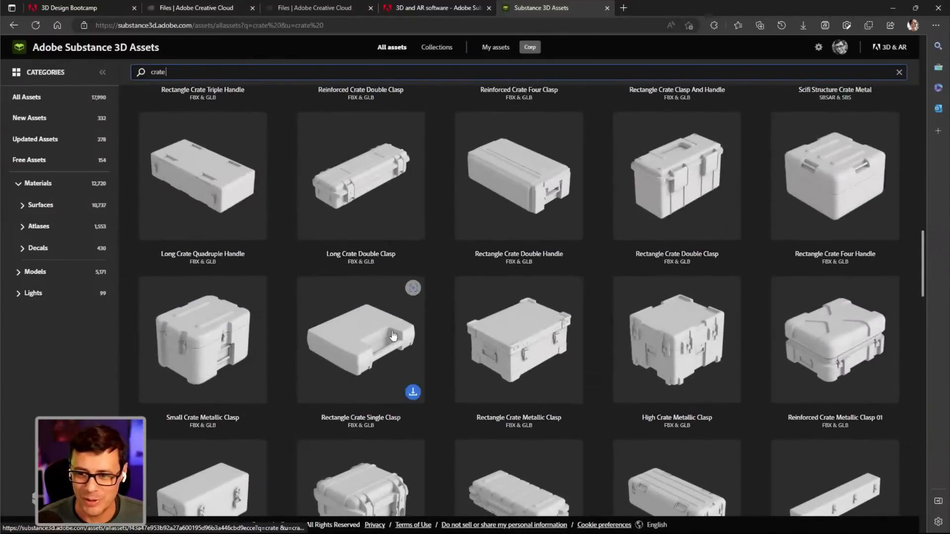
View the Small Crate Metallic Clasp model's page and check its available download formats
{"action": "left_click", "coordinate": [216, 336]}
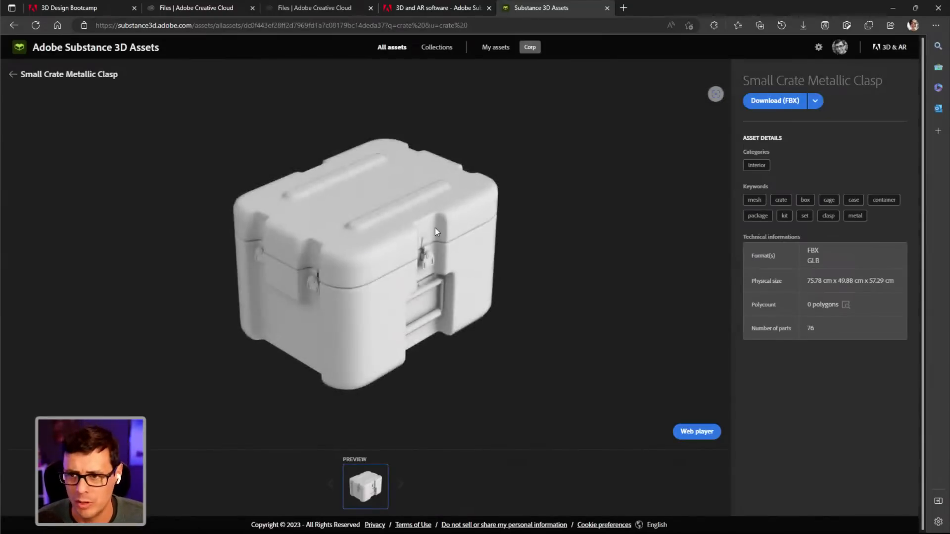
{"action": "left_click", "coordinate": [814, 101]}
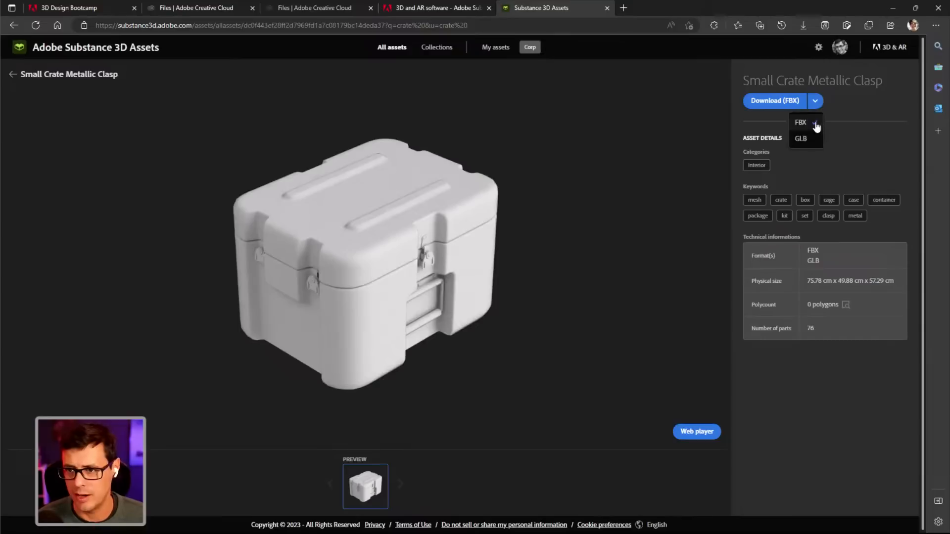
{"action": "left_click", "coordinate": [758, 108]}
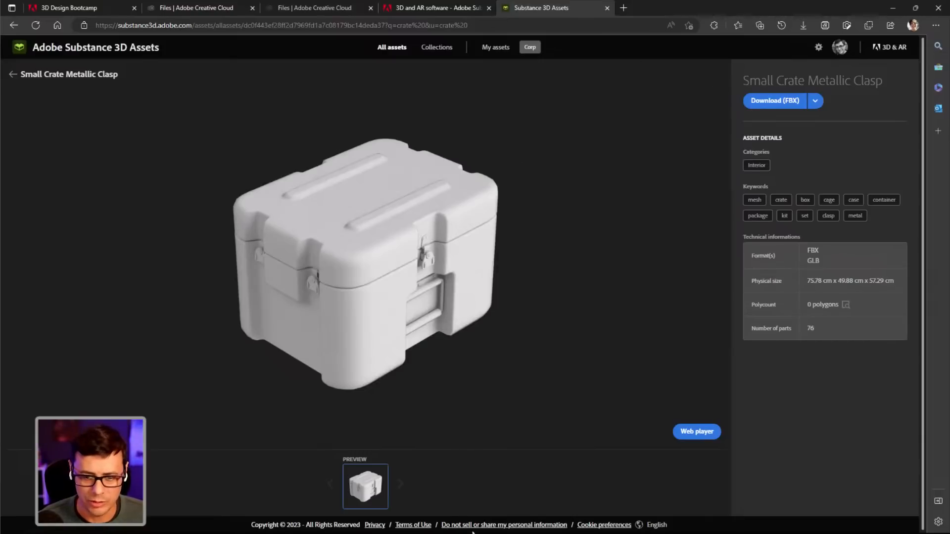
Switch to Creative Cloud Desktop and display the 3D assets in its Stock & Marketplace section
{"action": "key", "text": "super"}
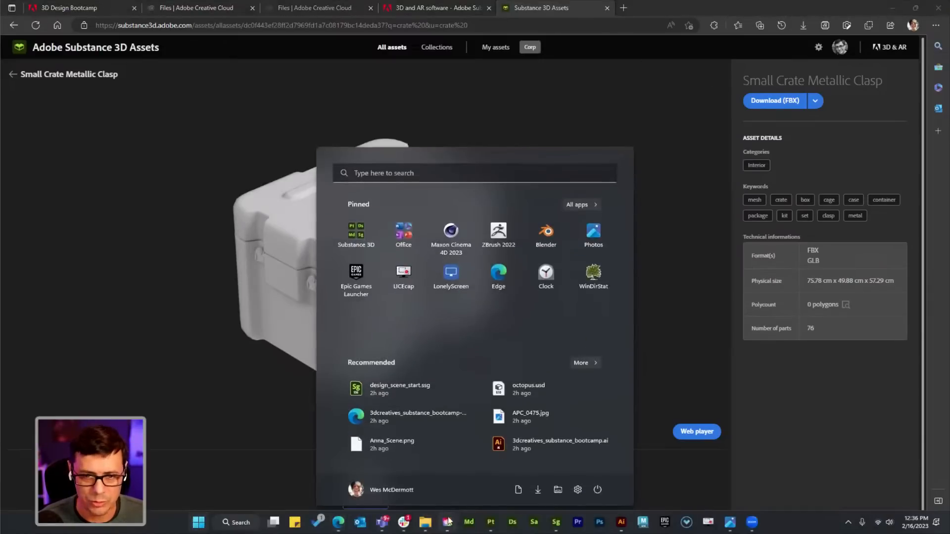
{"action": "left_click", "coordinate": [448, 520]}
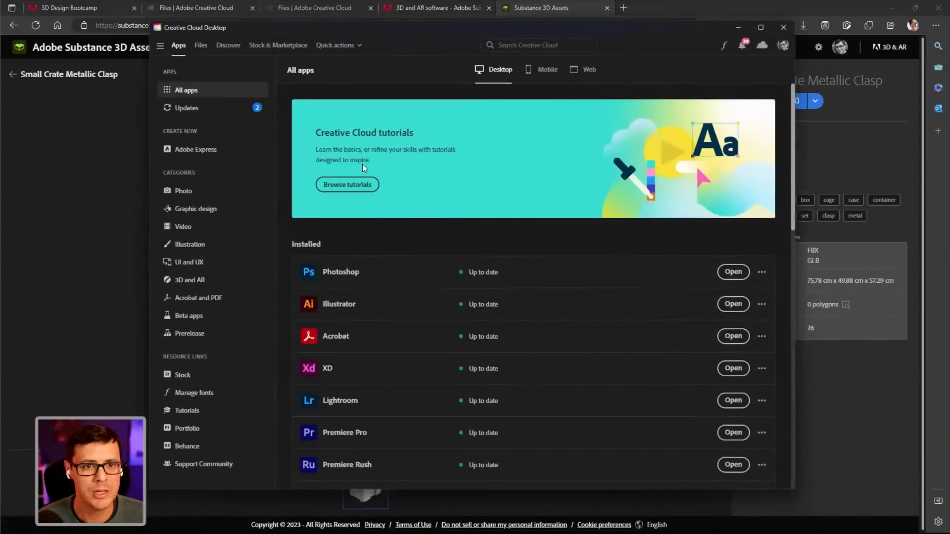
{"action": "left_click", "coordinate": [273, 48]}
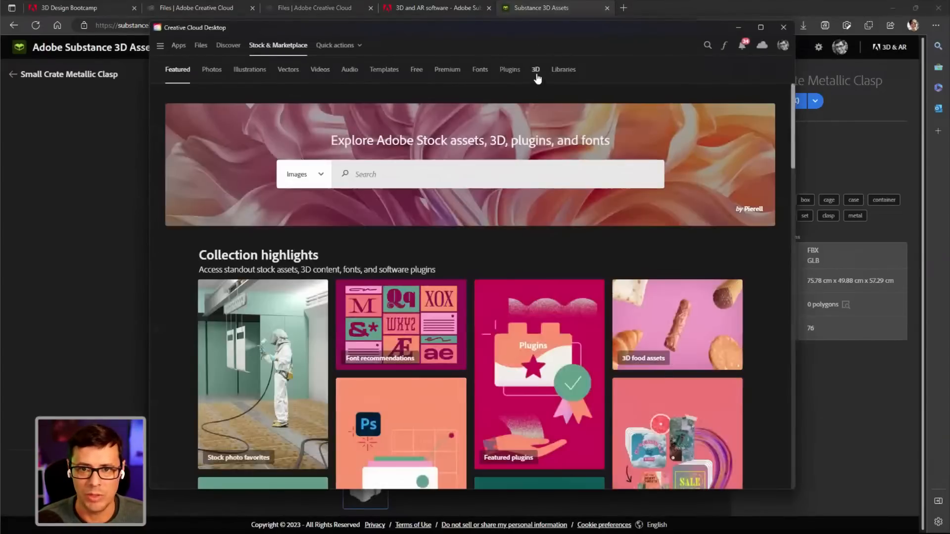
{"action": "left_click", "coordinate": [536, 69]}
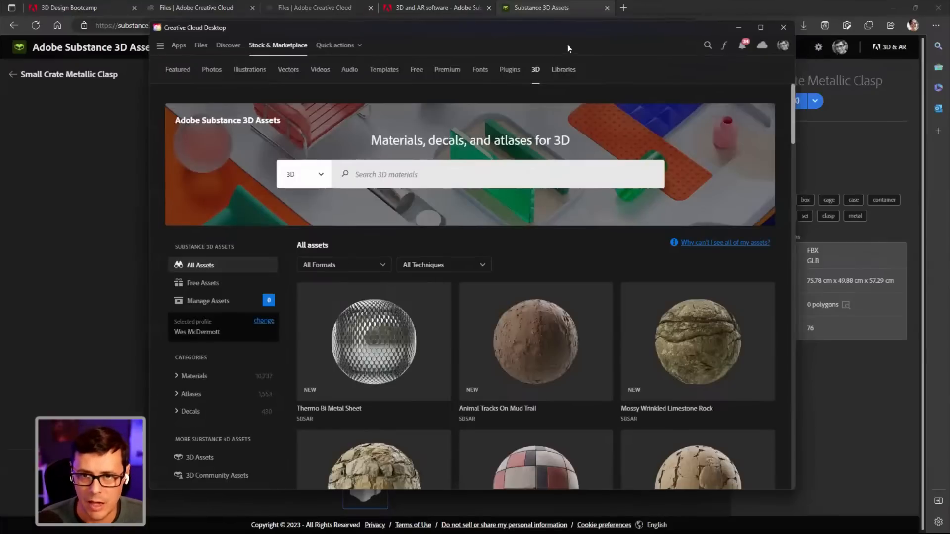
{"action": "left_click_drag", "start_coordinate": [543, 33], "coordinate": [528, 26]}
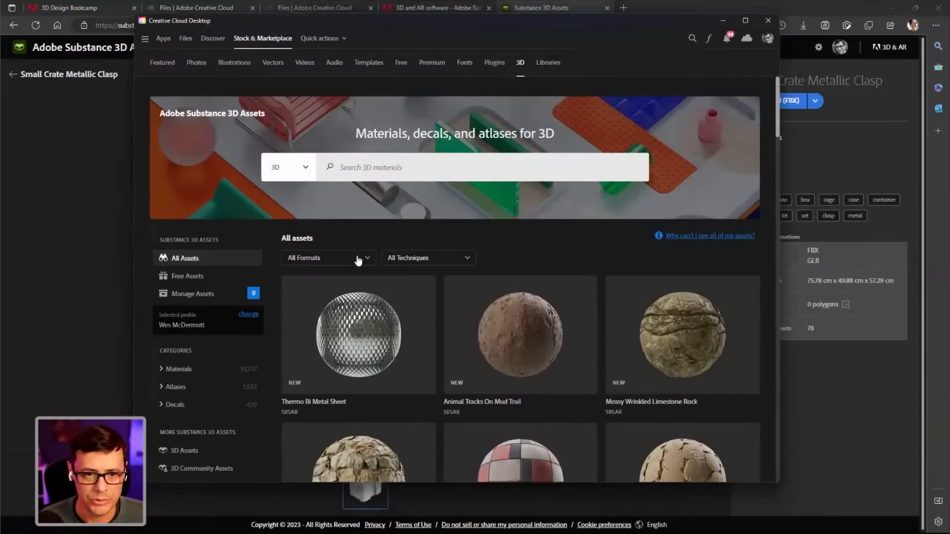
Search the 3D materials for "fabric" and browse the matching materials
{"action": "left_click", "coordinate": [362, 169]}
{"action": "type", "text": "fabric"}
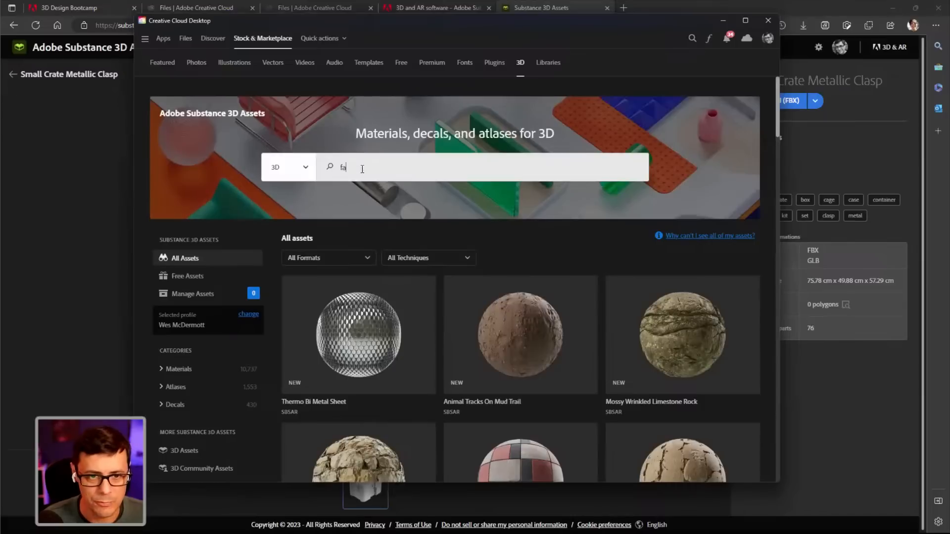
{"action": "key", "text": "Return"}
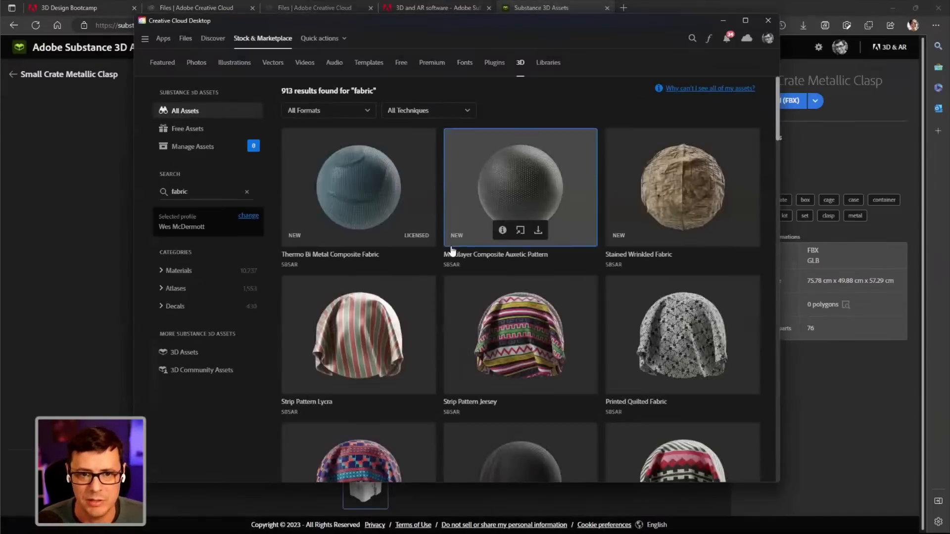
{"action": "scroll", "coordinate": [428, 247], "scroll_direction": "down", "scroll_amount": 2}
{"action": "scroll", "coordinate": [404, 321], "scroll_direction": "down", "scroll_amount": 2}
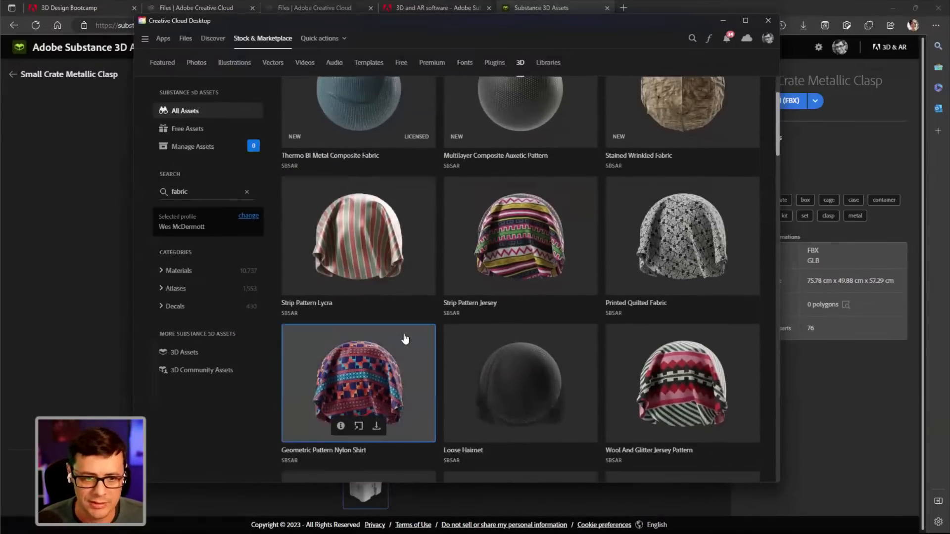
{"action": "scroll", "coordinate": [361, 292], "scroll_direction": "down", "scroll_amount": 1}
View the Geometric Pattern Nylon Shirt material's details and its second preview image, and close the details
{"action": "left_click", "coordinate": [379, 252]}
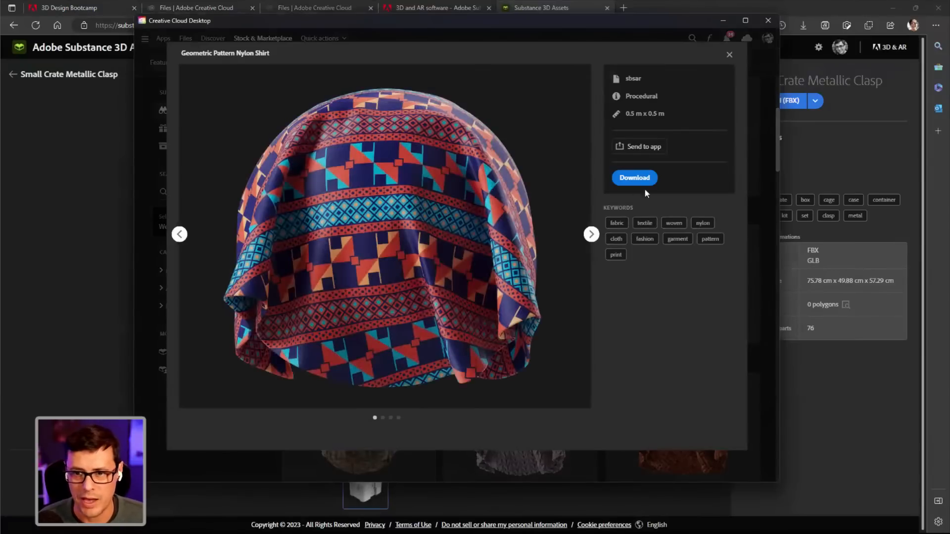
{"action": "left_click", "coordinate": [591, 234]}
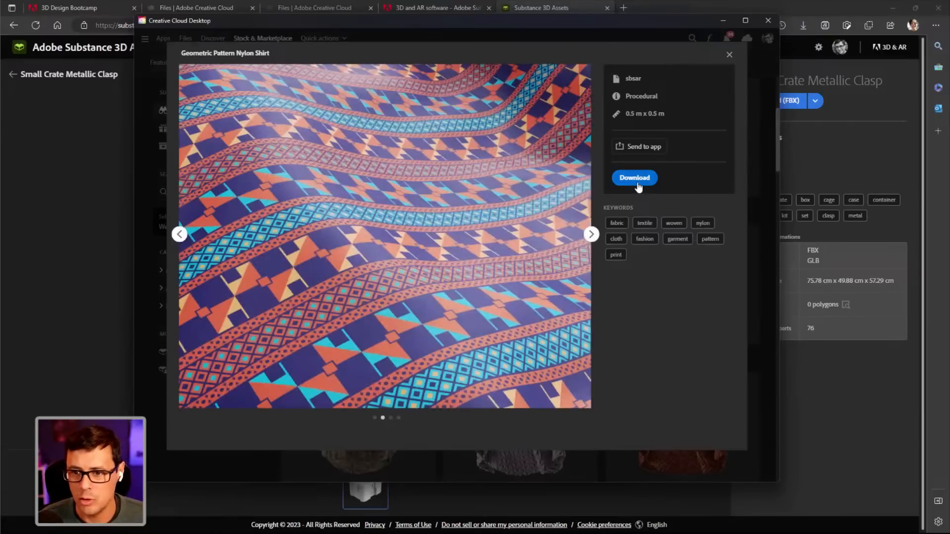
{"action": "left_click", "coordinate": [729, 54]}
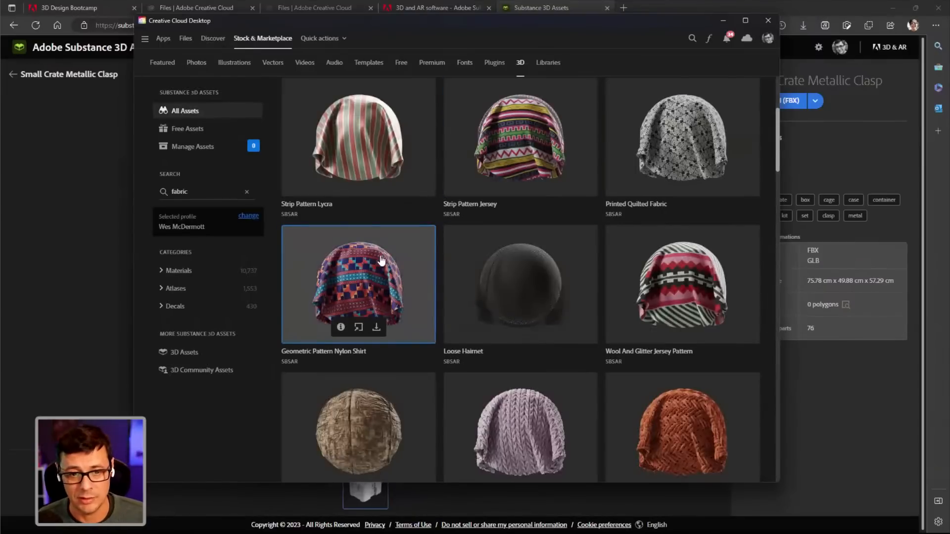
Check which Substance apps the Geometric Pattern Nylon Shirt material can be sent to, and minimize Creative Cloud Desktop
{"action": "left_click", "coordinate": [358, 329]}
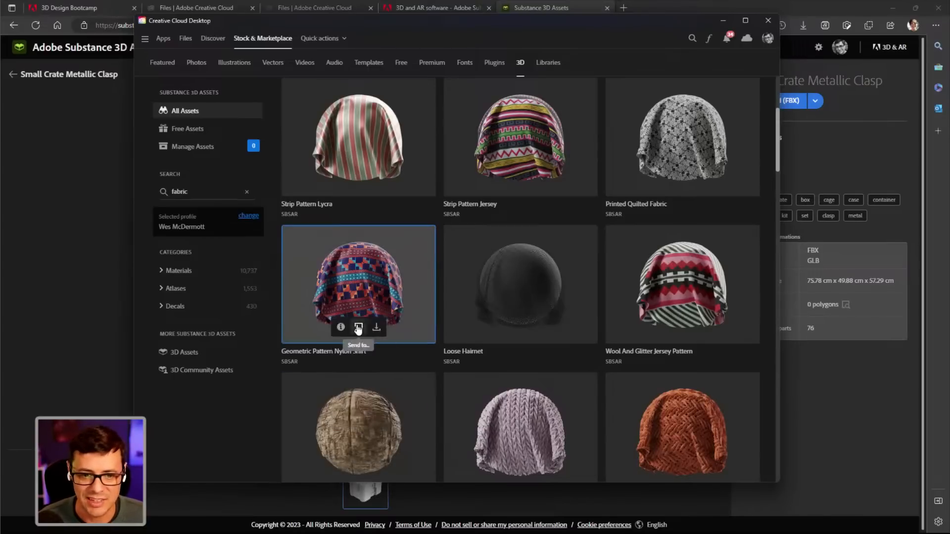
{"action": "left_click", "coordinate": [359, 329]}
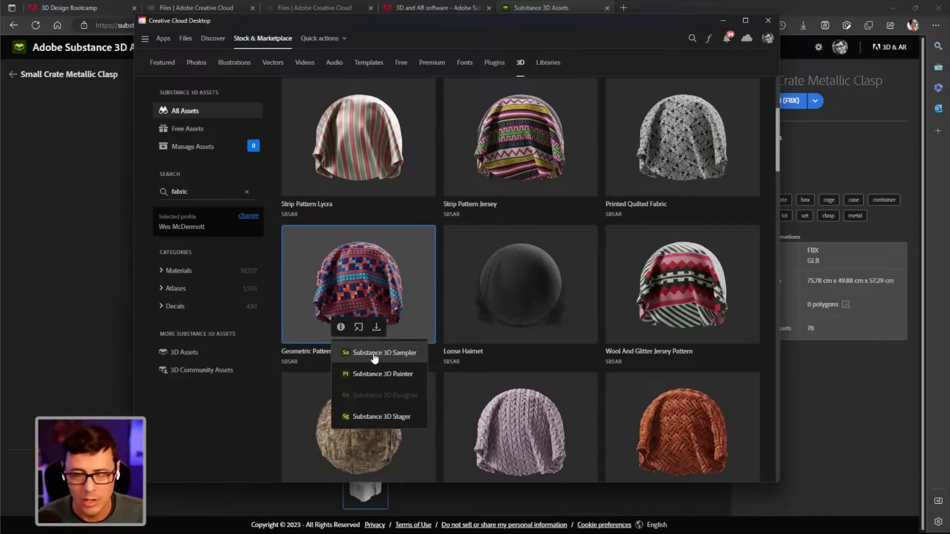
{"action": "left_click", "coordinate": [392, 414]}
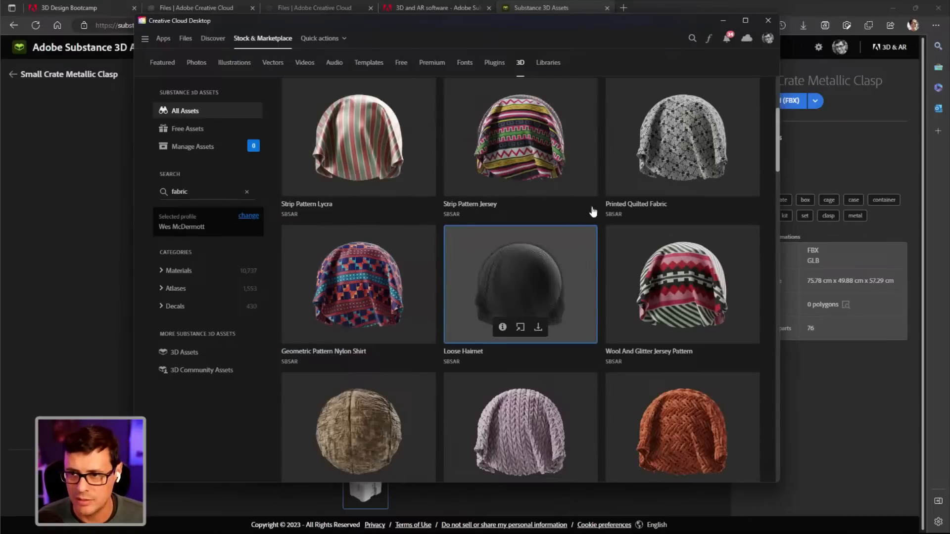
{"action": "left_click", "coordinate": [722, 20]}
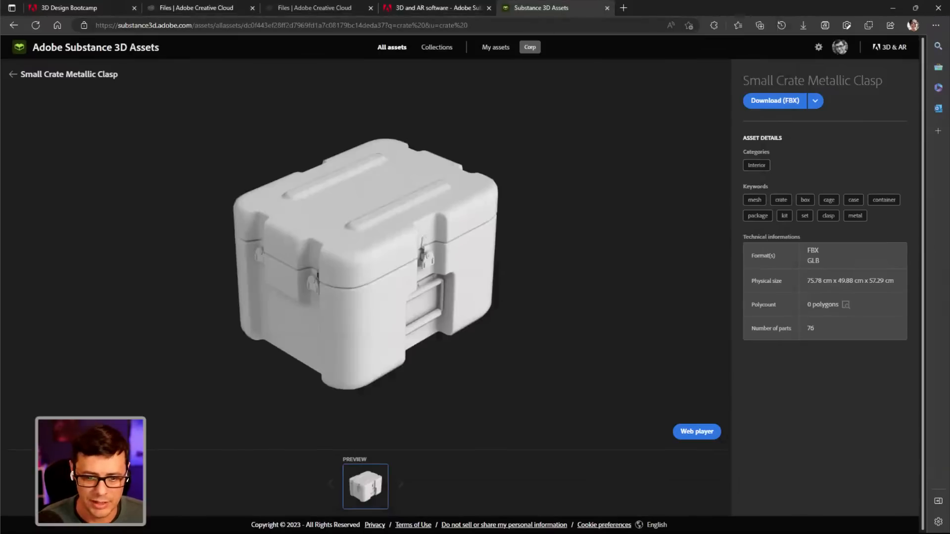
Switch to Substance 3D Stager and bring the whole design_scene_start scene into view
{"action": "key", "text": "super"}
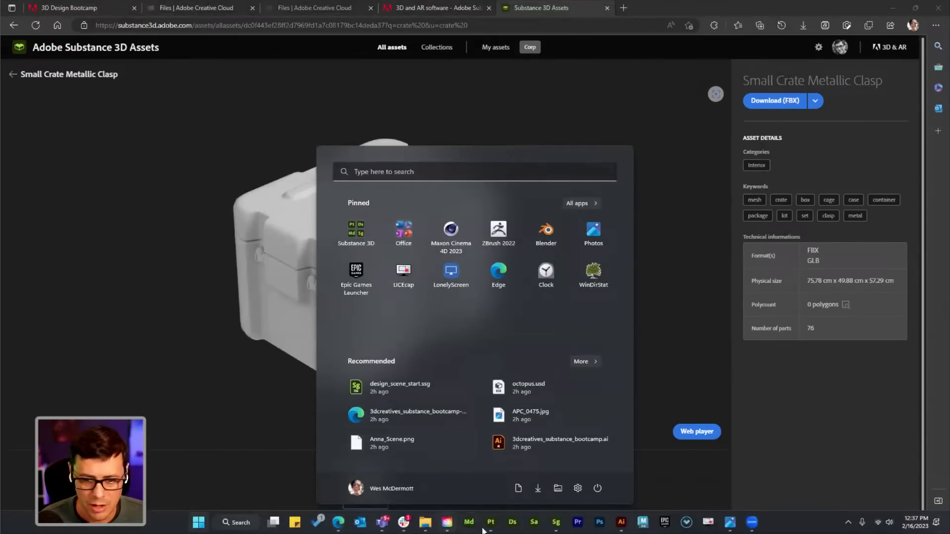
{"action": "left_click", "coordinate": [557, 523]}
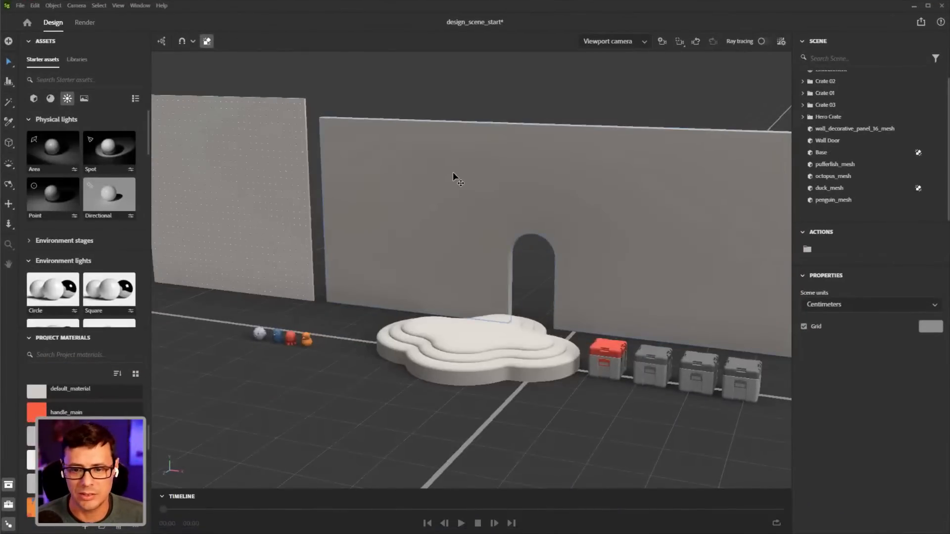
{"action": "scroll", "coordinate": [453, 171], "scroll_direction": "down", "scroll_amount": 6}
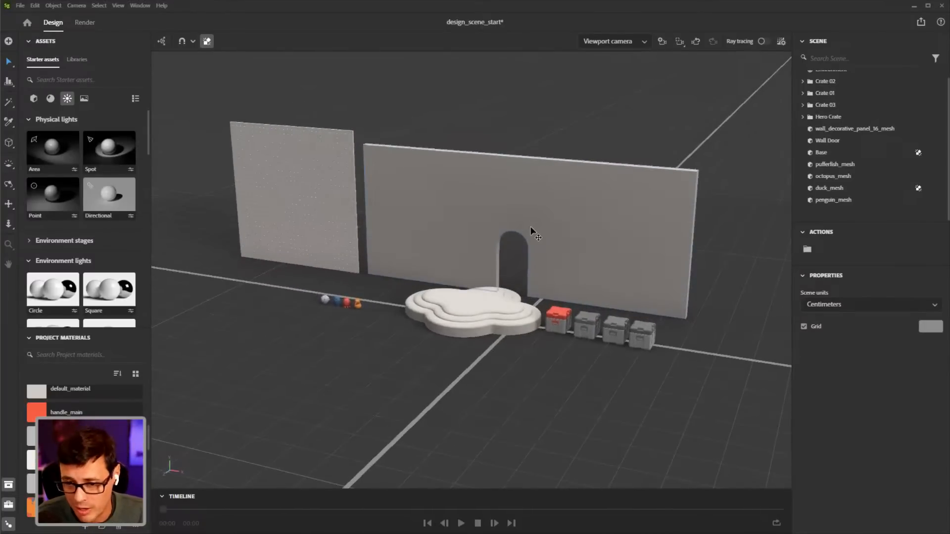
Switch to Illustrator's 3dcreatives_substance_bootcamp document and select the orange square in the pattern artwork
{"action": "scroll", "coordinate": [532, 232], "scroll_direction": "up", "scroll_amount": 5}
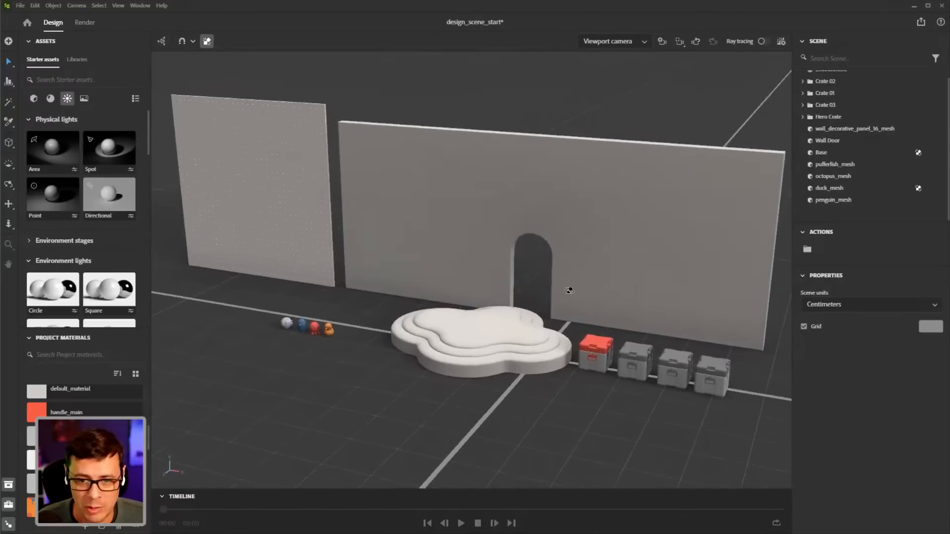
{"action": "left_click_drag", "start_coordinate": [569, 291], "coordinate": [528, 263], "text": "alt"}
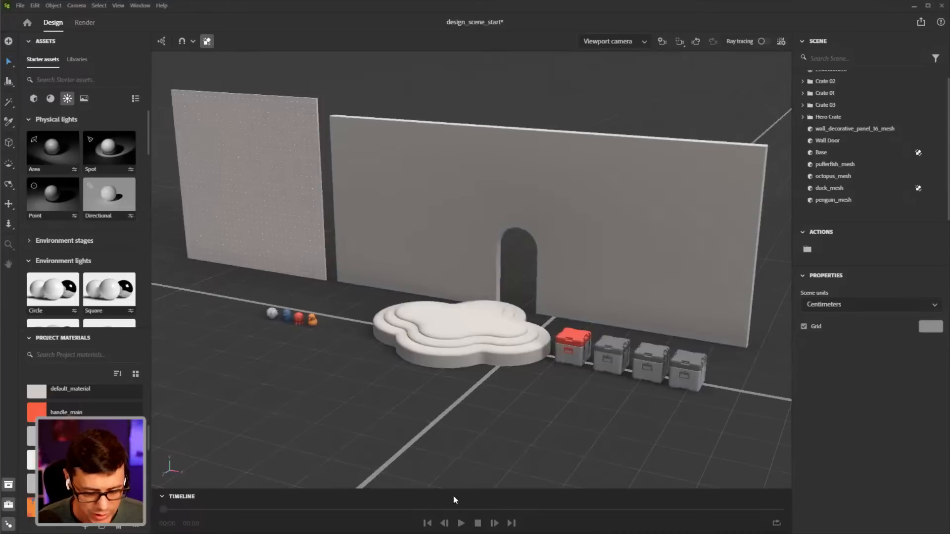
{"action": "key", "text": "super"}
{"action": "left_click", "coordinate": [621, 523]}
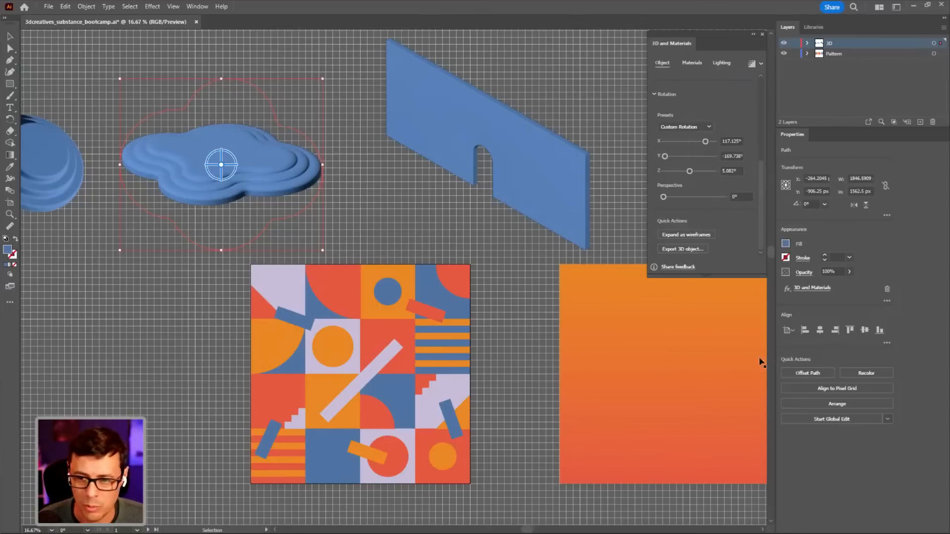
{"action": "left_click", "coordinate": [373, 279]}
{"action": "left_click", "coordinate": [442, 345]}
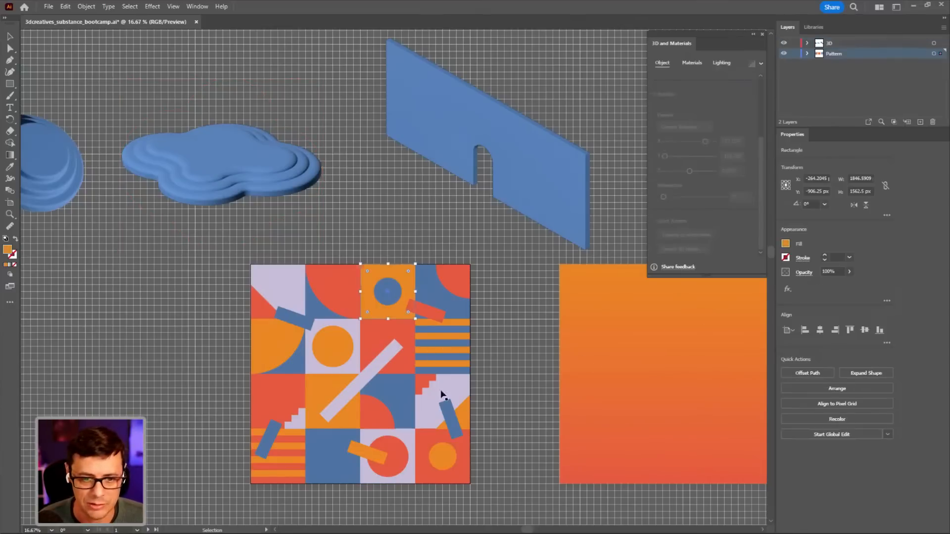
Rotate the cloud-shaped 3D object freely to about X 120.5°, Y -172.8° and Z 5.7°
{"action": "left_click", "coordinate": [287, 174]}
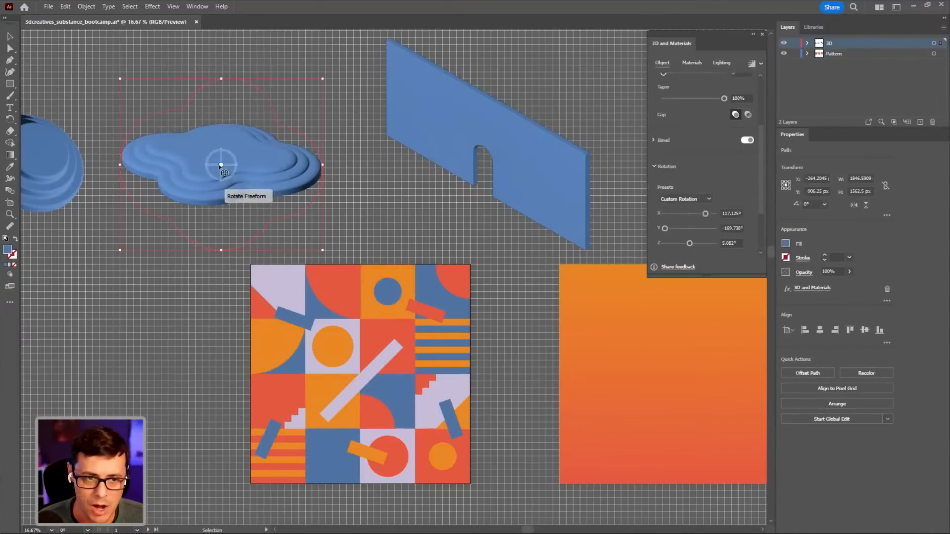
{"action": "left_click_drag", "start_coordinate": [222, 165], "coordinate": [222, 171]}
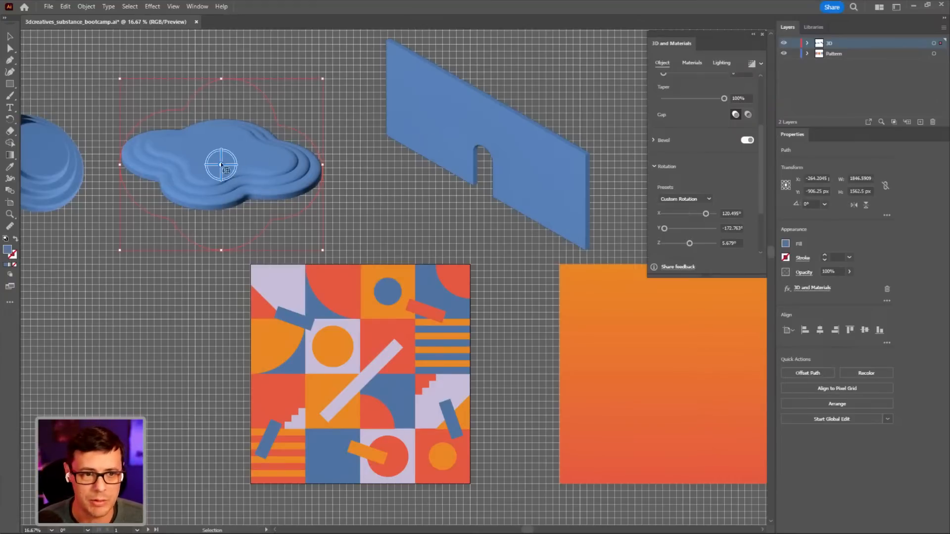
Open the 3D export for the cloud shape, check the available file formats, and close the export window
{"action": "scroll", "coordinate": [725, 192], "scroll_direction": "down", "scroll_amount": 3}
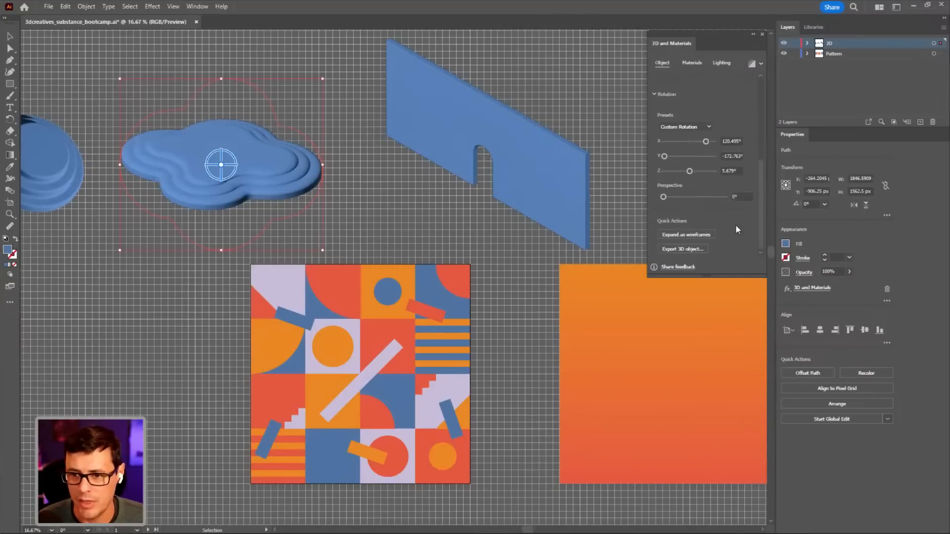
{"action": "left_click", "coordinate": [679, 249]}
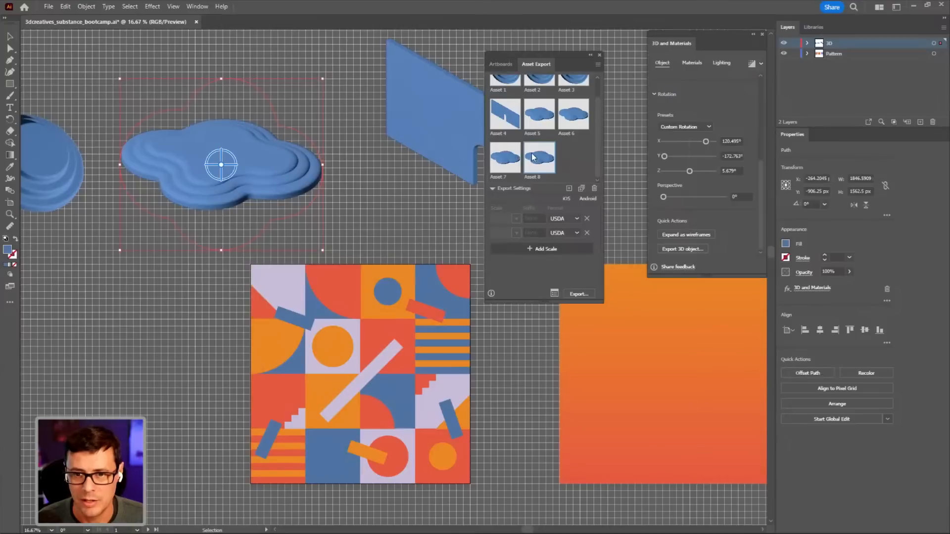
{"action": "left_click", "coordinate": [575, 233]}
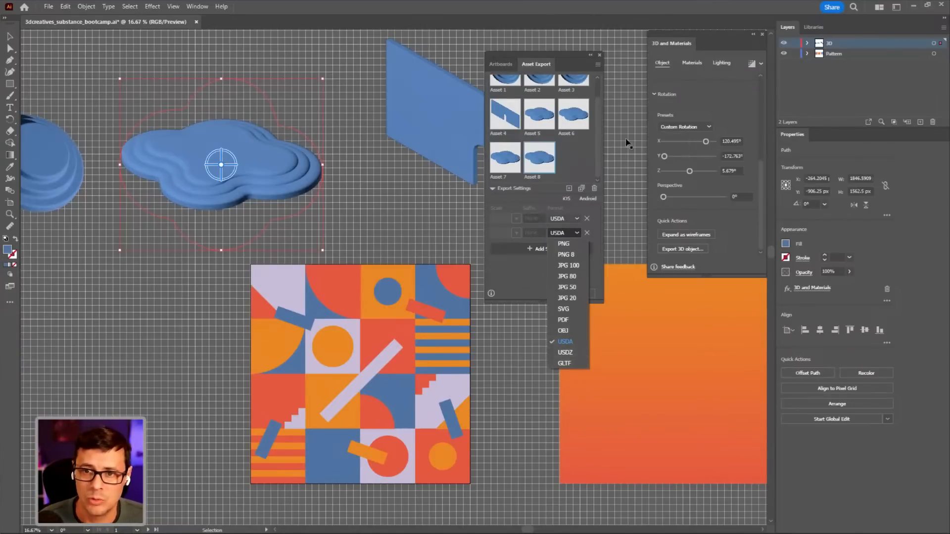
{"action": "left_click", "coordinate": [600, 55]}
{"action": "left_click", "coordinate": [600, 54]}
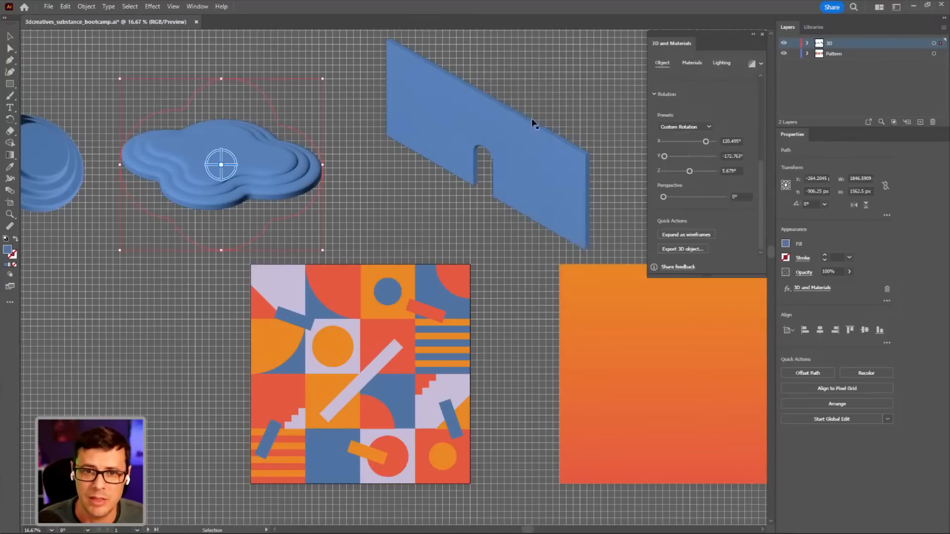
Select the 3D wall with the arched doorway and return to the Substance 3D Stager scene
{"action": "left_click", "coordinate": [558, 170]}
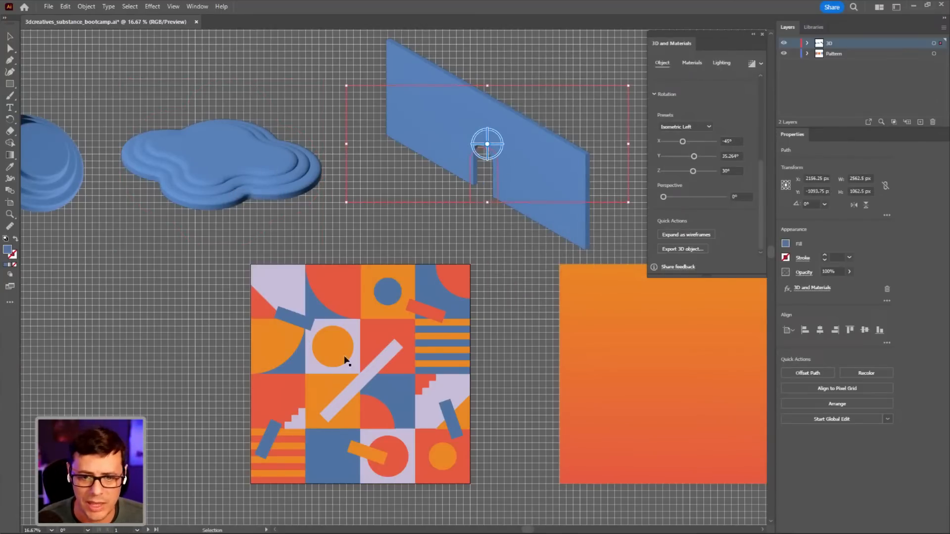
{"action": "left_click", "coordinate": [914, 6]}
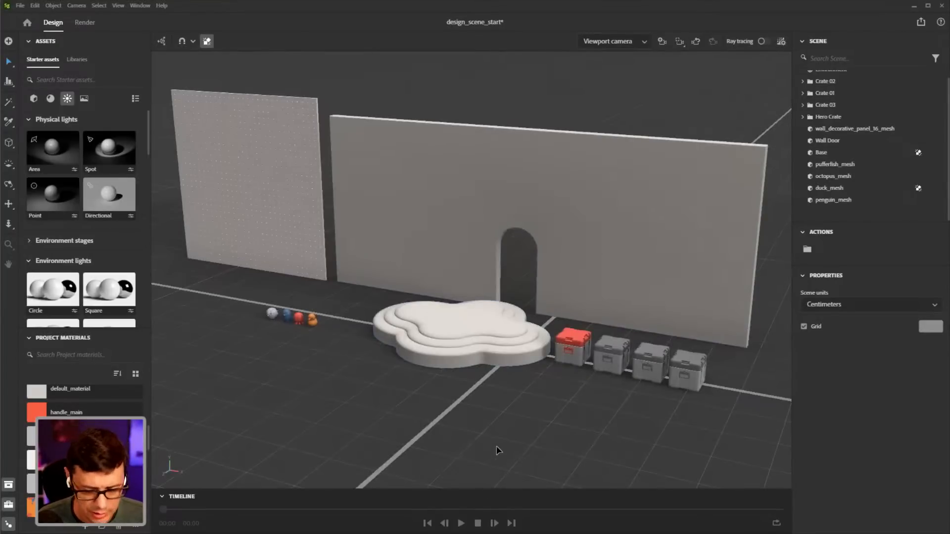
View the image open in the Photos app and return to the Stager scene
{"action": "key", "text": "super"}
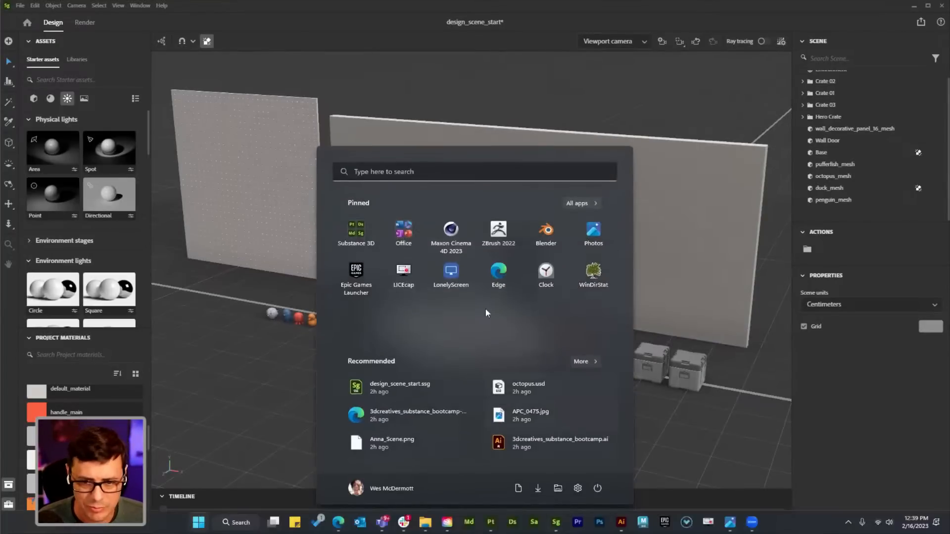
{"action": "left_click", "coordinate": [731, 522]}
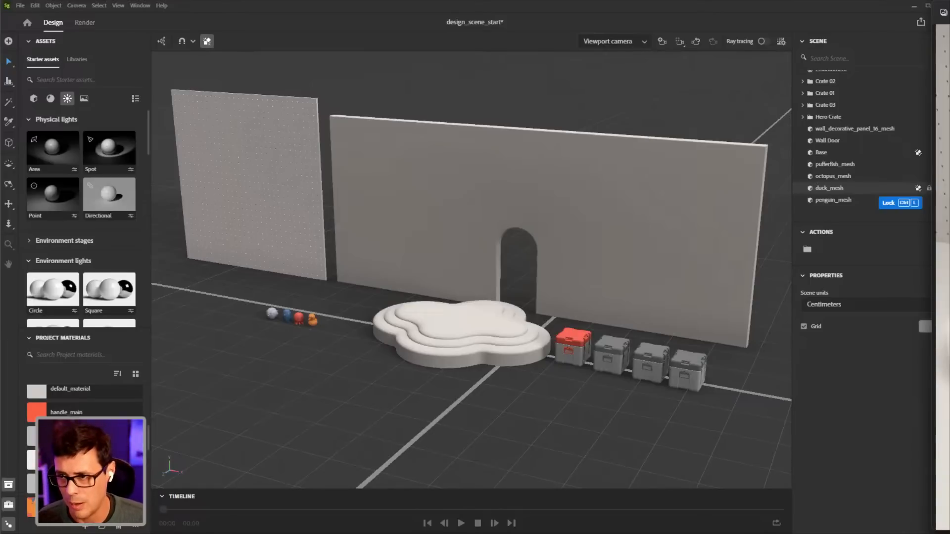
{"action": "left_click", "coordinate": [928, 6]}
{"action": "left_click", "coordinate": [834, 8]}
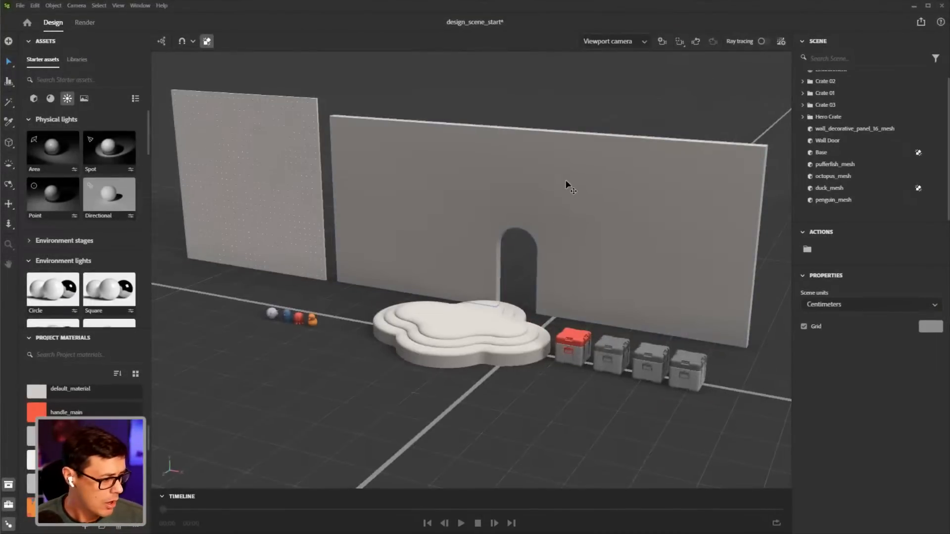
Select the Base platform and examine it up close together with the crates and the wall behind it
{"action": "scroll", "coordinate": [514, 331], "scroll_direction": "up", "scroll_amount": 5}
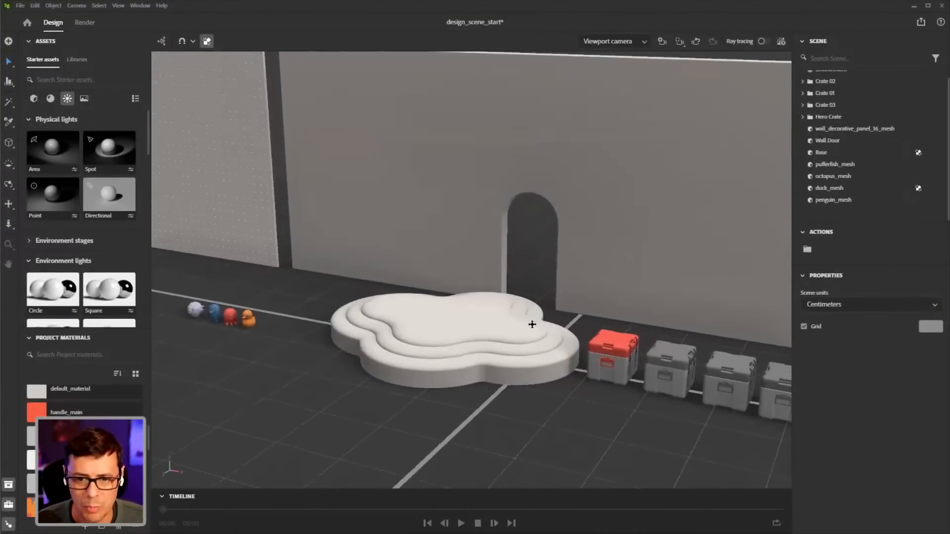
{"action": "scroll", "coordinate": [545, 337], "scroll_direction": "down", "scroll_amount": 3}
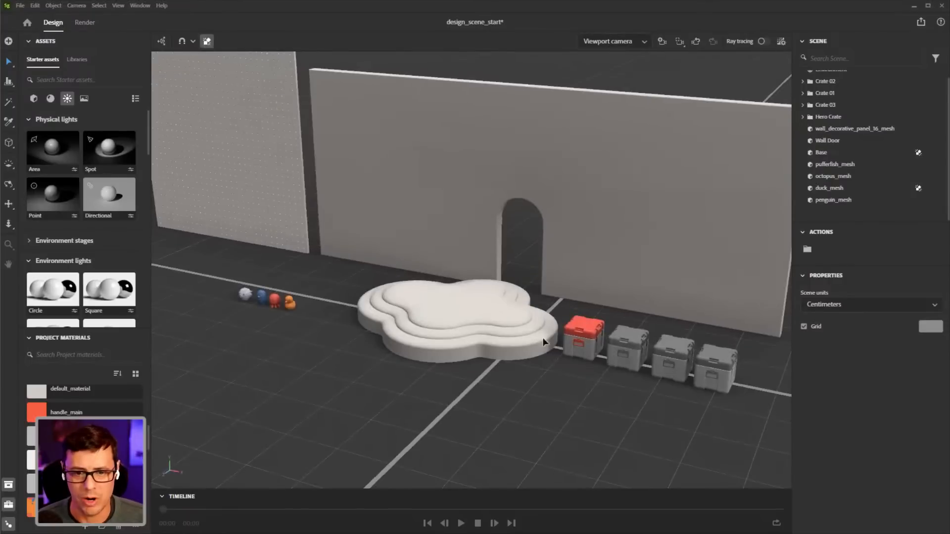
{"action": "scroll", "coordinate": [524, 329], "scroll_direction": "up", "scroll_amount": 4}
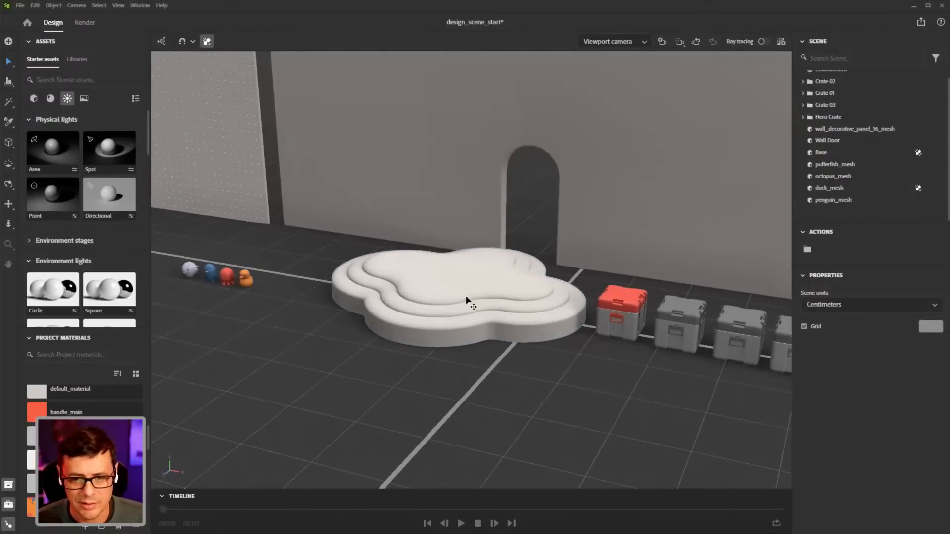
{"action": "left_click", "coordinate": [466, 301]}
{"action": "left_click_drag", "start_coordinate": [483, 294], "coordinate": [486, 318], "text": "alt"}
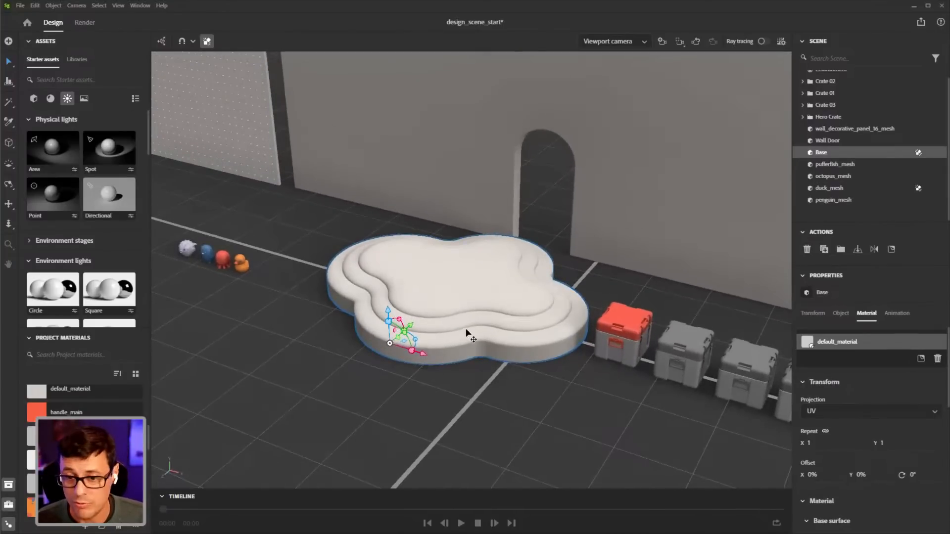
{"action": "left_click_drag", "start_coordinate": [483, 330], "coordinate": [492, 327], "text": "alt"}
{"action": "right_click_drag", "start_coordinate": [491, 327], "coordinate": [496, 339], "text": "alt"}
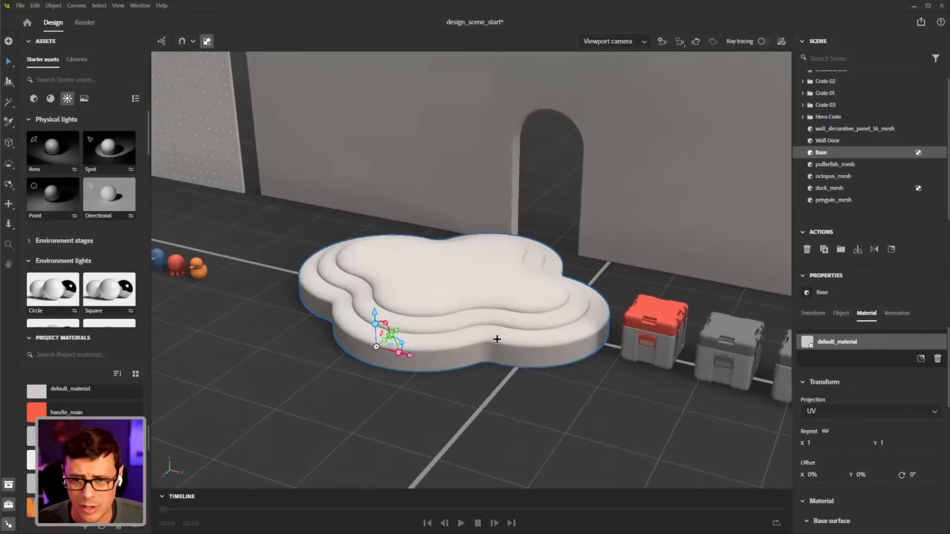
{"action": "left_click_drag", "start_coordinate": [496, 339], "coordinate": [504, 337], "text": "alt"}
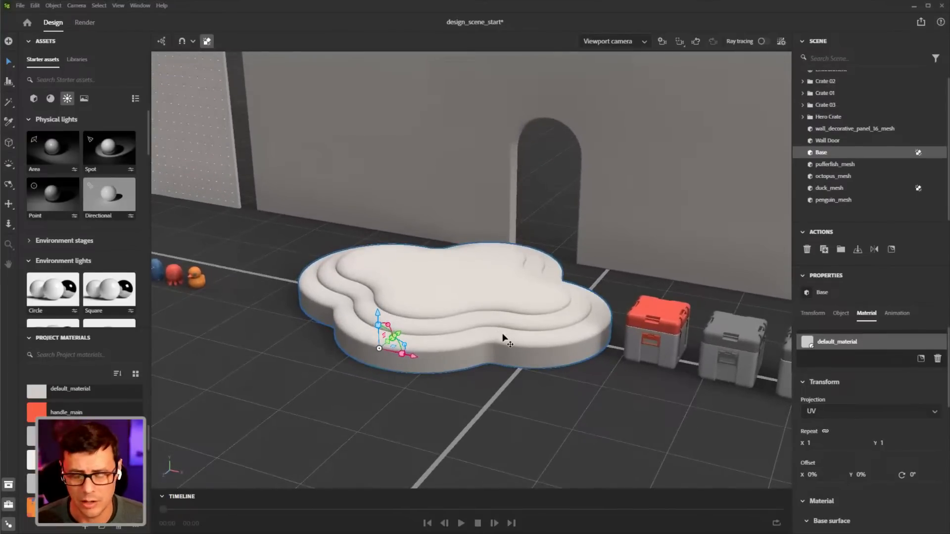
{"action": "left_click_drag", "start_coordinate": [507, 317], "coordinate": [524, 326], "text": "alt"}
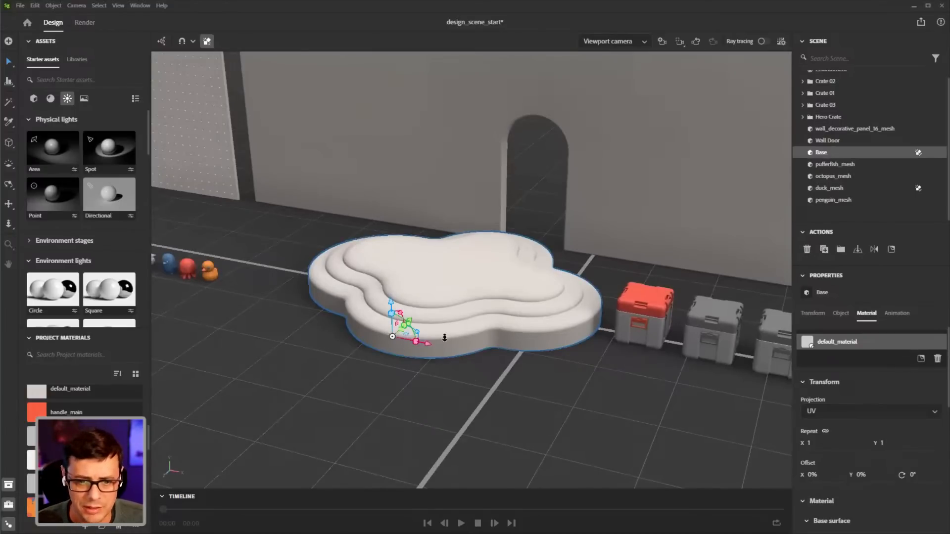
{"action": "right_click_drag", "start_coordinate": [445, 338], "coordinate": [456, 341], "text": "alt"}
{"action": "right_click_drag", "start_coordinate": [575, 278], "coordinate": [528, 292], "text": "alt"}
{"action": "middle_click_drag", "start_coordinate": [616, 163], "coordinate": [575, 208], "text": "alt"}
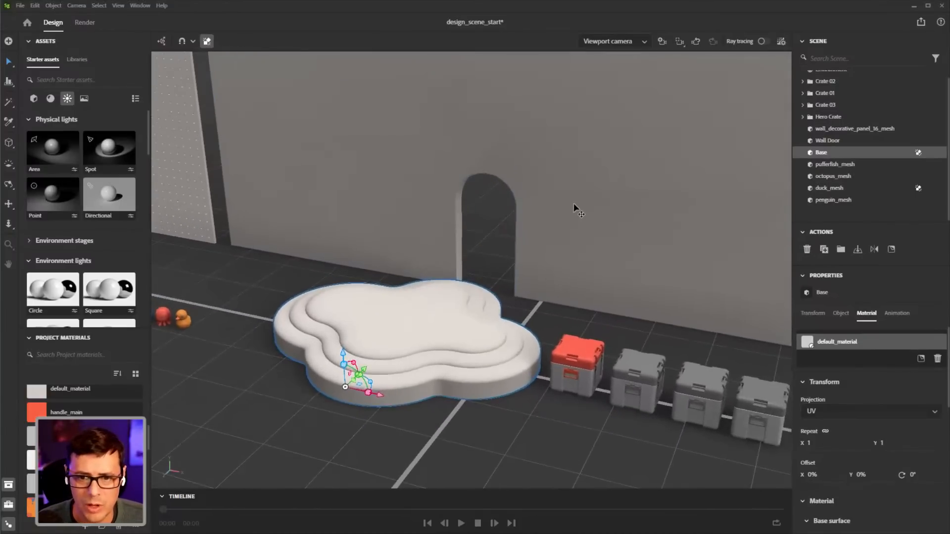
Move the Wall Door straight back, away from the Base platform, and turn on snapping
{"action": "left_click", "coordinate": [591, 283]}
{"action": "right_click_drag", "start_coordinate": [591, 283], "coordinate": [531, 285], "text": "alt"}
{"action": "left_click_drag", "start_coordinate": [530, 286], "coordinate": [565, 138], "text": "alt"}
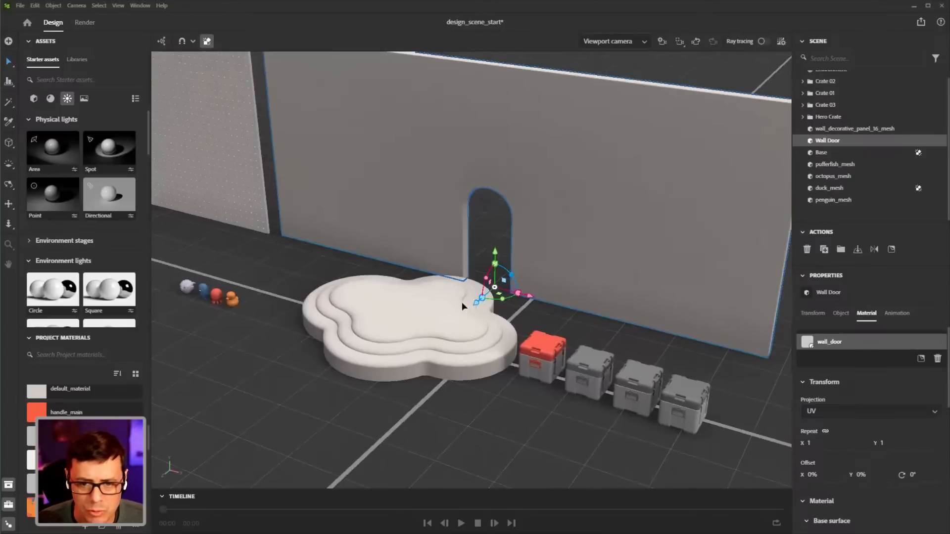
{"action": "left_click_drag", "start_coordinate": [482, 299], "coordinate": [497, 293]}
{"action": "left_click", "coordinate": [180, 43]}
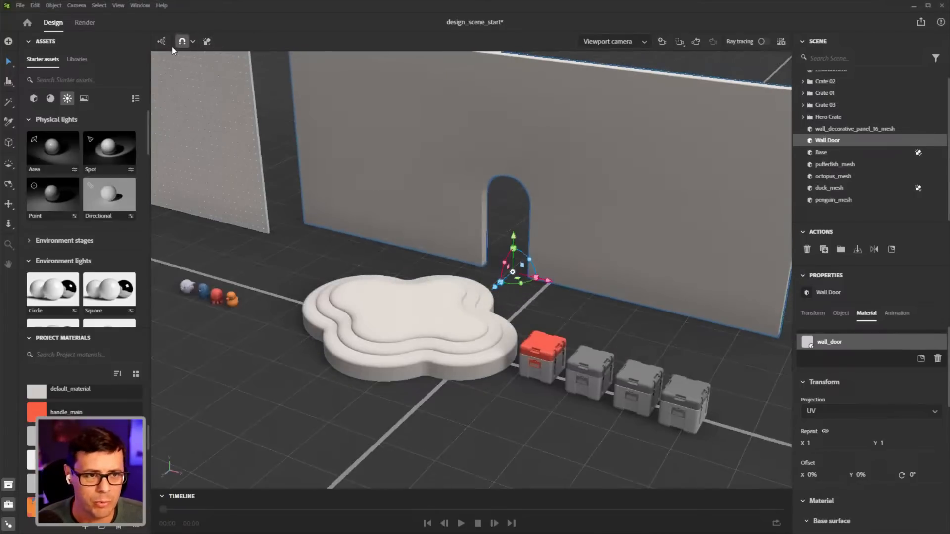
Slide wall_decorative_panel_16_mesh sideways toward the doorway until it overlaps the near end of the Wall Door
{"action": "right_click_drag", "start_coordinate": [482, 252], "coordinate": [271, 242]}
{"action": "scroll", "coordinate": [484, 254], "scroll_direction": "down", "scroll_amount": 3}
{"action": "left_click", "coordinate": [271, 241]}
{"action": "right_click_drag", "start_coordinate": [339, 233], "coordinate": [355, 221]}
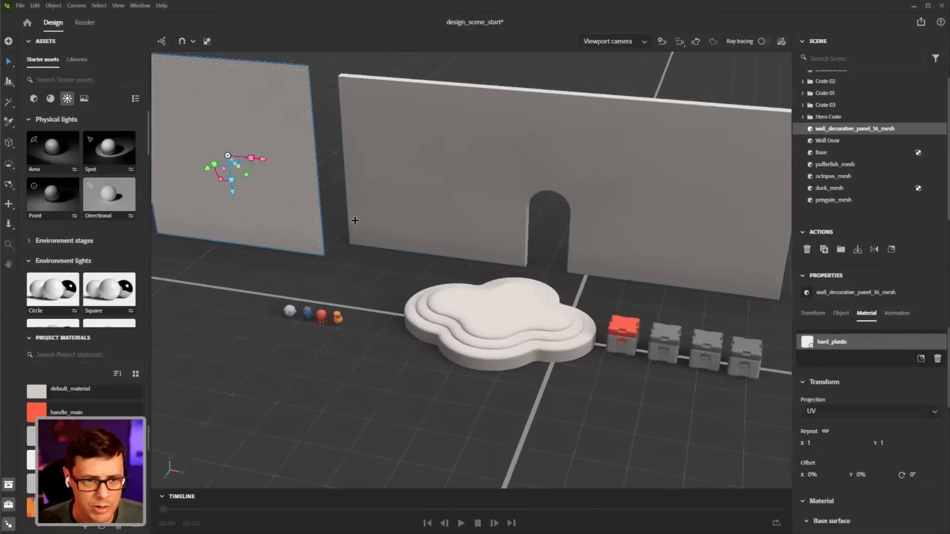
{"action": "left_click_drag", "start_coordinate": [261, 162], "coordinate": [400, 183]}
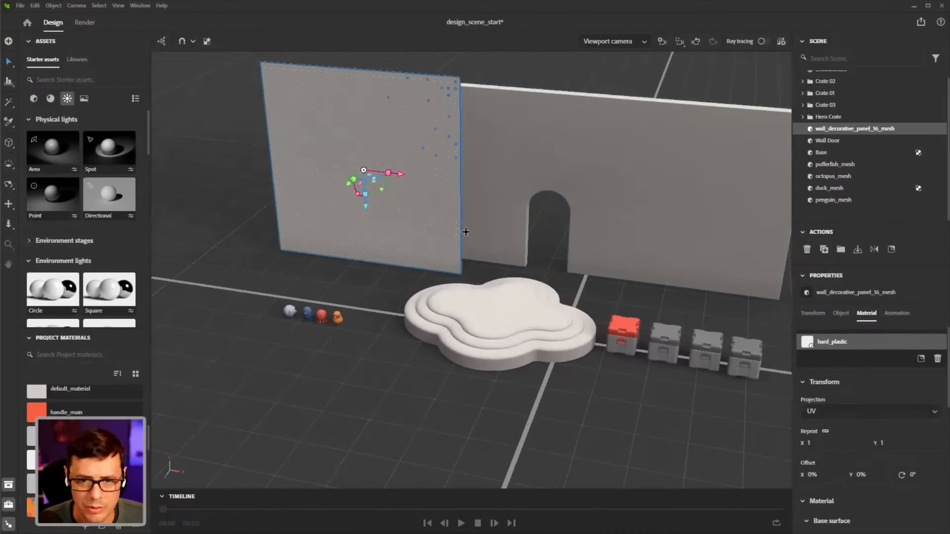
Move the decorative panel back against the Wall Door, using snapping for the final placement
{"action": "scroll", "coordinate": [506, 267], "scroll_direction": "up", "scroll_amount": 2}
{"action": "scroll", "coordinate": [507, 268], "scroll_direction": "up", "scroll_amount": 5}
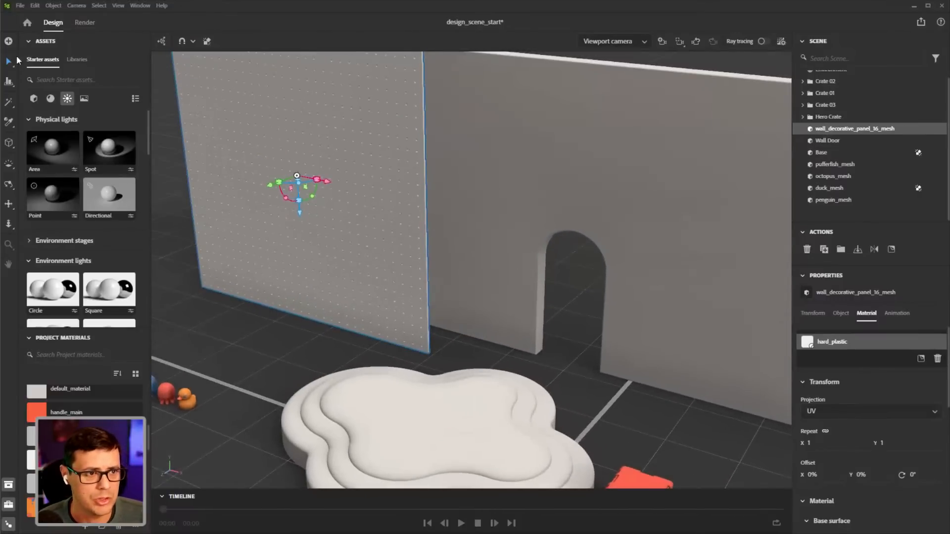
{"action": "scroll", "coordinate": [288, 216], "scroll_direction": "up", "scroll_amount": 3}
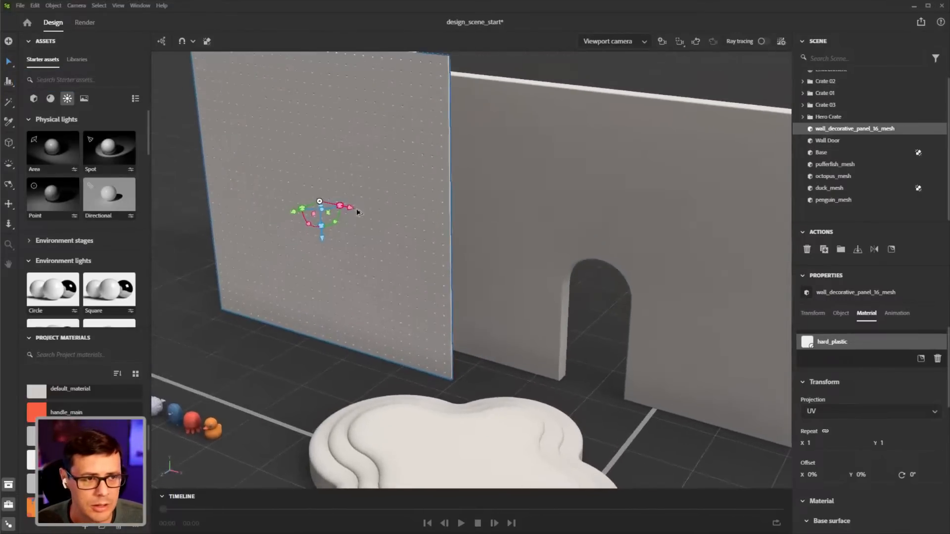
{"action": "left_click_drag", "start_coordinate": [269, 202], "coordinate": [307, 210]}
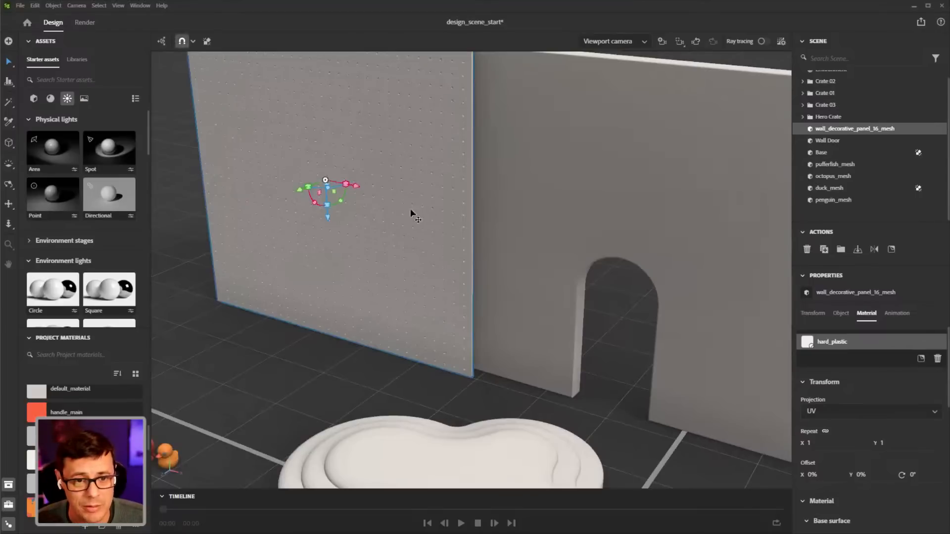
{"action": "left_click_drag", "start_coordinate": [300, 192], "coordinate": [317, 197]}
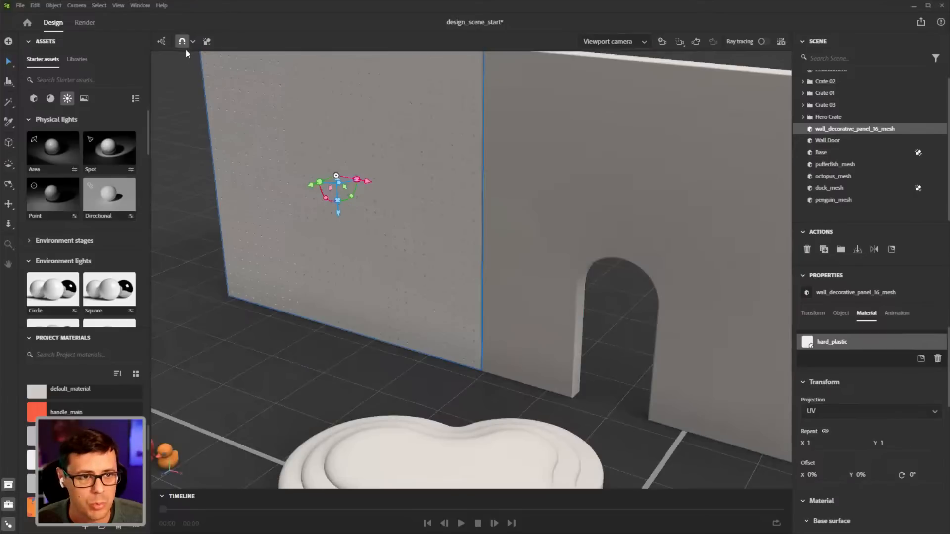
Nudge the decorative panel slightly forward from the Wall Door with snapping turned off
{"action": "scroll", "coordinate": [495, 255], "scroll_direction": "up", "scroll_amount": 3}
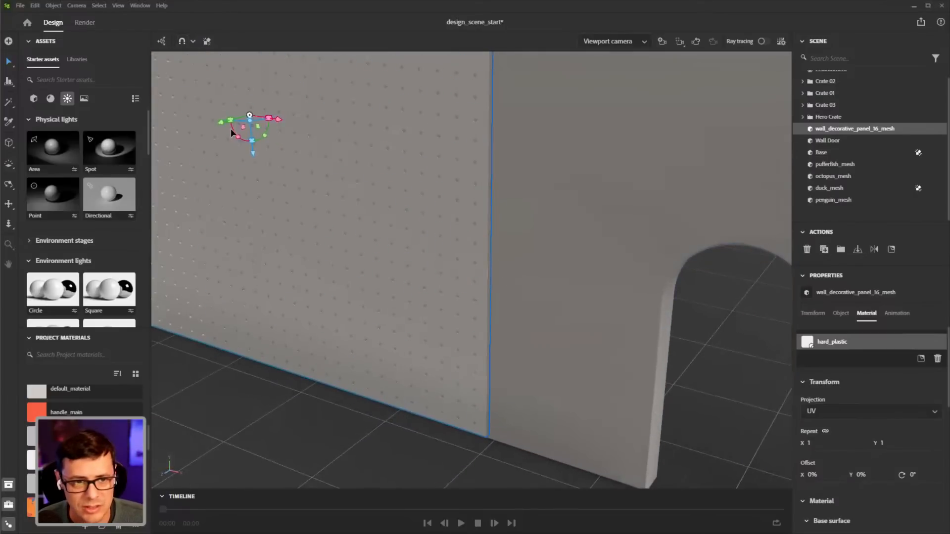
{"action": "left_click_drag", "start_coordinate": [220, 123], "coordinate": [213, 129]}
{"action": "scroll", "coordinate": [413, 301], "scroll_direction": "down", "scroll_amount": 6}
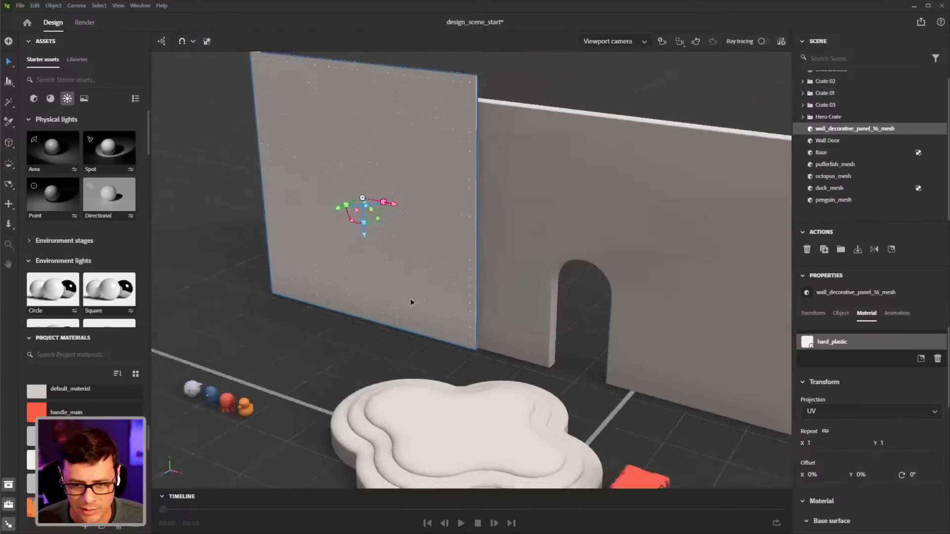
Frame the Base platform and doorway, and show the models among the starter assets
{"action": "middle_click_drag", "start_coordinate": [504, 349], "coordinate": [461, 289]}
{"action": "right_click_drag", "start_coordinate": [461, 289], "coordinate": [495, 287]}
{"action": "middle_click_drag", "start_coordinate": [494, 286], "coordinate": [416, 267]}
{"action": "scroll", "coordinate": [392, 193], "scroll_direction": "up", "scroll_amount": 3}
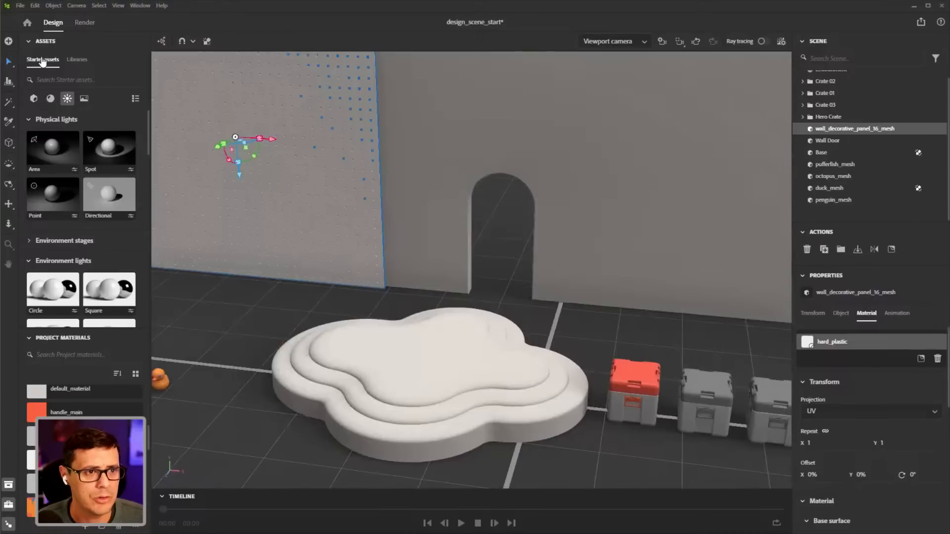
{"action": "left_click", "coordinate": [34, 101]}
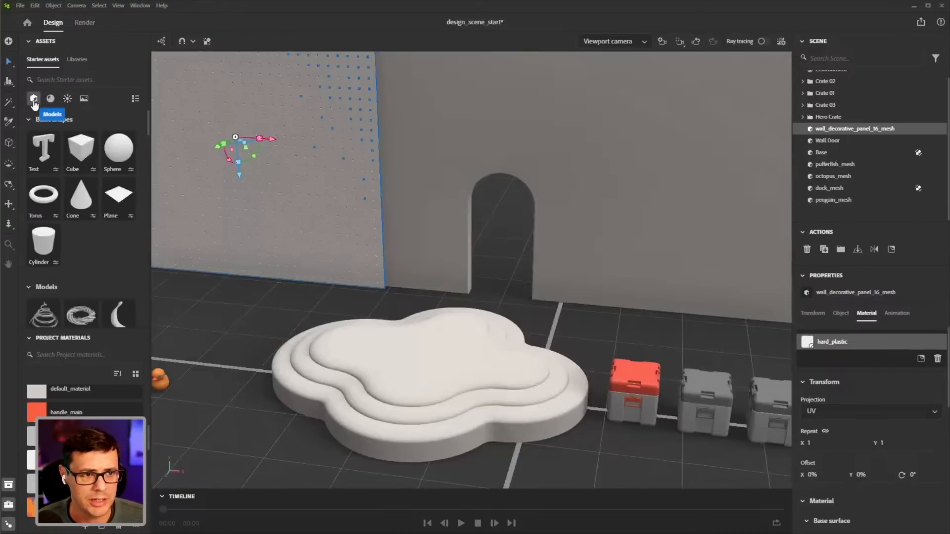
Browse the starter models and add a Plane from the basic shapes to the scene
{"action": "scroll", "coordinate": [540, 378], "scroll_direction": "down", "scroll_amount": 5}
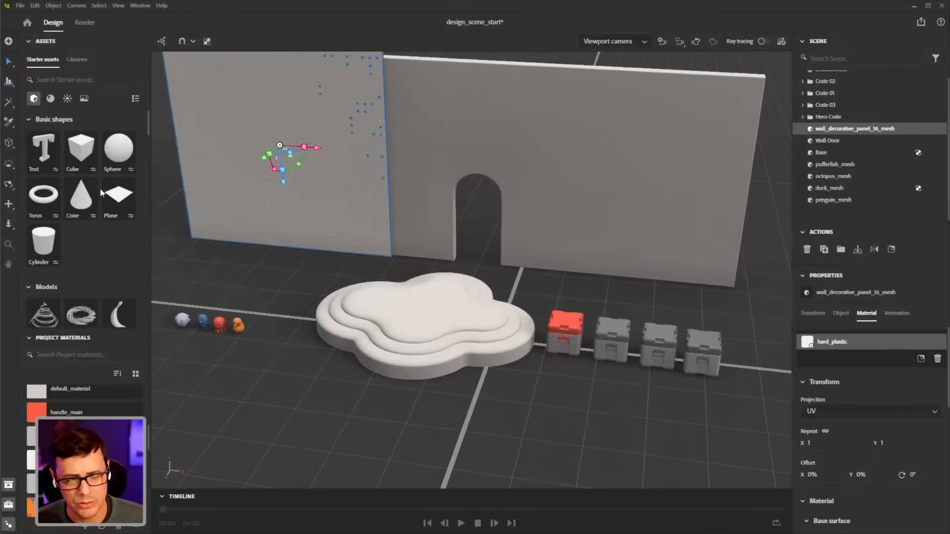
{"action": "scroll", "coordinate": [99, 189], "scroll_direction": "down", "scroll_amount": 5}
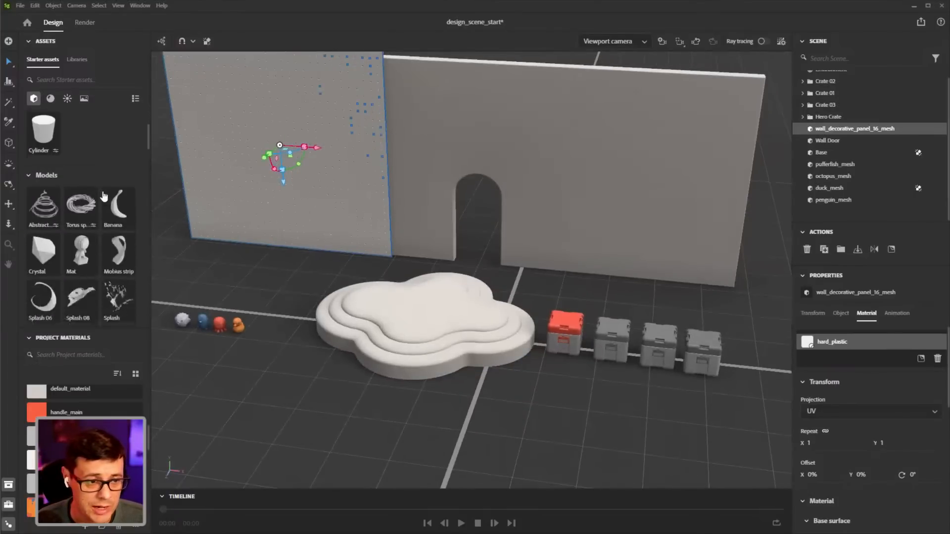
{"action": "scroll", "coordinate": [104, 196], "scroll_direction": "down", "scroll_amount": 6}
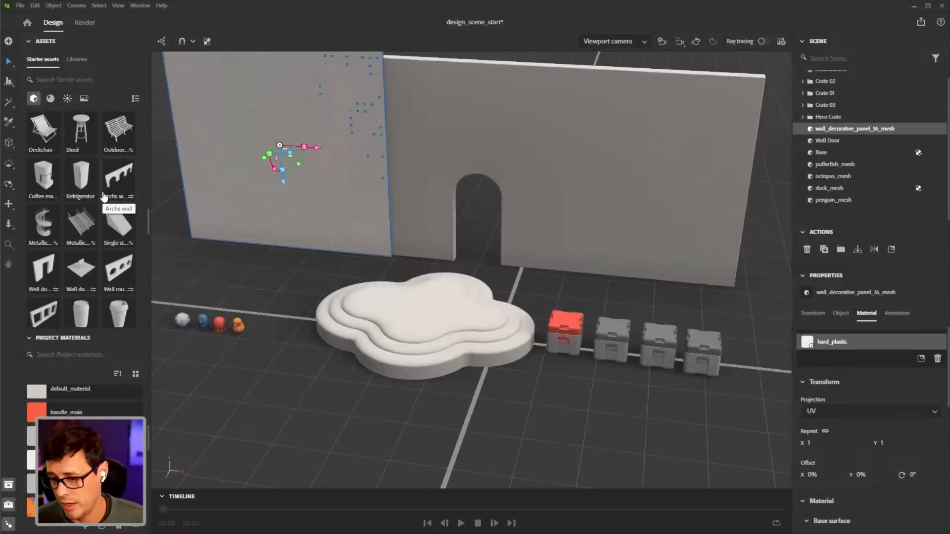
{"action": "scroll", "coordinate": [103, 196], "scroll_direction": "up", "scroll_amount": 10}
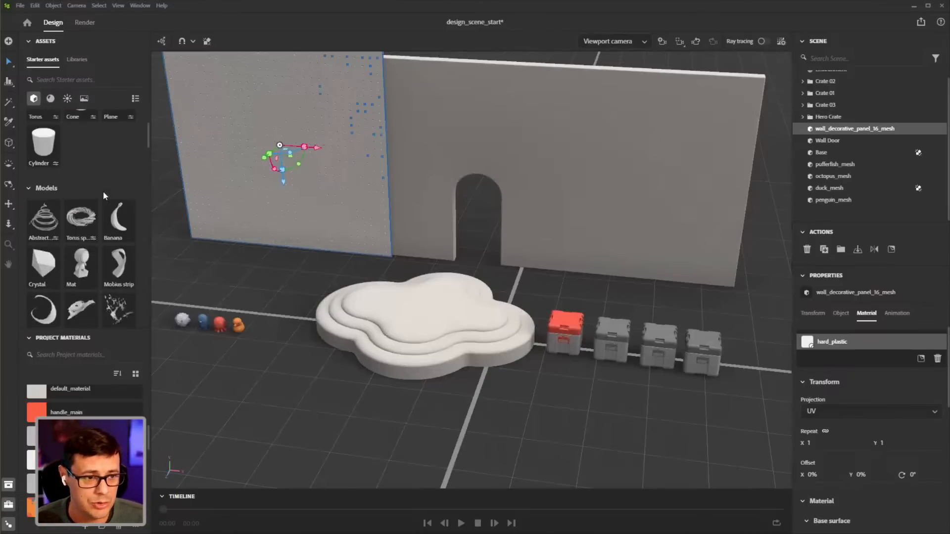
{"action": "scroll", "coordinate": [103, 210], "scroll_direction": "up", "scroll_amount": 3}
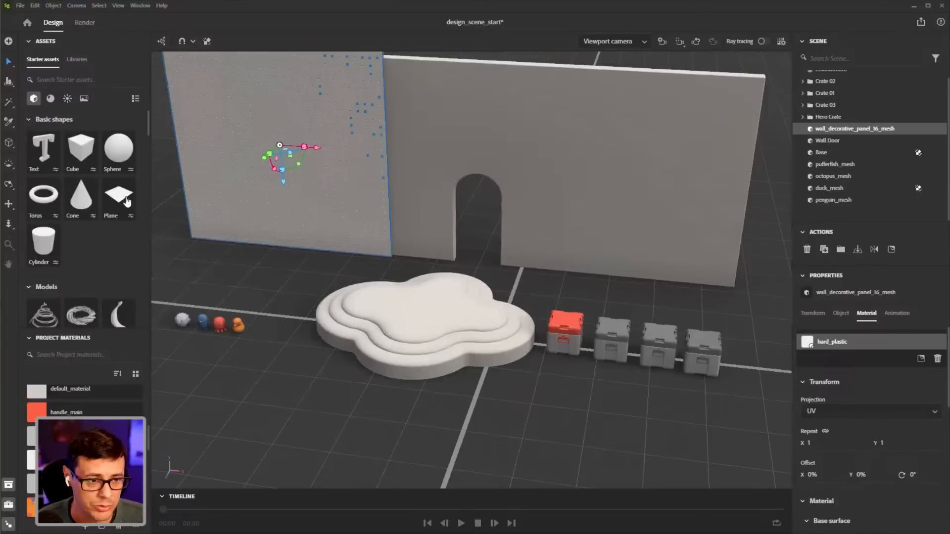
{"action": "left_click", "coordinate": [120, 197]}
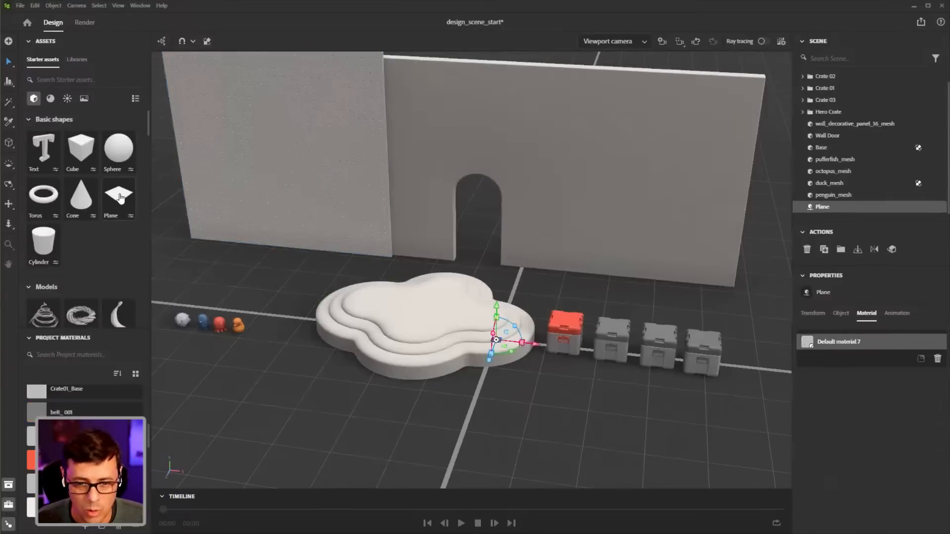
Scale the plane up uniformly until it forms a floor extending well beyond the walls, platform and crates
{"action": "middle_click_drag", "start_coordinate": [546, 411], "coordinate": [522, 394]}
{"action": "scroll", "coordinate": [522, 395], "scroll_direction": "up", "scroll_amount": 2}
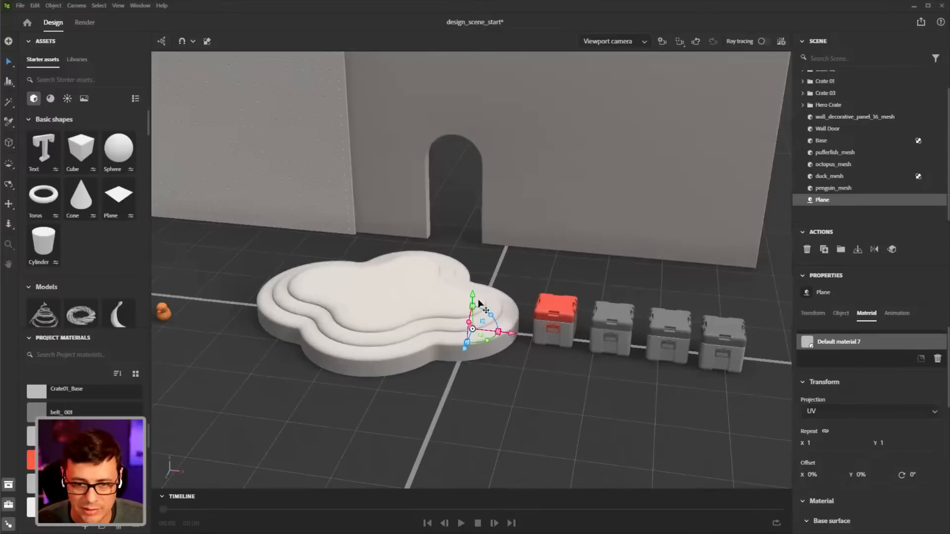
{"action": "left_click_drag", "start_coordinate": [472, 308], "coordinate": [831, 65], "text": "shift"}
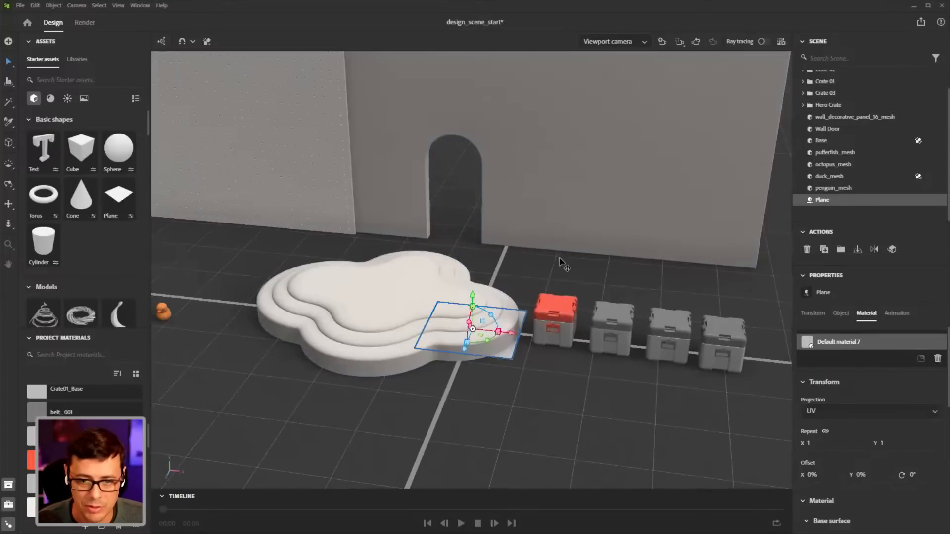
{"action": "left_click_drag", "start_coordinate": [473, 308], "coordinate": [916, 76], "text": "shift"}
{"action": "left_click_drag", "start_coordinate": [473, 306], "coordinate": [504, 287], "text": "shift"}
{"action": "scroll", "coordinate": [495, 263], "scroll_direction": "down", "scroll_amount": 3}
{"action": "middle_click_drag", "start_coordinate": [492, 251], "coordinate": [477, 215]}
{"action": "right_click_drag", "start_coordinate": [477, 215], "coordinate": [445, 248]}
{"action": "scroll", "coordinate": [414, 213], "scroll_direction": "down", "scroll_amount": 4}
{"action": "scroll", "coordinate": [462, 244], "scroll_direction": "up", "scroll_amount": 3}
{"action": "middle_click_drag", "start_coordinate": [444, 248], "coordinate": [418, 267]}
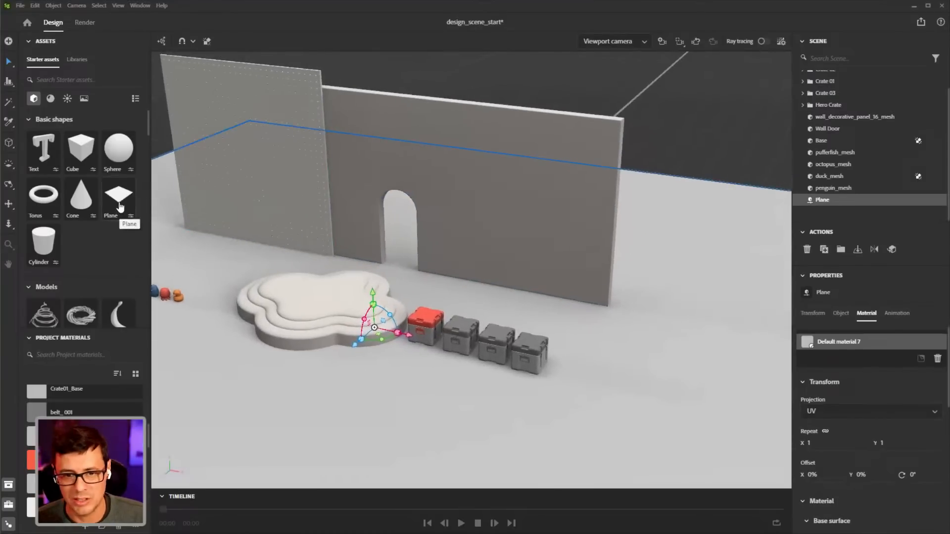
{"action": "left_click_drag", "start_coordinate": [122, 201], "coordinate": [464, 233]}
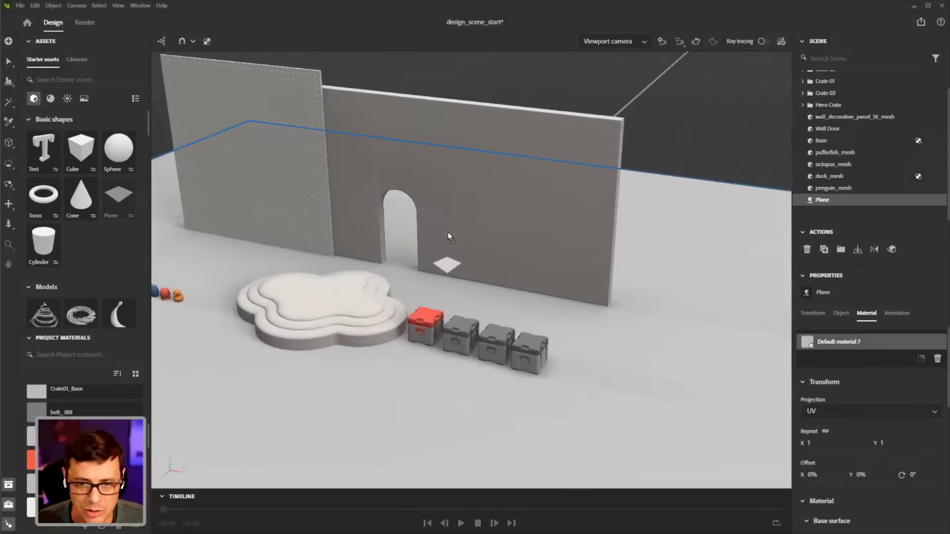
{"action": "left_click_drag", "start_coordinate": [444, 194], "coordinate": [443, 194]}
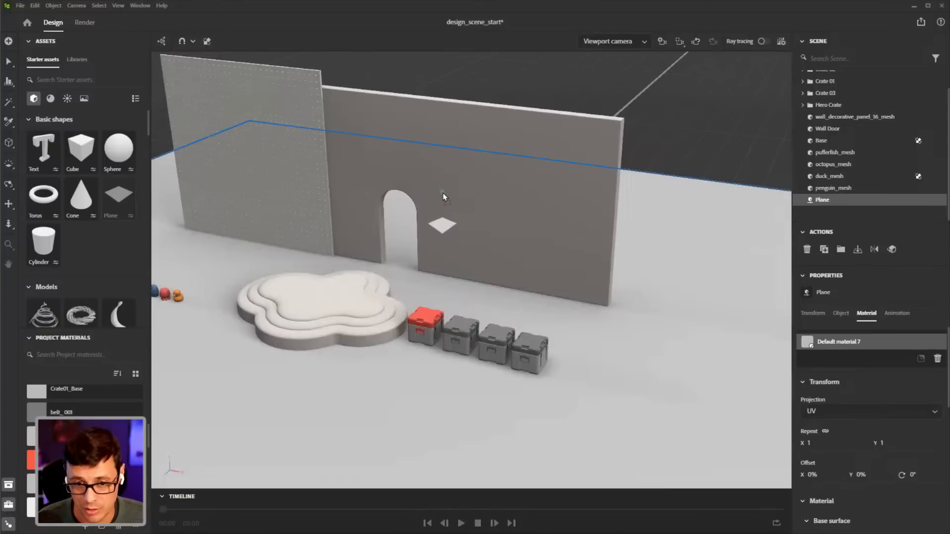
{"action": "left_click_drag", "start_coordinate": [443, 194], "coordinate": [94, 197]}
Place a second Plane flat on the Wall Door's face beside the doorway and pull it slightly forward from the wall
{"action": "scroll", "coordinate": [450, 216], "scroll_direction": "up", "scroll_amount": 7}
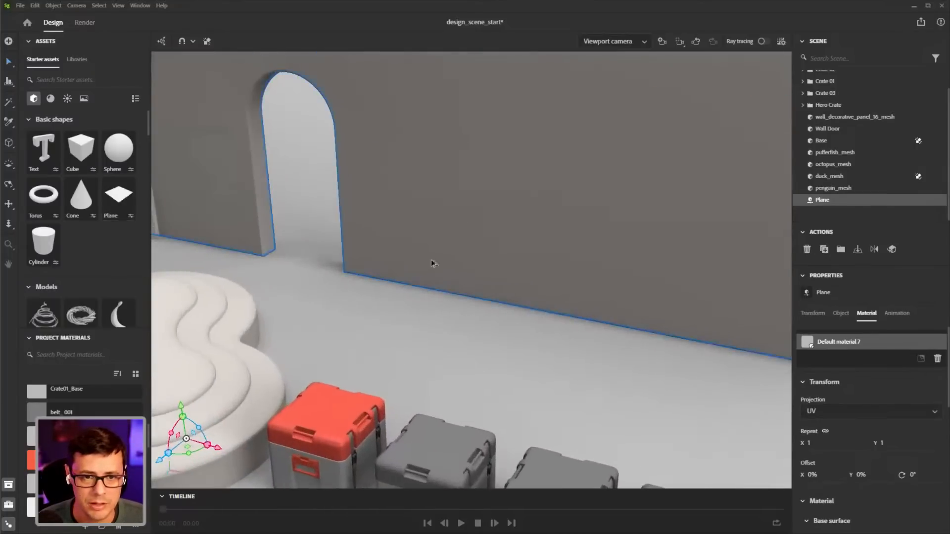
{"action": "middle_click_drag", "start_coordinate": [434, 264], "coordinate": [442, 330]}
{"action": "left_click_drag", "start_coordinate": [118, 196], "coordinate": [466, 200]}
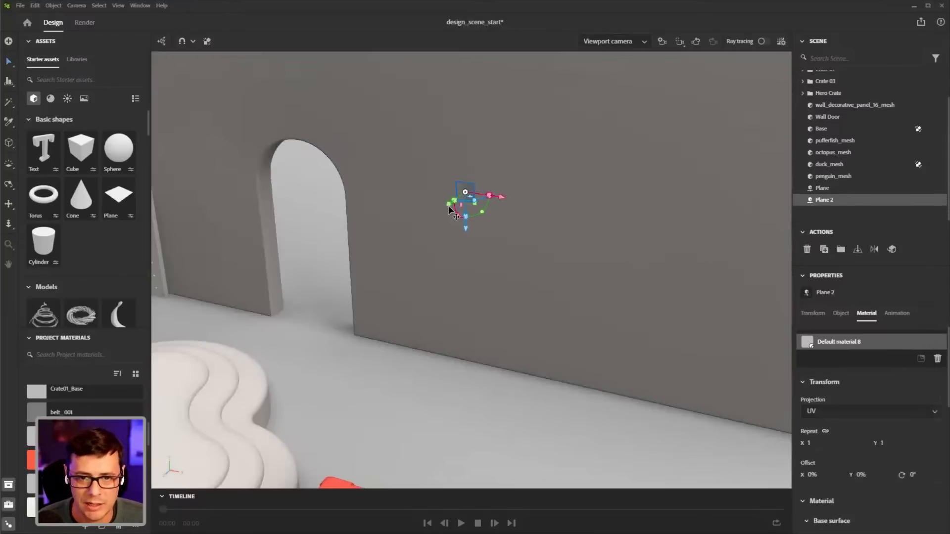
{"action": "left_click_drag", "start_coordinate": [449, 205], "coordinate": [437, 237]}
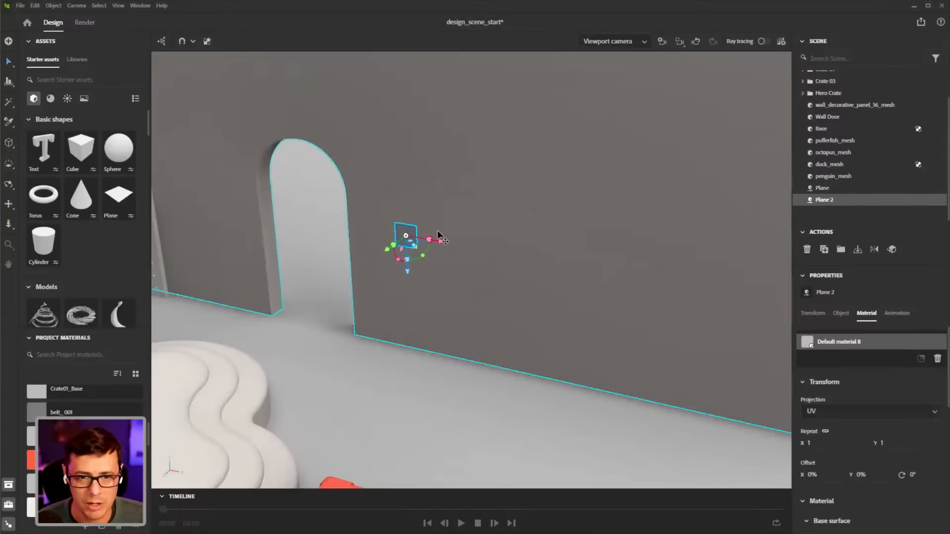
Scale Plane 2 up uniformly until it is much wider and taller than the doorway
{"action": "left_click_drag", "start_coordinate": [408, 273], "coordinate": [556, 311]}
{"action": "scroll", "coordinate": [508, 275], "scroll_direction": "down", "scroll_amount": 5}
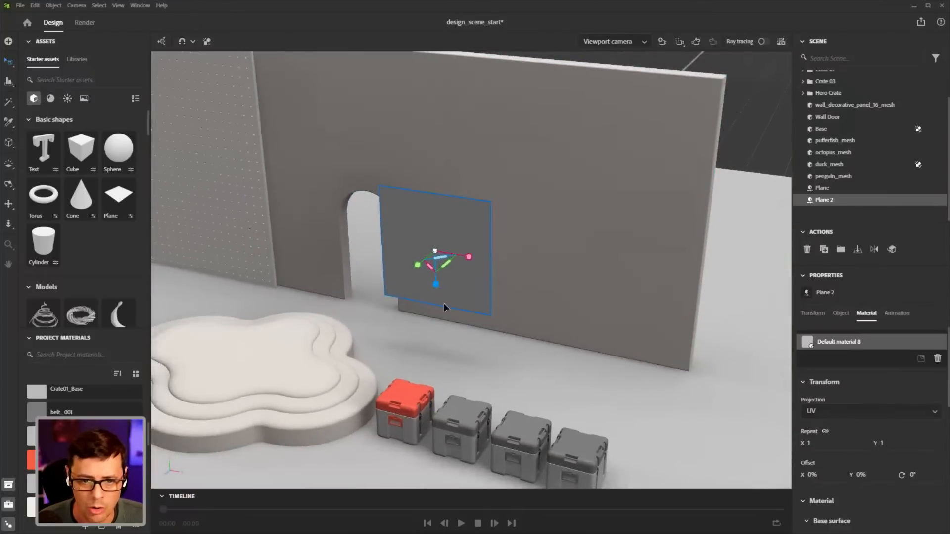
{"action": "left_click_drag", "start_coordinate": [444, 306], "coordinate": [459, 334]}
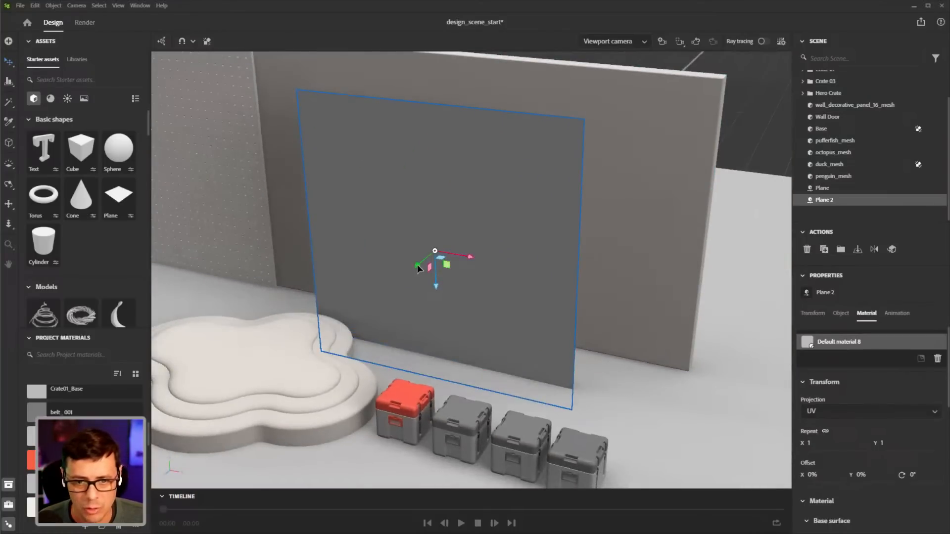
Move Plane 2 back behind the Wall Door and slide it sideways until it covers the doorway opening
{"action": "left_click_drag", "start_coordinate": [417, 265], "coordinate": [500, 220]}
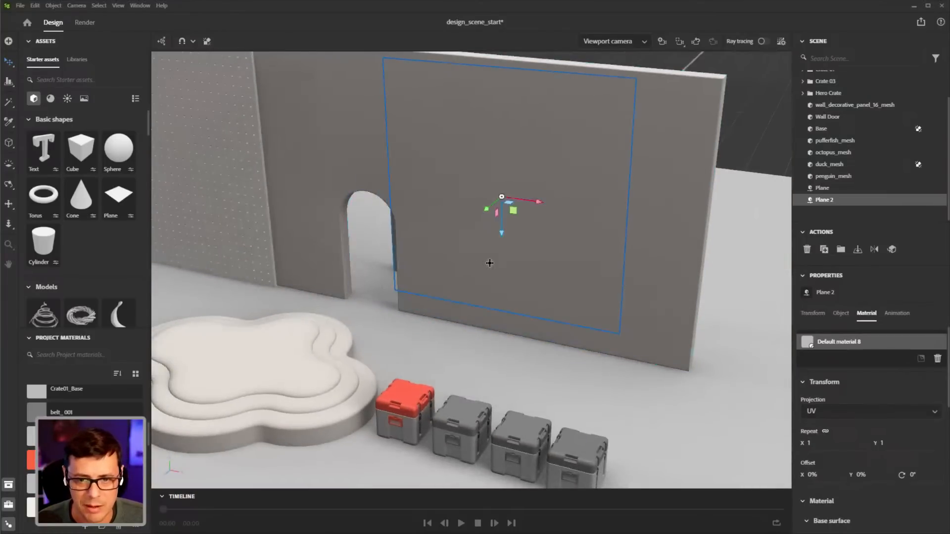
{"action": "right_click_drag", "start_coordinate": [489, 263], "coordinate": [543, 238]}
{"action": "middle_click_drag", "start_coordinate": [543, 237], "coordinate": [551, 268]}
{"action": "left_click_drag", "start_coordinate": [572, 209], "coordinate": [458, 213]}
{"action": "middle_click_drag", "start_coordinate": [462, 267], "coordinate": [518, 278]}
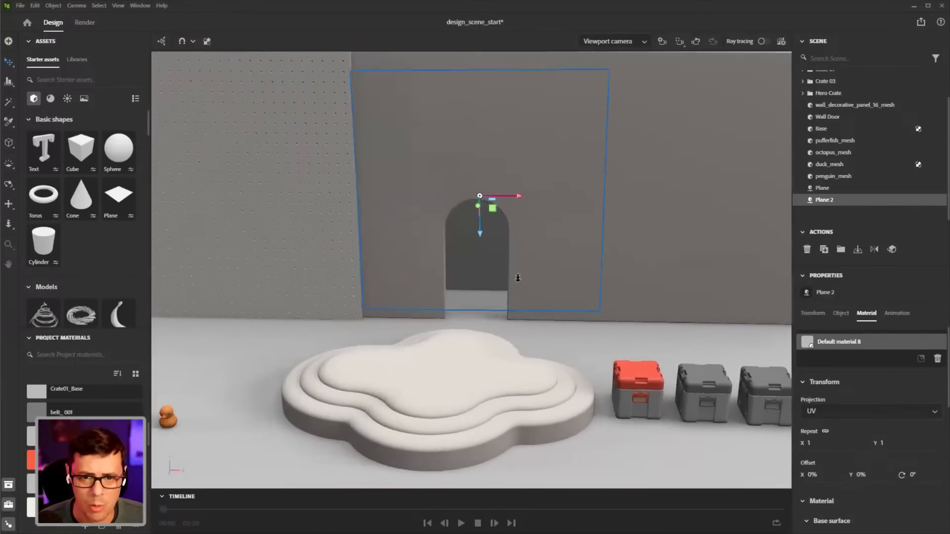
Bring Plane 2 forward, closer to the back of the Wall Door
{"action": "scroll", "coordinate": [518, 278], "scroll_direction": "up", "scroll_amount": 5}
{"action": "right_click_drag", "start_coordinate": [518, 278], "coordinate": [483, 276]}
{"action": "middle_click_drag", "start_coordinate": [483, 276], "coordinate": [503, 289]}
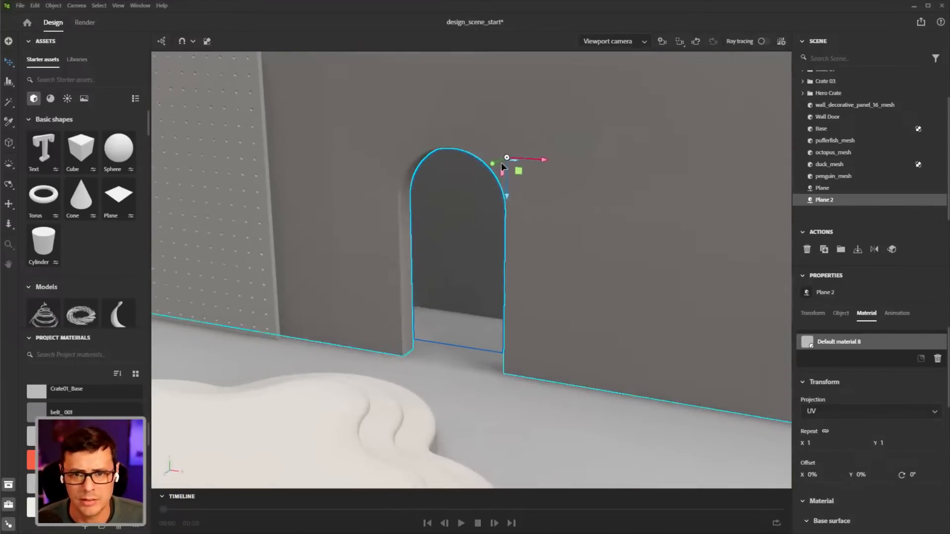
{"action": "left_click_drag", "start_coordinate": [492, 163], "coordinate": [477, 171]}
{"action": "key", "text": "r"}
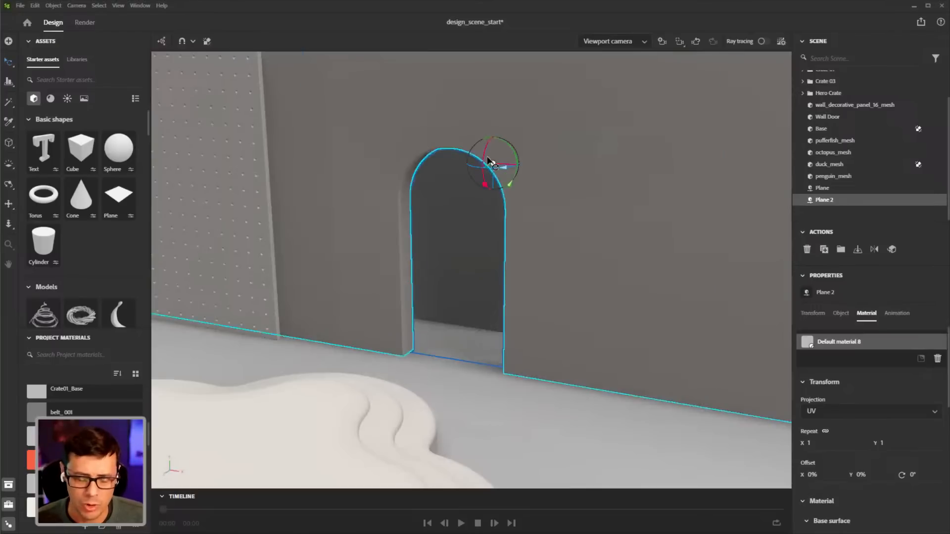
{"action": "key", "text": "s"}
{"action": "key", "text": "v"}
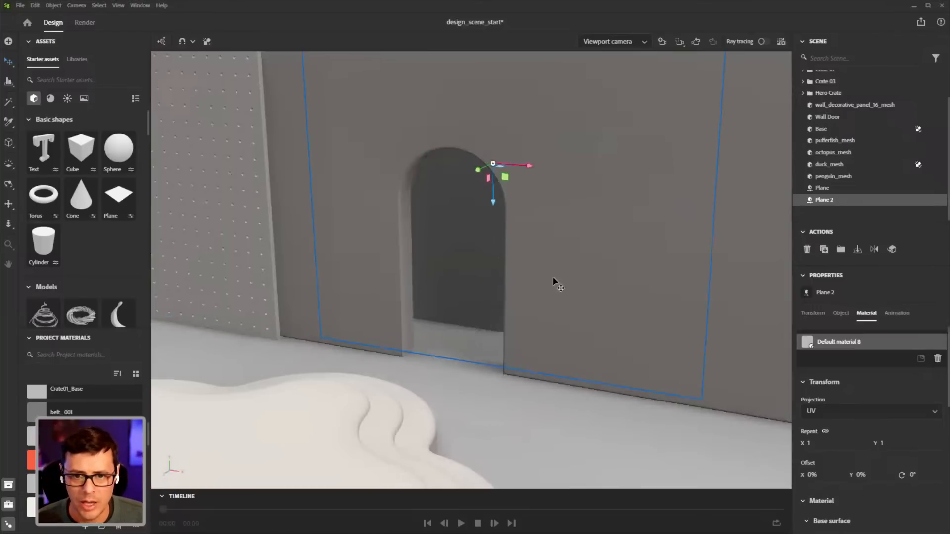
Readjust Plane 2's position behind the doorway from a wider view of the wall
{"action": "scroll", "coordinate": [551, 269], "scroll_direction": "down", "scroll_amount": 4}
{"action": "right_click_drag", "start_coordinate": [512, 275], "coordinate": [494, 278]}
{"action": "left_click_drag", "start_coordinate": [473, 201], "coordinate": [500, 202]}
{"action": "scroll", "coordinate": [457, 282], "scroll_direction": "down", "scroll_amount": 3}
{"action": "mouse_move", "coordinate": [458, 281]}
{"action": "right_mouse_down"}
{"action": "mouse_move", "coordinate": [514, 228]}
{"action": "mouse_move", "coordinate": [631, 240]}
{"action": "mouse_move", "coordinate": [516, 275]}
{"action": "mouse_move", "coordinate": [473, 271]}
{"action": "right_mouse_up"}
{"action": "scroll", "coordinate": [472, 271], "scroll_direction": "up", "scroll_amount": 4}
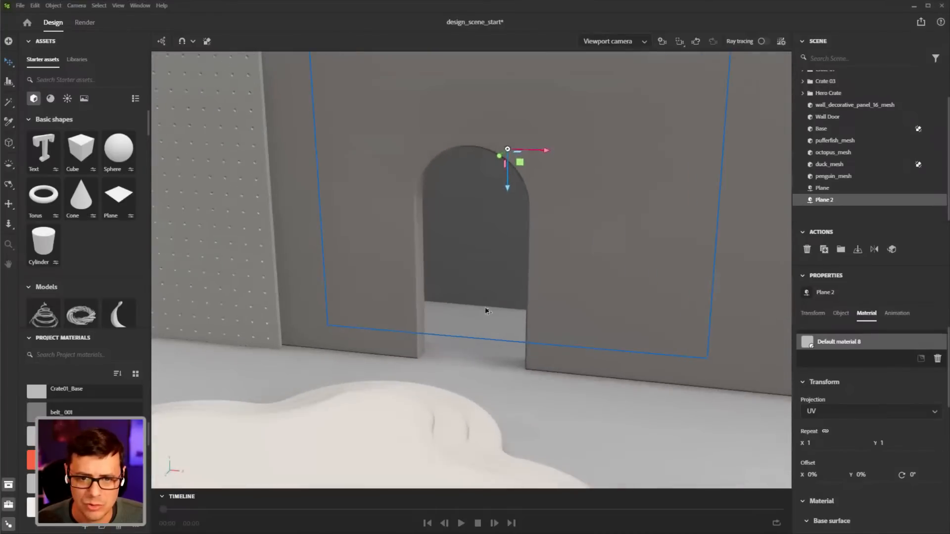
Check the gap behind the doorway from oblique angles and nudge Plane 2 slightly
{"action": "right_click_drag", "start_coordinate": [485, 310], "coordinate": [383, 316]}
{"action": "middle_click_drag", "start_coordinate": [383, 317], "coordinate": [410, 272]}
{"action": "right_click_drag", "start_coordinate": [409, 272], "coordinate": [396, 213]}
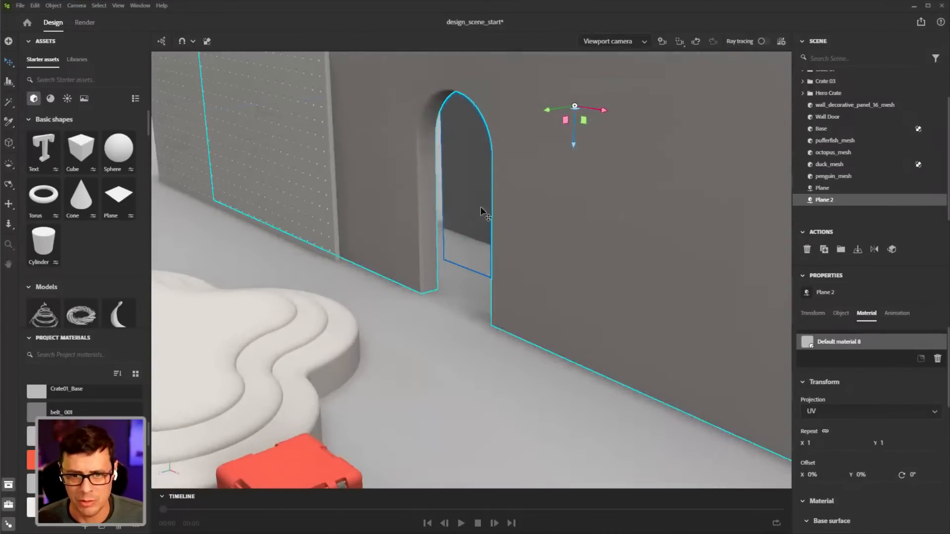
{"action": "scroll", "coordinate": [460, 318], "scroll_direction": "down", "scroll_amount": 5}
{"action": "middle_click_drag", "start_coordinate": [460, 318], "coordinate": [466, 305]}
{"action": "right_click_drag", "start_coordinate": [466, 305], "coordinate": [513, 301]}
{"action": "middle_click_drag", "start_coordinate": [513, 301], "coordinate": [487, 327]}
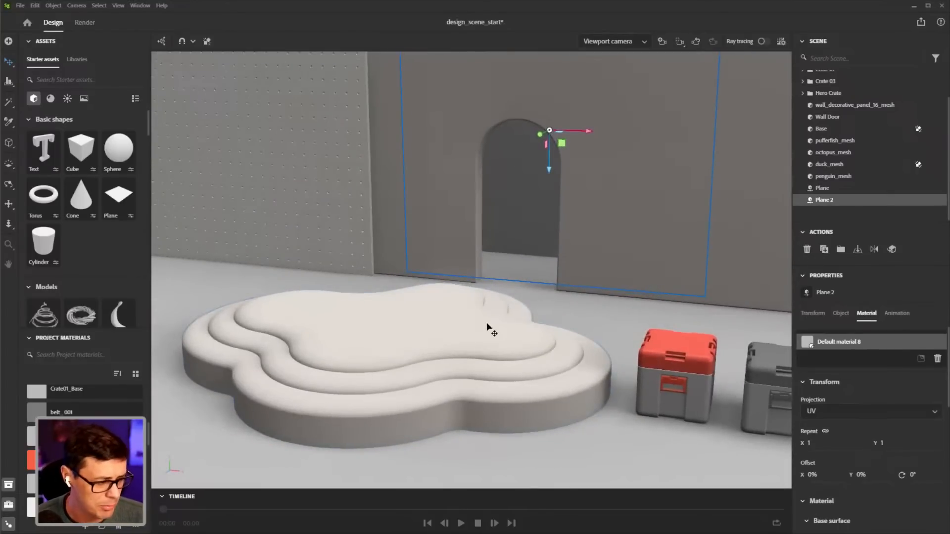
{"action": "right_click_drag", "start_coordinate": [600, 181], "coordinate": [562, 210]}
{"action": "left_click_drag", "start_coordinate": [543, 146], "coordinate": [547, 147]}
Select the red-lidded Hero Crate beside the platform and enlarge the scene's object list to show all items
{"action": "middle_click_drag", "start_coordinate": [432, 365], "coordinate": [479, 311]}
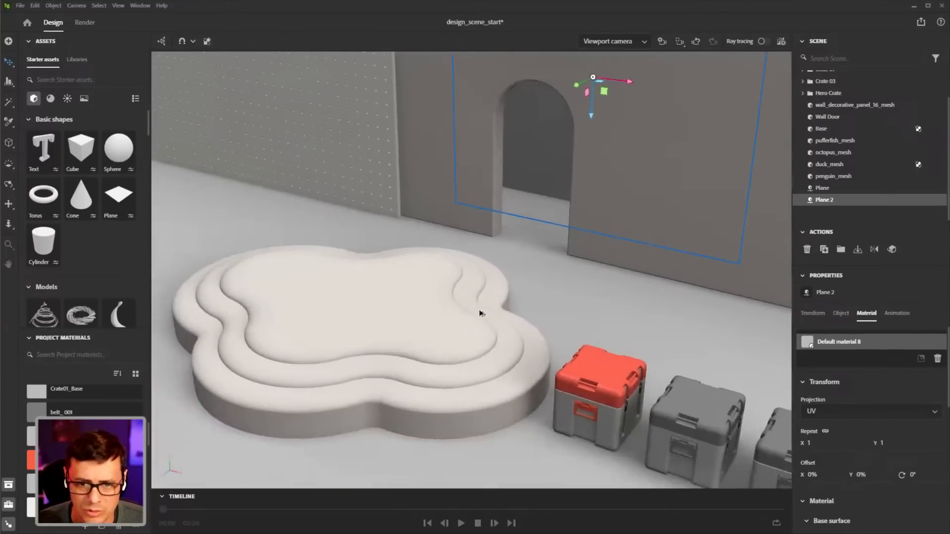
{"action": "scroll", "coordinate": [480, 312], "scroll_direction": "down", "scroll_amount": 4}
{"action": "right_click_drag", "start_coordinate": [462, 336], "coordinate": [496, 326]}
{"action": "middle_click_drag", "start_coordinate": [563, 299], "coordinate": [502, 273]}
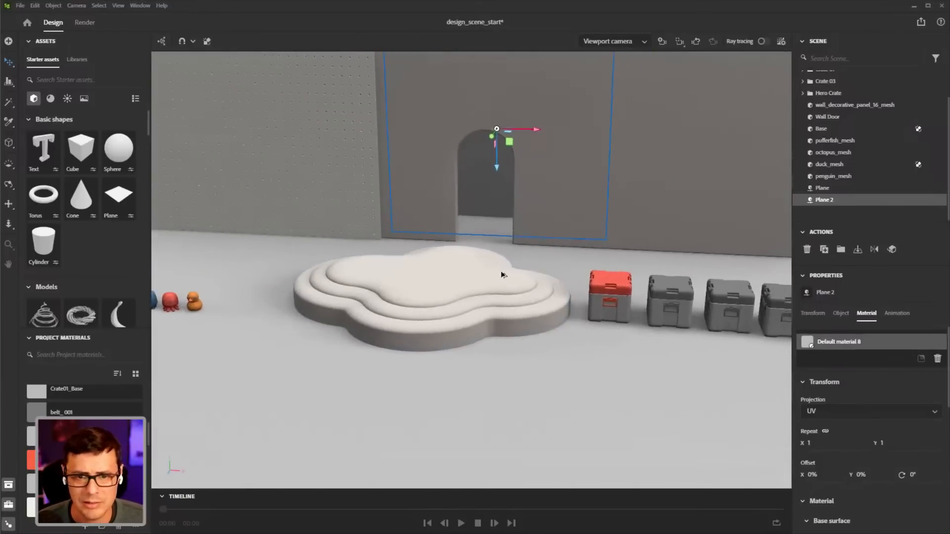
{"action": "scroll", "coordinate": [547, 300], "scroll_direction": "up", "scroll_amount": 4}
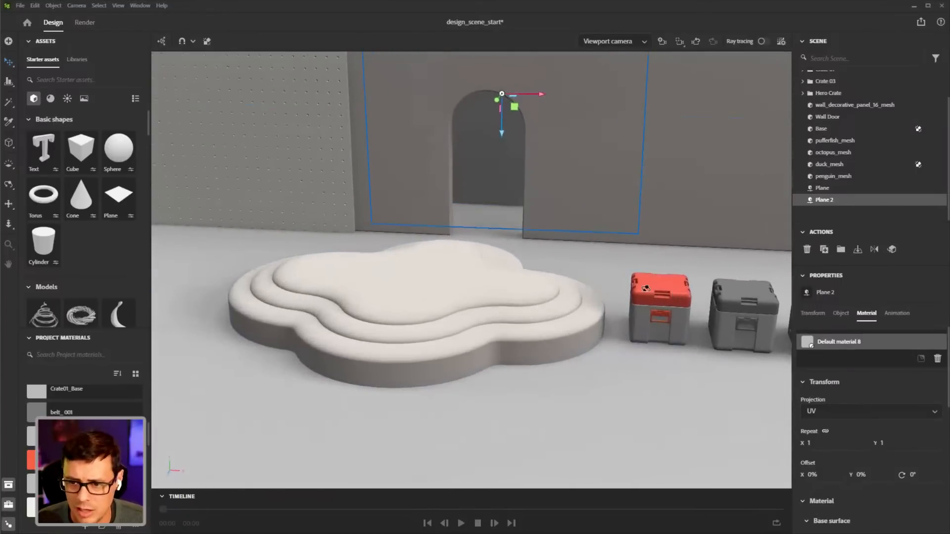
{"action": "middle_click_drag", "start_coordinate": [644, 287], "coordinate": [541, 264]}
{"action": "left_click", "coordinate": [550, 270]}
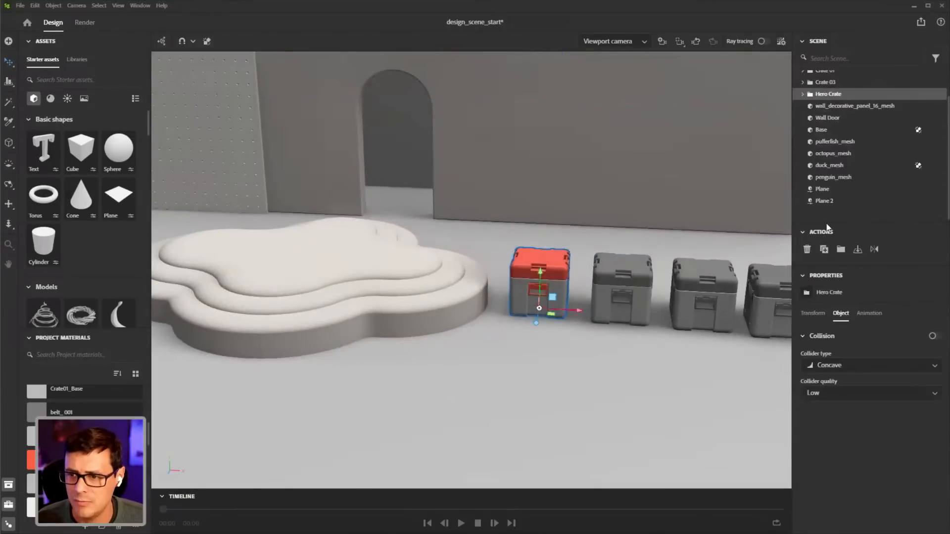
{"action": "left_click_drag", "start_coordinate": [825, 223], "coordinate": [830, 284]}
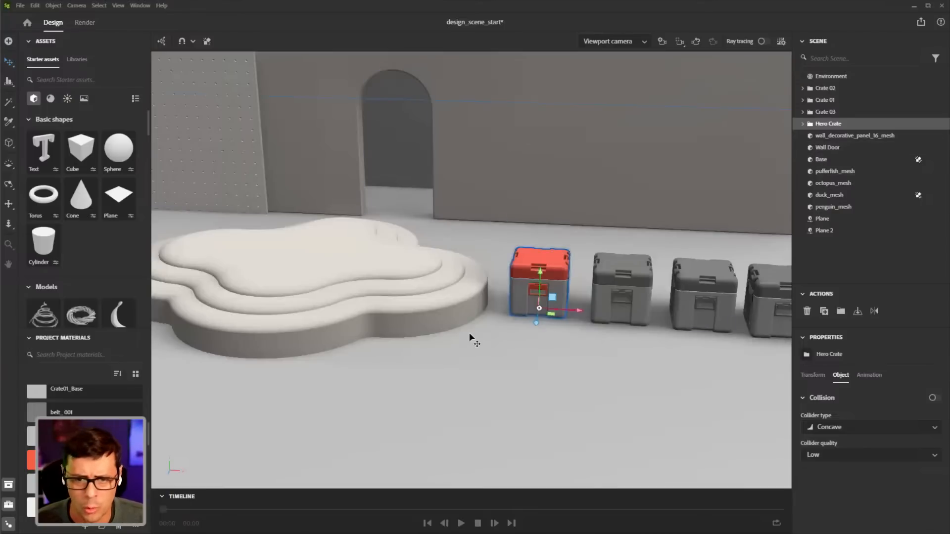
Select the whole Hero Crate group and move it over the Base platform, raising it about 53.5 cm onto the top tier
{"action": "middle_click_drag", "start_coordinate": [455, 300], "coordinate": [556, 324]}
{"action": "scroll", "coordinate": [490, 320], "scroll_direction": "up", "scroll_amount": 2}
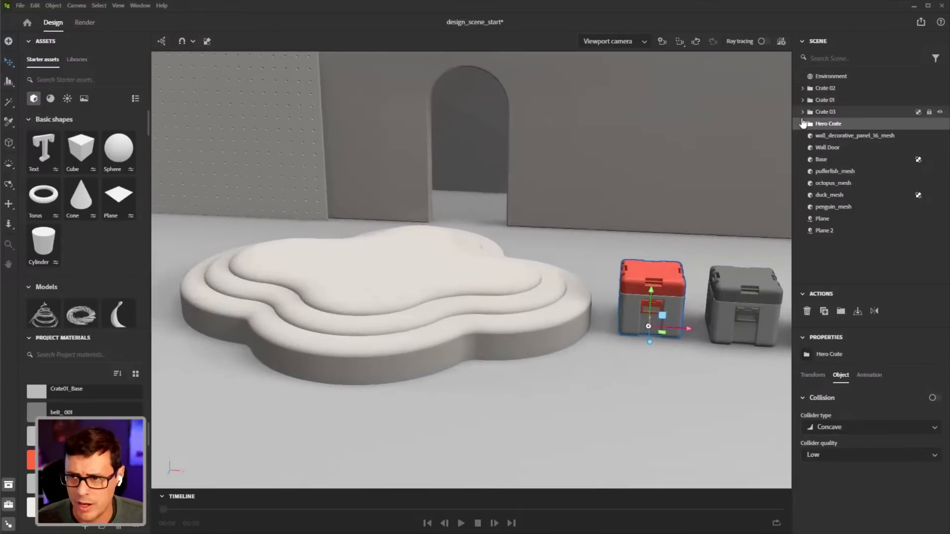
{"action": "left_click", "coordinate": [444, 305]}
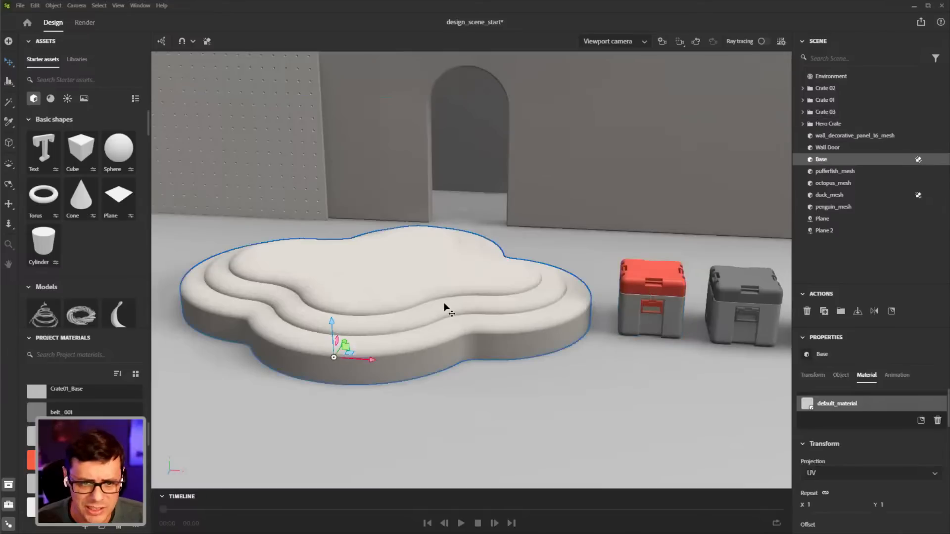
{"action": "left_click", "coordinate": [645, 289]}
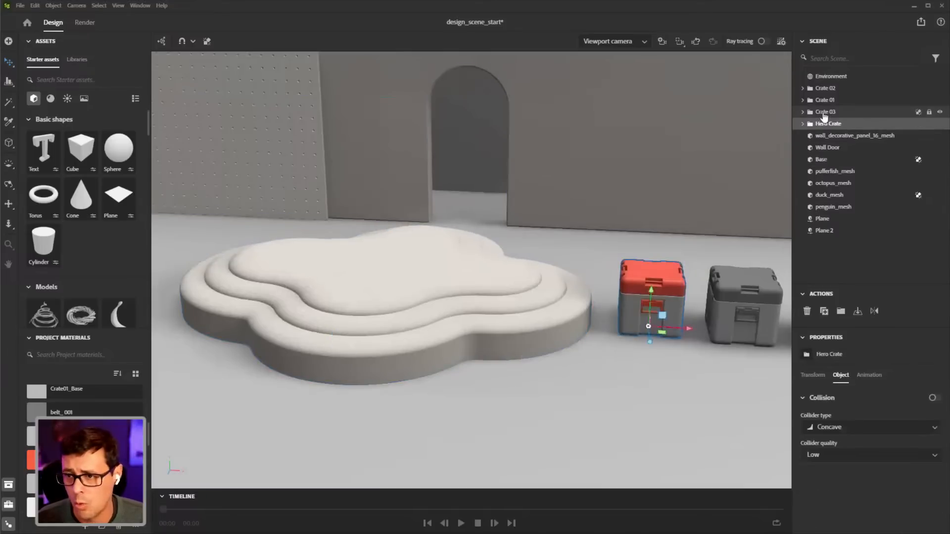
{"action": "left_click", "coordinate": [823, 114]}
{"action": "left_click", "coordinate": [826, 126]}
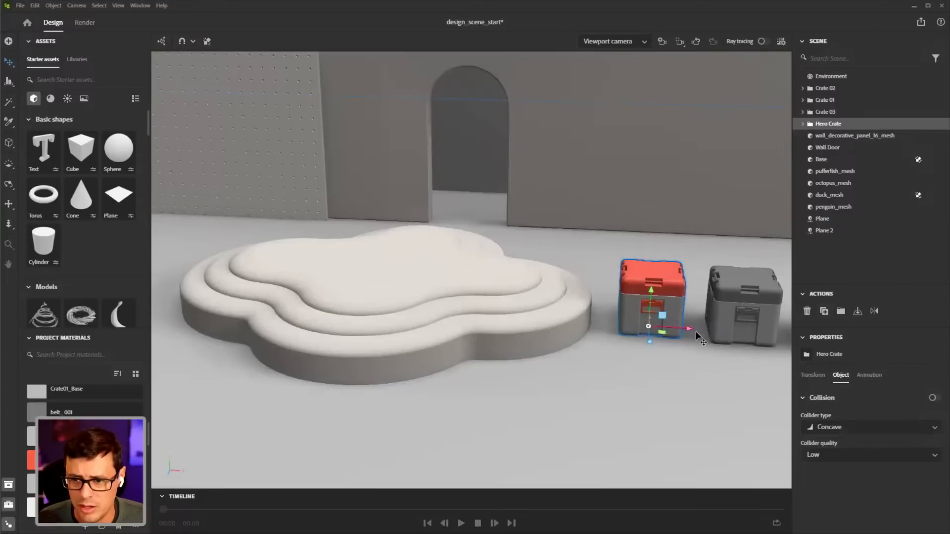
{"action": "left_click_drag", "start_coordinate": [689, 332], "coordinate": [379, 232]}
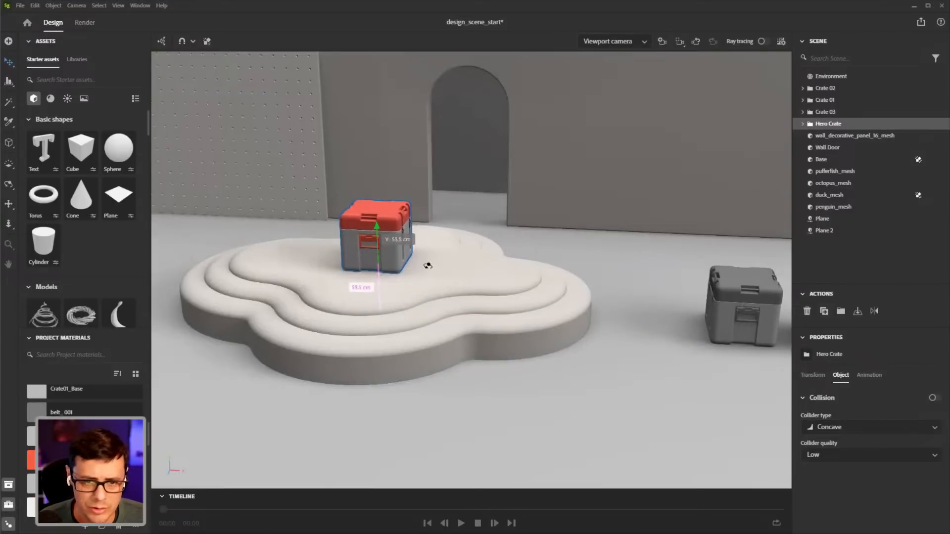
Reposition the Hero Crate across the platform's top tier, checking its placement from several angles
{"action": "right_click_drag", "start_coordinate": [427, 266], "coordinate": [465, 277], "text": "alt"}
{"action": "middle_click_drag", "start_coordinate": [467, 275], "coordinate": [594, 265], "text": "alt"}
{"action": "left_click_drag", "start_coordinate": [406, 249], "coordinate": [553, 293]}
{"action": "right_click_drag", "start_coordinate": [553, 297], "coordinate": [482, 267], "text": "alt"}
{"action": "left_click_drag", "start_coordinate": [478, 268], "coordinate": [464, 278]}
{"action": "left_click_drag", "start_coordinate": [401, 275], "coordinate": [454, 297], "text": "alt"}
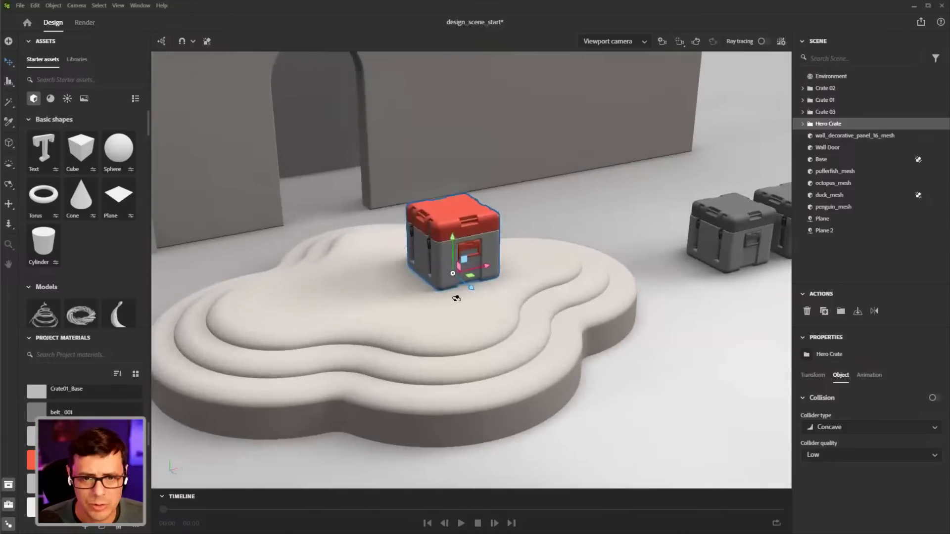
Add a Cylinder basic shape on the platform's top tier beside the Hero Crate
{"action": "left_click_drag", "start_coordinate": [372, 303], "coordinate": [504, 318], "text": "alt"}
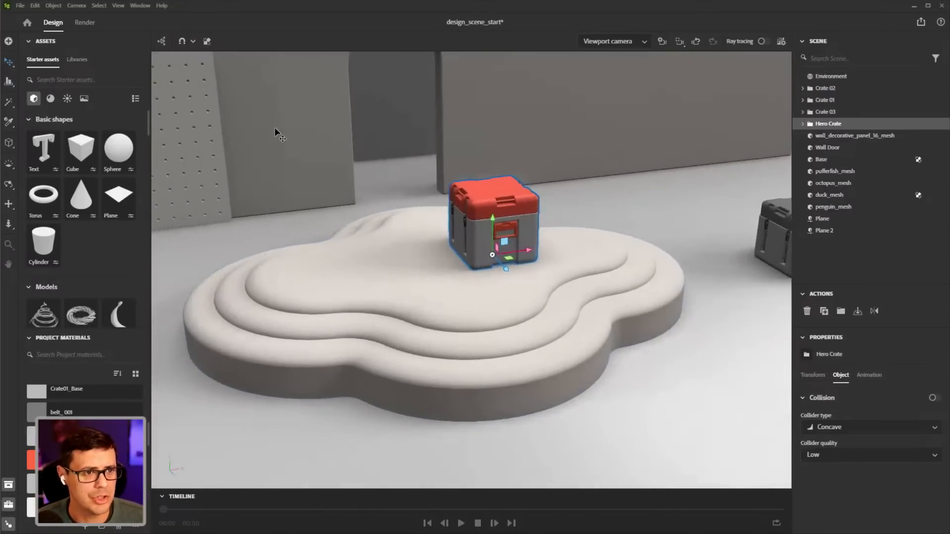
{"action": "scroll", "coordinate": [97, 238], "scroll_direction": "down", "scroll_amount": 2}
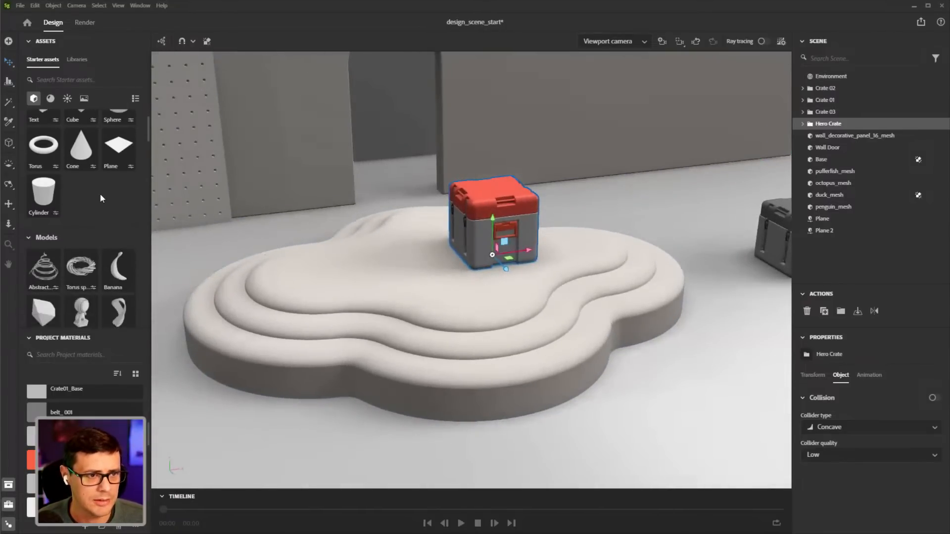
{"action": "scroll", "coordinate": [100, 194], "scroll_direction": "up", "scroll_amount": 2}
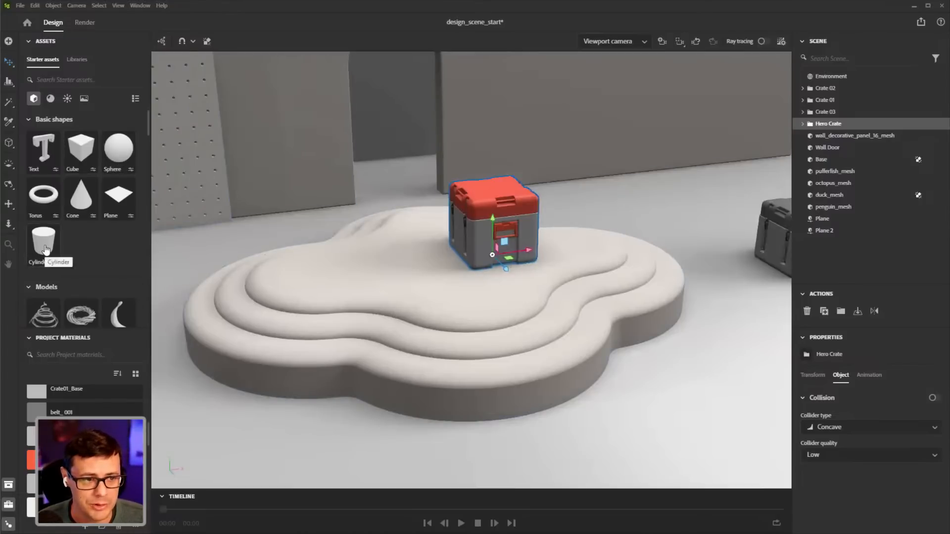
{"action": "left_click_drag", "start_coordinate": [43, 244], "coordinate": [412, 248]}
{"action": "scroll", "coordinate": [472, 280], "scroll_direction": "up", "scroll_amount": 6}
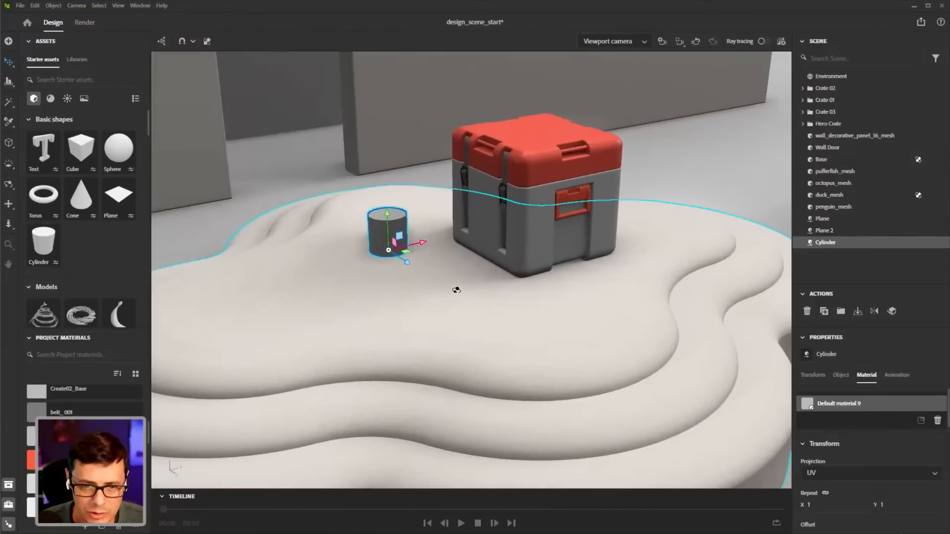
{"action": "right_click_drag", "start_coordinate": [457, 290], "coordinate": [443, 281]}
{"action": "scroll", "coordinate": [443, 280], "scroll_direction": "down", "scroll_amount": 3}
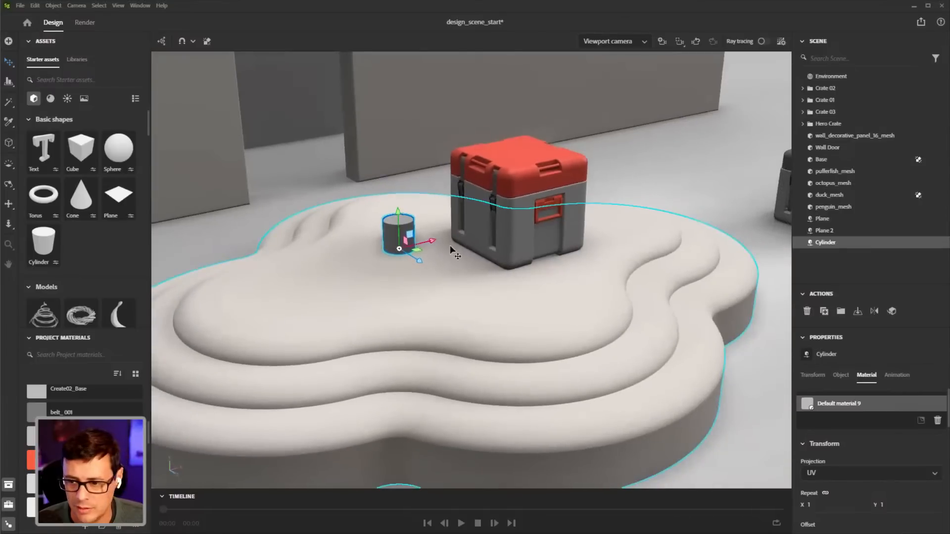
{"action": "scroll", "coordinate": [450, 246], "scroll_direction": "up", "scroll_amount": 2}
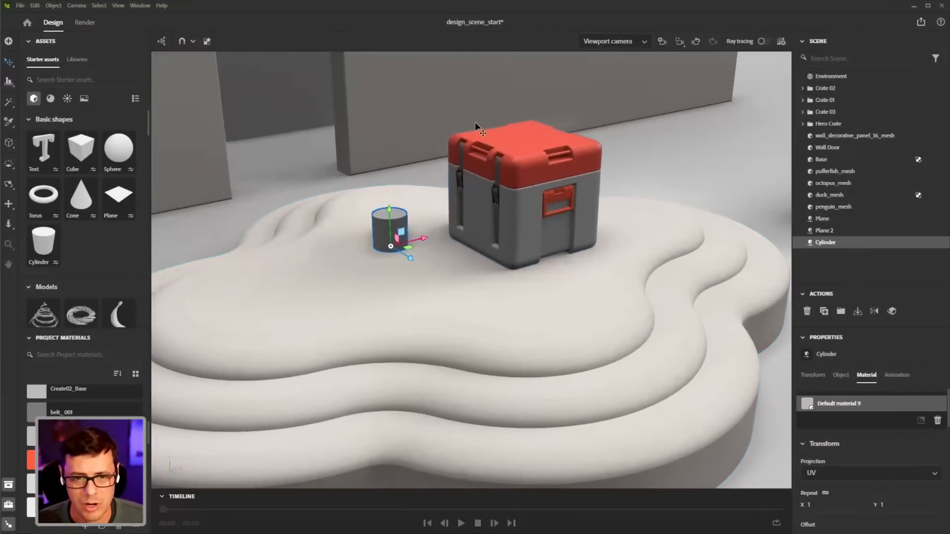
Scale the cylinder up uniformly to nearly the Hero Crate's height and bring its shape parameters into full view
{"action": "key", "text": "s"}
{"action": "left_click_drag", "start_coordinate": [390, 212], "coordinate": [492, 195], "text": "shift"}
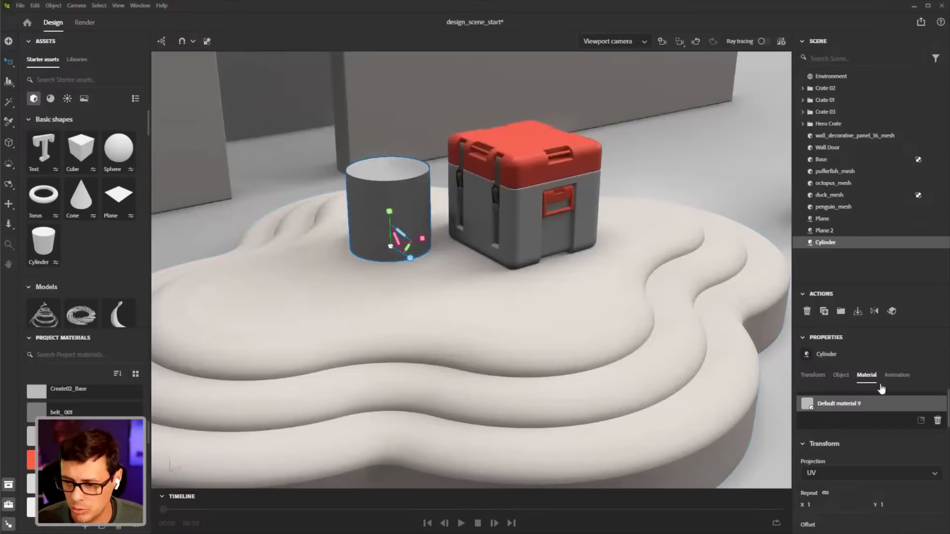
{"action": "left_click", "coordinate": [840, 376]}
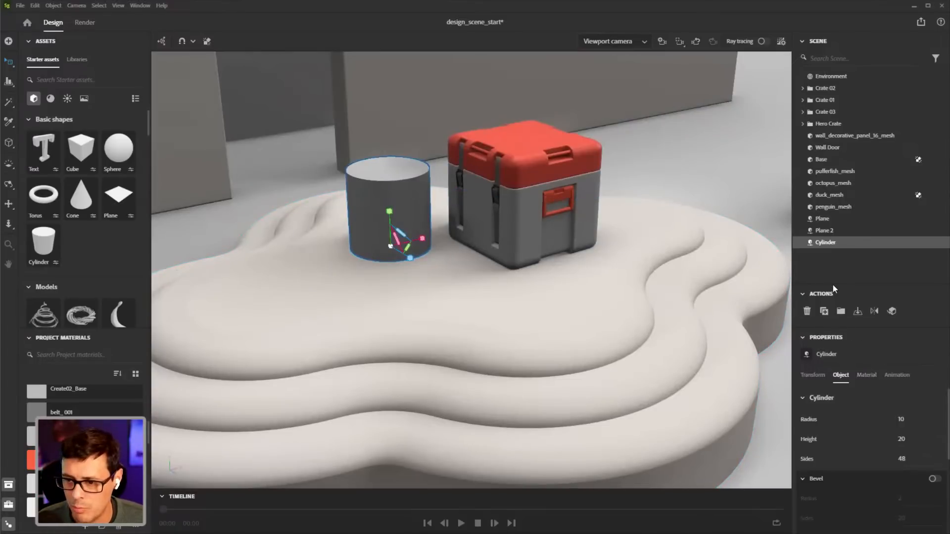
{"action": "left_click_drag", "start_coordinate": [832, 284], "coordinate": [828, 155]}
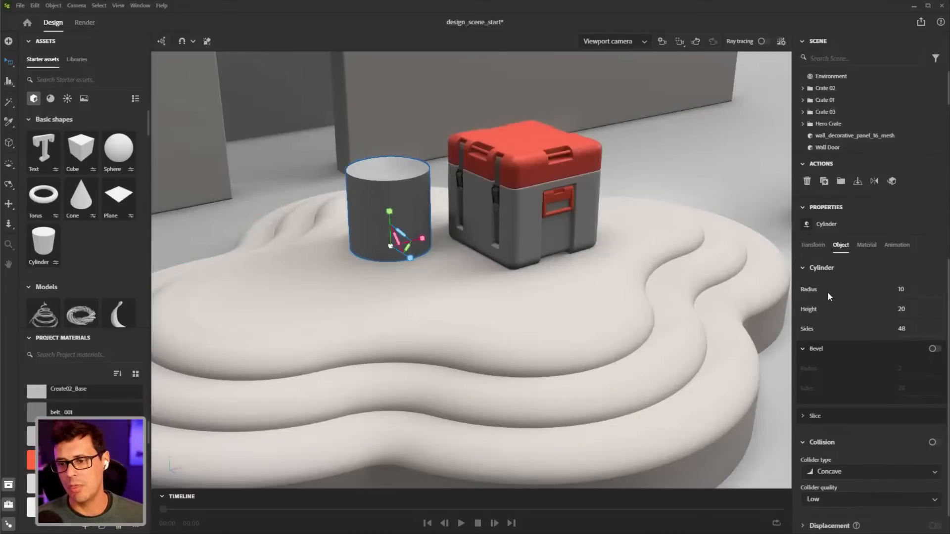
{"action": "key", "text": "v"}
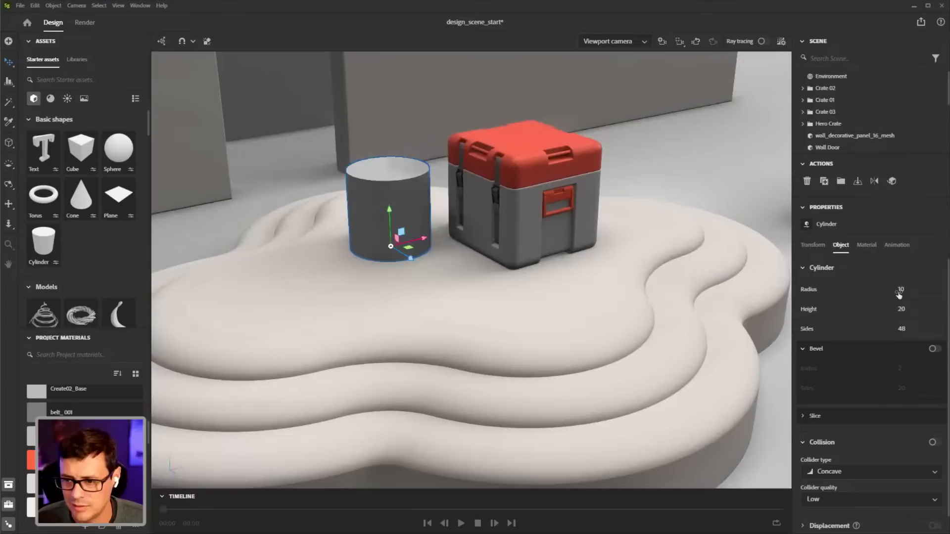
Set the cylinder's radius to 19 and height to 29, and lower it slightly into the platform
{"action": "left_click_drag", "start_coordinate": [901, 289], "coordinate": [924, 289]}
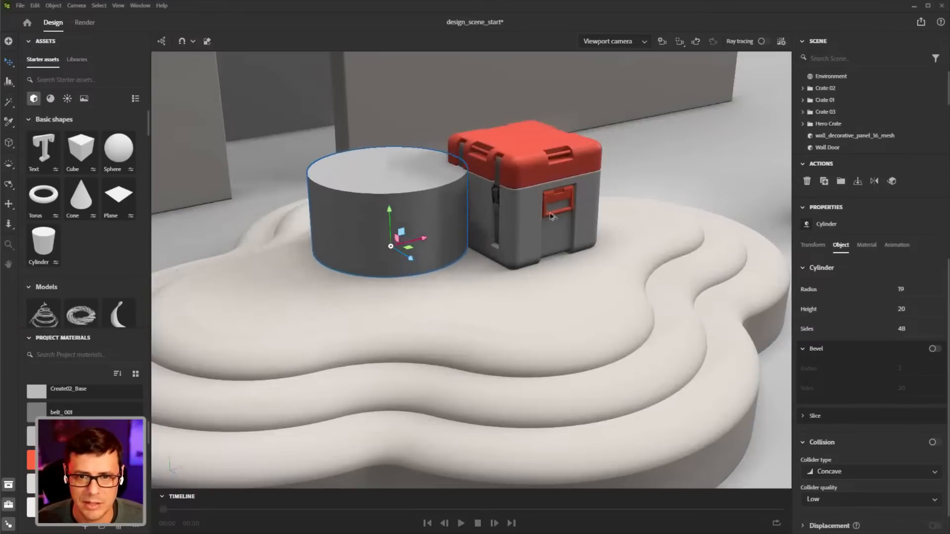
{"action": "right_click_drag", "start_coordinate": [554, 217], "coordinate": [546, 307]}
{"action": "left_click_drag", "start_coordinate": [547, 307], "coordinate": [505, 236], "text": "alt"}
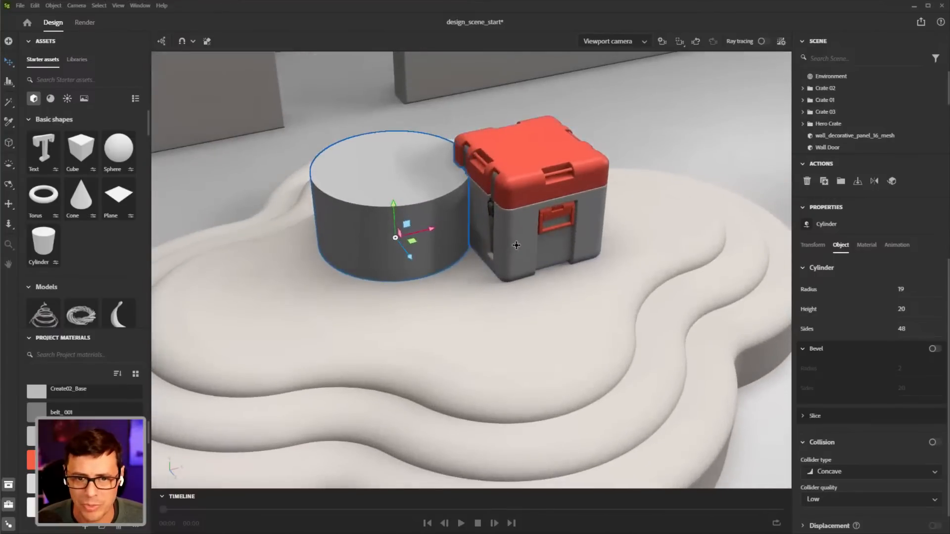
{"action": "right_click_drag", "start_coordinate": [516, 246], "coordinate": [493, 249], "text": "alt"}
{"action": "left_click_drag", "start_coordinate": [494, 249], "coordinate": [562, 177], "text": "alt"}
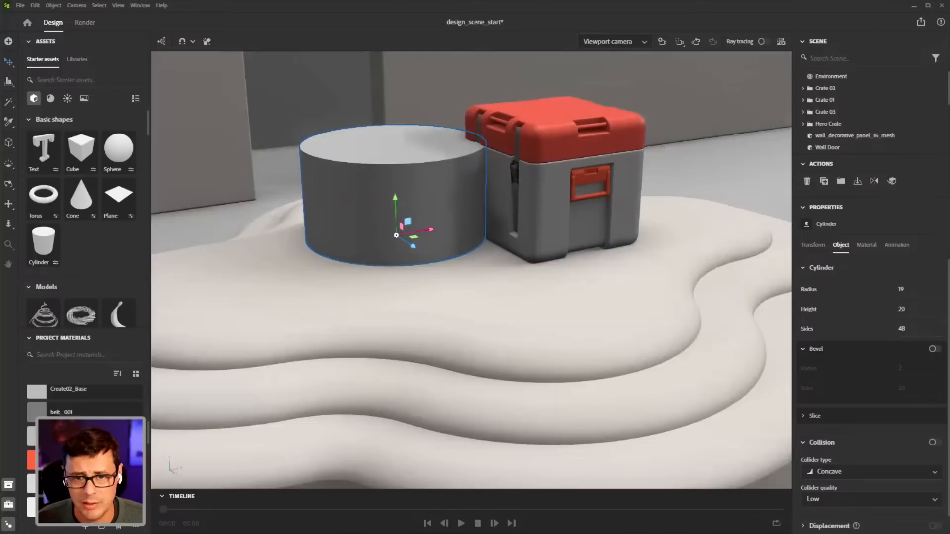
{"action": "left_click_drag", "start_coordinate": [810, 309], "coordinate": [832, 309]}
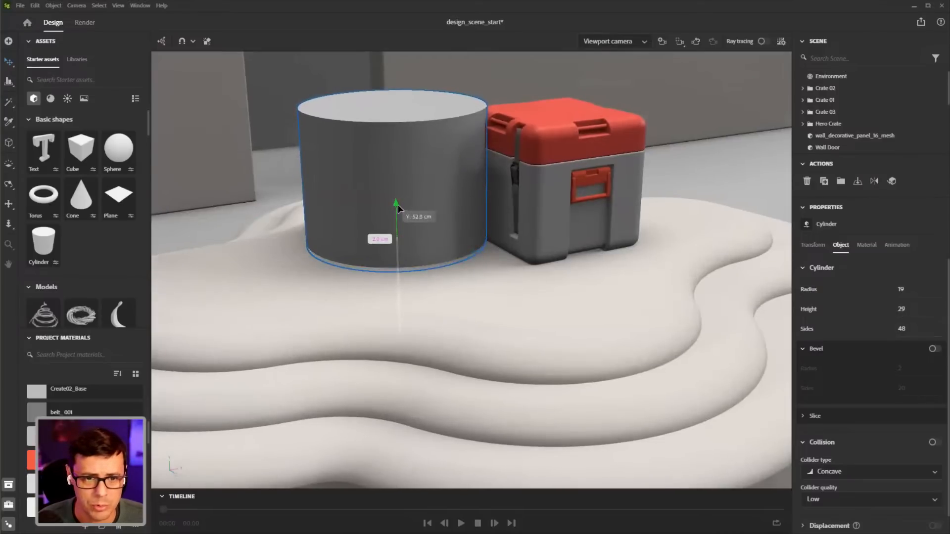
{"action": "scroll", "coordinate": [495, 193], "scroll_direction": "up", "scroll_amount": 5}
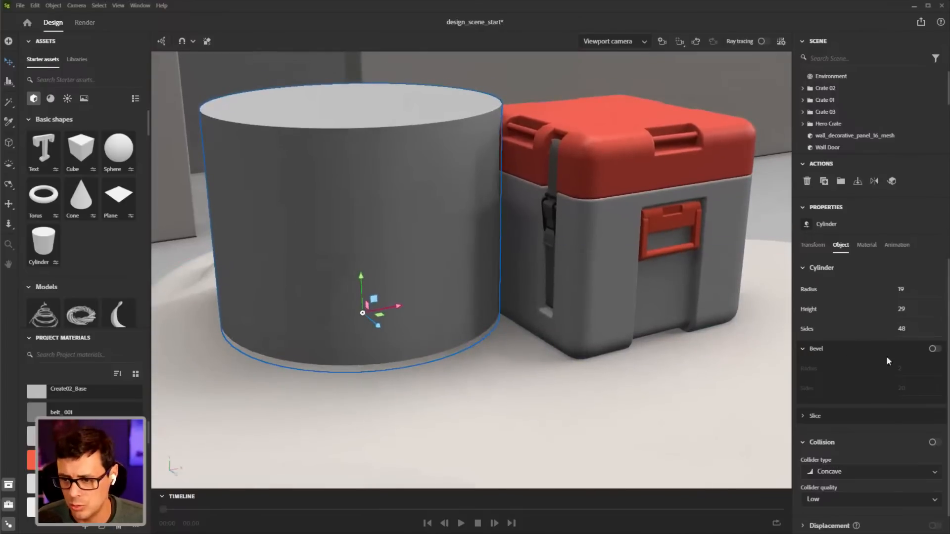
Enable the cylinder's bevel and set the bevel radius to 1
{"action": "left_click", "coordinate": [933, 349]}
{"action": "middle_click_drag", "start_coordinate": [441, 144], "coordinate": [487, 178]}
{"action": "scroll", "coordinate": [464, 166], "scroll_direction": "up", "scroll_amount": 3}
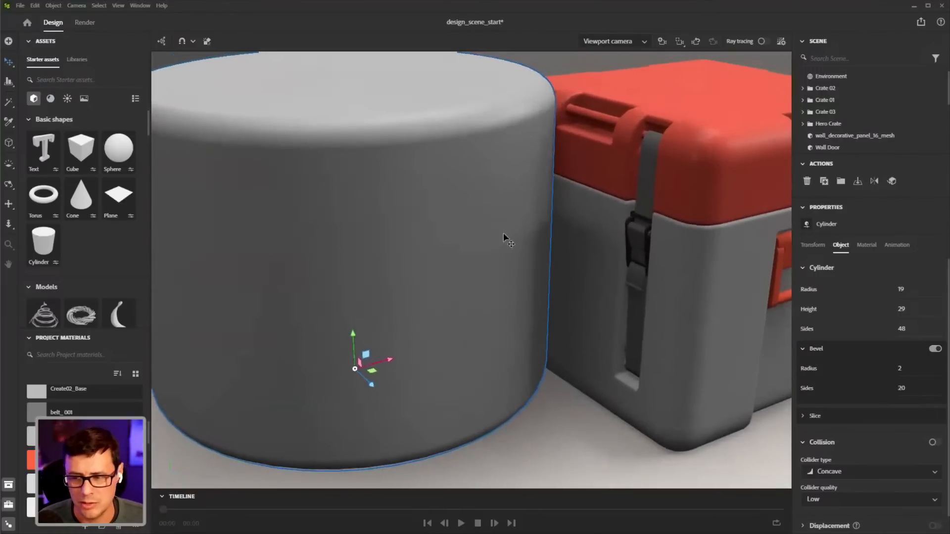
{"action": "left_click", "coordinate": [908, 369]}
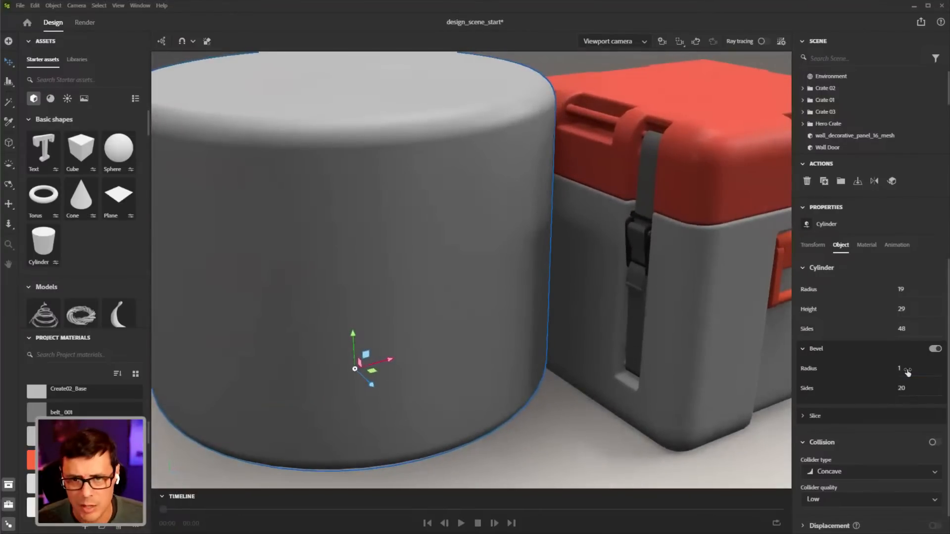
{"action": "scroll", "coordinate": [511, 208], "scroll_direction": "down", "scroll_amount": 3}
{"action": "scroll", "coordinate": [485, 215], "scroll_direction": "up", "scroll_amount": 3}
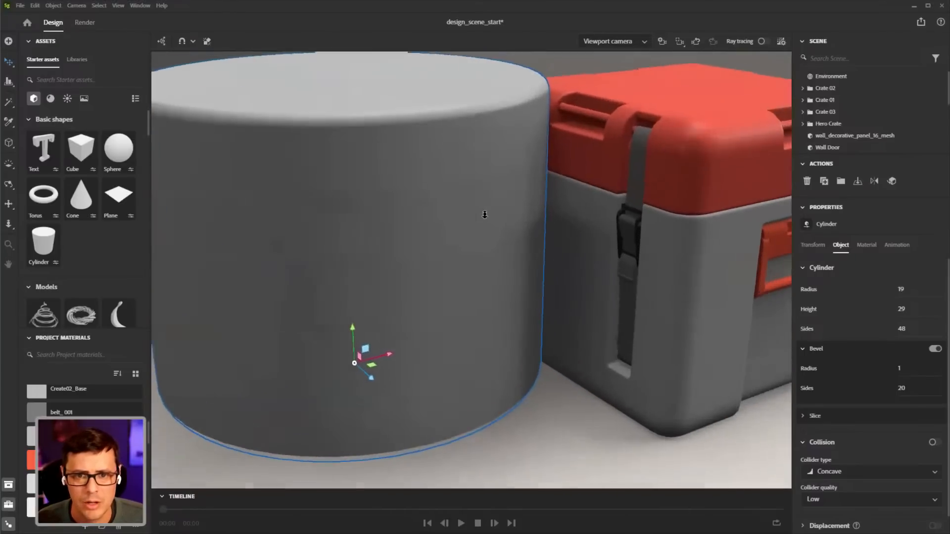
Open the environment's light settings and rotate the environment lighting while checking the shading on the cylinder's bevelled edge
{"action": "middle_click_drag", "start_coordinate": [485, 214], "coordinate": [515, 250], "text": "alt"}
{"action": "left_click_drag", "start_coordinate": [515, 251], "coordinate": [511, 243], "text": "alt"}
{"action": "right_click_drag", "start_coordinate": [512, 244], "coordinate": [513, 250], "text": "alt"}
{"action": "left_click_drag", "start_coordinate": [513, 250], "coordinate": [514, 258], "text": "alt"}
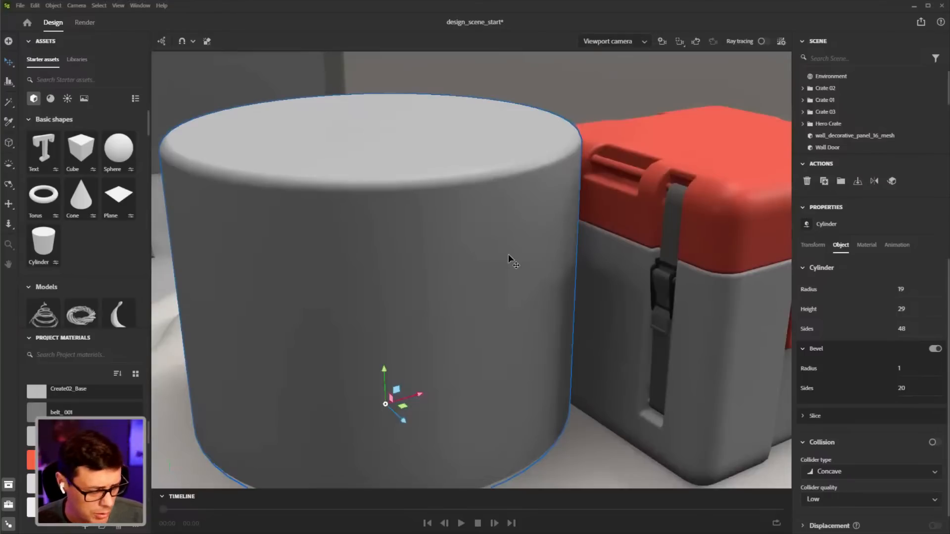
{"action": "middle_click_drag", "start_coordinate": [536, 231], "coordinate": [545, 227], "text": "alt"}
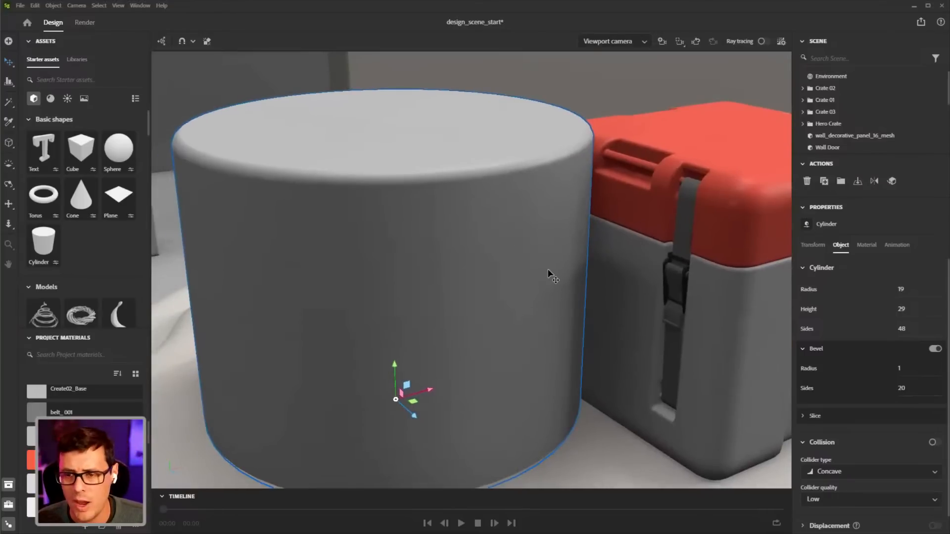
{"action": "right_click_drag", "start_coordinate": [574, 306], "coordinate": [572, 299], "text": "alt"}
{"action": "middle_click_drag", "start_coordinate": [572, 299], "coordinate": [544, 290], "text": "alt"}
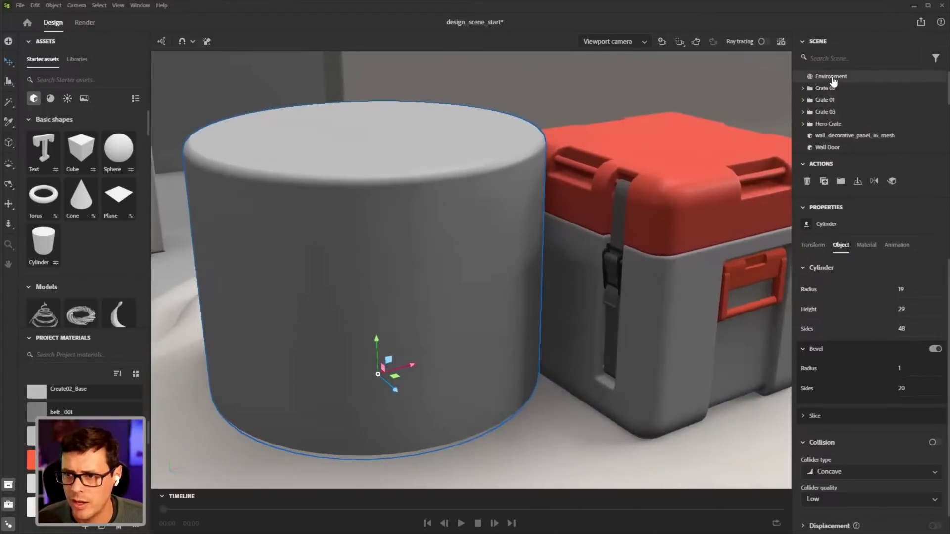
{"action": "left_click", "coordinate": [824, 77]}
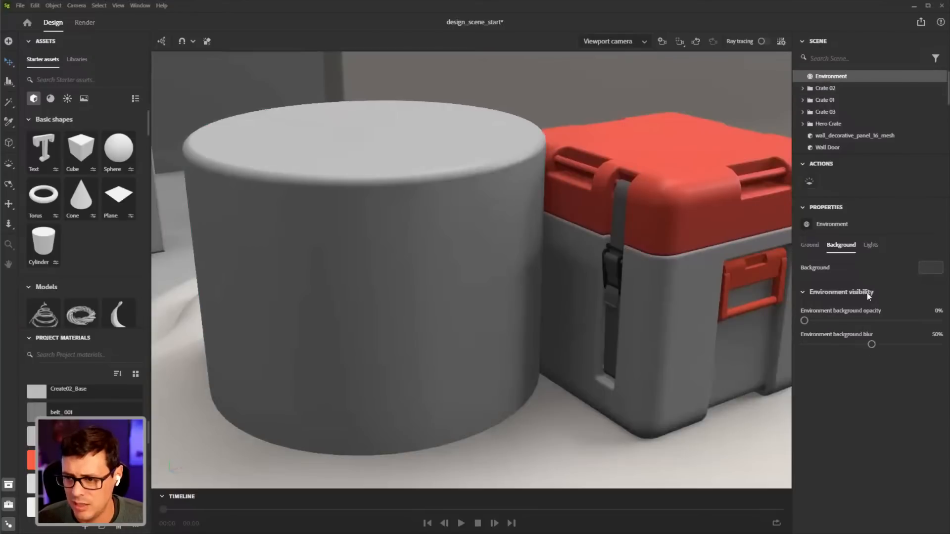
{"action": "left_click", "coordinate": [870, 246]}
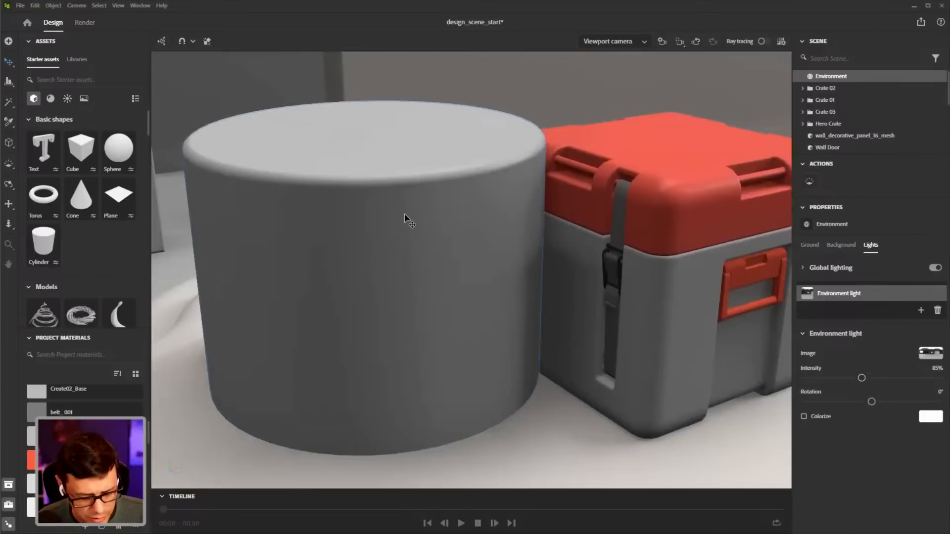
{"action": "mouse_move", "coordinate": [428, 231]}
{"action": "right_mouse_down", "text": "shift"}
{"action": "mouse_move", "coordinate": [474, 241]}
{"action": "mouse_move", "coordinate": [373, 234]}
{"action": "mouse_move", "coordinate": [476, 241]}
{"action": "mouse_move", "coordinate": [329, 237]}
{"action": "mouse_move", "coordinate": [449, 239]}
{"action": "mouse_move", "coordinate": [440, 239]}
{"action": "right_mouse_up", "text": "shift"}
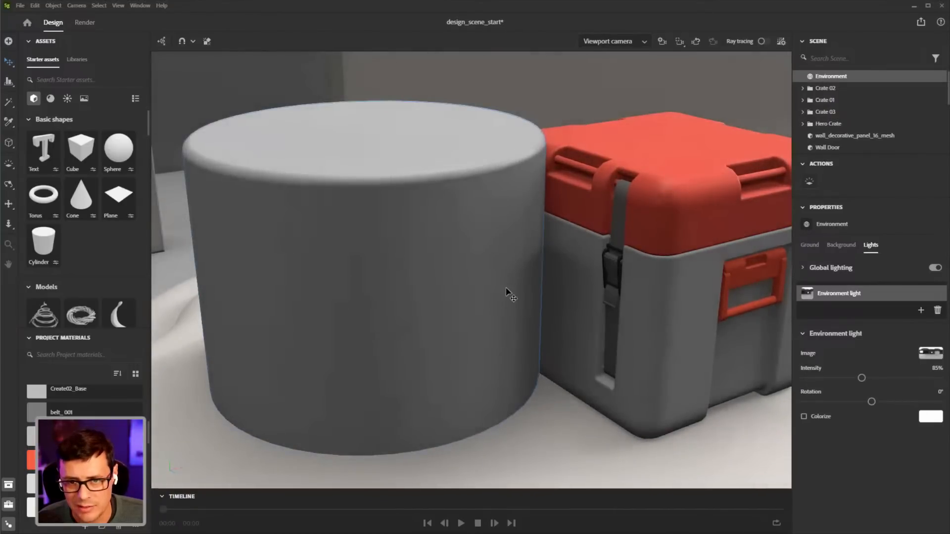
{"action": "mouse_move", "coordinate": [506, 289]}
{"action": "right_mouse_down", "text": "shift"}
{"action": "mouse_move", "coordinate": [551, 295]}
{"action": "mouse_move", "coordinate": [436, 293]}
{"action": "mouse_move", "coordinate": [553, 293]}
{"action": "mouse_move", "coordinate": [428, 290]}
{"action": "mouse_move", "coordinate": [493, 286]}
{"action": "right_mouse_up", "text": "shift"}
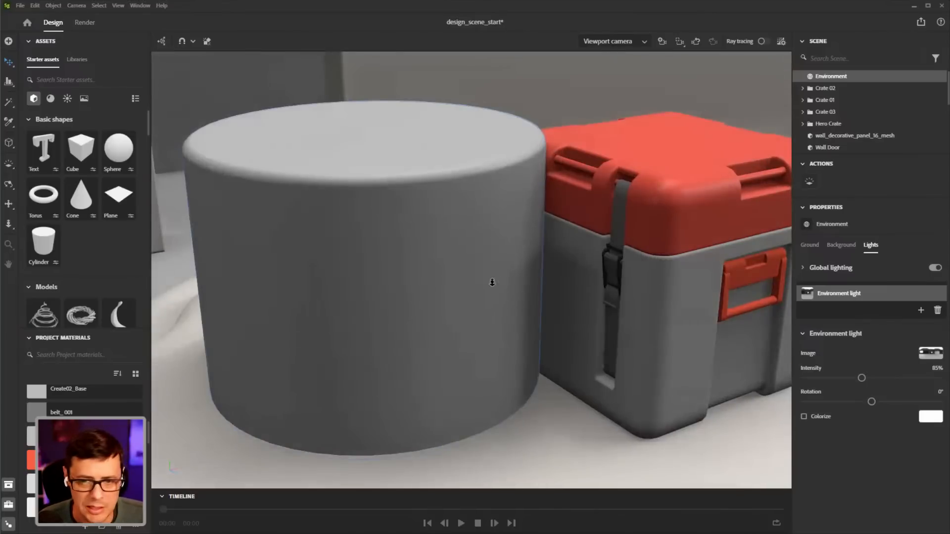
Lift the Hero Crate above the cylinder's height and move it sideways over the cylinder
{"action": "scroll", "coordinate": [492, 283], "scroll_direction": "down", "scroll_amount": 10}
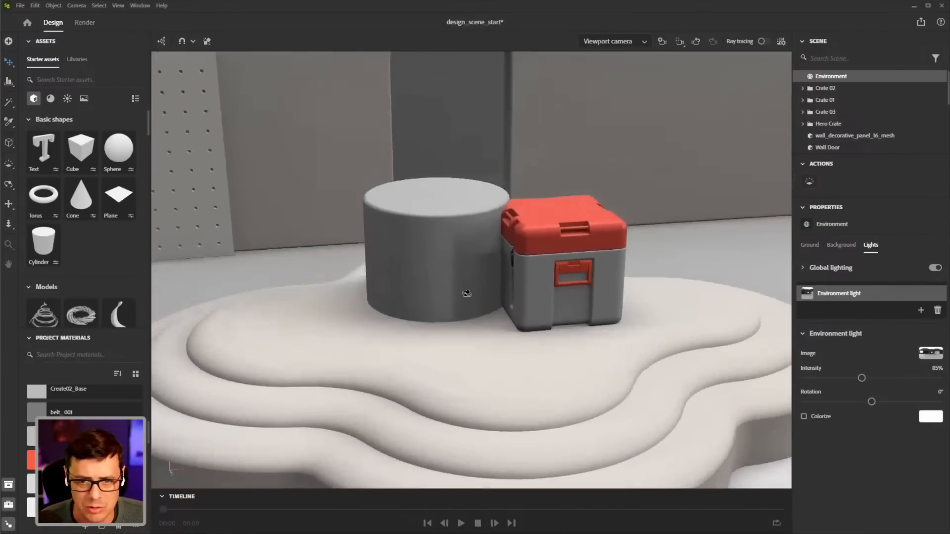
{"action": "right_click_drag", "start_coordinate": [467, 293], "coordinate": [483, 274]}
{"action": "scroll", "coordinate": [483, 274], "scroll_direction": "down", "scroll_amount": 3}
{"action": "middle_click_drag", "start_coordinate": [483, 273], "coordinate": [489, 293]}
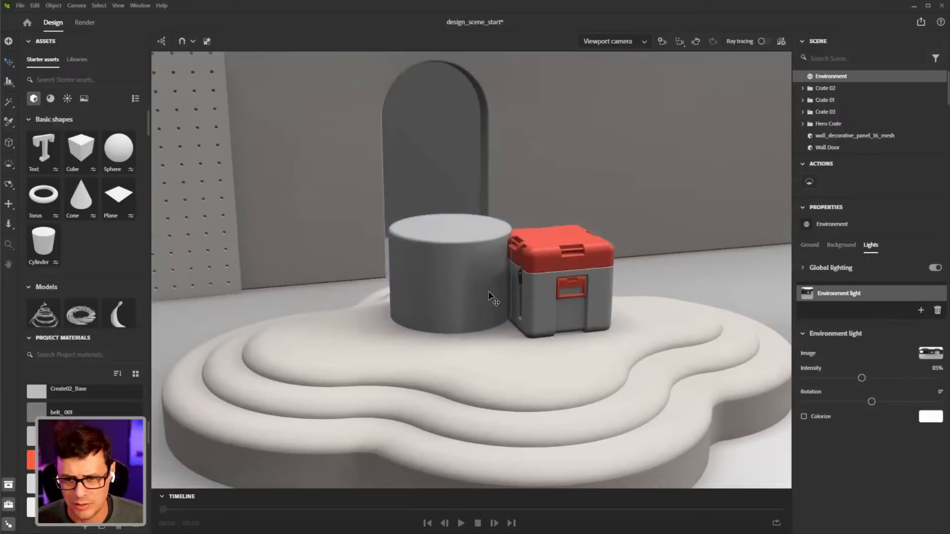
{"action": "scroll", "coordinate": [495, 277], "scroll_direction": "up", "scroll_amount": 3}
{"action": "right_click_drag", "start_coordinate": [501, 281], "coordinate": [496, 263]}
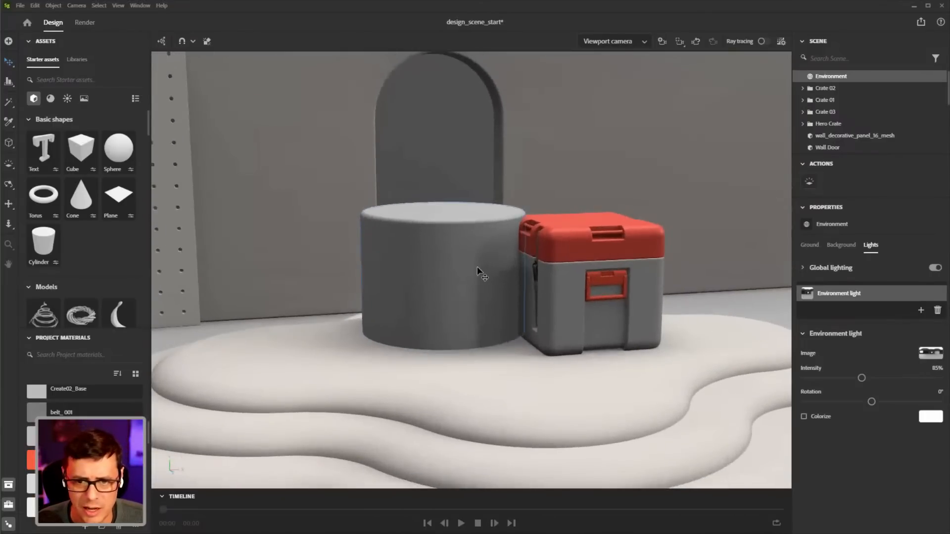
{"action": "left_click", "coordinate": [477, 267]}
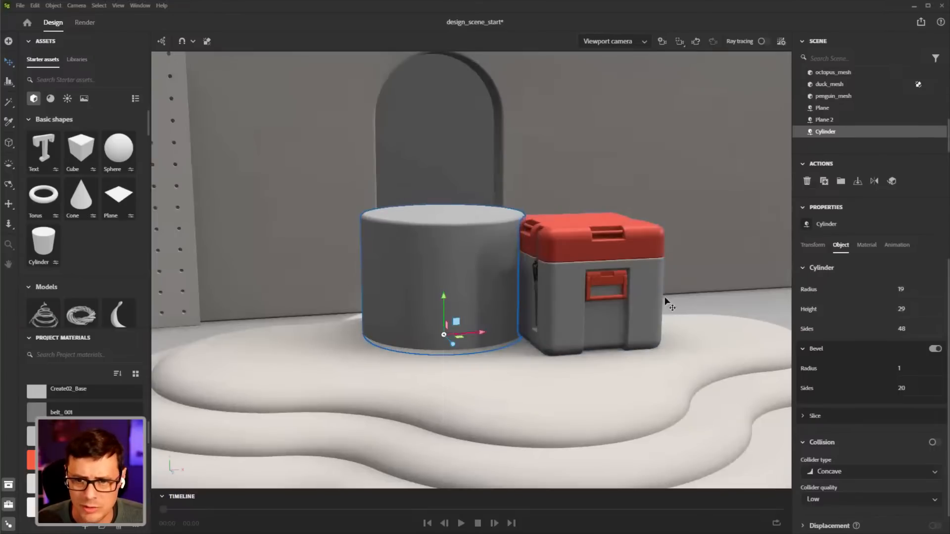
{"action": "left_click", "coordinate": [599, 304]}
{"action": "left_click_drag", "start_coordinate": [579, 307], "coordinate": [584, 156]}
{"action": "left_click_drag", "start_coordinate": [624, 187], "coordinate": [513, 218]}
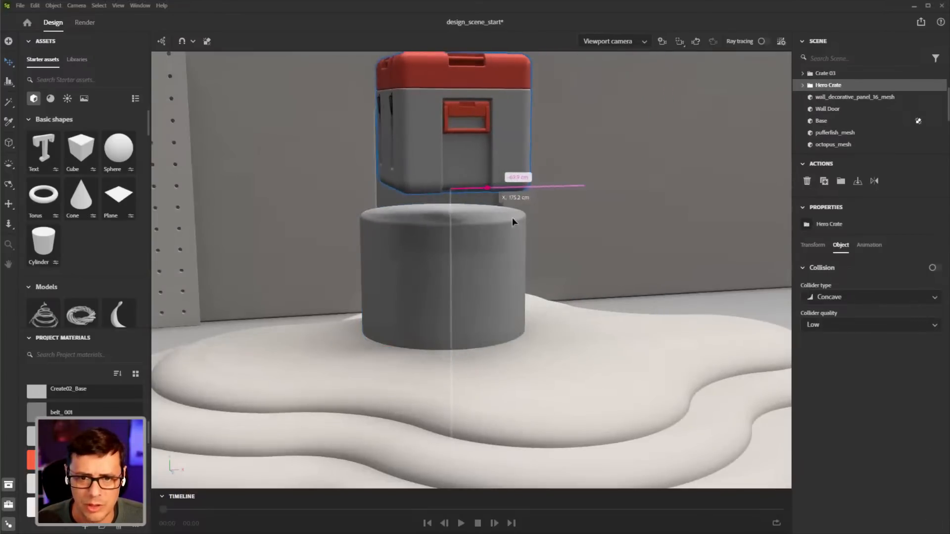
Centre the Hero Crate over the cylinder's top in both horizontal directions, checking from several angles
{"action": "right_click_drag", "start_coordinate": [512, 217], "coordinate": [455, 250]}
{"action": "scroll", "coordinate": [455, 250], "scroll_direction": "up", "scroll_amount": 5}
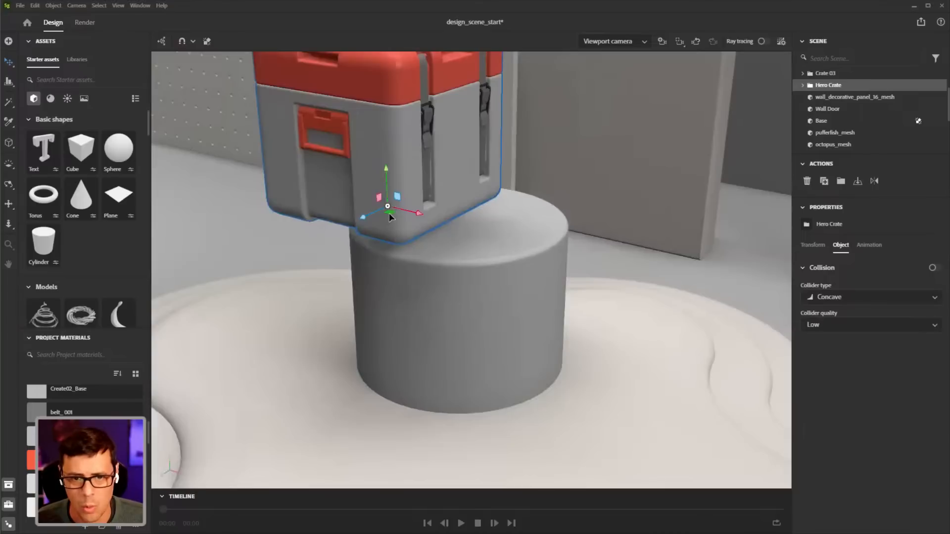
{"action": "left_click_drag", "start_coordinate": [389, 214], "coordinate": [428, 256]}
{"action": "scroll", "coordinate": [458, 208], "scroll_direction": "down", "scroll_amount": 5}
{"action": "right_click_drag", "start_coordinate": [493, 282], "coordinate": [499, 256]}
{"action": "left_click_drag", "start_coordinate": [436, 241], "coordinate": [451, 245]}
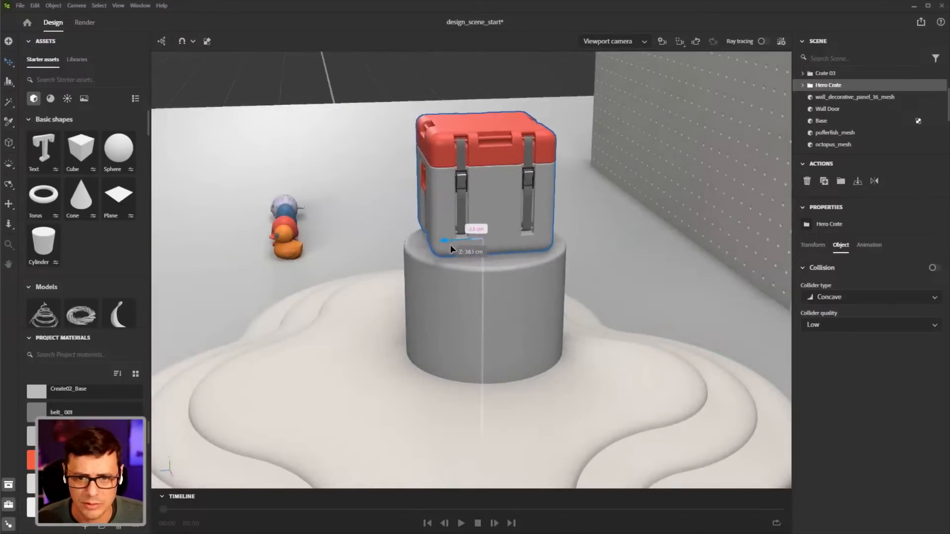
{"action": "right_click_drag", "start_coordinate": [487, 277], "coordinate": [678, 284]}
{"action": "scroll", "coordinate": [522, 262], "scroll_direction": "up", "scroll_amount": 3}
{"action": "left_click_drag", "start_coordinate": [483, 238], "coordinate": [434, 245]}
Raise the Hero Crate slightly to adjust its height over the cylinder's top surface
{"action": "right_click_drag", "start_coordinate": [487, 267], "coordinate": [534, 289]}
{"action": "scroll", "coordinate": [467, 271], "scroll_direction": "up", "scroll_amount": 3}
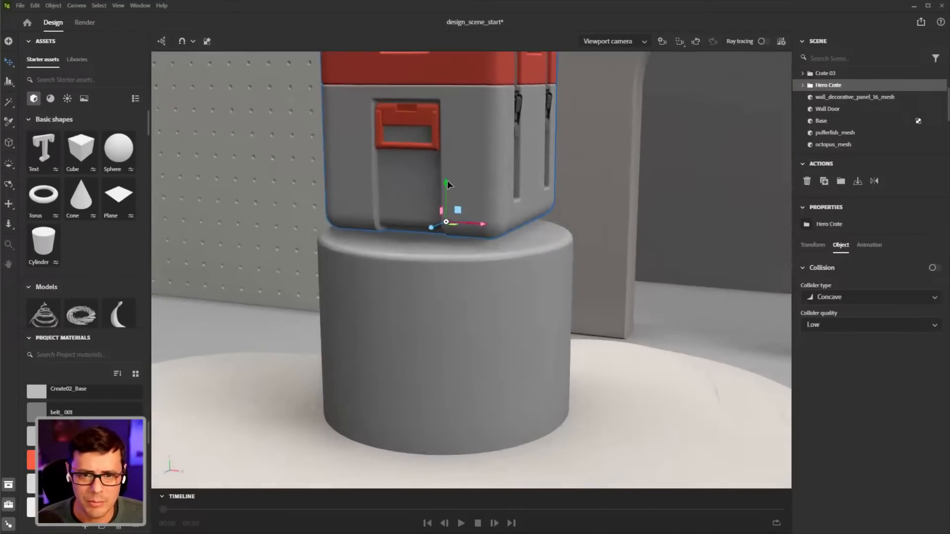
{"action": "left_click_drag", "start_coordinate": [447, 184], "coordinate": [447, 170]}
{"action": "scroll", "coordinate": [482, 176], "scroll_direction": "down", "scroll_amount": 5}
{"action": "right_click_drag", "start_coordinate": [495, 221], "coordinate": [525, 235]}
{"action": "scroll", "coordinate": [490, 220], "scroll_direction": "up", "scroll_amount": 3}
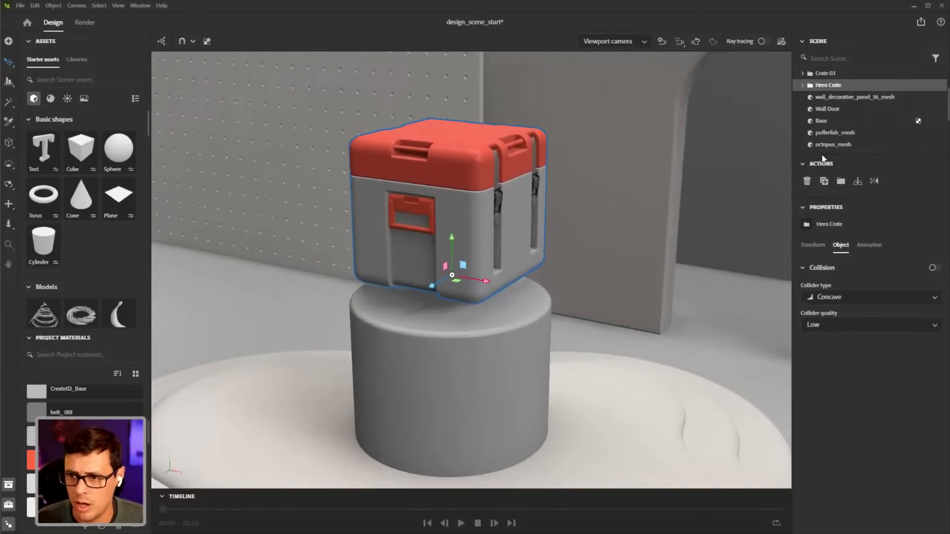
Inspect the Hero Crate group's hierarchy down to the parts inside main_grp, and collapse the group again
{"action": "left_click_drag", "start_coordinate": [821, 154], "coordinate": [822, 212]}
{"action": "left_click", "coordinate": [803, 85]}
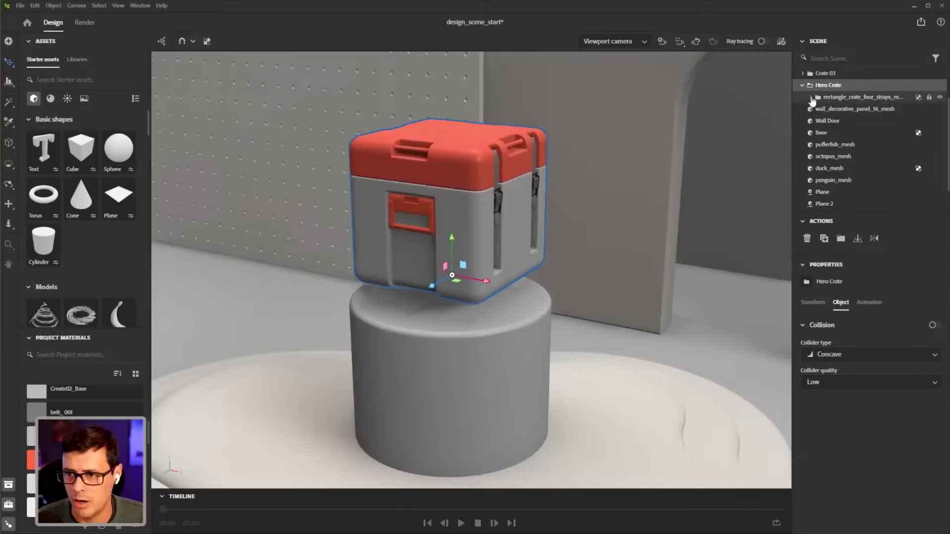
{"action": "left_click", "coordinate": [811, 97]}
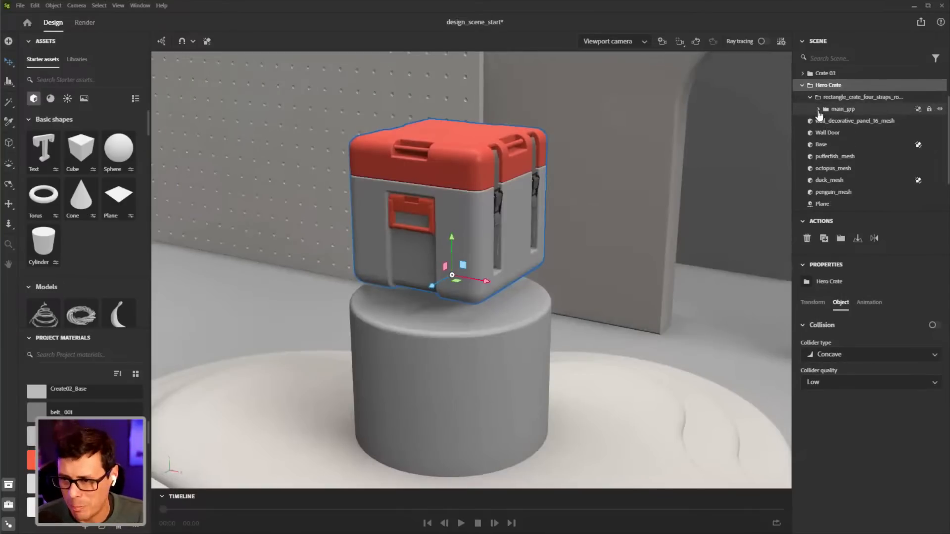
{"action": "left_click", "coordinate": [818, 109]}
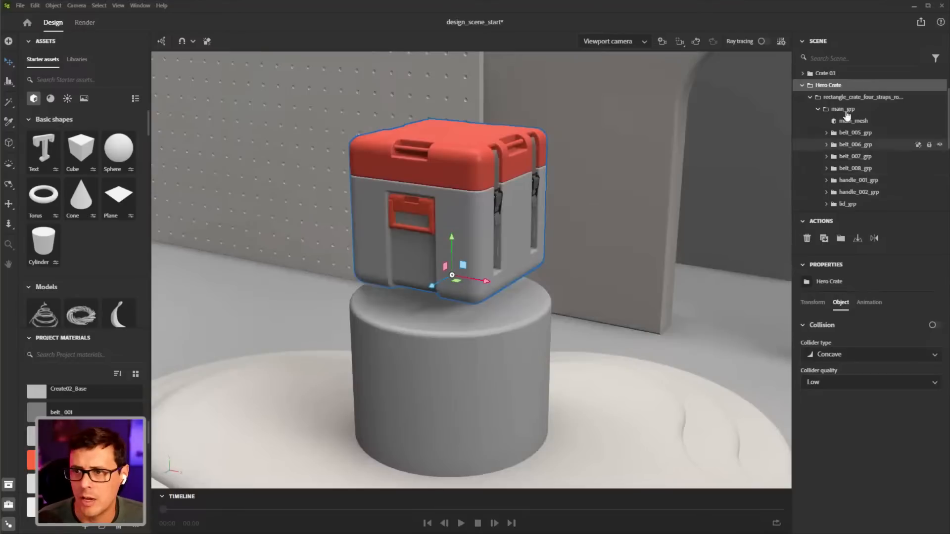
{"action": "left_click", "coordinate": [802, 85]}
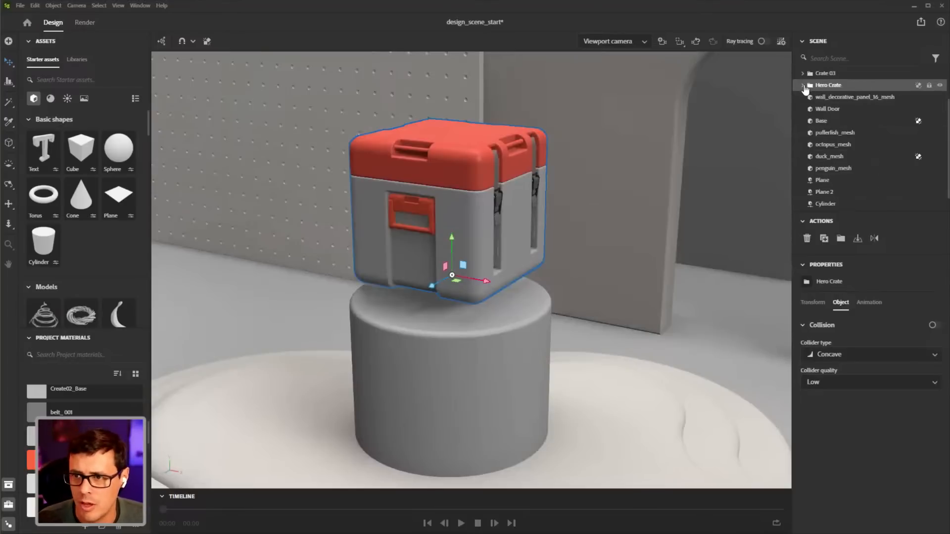
{"action": "left_click_drag", "start_coordinate": [474, 188], "coordinate": [470, 217], "text": "alt"}
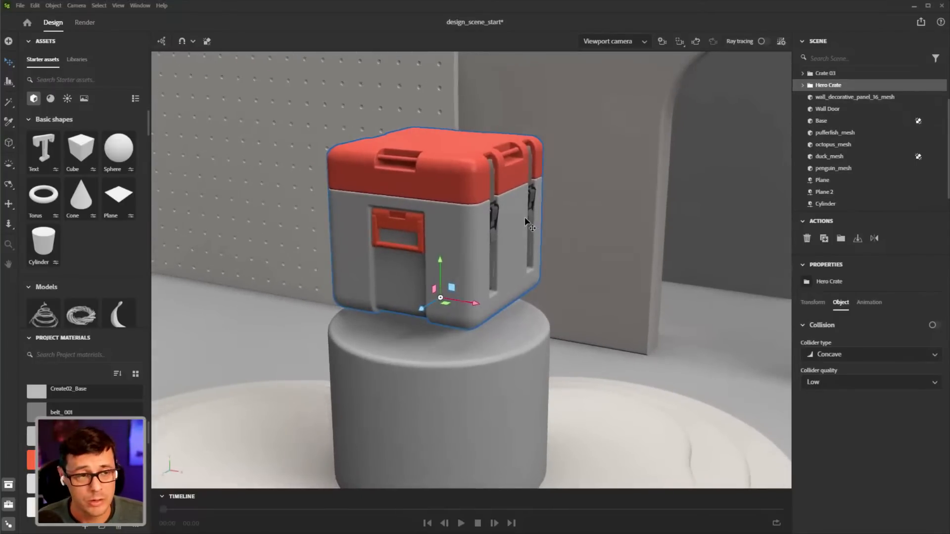
Select the Hero Crate's lid mesh, try raising it on its own, and undo that move
{"action": "double_click", "coordinate": [466, 184]}
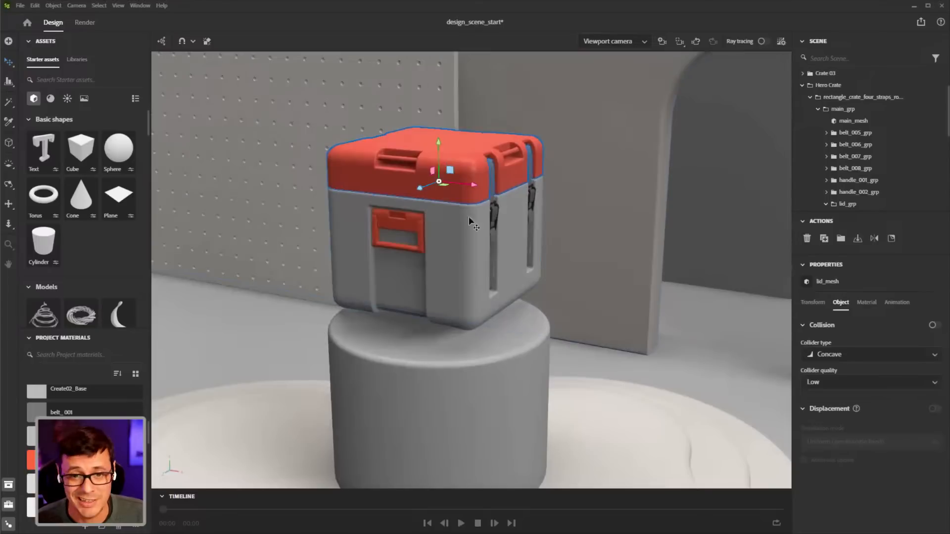
{"action": "left_click_drag", "start_coordinate": [438, 147], "coordinate": [438, 126]}
{"action": "key", "text": "ctrl+z"}
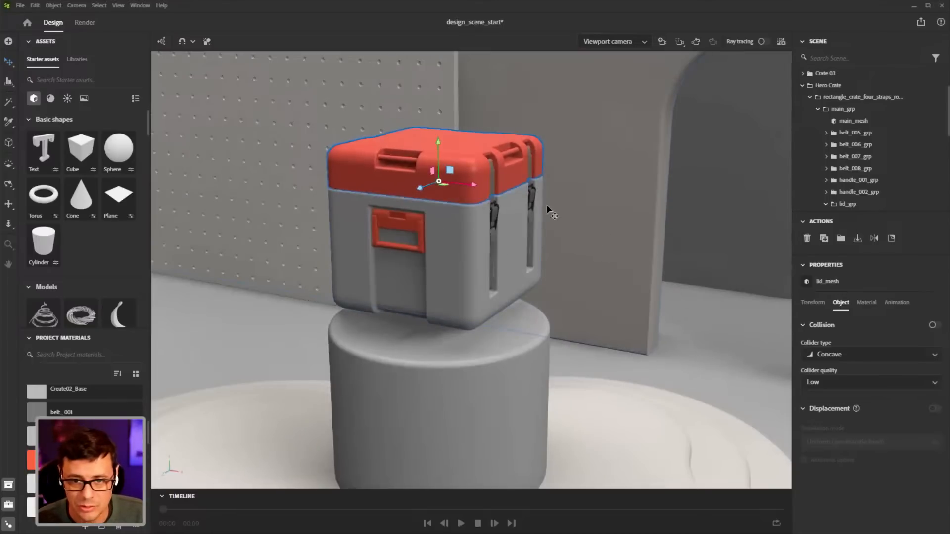
Add all four strap meshes on both sides of the Hero Crate to the lid selection
{"action": "left_click_drag", "start_coordinate": [548, 204], "coordinate": [533, 209], "text": "alt"}
{"action": "scroll", "coordinate": [539, 209], "scroll_direction": "up", "scroll_amount": 3}
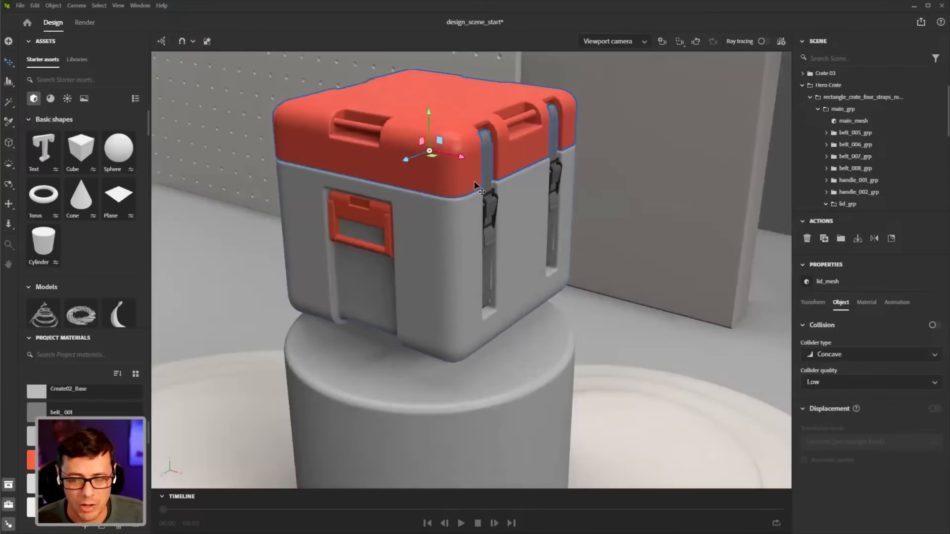
{"action": "left_click", "coordinate": [489, 172], "text": "shift"}
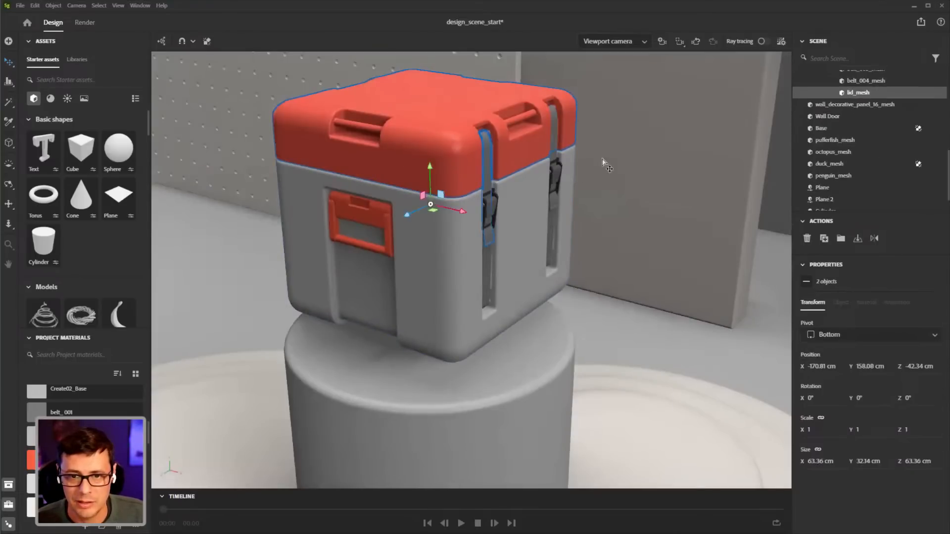
{"action": "left_click", "coordinate": [555, 131], "text": "shift"}
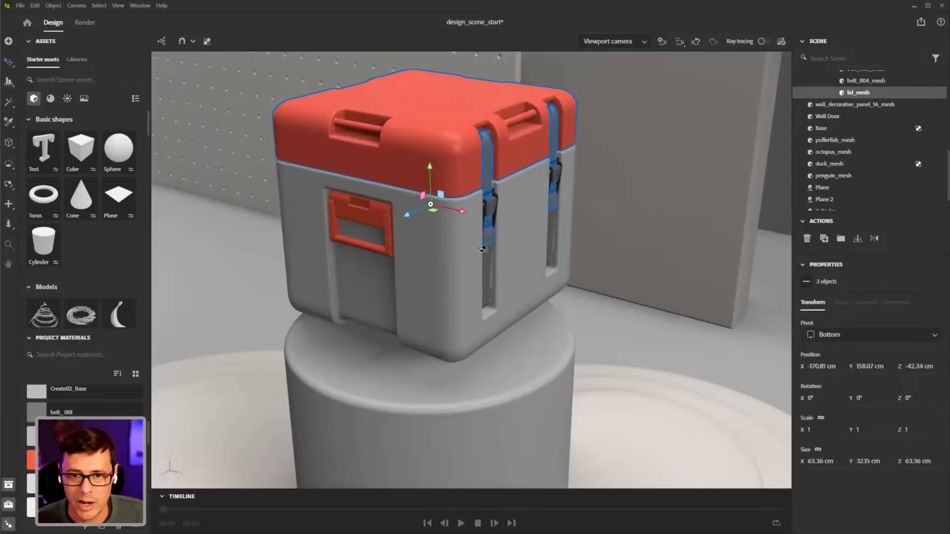
{"action": "right_click_drag", "start_coordinate": [540, 267], "coordinate": [782, 226]}
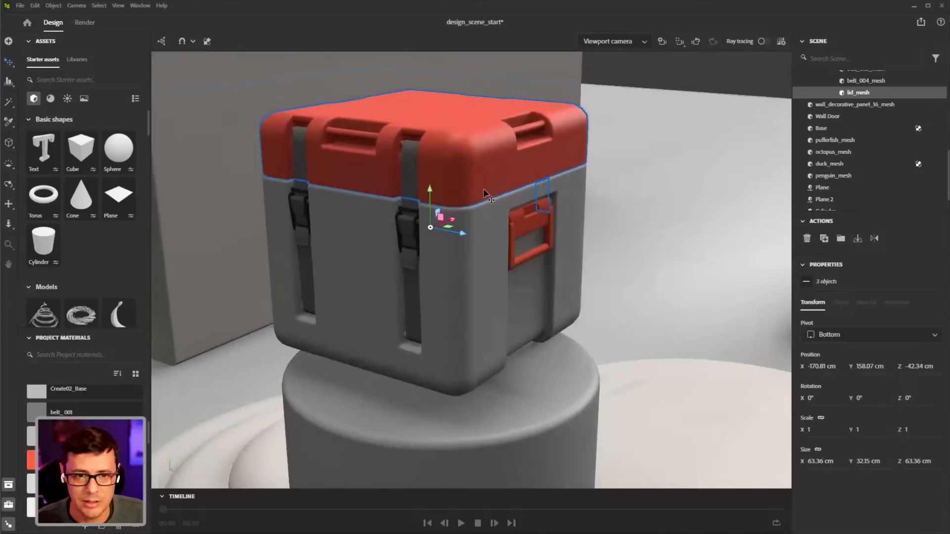
{"action": "left_click", "coordinate": [413, 167], "text": "shift"}
{"action": "left_click", "coordinate": [301, 161], "text": "shift"}
{"action": "scroll", "coordinate": [561, 236], "scroll_direction": "down", "scroll_amount": 3}
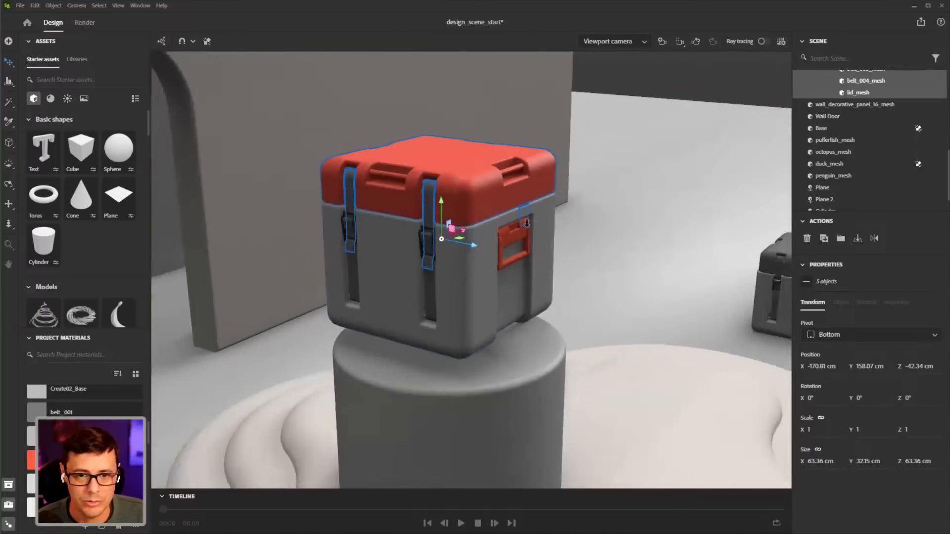
Raise the selected lid and straps above the crate body to a Y position of about 197 cm
{"action": "right_click_drag", "start_coordinate": [561, 237], "coordinate": [446, 217]}
{"action": "left_click_drag", "start_coordinate": [486, 204], "coordinate": [487, 118]}
{"action": "right_click_drag", "start_coordinate": [513, 227], "coordinate": [574, 326]}
{"action": "scroll", "coordinate": [574, 326], "scroll_direction": "up", "scroll_amount": 3}
{"action": "scroll", "coordinate": [564, 229], "scroll_direction": "down", "scroll_amount": 3}
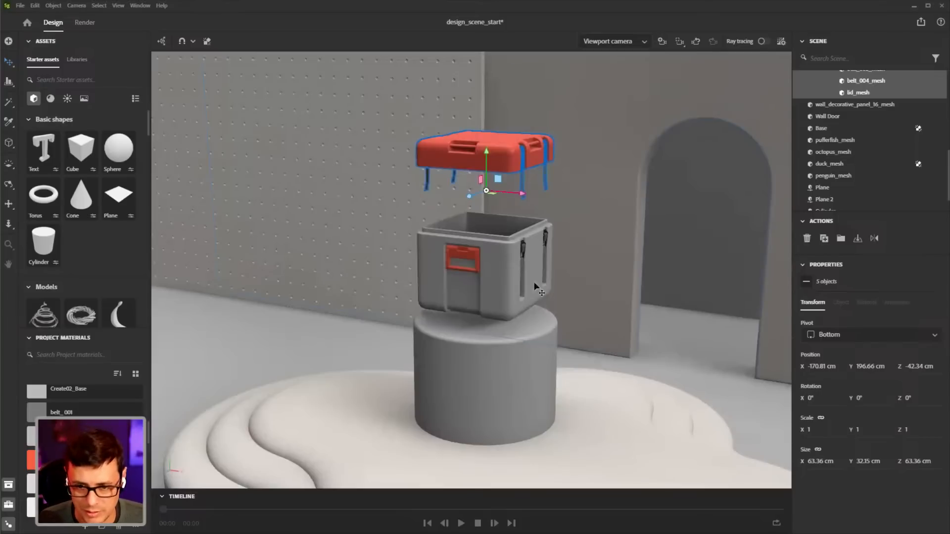
Raise the whole Hero Crate to Y about 145 cm and tilt it about 18.5° on X and -22.5° on Z
{"action": "left_click", "coordinate": [506, 270]}
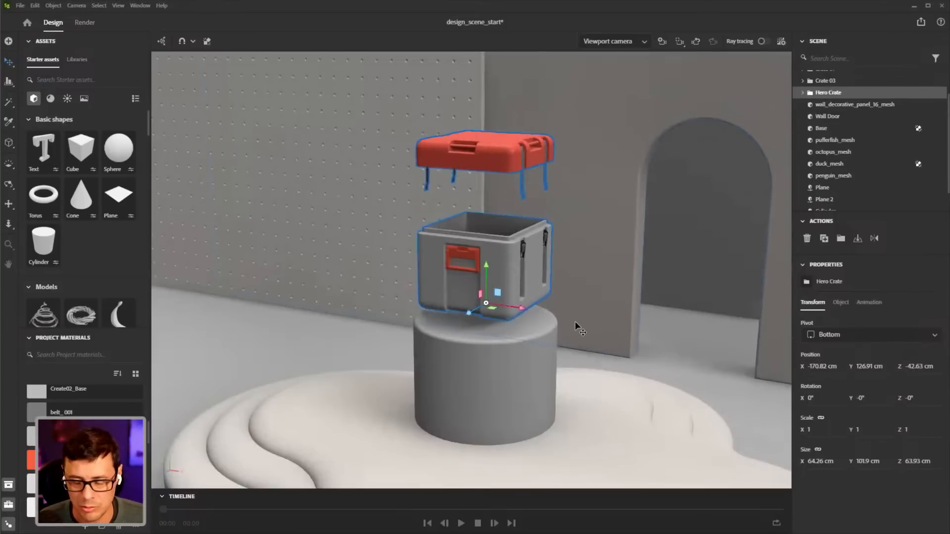
{"action": "scroll", "coordinate": [511, 273], "scroll_direction": "up", "scroll_amount": 1}
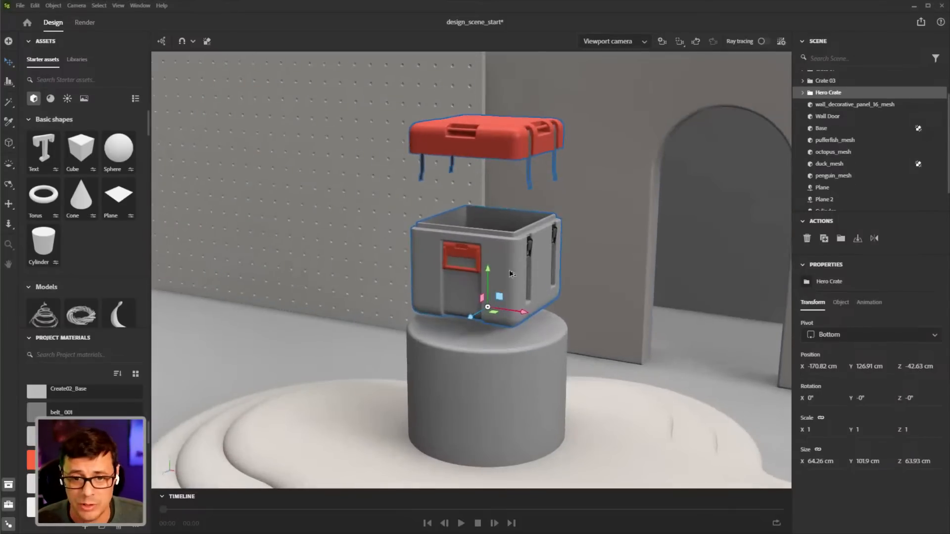
{"action": "left_click_drag", "start_coordinate": [485, 270], "coordinate": [485, 227]}
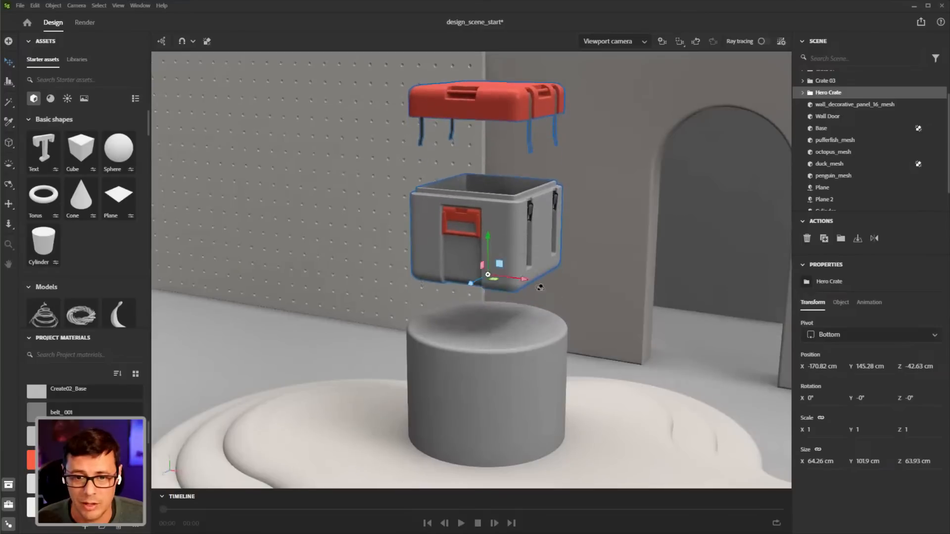
{"action": "scroll", "coordinate": [554, 302], "scroll_direction": "up", "scroll_amount": 1}
{"action": "left_click_drag", "start_coordinate": [484, 266], "coordinate": [533, 288]}
{"action": "mouse_move", "coordinate": [507, 333]}
{"action": "right_mouse_down"}
{"action": "mouse_move", "coordinate": [513, 284]}
{"action": "mouse_move", "coordinate": [501, 348]}
{"action": "right_mouse_up"}
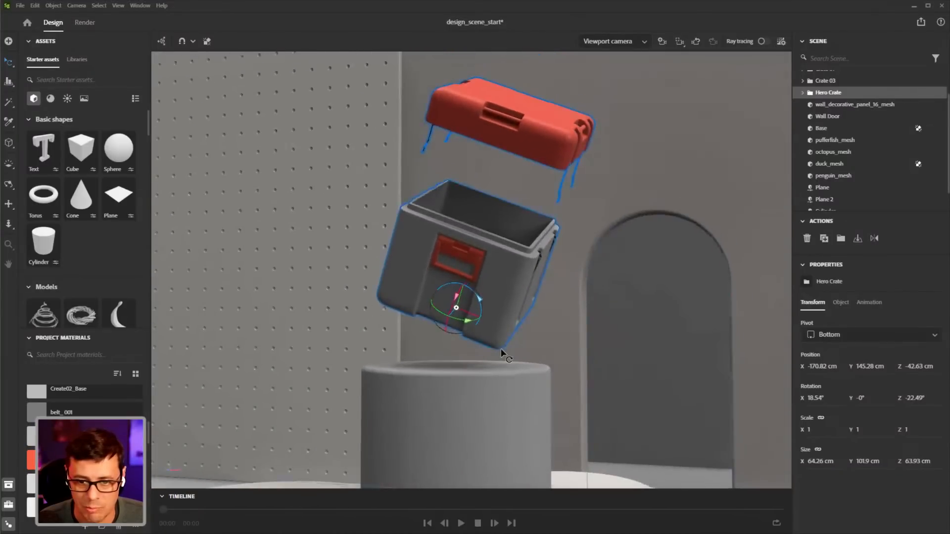
Lower the tilted Hero Crate and nudge it along its axes so its lowest corner sits close above the cylinder's top
{"action": "left_click_drag", "start_coordinate": [468, 271], "coordinate": [466, 291]}
{"action": "right_click_drag", "start_coordinate": [523, 312], "coordinate": [521, 356]}
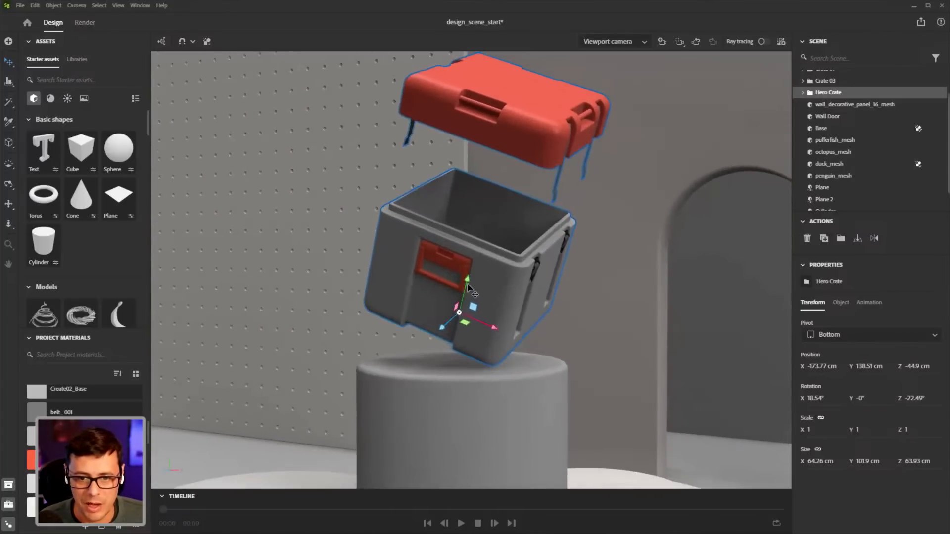
{"action": "left_click_drag", "start_coordinate": [469, 283], "coordinate": [468, 289]}
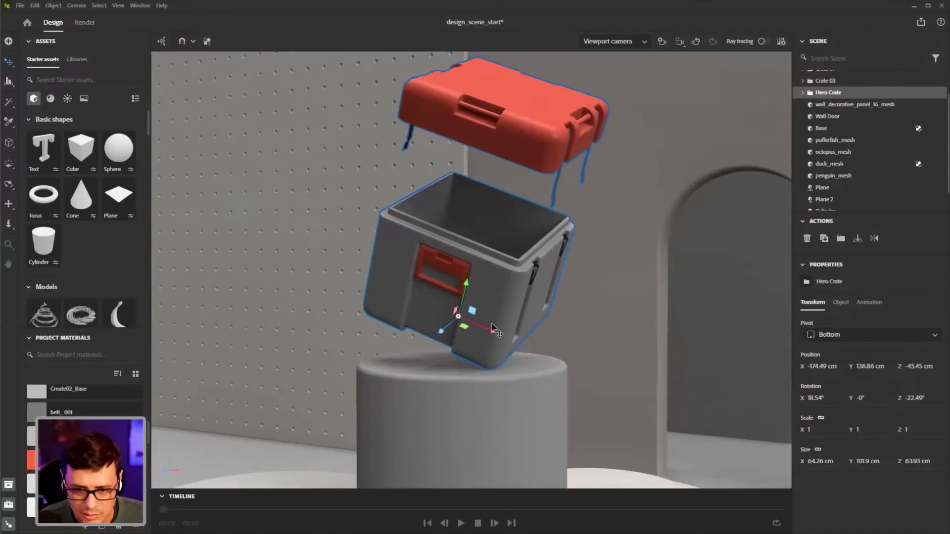
{"action": "left_click_drag", "start_coordinate": [495, 330], "coordinate": [502, 333]}
{"action": "left_click_drag", "start_coordinate": [474, 292], "coordinate": [476, 283]}
{"action": "left_click_drag", "start_coordinate": [473, 324], "coordinate": [466, 324]}
Enable collision on the cylinder and the Hero Crate, and turn on collisions for moving objects in the scene
{"action": "middle_click_drag", "start_coordinate": [550, 408], "coordinate": [526, 314]}
{"action": "left_click", "coordinate": [518, 335]}
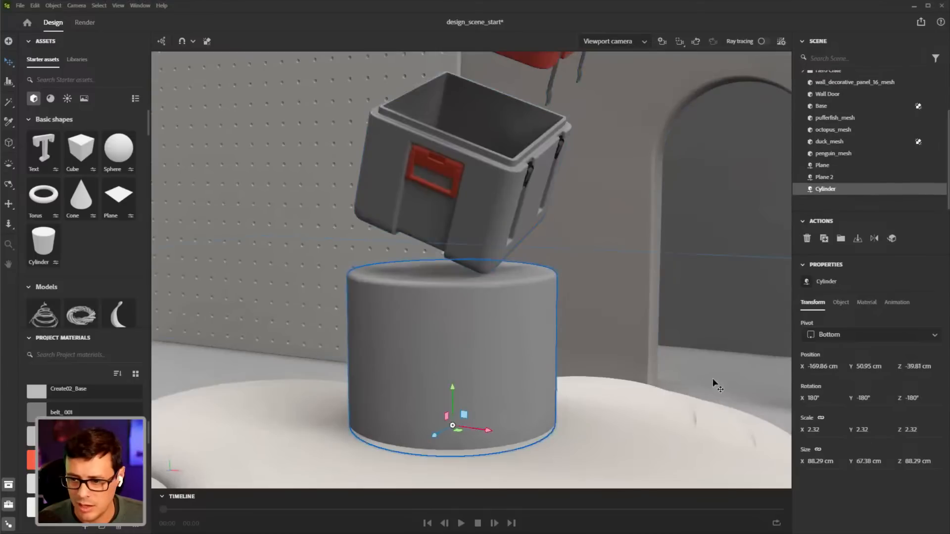
{"action": "left_click", "coordinate": [841, 303]}
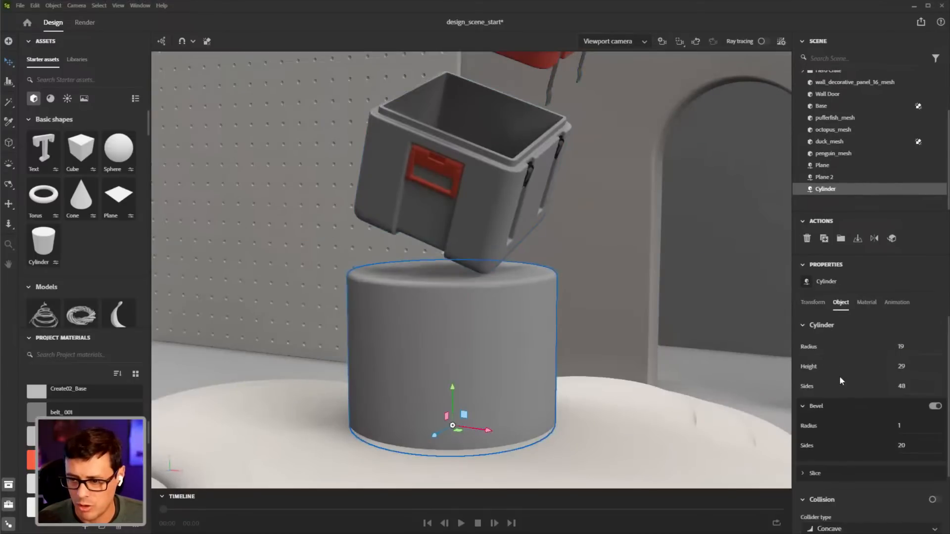
{"action": "left_click", "coordinate": [803, 328]}
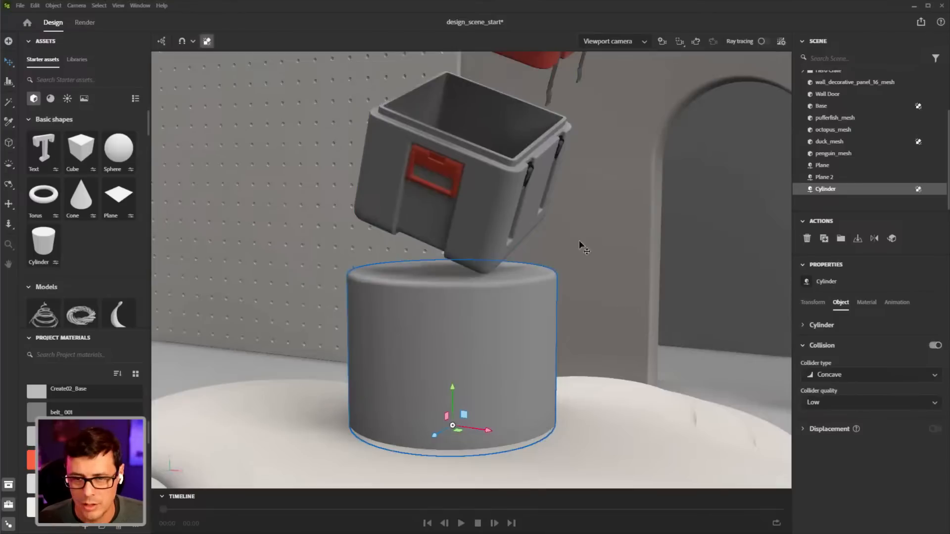
{"action": "left_click", "coordinate": [486, 191]}
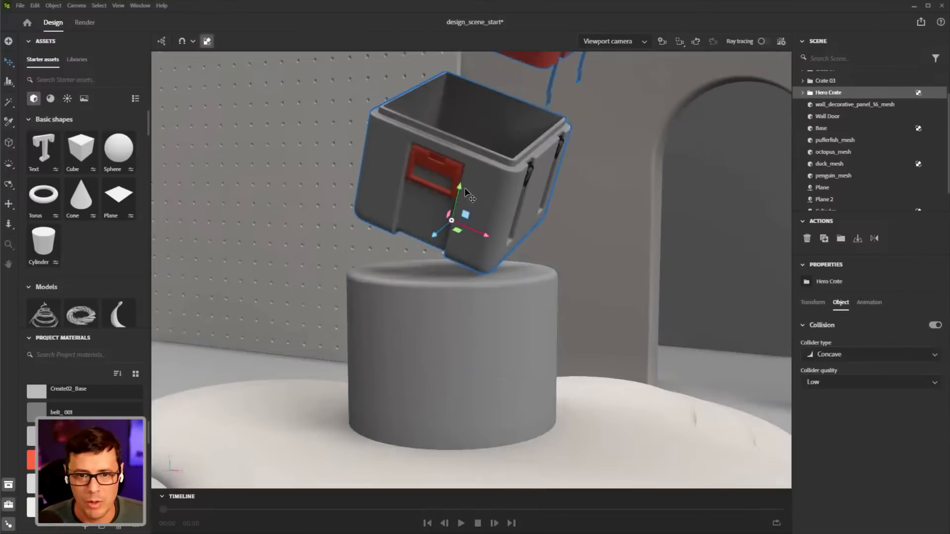
Lower the Hero Crate until its corner meets the cylinder's top, and adjust its horizontal placement from several angles
{"action": "mouse_move", "coordinate": [460, 192]}
{"action": "left_mouse_down"}
{"action": "mouse_move", "coordinate": [467, 164]}
{"action": "mouse_move", "coordinate": [464, 203]}
{"action": "left_mouse_up"}
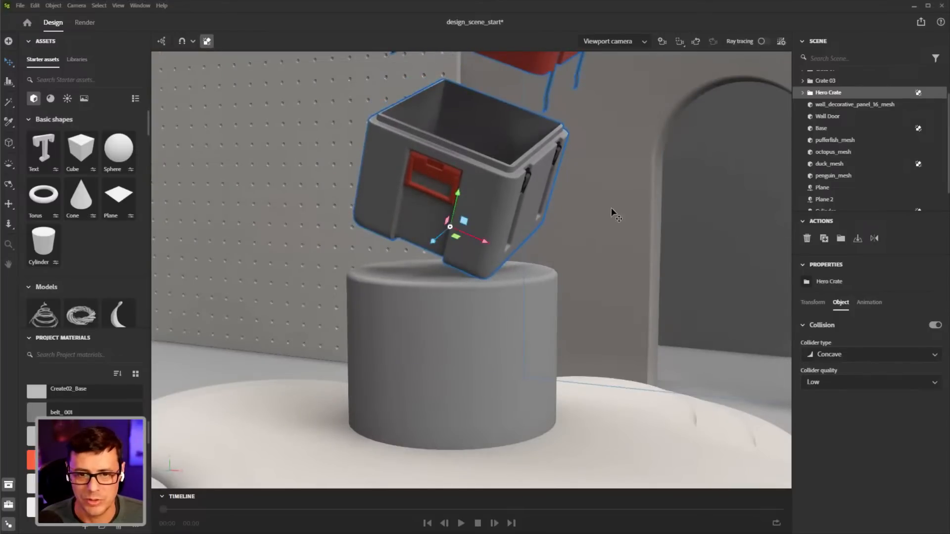
{"action": "scroll", "coordinate": [564, 261], "scroll_direction": "down", "scroll_amount": 8}
{"action": "right_click_drag", "start_coordinate": [511, 267], "coordinate": [462, 278]}
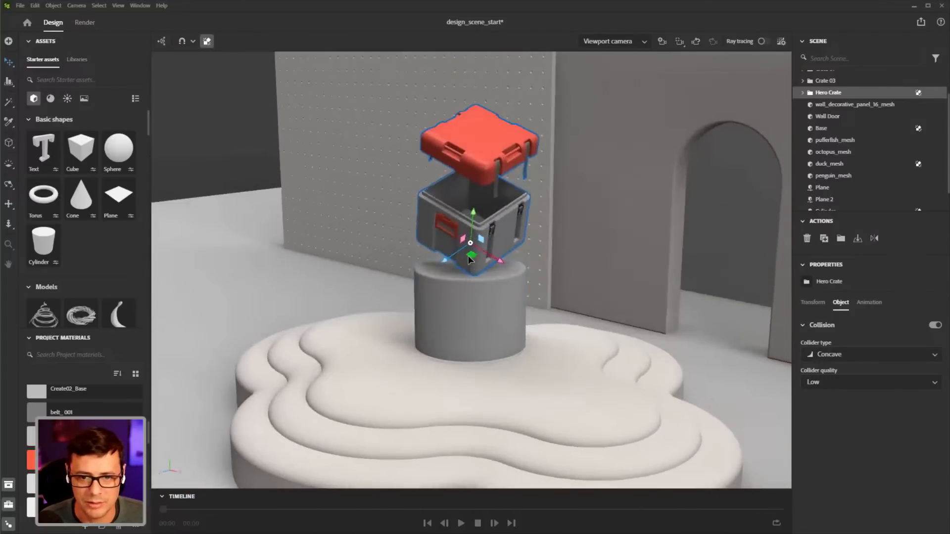
{"action": "left_click_drag", "start_coordinate": [471, 255], "coordinate": [477, 256]}
{"action": "right_click_drag", "start_coordinate": [486, 299], "coordinate": [547, 293]}
{"action": "left_click_drag", "start_coordinate": [487, 259], "coordinate": [484, 258]}
{"action": "scroll", "coordinate": [512, 297], "scroll_direction": "down", "scroll_amount": 3}
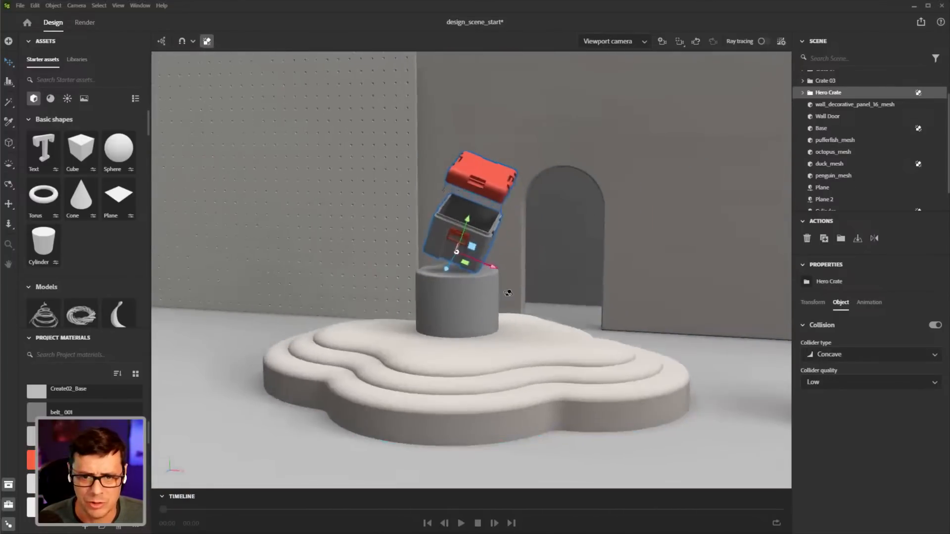
Check the collision setting of the Base, and enable collision on Crate 03
{"action": "mouse_move", "coordinate": [510, 293]}
{"action": "right_mouse_down"}
{"action": "mouse_move", "coordinate": [486, 326]}
{"action": "mouse_move", "coordinate": [488, 276]}
{"action": "mouse_move", "coordinate": [500, 293]}
{"action": "right_mouse_up"}
{"action": "scroll", "coordinate": [490, 277], "scroll_direction": "down", "scroll_amount": 3}
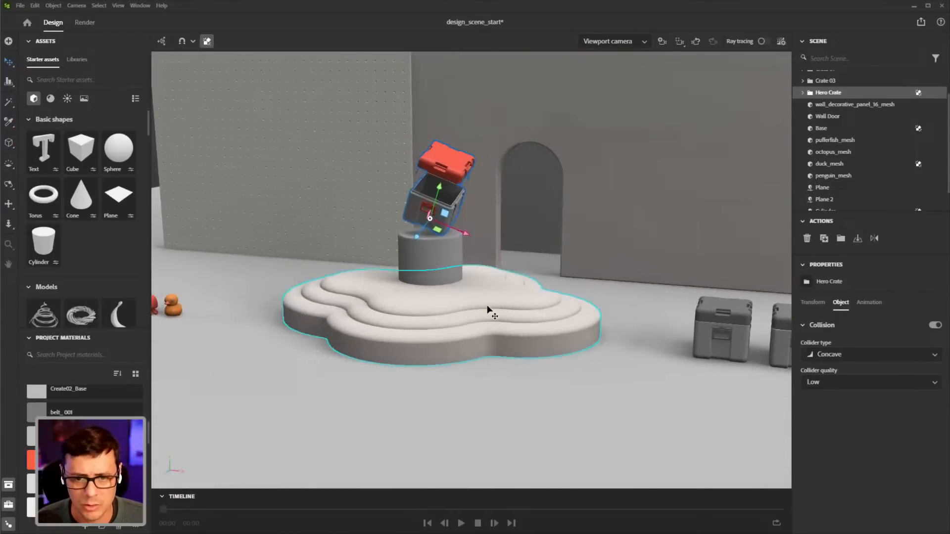
{"action": "left_click", "coordinate": [485, 307]}
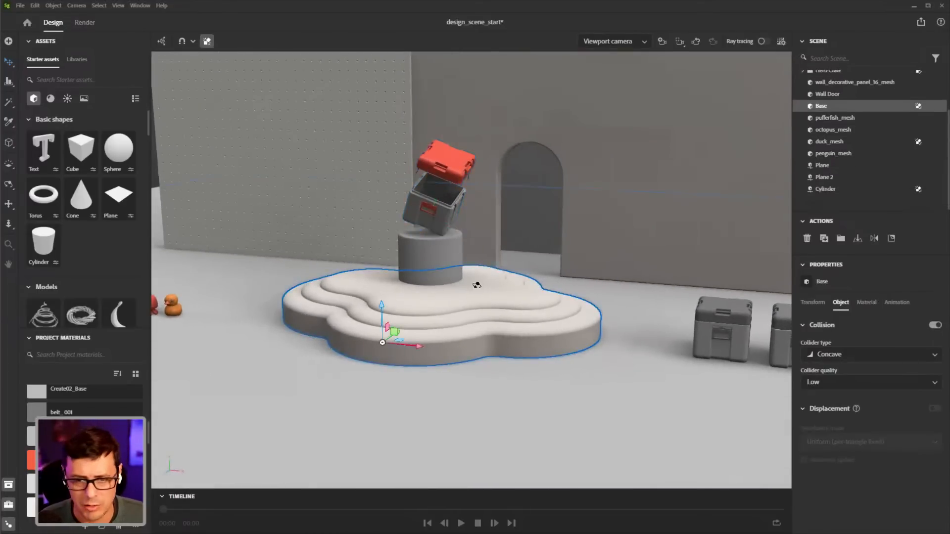
{"action": "middle_click_drag", "start_coordinate": [477, 285], "coordinate": [500, 310]}
{"action": "scroll", "coordinate": [501, 310], "scroll_direction": "up", "scroll_amount": 4}
{"action": "middle_click_drag", "start_coordinate": [577, 339], "coordinate": [503, 299]}
{"action": "scroll", "coordinate": [505, 301], "scroll_direction": "down", "scroll_amount": 2}
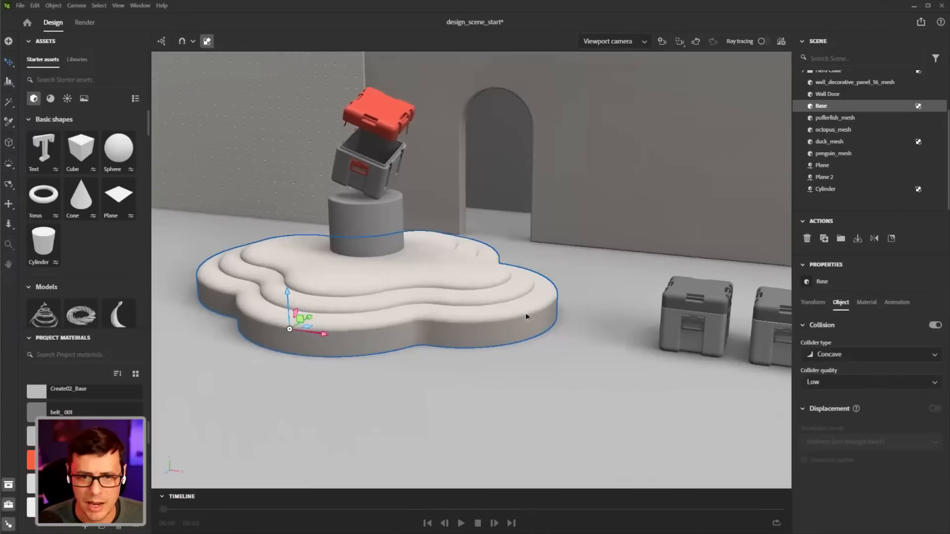
{"action": "middle_click_drag", "start_coordinate": [703, 328], "coordinate": [660, 324]}
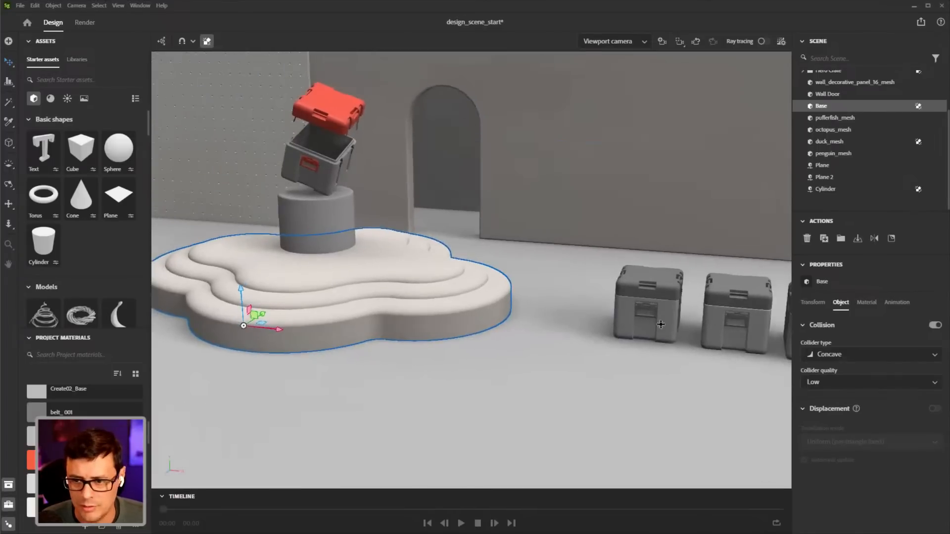
{"action": "left_click", "coordinate": [622, 338]}
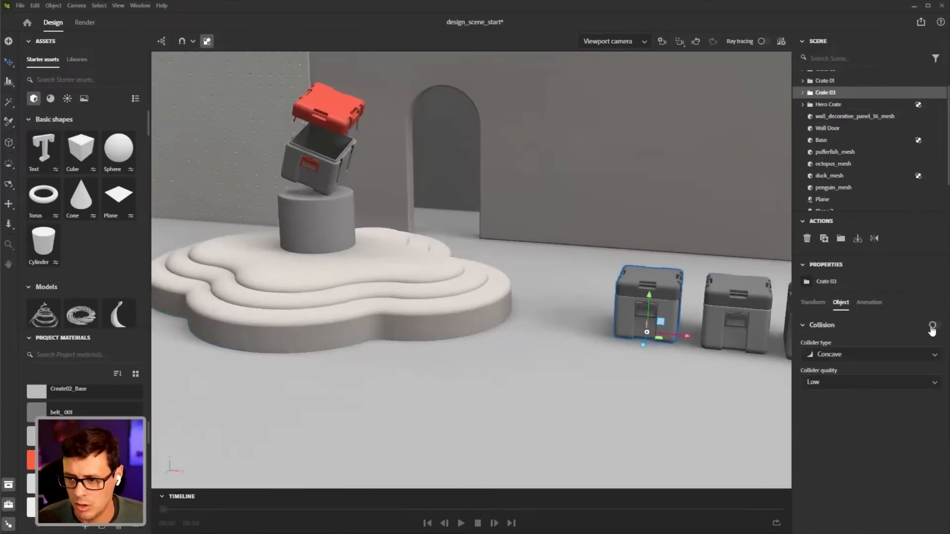
Move Crate 03 from the row of crates onto the Base, left of the cylinder, and fine-tune its placement
{"action": "middle_click_drag", "start_coordinate": [646, 354], "coordinate": [683, 362]}
{"action": "scroll", "coordinate": [602, 371], "scroll_direction": "down", "scroll_amount": 2}
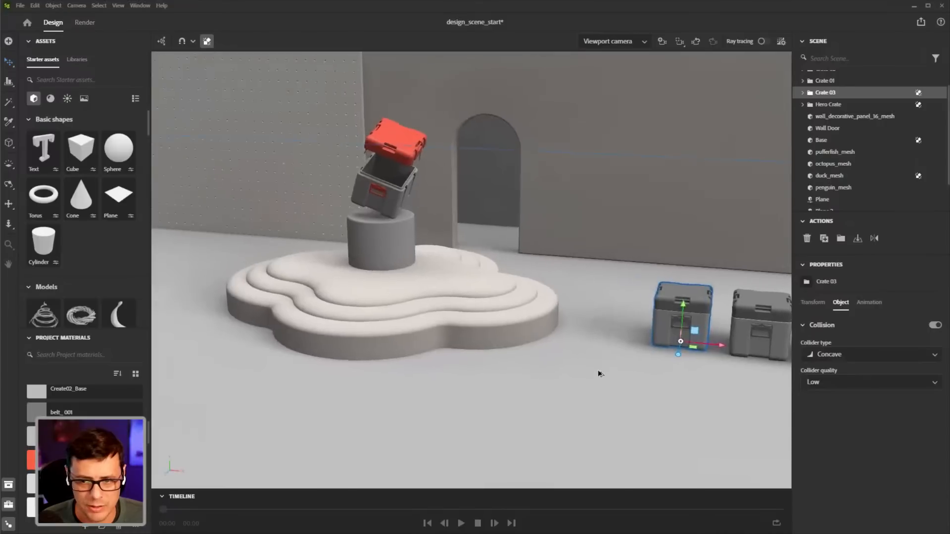
{"action": "right_click_drag", "start_coordinate": [598, 373], "coordinate": [613, 375]}
{"action": "left_click_drag", "start_coordinate": [669, 334], "coordinate": [299, 271]}
{"action": "middle_click_drag", "start_coordinate": [411, 263], "coordinate": [463, 289]}
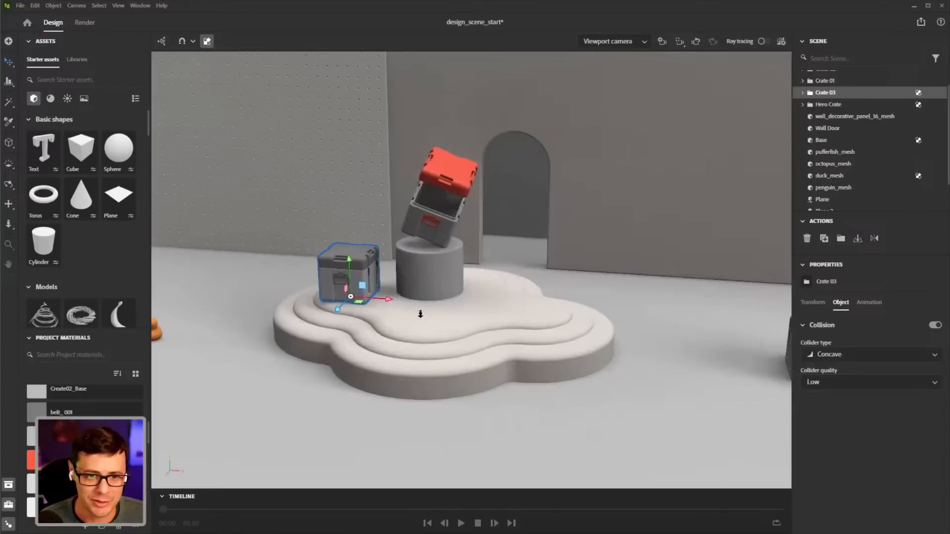
{"action": "scroll", "coordinate": [419, 313], "scroll_direction": "up", "scroll_amount": 5}
{"action": "left_click_drag", "start_coordinate": [259, 327], "coordinate": [315, 316]}
{"action": "middle_click_drag", "start_coordinate": [430, 331], "coordinate": [445, 300]}
{"action": "scroll", "coordinate": [444, 300], "scroll_direction": "down", "scroll_amount": 5}
{"action": "middle_click_drag", "start_coordinate": [539, 326], "coordinate": [490, 318]}
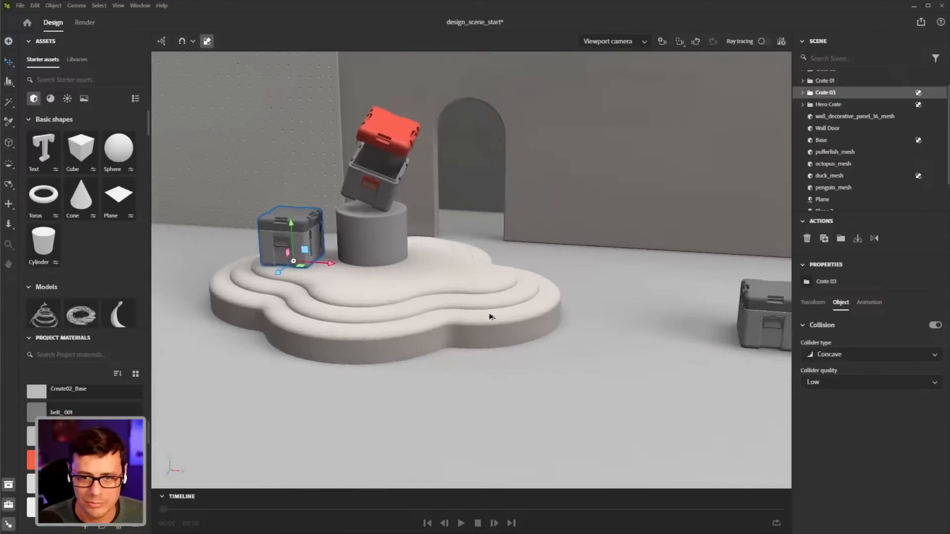
Move Crate 01 from the row of crates onto the Base and adjust its position in front of the cylinder
{"action": "middle_click_drag", "start_coordinate": [755, 325], "coordinate": [712, 309]}
{"action": "left_click", "coordinate": [720, 317]}
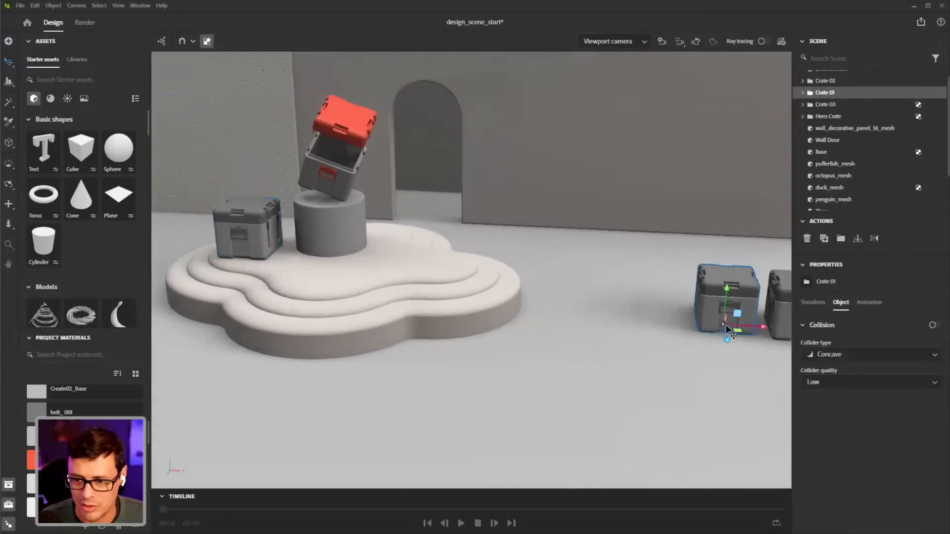
{"action": "left_click_drag", "start_coordinate": [721, 327], "coordinate": [316, 276]}
{"action": "scroll", "coordinate": [388, 271], "scroll_direction": "up", "scroll_amount": 4}
{"action": "right_click_drag", "start_coordinate": [388, 271], "coordinate": [369, 293]}
{"action": "middle_click_drag", "start_coordinate": [369, 292], "coordinate": [528, 305]}
{"action": "left_click_drag", "start_coordinate": [471, 288], "coordinate": [419, 293]}
{"action": "right_click_drag", "start_coordinate": [524, 291], "coordinate": [588, 253]}
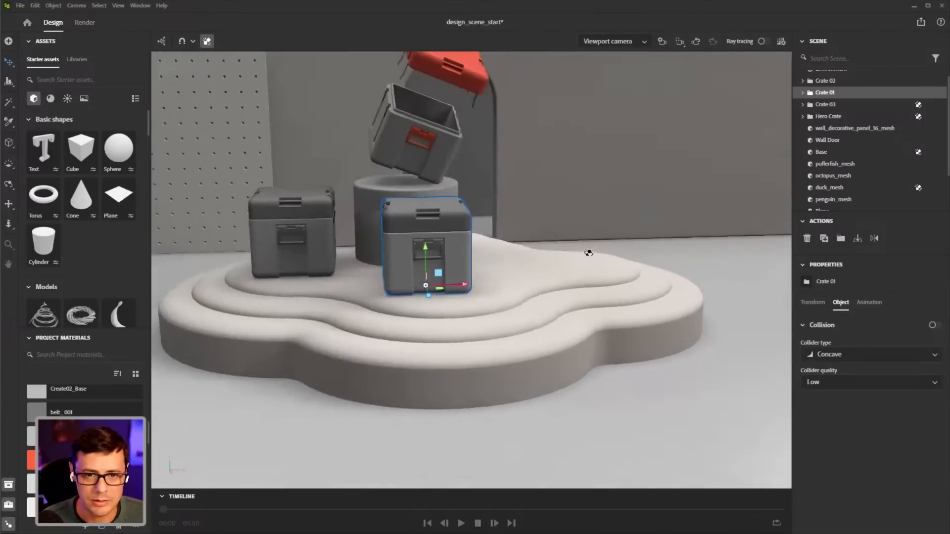
Move Crate 02 from the floor onto the Base, to the right of the cylinder, and check its placement up close
{"action": "scroll", "coordinate": [564, 262], "scroll_direction": "down", "scroll_amount": 5}
{"action": "middle_click_drag", "start_coordinate": [564, 263], "coordinate": [538, 281]}
{"action": "left_click", "coordinate": [751, 286]}
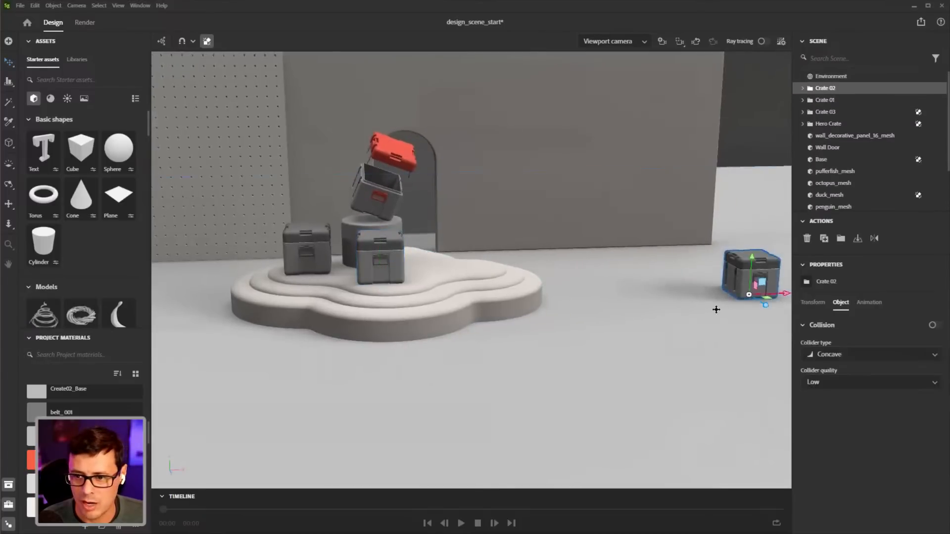
{"action": "middle_click_drag", "start_coordinate": [716, 310], "coordinate": [707, 324]}
{"action": "left_click_drag", "start_coordinate": [728, 314], "coordinate": [444, 289]}
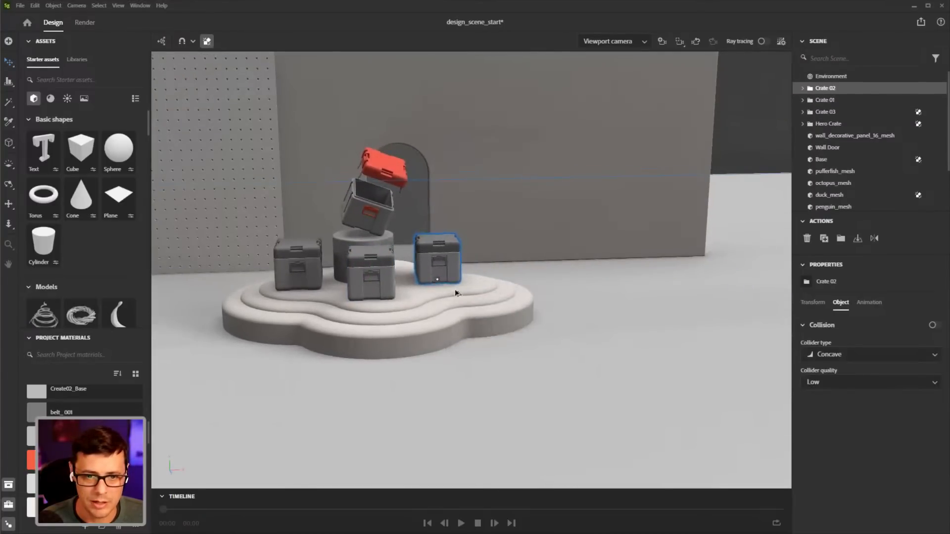
{"action": "scroll", "coordinate": [530, 331], "scroll_direction": "up", "scroll_amount": 5}
{"action": "left_click_drag", "start_coordinate": [530, 331], "coordinate": [489, 337], "text": "alt"}
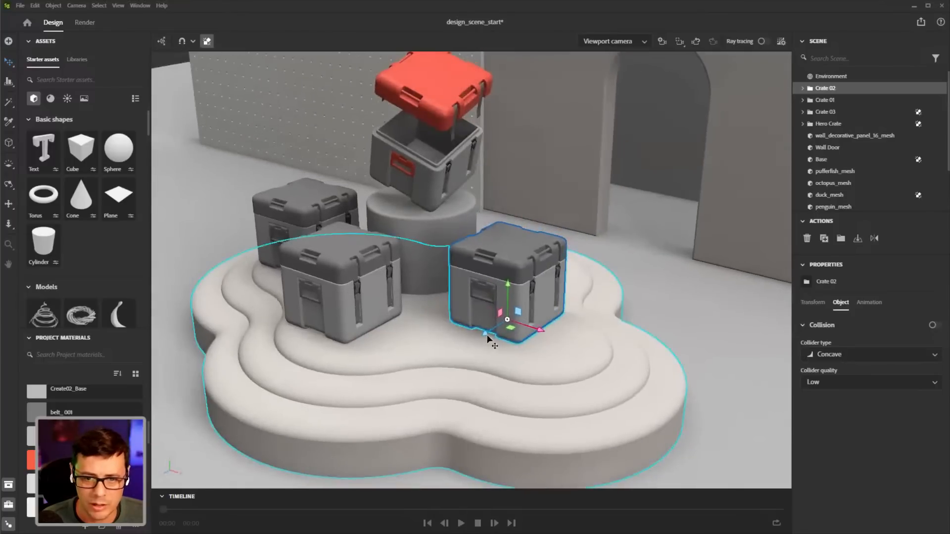
Check the placement of Crate 01 and shift Crate 03 slightly toward the cylinder on the Base
{"action": "left_click", "coordinate": [382, 321]}
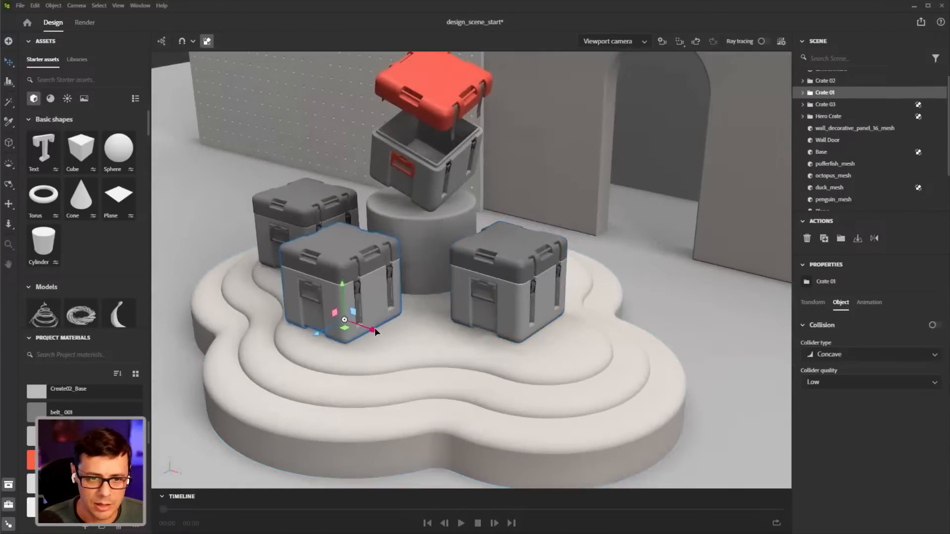
{"action": "left_click_drag", "start_coordinate": [487, 303], "coordinate": [551, 302], "text": "alt"}
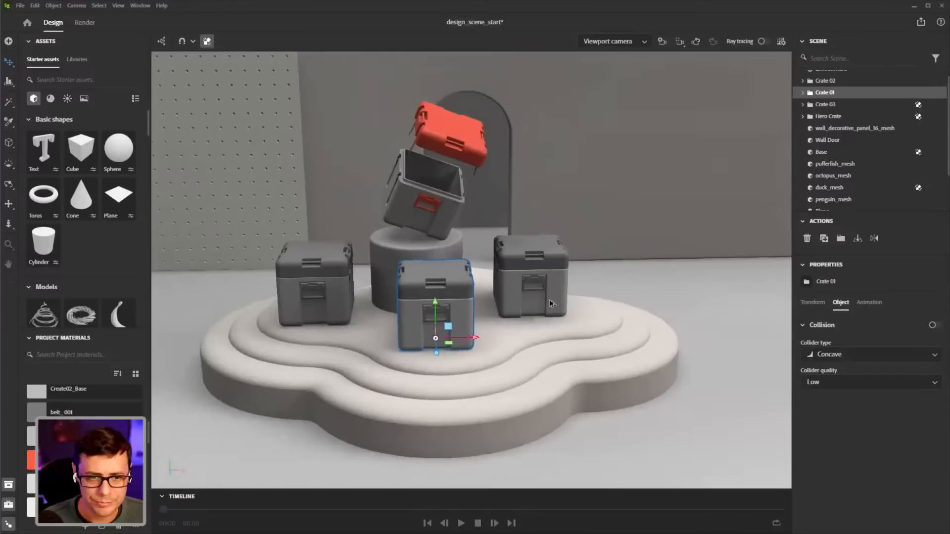
{"action": "left_click", "coordinate": [339, 303]}
{"action": "left_click_drag", "start_coordinate": [360, 314], "coordinate": [371, 314]}
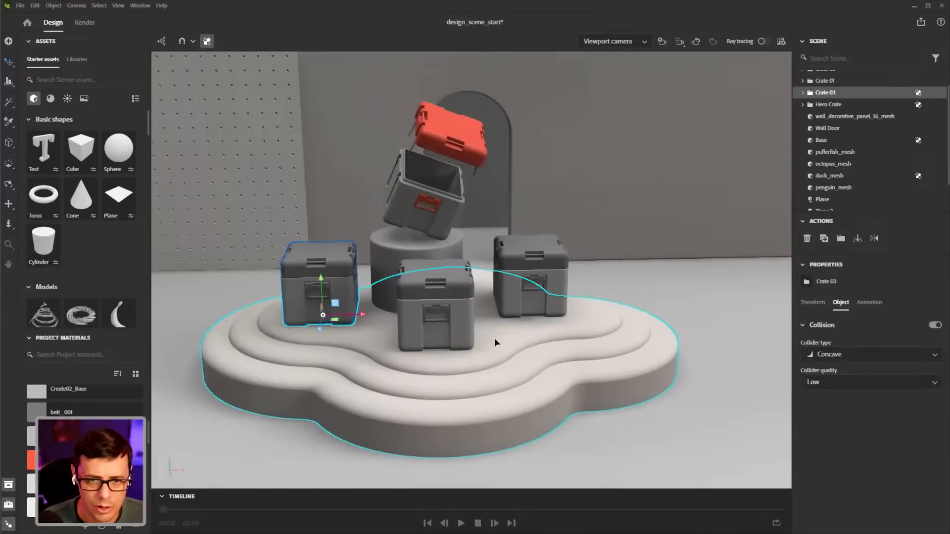
Inspect the row of toys beside the Base, selecting the pufferfish, octopus and duck to check their collision settings
{"action": "scroll", "coordinate": [495, 337], "scroll_direction": "down", "scroll_amount": 5}
{"action": "left_click_drag", "start_coordinate": [510, 332], "coordinate": [484, 310], "text": "alt"}
{"action": "middle_click_drag", "start_coordinate": [520, 313], "coordinate": [530, 322]}
{"action": "scroll", "coordinate": [530, 323], "scroll_direction": "up", "scroll_amount": 3}
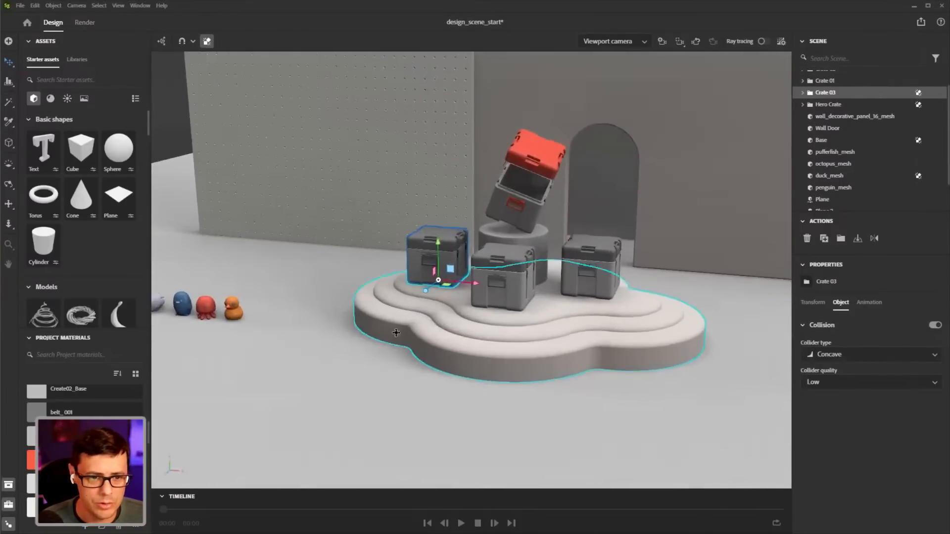
{"action": "middle_click_drag", "start_coordinate": [170, 308], "coordinate": [268, 317]}
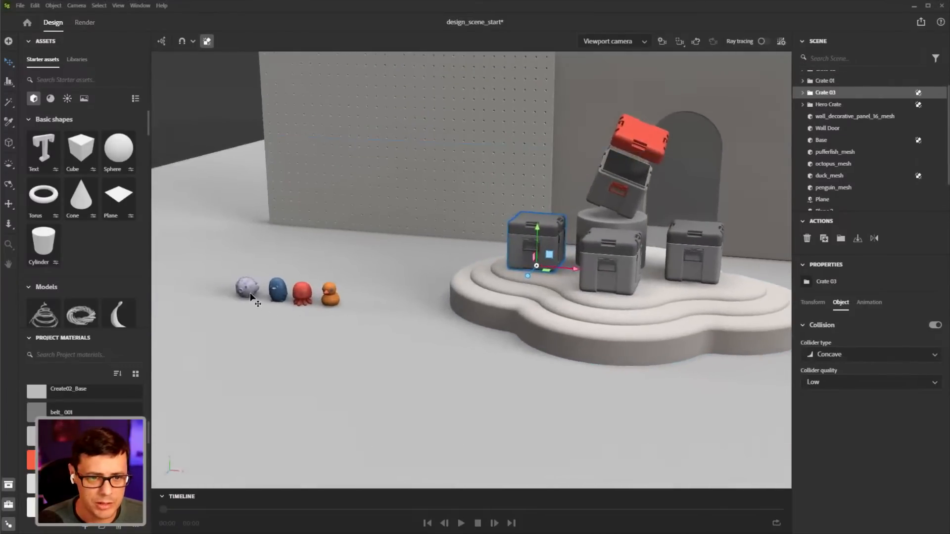
{"action": "left_click", "coordinate": [249, 292]}
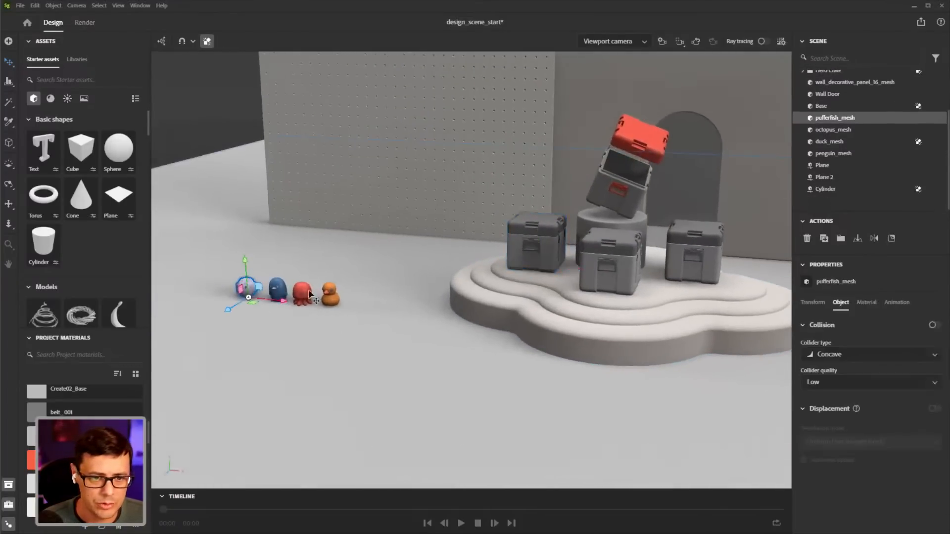
{"action": "scroll", "coordinate": [331, 313], "scroll_direction": "up", "scroll_amount": 5}
{"action": "middle_click_drag", "start_coordinate": [333, 314], "coordinate": [386, 286]}
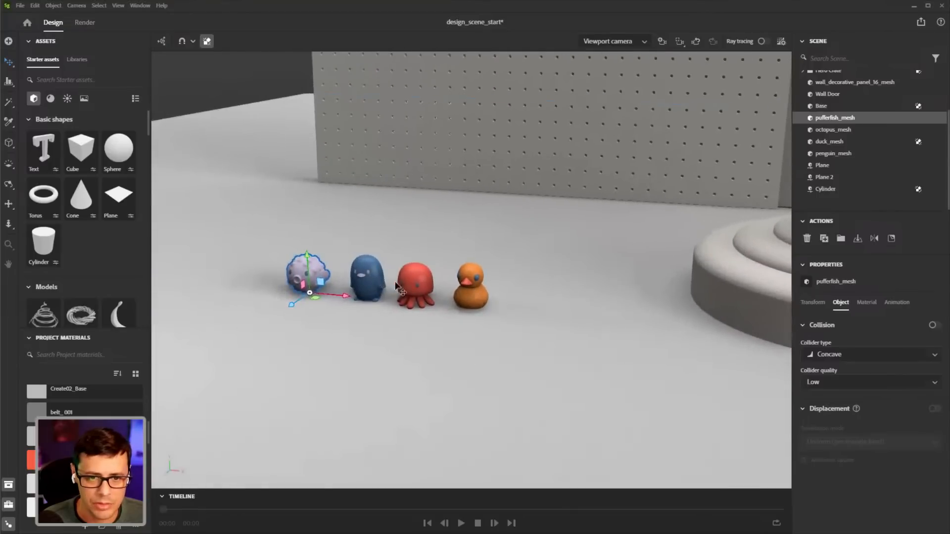
{"action": "left_click", "coordinate": [414, 285]}
{"action": "left_click", "coordinate": [470, 287]}
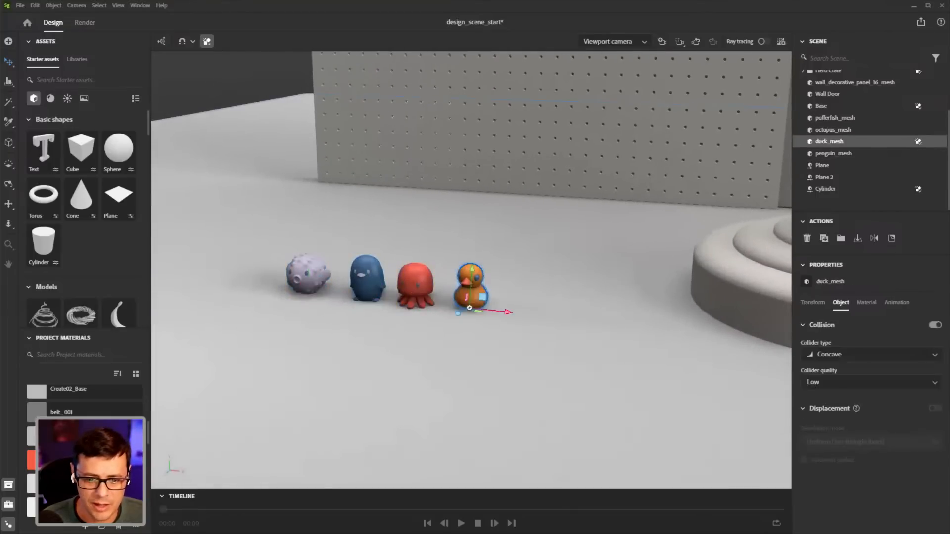
Switch to the Substance 3D Assets site in Edge, search for "toys", and return to Substance 3D Stager
{"action": "key", "text": "super"}
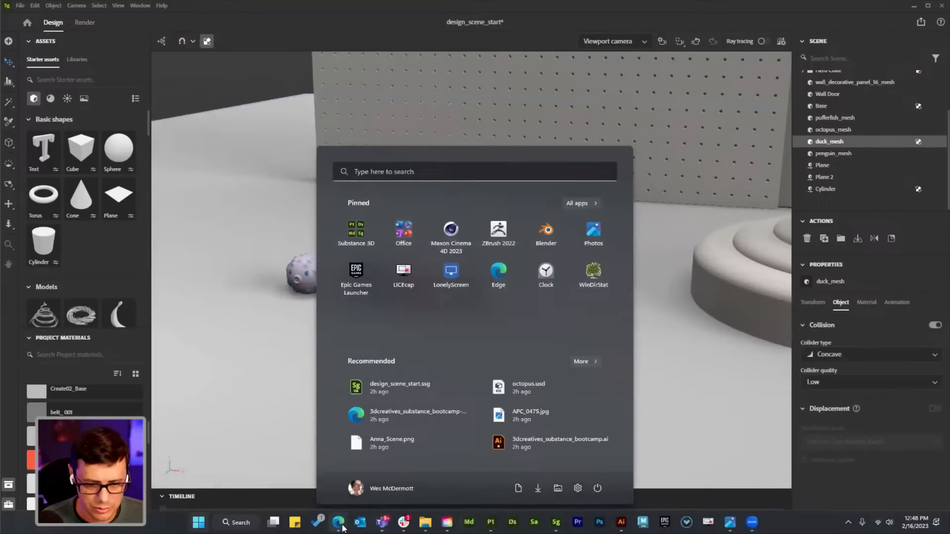
{"action": "mouse_move", "coordinate": [342, 528]}
{"action": "left_click", "coordinate": [319, 485]}
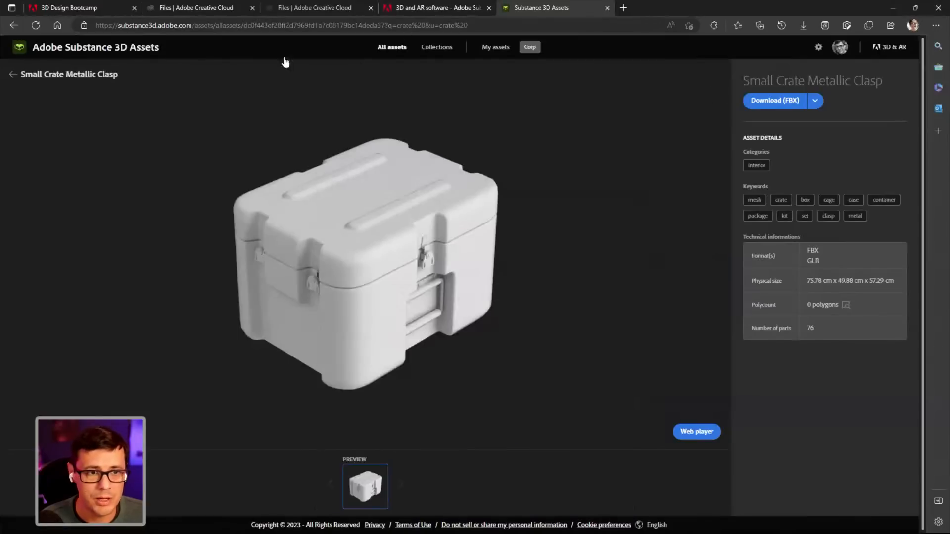
{"action": "left_click", "coordinate": [12, 73]}
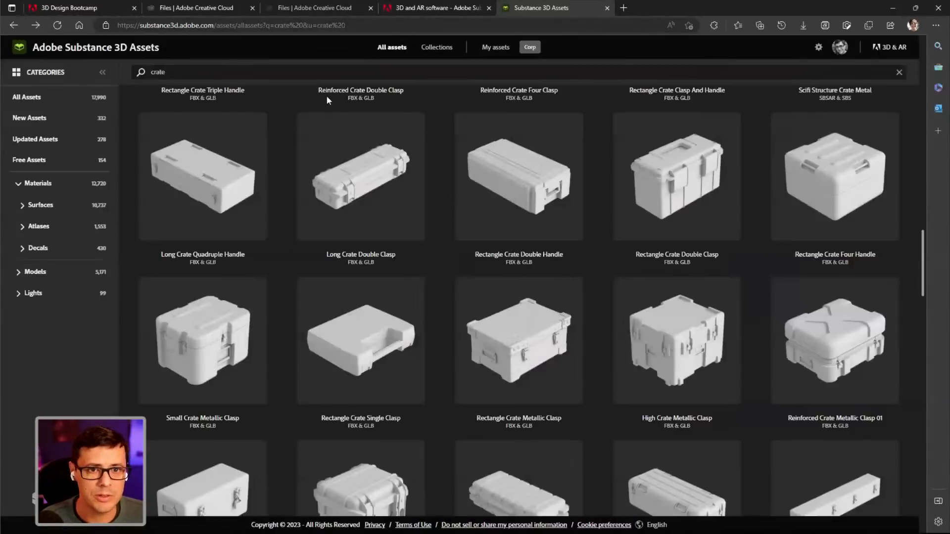
{"action": "left_click", "coordinate": [353, 74]}
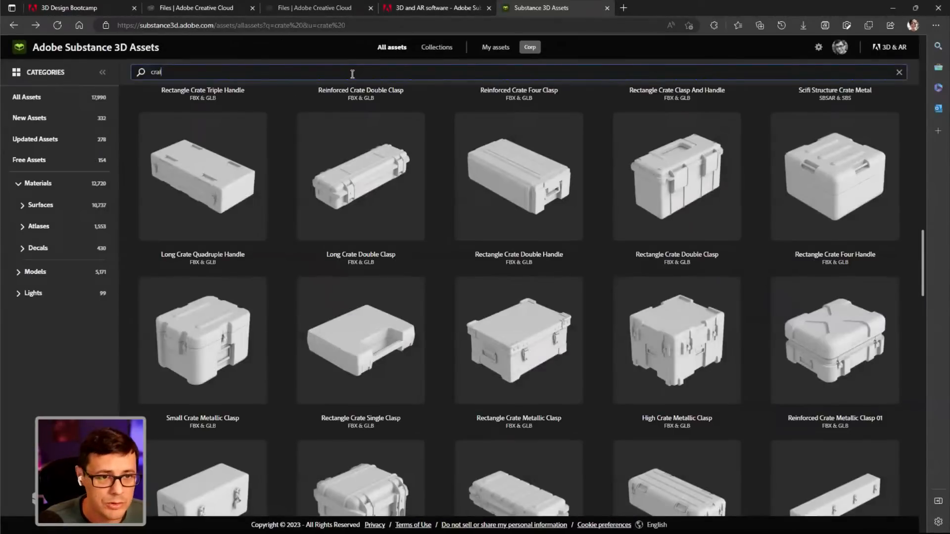
{"action": "key", "text": "Return"}
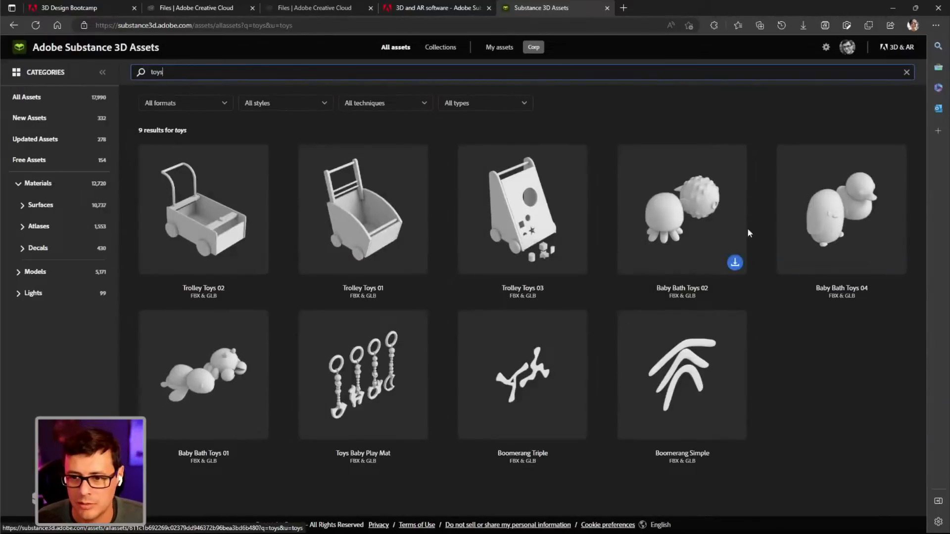
{"action": "left_click", "coordinate": [892, 8]}
Look up the command for importing a 3D model without running it, and review the toys and the crates
{"action": "middle_click_drag", "start_coordinate": [577, 254], "coordinate": [508, 303]}
{"action": "scroll", "coordinate": [523, 279], "scroll_direction": "down", "scroll_amount": 5}
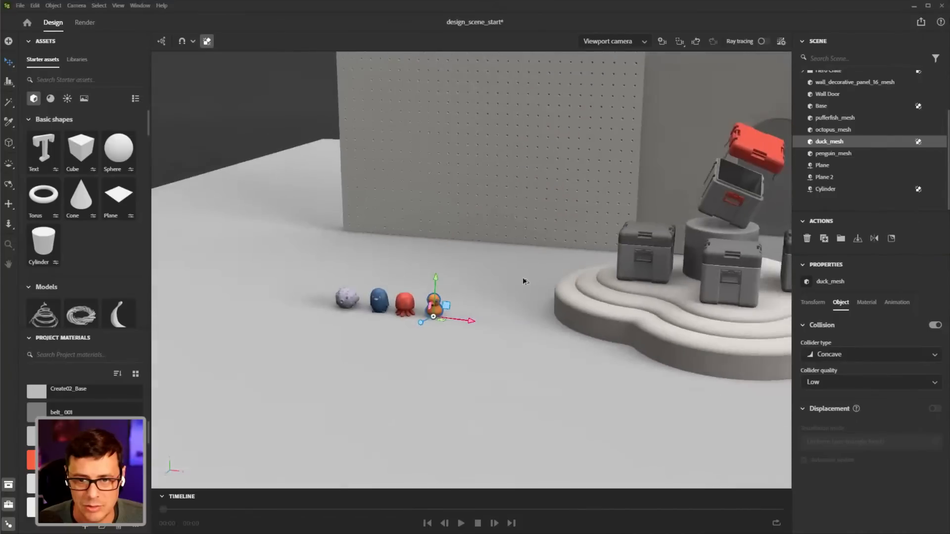
{"action": "left_click", "coordinate": [21, 5]}
{"action": "mouse_move", "coordinate": [69, 145]}
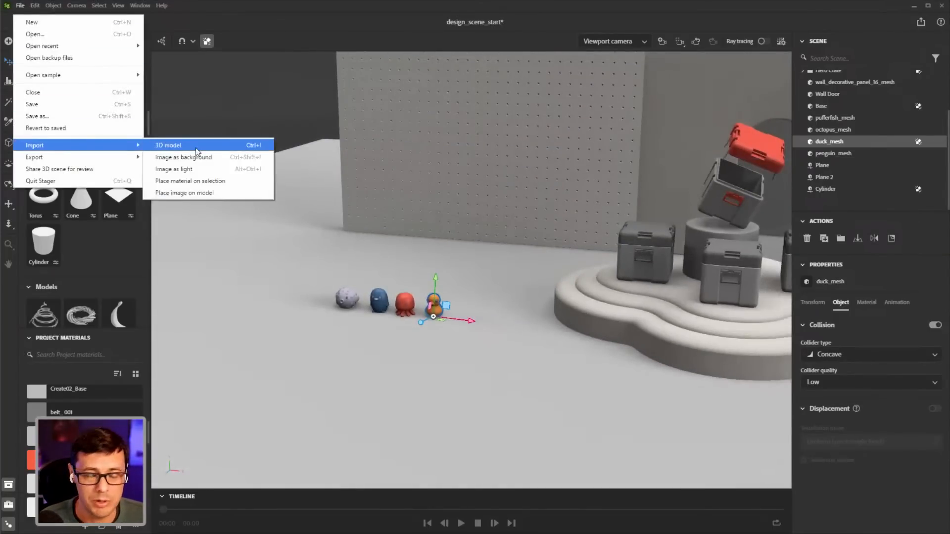
{"action": "left_click", "coordinate": [313, 120]}
{"action": "scroll", "coordinate": [306, 116], "scroll_direction": "down", "scroll_amount": 2}
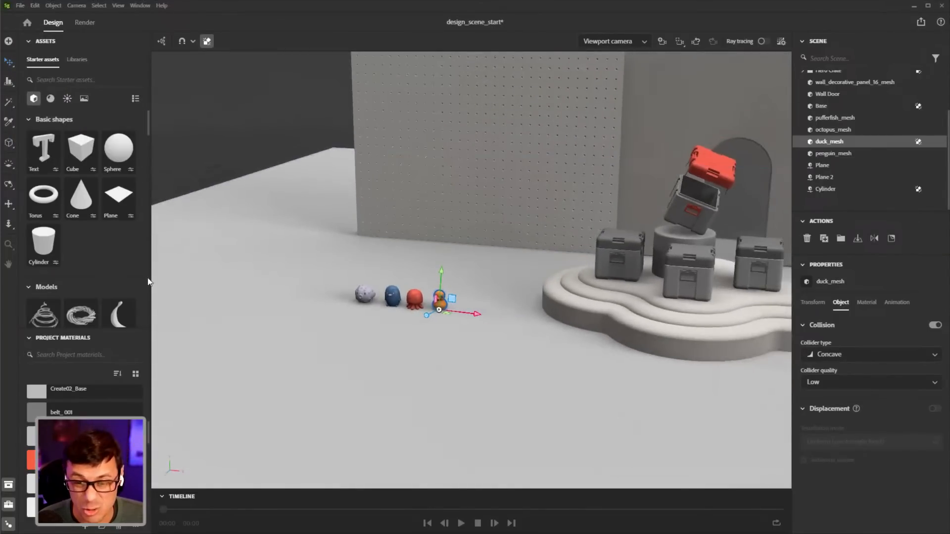
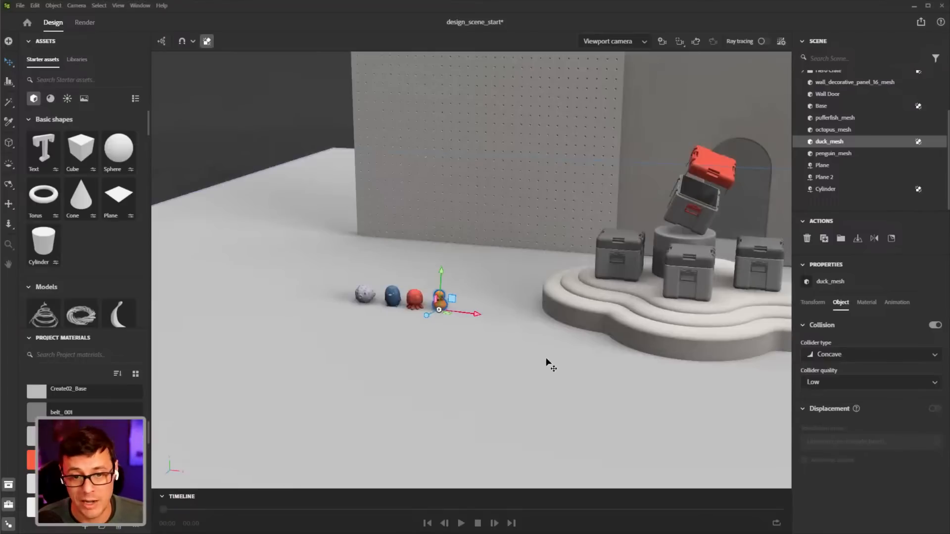
{"action": "middle_click_drag", "start_coordinate": [556, 350], "coordinate": [499, 328]}
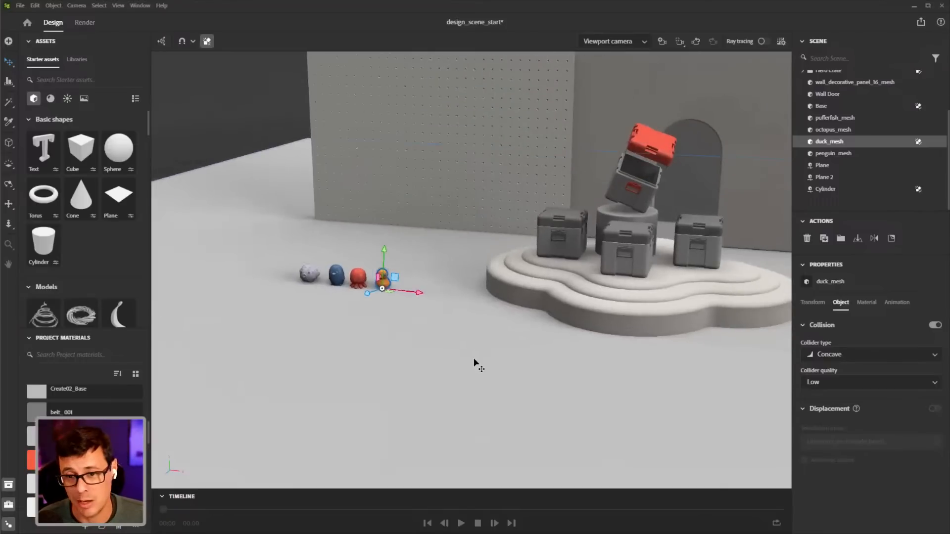
{"action": "scroll", "coordinate": [469, 318], "scroll_direction": "up", "scroll_amount": 3}
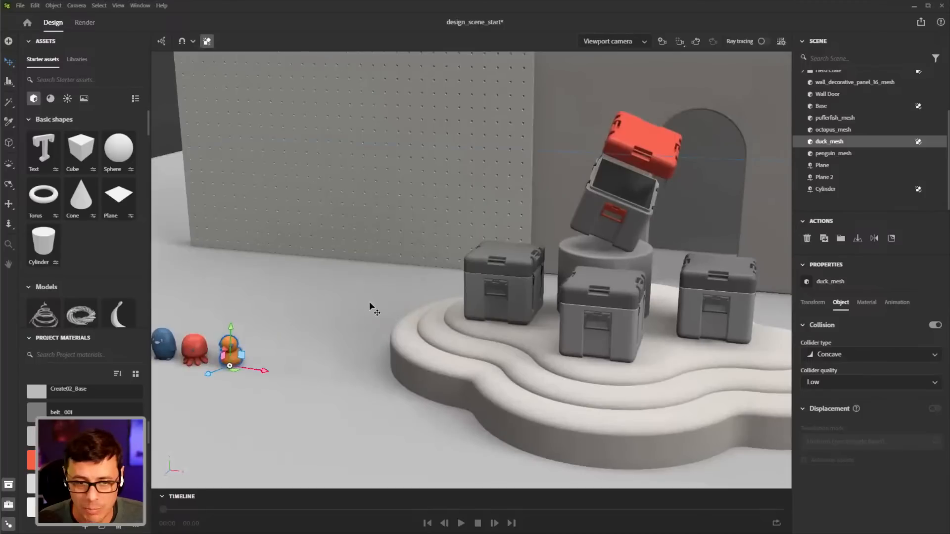
Try placing a basic Cone shape from the starter assets against Crate 03, and delete it
{"action": "left_click_drag", "start_coordinate": [92, 220], "coordinate": [422, 340]}
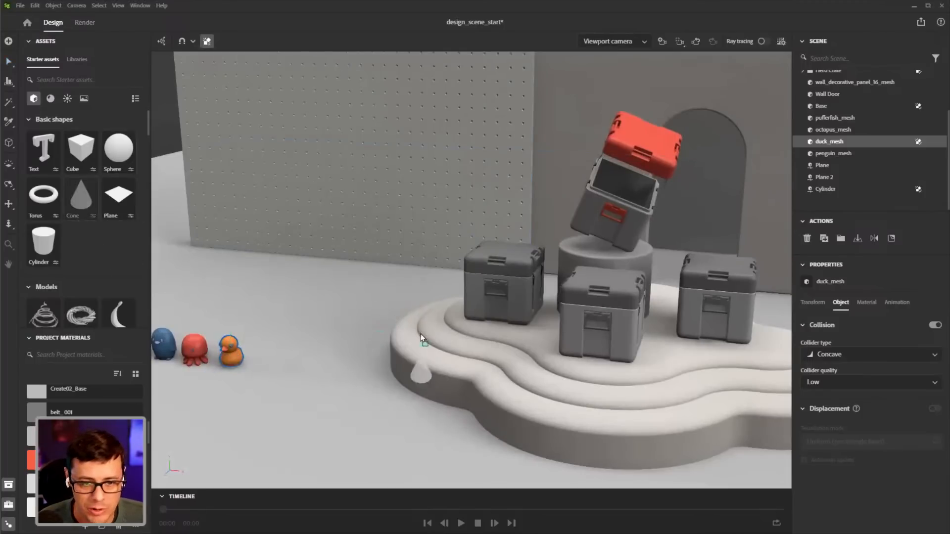
{"action": "left_click_drag", "start_coordinate": [485, 255], "coordinate": [474, 285]}
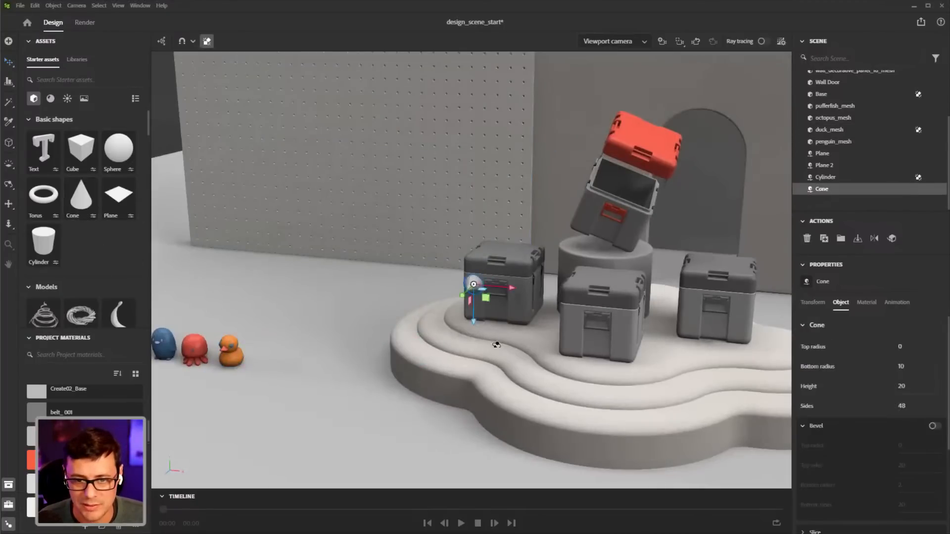
{"action": "mouse_move", "coordinate": [496, 345]}
{"action": "right_mouse_down"}
{"action": "mouse_move", "coordinate": [408, 350]}
{"action": "mouse_move", "coordinate": [507, 349]}
{"action": "right_mouse_up"}
{"action": "key", "text": "Delete"}
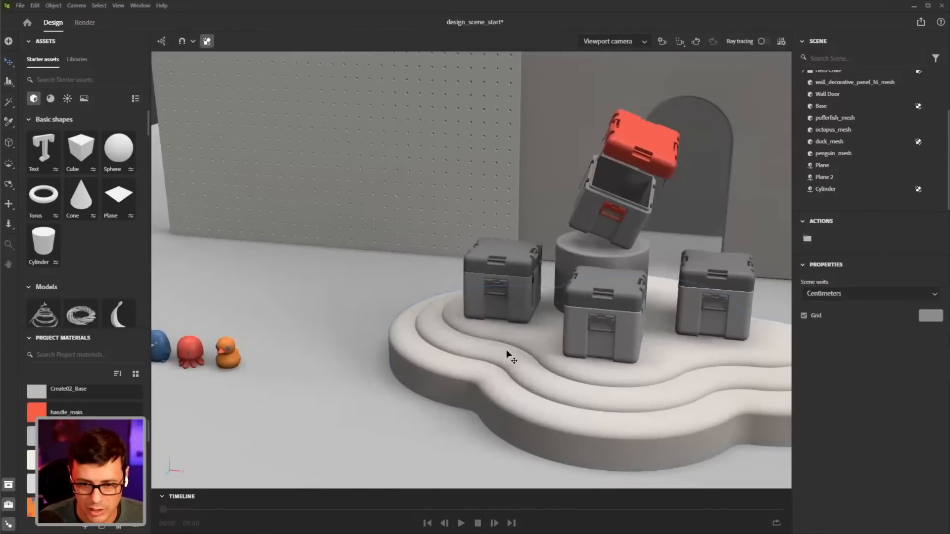
Examine the crates on the Base and the row of toys, and select the duck for a closer look
{"action": "scroll", "coordinate": [470, 314], "scroll_direction": "down", "scroll_amount": 5}
{"action": "middle_click_drag", "start_coordinate": [470, 313], "coordinate": [420, 299]}
{"action": "middle_click_drag", "start_coordinate": [341, 292], "coordinate": [356, 282]}
{"action": "scroll", "coordinate": [422, 318], "scroll_direction": "up", "scroll_amount": 4}
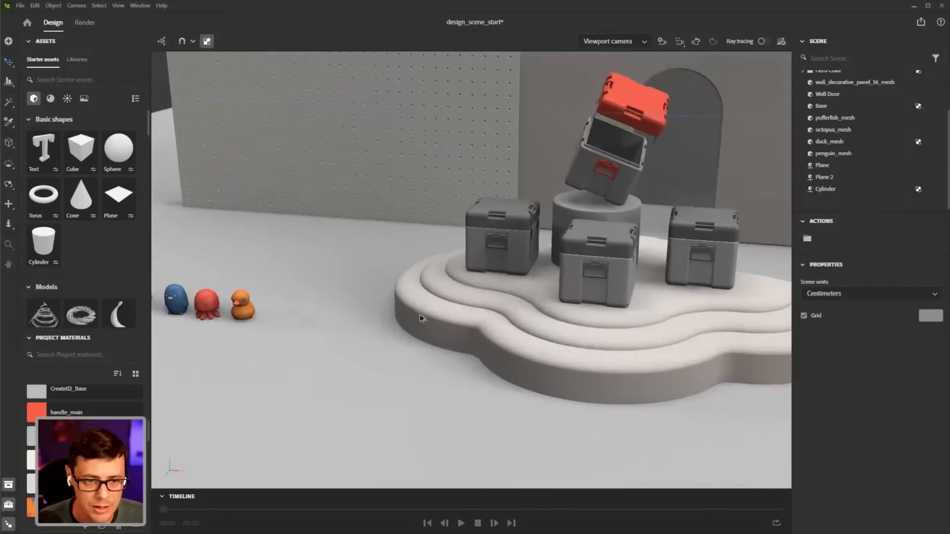
{"action": "middle_click_drag", "start_coordinate": [422, 318], "coordinate": [408, 283]}
{"action": "scroll", "coordinate": [408, 283], "scroll_direction": "down", "scroll_amount": 2}
{"action": "scroll", "coordinate": [409, 284], "scroll_direction": "down", "scroll_amount": 3}
{"action": "middle_click_drag", "start_coordinate": [338, 292], "coordinate": [404, 290]}
{"action": "scroll", "coordinate": [368, 293], "scroll_direction": "up", "scroll_amount": 4}
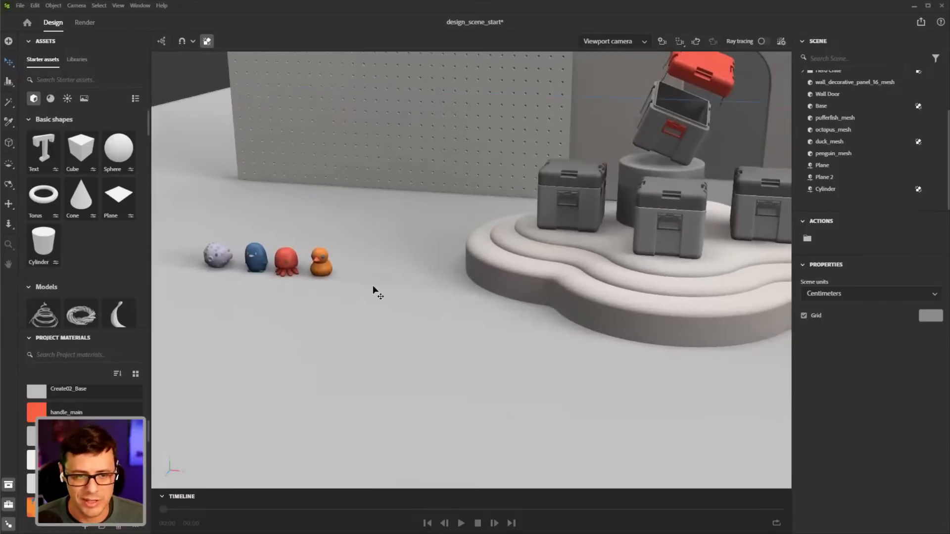
{"action": "left_click", "coordinate": [322, 265]}
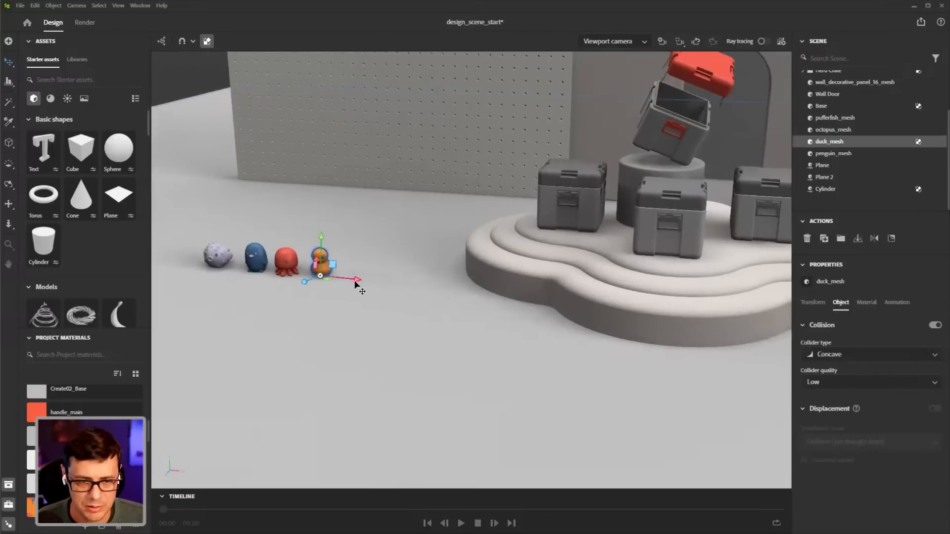
{"action": "right_click_drag", "start_coordinate": [380, 292], "coordinate": [443, 306], "text": "alt"}
{"action": "middle_click_drag", "start_coordinate": [314, 305], "coordinate": [403, 311], "text": "alt"}
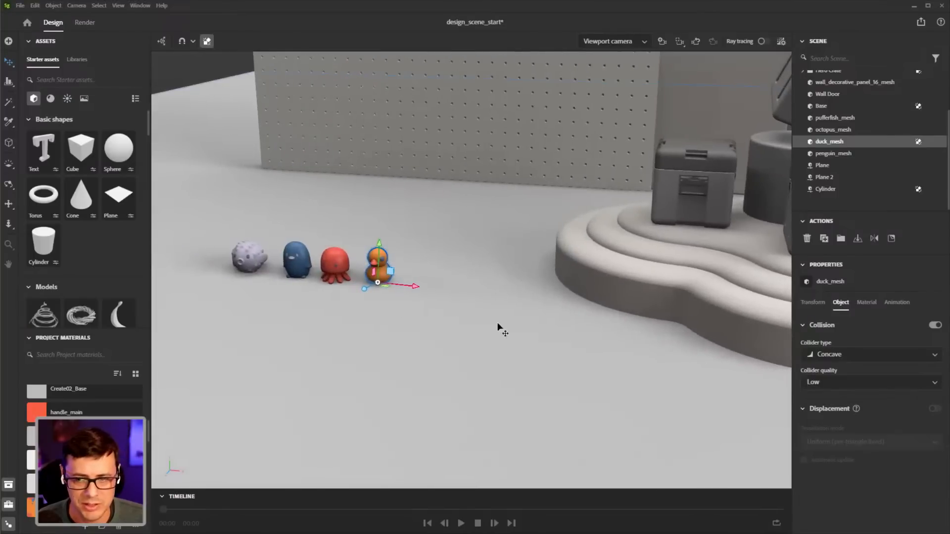
Select the Hero Crate on the cylinder and examine its open interior and the surrounding crates from a higher angle
{"action": "middle_click_drag", "start_coordinate": [634, 236], "coordinate": [366, 343], "text": "alt"}
{"action": "left_click_drag", "start_coordinate": [653, 171], "coordinate": [509, 193], "text": "alt"}
{"action": "right_click_drag", "start_coordinate": [509, 193], "coordinate": [549, 218], "text": "alt"}
{"action": "left_click", "coordinate": [546, 218]}
{"action": "middle_click_drag", "start_coordinate": [619, 411], "coordinate": [594, 372], "text": "alt"}
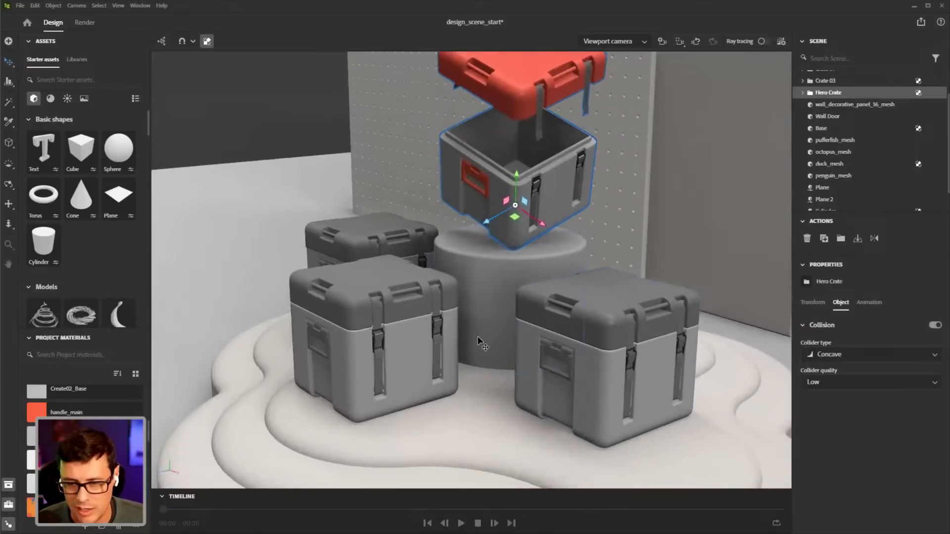
{"action": "right_click_drag", "start_coordinate": [489, 329], "coordinate": [455, 297], "text": "alt"}
{"action": "middle_click_drag", "start_coordinate": [292, 332], "coordinate": [364, 307], "text": "alt"}
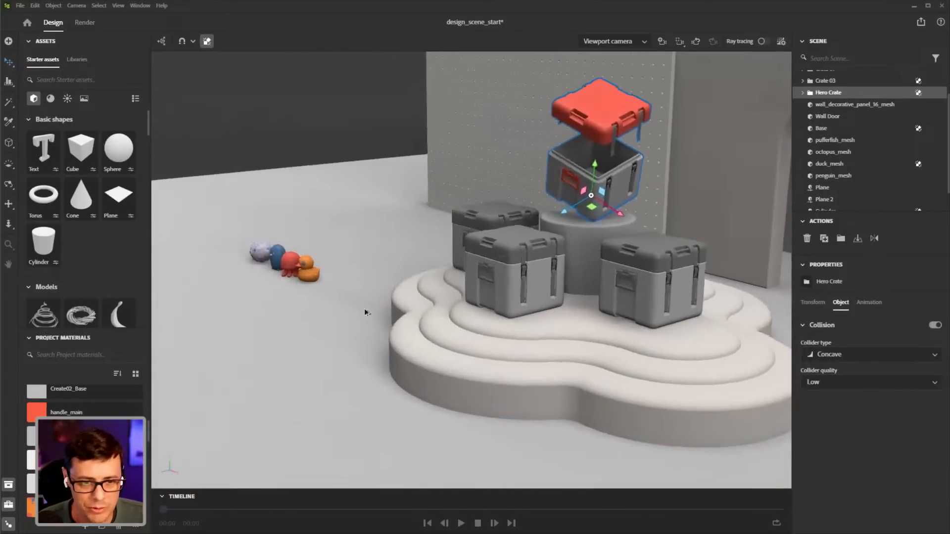
Turn on collision for the octopus and place it on the lid of the front crate
{"action": "left_click_drag", "start_coordinate": [364, 308], "coordinate": [441, 292], "text": "alt"}
{"action": "middle_click_drag", "start_coordinate": [257, 327], "coordinate": [396, 317], "text": "alt"}
{"action": "right_click_drag", "start_coordinate": [396, 316], "coordinate": [379, 321], "text": "alt"}
{"action": "left_click", "coordinate": [262, 307]}
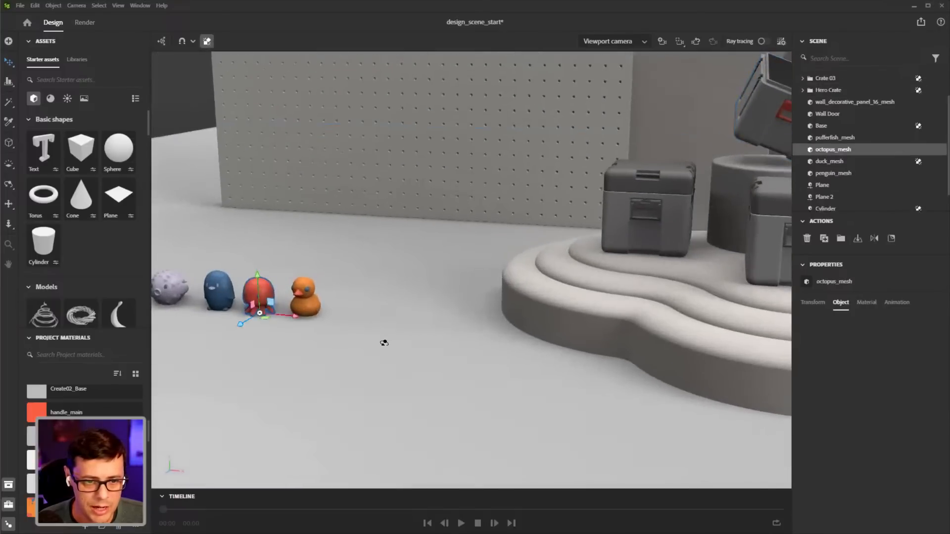
{"action": "middle_click_drag", "start_coordinate": [385, 339], "coordinate": [371, 338], "text": "alt"}
{"action": "right_click_drag", "start_coordinate": [370, 337], "coordinate": [500, 336], "text": "alt"}
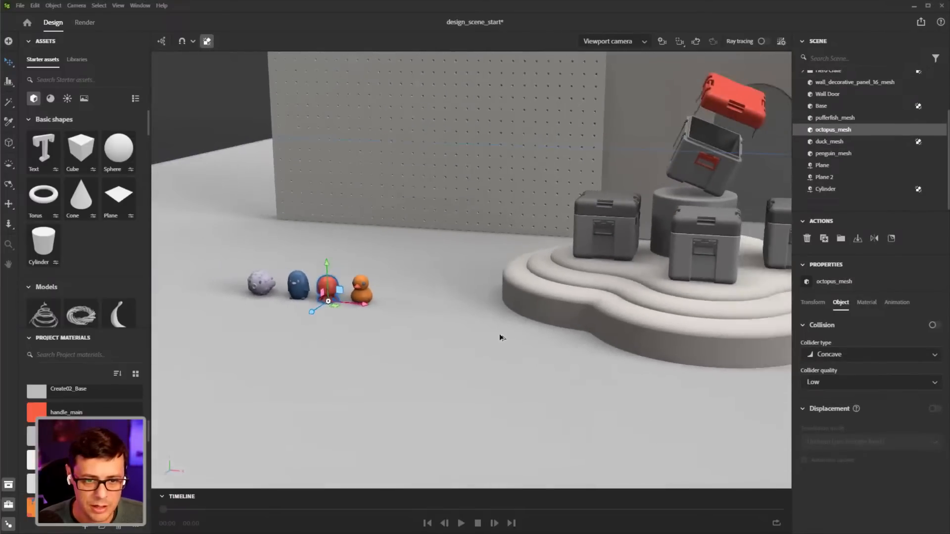
{"action": "middle_click_drag", "start_coordinate": [574, 347], "coordinate": [506, 351], "text": "alt"}
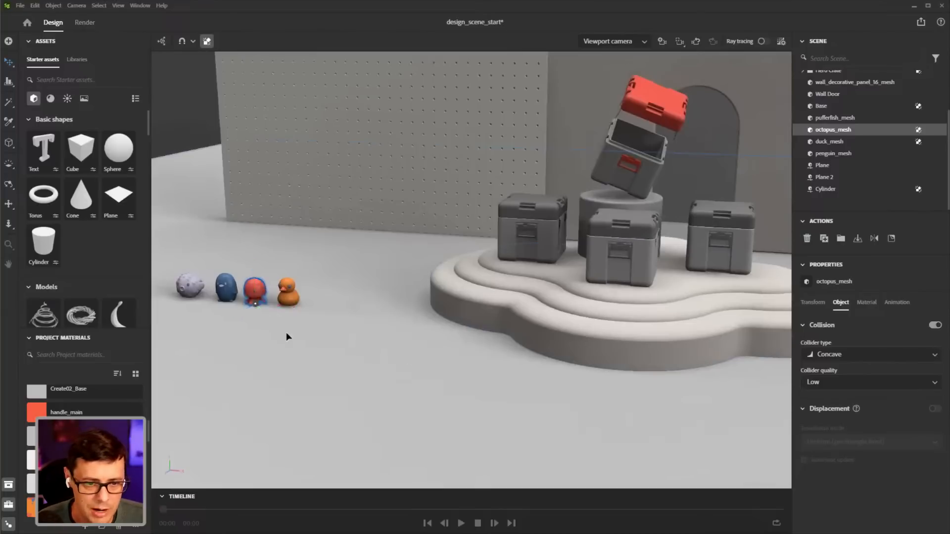
{"action": "left_click_drag", "start_coordinate": [286, 337], "coordinate": [626, 218]}
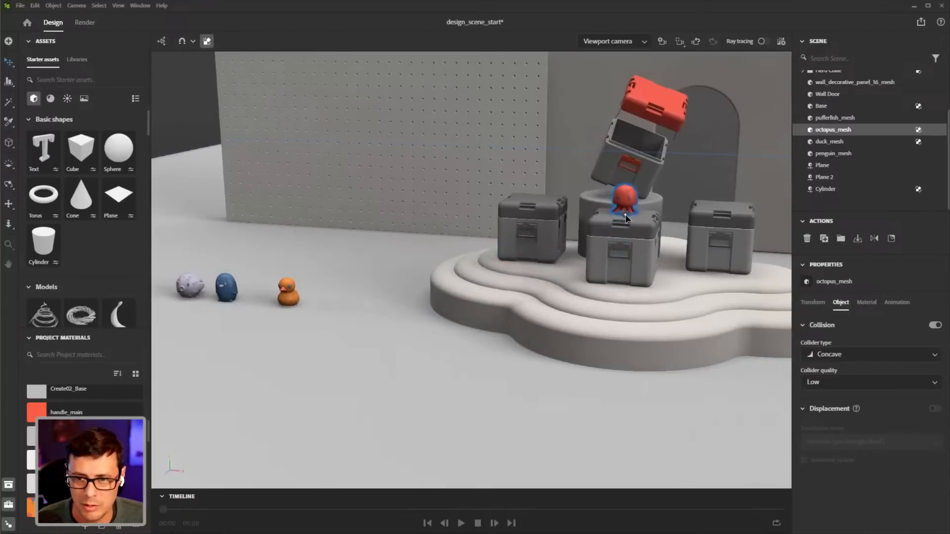
Place the duck on the Base, against the outer side of the crate farthest from the toys
{"action": "scroll", "coordinate": [685, 299], "scroll_direction": "up", "scroll_amount": 3}
{"action": "middle_click_drag", "start_coordinate": [686, 298], "coordinate": [572, 357]}
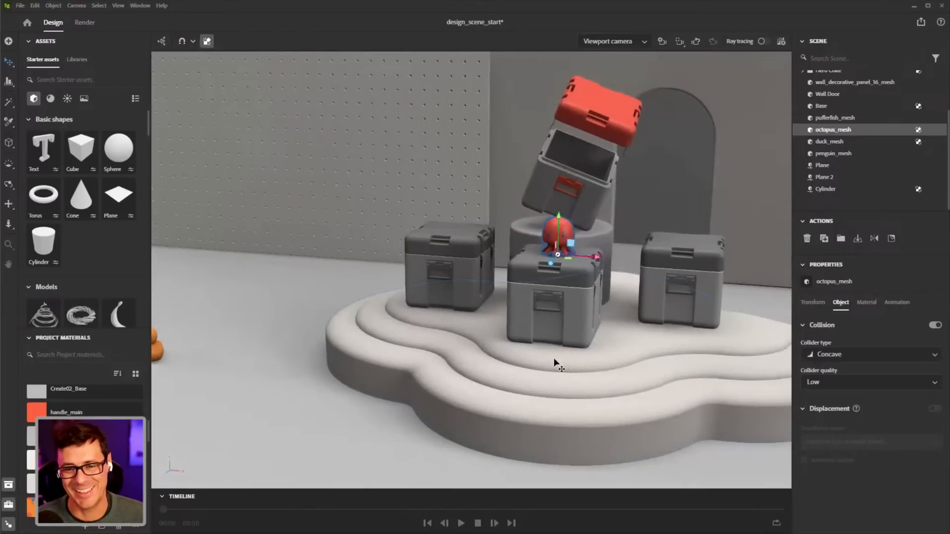
{"action": "mouse_move", "coordinate": [494, 342]}
{"action": "middle_mouse_down"}
{"action": "mouse_move", "coordinate": [499, 333]}
{"action": "mouse_move", "coordinate": [486, 338]}
{"action": "middle_mouse_up"}
{"action": "scroll", "coordinate": [500, 338], "scroll_direction": "down", "scroll_amount": 2}
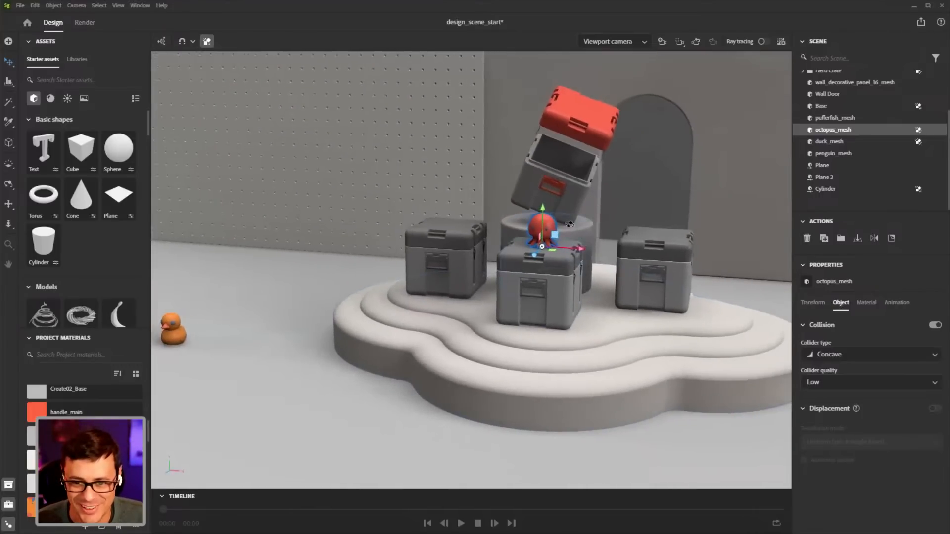
{"action": "scroll", "coordinate": [570, 224], "scroll_direction": "up", "scroll_amount": 2}
{"action": "middle_click_drag", "start_coordinate": [576, 225], "coordinate": [624, 209]}
{"action": "scroll", "coordinate": [585, 215], "scroll_direction": "down", "scroll_amount": 2}
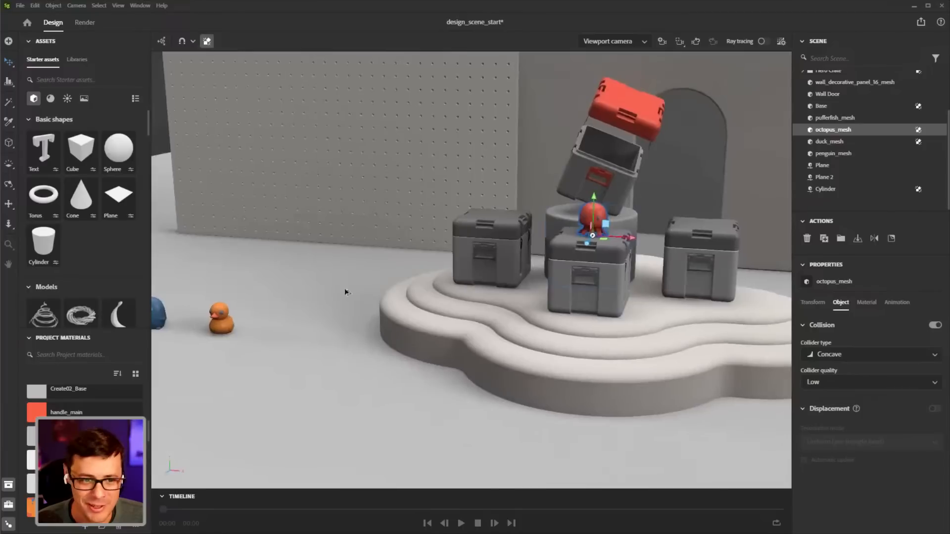
{"action": "left_click", "coordinate": [224, 328]}
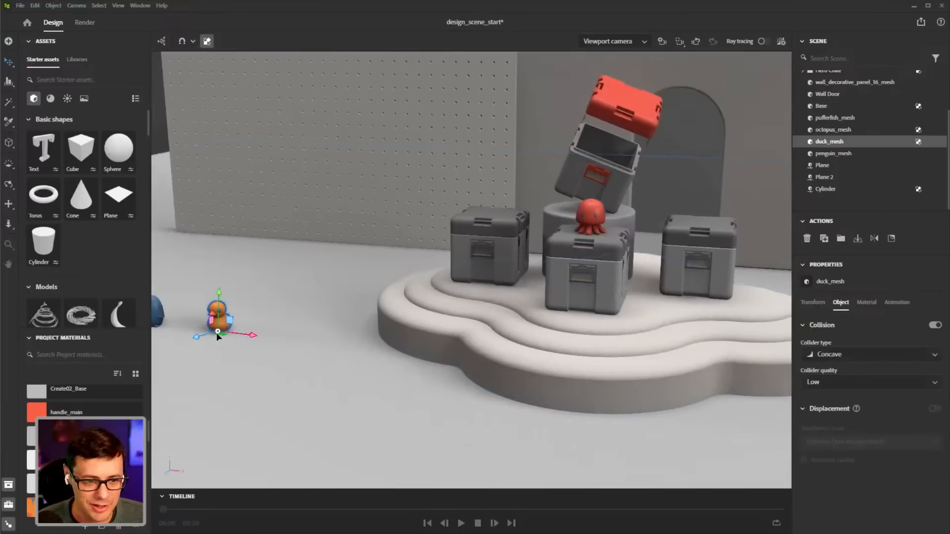
{"action": "left_click_drag", "start_coordinate": [216, 335], "coordinate": [753, 305]}
Turn on collision for the penguin and place it on the Base beside the outer side of Crate 03
{"action": "middle_click_drag", "start_coordinate": [253, 352], "coordinate": [305, 353]}
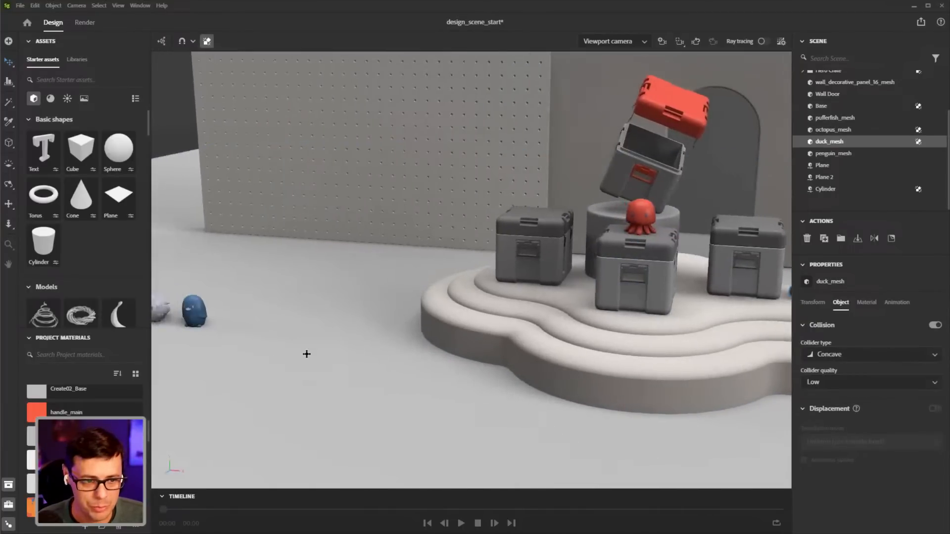
{"action": "left_click", "coordinate": [197, 320]}
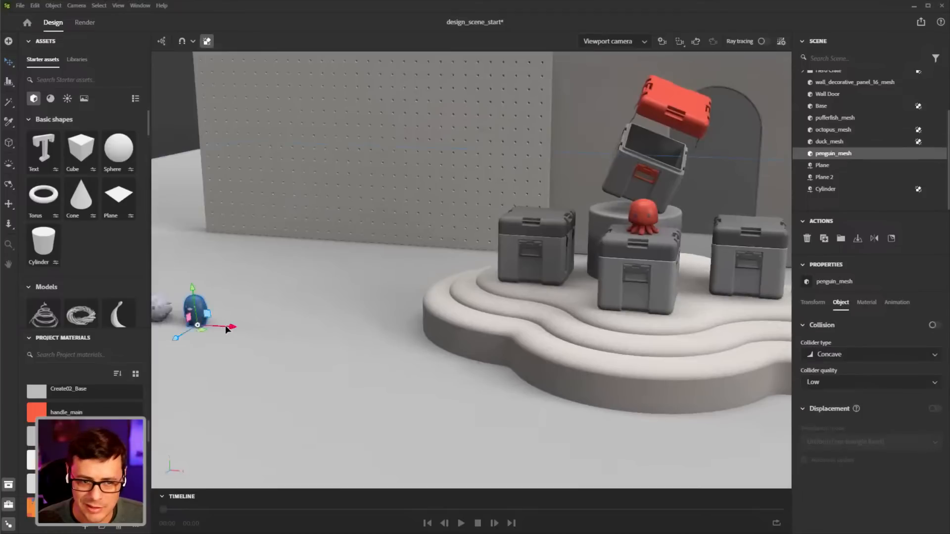
{"action": "left_click_drag", "start_coordinate": [223, 323], "coordinate": [306, 342]}
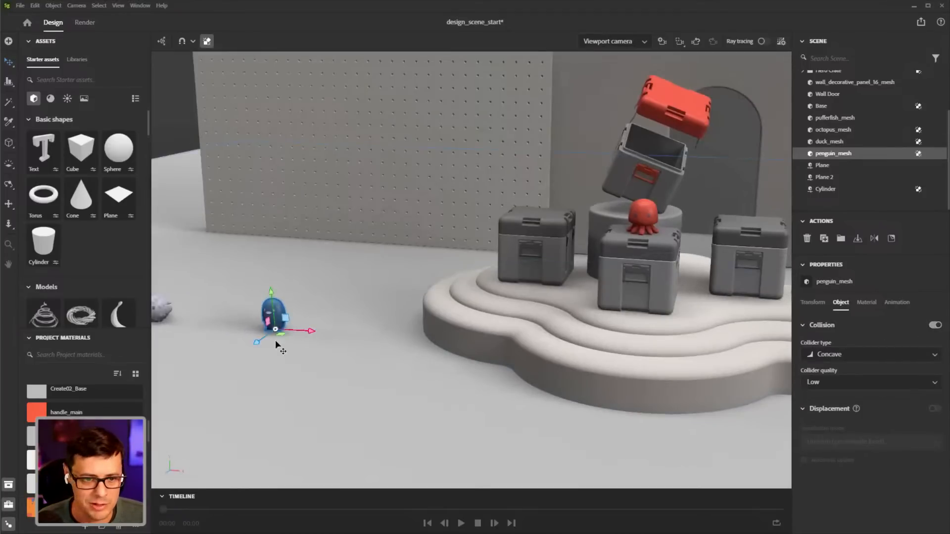
{"action": "left_click_drag", "start_coordinate": [371, 363], "coordinate": [486, 281]}
Nudge Crate 03 slightly away from the penguin along its X axis and turn off the crate's collision
{"action": "left_click", "coordinate": [552, 253]}
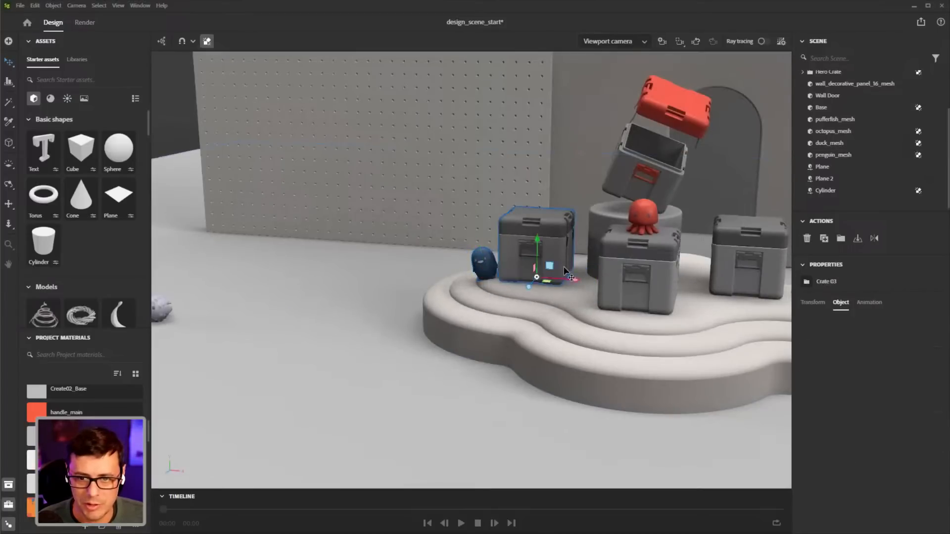
{"action": "left_click_drag", "start_coordinate": [578, 280], "coordinate": [583, 280]}
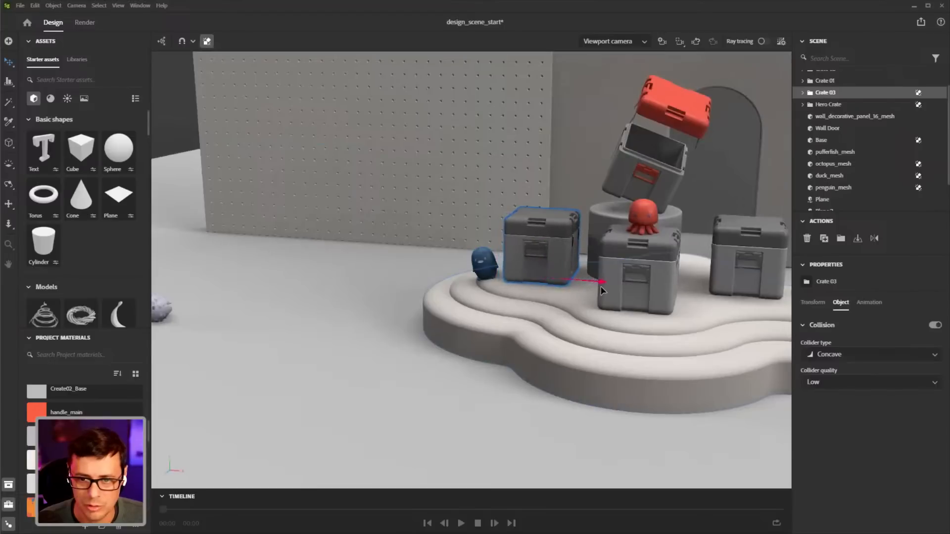
{"action": "middle_click_drag", "start_coordinate": [601, 286], "coordinate": [537, 312]}
{"action": "scroll", "coordinate": [604, 302], "scroll_direction": "up", "scroll_amount": 3}
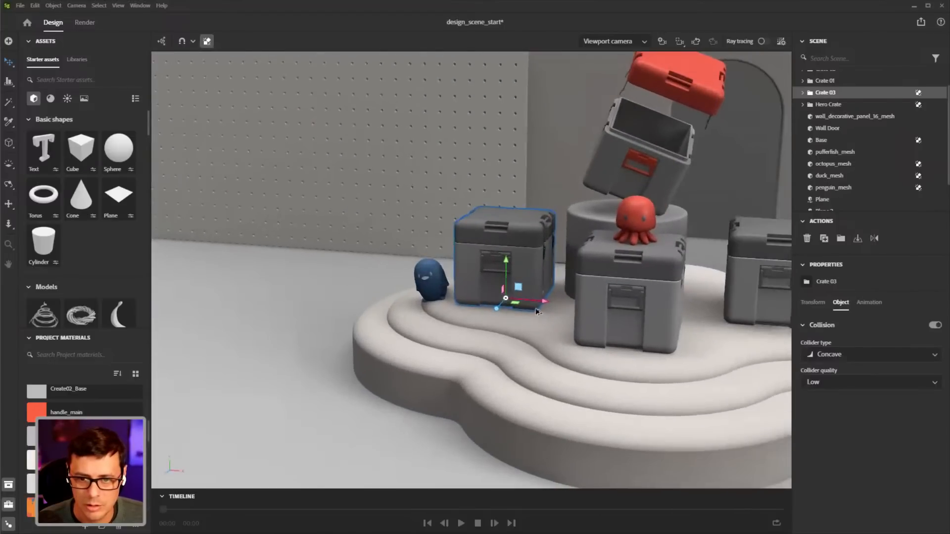
{"action": "left_click_drag", "start_coordinate": [575, 307], "coordinate": [505, 295]}
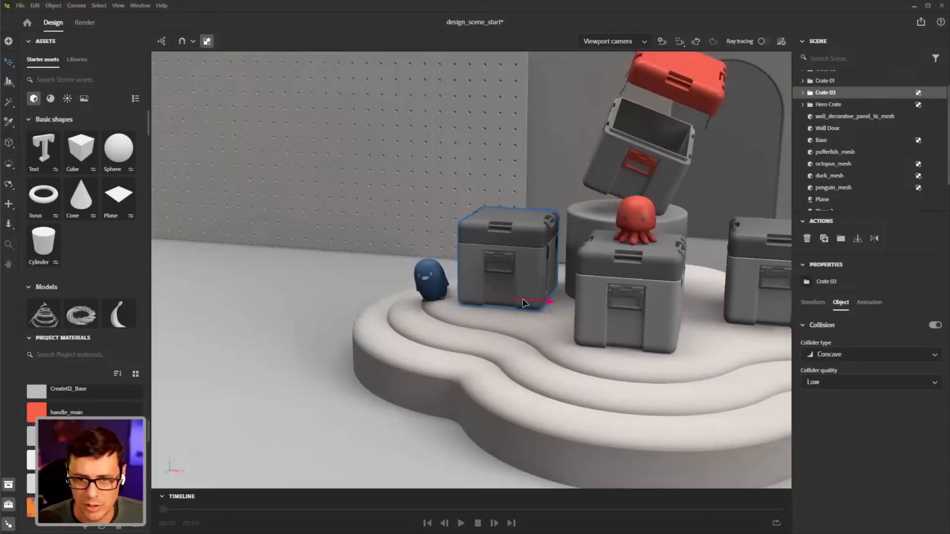
{"action": "left_click_drag", "start_coordinate": [610, 310], "coordinate": [547, 302]}
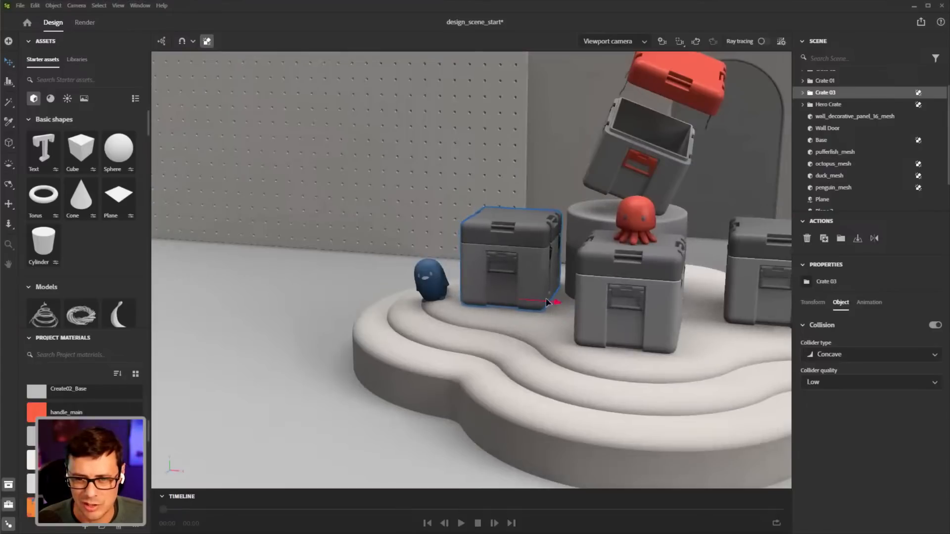
{"action": "middle_click_drag", "start_coordinate": [523, 300], "coordinate": [503, 297]}
{"action": "scroll", "coordinate": [500, 297], "scroll_direction": "up", "scroll_amount": 2}
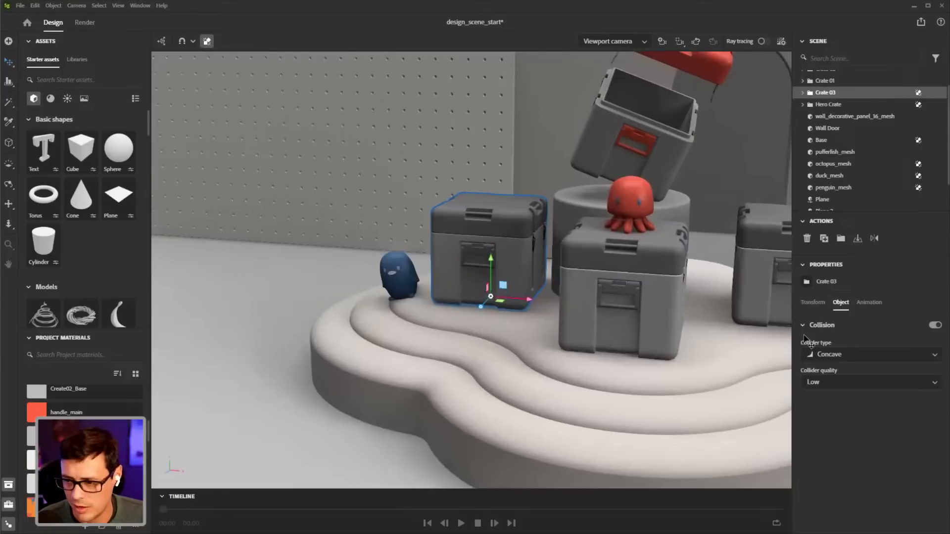
{"action": "left_click_drag", "start_coordinate": [525, 303], "coordinate": [528, 304]}
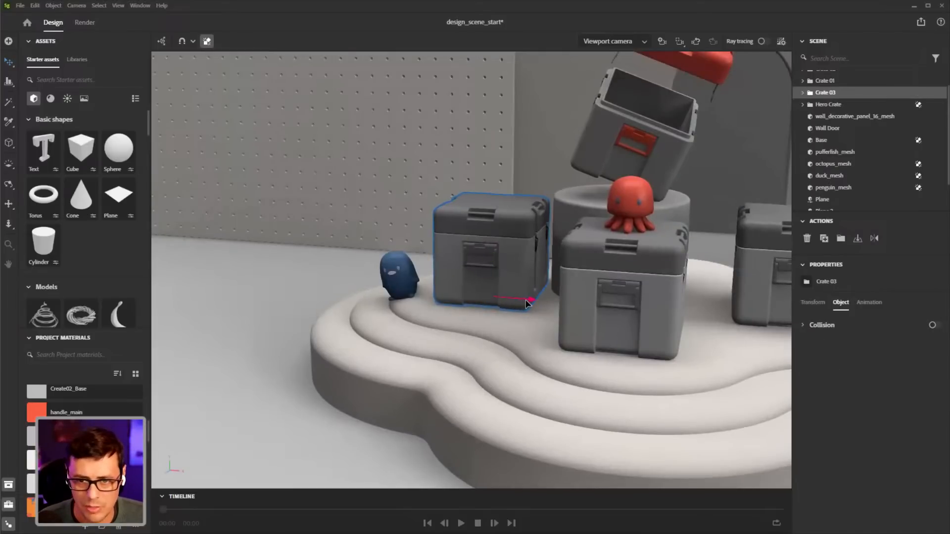
Reposition the penguin so it stands upright on the Base, close to the side of Crate 03
{"action": "left_click", "coordinate": [400, 296]}
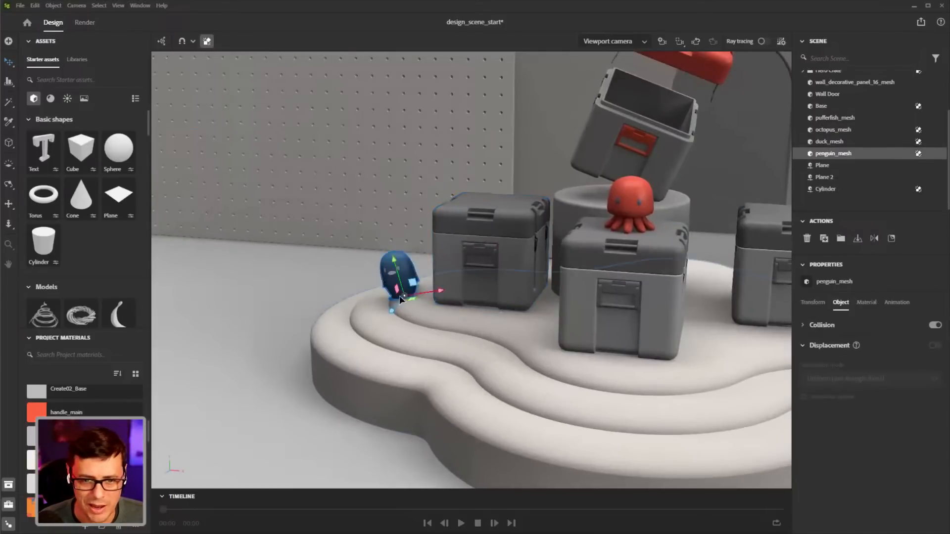
{"action": "mouse_move", "coordinate": [410, 298]}
{"action": "left_mouse_down"}
{"action": "mouse_move", "coordinate": [418, 309]}
{"action": "mouse_move", "coordinate": [413, 290]}
{"action": "left_mouse_up"}
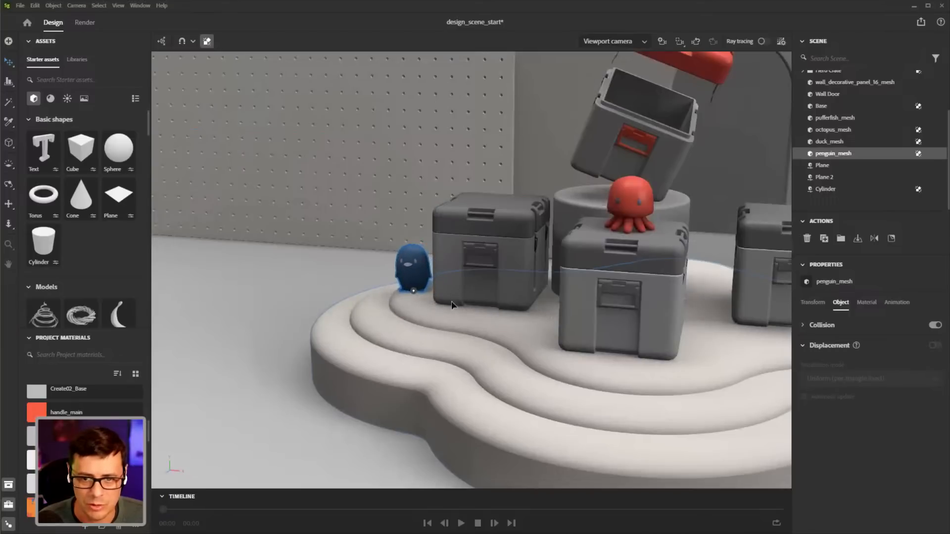
{"action": "scroll", "coordinate": [519, 318], "scroll_direction": "down", "scroll_amount": 10}
{"action": "scroll", "coordinate": [507, 299], "scroll_direction": "down", "scroll_amount": 1}
{"action": "middle_click_drag", "start_coordinate": [506, 299], "coordinate": [557, 298]}
Turn on collision for the pufferfish and place it on the Base between Crate 03 and the front crate
{"action": "left_click", "coordinate": [211, 280]}
{"action": "left_click", "coordinate": [931, 326]}
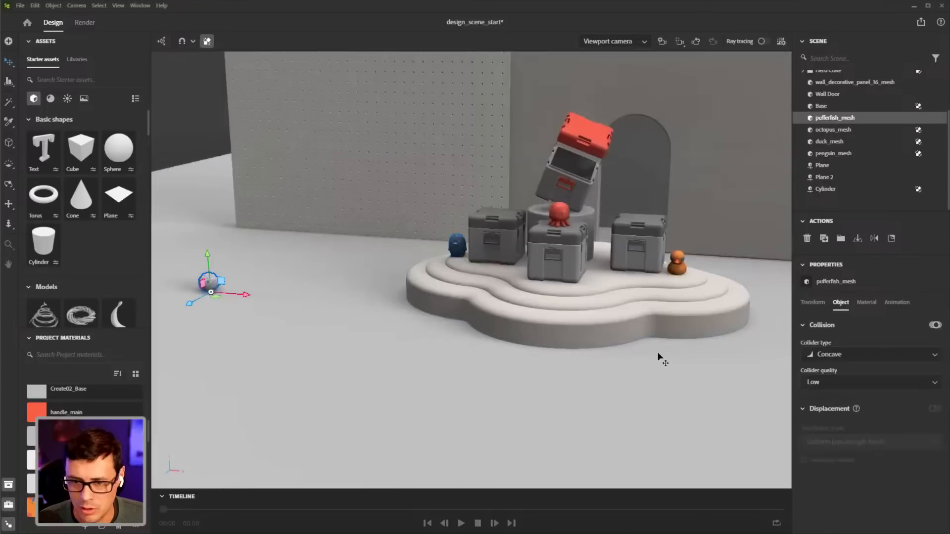
{"action": "left_click_drag", "start_coordinate": [213, 294], "coordinate": [473, 273]}
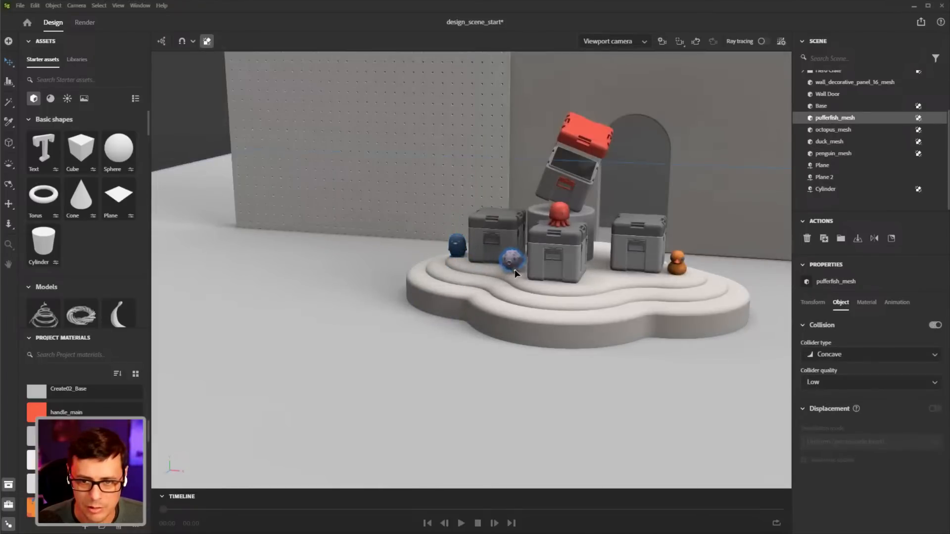
Examine the arrangement of crates and toys on the Base from different angles and distances
{"action": "right_click_drag", "start_coordinate": [612, 290], "coordinate": [615, 316]}
{"action": "scroll", "coordinate": [615, 316], "scroll_direction": "up", "scroll_amount": 4}
{"action": "middle_click_drag", "start_coordinate": [615, 316], "coordinate": [422, 388]}
{"action": "scroll", "coordinate": [422, 388], "scroll_direction": "down", "scroll_amount": 1}
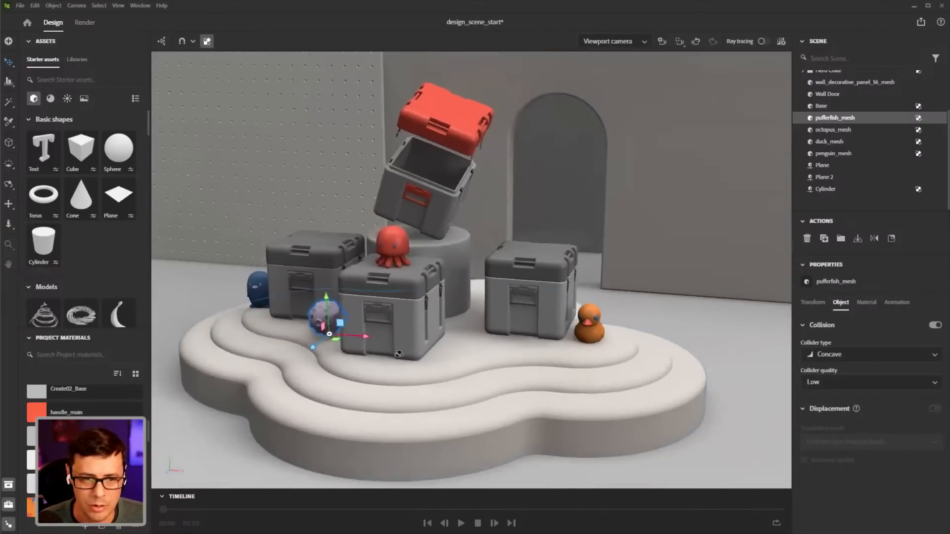
{"action": "right_click_drag", "start_coordinate": [420, 386], "coordinate": [383, 369]}
{"action": "scroll", "coordinate": [395, 365], "scroll_direction": "down", "scroll_amount": 1}
{"action": "middle_click_drag", "start_coordinate": [434, 350], "coordinate": [462, 358]}
{"action": "scroll", "coordinate": [462, 357], "scroll_direction": "down", "scroll_amount": 1}
{"action": "scroll", "coordinate": [463, 357], "scroll_direction": "down", "scroll_amount": 2}
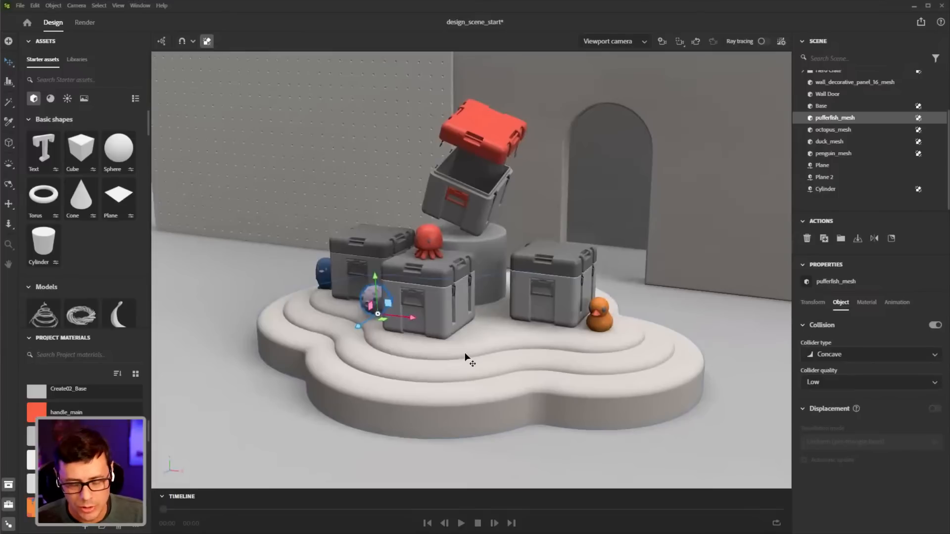
{"action": "scroll", "coordinate": [482, 272], "scroll_direction": "up", "scroll_amount": 2}
{"action": "middle_click_drag", "start_coordinate": [448, 277], "coordinate": [475, 295]}
{"action": "right_click_drag", "start_coordinate": [467, 296], "coordinate": [478, 280]}
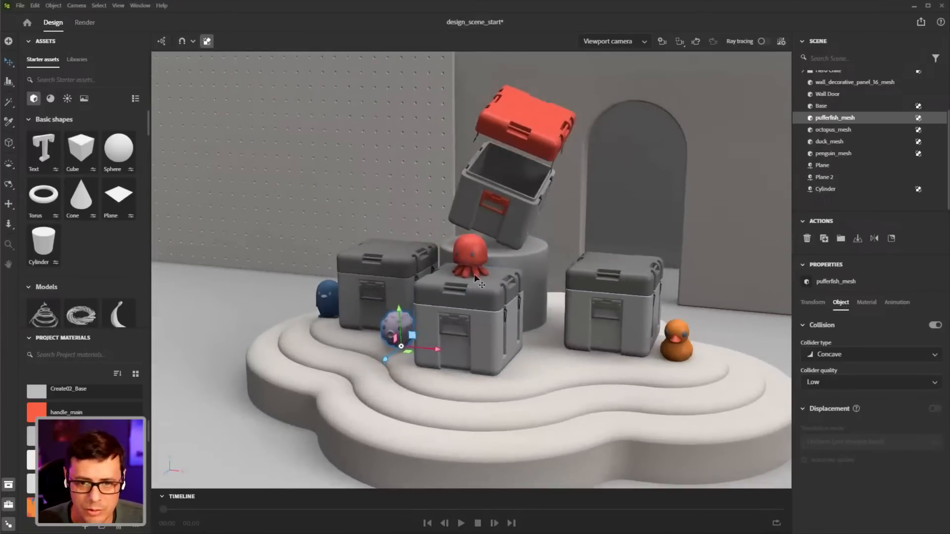
Duplicate the octopus on the front crate and raise the copy to the height of the Hero Crate's opening
{"action": "left_click", "coordinate": [473, 254]}
{"action": "scroll", "coordinate": [488, 262], "scroll_direction": "up", "scroll_amount": 3}
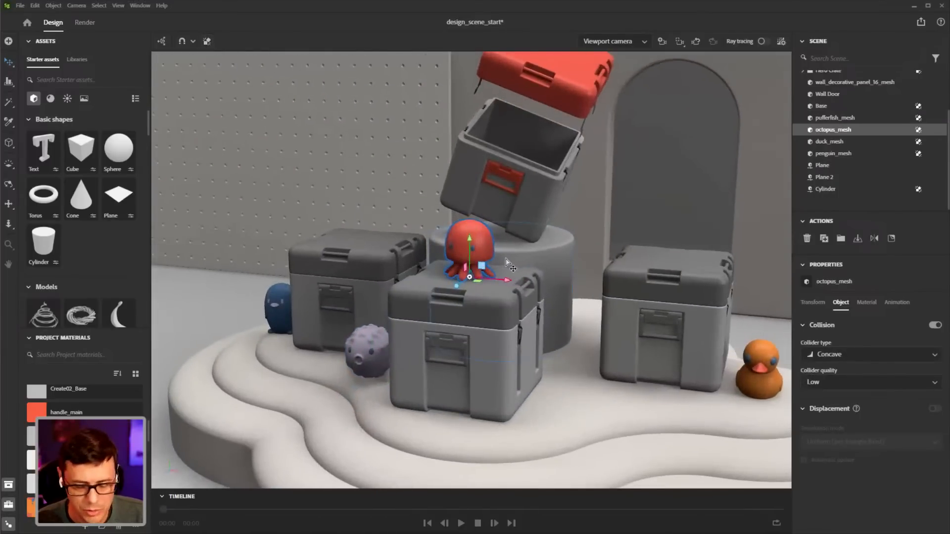
{"action": "key", "text": "ctrl+d"}
{"action": "left_click_drag", "start_coordinate": [468, 228], "coordinate": [465, 96]}
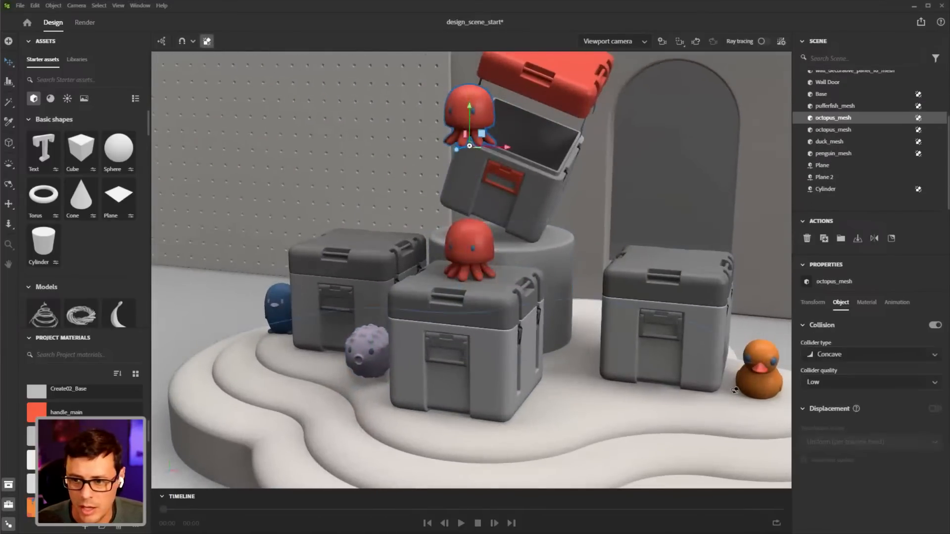
Duplicate the duck, raise the copy to the height of the Hero Crate, and shift it across to the open crate
{"action": "left_click", "coordinate": [742, 389]}
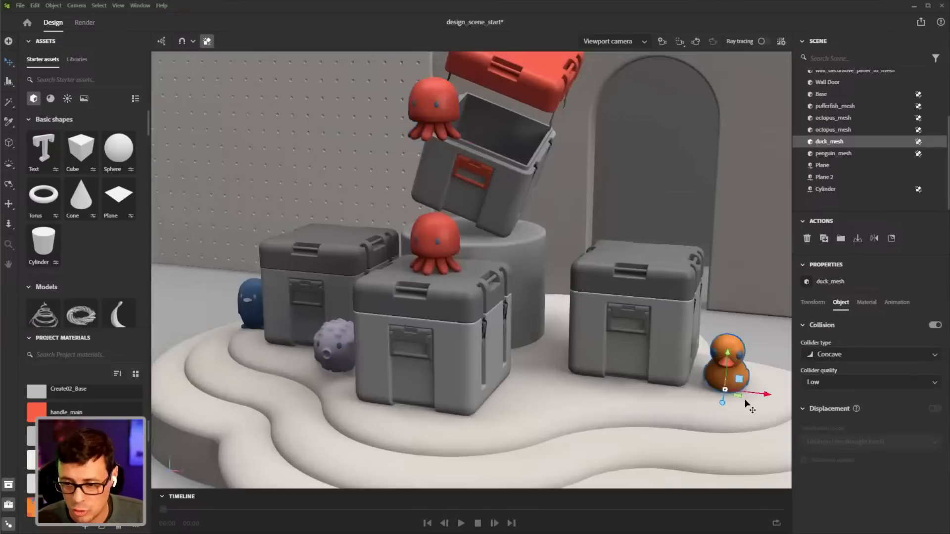
{"action": "left_click", "coordinate": [32, 9]}
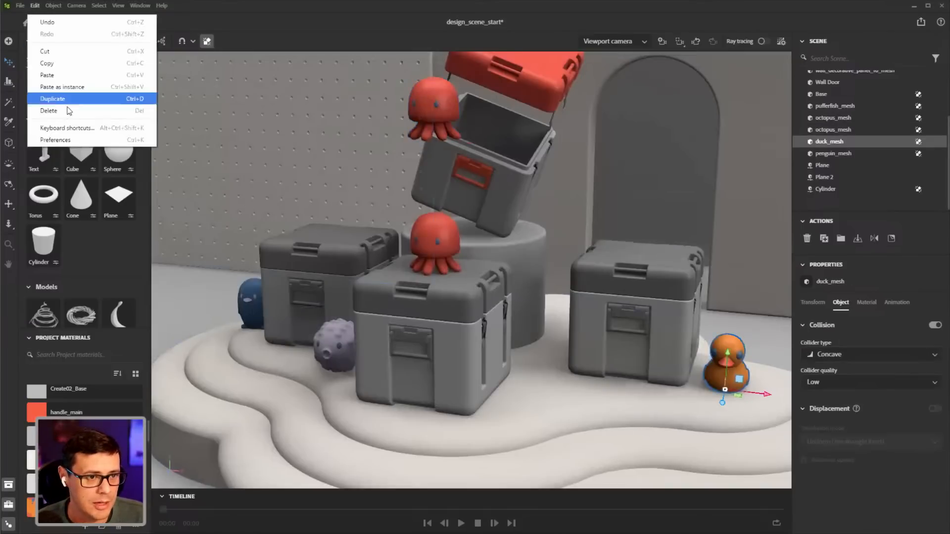
{"action": "left_click", "coordinate": [432, 40]}
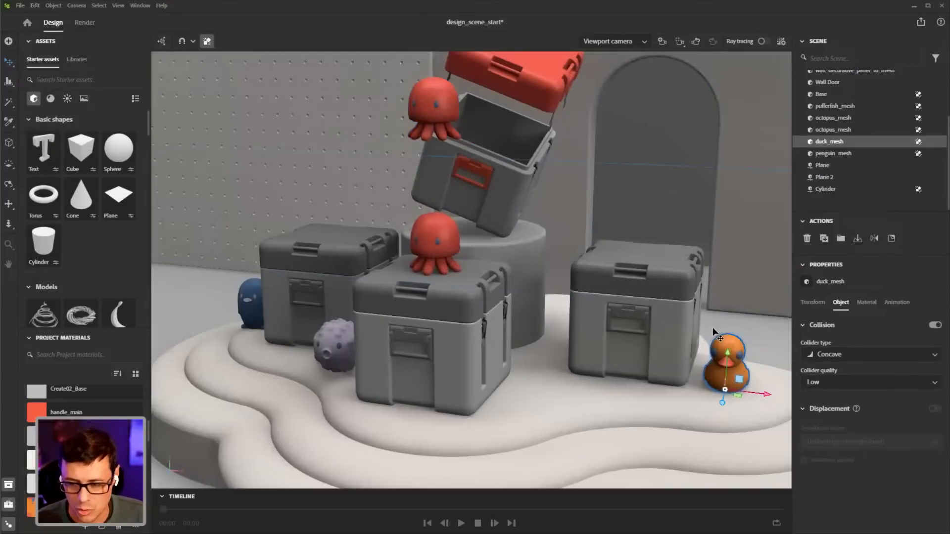
{"action": "key", "text": "ctrl+d"}
{"action": "left_click_drag", "start_coordinate": [746, 352], "coordinate": [695, 126]}
{"action": "middle_click_drag", "start_coordinate": [655, 182], "coordinate": [629, 226]}
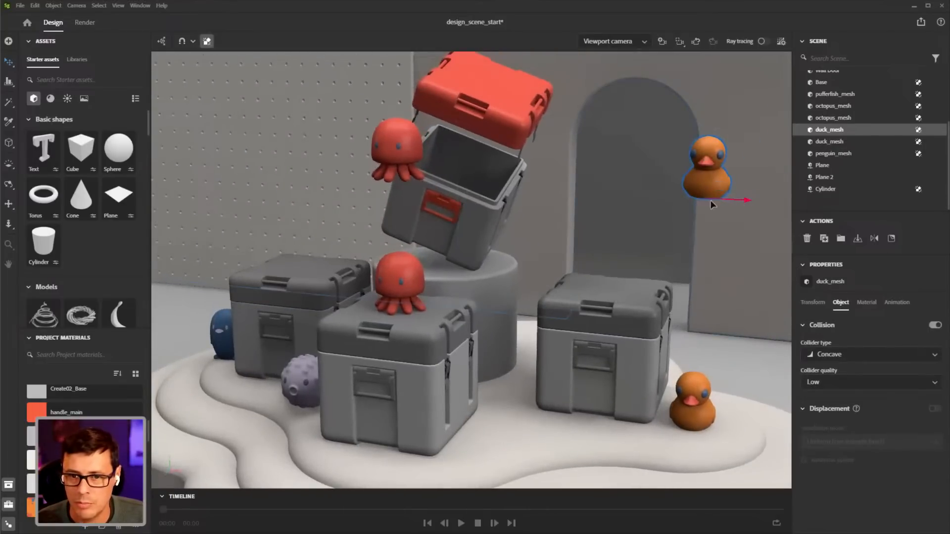
{"action": "left_click_drag", "start_coordinate": [711, 200], "coordinate": [488, 190]}
Adjust the duck copy's depth and height so it floats in front of the Hero Crate beside the raised octopus
{"action": "right_click_drag", "start_coordinate": [488, 191], "coordinate": [453, 228]}
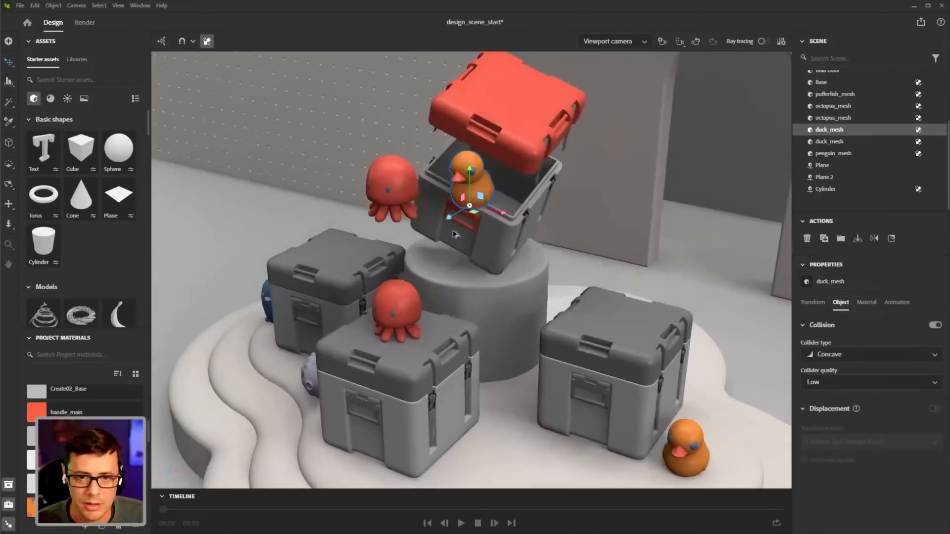
{"action": "left_click_drag", "start_coordinate": [446, 221], "coordinate": [471, 241]}
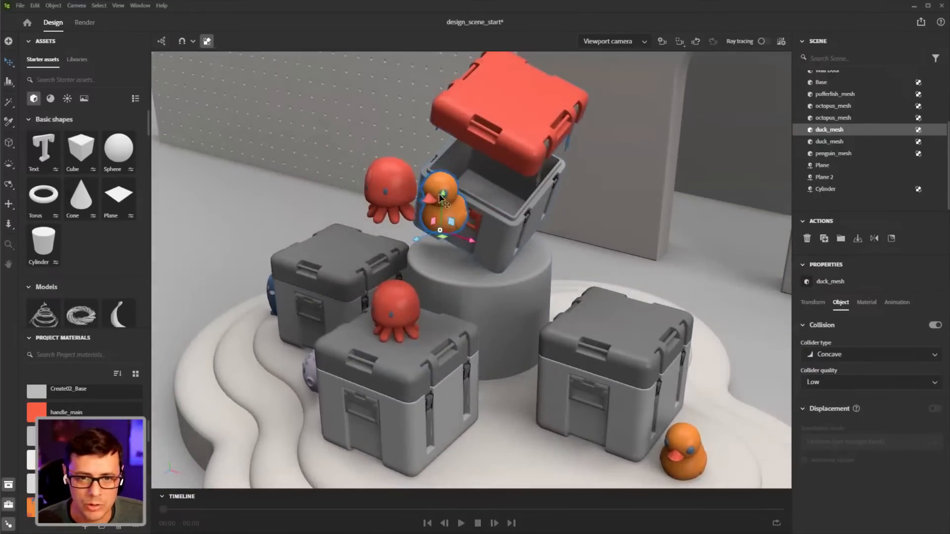
{"action": "right_click_drag", "start_coordinate": [439, 265], "coordinate": [465, 235]}
{"action": "left_click_drag", "start_coordinate": [474, 231], "coordinate": [494, 233]}
{"action": "right_click_drag", "start_coordinate": [429, 263], "coordinate": [405, 289]}
{"action": "left_click_drag", "start_coordinate": [439, 234], "coordinate": [424, 244]}
{"action": "left_click_drag", "start_coordinate": [445, 194], "coordinate": [444, 184]}
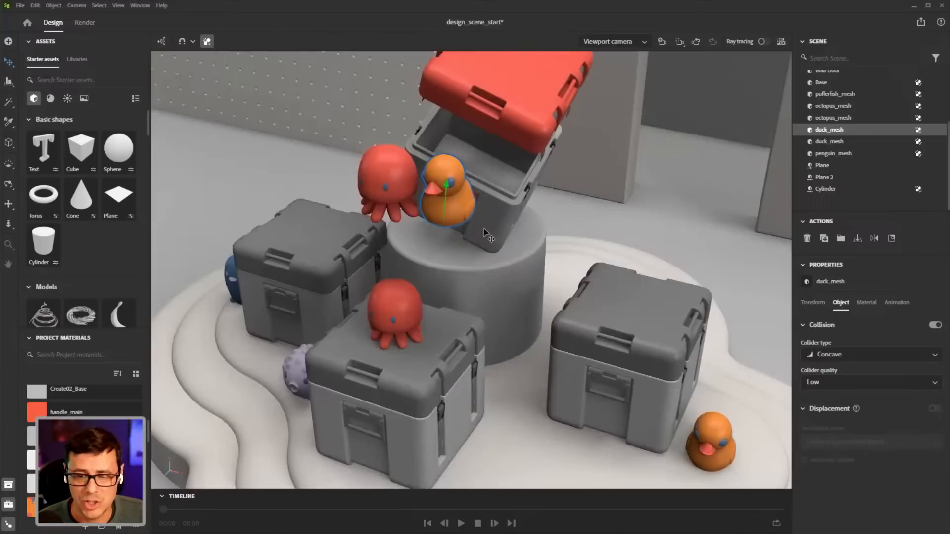
{"action": "left_click_drag", "start_coordinate": [479, 237], "coordinate": [485, 241]}
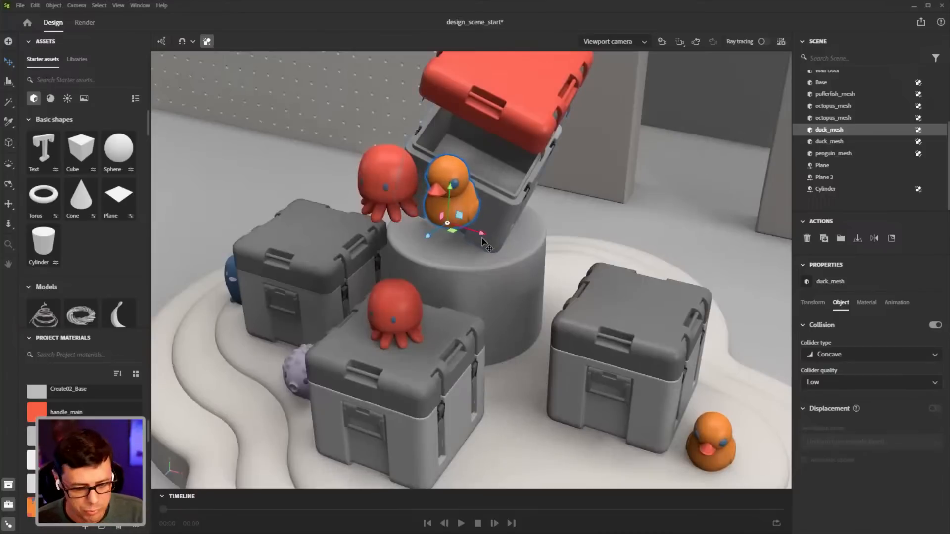
Raise the duck copy slightly and shift it along X to the Hero Crate's opening, clear of the floating octopus
{"action": "scroll", "coordinate": [473, 235], "scroll_direction": "up", "scroll_amount": 2}
{"action": "mouse_move", "coordinate": [471, 216]}
{"action": "right_mouse_down"}
{"action": "mouse_move", "coordinate": [473, 234]}
{"action": "mouse_move", "coordinate": [487, 217]}
{"action": "right_mouse_up"}
{"action": "left_click_drag", "start_coordinate": [479, 182], "coordinate": [479, 177]}
{"action": "scroll", "coordinate": [483, 203], "scroll_direction": "down", "scroll_amount": 2}
{"action": "right_click_drag", "start_coordinate": [483, 203], "coordinate": [503, 218]}
{"action": "left_click_drag", "start_coordinate": [493, 243], "coordinate": [540, 240]}
{"action": "middle_click_drag", "start_coordinate": [454, 236], "coordinate": [492, 244]}
Duplicate the penguin, raise the copy, and shift it across to the side of the Hero Crate beneath the floating octopus
{"action": "left_click", "coordinate": [267, 364]}
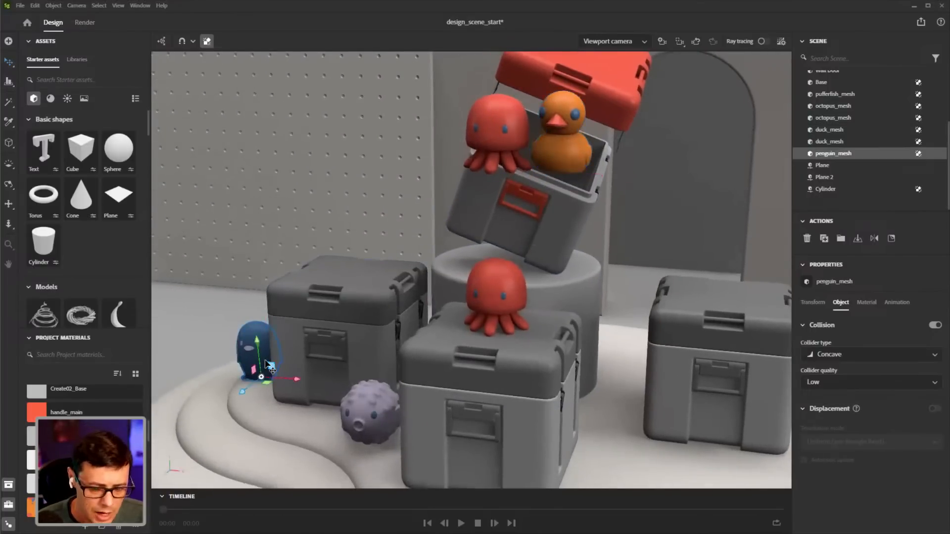
{"action": "key", "text": "ctrl+d"}
{"action": "left_click_drag", "start_coordinate": [256, 341], "coordinate": [249, 170]}
{"action": "left_click_drag", "start_coordinate": [280, 214], "coordinate": [479, 226]}
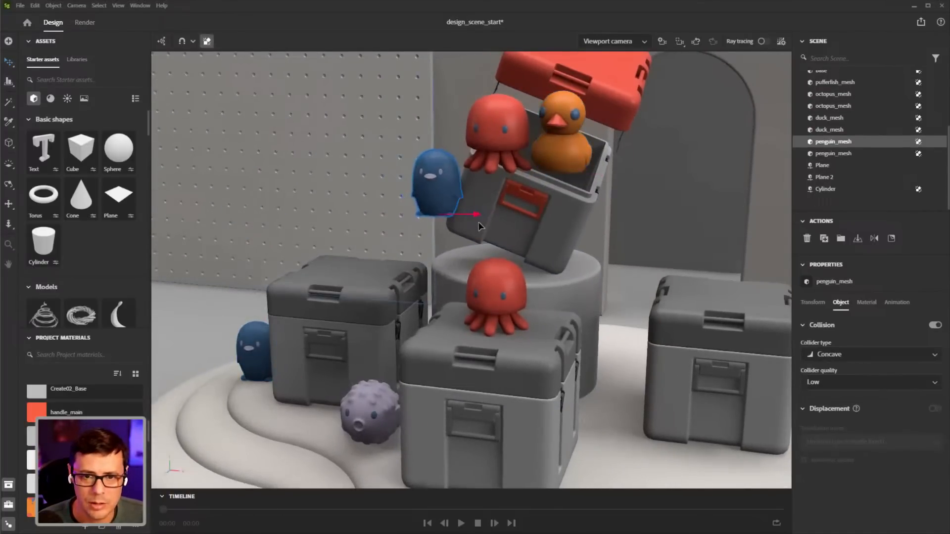
Raise the floating penguin and try to move it toward the open hero crate
{"action": "left_click_drag", "start_coordinate": [436, 186], "coordinate": [436, 130]}
{"action": "right_click_drag", "start_coordinate": [460, 124], "coordinate": [510, 175]}
{"action": "left_click_drag", "start_coordinate": [350, 129], "coordinate": [468, 191]}
{"action": "right_click_drag", "start_coordinate": [468, 190], "coordinate": [517, 170]}
Select the main_mesh inside the Hero Crate group and turn on its collision
{"action": "left_click", "coordinate": [597, 194]}
{"action": "scroll", "coordinate": [529, 221], "scroll_direction": "up", "scroll_amount": 3}
{"action": "right_click_drag", "start_coordinate": [528, 218], "coordinate": [572, 179]}
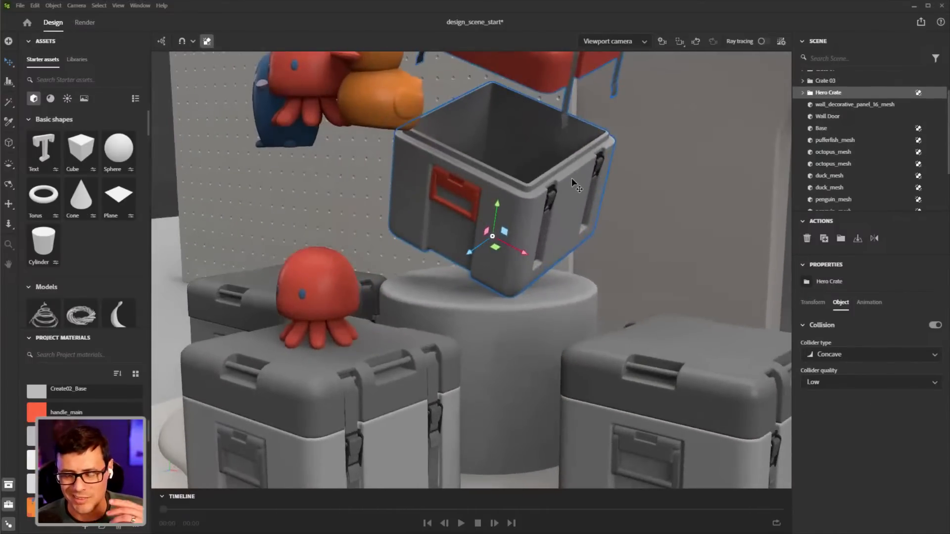
{"action": "middle_click_drag", "start_coordinate": [577, 205], "coordinate": [582, 269]}
{"action": "scroll", "coordinate": [530, 157], "scroll_direction": "down", "scroll_amount": 2}
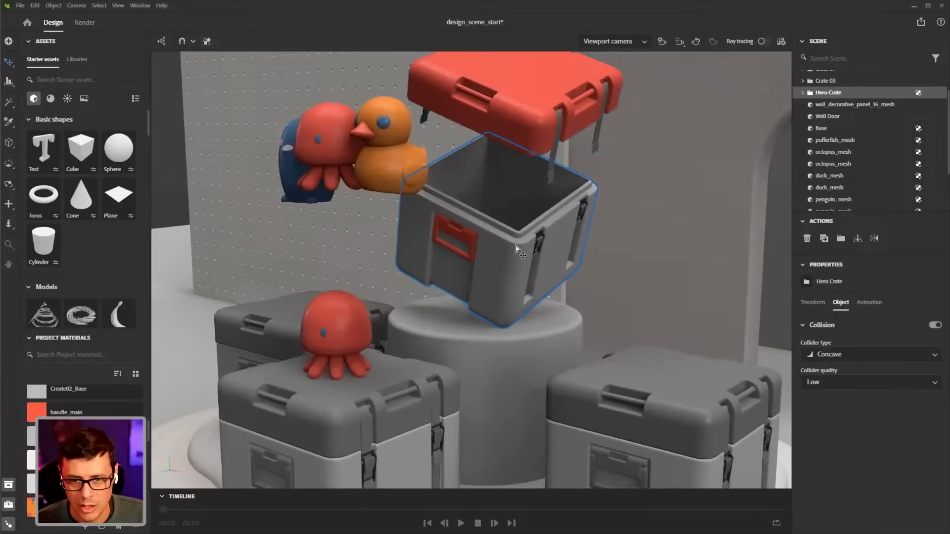
{"action": "double_click", "coordinate": [517, 250]}
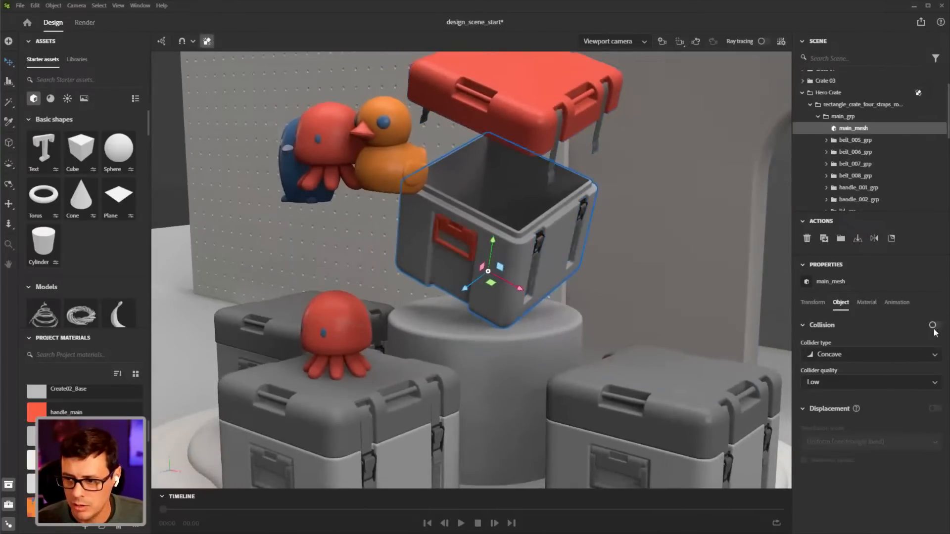
{"action": "right_click_drag", "start_coordinate": [547, 281], "coordinate": [408, 254]}
Move the floating duck with collisions active around the hero crate and into its open interior
{"action": "left_click", "coordinate": [406, 262]}
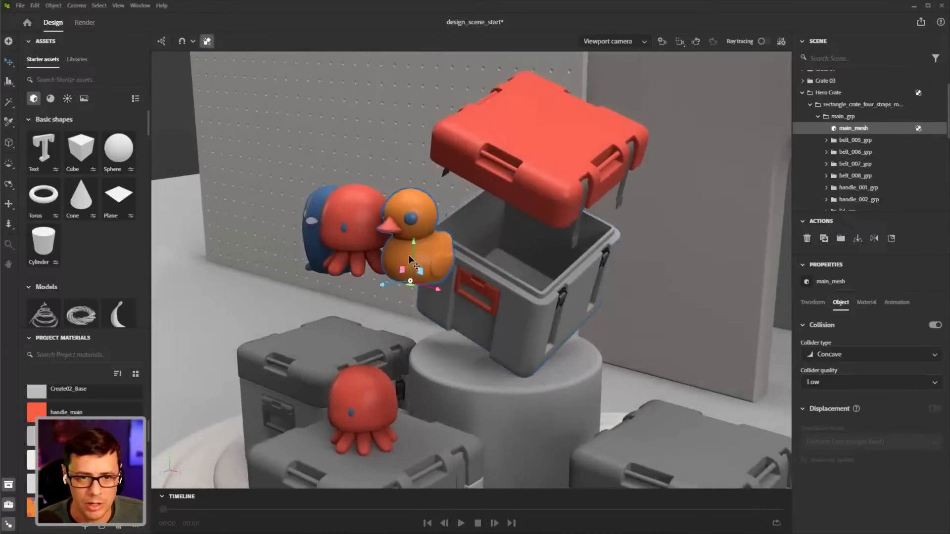
{"action": "left_click_drag", "start_coordinate": [409, 281], "coordinate": [497, 229]}
{"action": "middle_click_drag", "start_coordinate": [461, 271], "coordinate": [533, 304]}
{"action": "right_click_drag", "start_coordinate": [533, 303], "coordinate": [561, 283]}
{"action": "middle_click_drag", "start_coordinate": [562, 283], "coordinate": [473, 292]}
{"action": "left_click_drag", "start_coordinate": [460, 234], "coordinate": [626, 342]}
{"action": "middle_click_drag", "start_coordinate": [625, 338], "coordinate": [582, 324]}
{"action": "right_click_drag", "start_coordinate": [581, 324], "coordinate": [558, 293]}
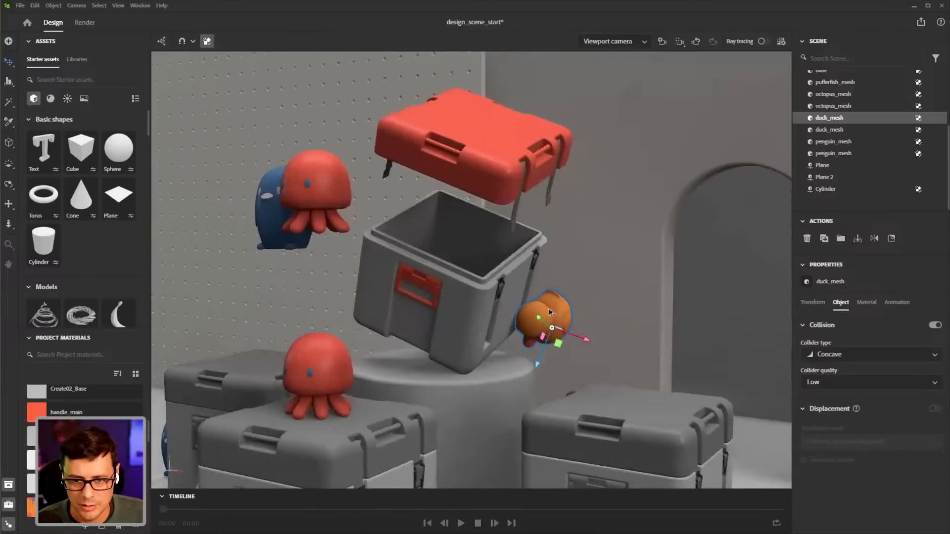
{"action": "left_click_drag", "start_coordinate": [551, 325], "coordinate": [499, 268]}
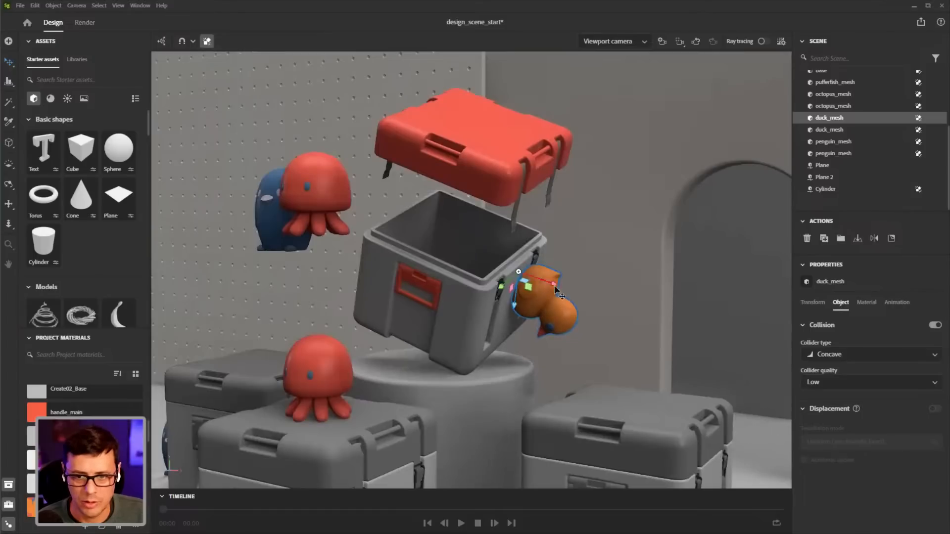
{"action": "left_click_drag", "start_coordinate": [519, 310], "coordinate": [466, 228]}
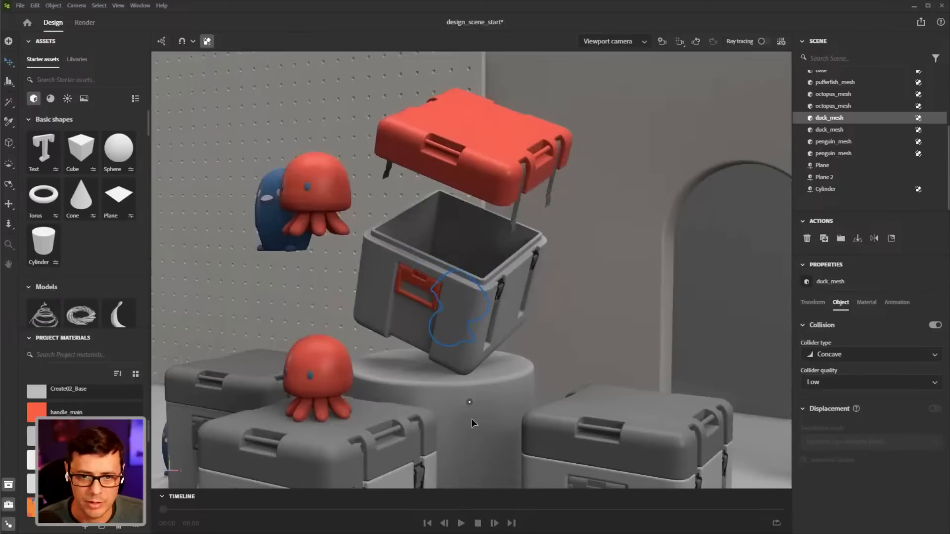
{"action": "left_click_drag", "start_coordinate": [472, 290], "coordinate": [490, 333], "text": "alt"}
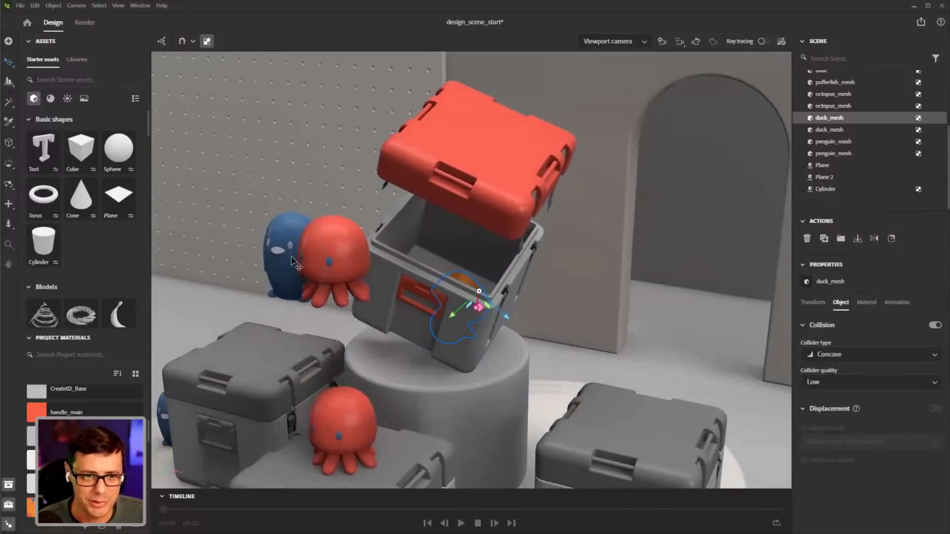
Move the floating penguin over the crate opening and lower it inside the hero crate
{"action": "left_click_drag", "start_coordinate": [292, 261], "coordinate": [425, 237]}
{"action": "right_click_drag", "start_coordinate": [425, 274], "coordinate": [432, 246]}
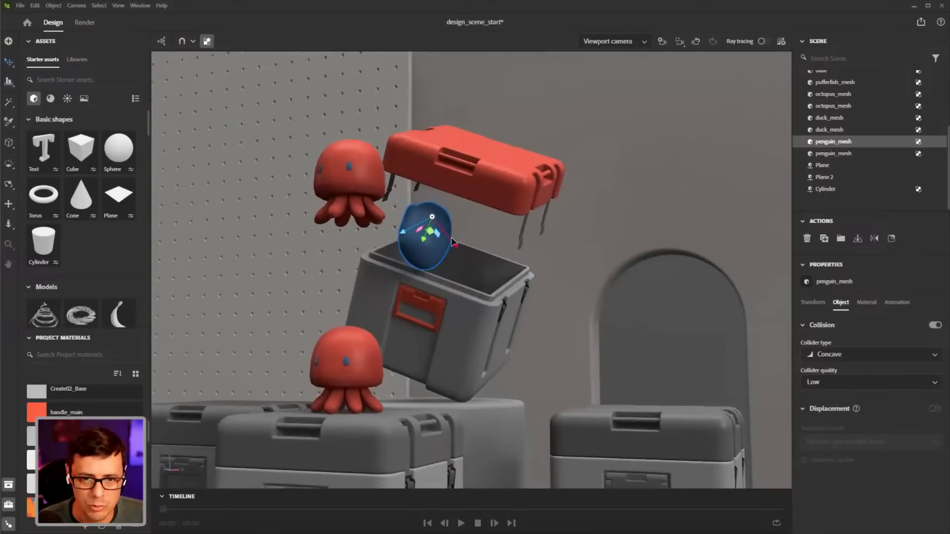
{"action": "left_click_drag", "start_coordinate": [452, 241], "coordinate": [442, 271]}
Move the floating octopus over the rim and into the open hero crate beside the penguin
{"action": "left_click", "coordinate": [365, 204]}
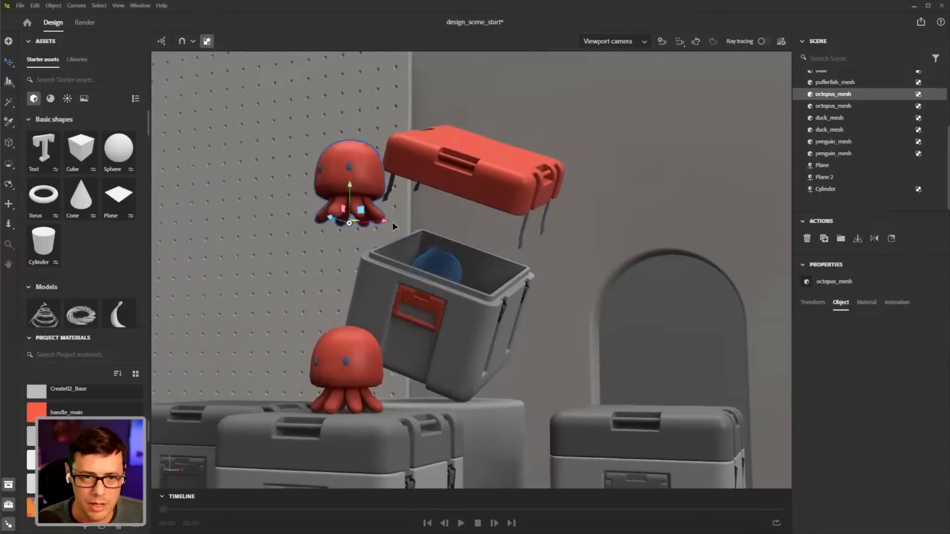
{"action": "right_click_drag", "start_coordinate": [393, 221], "coordinate": [352, 236]}
{"action": "left_click_drag", "start_coordinate": [372, 223], "coordinate": [390, 212]}
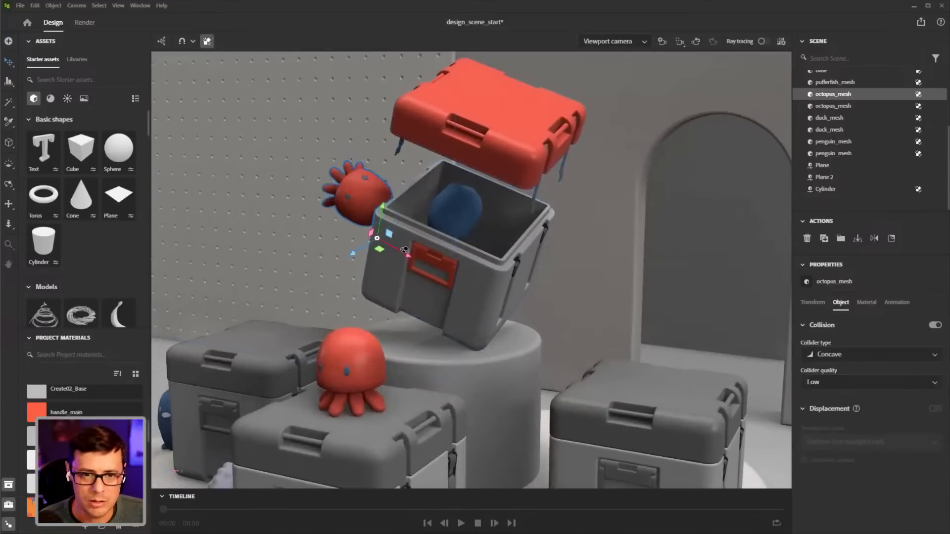
{"action": "right_click_drag", "start_coordinate": [372, 197], "coordinate": [380, 204]}
{"action": "left_click_drag", "start_coordinate": [379, 204], "coordinate": [471, 232]}
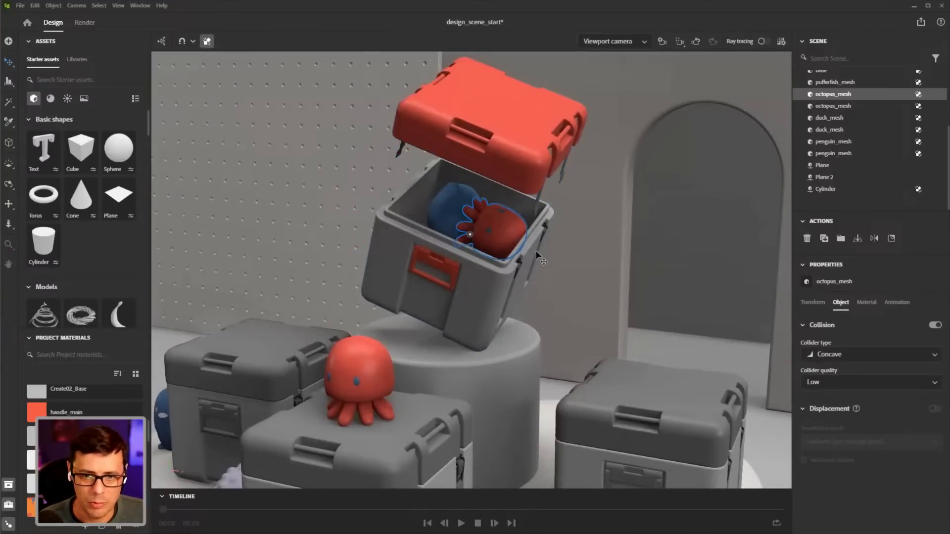
Rotate the octopus inside the hero crate upright so its head rises above the rim
{"action": "right_click_drag", "start_coordinate": [537, 251], "coordinate": [526, 236]}
{"action": "scroll", "coordinate": [526, 237], "scroll_direction": "up", "scroll_amount": 3}
{"action": "key", "text": "e"}
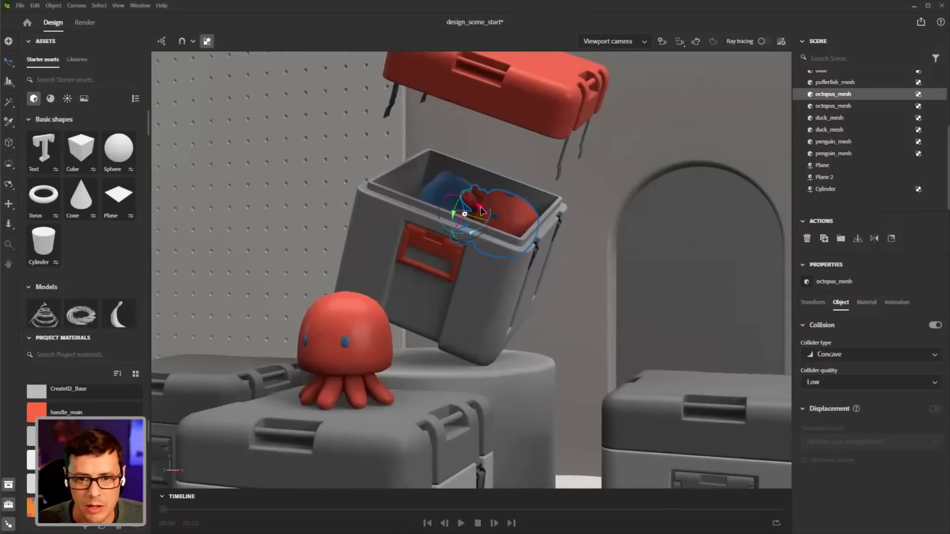
{"action": "left_click_drag", "start_coordinate": [481, 211], "coordinate": [529, 271]}
{"action": "left_click_drag", "start_coordinate": [517, 198], "coordinate": [443, 223]}
{"action": "key", "text": "w"}
{"action": "scroll", "coordinate": [455, 235], "scroll_direction": "down", "scroll_amount": 3}
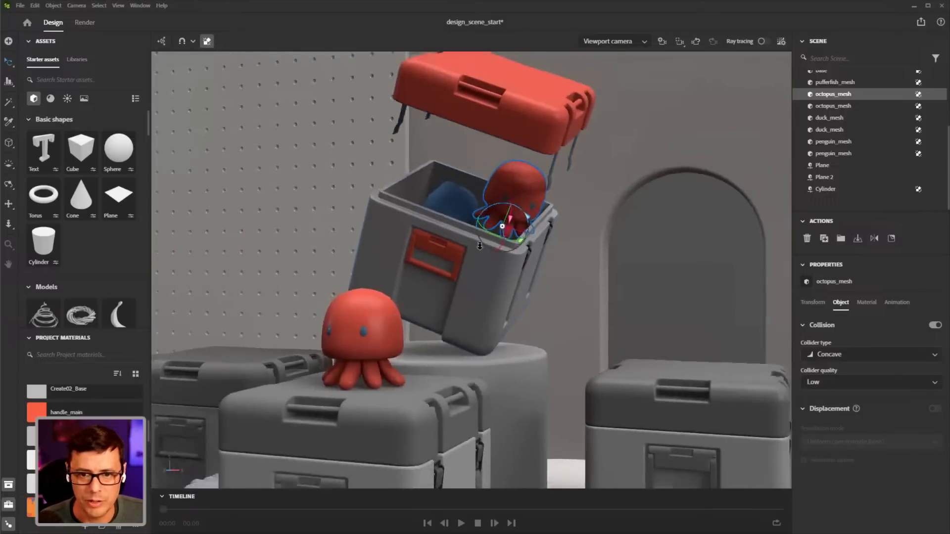
{"action": "mouse_move", "coordinate": [468, 244]}
{"action": "right_mouse_down"}
{"action": "mouse_move", "coordinate": [466, 210]}
{"action": "mouse_move", "coordinate": [468, 246]}
{"action": "right_mouse_up"}
Rotate the penguin inside the hero crate upright and adjust how it sits beside the octopus
{"action": "left_click", "coordinate": [456, 212]}
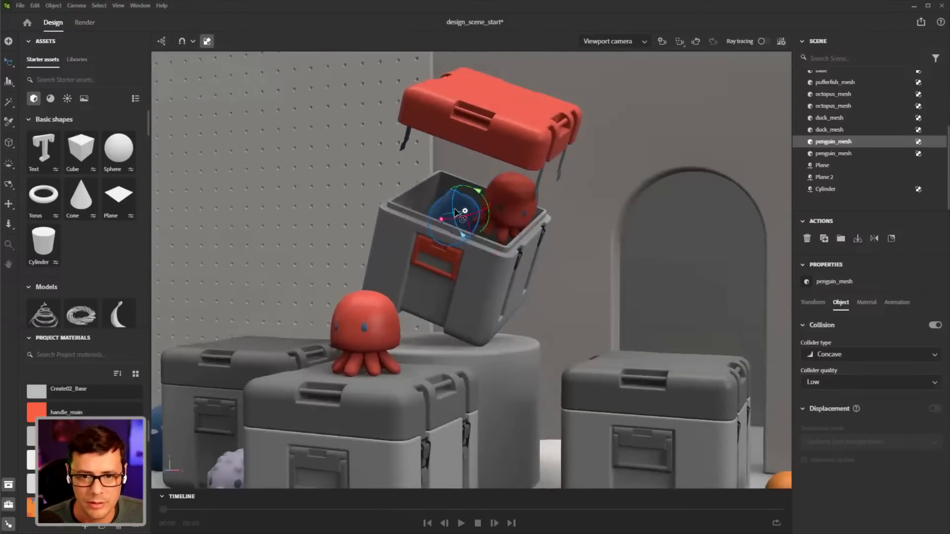
{"action": "left_click_drag", "start_coordinate": [454, 154], "coordinate": [461, 88]}
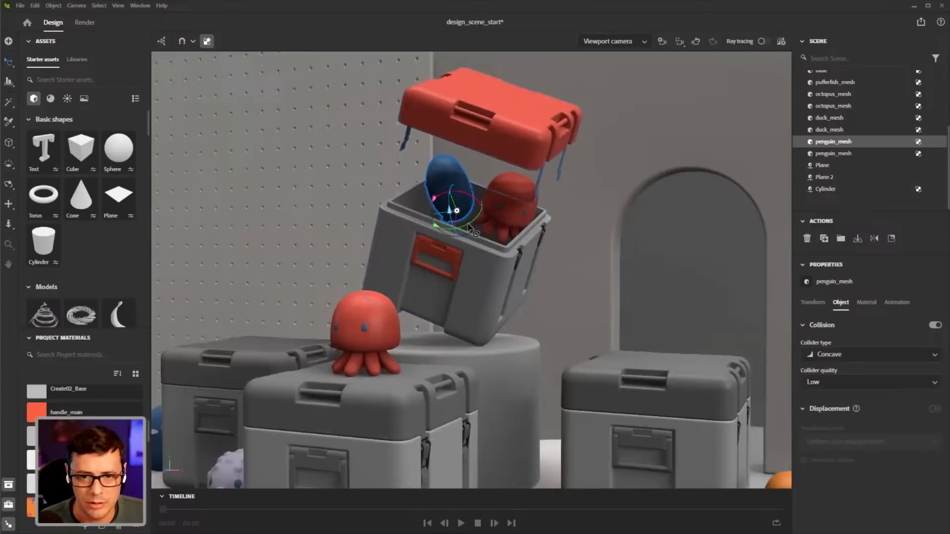
{"action": "left_click_drag", "start_coordinate": [512, 220], "coordinate": [505, 217]}
{"action": "mouse_move", "coordinate": [449, 202]}
{"action": "left_mouse_down"}
{"action": "mouse_move", "coordinate": [469, 206]}
{"action": "mouse_move", "coordinate": [456, 185]}
{"action": "mouse_move", "coordinate": [456, 214]}
{"action": "left_mouse_up"}
{"action": "key", "text": "v"}
{"action": "right_click_drag", "start_coordinate": [460, 238], "coordinate": [499, 217]}
Examine the arrangement of toys inside the open hero crate from a distance and from several angles
{"action": "left_click", "coordinate": [498, 216]}
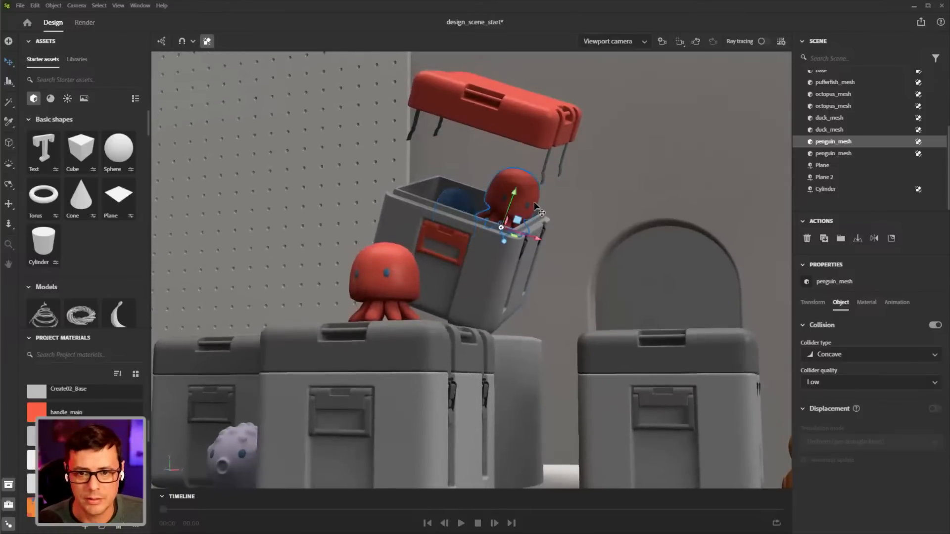
{"action": "scroll", "coordinate": [527, 273], "scroll_direction": "down", "scroll_amount": 5}
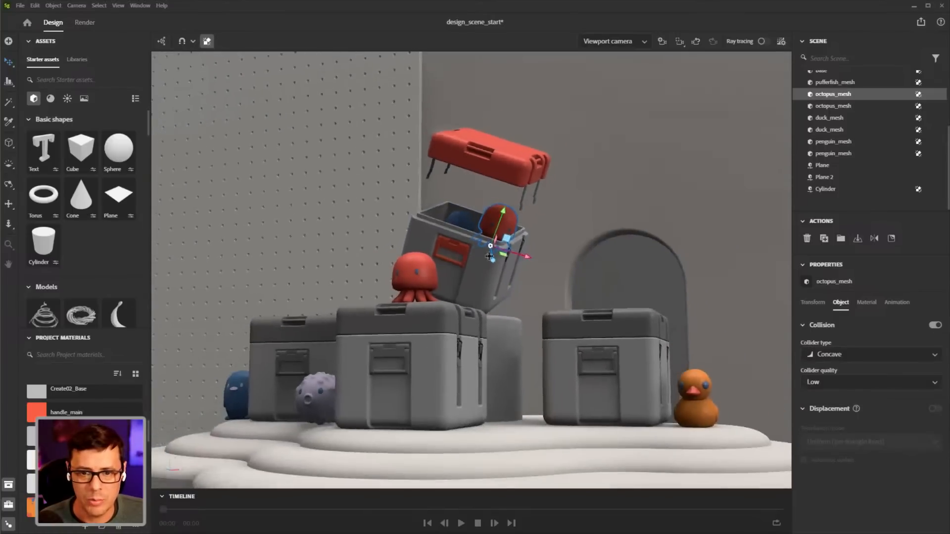
{"action": "right_click_drag", "start_coordinate": [514, 213], "coordinate": [497, 254]}
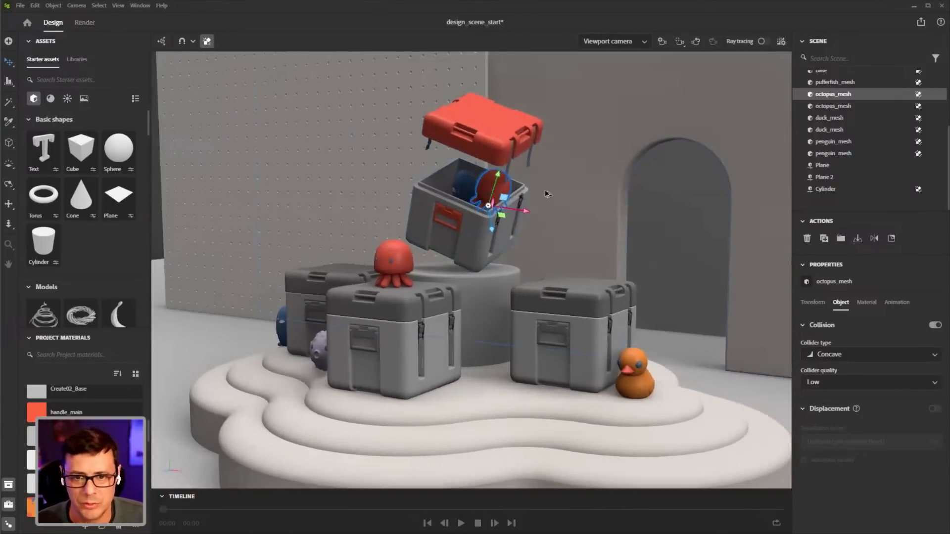
{"action": "scroll", "coordinate": [546, 193], "scroll_direction": "up", "scroll_amount": 5}
{"action": "middle_click_drag", "start_coordinate": [553, 238], "coordinate": [561, 267]}
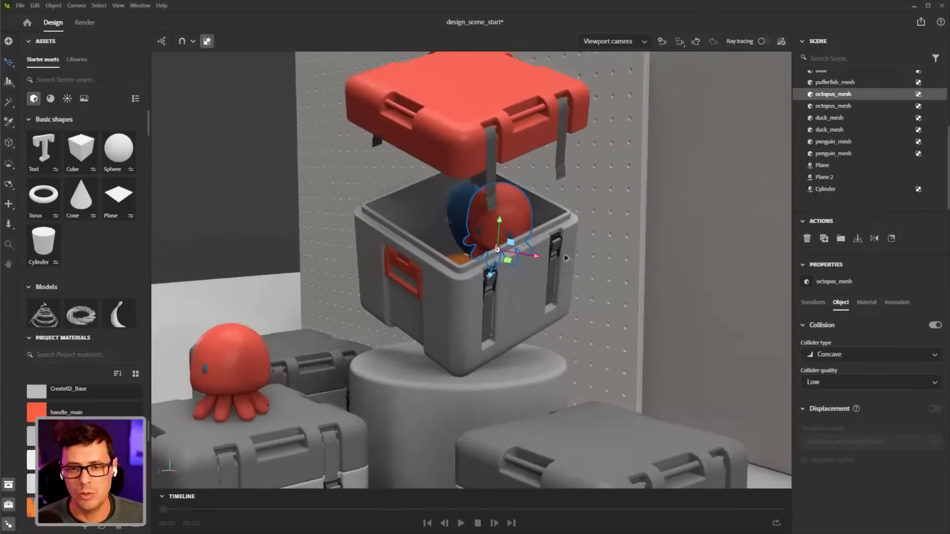
{"action": "right_click_drag", "start_coordinate": [561, 267], "coordinate": [582, 241]}
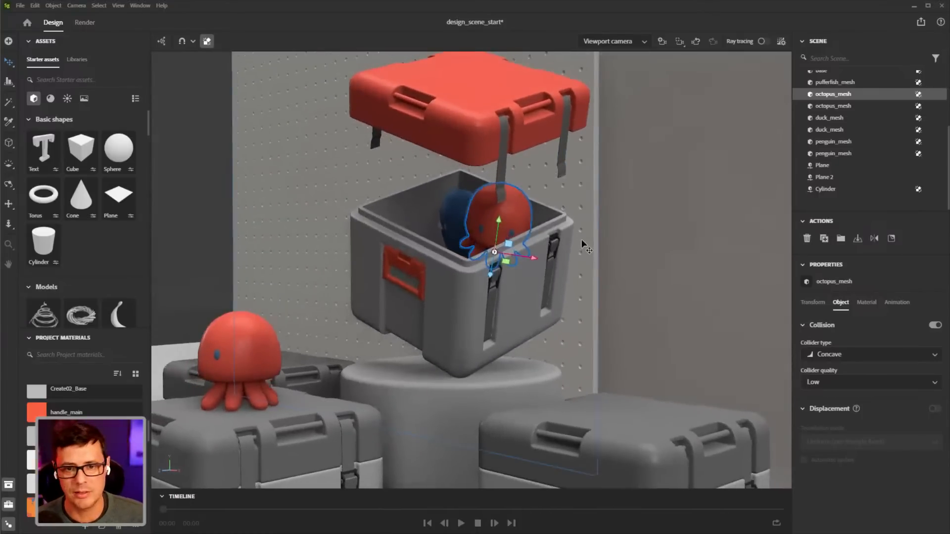
{"action": "right_click_drag", "start_coordinate": [539, 196], "coordinate": [484, 307]}
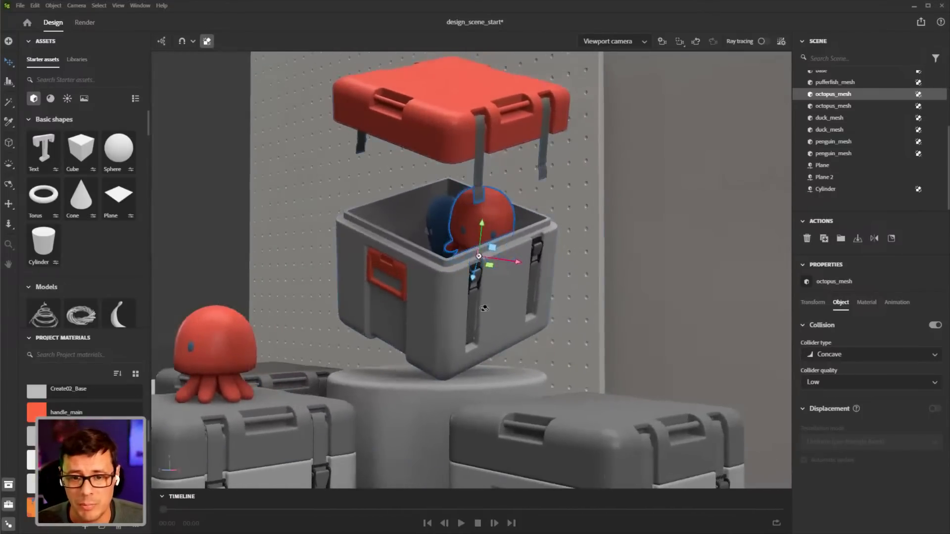
Select belt_005_mesh on the hero crate's side and show the base surface settings of its belt_main material
{"action": "middle_click_drag", "start_coordinate": [483, 308], "coordinate": [483, 243]}
{"action": "scroll", "coordinate": [468, 193], "scroll_direction": "up", "scroll_amount": 5}
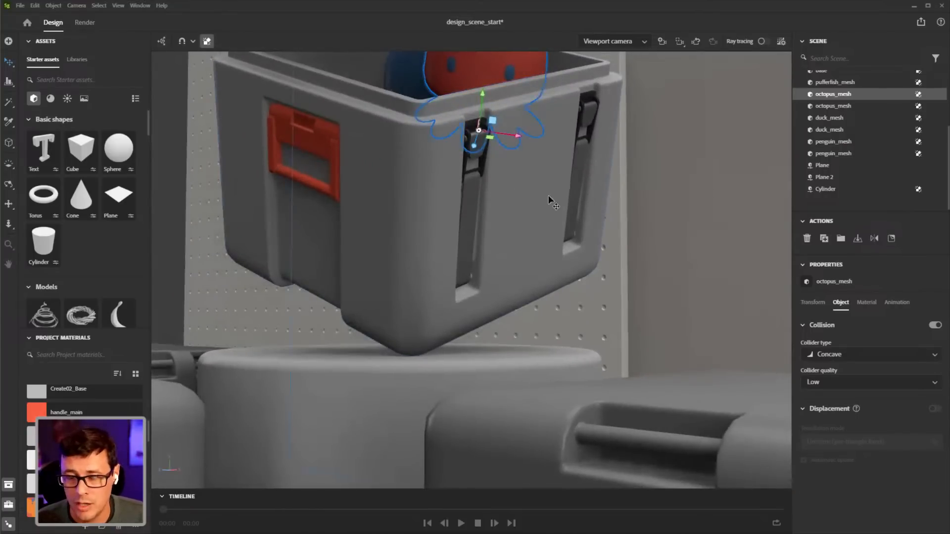
{"action": "key", "text": "shift+c"}
{"action": "left_click", "coordinate": [475, 202]}
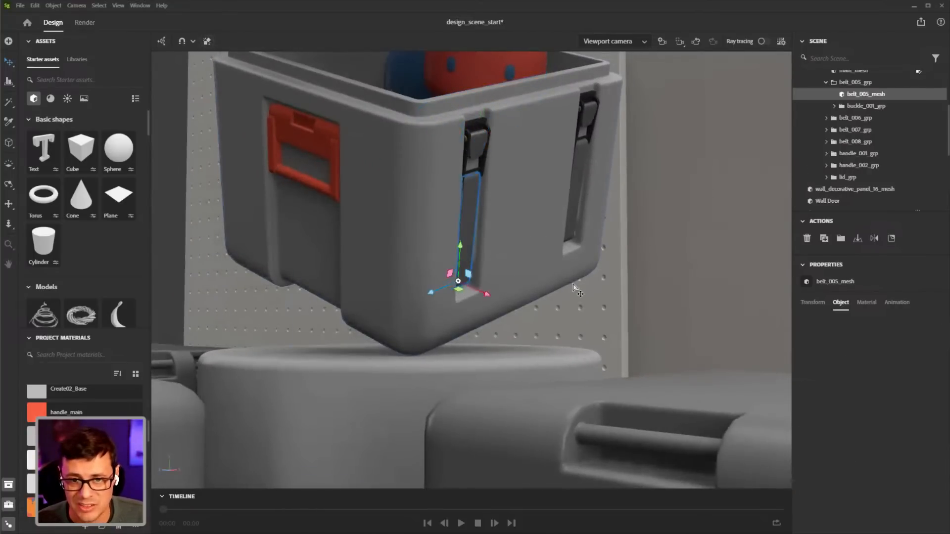
{"action": "key", "text": "shift+c"}
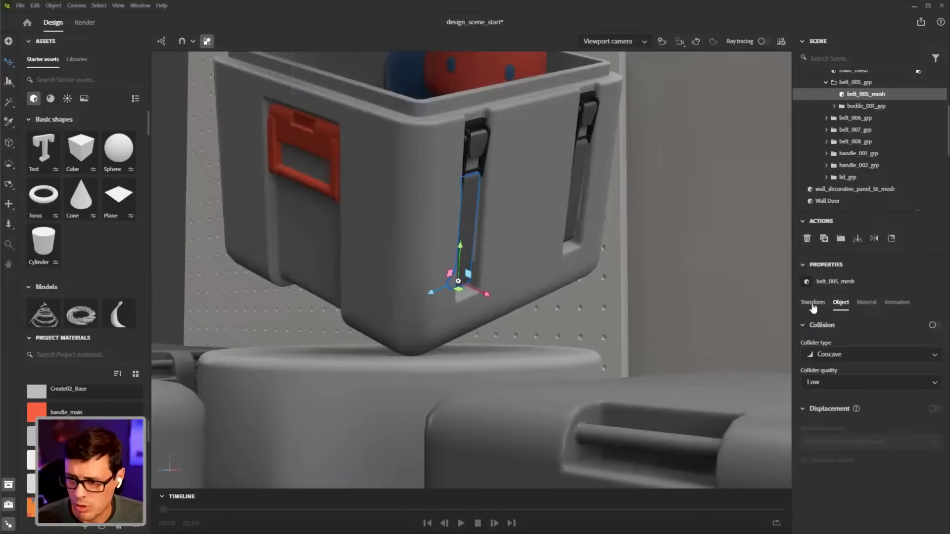
{"action": "left_click", "coordinate": [870, 309]}
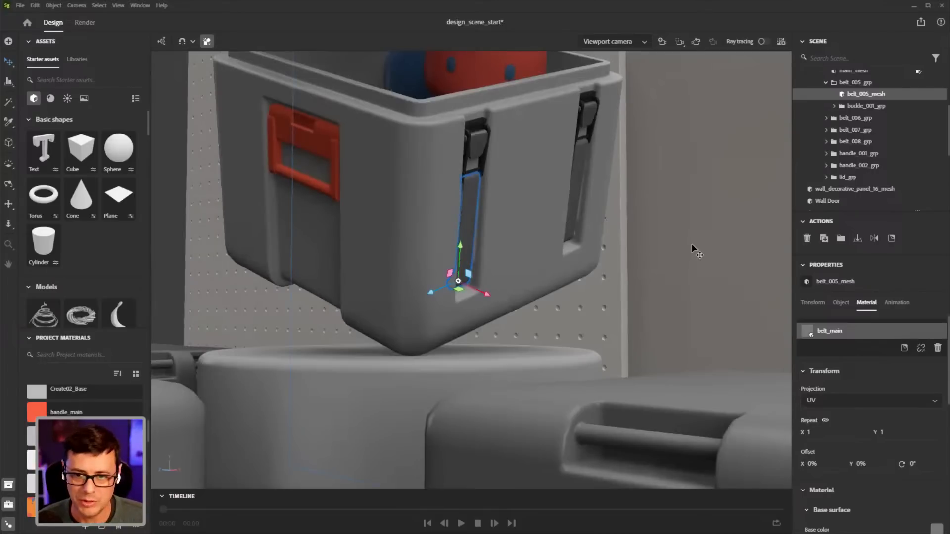
{"action": "scroll", "coordinate": [850, 360], "scroll_direction": "down", "scroll_amount": 2}
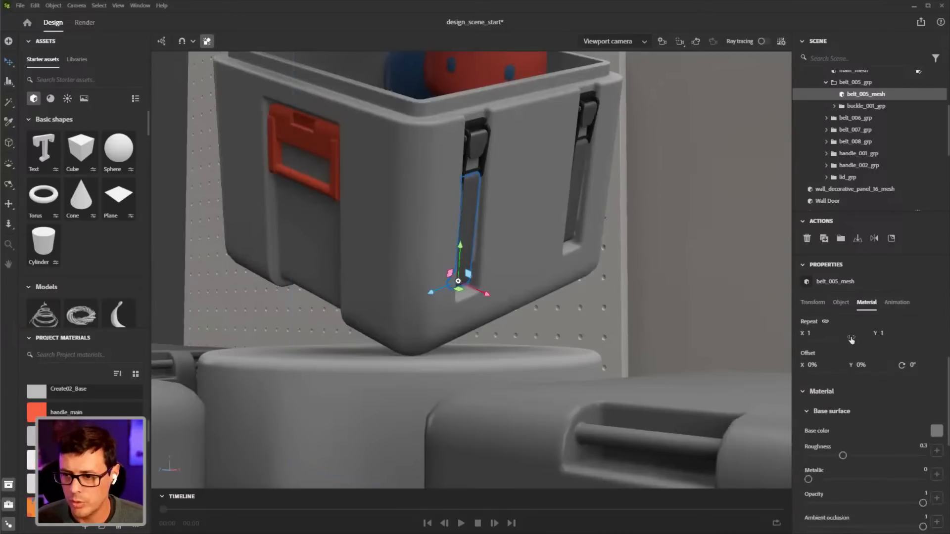
{"action": "scroll", "coordinate": [850, 340], "scroll_direction": "up", "scroll_amount": 2}
{"action": "scroll", "coordinate": [834, 361], "scroll_direction": "down", "scroll_amount": 3}
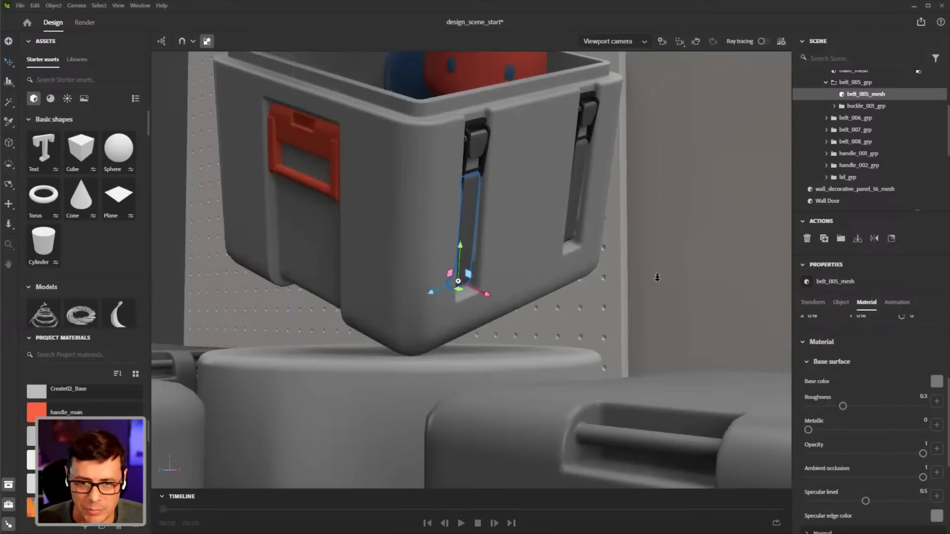
{"action": "scroll", "coordinate": [568, 291], "scroll_direction": "down", "scroll_amount": 5}
{"action": "scroll", "coordinate": [568, 291], "scroll_direction": "down", "scroll_amount": 4}
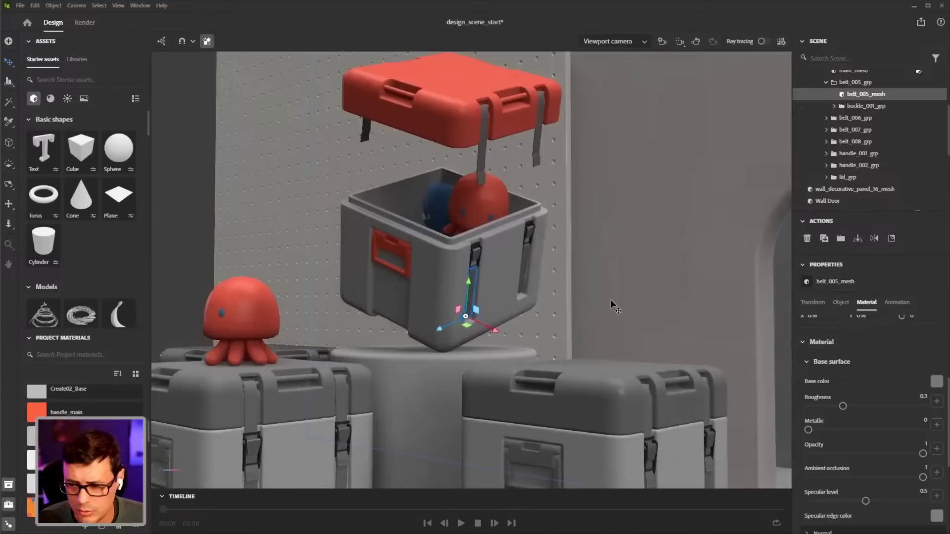
Sample the red lid as the belt_main base color and lighten it to RGB 179, 84, 62
{"action": "left_click", "coordinate": [935, 382]}
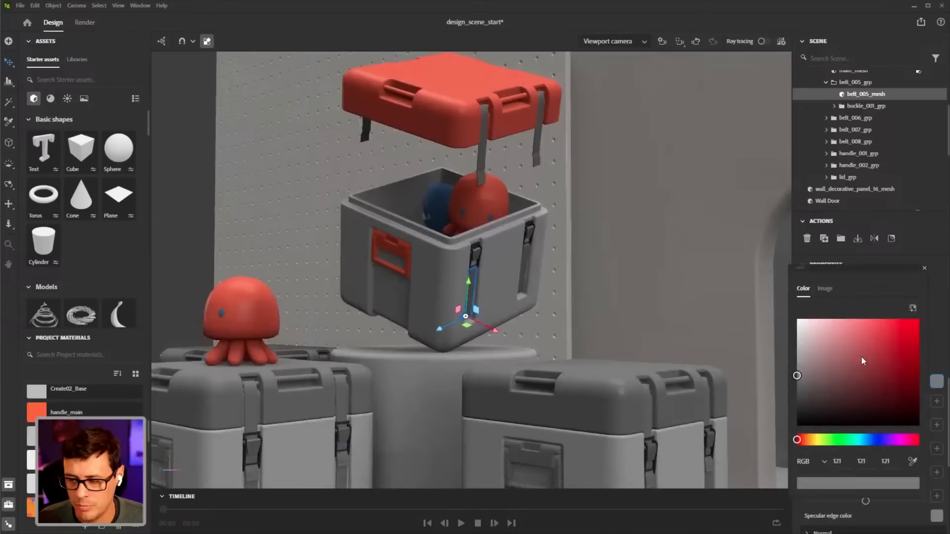
{"action": "left_click_drag", "start_coordinate": [813, 267], "coordinate": [608, 79]}
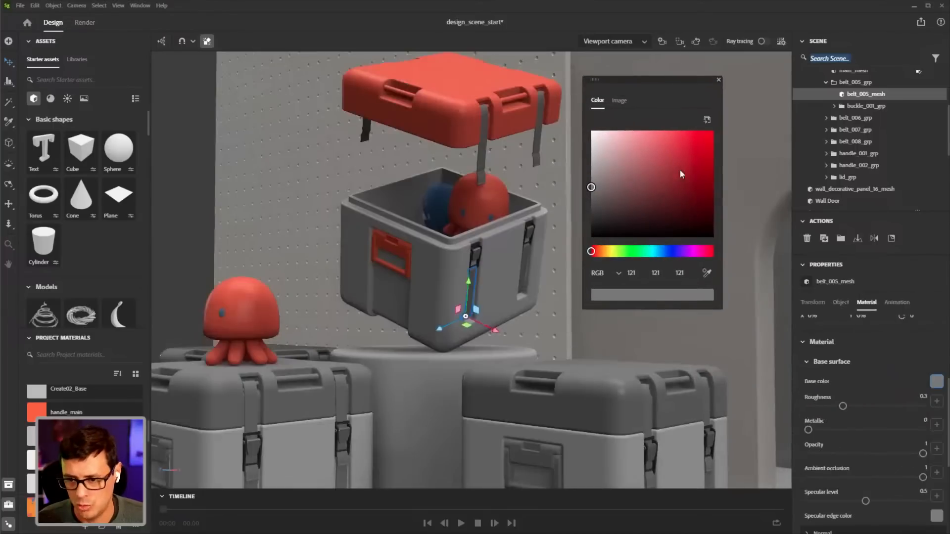
{"action": "left_click", "coordinate": [708, 278]}
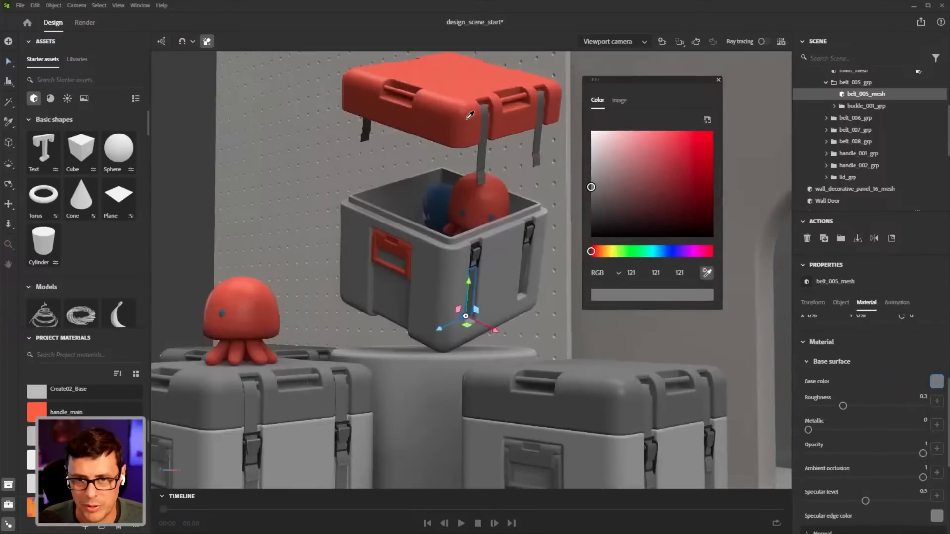
{"action": "left_click", "coordinate": [467, 128]}
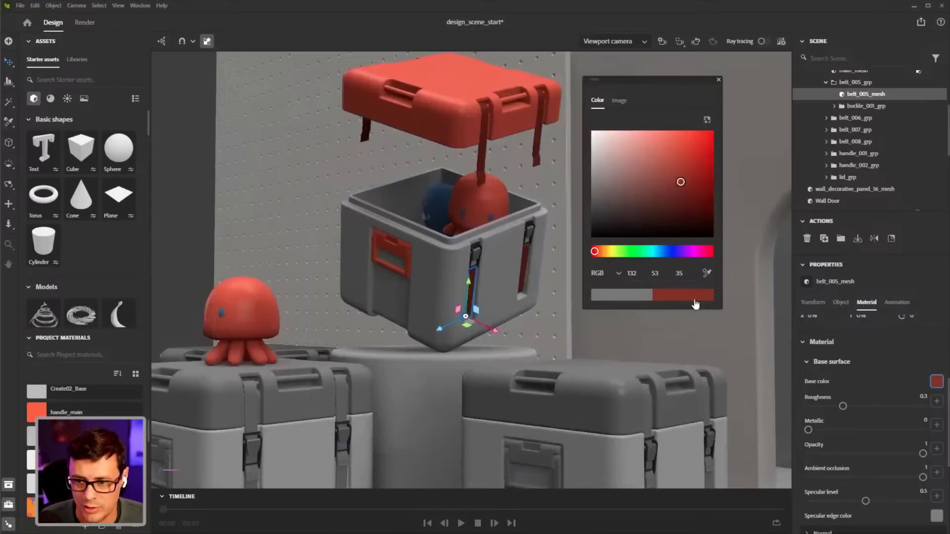
{"action": "left_click_drag", "start_coordinate": [681, 182], "coordinate": [671, 163]}
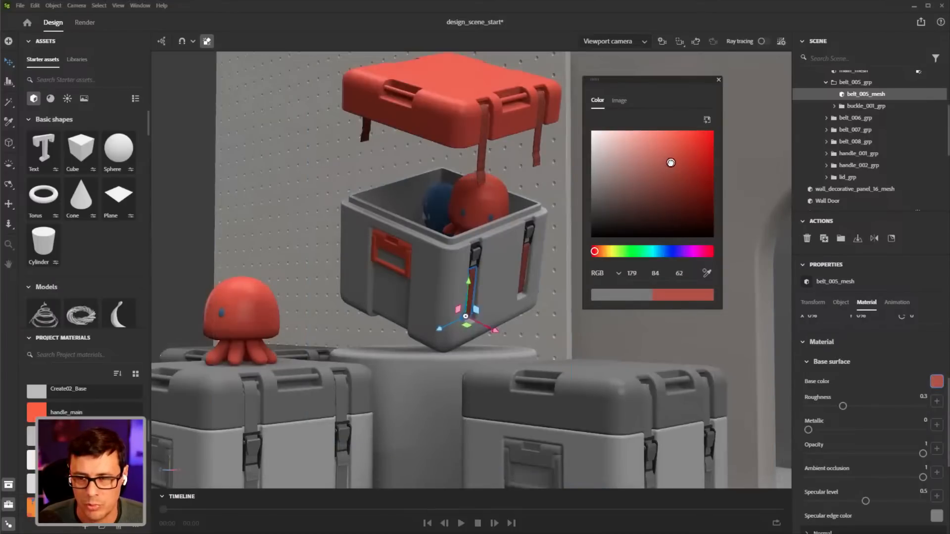
{"action": "left_click", "coordinate": [718, 80]}
{"action": "left_click_drag", "start_coordinate": [539, 310], "coordinate": [544, 277], "text": "alt"}
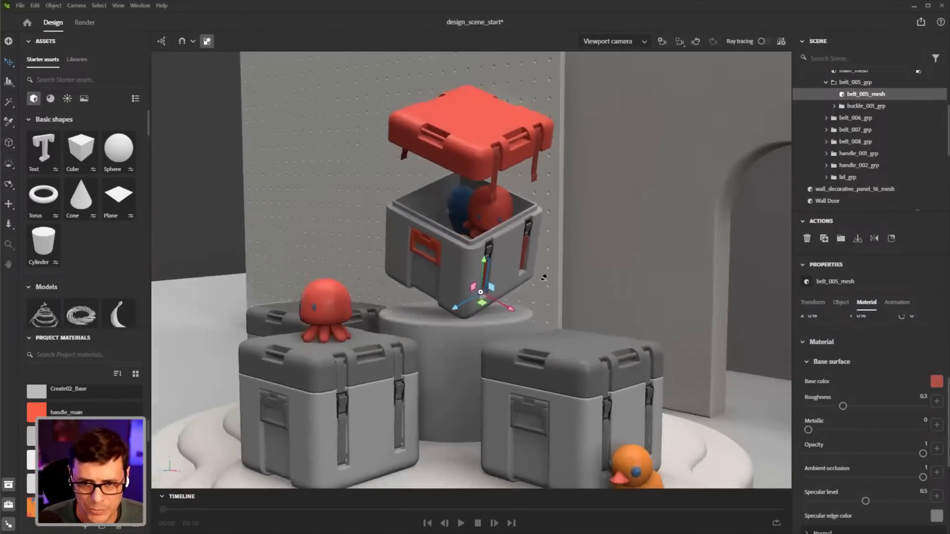
Select the main_mesh body inside the Hero Crate group
{"action": "right_click_drag", "start_coordinate": [544, 278], "coordinate": [553, 227], "text": "alt"}
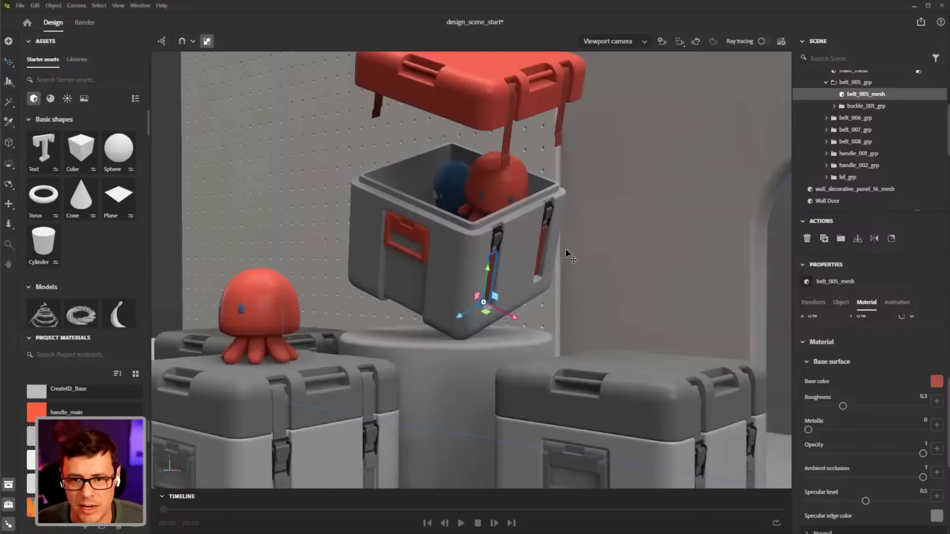
{"action": "left_click_drag", "start_coordinate": [566, 248], "coordinate": [562, 237], "text": "alt"}
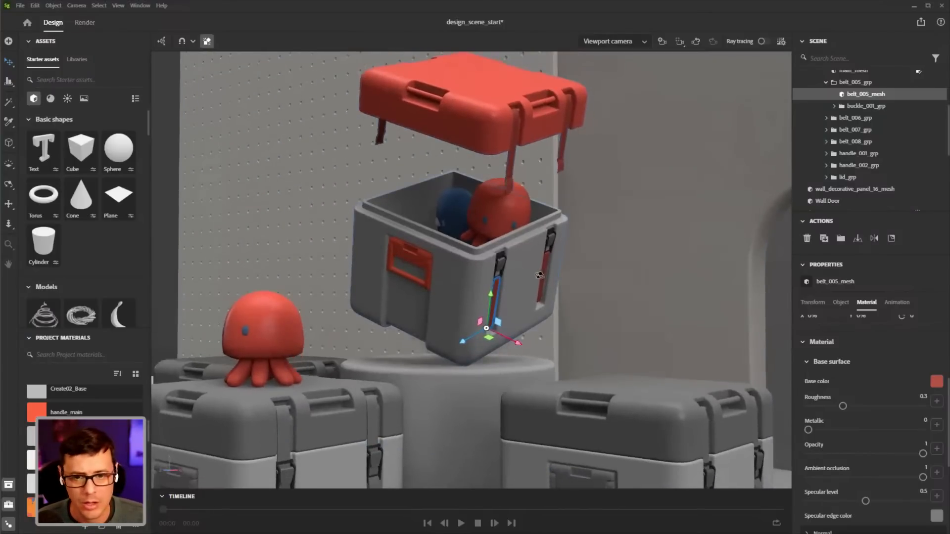
{"action": "right_click_drag", "start_coordinate": [545, 297], "coordinate": [558, 286], "text": "alt"}
{"action": "left_click_drag", "start_coordinate": [558, 286], "coordinate": [566, 270], "text": "alt"}
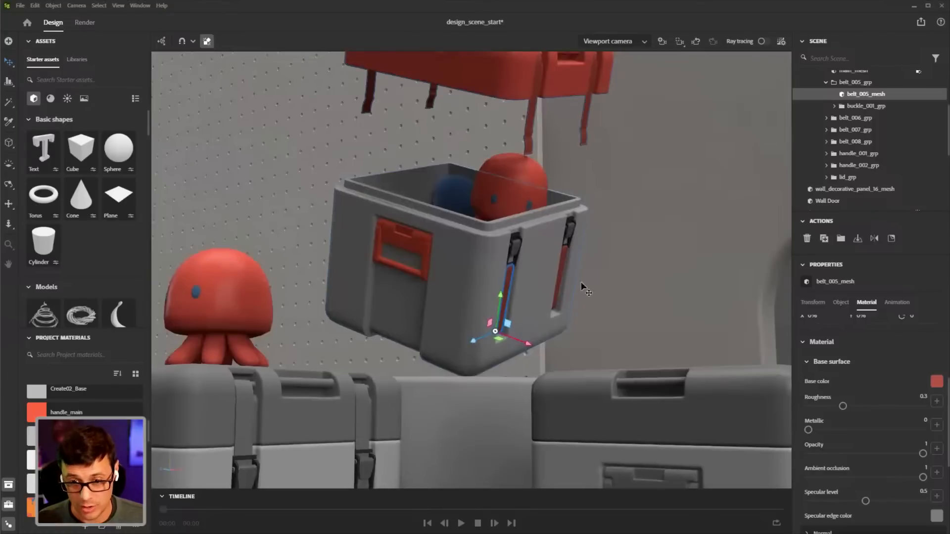
{"action": "left_click", "coordinate": [475, 280]}
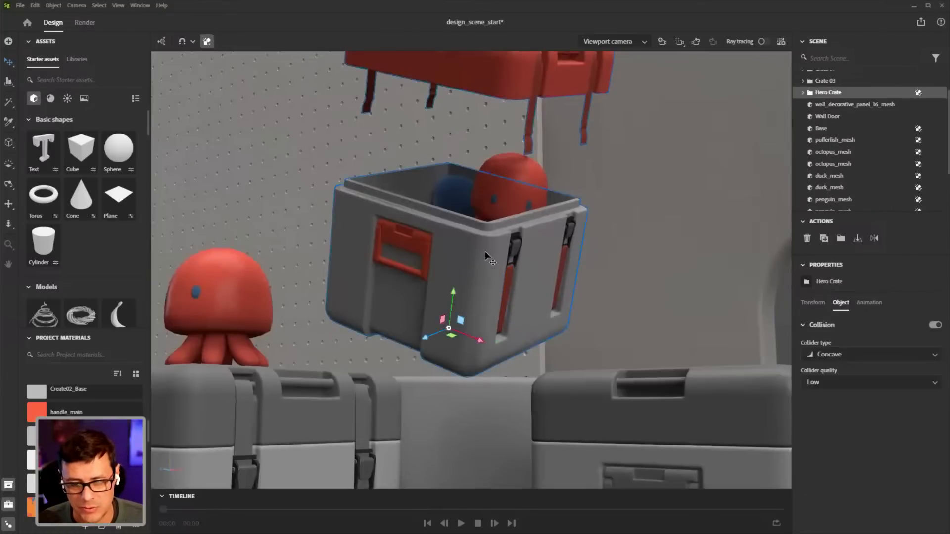
{"action": "mouse_move", "coordinate": [551, 293]}
{"action": "left_mouse_down", "text": "alt"}
{"action": "mouse_move", "coordinate": [536, 248]}
{"action": "mouse_move", "coordinate": [554, 282]}
{"action": "left_mouse_up", "text": "alt"}
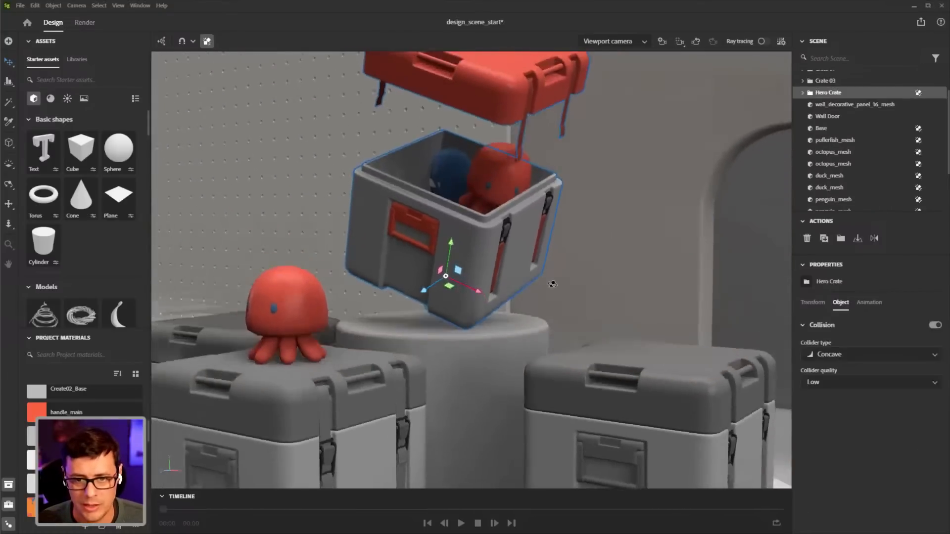
{"action": "right_click_drag", "start_coordinate": [554, 282], "coordinate": [575, 305], "text": "alt"}
{"action": "middle_click_drag", "start_coordinate": [581, 301], "coordinate": [568, 268], "text": "alt"}
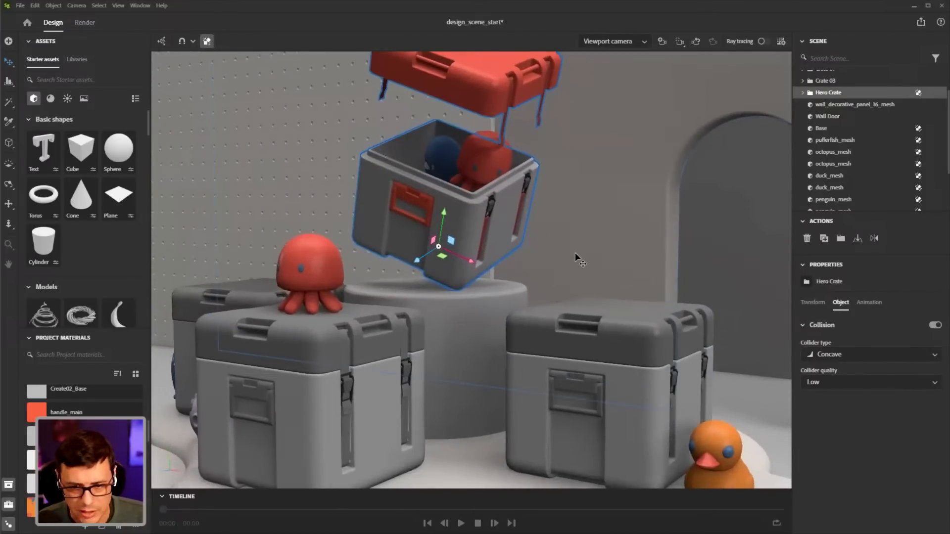
{"action": "key", "text": "shift+c"}
{"action": "double_click", "coordinate": [470, 230]}
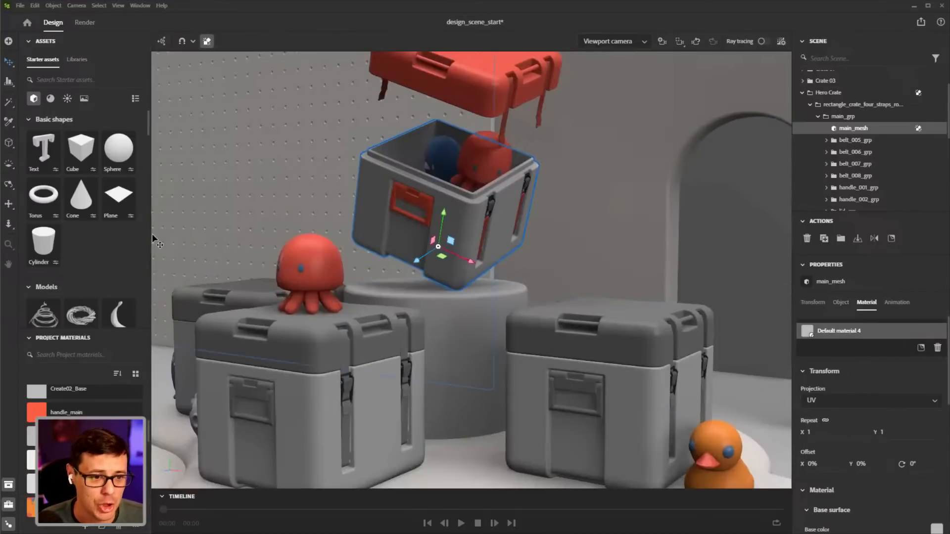
Enlarge the assets and project materials areas and check the options available for the handle_main material
{"action": "left_click_drag", "start_coordinate": [150, 239], "coordinate": [186, 241]}
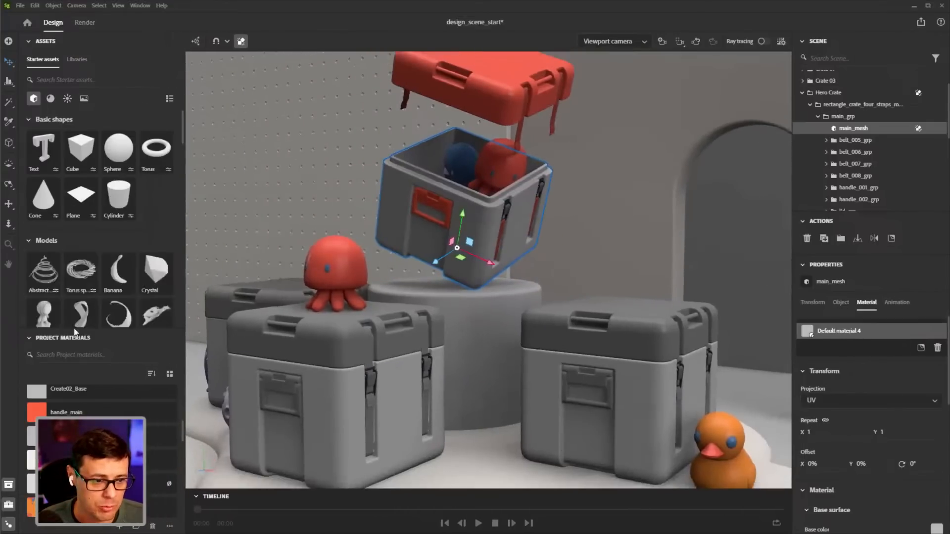
{"action": "left_click_drag", "start_coordinate": [71, 337], "coordinate": [70, 228]}
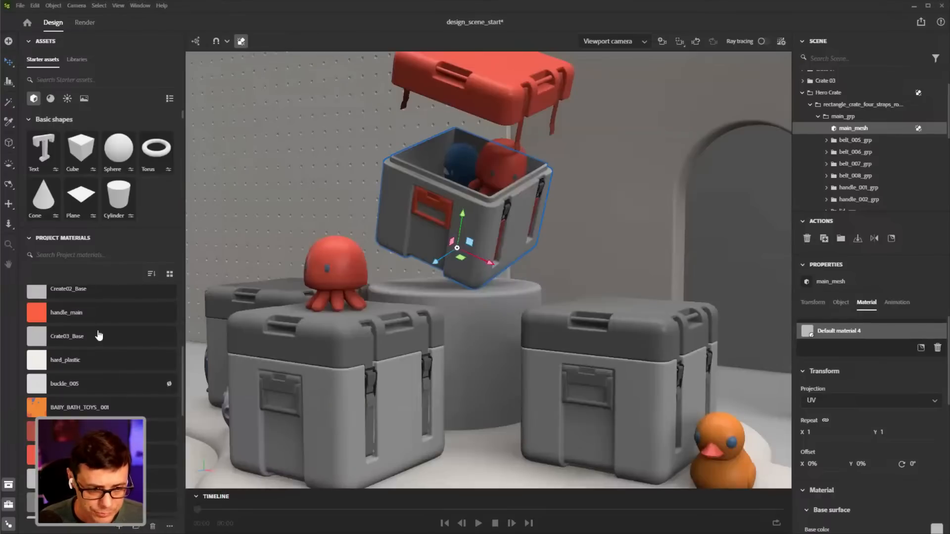
{"action": "right_click", "coordinate": [86, 314]}
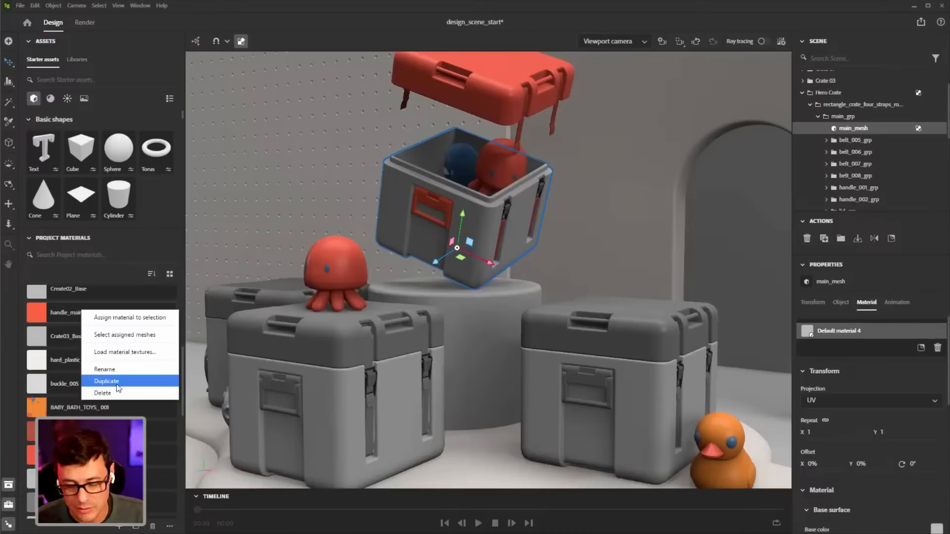
{"action": "left_click", "coordinate": [96, 256]}
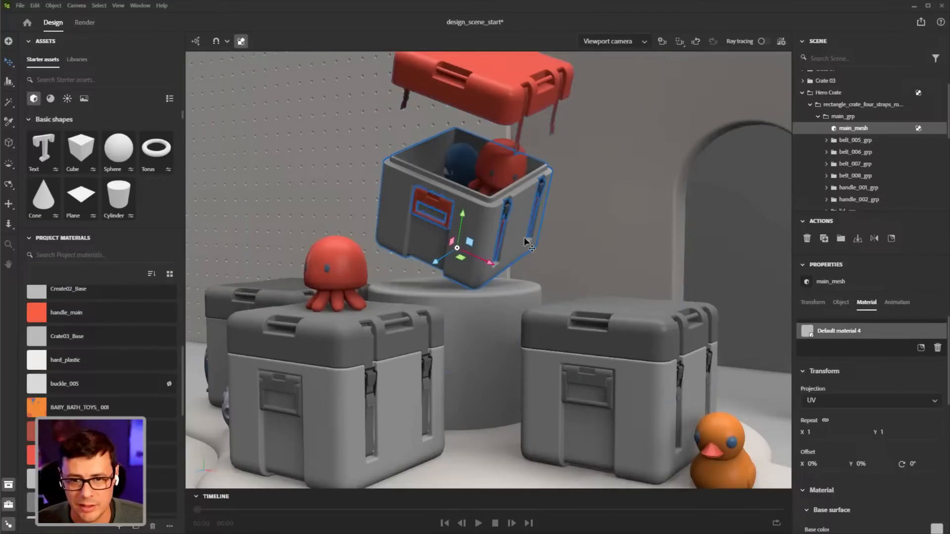
Apply the image 3dcreatives_substance_bootcamp.ai as the base color of Default material 4 on the hero crate's body
{"action": "scroll", "coordinate": [525, 243], "scroll_direction": "up", "scroll_amount": 3}
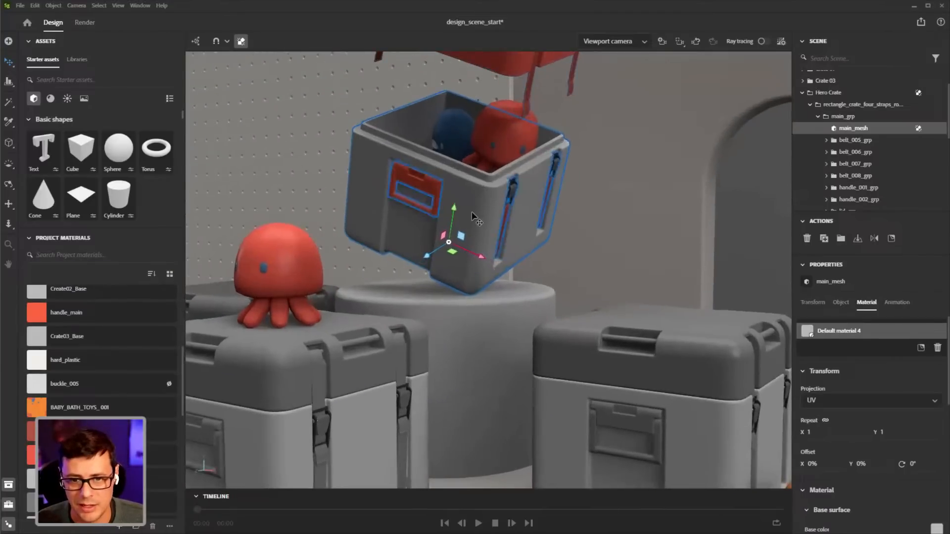
{"action": "right_click", "coordinate": [835, 338]}
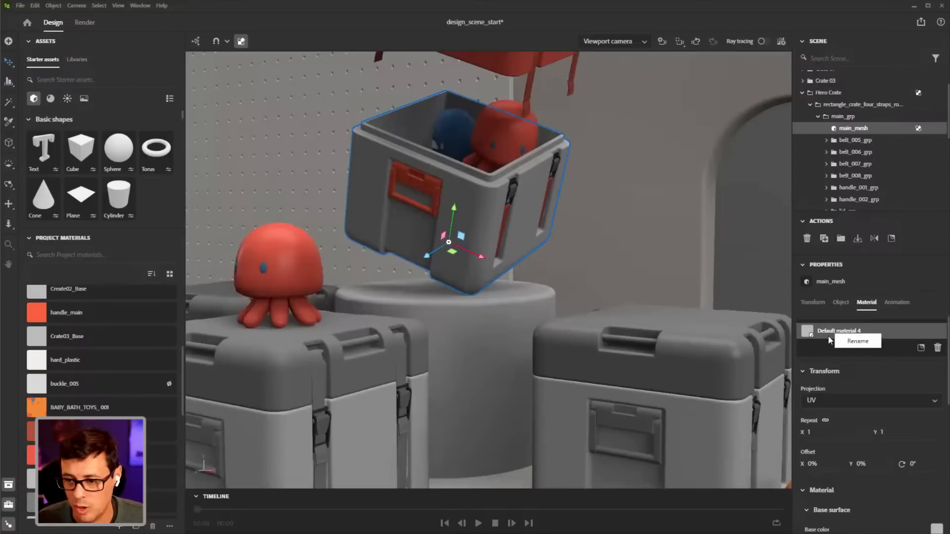
{"action": "scroll", "coordinate": [855, 423], "scroll_direction": "down", "scroll_amount": 4}
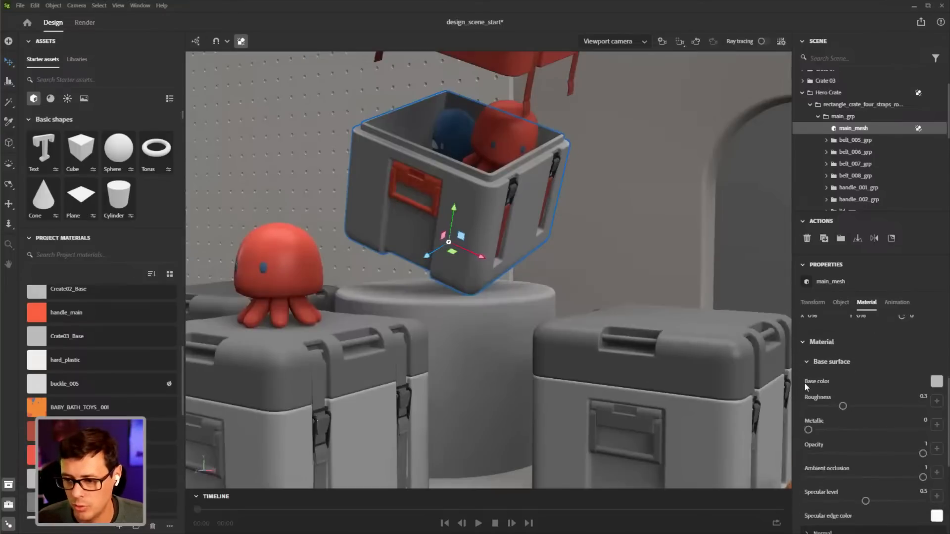
{"action": "left_click", "coordinate": [936, 383]}
{"action": "left_click_drag", "start_coordinate": [827, 257], "coordinate": [619, 82]}
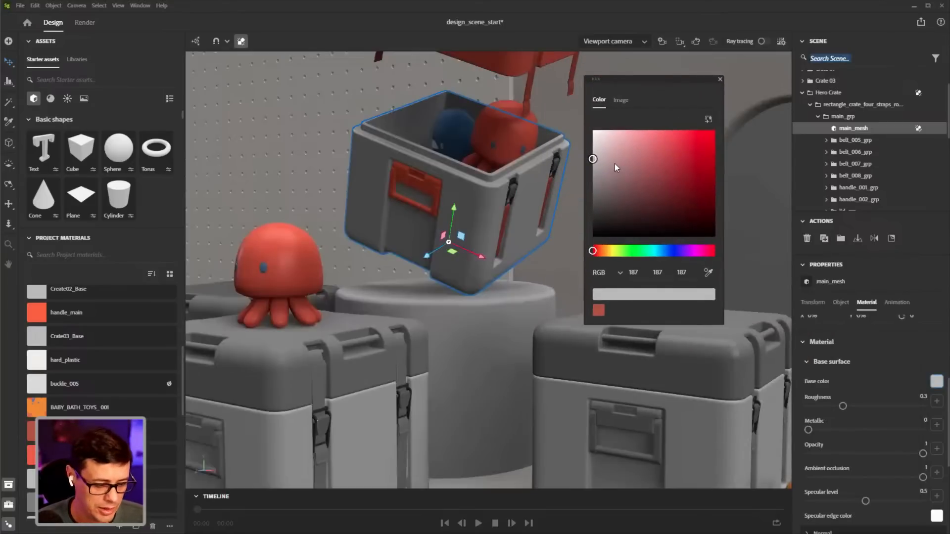
{"action": "left_click", "coordinate": [621, 100]}
{"action": "left_click", "coordinate": [671, 197]}
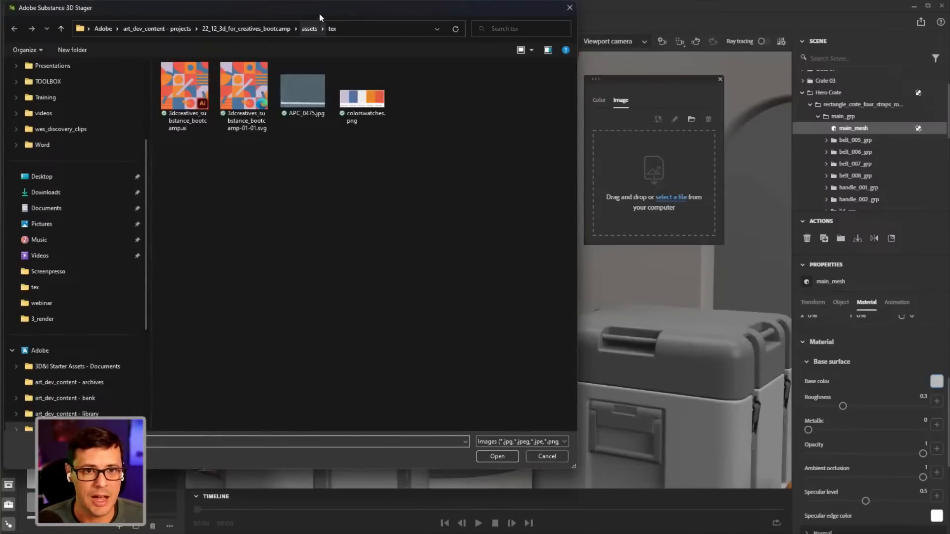
{"action": "left_click_drag", "start_coordinate": [318, 11], "coordinate": [385, 24]}
{"action": "left_click", "coordinate": [260, 97]}
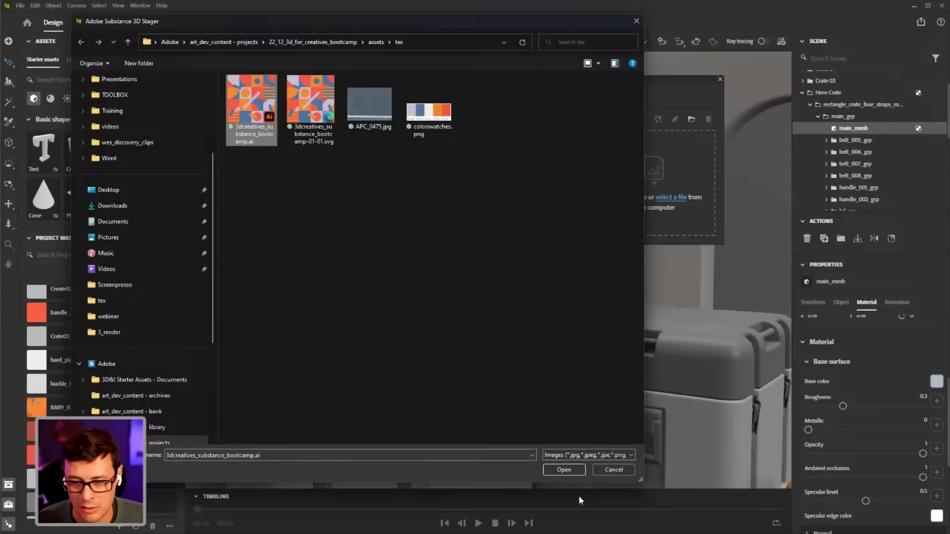
{"action": "left_click", "coordinate": [564, 470]}
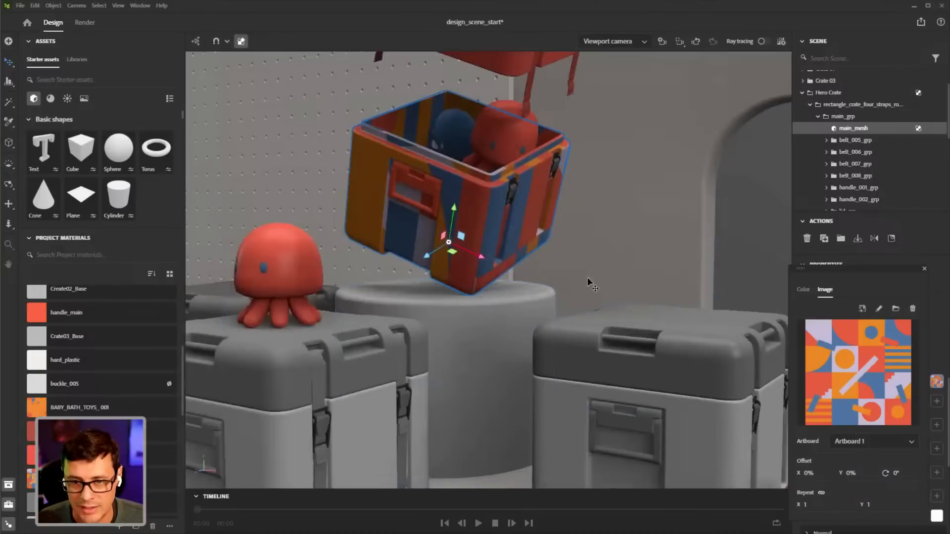
Switch the crate body's base color image to Artboard 2
{"action": "mouse_move", "coordinate": [574, 277]}
{"action": "right_mouse_down"}
{"action": "mouse_move", "coordinate": [569, 252]}
{"action": "mouse_move", "coordinate": [465, 233]}
{"action": "mouse_move", "coordinate": [575, 216]}
{"action": "mouse_move", "coordinate": [573, 267]}
{"action": "right_mouse_up"}
{"action": "scroll", "coordinate": [572, 267], "scroll_direction": "down", "scroll_amount": 2}
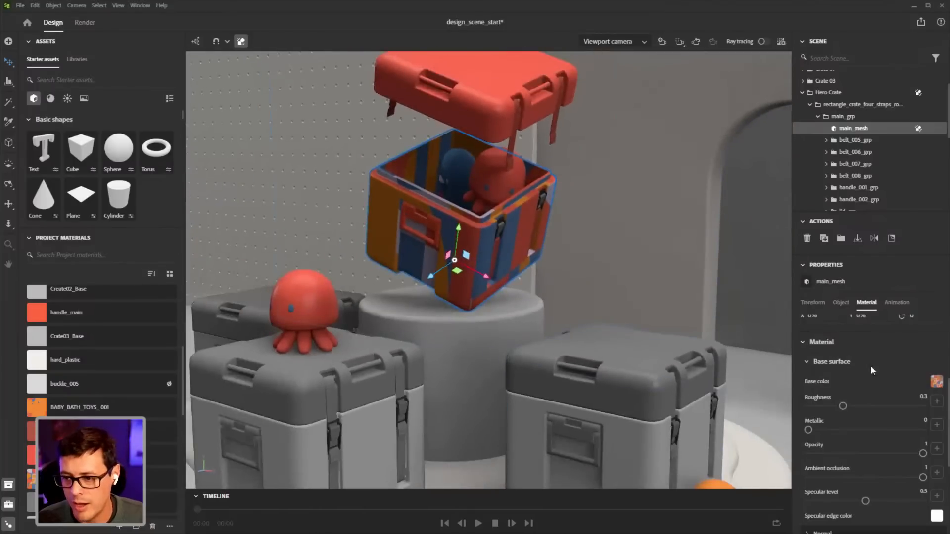
{"action": "left_click", "coordinate": [936, 382]}
{"action": "left_click_drag", "start_coordinate": [853, 259], "coordinate": [683, 94]}
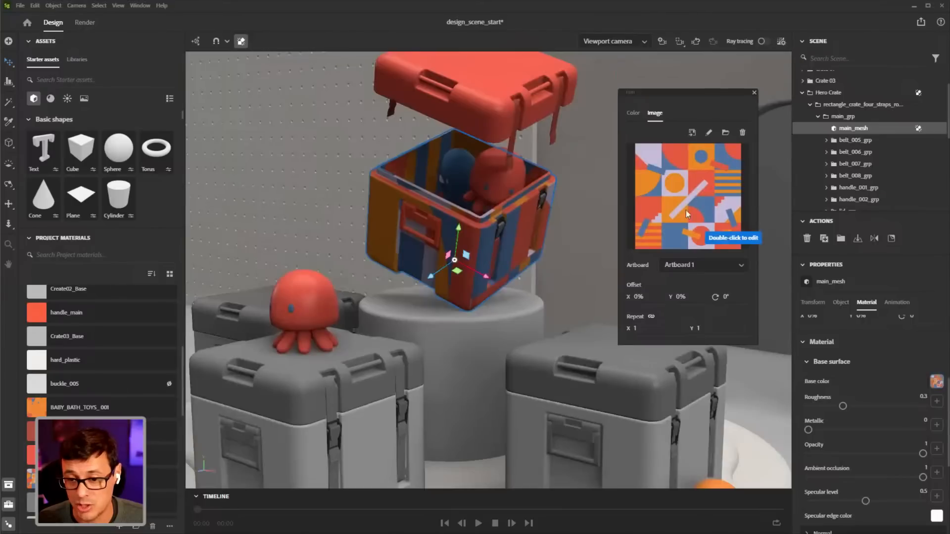
{"action": "left_click", "coordinate": [716, 270]}
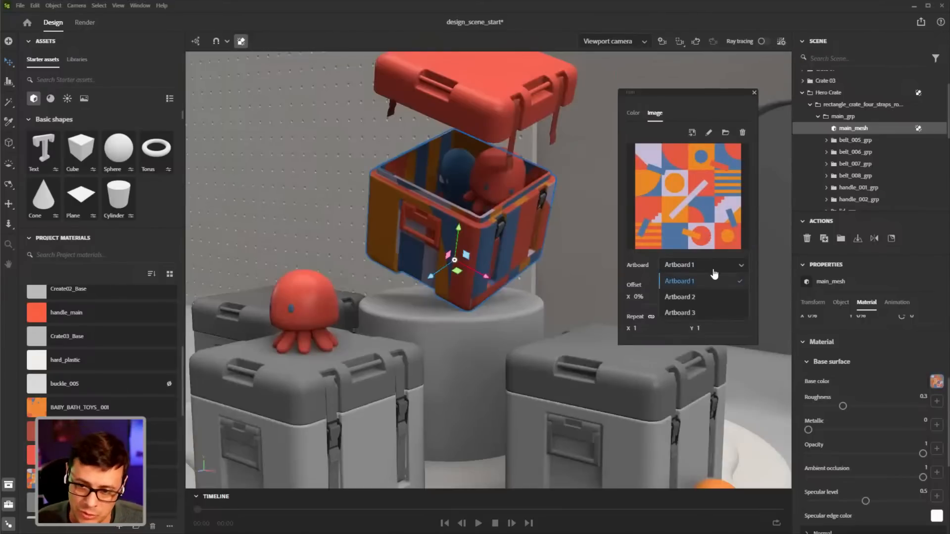
{"action": "left_click", "coordinate": [708, 297]}
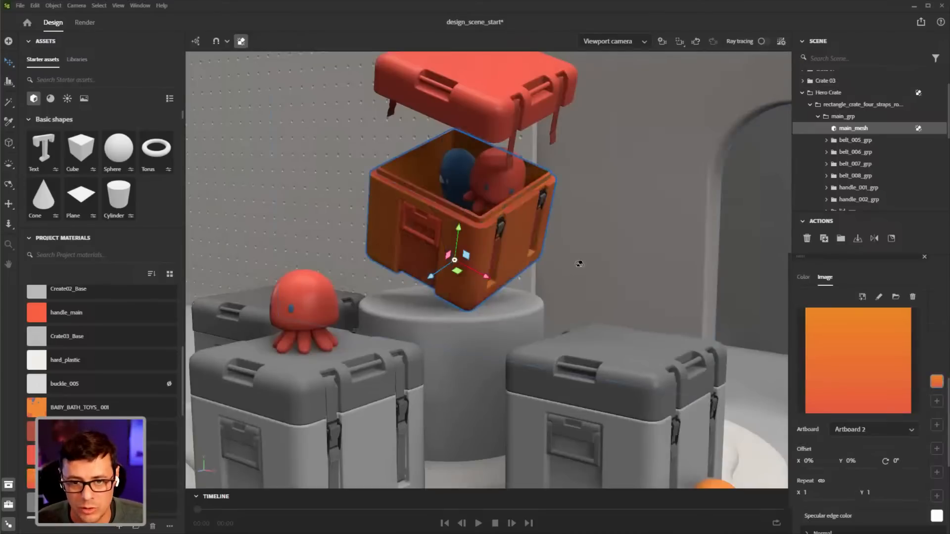
Return the crate body's base color image to Artboard 1
{"action": "right_click_drag", "start_coordinate": [580, 264], "coordinate": [598, 282]}
{"action": "left_click", "coordinate": [936, 383]}
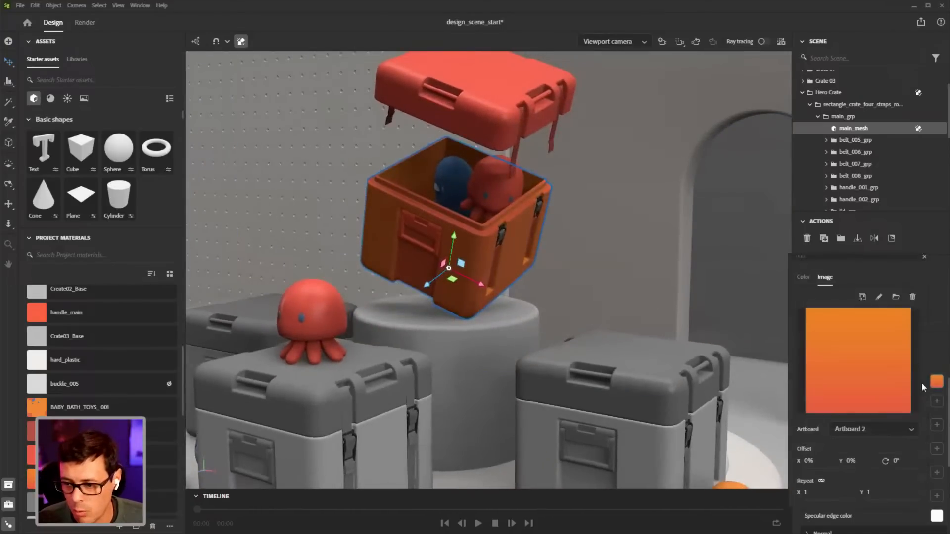
{"action": "left_click", "coordinate": [847, 429]}
{"action": "left_click", "coordinate": [848, 447]}
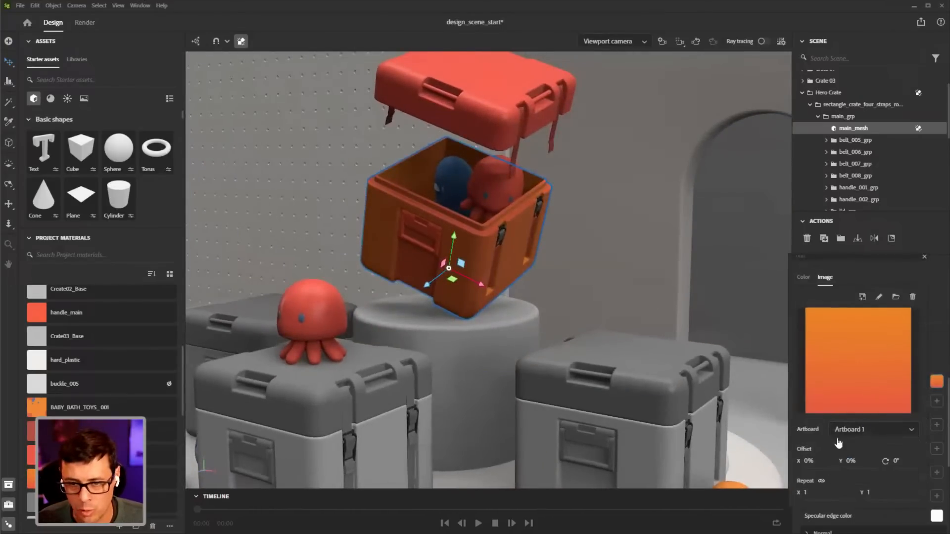
Examine how the geometric artwork wraps around the hero crate's body from close up and from several angles
{"action": "right_click_drag", "start_coordinate": [489, 237], "coordinate": [574, 304]}
{"action": "scroll", "coordinate": [526, 277], "scroll_direction": "up", "scroll_amount": 2}
{"action": "scroll", "coordinate": [521, 272], "scroll_direction": "up", "scroll_amount": 3}
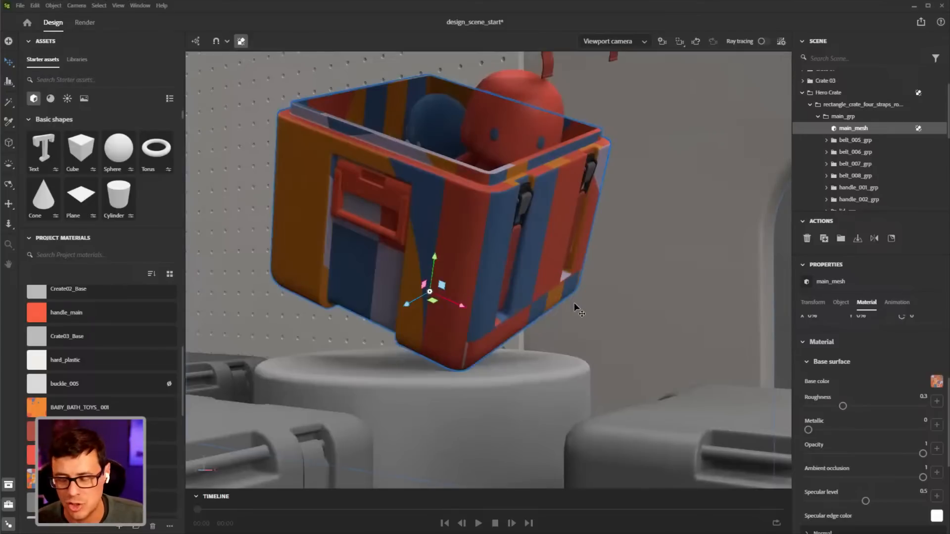
{"action": "scroll", "coordinate": [574, 300], "scroll_direction": "up", "scroll_amount": 2}
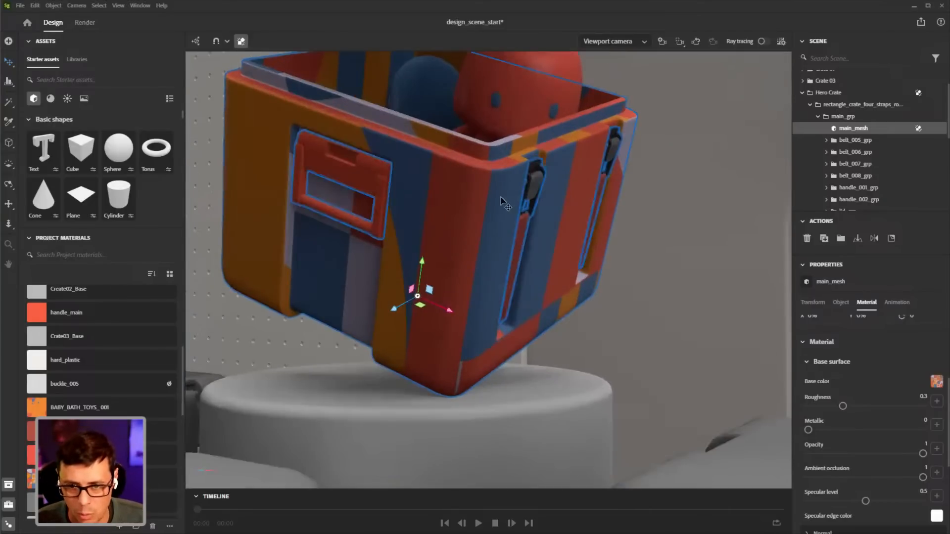
{"action": "middle_click_drag", "start_coordinate": [504, 202], "coordinate": [510, 224]}
{"action": "scroll", "coordinate": [488, 231], "scroll_direction": "down", "scroll_amount": 1}
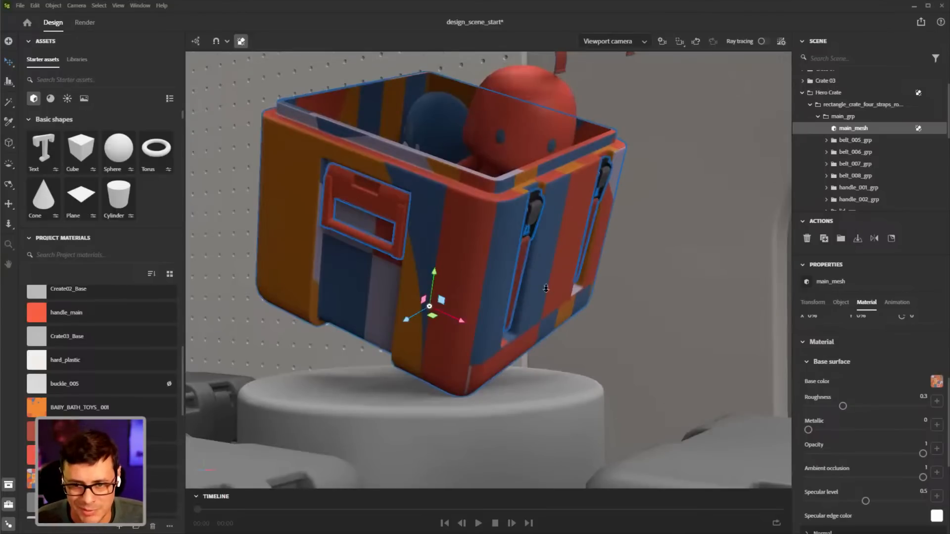
{"action": "scroll", "coordinate": [538, 278], "scroll_direction": "down", "scroll_amount": 4}
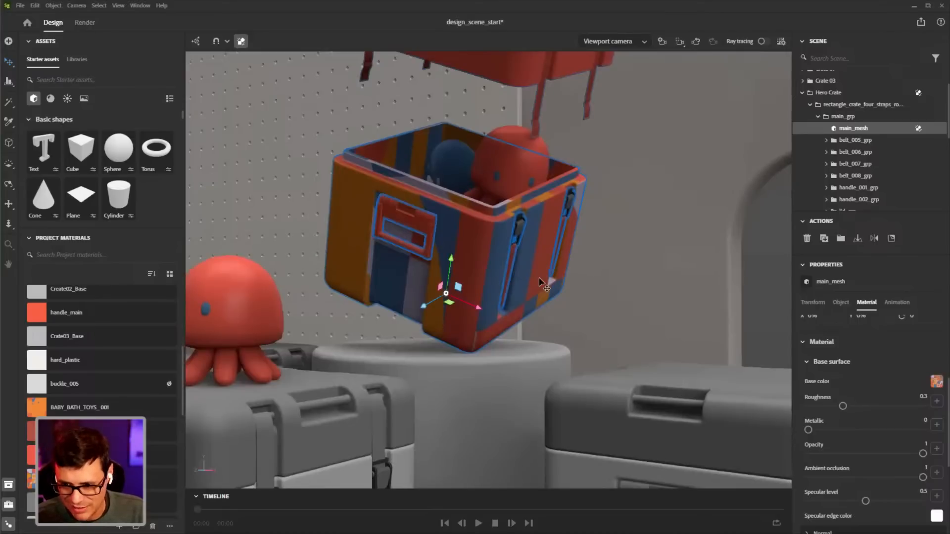
{"action": "scroll", "coordinate": [543, 280], "scroll_direction": "up", "scroll_amount": 3}
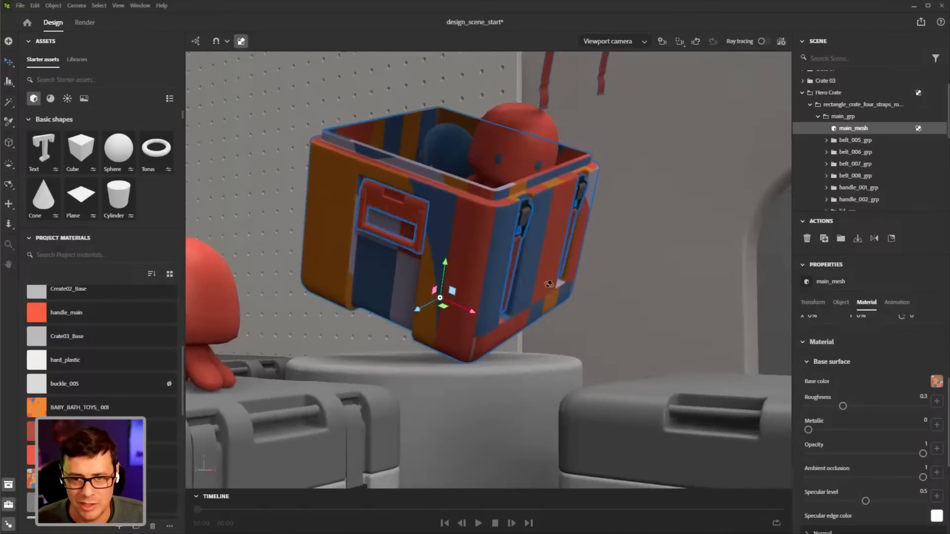
{"action": "right_click_drag", "start_coordinate": [548, 284], "coordinate": [539, 307]}
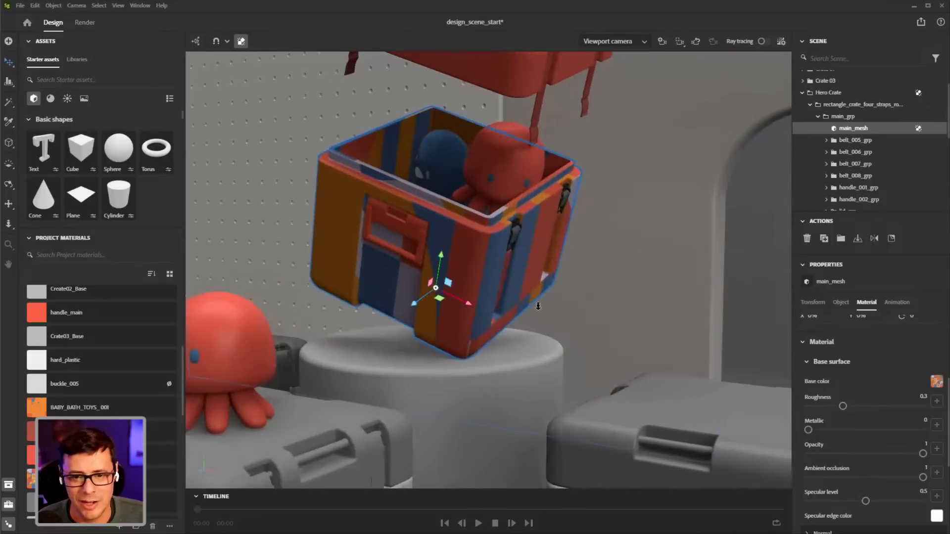
{"action": "scroll", "coordinate": [538, 306], "scroll_direction": "down", "scroll_amount": 2}
{"action": "middle_click_drag", "start_coordinate": [538, 306], "coordinate": [526, 289]}
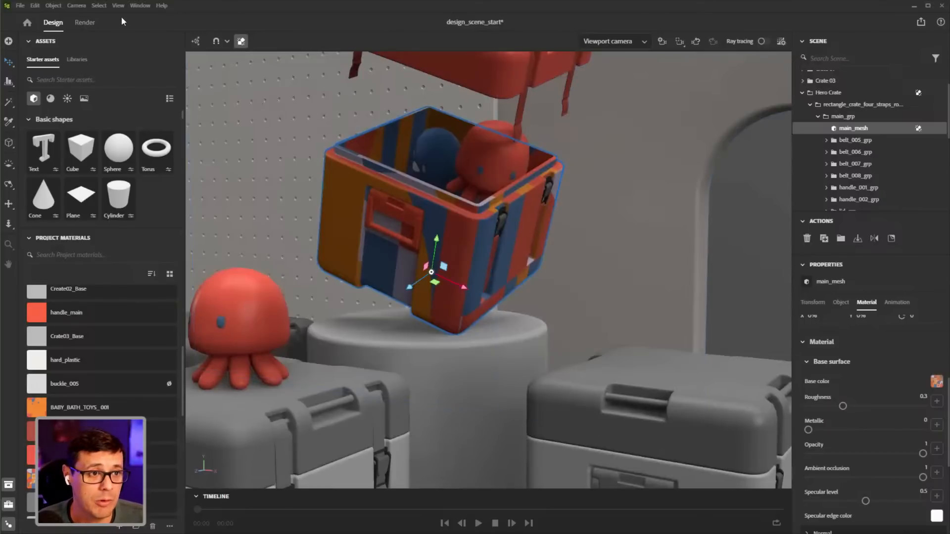
Review the general application preferences and close them
{"action": "left_click", "coordinate": [35, 6]}
{"action": "left_click", "coordinate": [78, 140]}
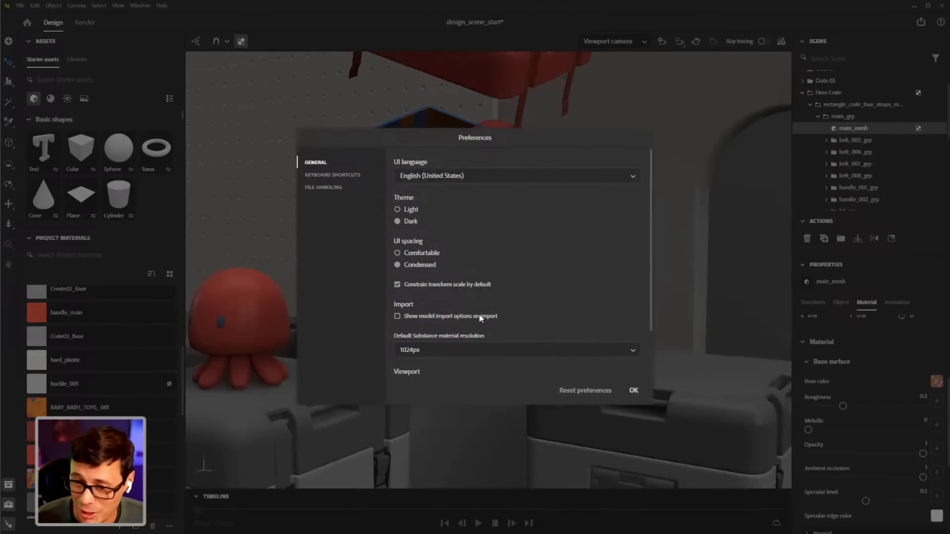
{"action": "left_click", "coordinate": [634, 392]}
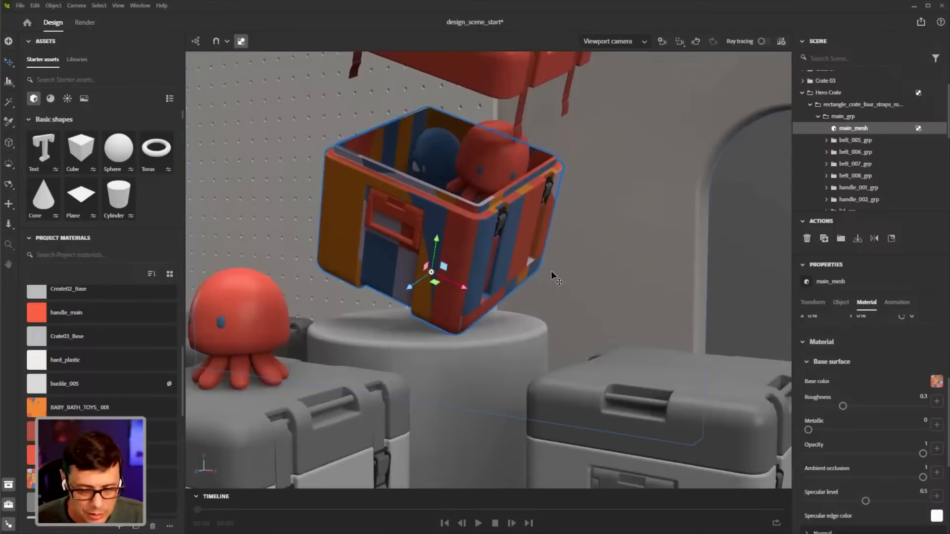
{"action": "scroll", "coordinate": [541, 277], "scroll_direction": "down", "scroll_amount": 3}
{"action": "middle_click_drag", "start_coordinate": [541, 277], "coordinate": [520, 262]}
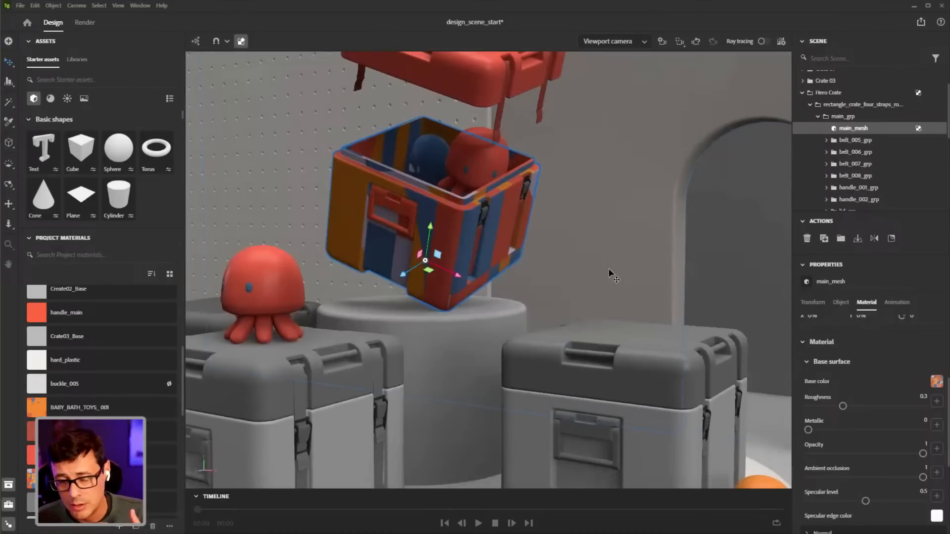
{"action": "scroll", "coordinate": [504, 275], "scroll_direction": "up", "scroll_amount": 3}
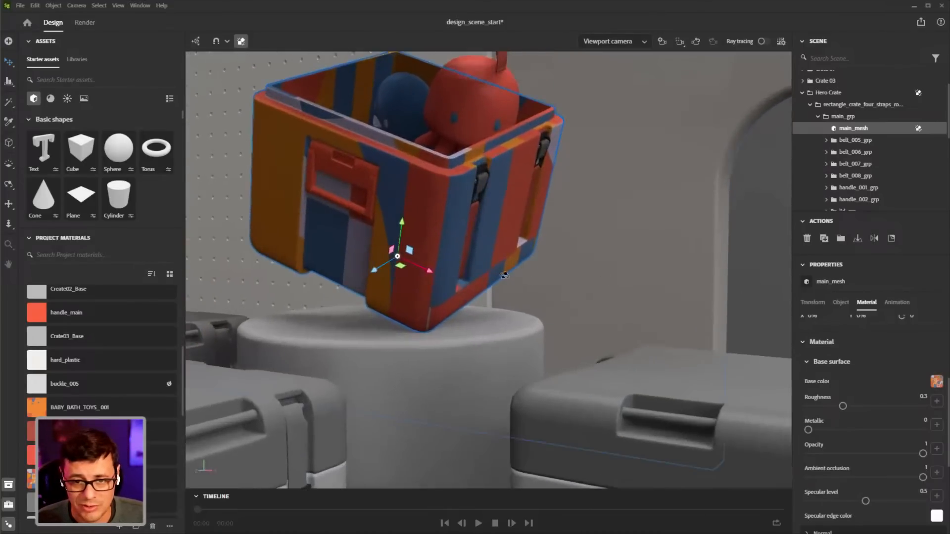
Change the crate body material's projection from UV to Triplanar (local)
{"action": "right_click_drag", "start_coordinate": [504, 276], "coordinate": [693, 316]}
{"action": "scroll", "coordinate": [863, 374], "scroll_direction": "up", "scroll_amount": 3}
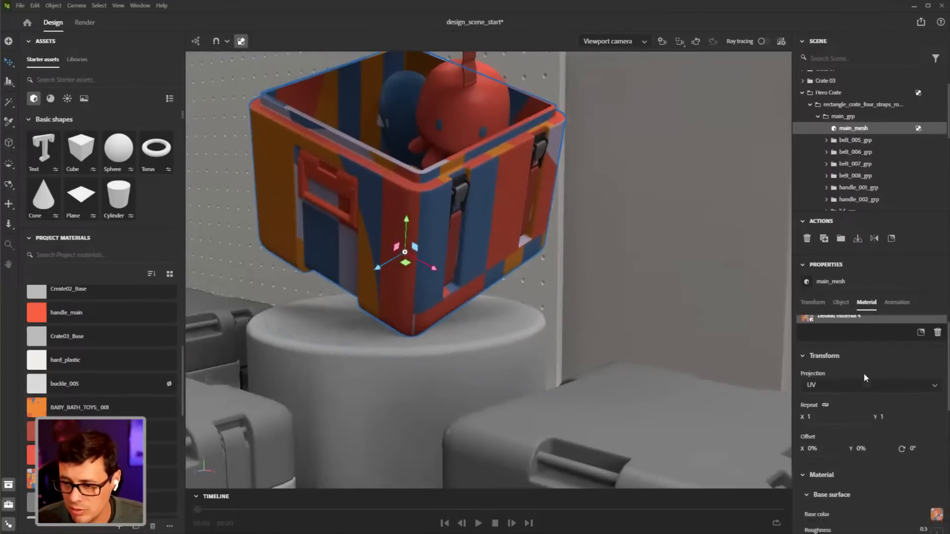
{"action": "scroll", "coordinate": [864, 377], "scroll_direction": "up", "scroll_amount": 1}
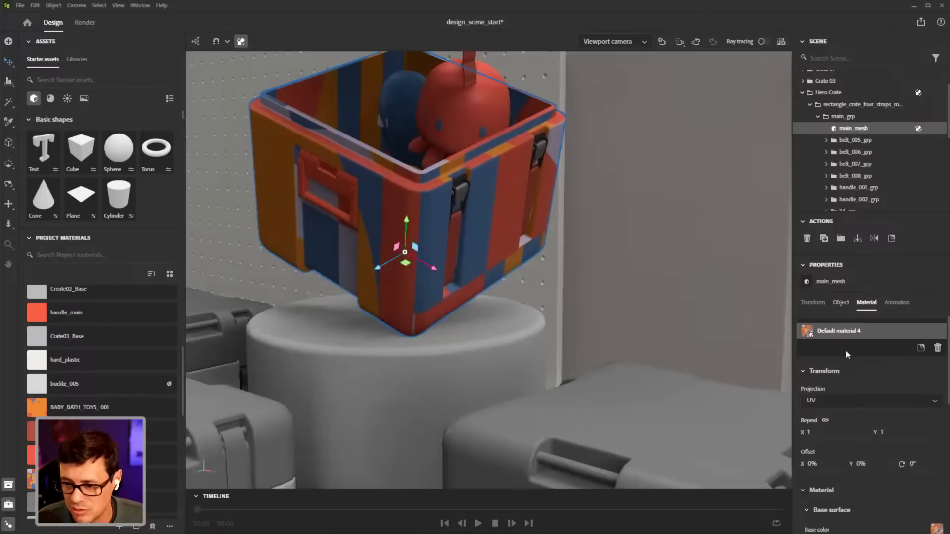
{"action": "scroll", "coordinate": [506, 210], "scroll_direction": "up", "scroll_amount": 2}
{"action": "right_click_drag", "start_coordinate": [506, 210], "coordinate": [515, 198]}
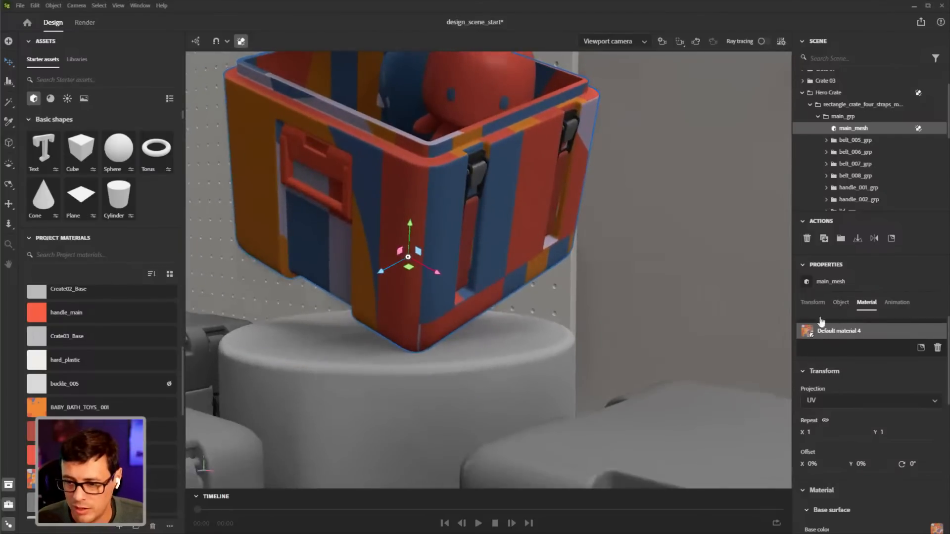
{"action": "left_click", "coordinate": [845, 402]}
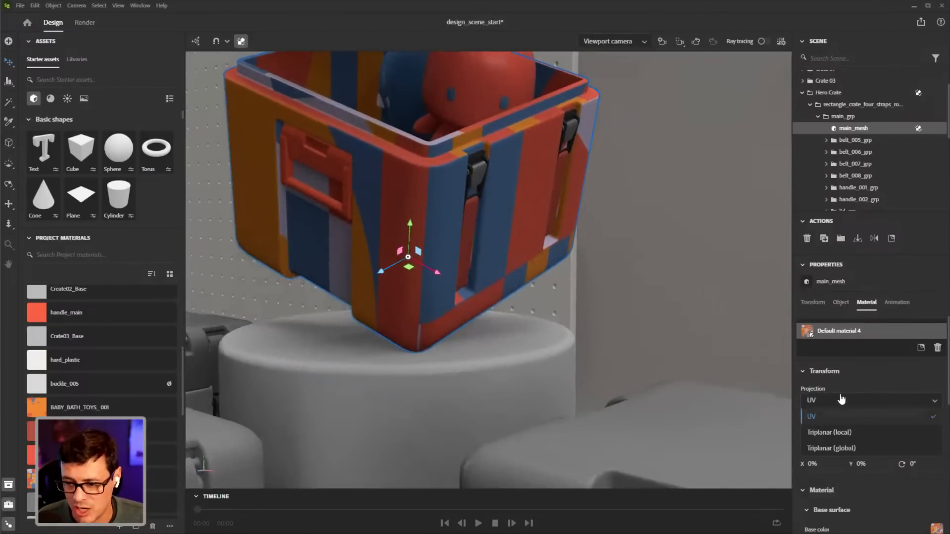
{"action": "left_click", "coordinate": [830, 432]}
{"action": "scroll", "coordinate": [488, 258], "scroll_direction": "down", "scroll_amount": 2}
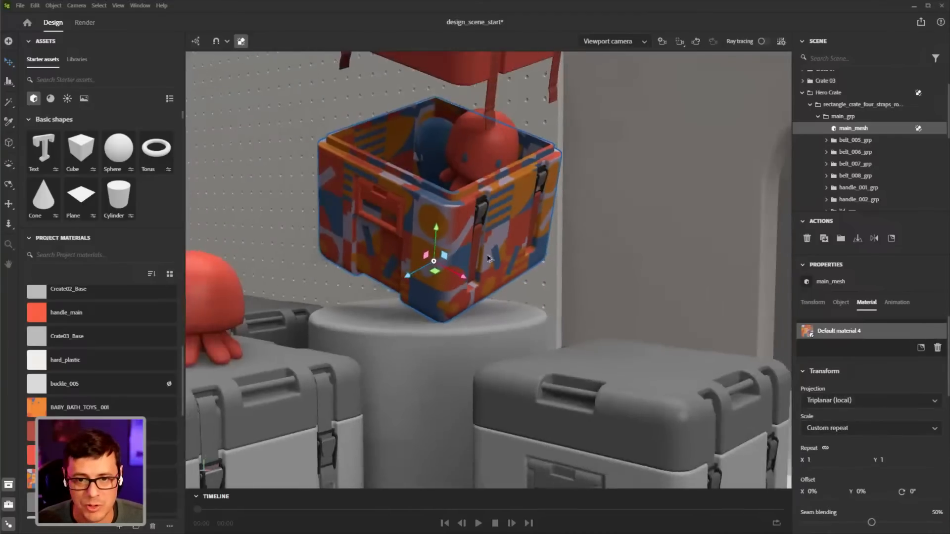
Examine how the triplanar artwork covers the hero crate's body from close up and from farther away
{"action": "right_click_drag", "start_coordinate": [487, 258], "coordinate": [540, 300]}
{"action": "scroll", "coordinate": [513, 289], "scroll_direction": "up", "scroll_amount": 2}
{"action": "middle_click_drag", "start_coordinate": [540, 301], "coordinate": [540, 292]}
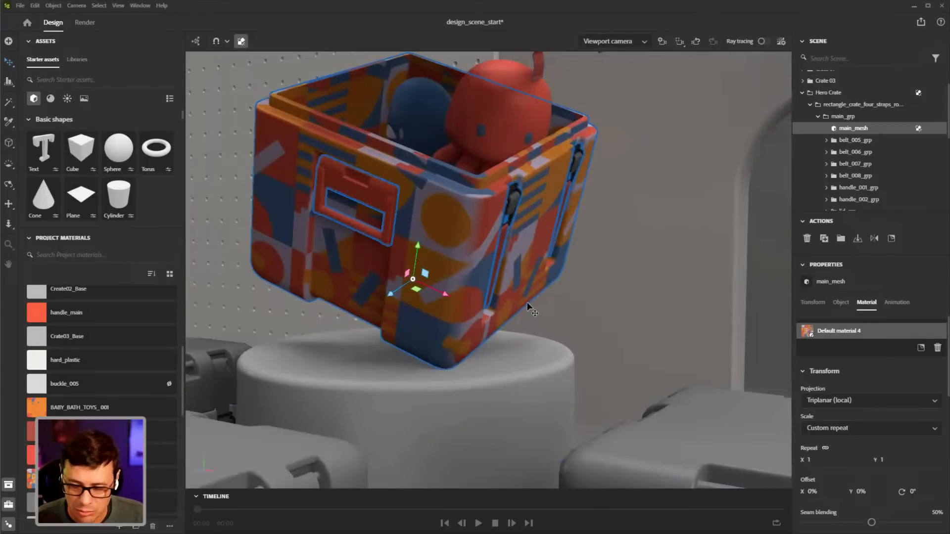
{"action": "left_click_drag", "start_coordinate": [577, 277], "coordinate": [572, 280], "text": "alt"}
{"action": "scroll", "coordinate": [564, 276], "scroll_direction": "down", "scroll_amount": 3}
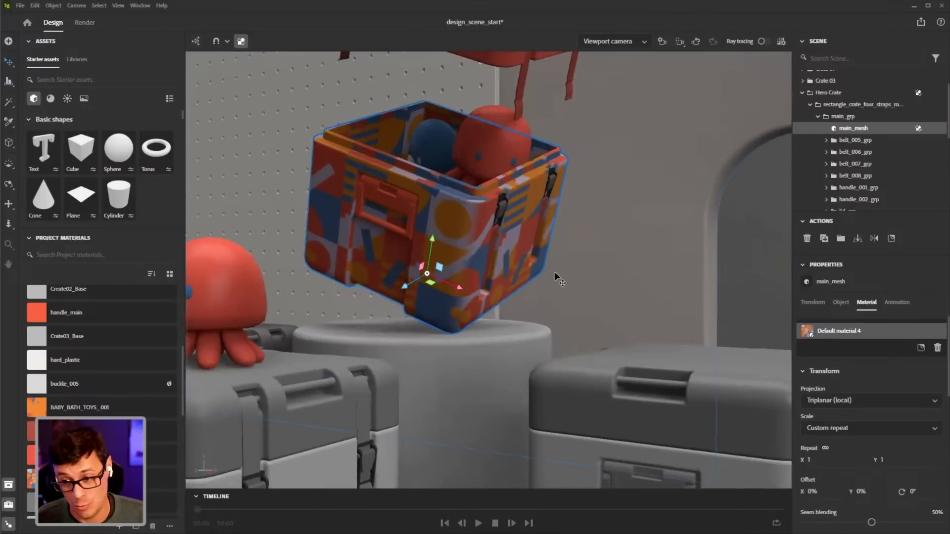
{"action": "scroll", "coordinate": [555, 264], "scroll_direction": "down", "scroll_amount": 3}
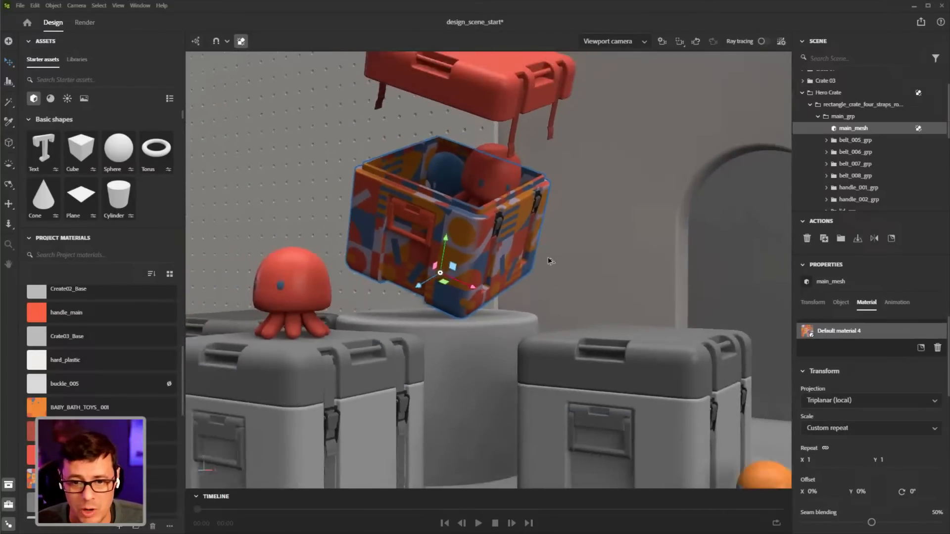
{"action": "left_click_drag", "start_coordinate": [550, 261], "coordinate": [549, 258], "text": "alt"}
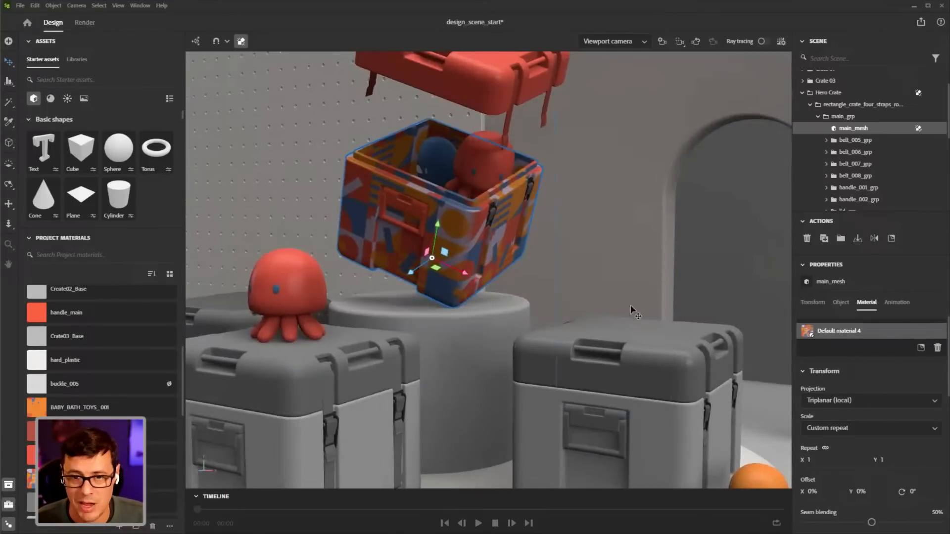
{"action": "left_click_drag", "start_coordinate": [632, 311], "coordinate": [570, 284], "text": "alt"}
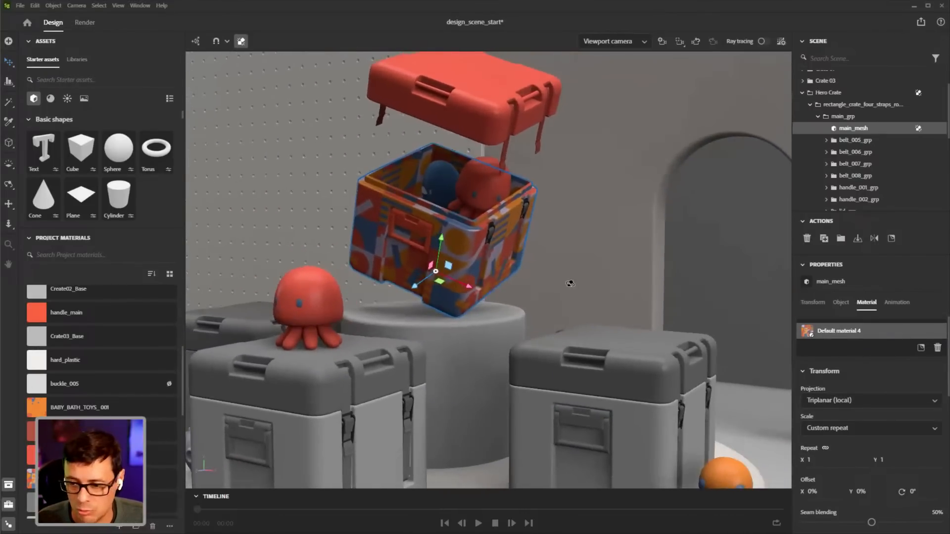
Reduce the seam blending of the crate body's triplanar projection to 5%
{"action": "right_click_drag", "start_coordinate": [509, 269], "coordinate": [546, 278], "text": "alt"}
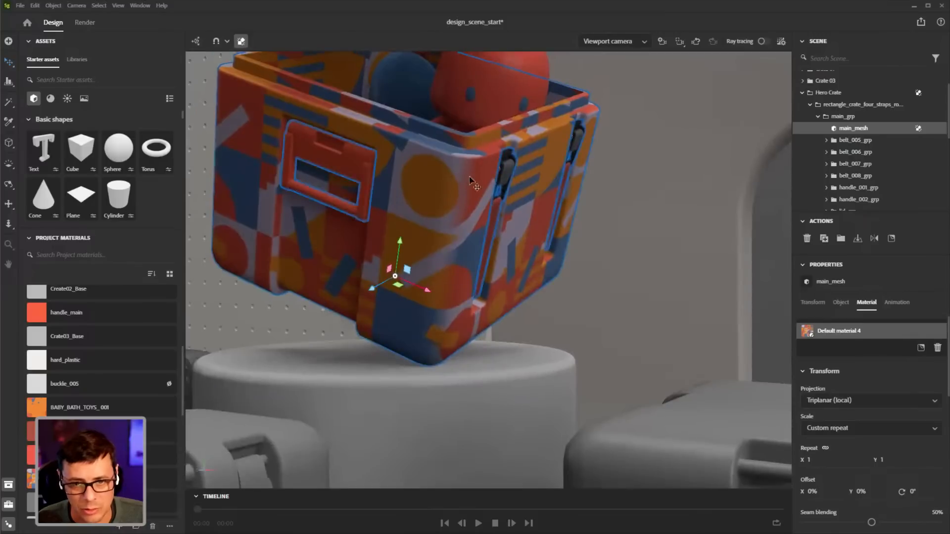
{"action": "scroll", "coordinate": [840, 470], "scroll_direction": "down", "scroll_amount": 3}
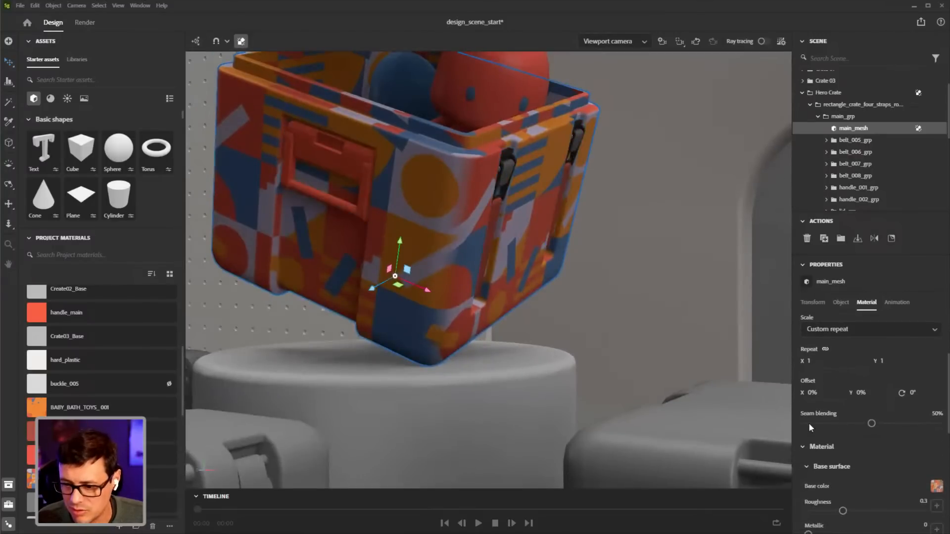
{"action": "left_click_drag", "start_coordinate": [872, 424], "coordinate": [810, 431]}
Review the whole scene from several angles and distances, including the hero crate, the podium and the archway wall
{"action": "mouse_move", "coordinate": [524, 292]}
{"action": "right_mouse_down", "text": "alt"}
{"action": "mouse_move", "coordinate": [499, 237]}
{"action": "mouse_move", "coordinate": [465, 253]}
{"action": "mouse_move", "coordinate": [513, 286]}
{"action": "right_mouse_up", "text": "alt"}
{"action": "scroll", "coordinate": [513, 286], "scroll_direction": "down", "scroll_amount": 5}
{"action": "left_click_drag", "start_coordinate": [513, 277], "coordinate": [539, 268], "text": "alt"}
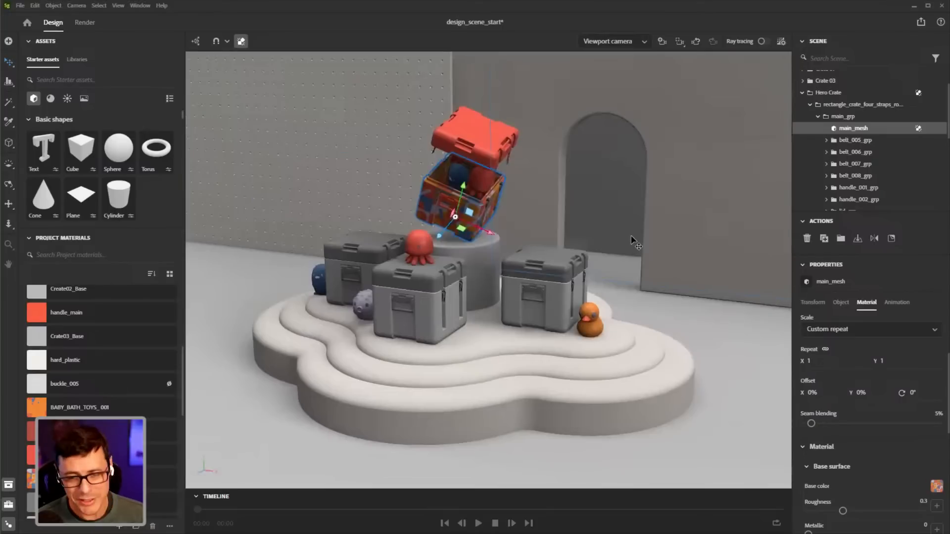
{"action": "mouse_move", "coordinate": [618, 246]}
{"action": "left_mouse_down", "text": "alt"}
{"action": "mouse_move", "coordinate": [614, 235]}
{"action": "mouse_move", "coordinate": [717, 236]}
{"action": "mouse_move", "coordinate": [608, 250]}
{"action": "left_mouse_up", "text": "alt"}
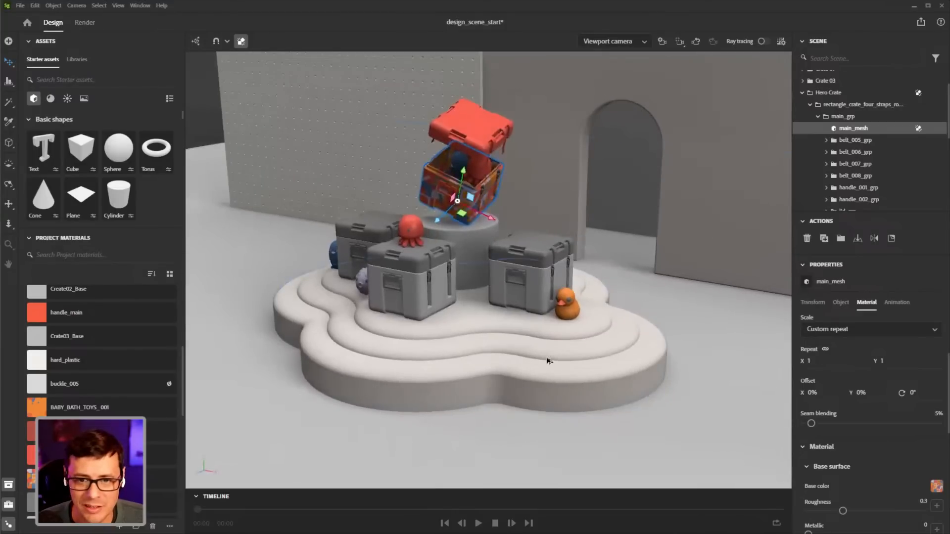
{"action": "left_click_drag", "start_coordinate": [614, 326], "coordinate": [583, 357], "text": "alt"}
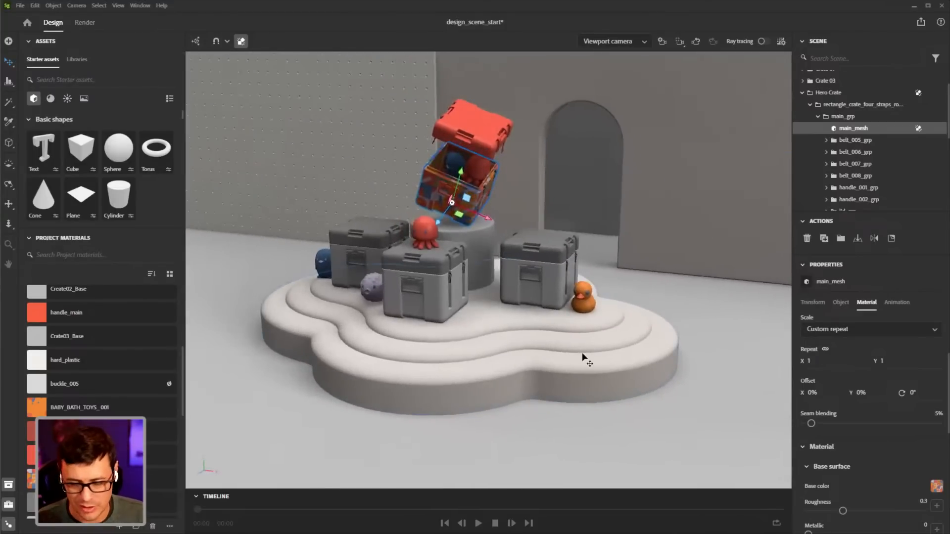
{"action": "left_click_drag", "start_coordinate": [524, 307], "coordinate": [644, 348], "text": "alt"}
{"action": "left_click_drag", "start_coordinate": [553, 302], "coordinate": [548, 319], "text": "alt"}
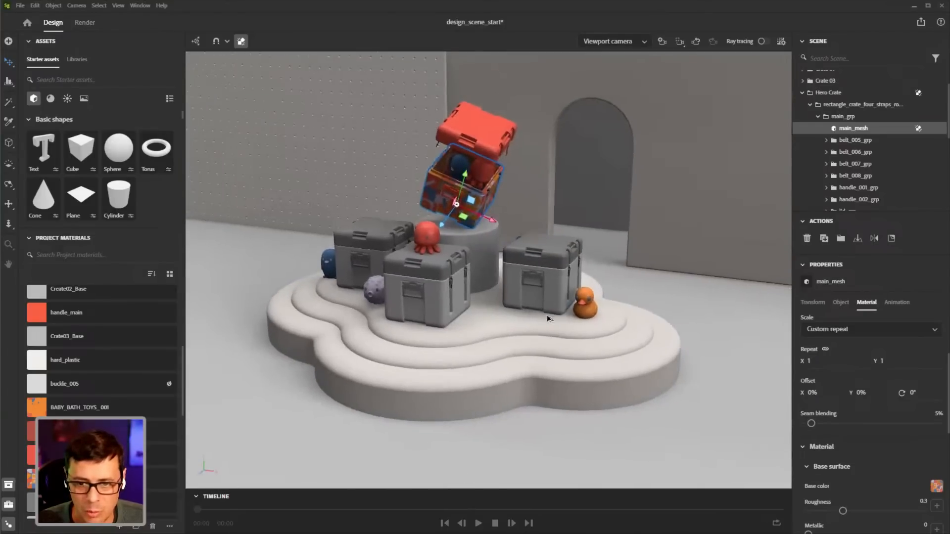
{"action": "scroll", "coordinate": [548, 319], "scroll_direction": "up", "scroll_amount": 3}
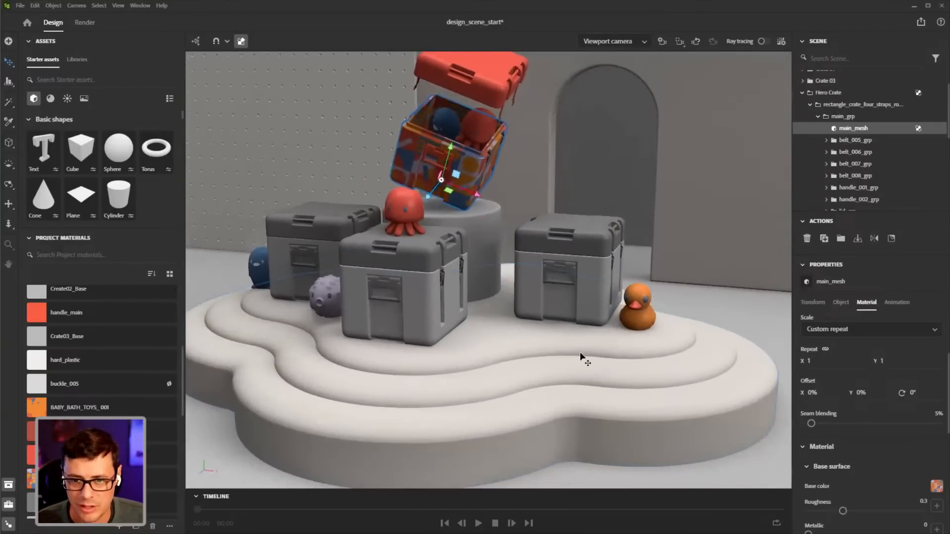
{"action": "middle_click_drag", "start_coordinate": [557, 327], "coordinate": [562, 329], "text": "alt"}
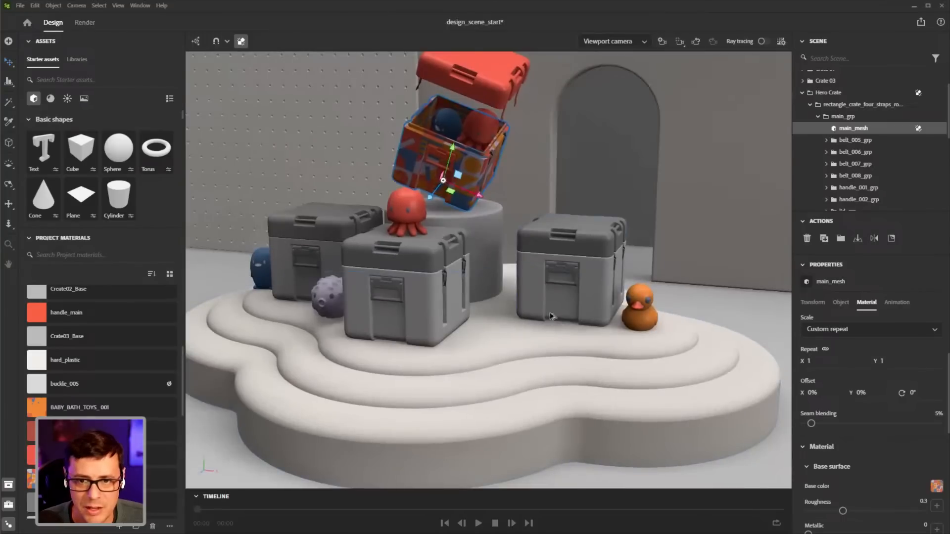
{"action": "right_click_drag", "start_coordinate": [550, 315], "coordinate": [568, 330], "text": "alt"}
{"action": "middle_click_drag", "start_coordinate": [568, 330], "coordinate": [556, 329], "text": "alt"}
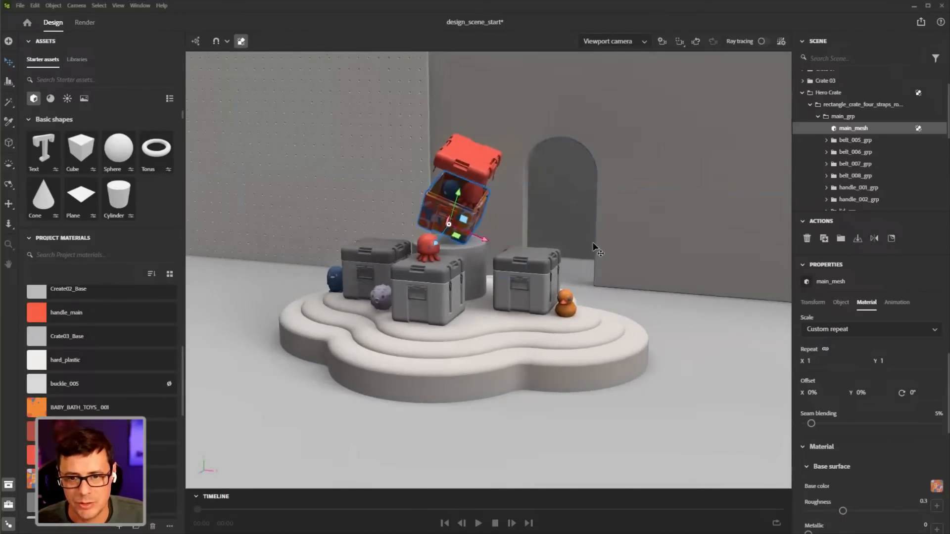
{"action": "right_click_drag", "start_coordinate": [564, 215], "coordinate": [587, 242], "text": "alt"}
{"action": "left_click_drag", "start_coordinate": [588, 242], "coordinate": [571, 243], "text": "alt"}
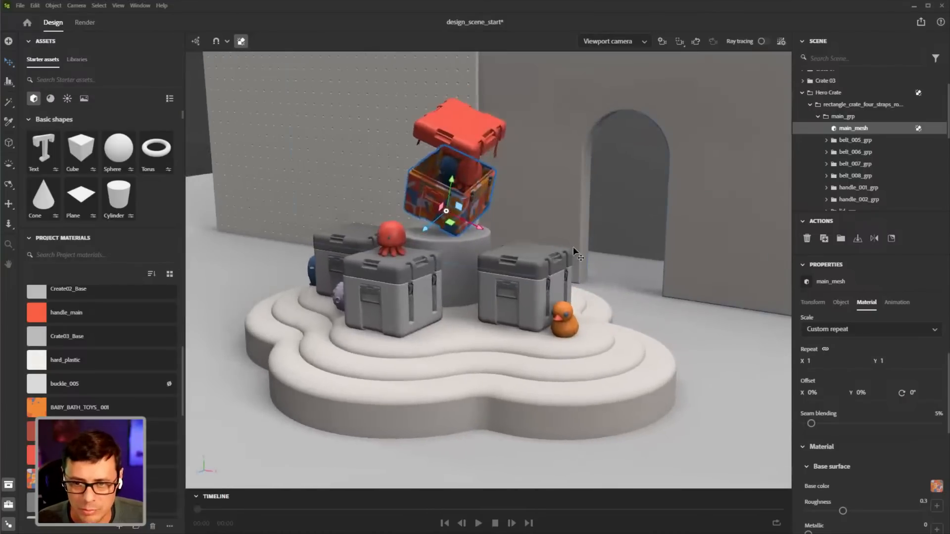
{"action": "left_click_drag", "start_coordinate": [628, 212], "coordinate": [589, 199], "text": "alt"}
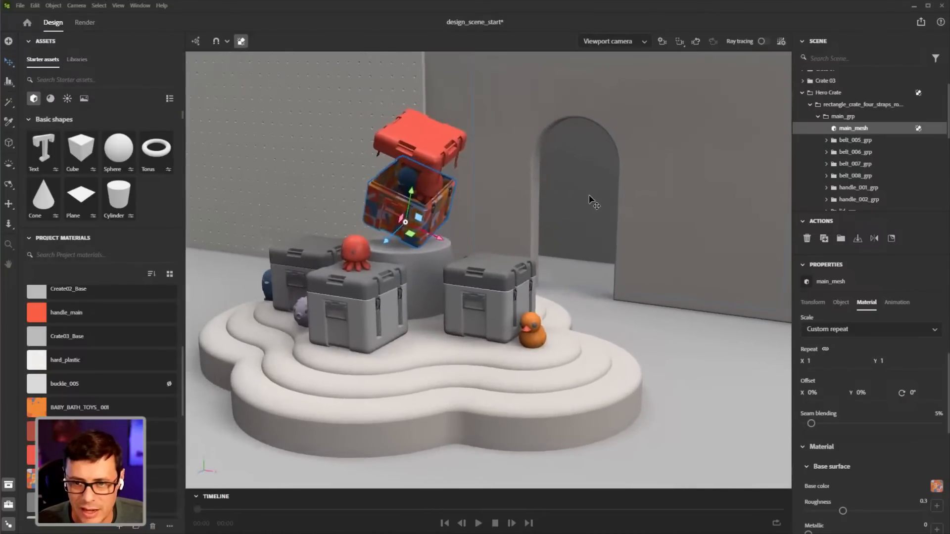
Apply 3dcreatives_substance_bootcamp.ai as the base color image of Plane 2 behind the archway
{"action": "left_click", "coordinate": [620, 296]}
{"action": "left_click_drag", "start_coordinate": [592, 247], "coordinate": [555, 251], "text": "alt"}
{"action": "right_click_drag", "start_coordinate": [556, 251], "coordinate": [566, 254], "text": "alt"}
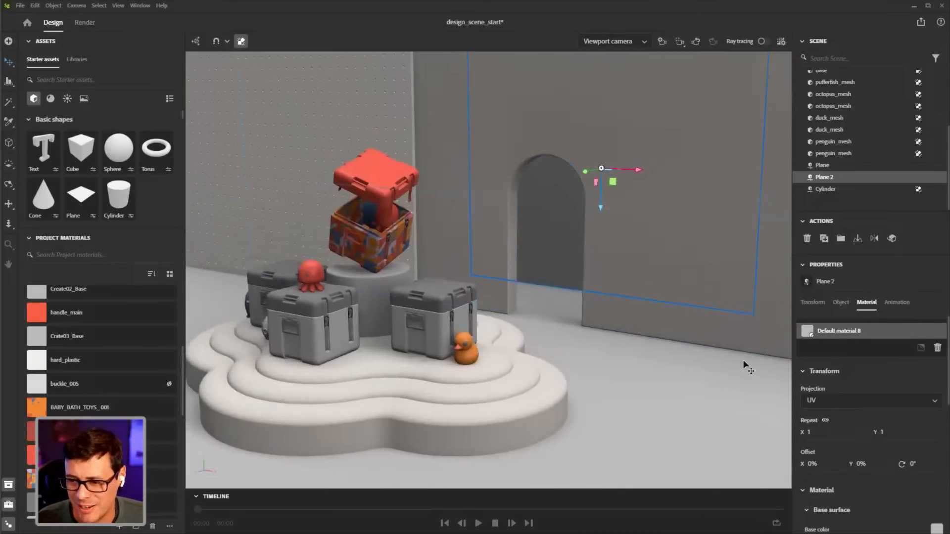
{"action": "scroll", "coordinate": [867, 334], "scroll_direction": "down", "scroll_amount": 1}
{"action": "scroll", "coordinate": [867, 334], "scroll_direction": "down", "scroll_amount": 2}
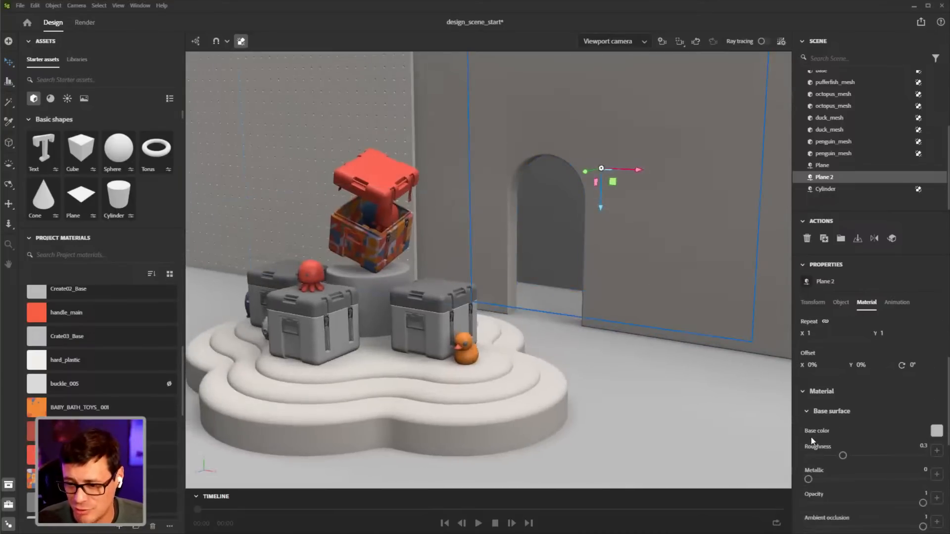
{"action": "left_click", "coordinate": [936, 431]}
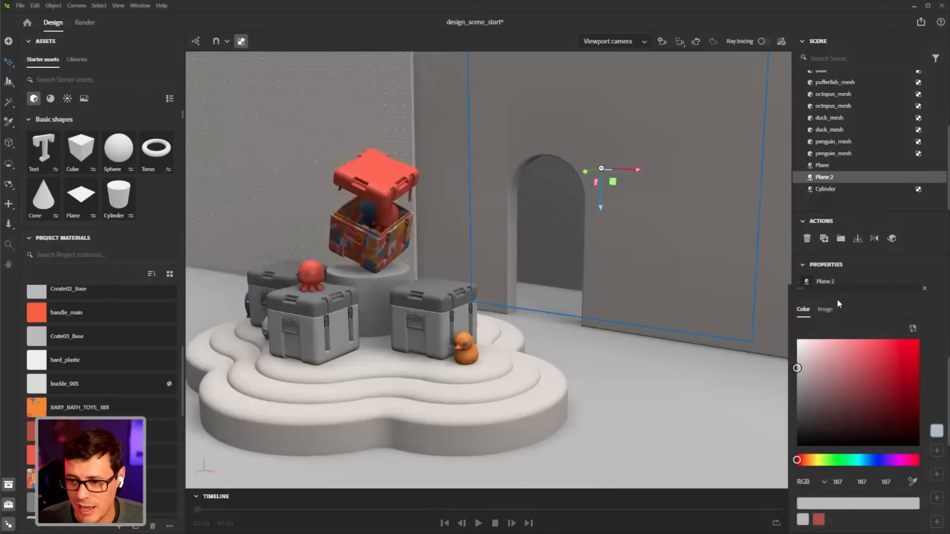
{"action": "left_click", "coordinate": [936, 432]}
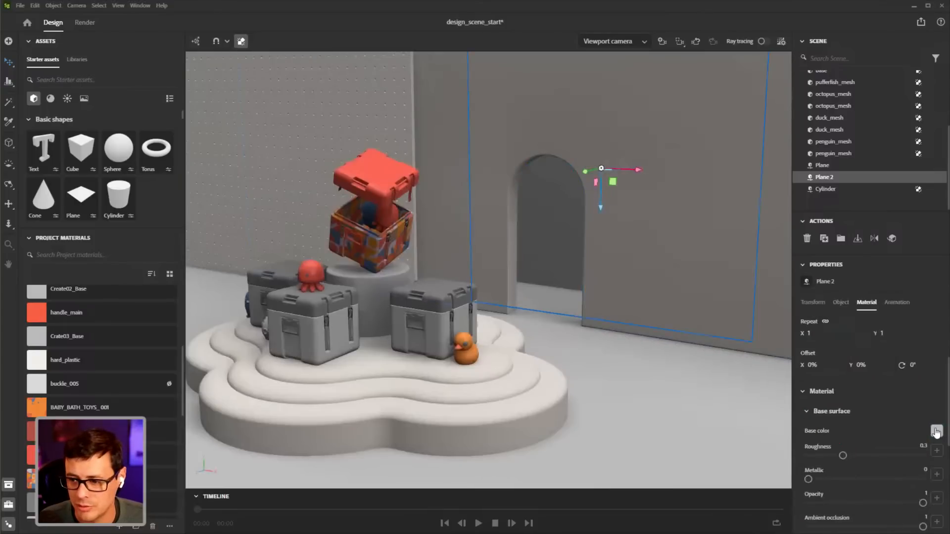
{"action": "left_click", "coordinate": [935, 432]}
{"action": "left_click_drag", "start_coordinate": [832, 289], "coordinate": [646, 132]}
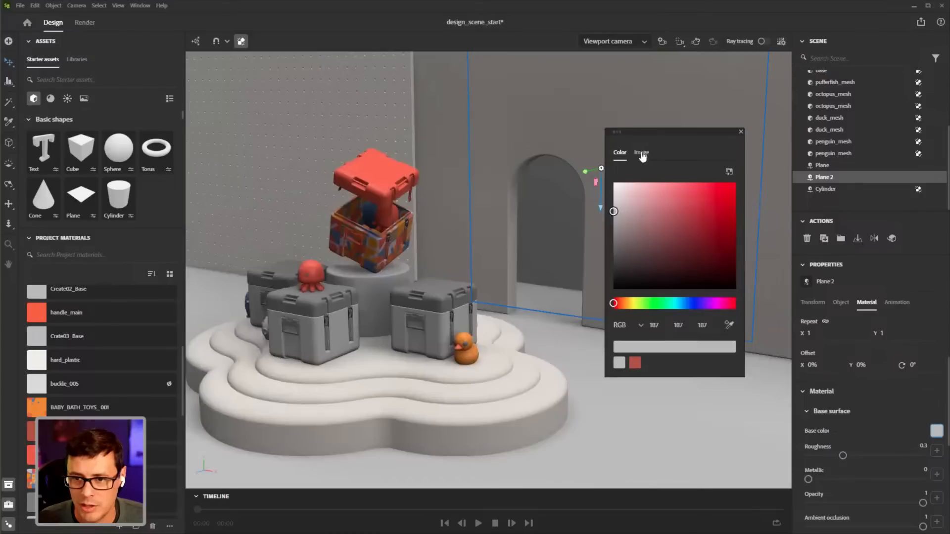
{"action": "left_click", "coordinate": [641, 152]}
{"action": "left_click", "coordinate": [692, 251]}
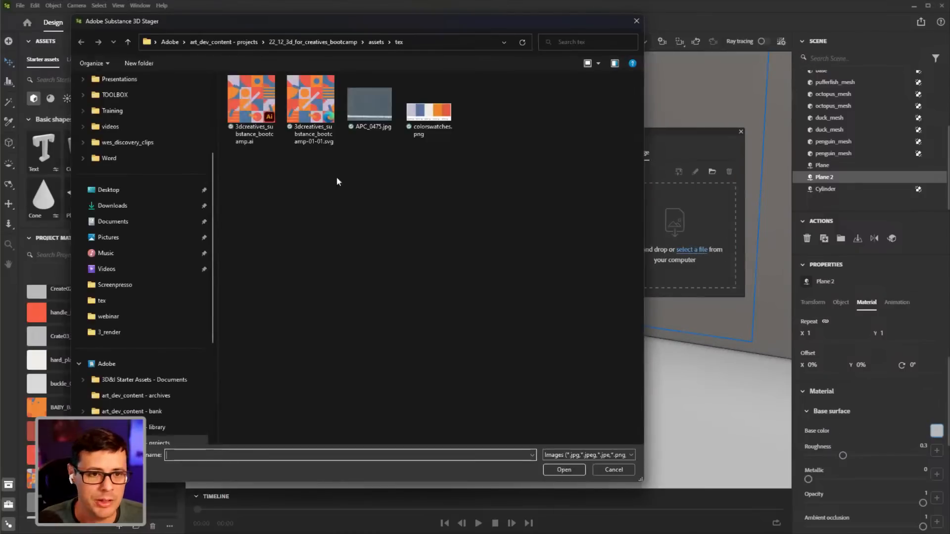
{"action": "double_click", "coordinate": [258, 115]}
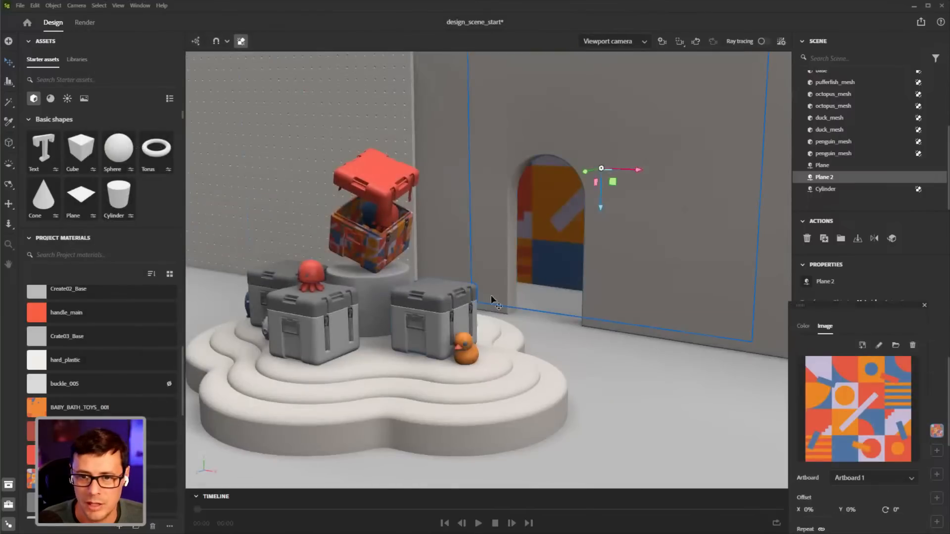
Scale up Plane 2 so the artwork's shapes appear larger through the archway
{"action": "scroll", "coordinate": [617, 294], "scroll_direction": "up", "scroll_amount": 4}
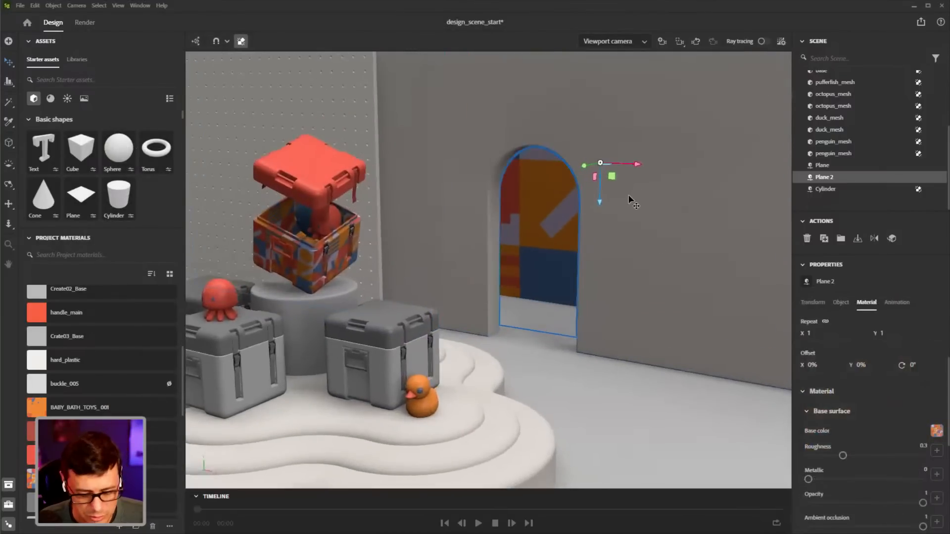
{"action": "key", "text": "s"}
{"action": "middle_click_drag", "start_coordinate": [648, 194], "coordinate": [637, 222]}
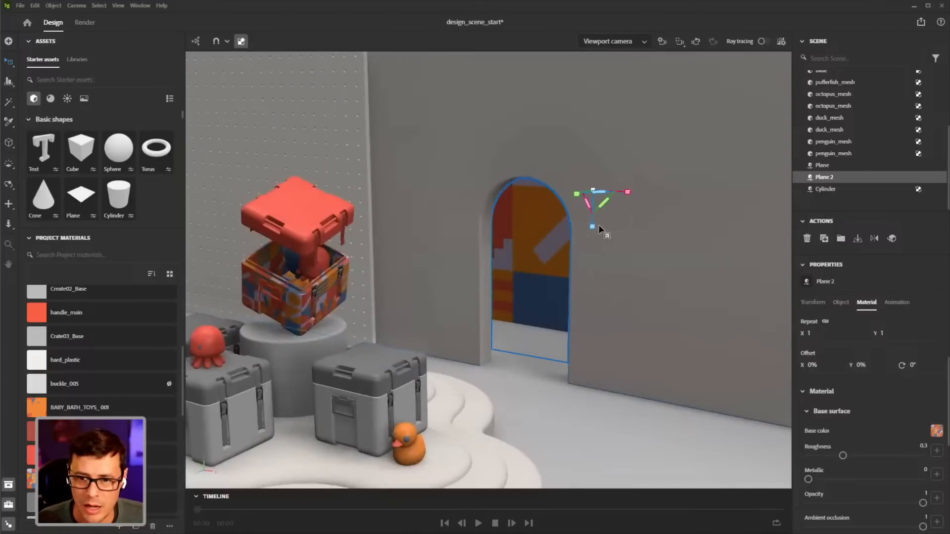
{"action": "mouse_move", "coordinate": [592, 227]}
{"action": "left_mouse_down"}
{"action": "mouse_move", "coordinate": [596, 251]}
{"action": "mouse_move", "coordinate": [596, 243]}
{"action": "left_mouse_up"}
{"action": "key", "text": "v"}
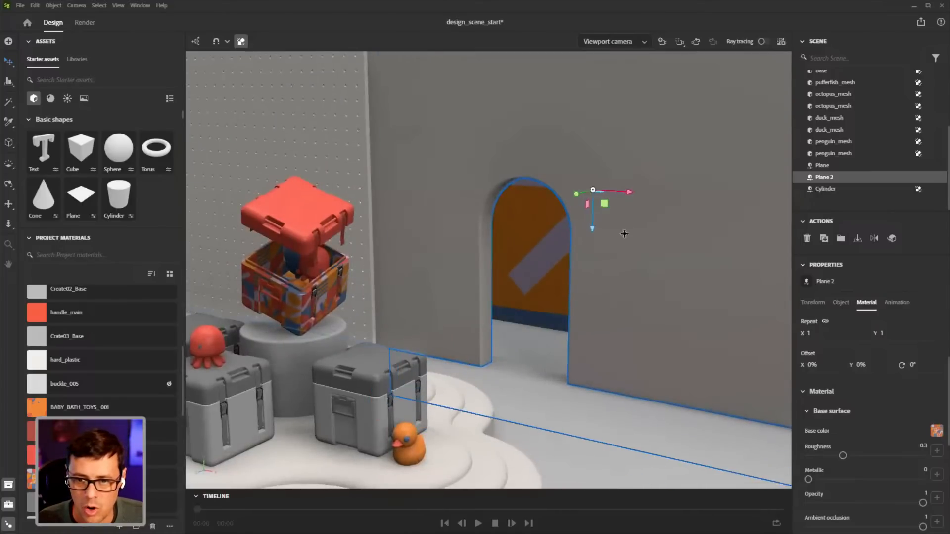
Reposition Plane 2 sideways and downward so its artwork fills the archway with several differently colored shapes
{"action": "right_click_drag", "start_coordinate": [623, 231], "coordinate": [656, 235]}
{"action": "left_click_drag", "start_coordinate": [633, 203], "coordinate": [597, 203]}
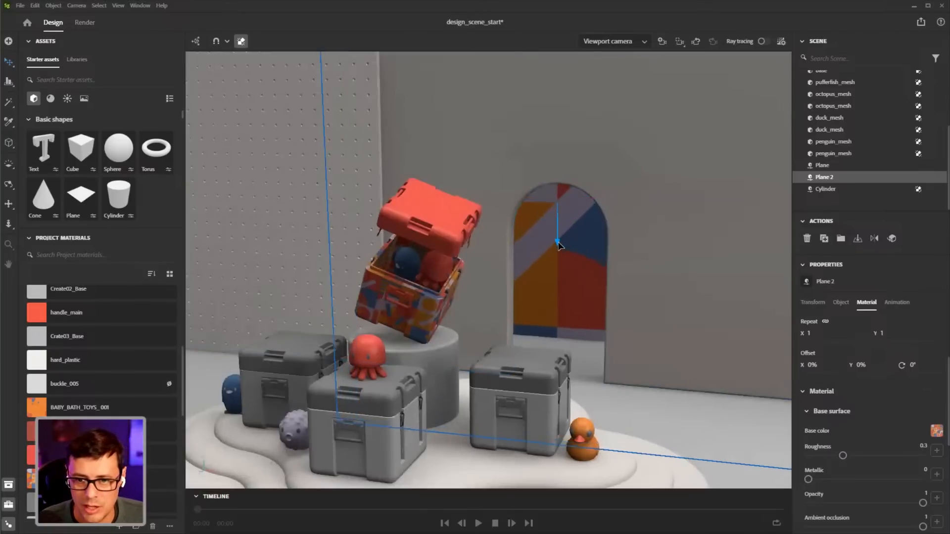
{"action": "left_click_drag", "start_coordinate": [557, 237], "coordinate": [560, 255]}
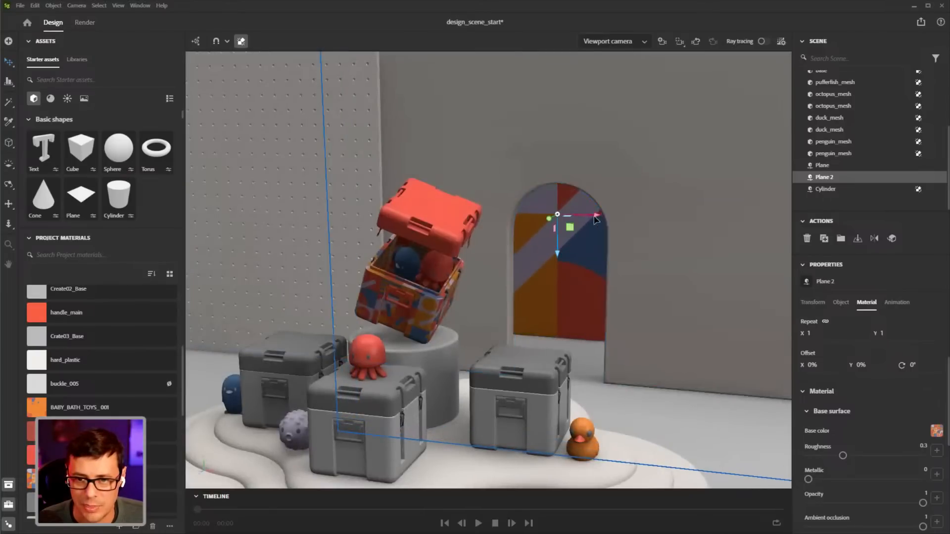
{"action": "left_click_drag", "start_coordinate": [597, 215], "coordinate": [608, 218]}
Check how the artwork in the archway looks alongside the crates and podium from a wider view
{"action": "right_click_drag", "start_coordinate": [648, 355], "coordinate": [609, 345], "text": "alt"}
{"action": "middle_click_drag", "start_coordinate": [608, 346], "coordinate": [604, 278], "text": "alt"}
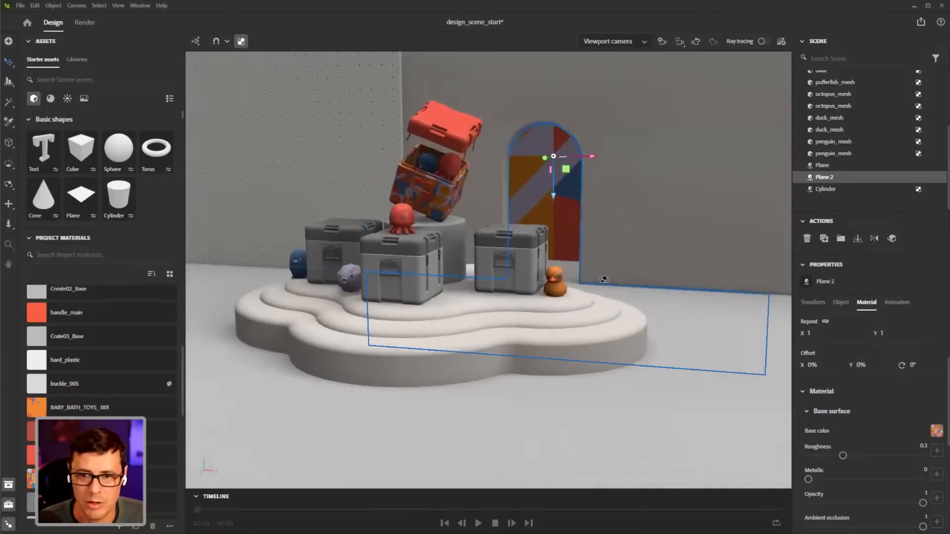
{"action": "left_click_drag", "start_coordinate": [604, 278], "coordinate": [551, 199], "text": "alt"}
{"action": "middle_click_drag", "start_coordinate": [559, 227], "coordinate": [559, 242], "text": "alt"}
{"action": "left_click_drag", "start_coordinate": [559, 243], "coordinate": [584, 241], "text": "alt"}
{"action": "middle_click_drag", "start_coordinate": [585, 242], "coordinate": [610, 257], "text": "alt"}
{"action": "right_click_drag", "start_coordinate": [609, 257], "coordinate": [613, 253], "text": "alt"}
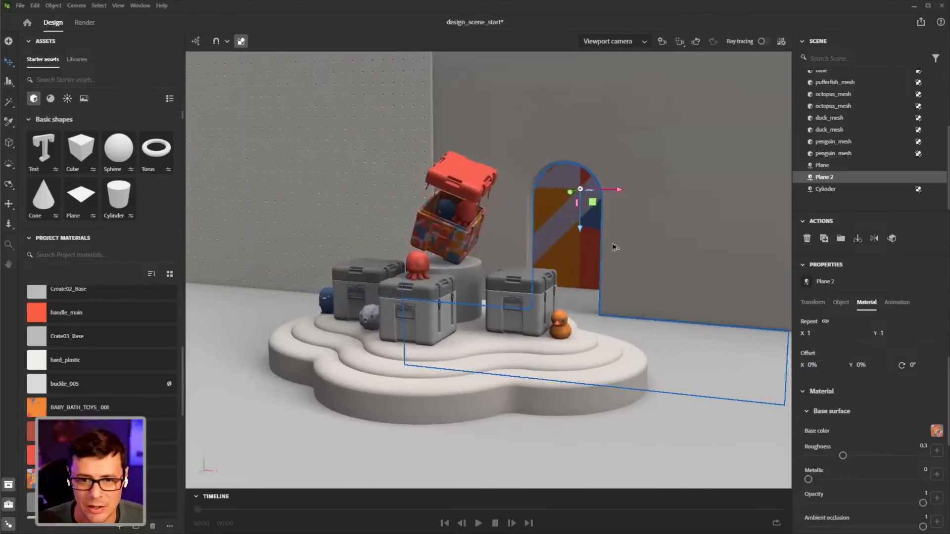
Set the rotation of the scene's environment light to -53° to brighten the crates and back wall
{"action": "left_click_drag", "start_coordinate": [612, 246], "coordinate": [600, 243], "text": "alt"}
{"action": "right_click_drag", "start_coordinate": [600, 244], "coordinate": [617, 210], "text": "alt"}
{"action": "left_click_drag", "start_coordinate": [616, 210], "coordinate": [602, 251], "text": "alt"}
{"action": "middle_click_drag", "start_coordinate": [603, 250], "coordinate": [598, 240], "text": "alt"}
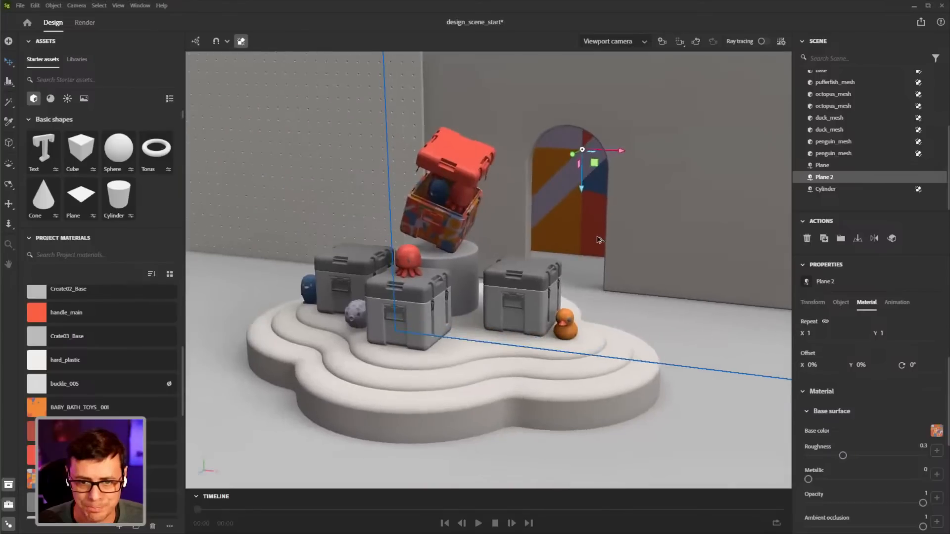
{"action": "left_click_drag", "start_coordinate": [598, 238], "coordinate": [604, 238], "text": "alt"}
{"action": "scroll", "coordinate": [824, 82], "scroll_direction": "up", "scroll_amount": 4}
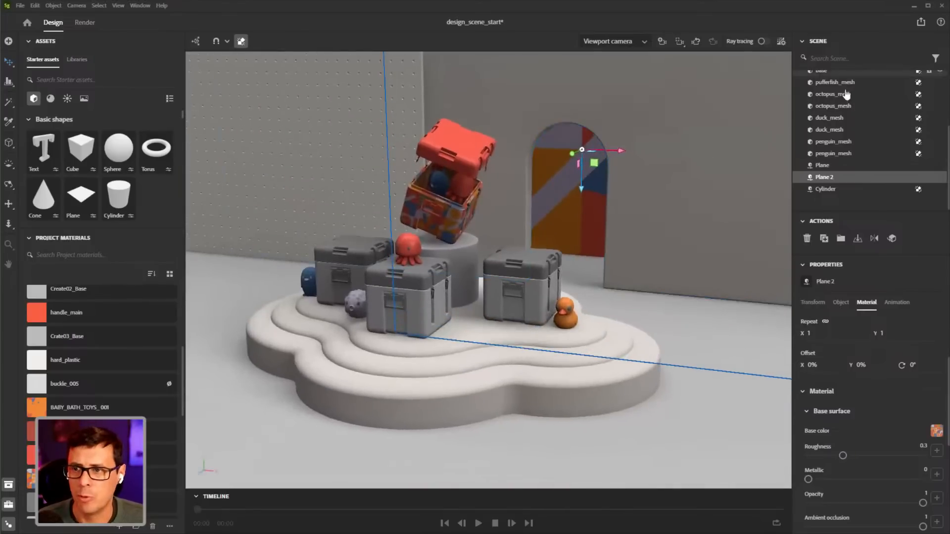
{"action": "left_click", "coordinate": [823, 77]}
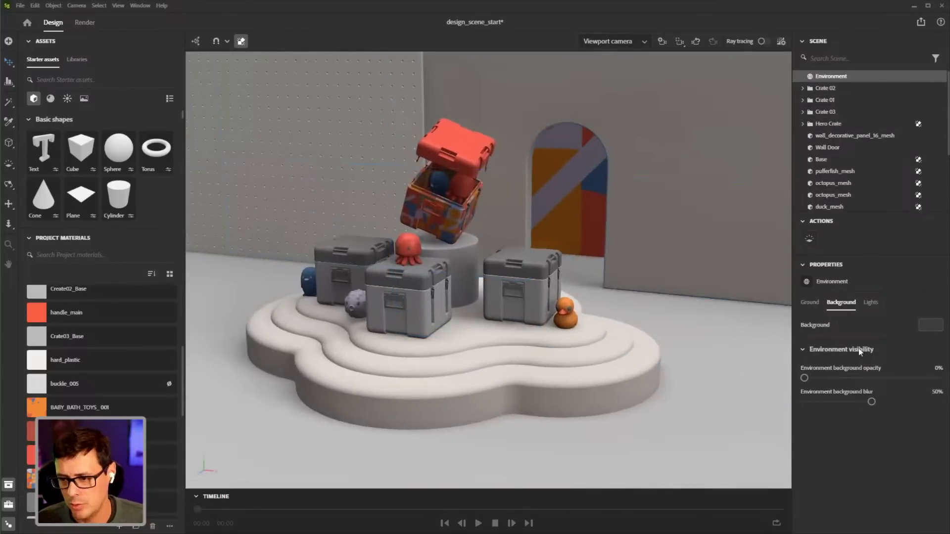
{"action": "left_click", "coordinate": [870, 305]}
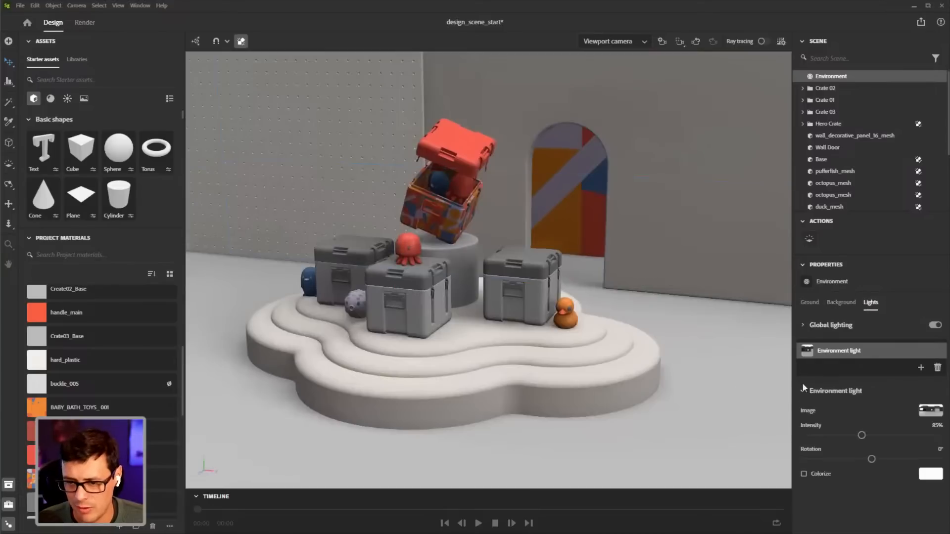
{"action": "middle_click_drag", "start_coordinate": [576, 313], "coordinate": [601, 309]}
{"action": "scroll", "coordinate": [600, 309], "scroll_direction": "up", "scroll_amount": 2}
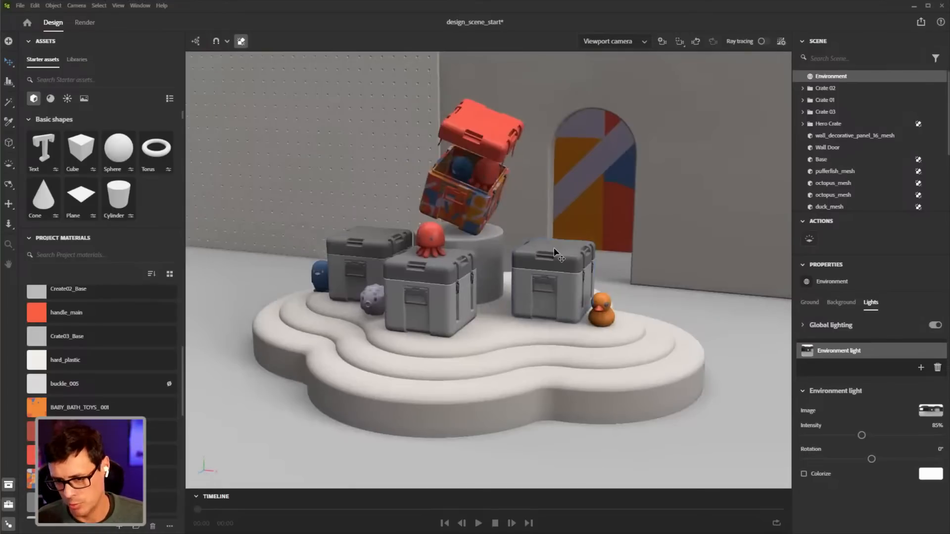
{"action": "left_click_drag", "start_coordinate": [871, 461], "coordinate": [852, 459]}
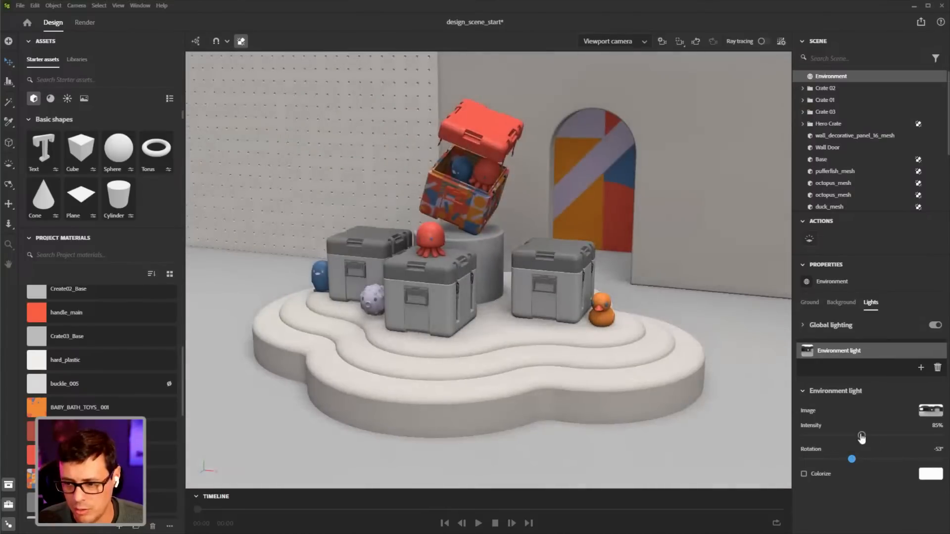
Rotate the environment light directly in the viewport to try a different shading direction on the crates and archway
{"action": "middle_click_drag", "start_coordinate": [541, 286], "coordinate": [556, 280]}
{"action": "scroll", "coordinate": [555, 280], "scroll_direction": "up", "scroll_amount": 2}
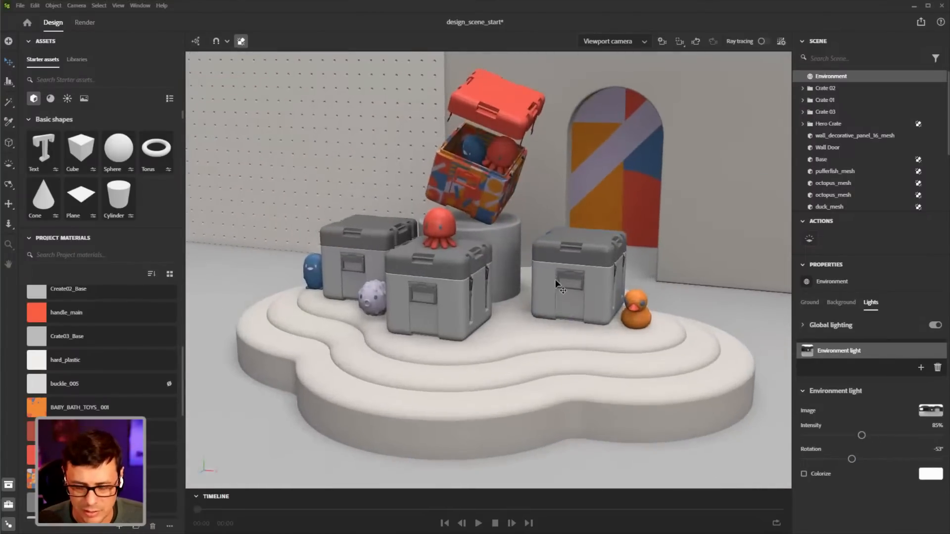
{"action": "middle_click_drag", "start_coordinate": [591, 329], "coordinate": [590, 320]}
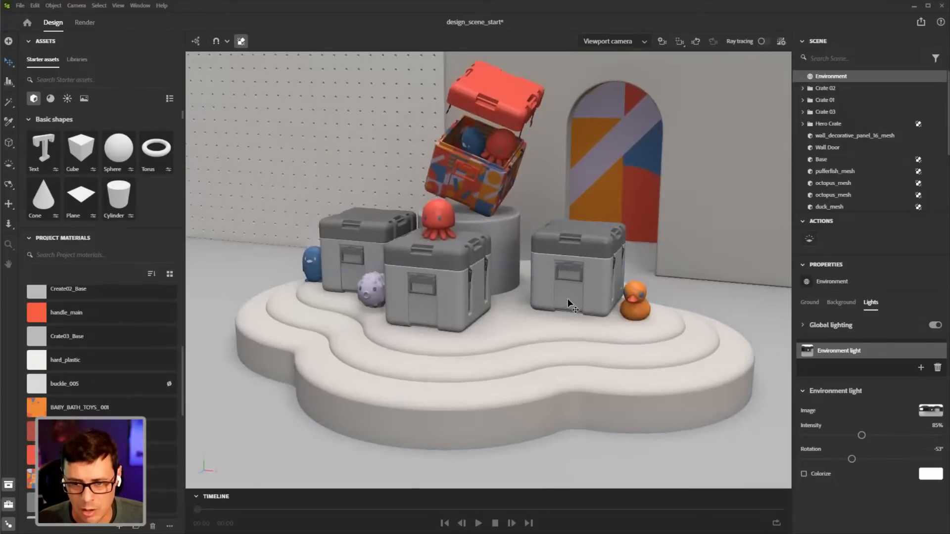
{"action": "mouse_move", "coordinate": [569, 299]}
{"action": "right_mouse_down", "text": "shift"}
{"action": "mouse_move", "coordinate": [619, 303]}
{"action": "mouse_move", "coordinate": [474, 298]}
{"action": "mouse_move", "coordinate": [664, 322]}
{"action": "mouse_move", "coordinate": [502, 311]}
{"action": "mouse_move", "coordinate": [642, 322]}
{"action": "mouse_move", "coordinate": [606, 317]}
{"action": "right_mouse_up", "text": "shift"}
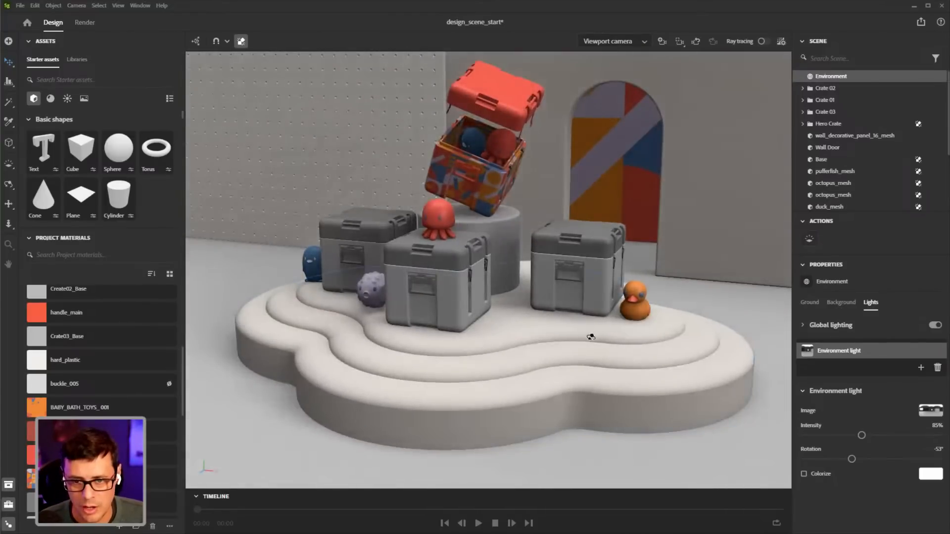
{"action": "middle_click_drag", "start_coordinate": [600, 340], "coordinate": [597, 315]}
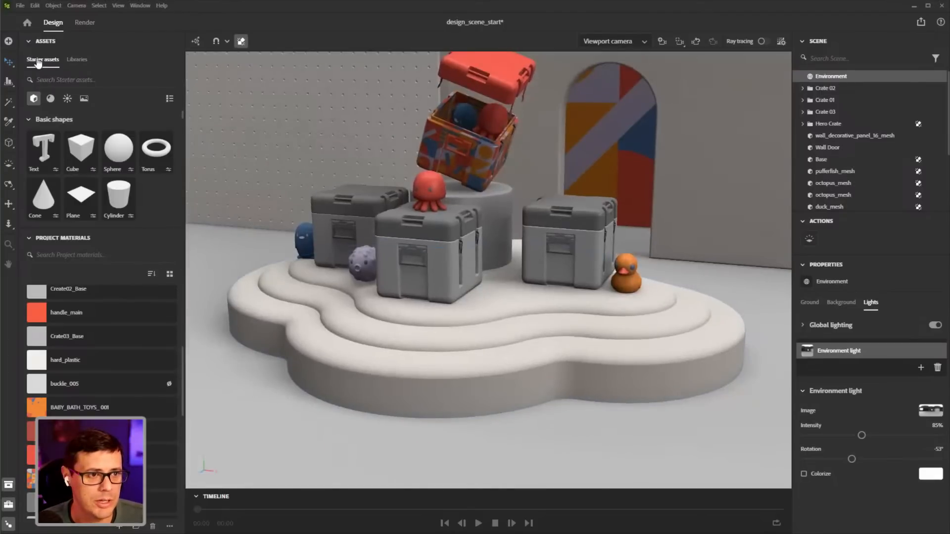
Try the Studio 80s horror flick b environment light on the scene, rotate it around the crates, and undo it
{"action": "left_click", "coordinate": [67, 99]}
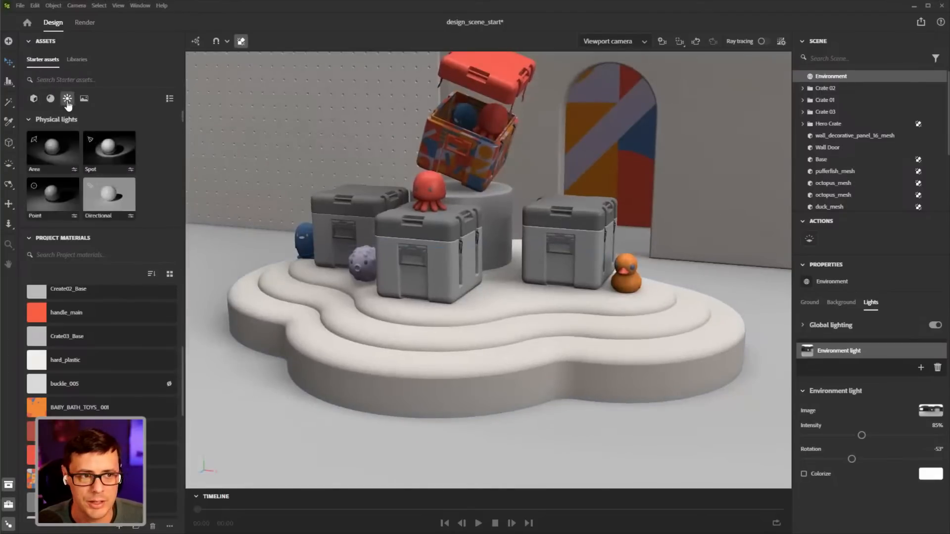
{"action": "left_click_drag", "start_coordinate": [91, 229], "coordinate": [93, 378]}
{"action": "scroll", "coordinate": [104, 234], "scroll_direction": "down", "scroll_amount": 1}
{"action": "scroll", "coordinate": [104, 233], "scroll_direction": "down", "scroll_amount": 6}
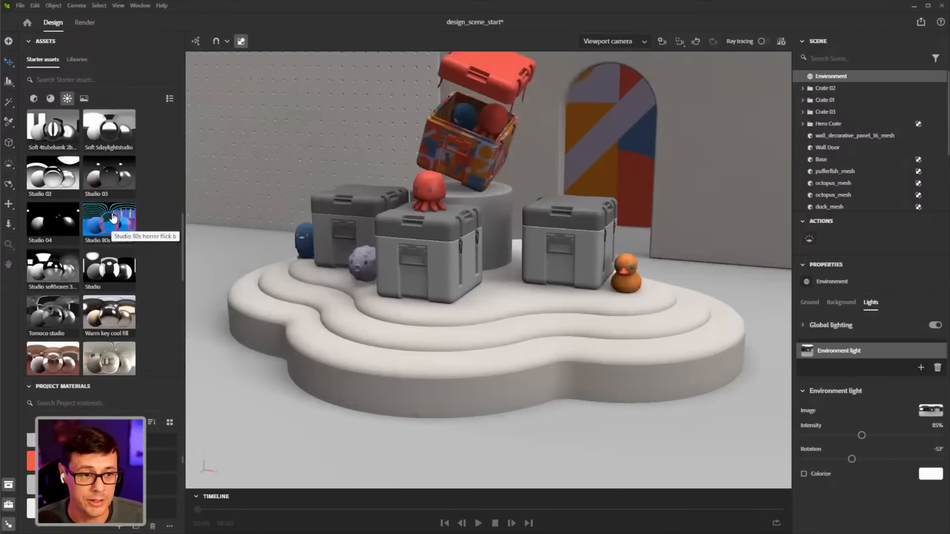
{"action": "left_click_drag", "start_coordinate": [113, 217], "coordinate": [307, 316]}
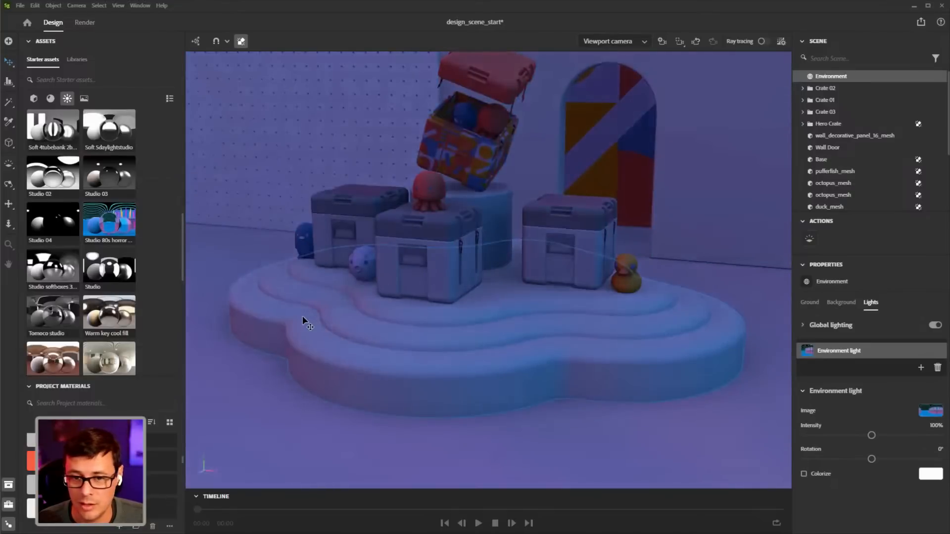
{"action": "middle_click_drag", "start_coordinate": [476, 307], "coordinate": [474, 333]}
{"action": "right_click_drag", "start_coordinate": [526, 362], "coordinate": [415, 349], "text": "shift"}
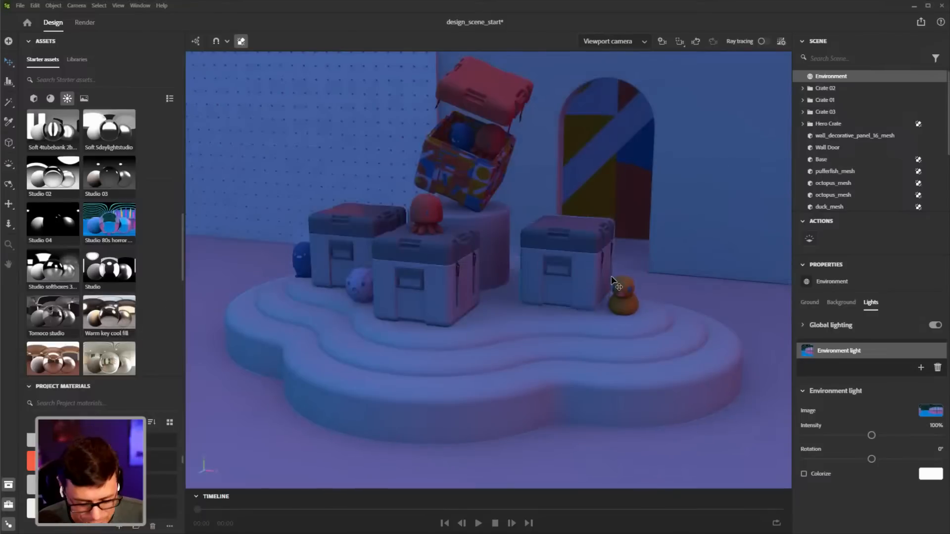
{"action": "key", "text": "c"}
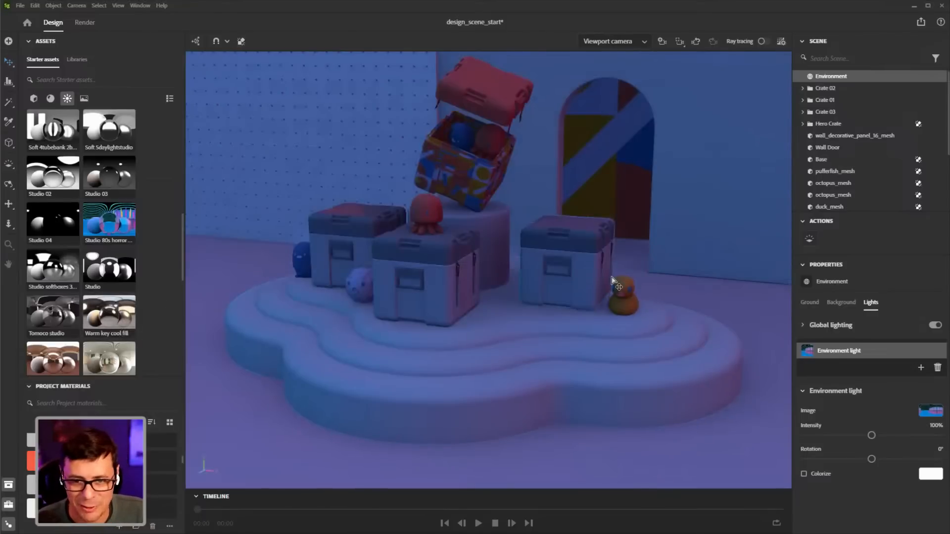
{"action": "key", "text": "ctrl+z"}
Rotate the original studio environment light in the viewport to adjust the shading on the crates and podium
{"action": "middle_click_drag", "start_coordinate": [608, 306], "coordinate": [599, 313]}
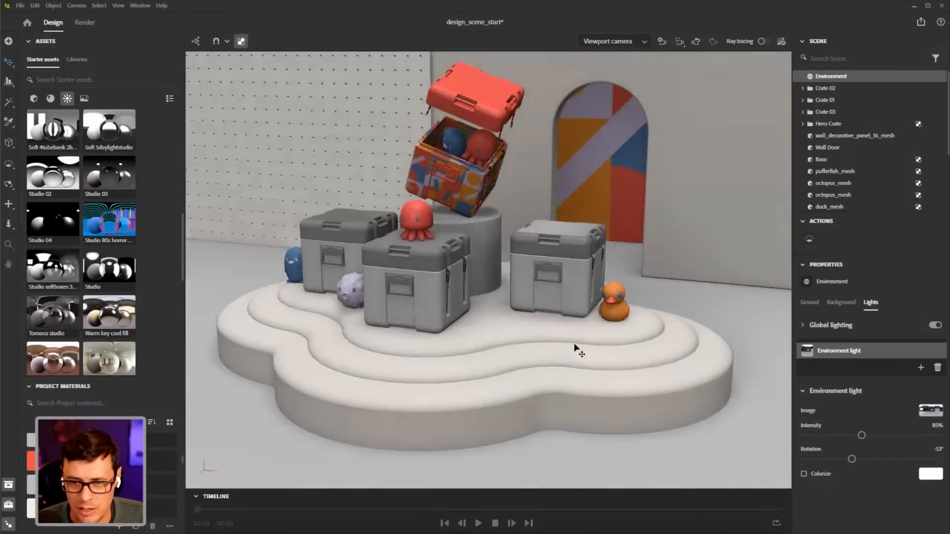
{"action": "middle_click_drag", "start_coordinate": [534, 322], "coordinate": [547, 293]}
{"action": "mouse_move", "coordinate": [587, 335]}
{"action": "left_mouse_down"}
{"action": "mouse_move", "coordinate": [636, 341]}
{"action": "mouse_move", "coordinate": [627, 343]}
{"action": "left_mouse_up"}
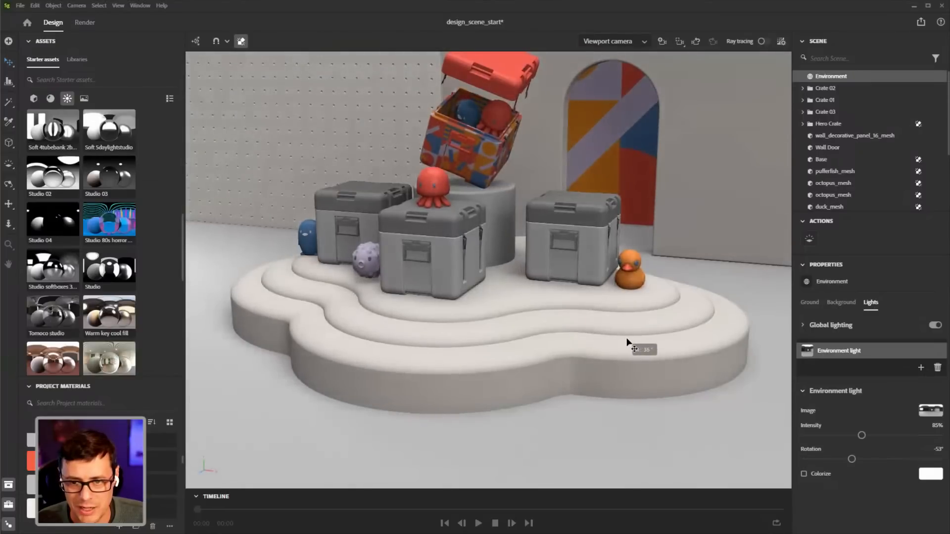
{"action": "middle_click_drag", "start_coordinate": [615, 279], "coordinate": [607, 359]}
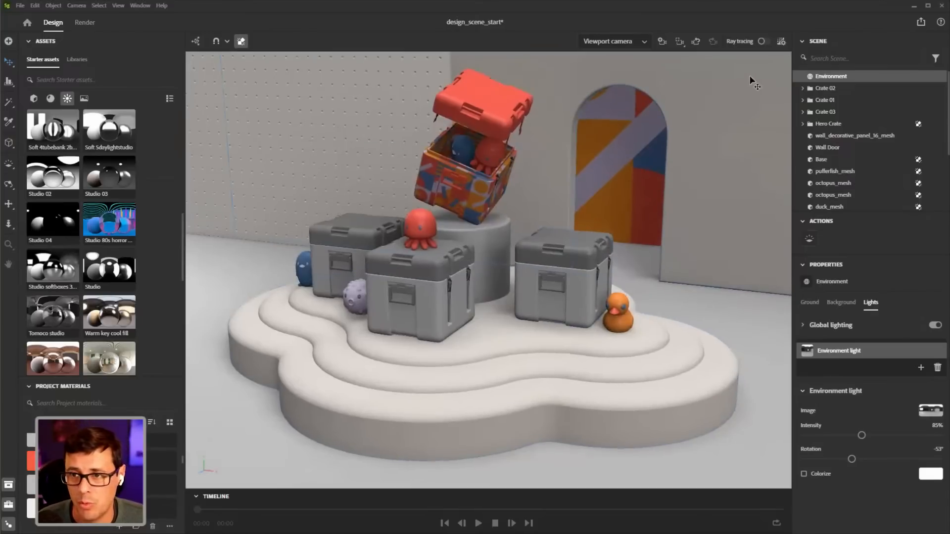
Preview the lit scene with ray tracing from several angles, and return to the standard viewport display
{"action": "left_click", "coordinate": [762, 42]}
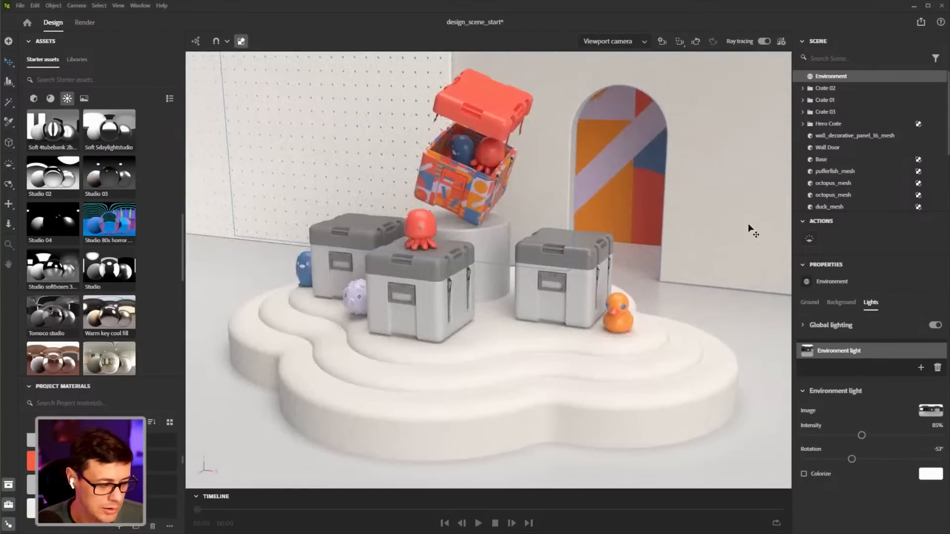
{"action": "middle_click_drag", "start_coordinate": [551, 309], "coordinate": [561, 307]}
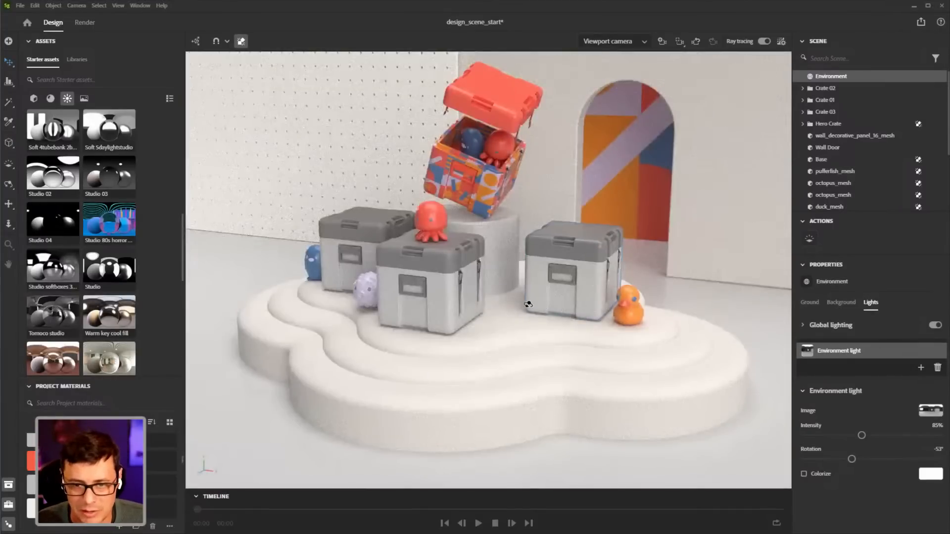
{"action": "left_click_drag", "start_coordinate": [576, 306], "coordinate": [511, 306], "text": "alt"}
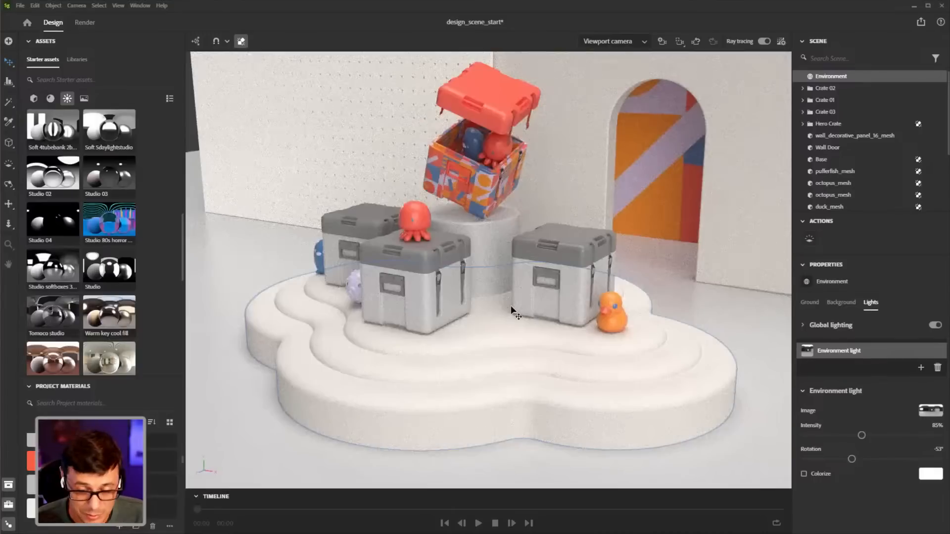
{"action": "mouse_move", "coordinate": [531, 328]}
{"action": "left_mouse_down", "text": "alt"}
{"action": "mouse_move", "coordinate": [472, 326]}
{"action": "mouse_move", "coordinate": [637, 365]}
{"action": "left_mouse_up", "text": "alt"}
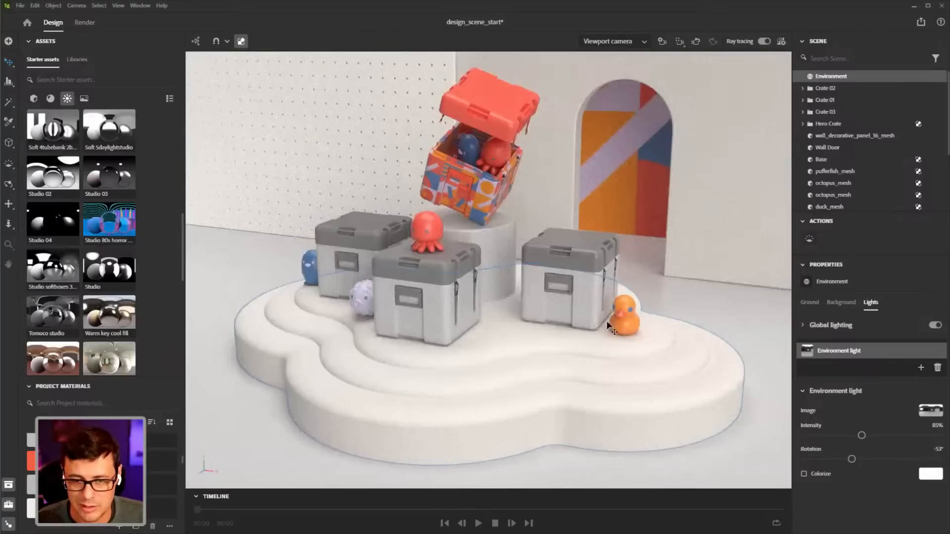
{"action": "left_click", "coordinate": [764, 41]}
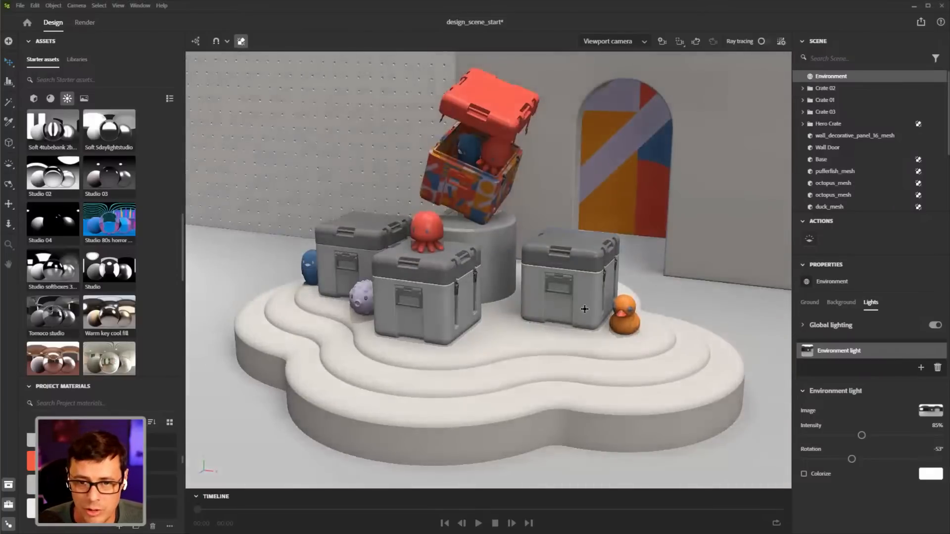
Add a spot light aimed at the artwork behind the archway, and move it away from the artwork toward the wall
{"action": "middle_click_drag", "start_coordinate": [585, 310], "coordinate": [586, 300], "text": "alt"}
{"action": "right_click_drag", "start_coordinate": [586, 300], "coordinate": [558, 327], "text": "alt"}
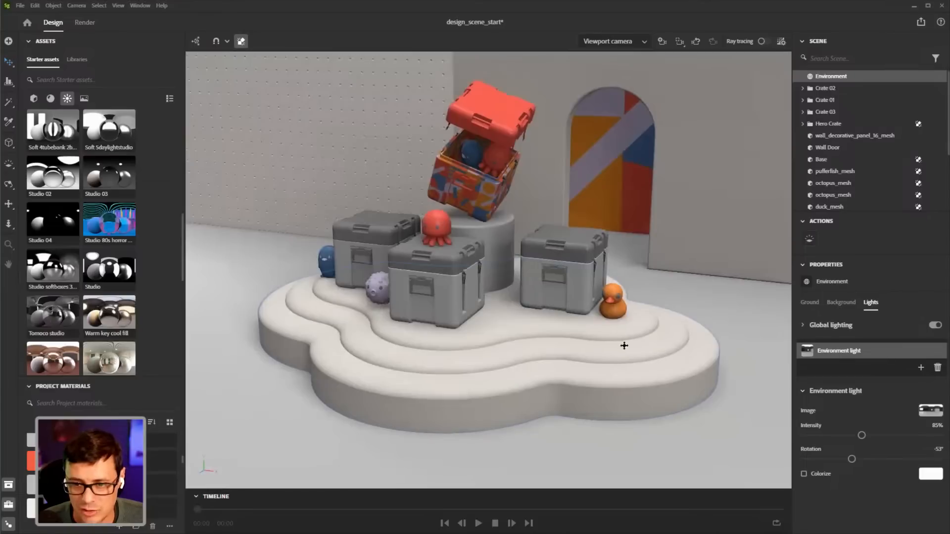
{"action": "left_click_drag", "start_coordinate": [624, 345], "coordinate": [552, 347], "text": "alt"}
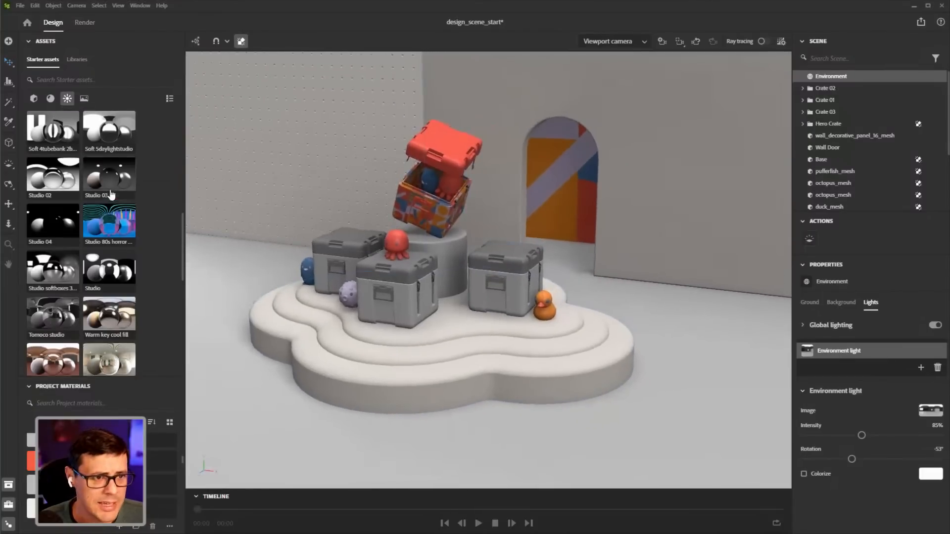
{"action": "left_click", "coordinate": [68, 98]}
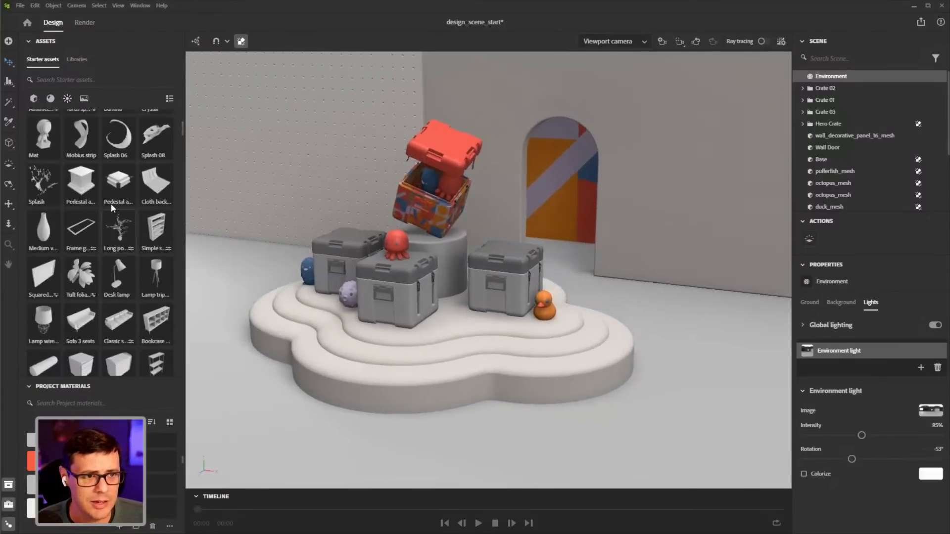
{"action": "left_click", "coordinate": [67, 99]}
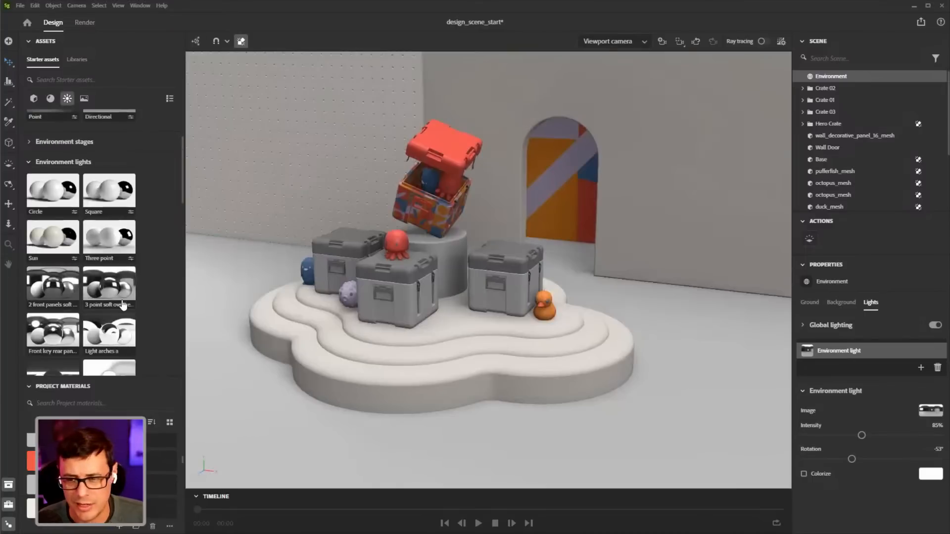
{"action": "scroll", "coordinate": [123, 304], "scroll_direction": "up", "scroll_amount": 2}
{"action": "middle_click_drag", "start_coordinate": [557, 271], "coordinate": [560, 300]}
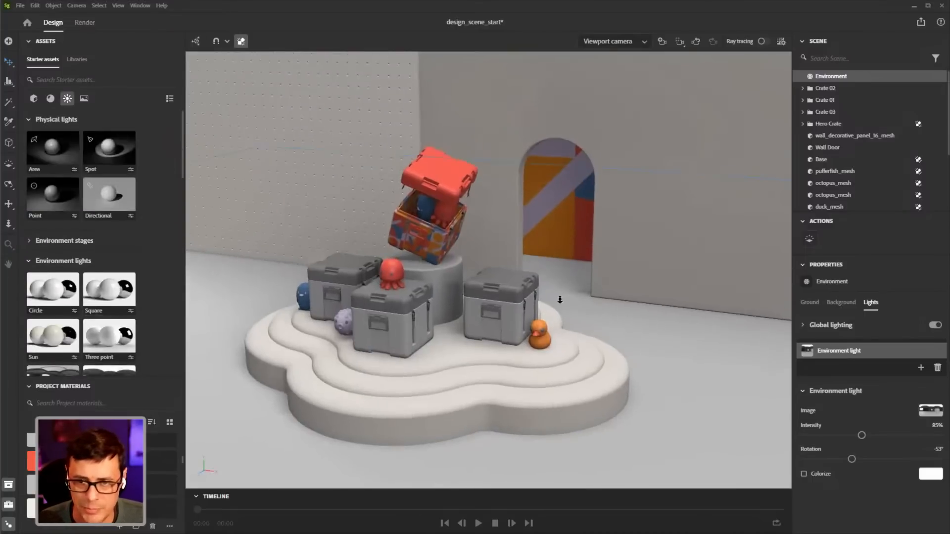
{"action": "scroll", "coordinate": [560, 300], "scroll_direction": "up", "scroll_amount": 2}
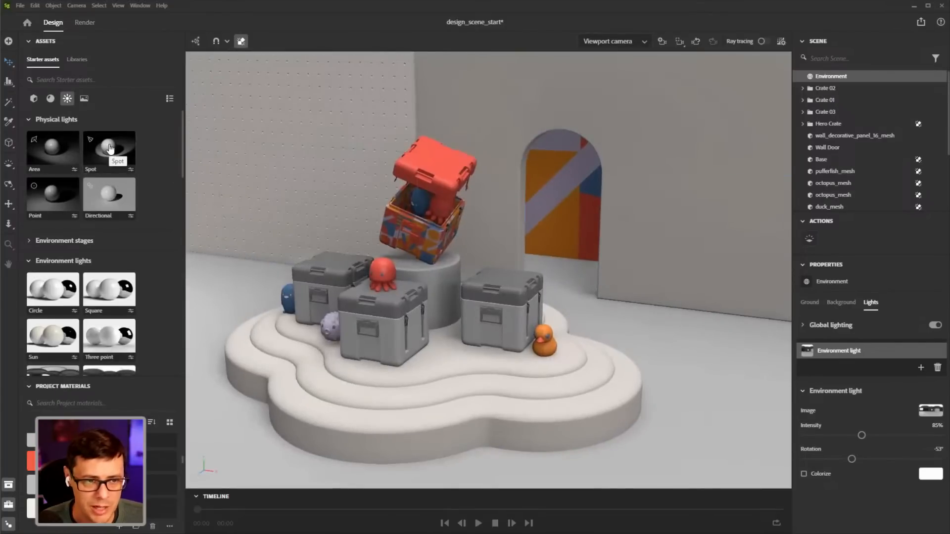
{"action": "left_click_drag", "start_coordinate": [110, 149], "coordinate": [577, 166]}
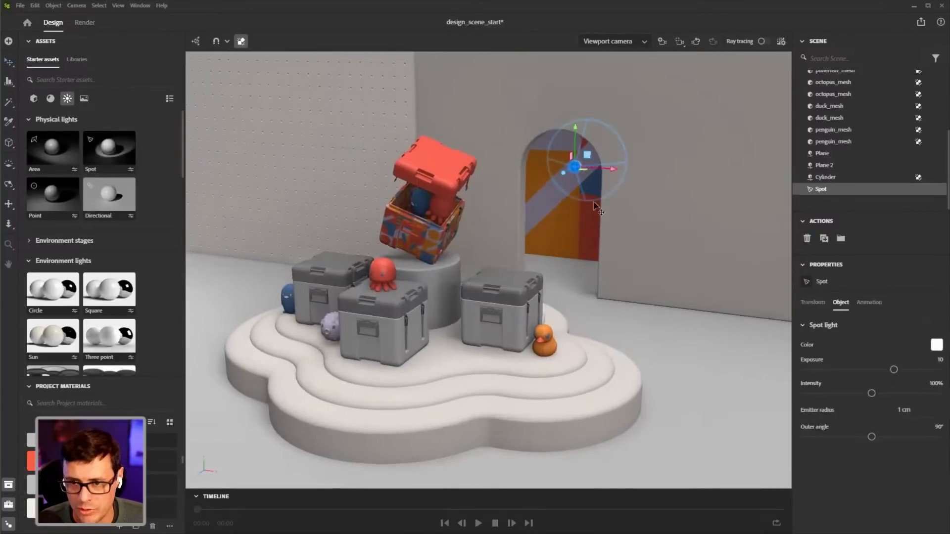
{"action": "right_click_drag", "start_coordinate": [597, 206], "coordinate": [485, 268]}
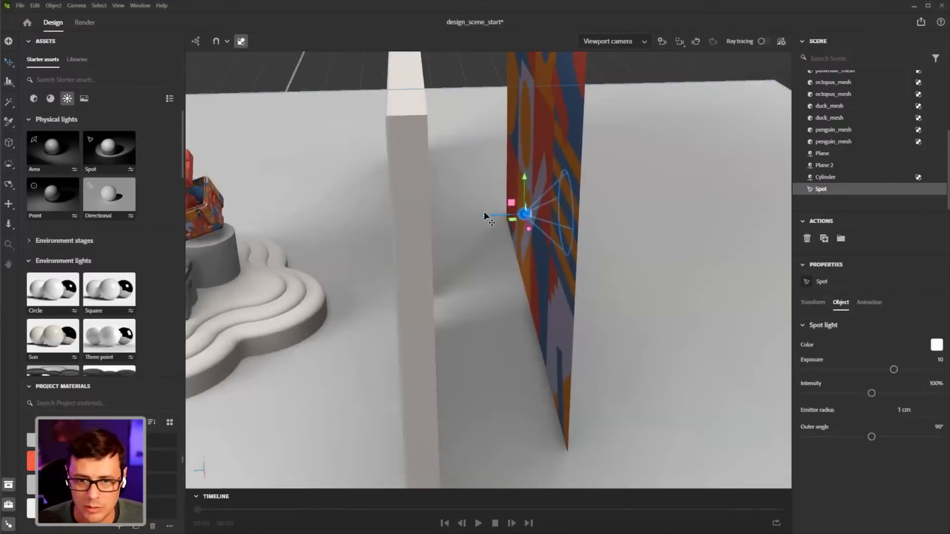
{"action": "left_click_drag", "start_coordinate": [486, 216], "coordinate": [441, 222]}
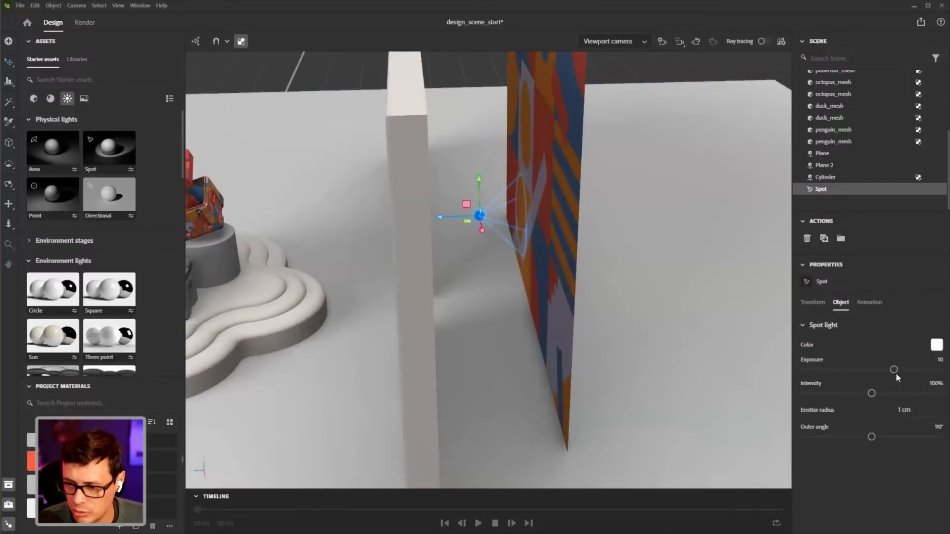
Set the spot light's exposure to 14.9, intensity to 200%, and outer angle to 180°
{"action": "left_click_drag", "start_coordinate": [894, 369], "coordinate": [938, 369]}
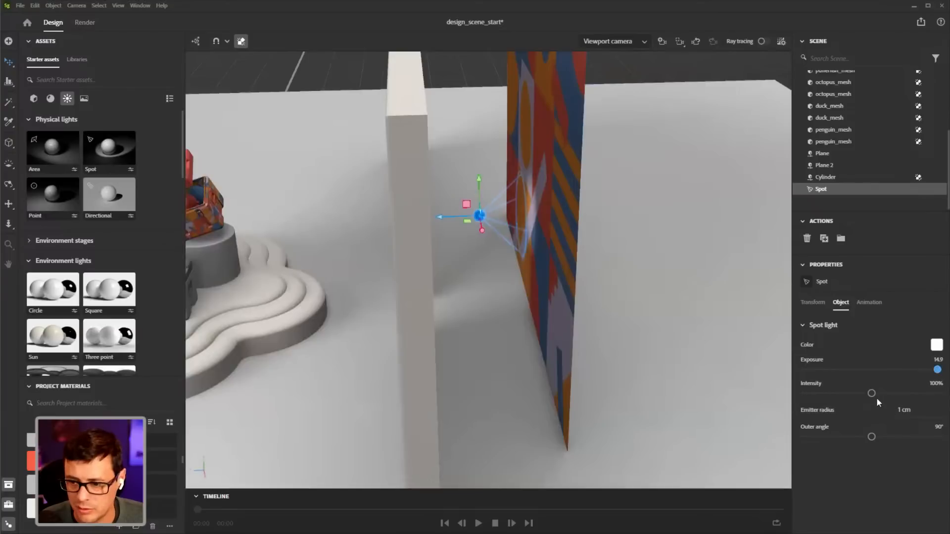
{"action": "left_click_drag", "start_coordinate": [872, 394], "coordinate": [939, 394]}
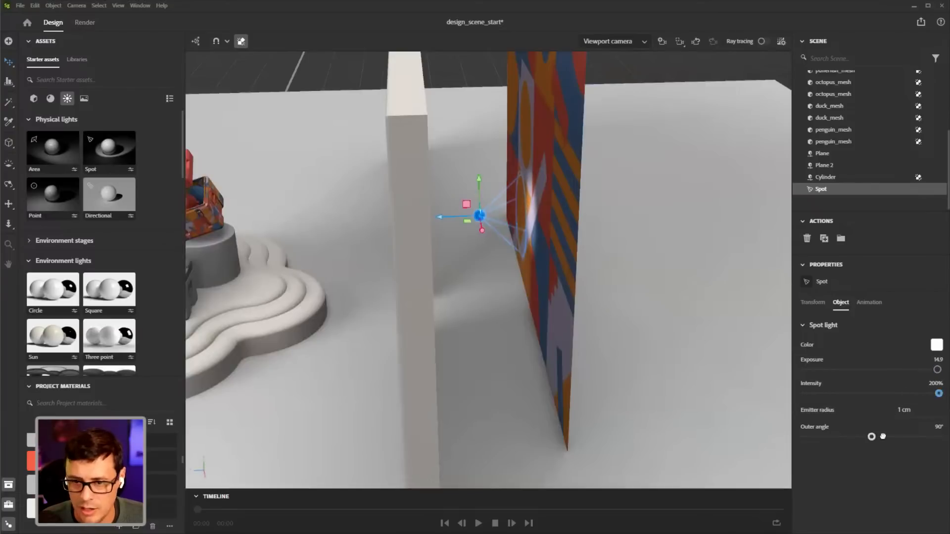
{"action": "left_click_drag", "start_coordinate": [871, 436], "coordinate": [939, 437]}
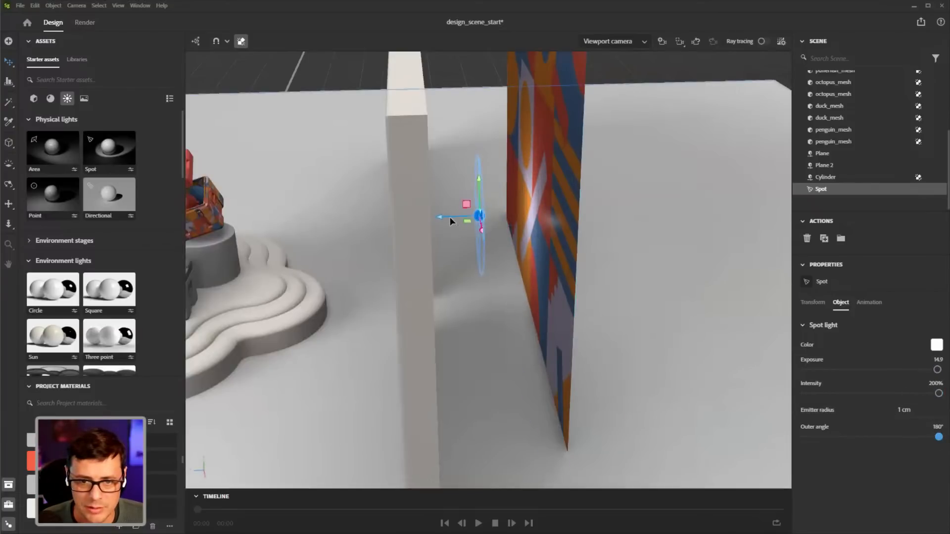
Move the spot light farther from the artwork toward the wall, rotate it to change its aim, and shift its position
{"action": "left_click_drag", "start_coordinate": [448, 216], "coordinate": [430, 216]}
{"action": "left_click_drag", "start_coordinate": [504, 289], "coordinate": [501, 282], "text": "alt"}
{"action": "right_click_drag", "start_coordinate": [501, 282], "coordinate": [469, 233], "text": "alt"}
{"action": "key", "text": "r"}
{"action": "left_click_drag", "start_coordinate": [455, 209], "coordinate": [519, 214]}
{"action": "key", "text": "v"}
{"action": "left_click_drag", "start_coordinate": [443, 210], "coordinate": [462, 388]}
{"action": "key", "text": "f"}
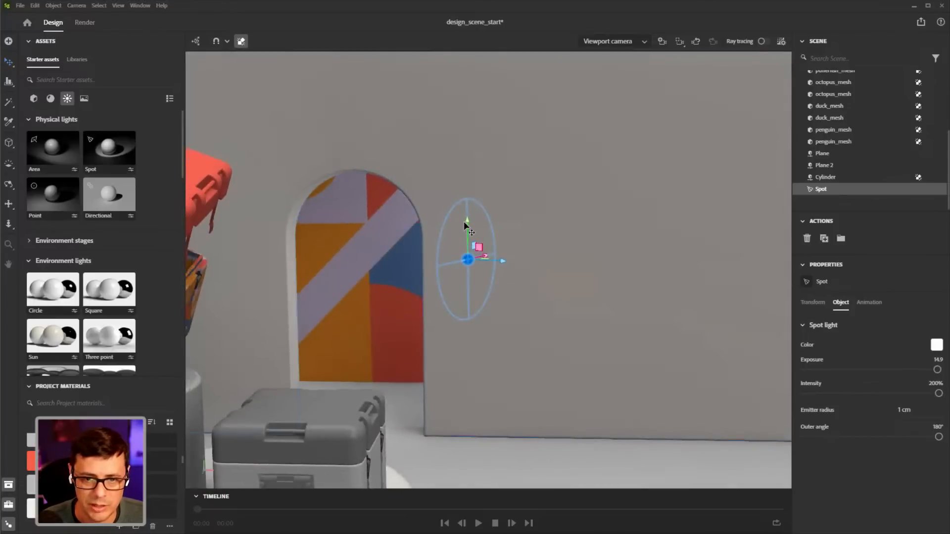
Raise the spot light behind the wall and reposition it sideways, close beside the upper part of the archway
{"action": "left_click_drag", "start_coordinate": [464, 225], "coordinate": [473, 167]}
{"action": "left_click_drag", "start_coordinate": [504, 198], "coordinate": [530, 198]}
{"action": "left_click", "coordinate": [483, 125]}
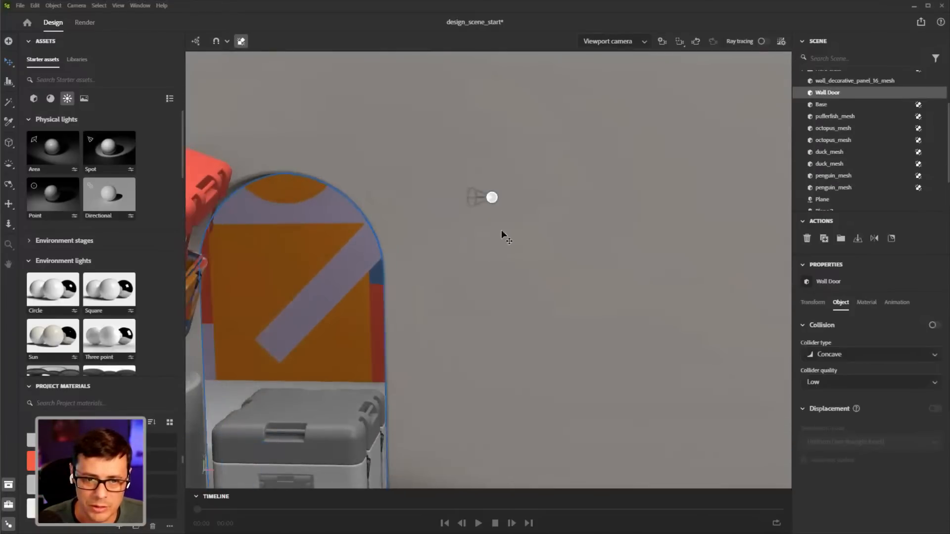
{"action": "left_click", "coordinate": [491, 196]}
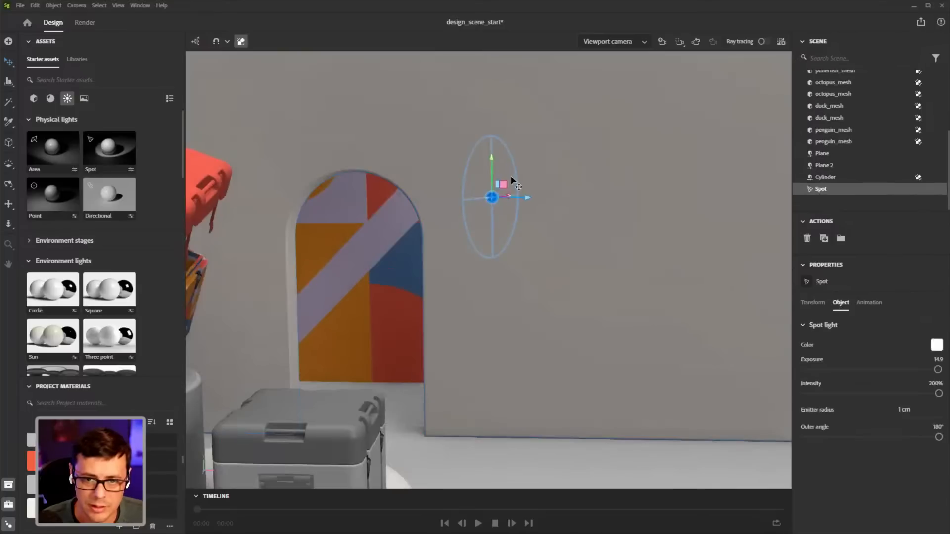
{"action": "left_click_drag", "start_coordinate": [508, 183], "coordinate": [490, 174]}
{"action": "scroll", "coordinate": [522, 230], "scroll_direction": "down", "scroll_amount": 1}
{"action": "key", "text": "v"}
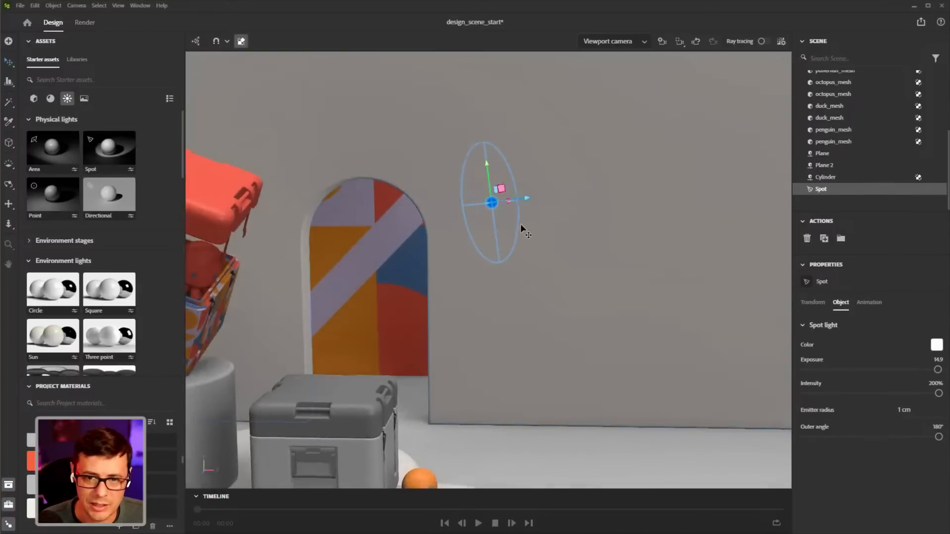
{"action": "left_click_drag", "start_coordinate": [525, 200], "coordinate": [481, 213]}
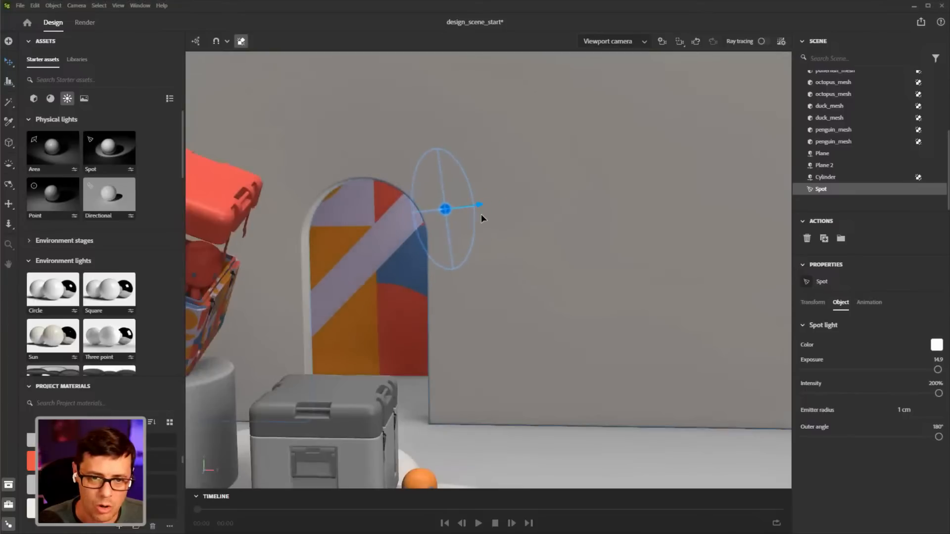
Preview the whole scene with the spot-lit archway artwork using ray tracing, and return to the standard viewport display
{"action": "middle_click_drag", "start_coordinate": [483, 297], "coordinate": [602, 265]}
{"action": "right_click_drag", "start_coordinate": [602, 265], "coordinate": [625, 271]}
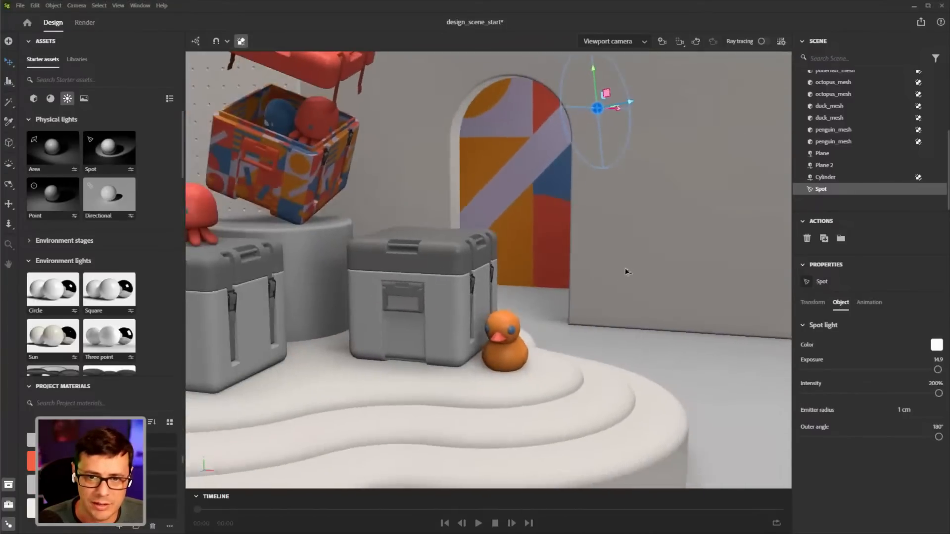
{"action": "scroll", "coordinate": [576, 268], "scroll_direction": "down", "scroll_amount": 2}
{"action": "middle_click_drag", "start_coordinate": [577, 268], "coordinate": [640, 271]}
{"action": "scroll", "coordinate": [617, 262], "scroll_direction": "down", "scroll_amount": 2}
{"action": "left_click", "coordinate": [762, 42]}
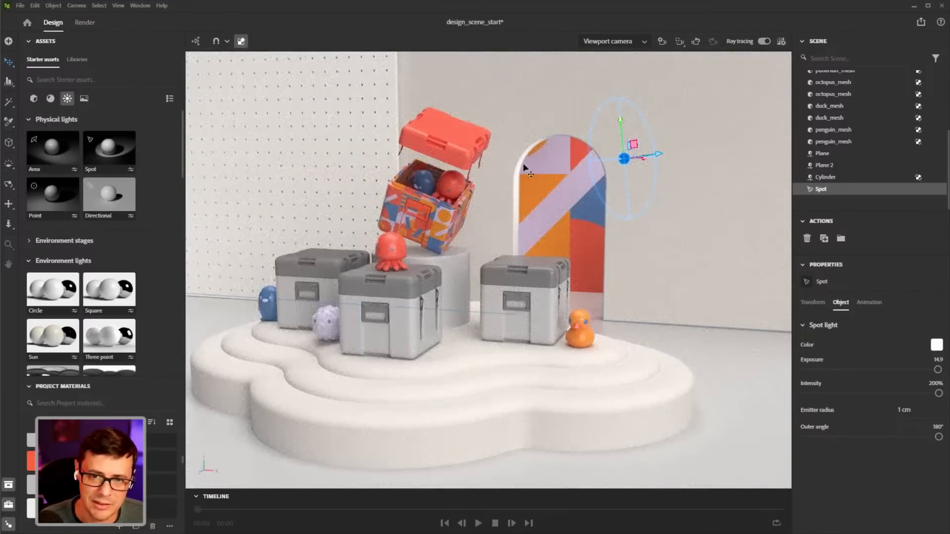
{"action": "left_click", "coordinate": [762, 42]}
Add a directional light to the scene, move it out beside the podium near the perforated wall panel, and raise it
{"action": "scroll", "coordinate": [569, 321], "scroll_direction": "down", "scroll_amount": 3}
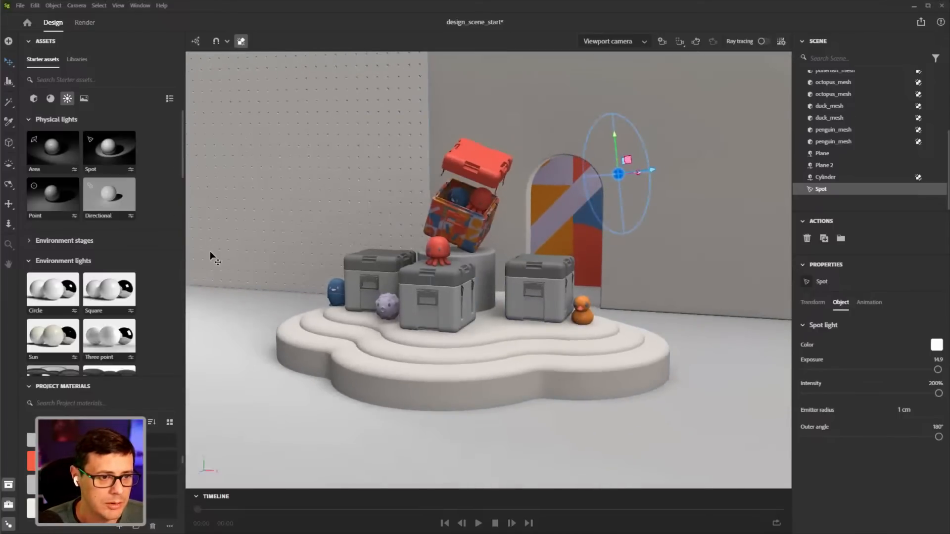
{"action": "right_click_drag", "start_coordinate": [362, 301], "coordinate": [427, 312]}
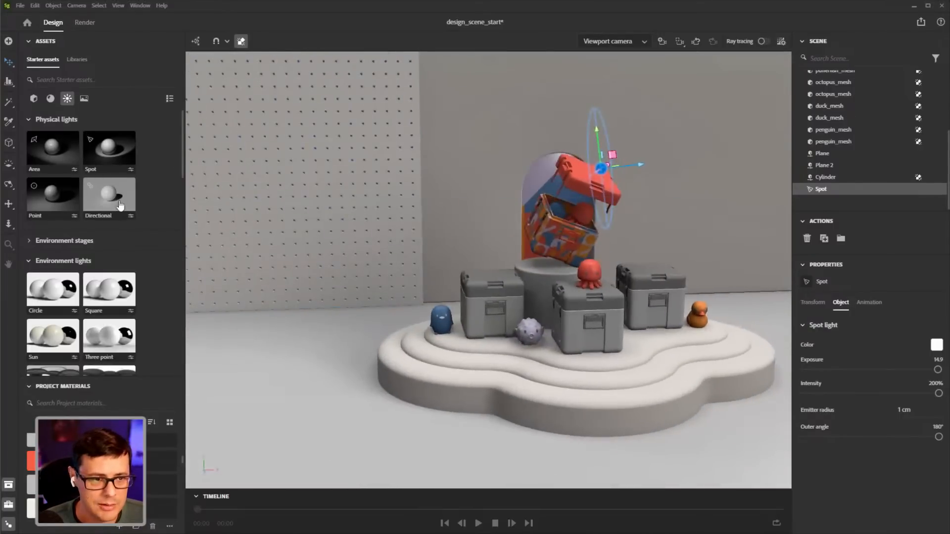
{"action": "left_click_drag", "start_coordinate": [111, 196], "coordinate": [463, 307]}
{"action": "right_click_drag", "start_coordinate": [500, 394], "coordinate": [373, 252]}
{"action": "left_click_drag", "start_coordinate": [391, 256], "coordinate": [257, 250]}
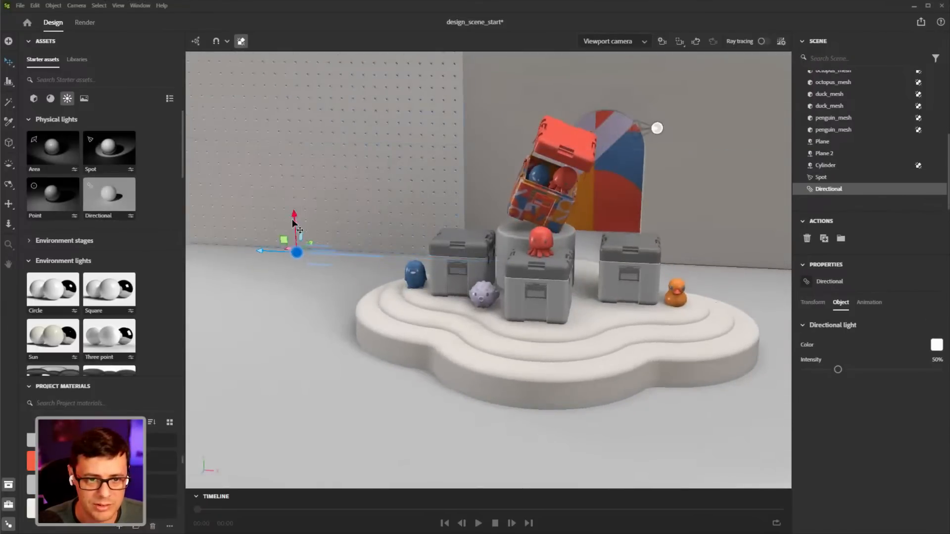
{"action": "left_click_drag", "start_coordinate": [295, 218], "coordinate": [296, 135]}
{"action": "right_click_drag", "start_coordinate": [564, 255], "coordinate": [524, 278]}
{"action": "middle_click_drag", "start_coordinate": [524, 278], "coordinate": [485, 308]}
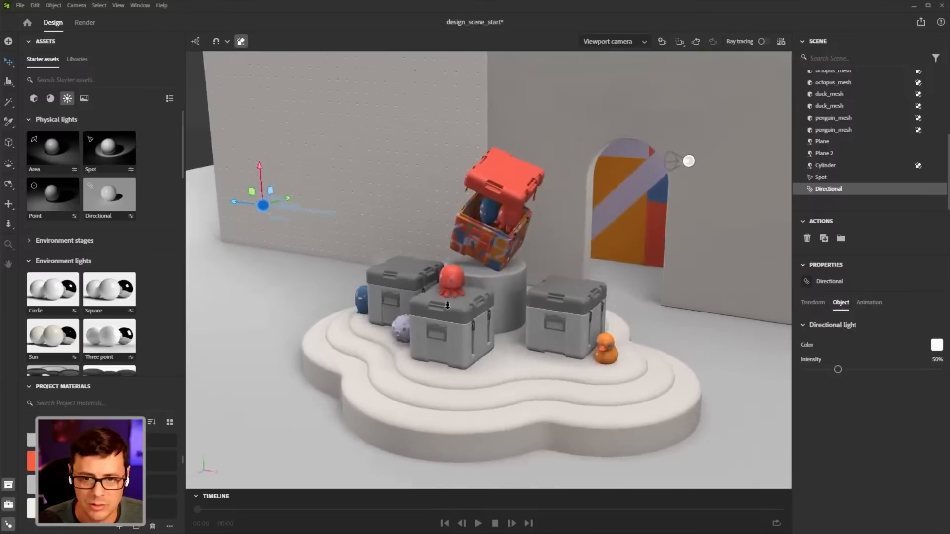
{"action": "scroll", "coordinate": [484, 309], "scroll_direction": "up", "scroll_amount": 2}
{"action": "key", "text": "r"}
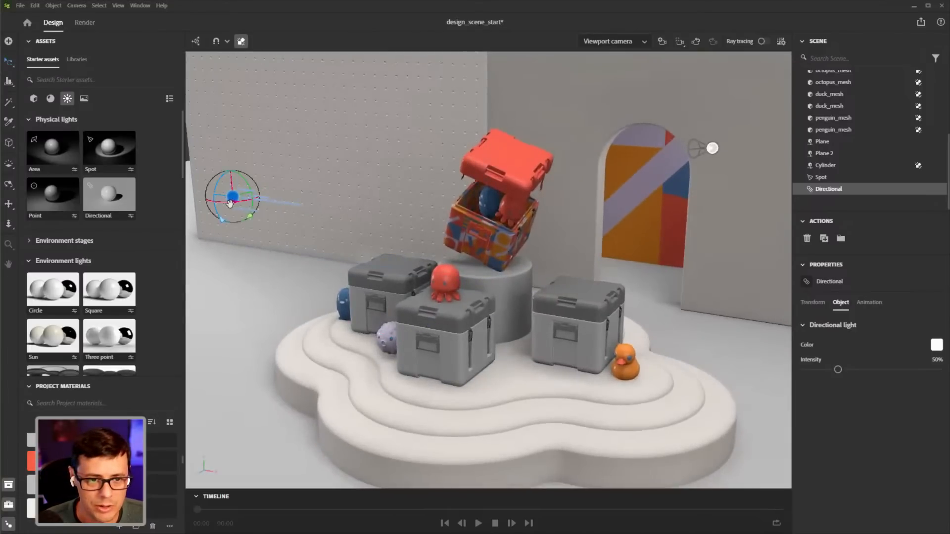
{"action": "middle_click_drag", "start_coordinate": [371, 260], "coordinate": [380, 263]}
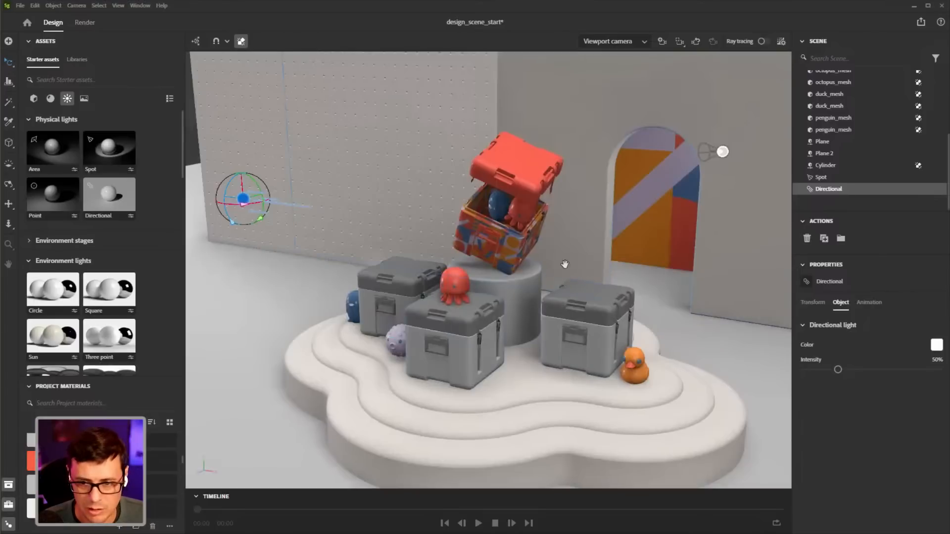
{"action": "middle_click_drag", "start_coordinate": [564, 266], "coordinate": [561, 267]}
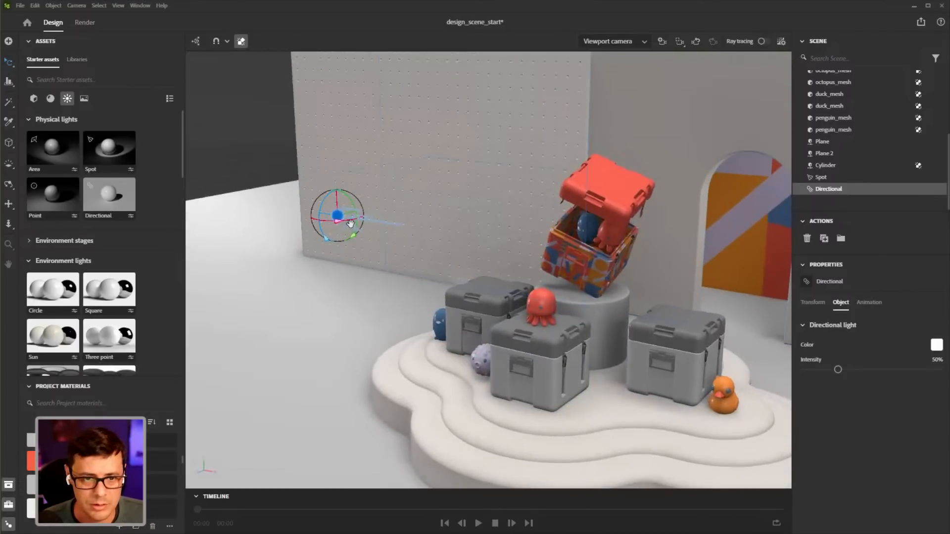
{"action": "key", "text": "v"}
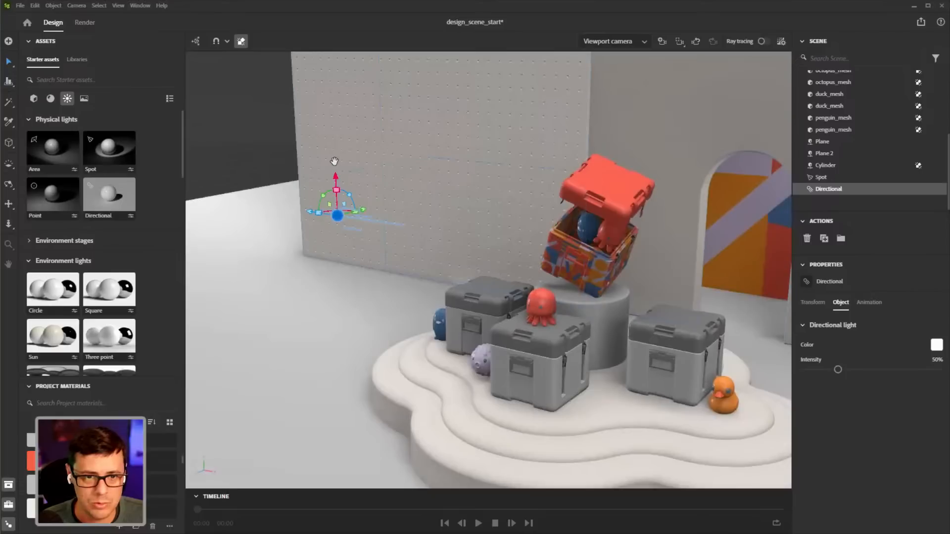
{"action": "left_click", "coordinate": [7, 63]}
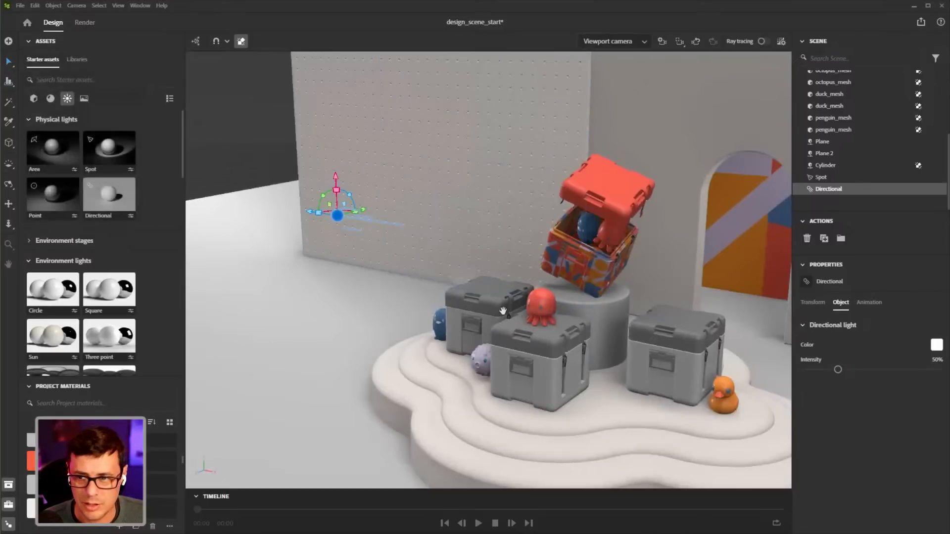
{"action": "left_click", "coordinate": [823, 179]}
{"action": "left_click", "coordinate": [823, 190]}
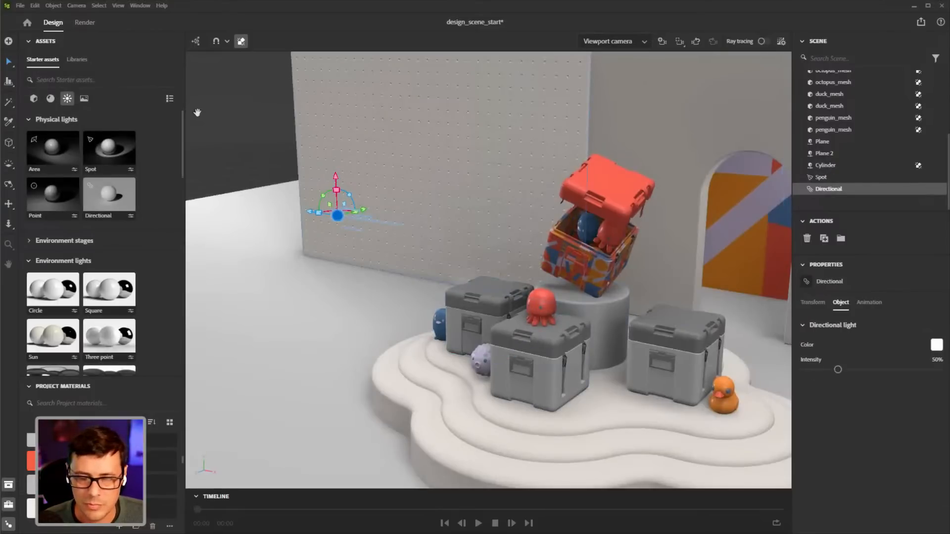
Open the recent file design_scene_v2.ssg and switch the view from Camera 2 to the viewport camera
{"action": "left_click", "coordinate": [20, 6]}
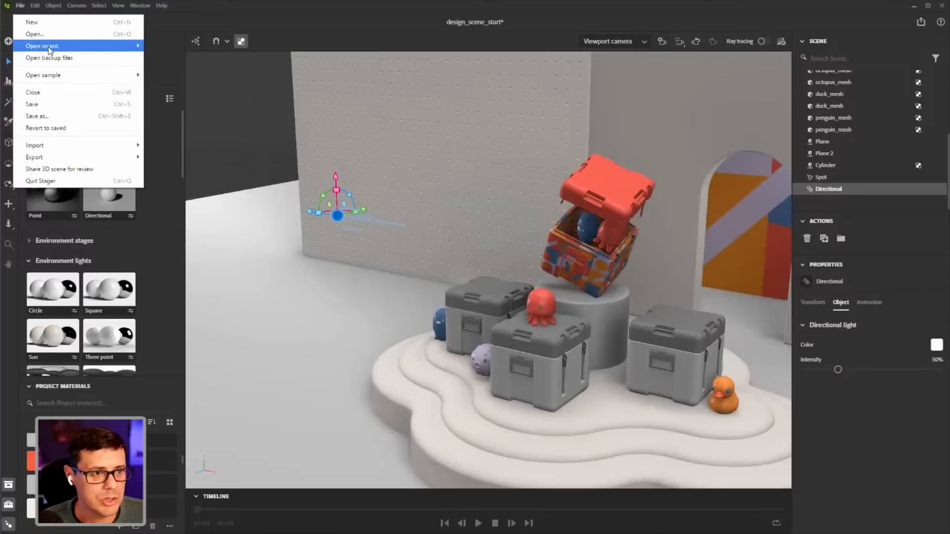
{"action": "mouse_move", "coordinate": [49, 49]}
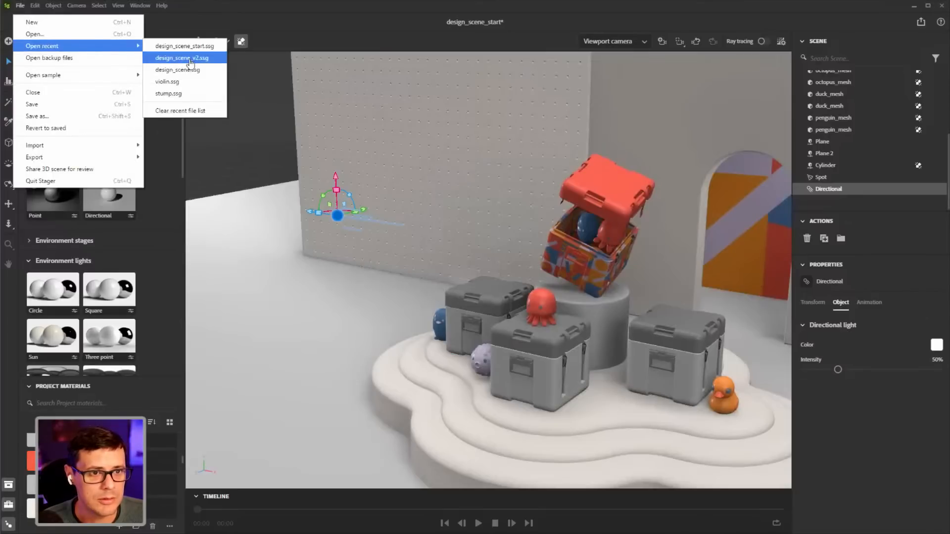
{"action": "left_click", "coordinate": [173, 57]}
{"action": "left_click", "coordinate": [366, 271]}
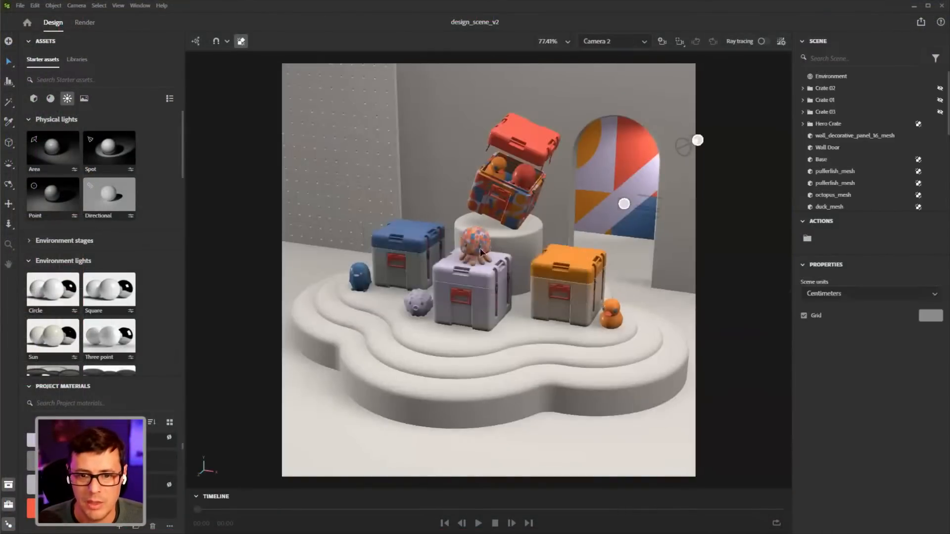
{"action": "left_click", "coordinate": [626, 43]}
{"action": "left_click", "coordinate": [616, 58]}
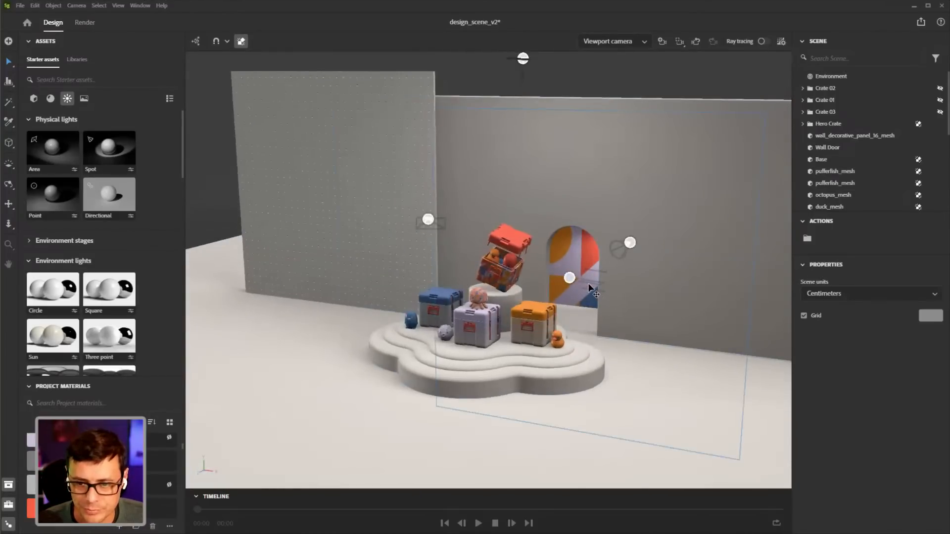
{"action": "left_click", "coordinate": [613, 297]}
{"action": "left_click_drag", "start_coordinate": [618, 286], "coordinate": [483, 276]}
{"action": "key", "text": "ctrl+z"}
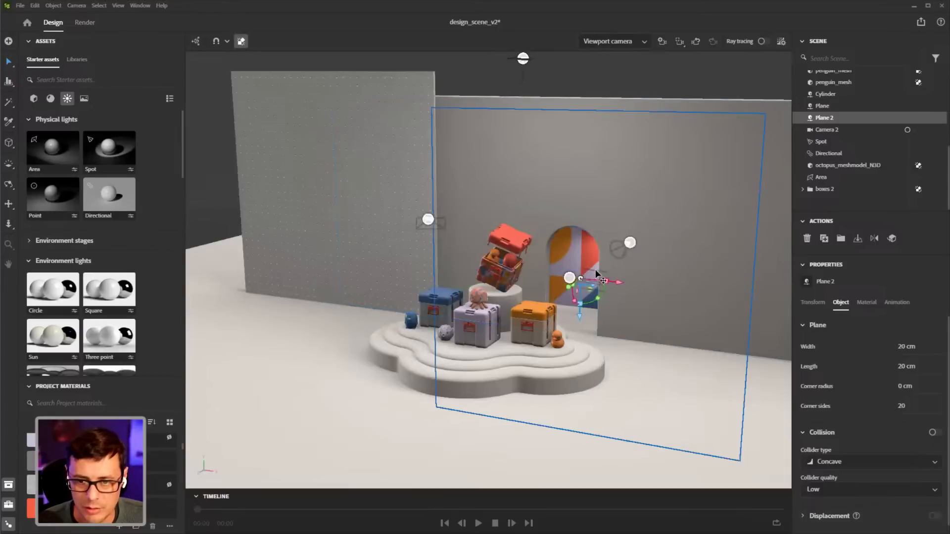
Select the directional light and move it away from the archway, out in front of the perforated wall panel
{"action": "scroll", "coordinate": [589, 287], "scroll_direction": "up", "scroll_amount": 6}
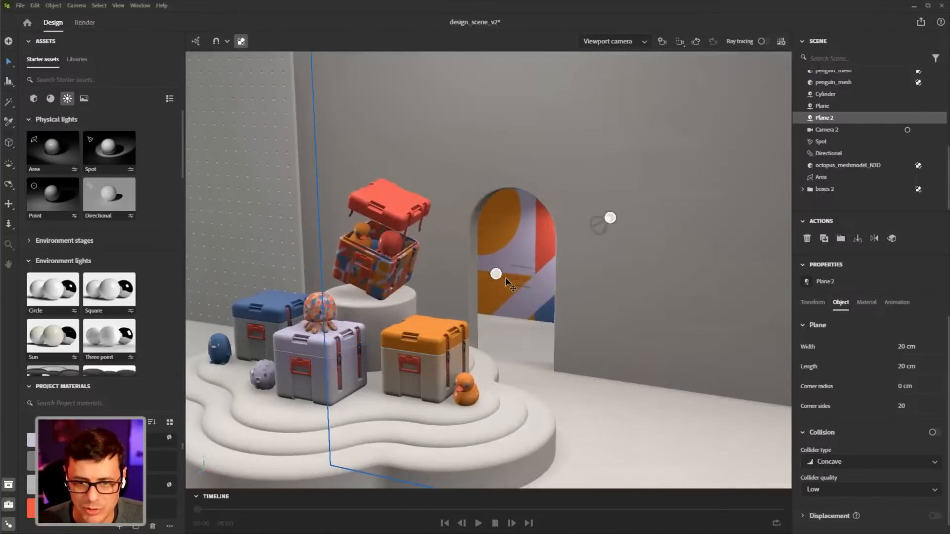
{"action": "left_click", "coordinate": [833, 154]}
{"action": "left_click_drag", "start_coordinate": [458, 268], "coordinate": [254, 265]}
{"action": "middle_click_drag", "start_coordinate": [319, 277], "coordinate": [452, 278]}
{"action": "right_click_drag", "start_coordinate": [451, 278], "coordinate": [479, 275]}
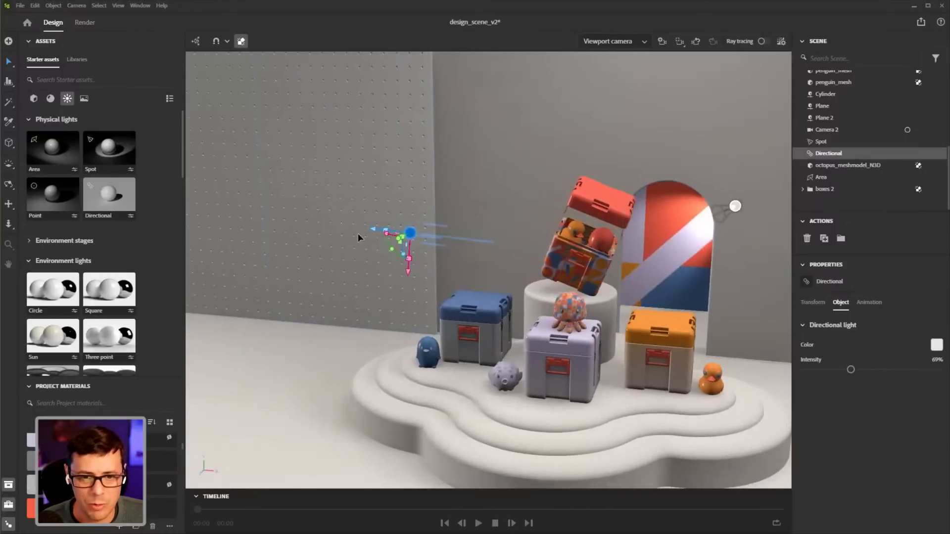
{"action": "left_click_drag", "start_coordinate": [373, 228], "coordinate": [344, 233]}
Examine the directional lighting on the crates, toys and podium from several viewing angles
{"action": "key", "text": "r"}
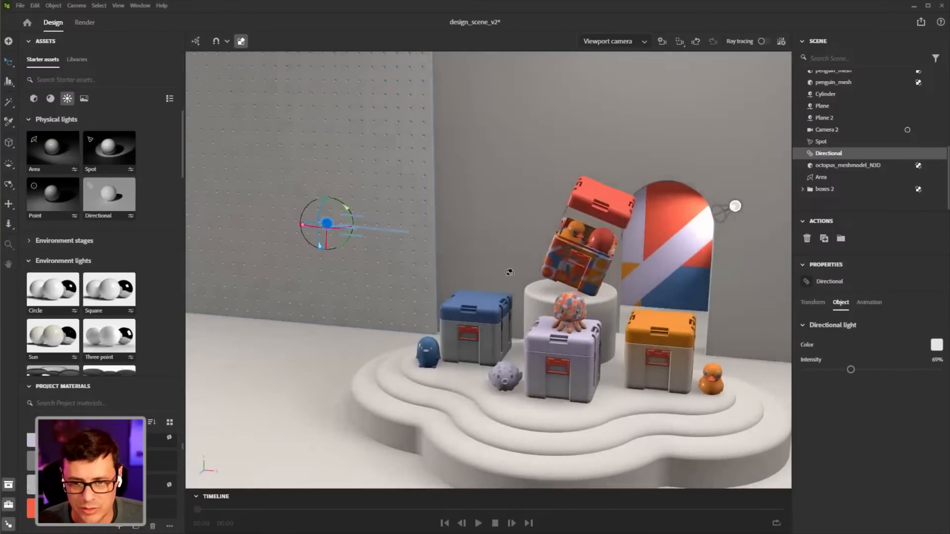
{"action": "middle_click_drag", "start_coordinate": [564, 304], "coordinate": [506, 266]}
{"action": "scroll", "coordinate": [506, 269], "scroll_direction": "up", "scroll_amount": 3}
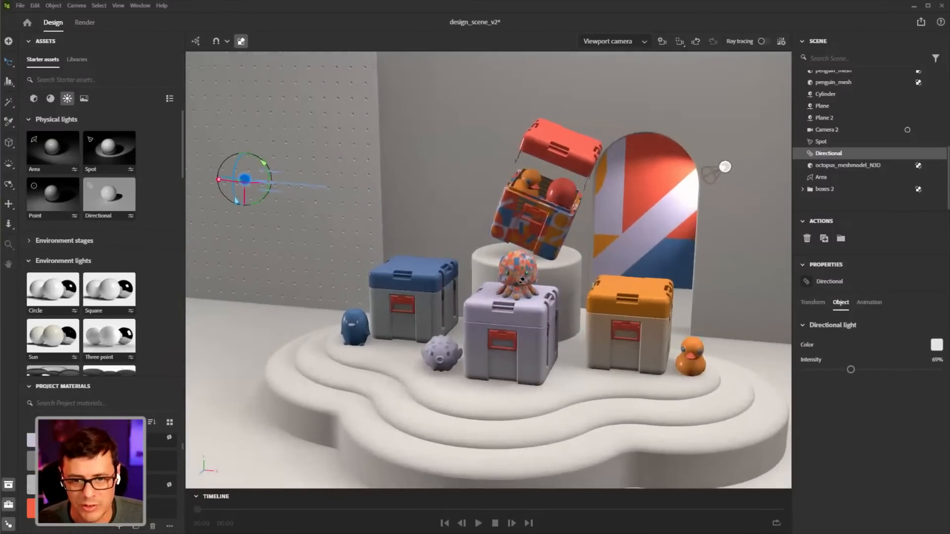
{"action": "middle_click_drag", "start_coordinate": [584, 292], "coordinate": [549, 283]}
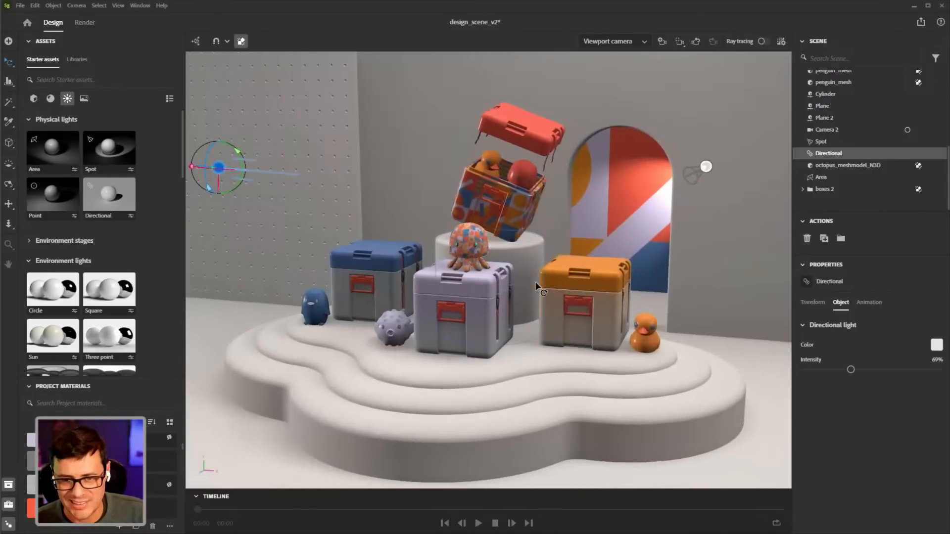
{"action": "middle_click_drag", "start_coordinate": [553, 304], "coordinate": [568, 294], "text": "alt"}
{"action": "right_click_drag", "start_coordinate": [577, 298], "coordinate": [536, 309], "text": "alt"}
{"action": "left_click_drag", "start_coordinate": [537, 310], "coordinate": [537, 307], "text": "alt"}
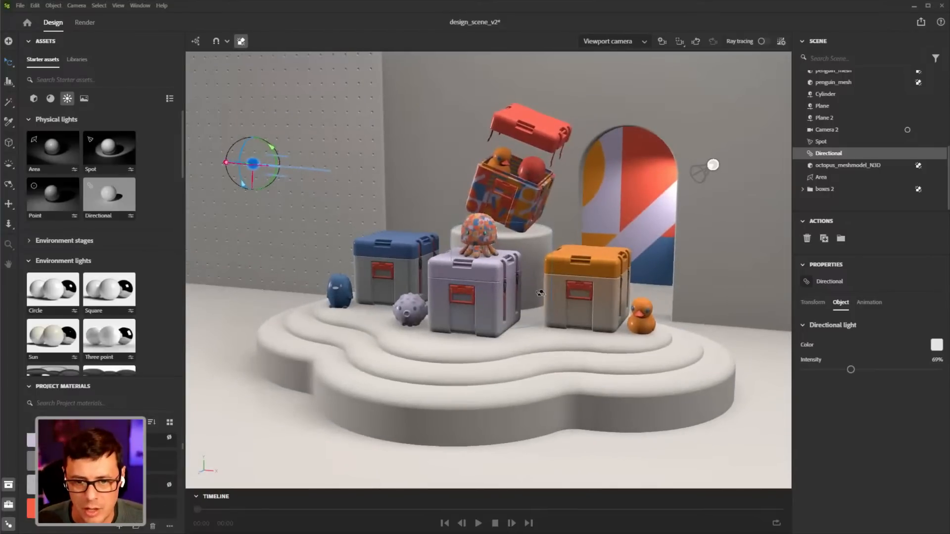
{"action": "left_click_drag", "start_coordinate": [536, 307], "coordinate": [548, 285], "text": "alt"}
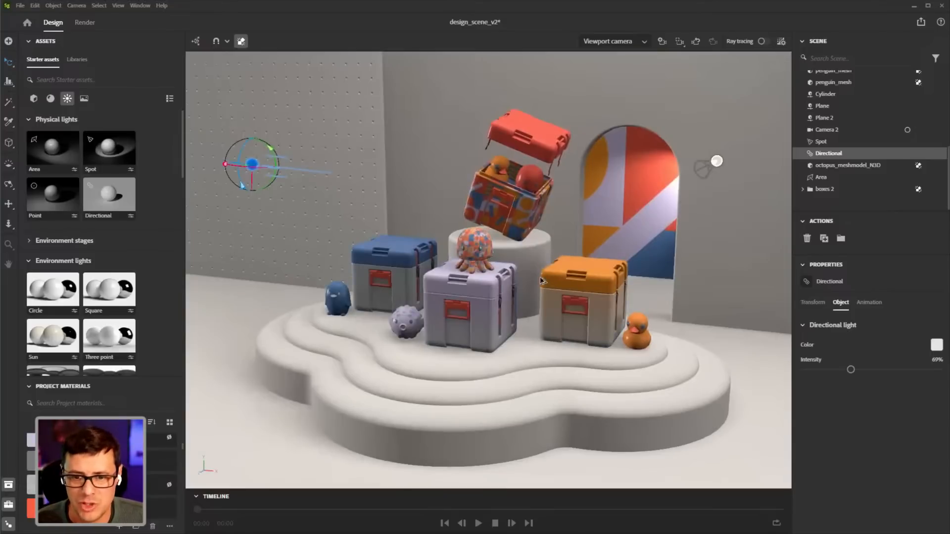
{"action": "left_click_drag", "start_coordinate": [539, 276], "coordinate": [524, 293], "text": "alt"}
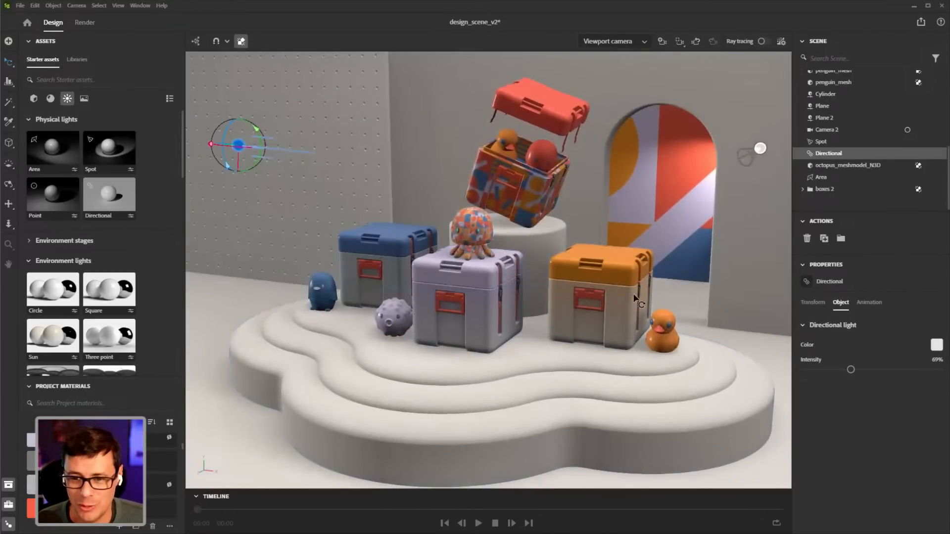
Create a new default material, apply it to the octopus on the lavender crate, and select the octopus
{"action": "left_click", "coordinate": [497, 313]}
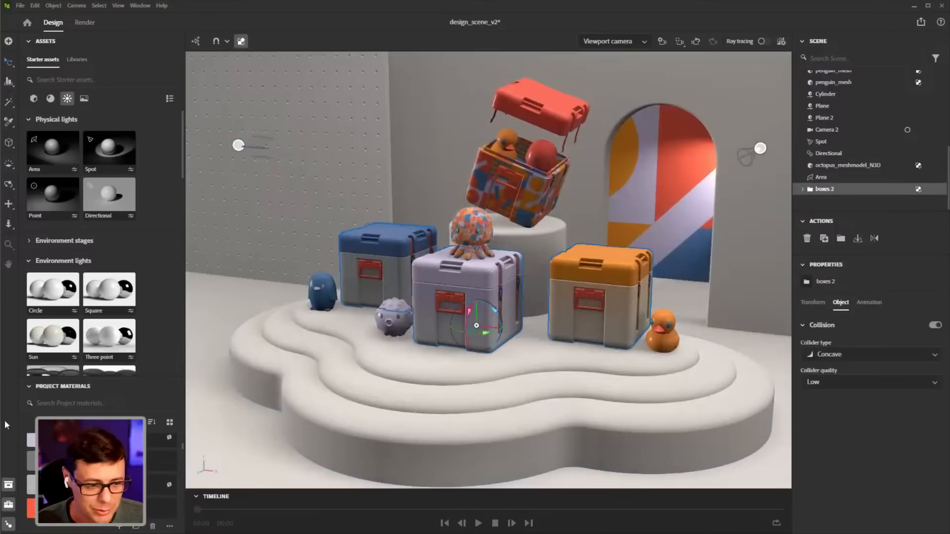
{"action": "left_click", "coordinate": [119, 528]}
{"action": "left_click_drag", "start_coordinate": [111, 483], "coordinate": [453, 284]}
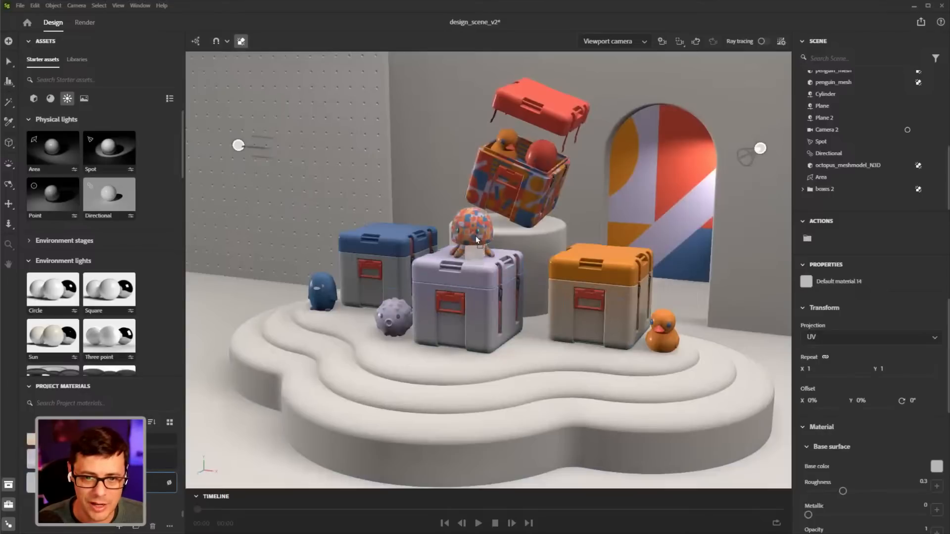
{"action": "scroll", "coordinate": [467, 276], "scroll_direction": "up", "scroll_amount": 2}
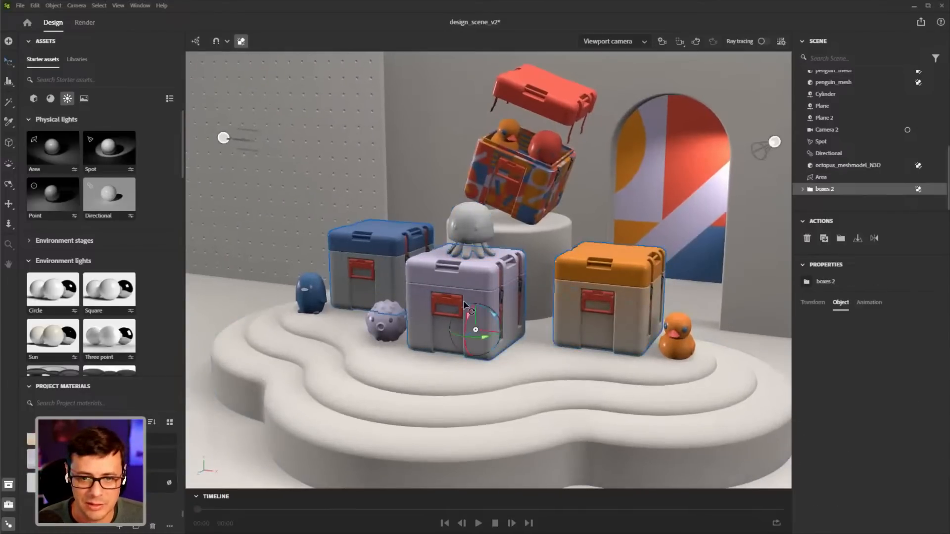
{"action": "left_click", "coordinate": [427, 282]}
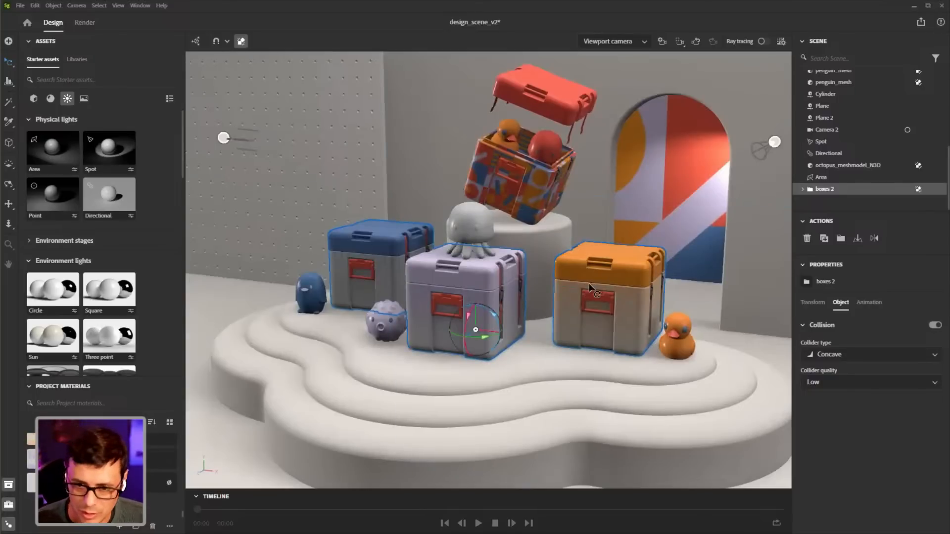
{"action": "left_click", "coordinate": [476, 222]}
{"action": "scroll", "coordinate": [523, 266], "scroll_direction": "up", "scroll_amount": 5}
{"action": "scroll", "coordinate": [523, 267], "scroll_direction": "up", "scroll_amount": 1}
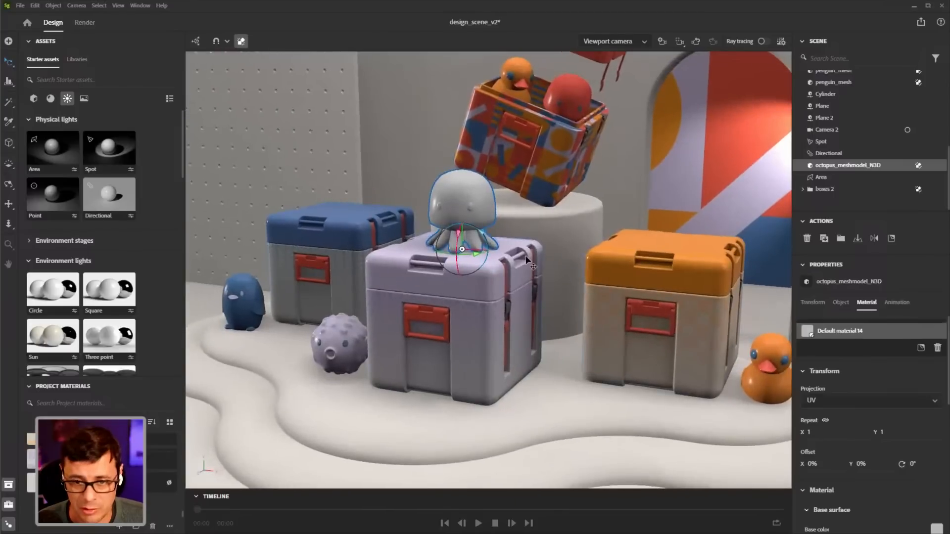
Review the file formats available for exporting the selected octopus model, leave USD chosen, and close the export options without exporting
{"action": "key", "text": "v"}
{"action": "right_click_drag", "start_coordinate": [505, 234], "coordinate": [529, 245]}
{"action": "scroll", "coordinate": [530, 246], "scroll_direction": "down", "scroll_amount": 3}
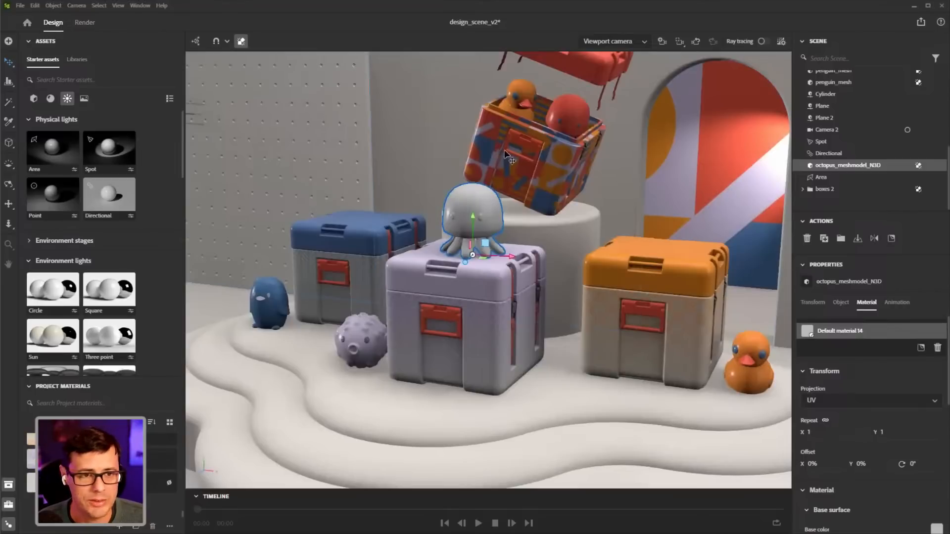
{"action": "left_click", "coordinate": [19, 5]}
{"action": "mouse_move", "coordinate": [71, 158]}
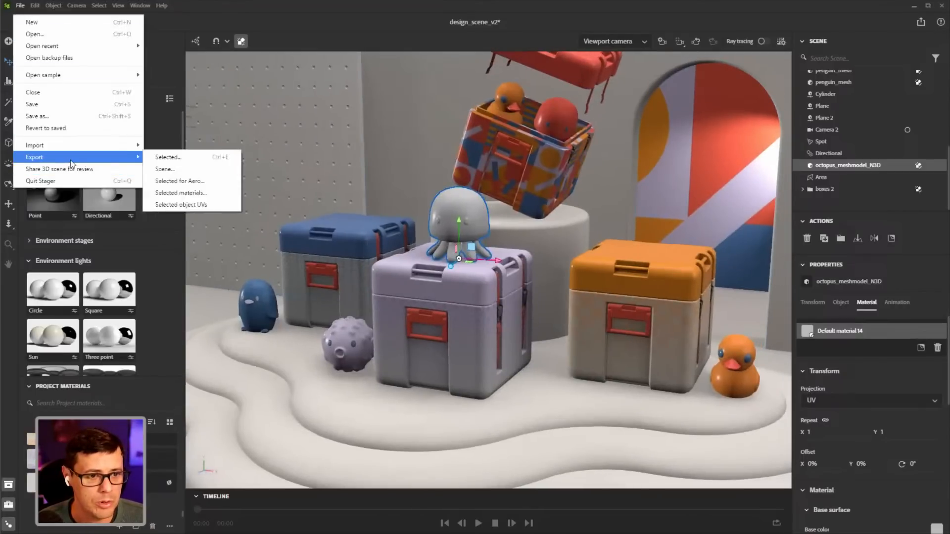
{"action": "left_click", "coordinate": [168, 157]}
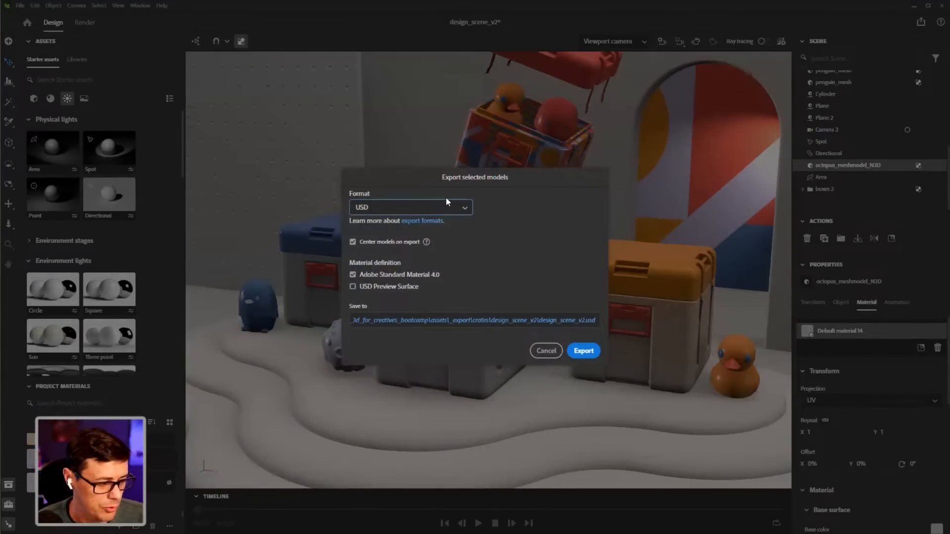
{"action": "left_click", "coordinate": [447, 208]}
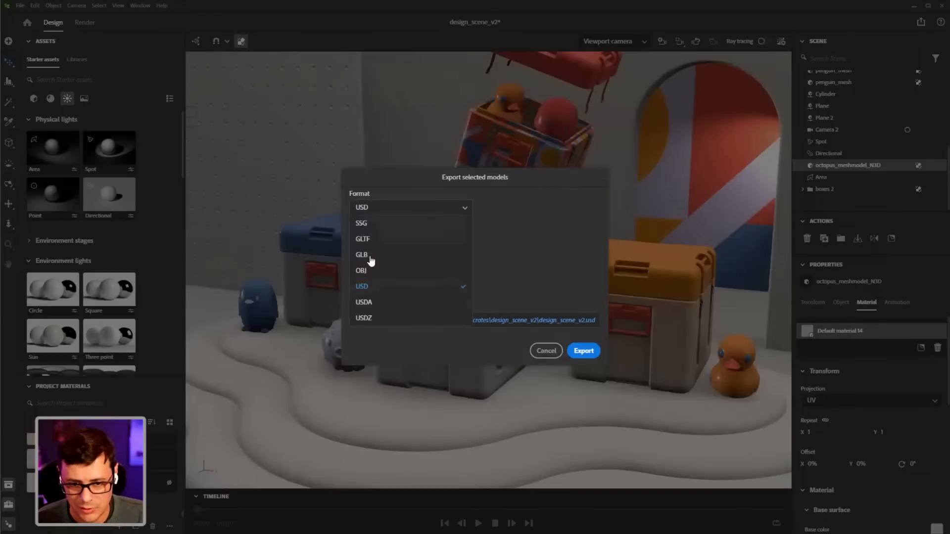
{"action": "left_click", "coordinate": [376, 287]}
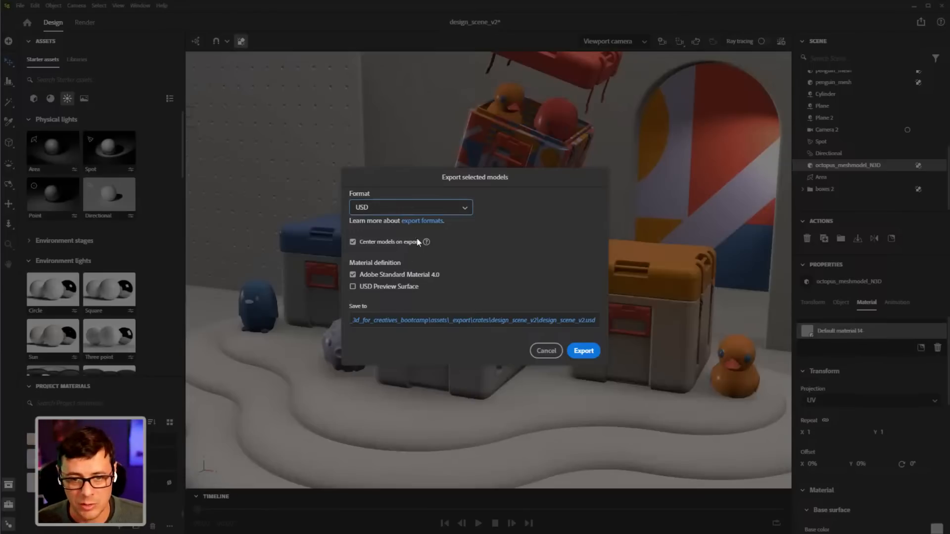
{"action": "left_click", "coordinate": [546, 352]}
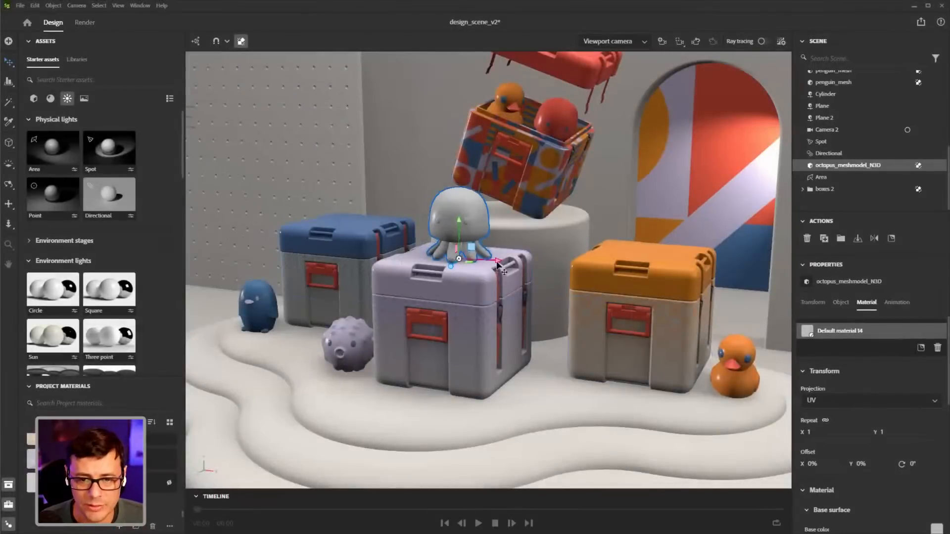
{"action": "scroll", "coordinate": [487, 247], "scroll_direction": "down", "scroll_amount": 6}
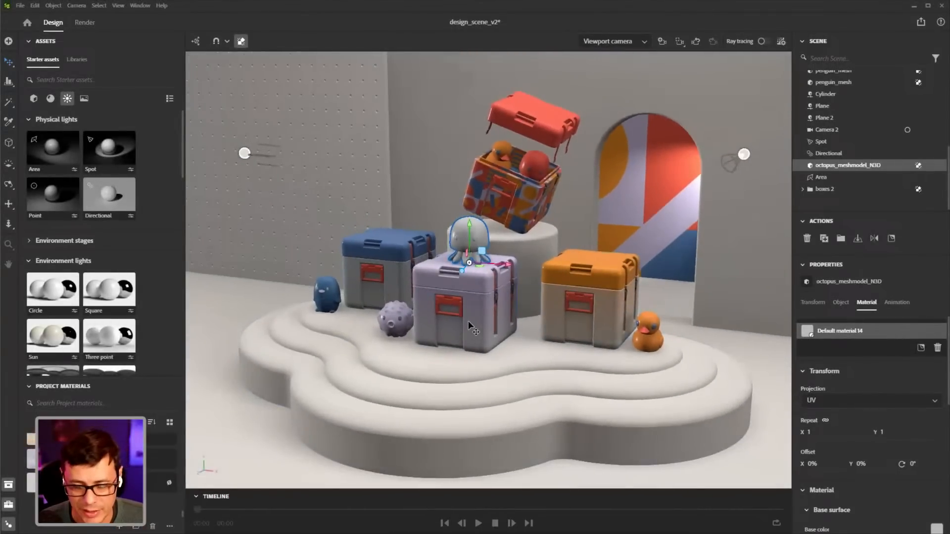
{"action": "left_click", "coordinate": [340, 266]}
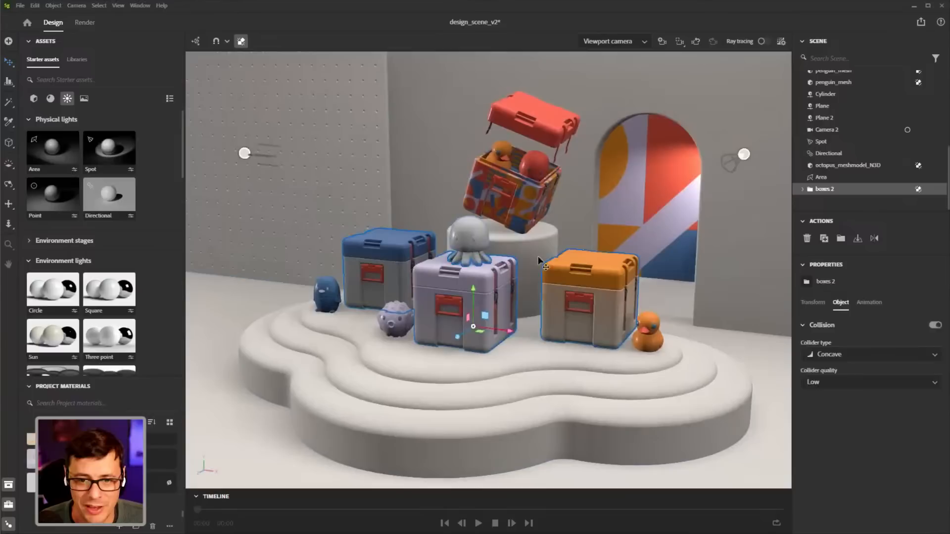
{"action": "left_click", "coordinate": [470, 245]}
{"action": "scroll", "coordinate": [484, 254], "scroll_direction": "up", "scroll_amount": 3}
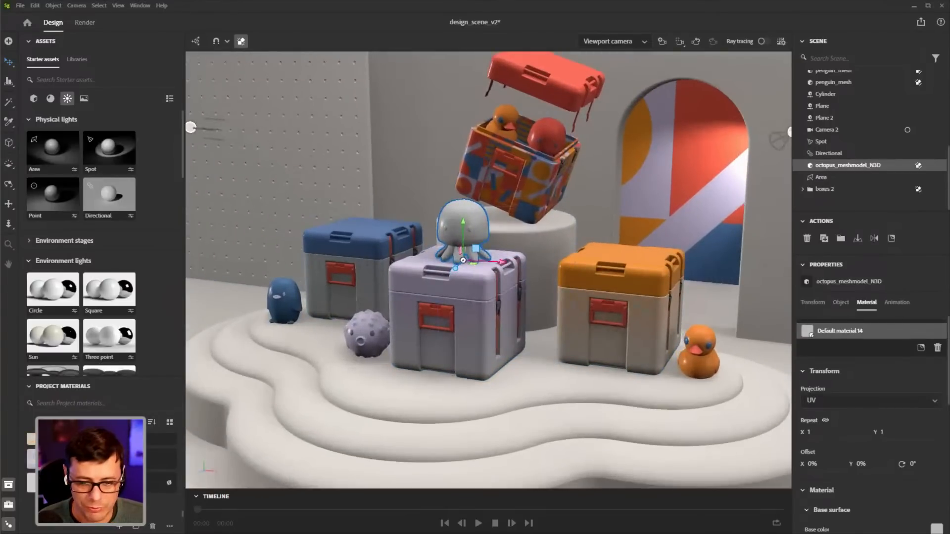
Switch to Substance 3D Painter, start a new project, and choose octopus.usd as its mesh file
{"action": "key", "text": "super"}
{"action": "left_click", "coordinate": [490, 522]}
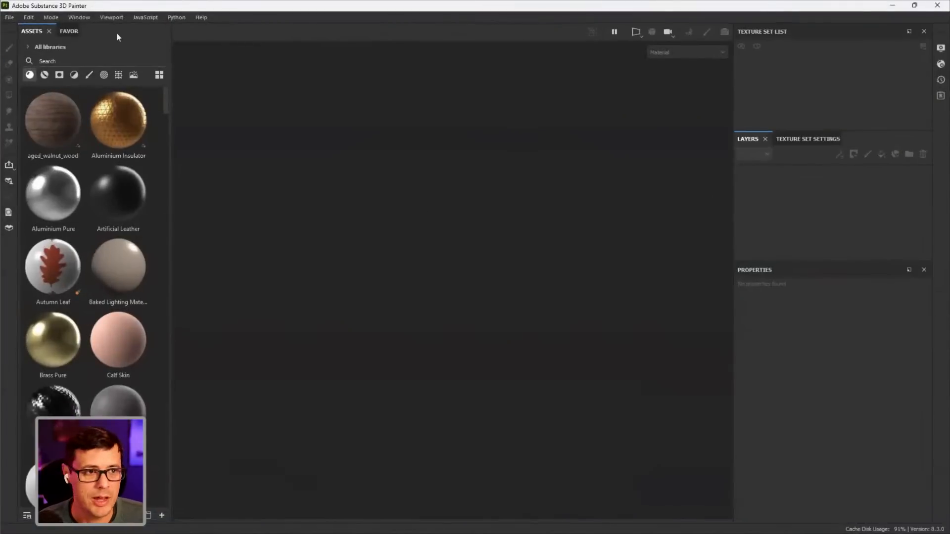
{"action": "left_click", "coordinate": [9, 17]}
{"action": "left_click", "coordinate": [29, 33]}
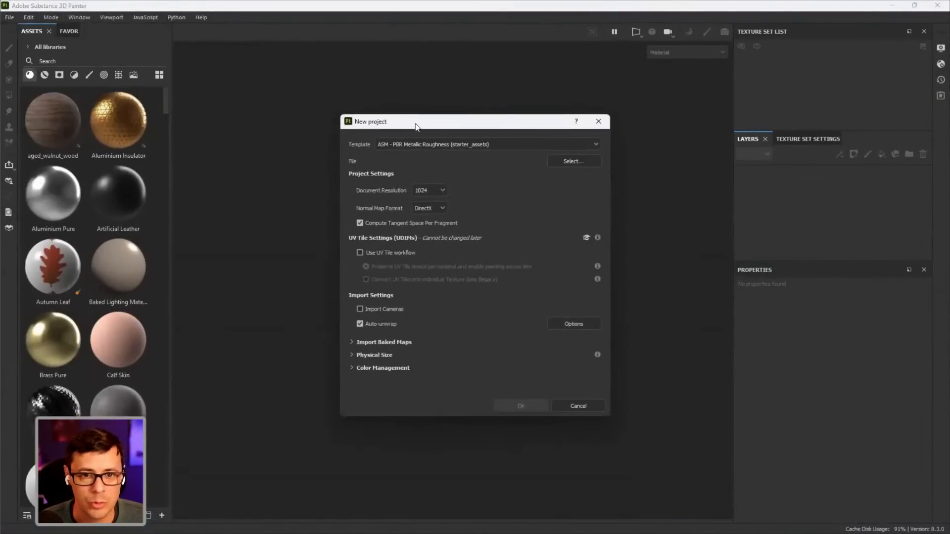
{"action": "left_click", "coordinate": [608, 151]}
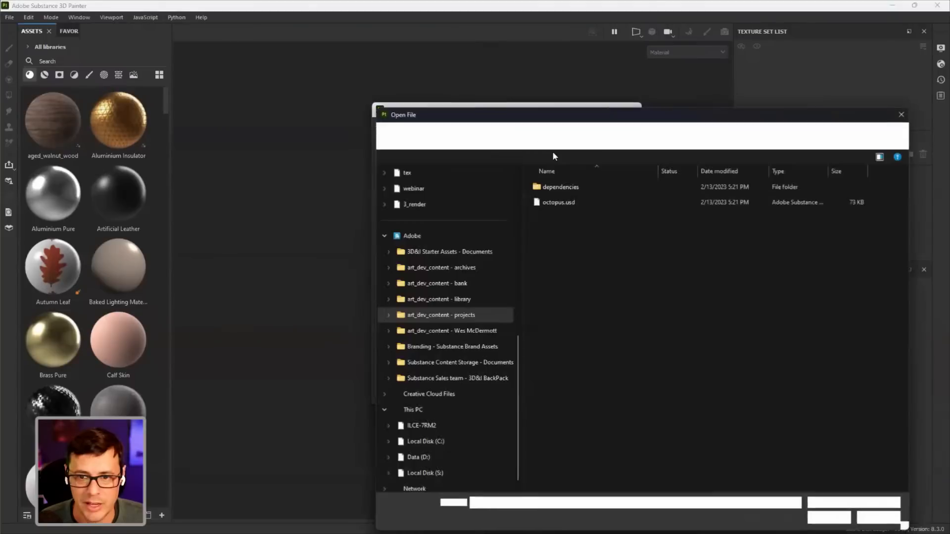
{"action": "left_click", "coordinate": [557, 204]}
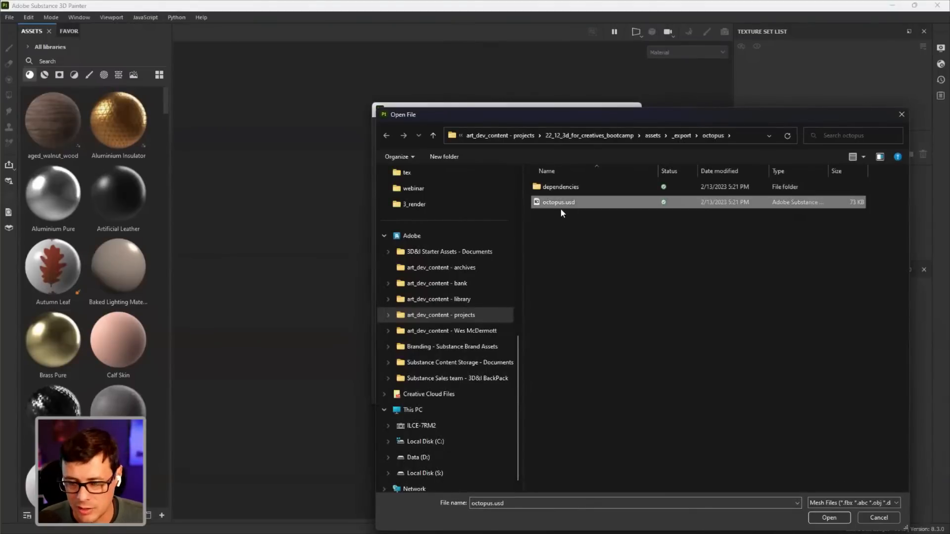
{"action": "left_click", "coordinate": [829, 518]}
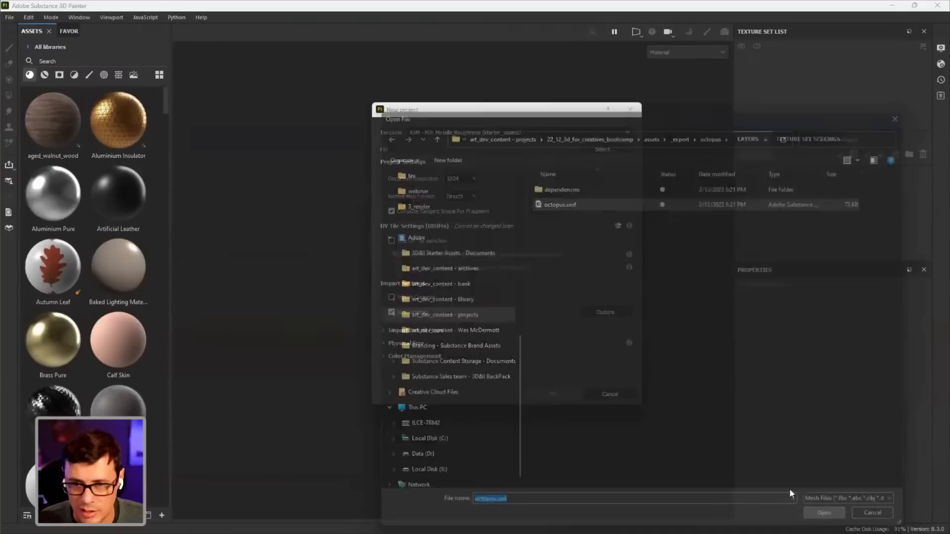
Set the document resolution to 2048, accept the auto-unwrap options with seams on Recompute all, and create the project
{"action": "left_click_drag", "start_coordinate": [461, 112], "coordinate": [419, 85]}
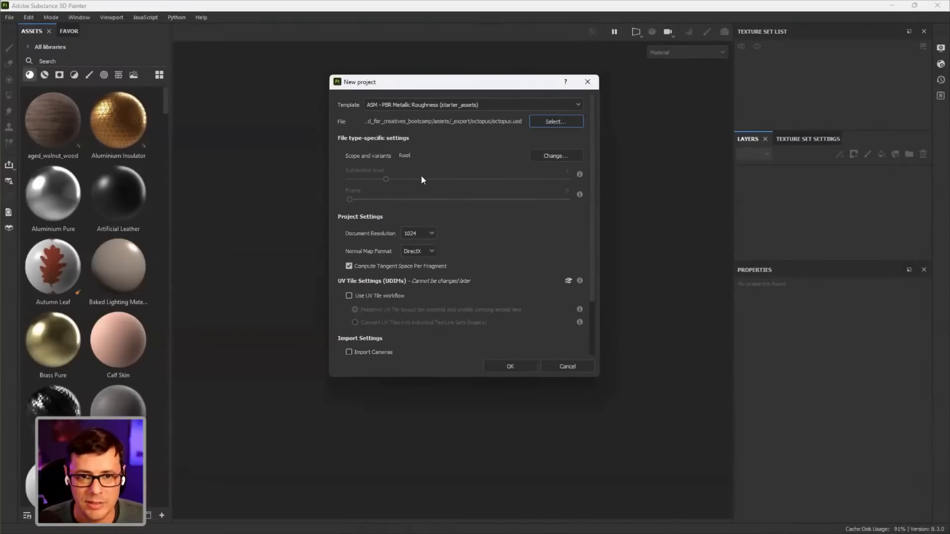
{"action": "left_click", "coordinate": [418, 233]}
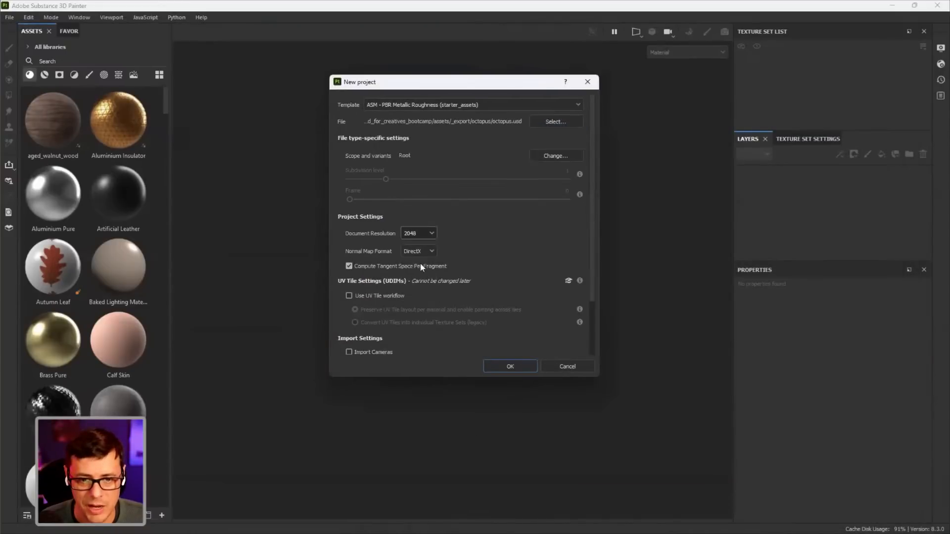
{"action": "scroll", "coordinate": [513, 269], "scroll_direction": "down", "scroll_amount": 3}
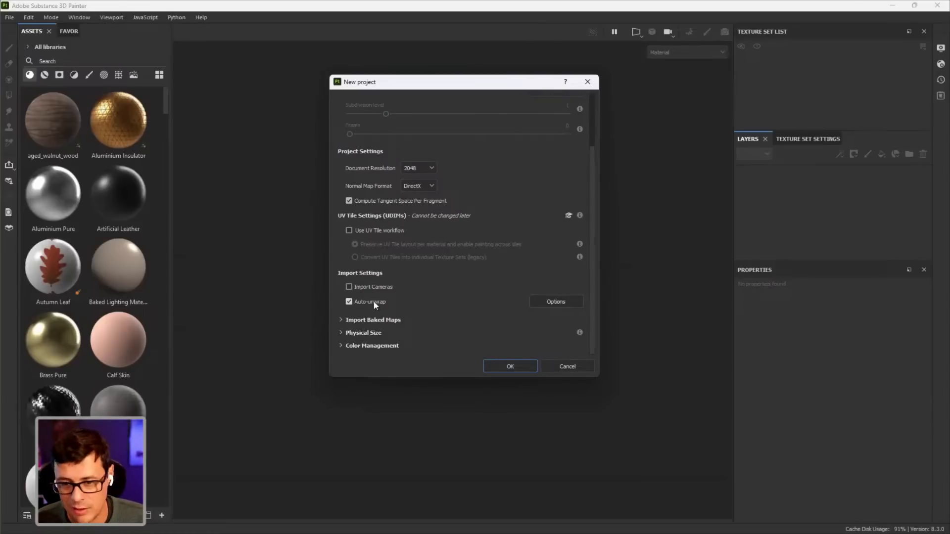
{"action": "left_click", "coordinate": [565, 301]}
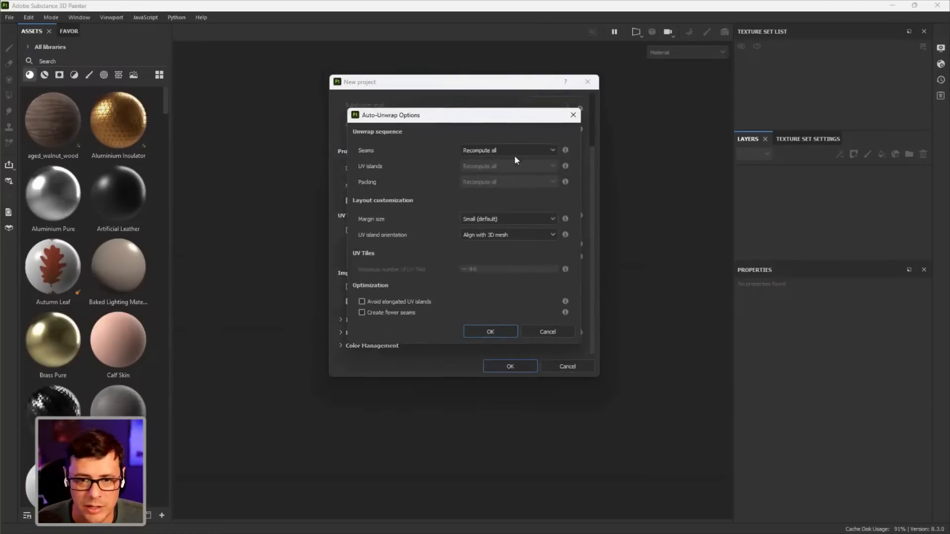
{"action": "left_click", "coordinate": [490, 332]}
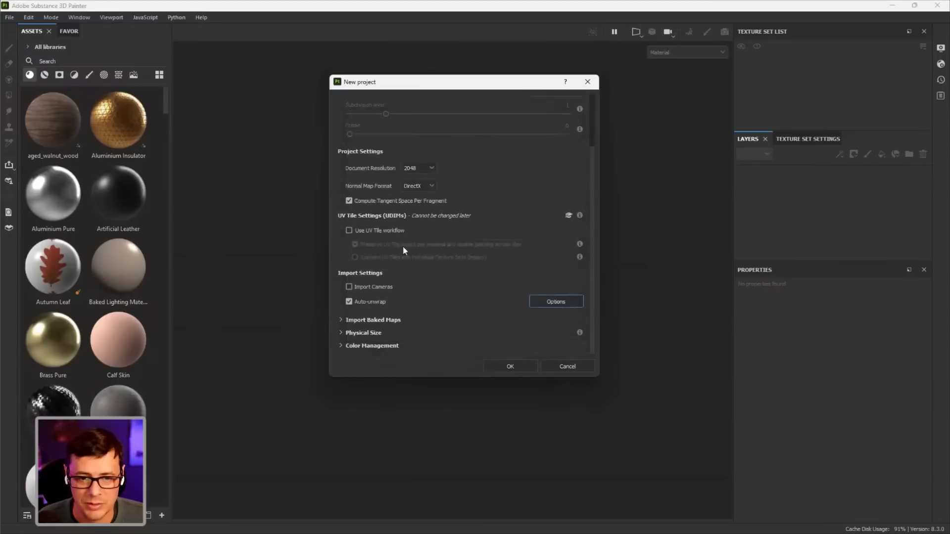
{"action": "left_click", "coordinate": [509, 366]}
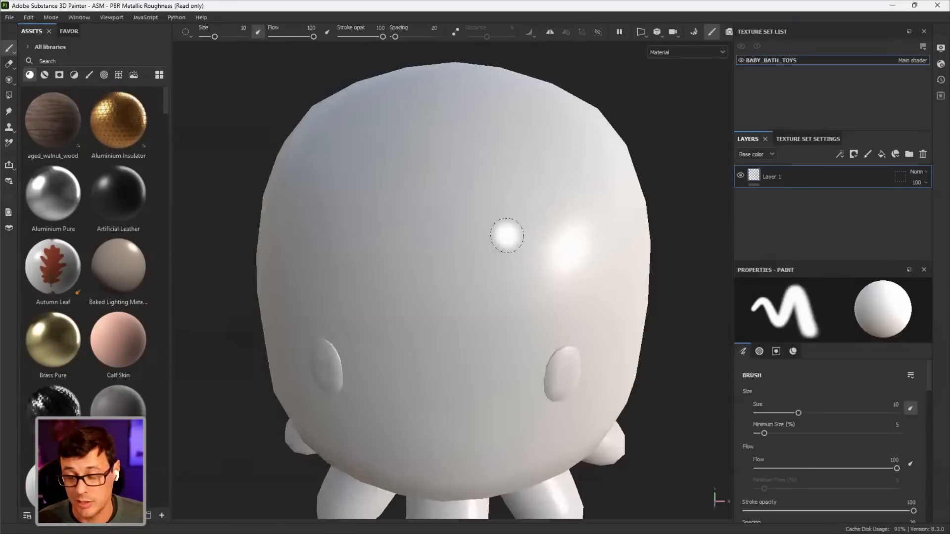
Examine the octopus mesh's head, eyes and tentacles from several angles, giving the layer and brush settings area more width
{"action": "mouse_move", "coordinate": [507, 236]}
{"action": "right_mouse_down", "text": "alt"}
{"action": "mouse_move", "coordinate": [511, 247]}
{"action": "mouse_move", "coordinate": [498, 247]}
{"action": "right_mouse_up", "text": "alt"}
{"action": "middle_click_drag", "start_coordinate": [498, 248], "coordinate": [457, 192], "text": "alt"}
{"action": "left_click_drag", "start_coordinate": [420, 344], "coordinate": [429, 285], "text": "alt"}
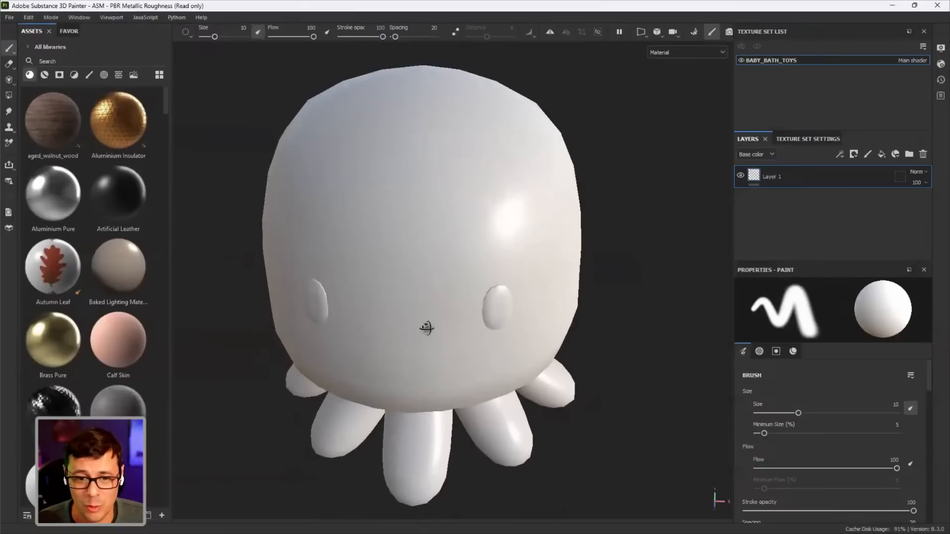
{"action": "right_click_drag", "start_coordinate": [435, 278], "coordinate": [432, 284], "text": "alt"}
{"action": "middle_click_drag", "start_coordinate": [432, 284], "coordinate": [428, 210], "text": "alt"}
{"action": "right_click_drag", "start_coordinate": [431, 252], "coordinate": [456, 254], "text": "alt"}
{"action": "middle_click_drag", "start_coordinate": [456, 254], "coordinate": [434, 263], "text": "alt"}
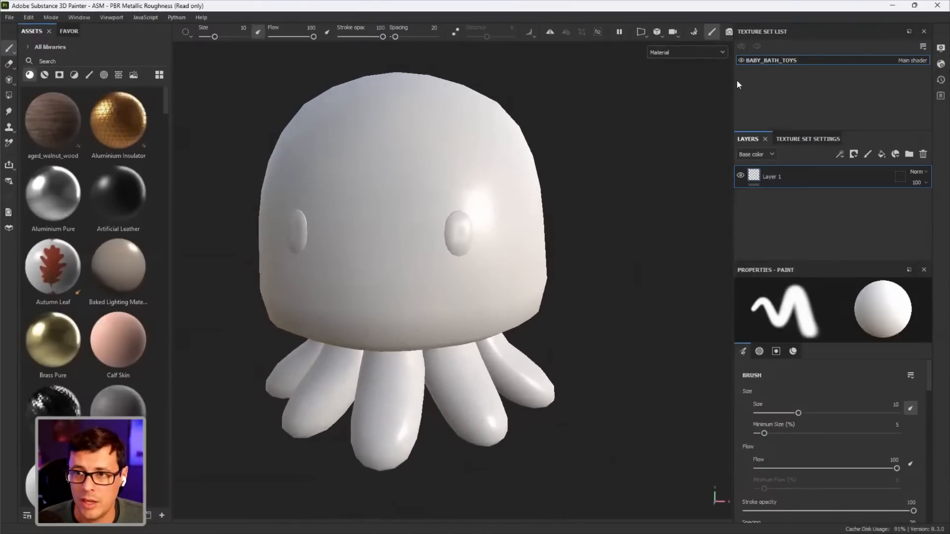
{"action": "left_click_drag", "start_coordinate": [737, 80], "coordinate": [709, 95]}
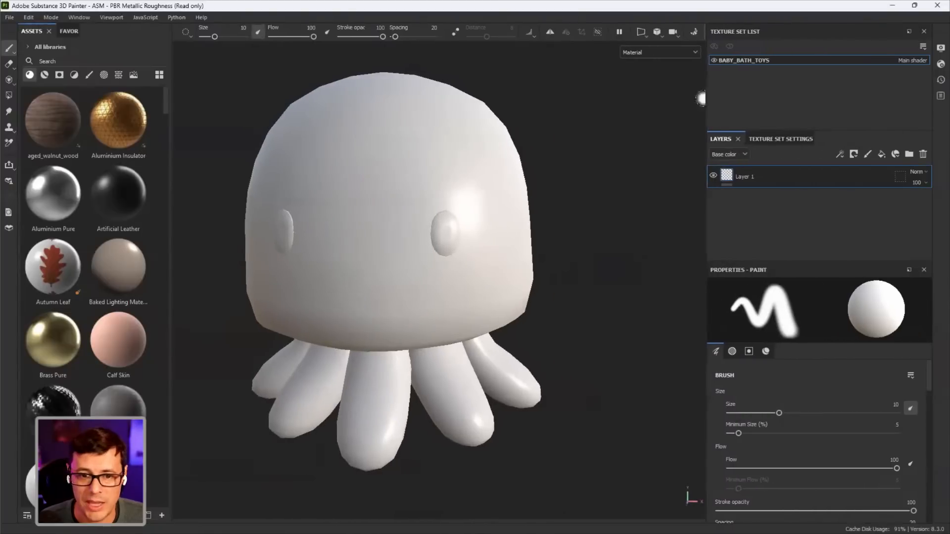
{"action": "middle_click_drag", "start_coordinate": [490, 234], "coordinate": [509, 242], "text": "alt"}
{"action": "right_click_drag", "start_coordinate": [509, 242], "coordinate": [495, 247], "text": "alt"}
{"action": "mouse_move", "coordinate": [495, 247]}
{"action": "left_mouse_down", "text": "alt"}
{"action": "mouse_move", "coordinate": [456, 251]}
{"action": "mouse_move", "coordinate": [477, 247]}
{"action": "left_mouse_up", "text": "alt"}
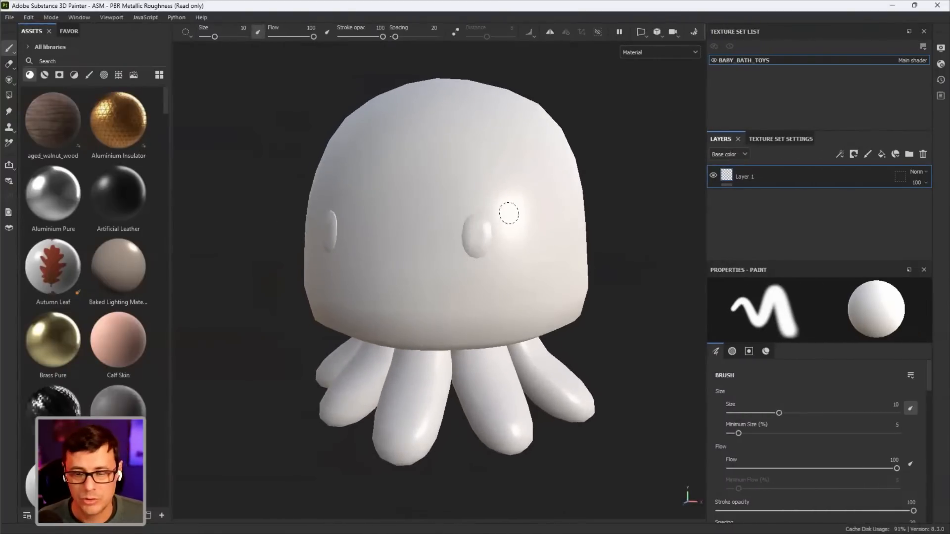
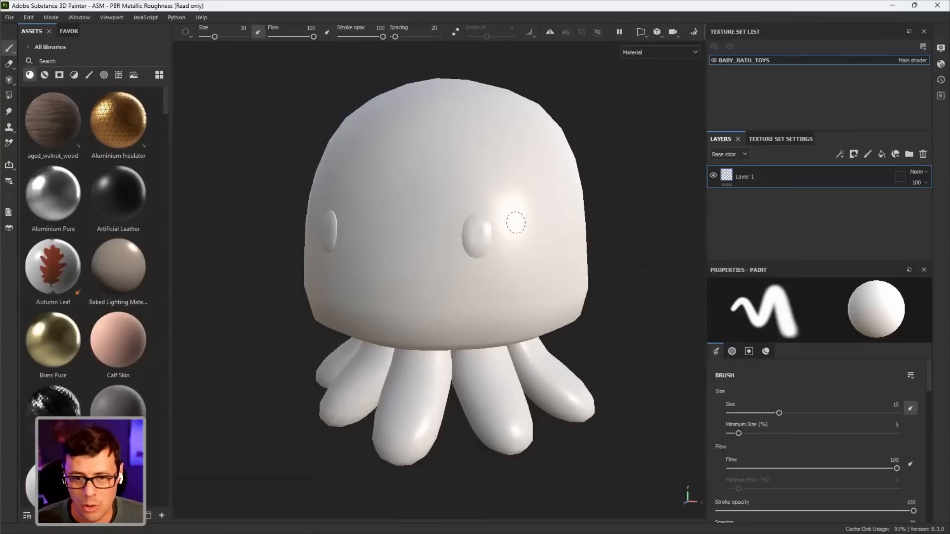
{"action": "mouse_move", "coordinate": [515, 222]}
{"action": "left_mouse_down", "text": "alt"}
{"action": "mouse_move", "coordinate": [510, 250]}
{"action": "mouse_move", "coordinate": [499, 227]}
{"action": "left_mouse_up", "text": "alt"}
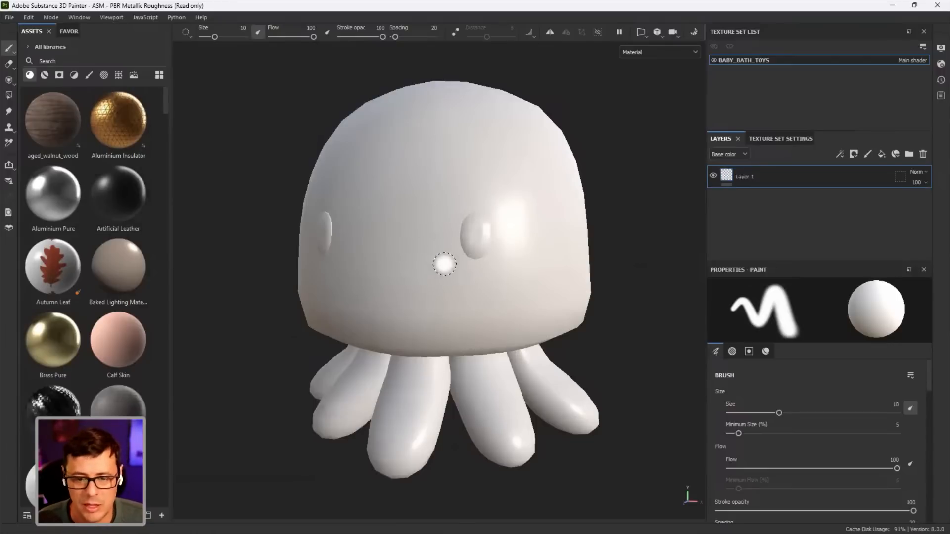
Switch to Substance 3D Sampler and create a new project
{"action": "key", "text": "super"}
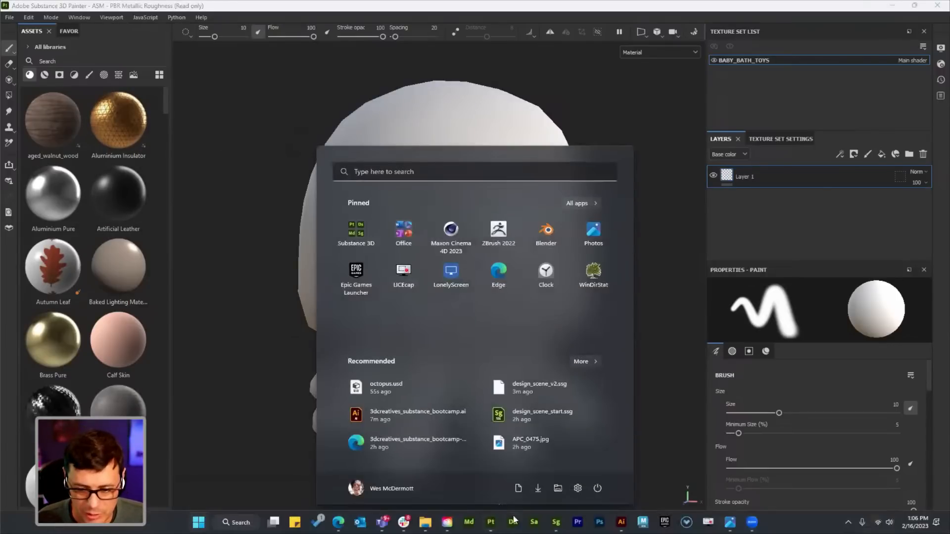
{"action": "left_click", "coordinate": [535, 524]}
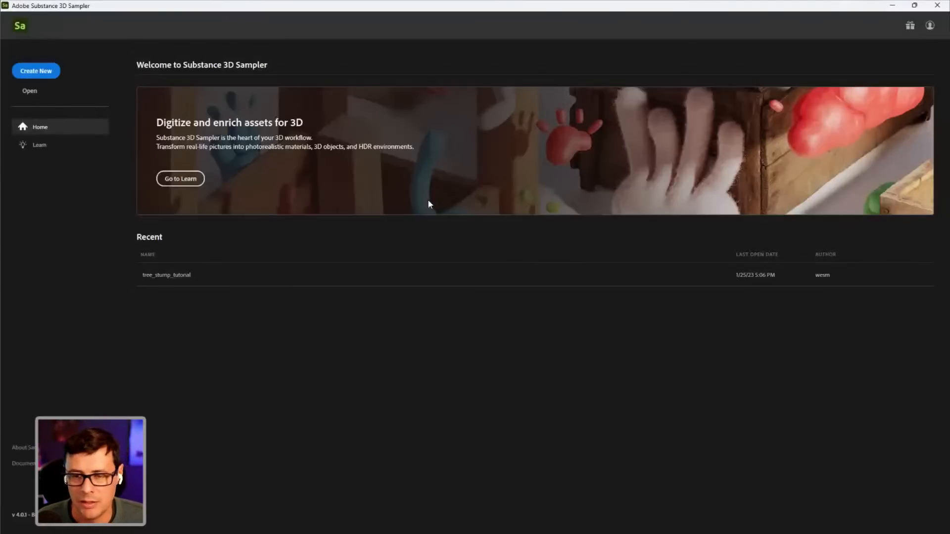
{"action": "left_click", "coordinate": [38, 70]}
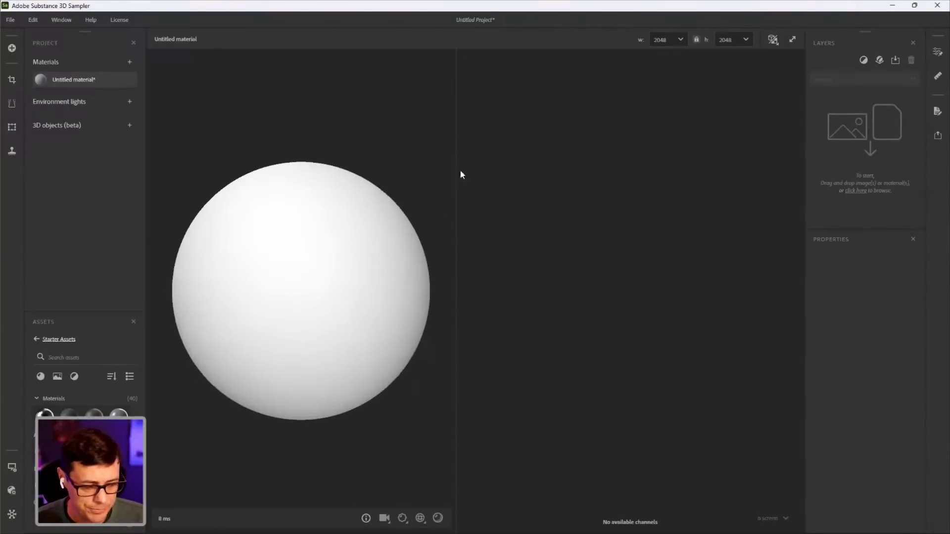
Import APC_0475.jpg as a bitmap with a base material added, and display its Scan 1 channel in the 2D view
{"action": "left_click", "coordinate": [854, 192]}
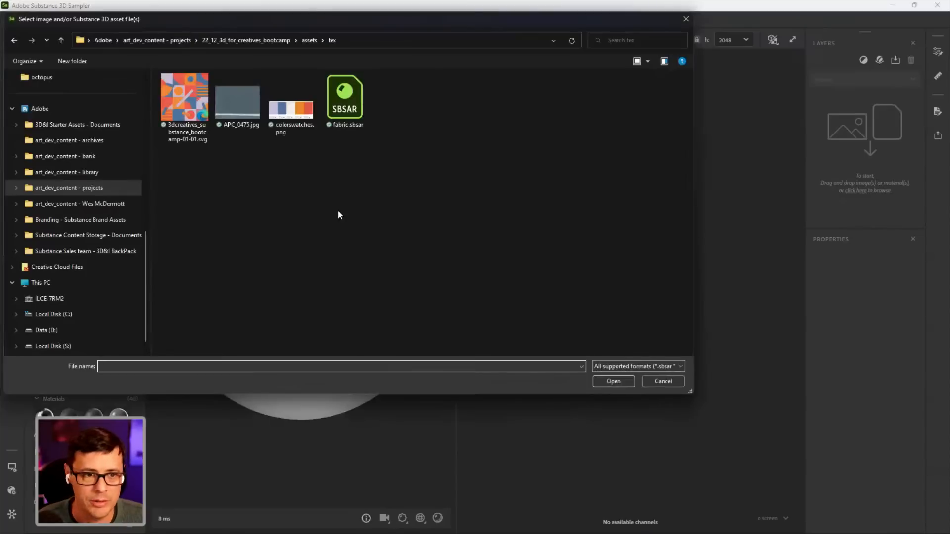
{"action": "left_click", "coordinate": [242, 103]}
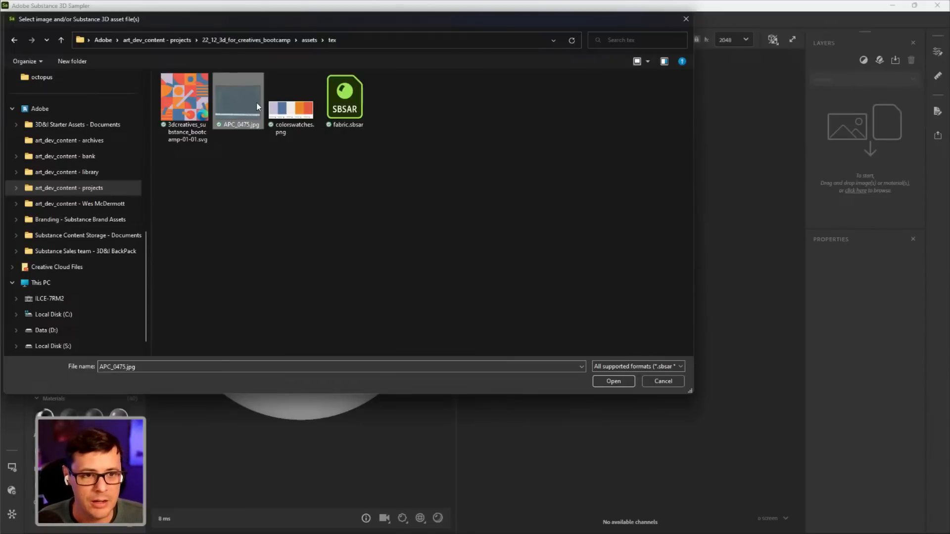
{"action": "double_click", "coordinate": [243, 101]}
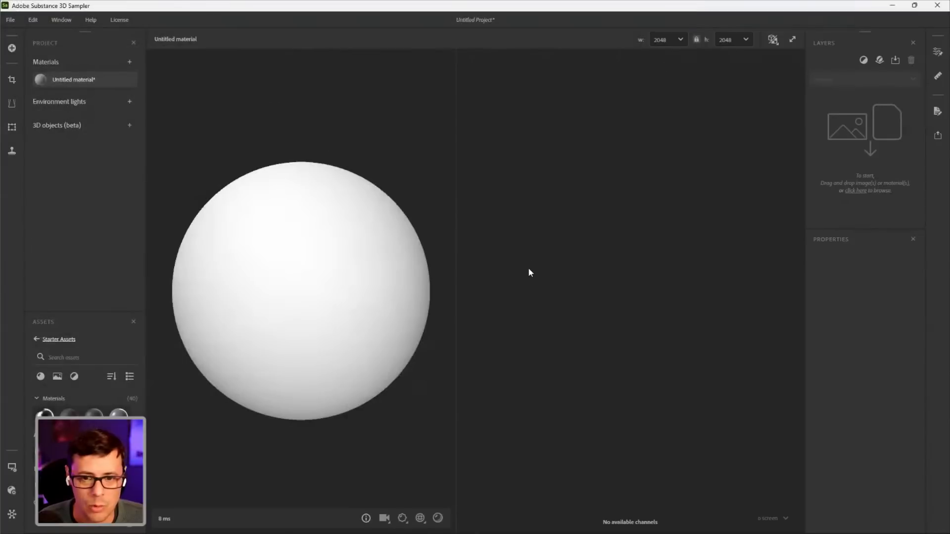
{"action": "left_click", "coordinate": [326, 299]}
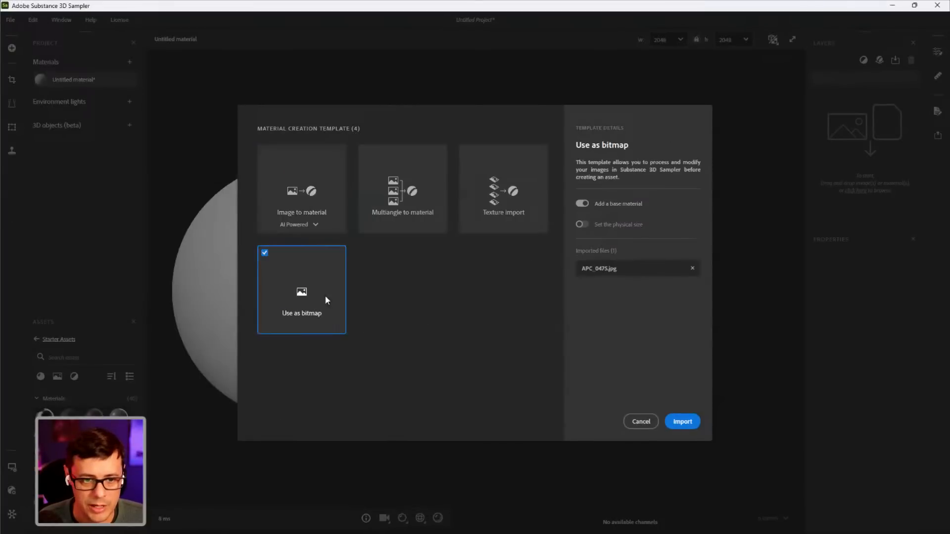
{"action": "left_click", "coordinate": [690, 423]}
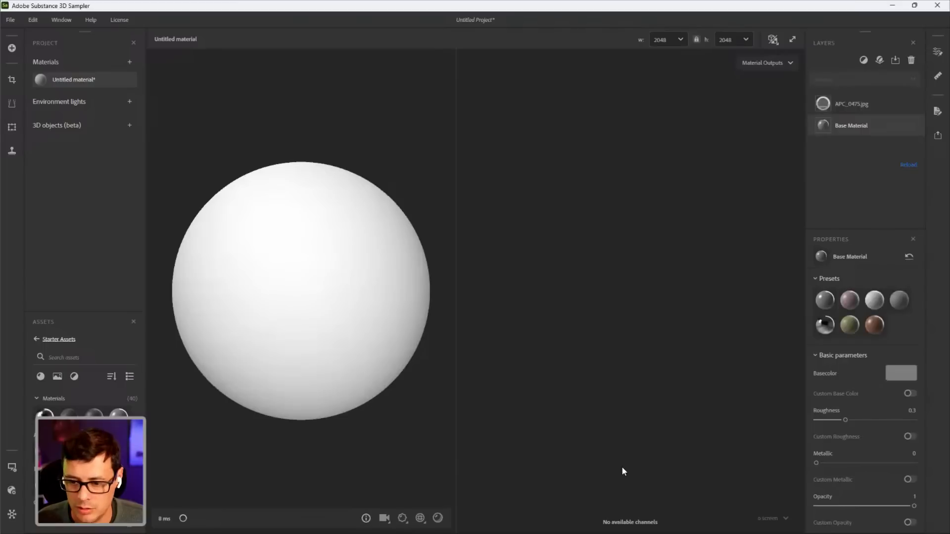
{"action": "left_click", "coordinate": [690, 519]}
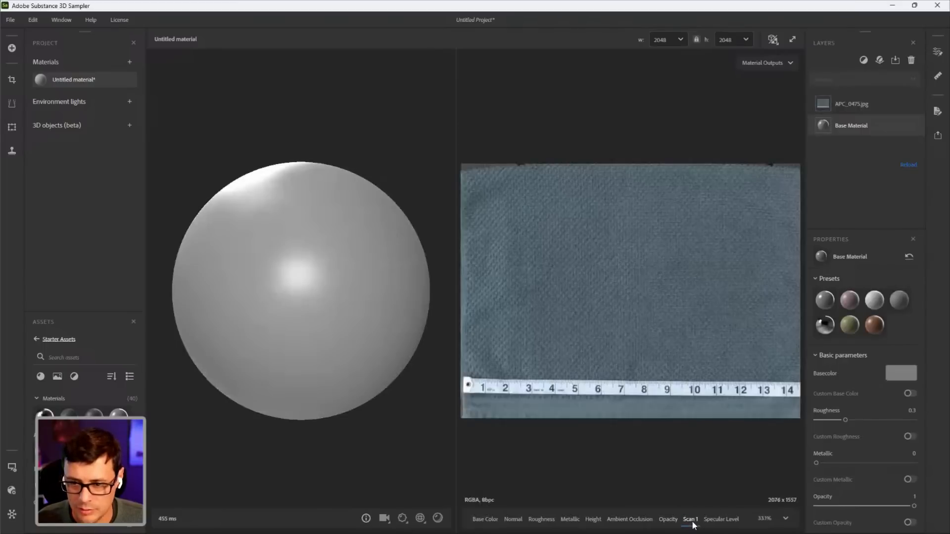
Give the 2D view more width and examine the fabric photo's weave and the tape measure along its lower edge
{"action": "left_click_drag", "start_coordinate": [459, 259], "coordinate": [344, 261]}
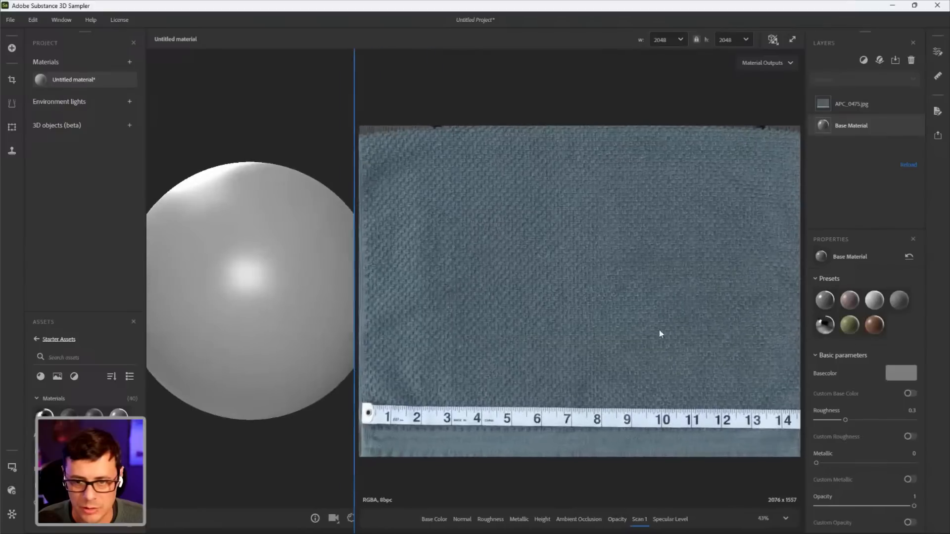
{"action": "scroll", "coordinate": [656, 327], "scroll_direction": "down", "scroll_amount": 3}
{"action": "middle_click_drag", "start_coordinate": [637, 286], "coordinate": [636, 273]}
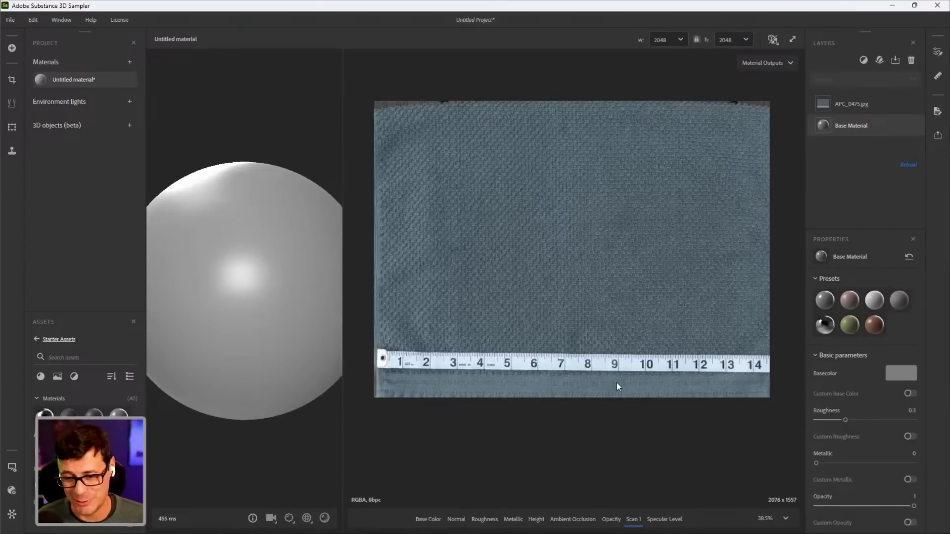
{"action": "scroll", "coordinate": [617, 272], "scroll_direction": "up", "scroll_amount": 3}
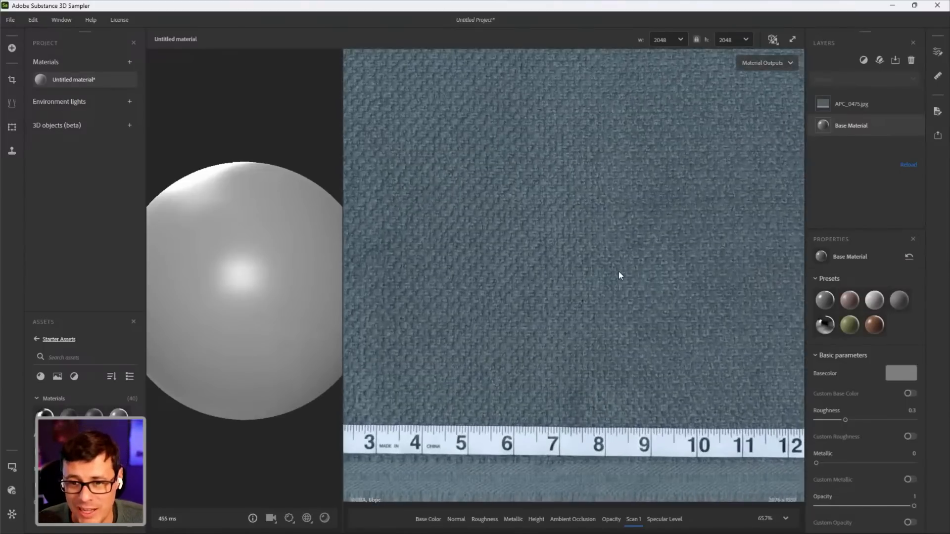
{"action": "scroll", "coordinate": [572, 230], "scroll_direction": "down", "scroll_amount": 3}
{"action": "middle_click_drag", "start_coordinate": [663, 279], "coordinate": [665, 293]}
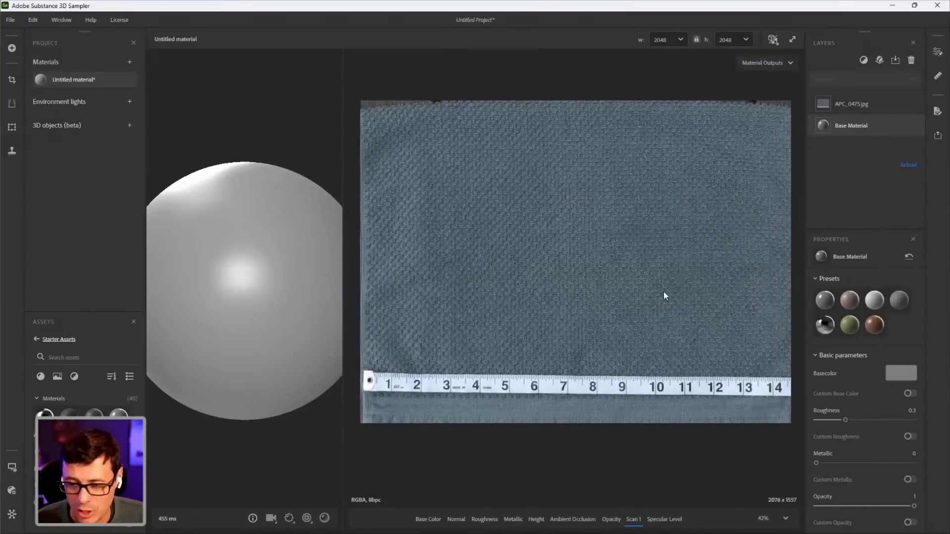
{"action": "scroll", "coordinate": [638, 262], "scroll_direction": "down", "scroll_amount": 1}
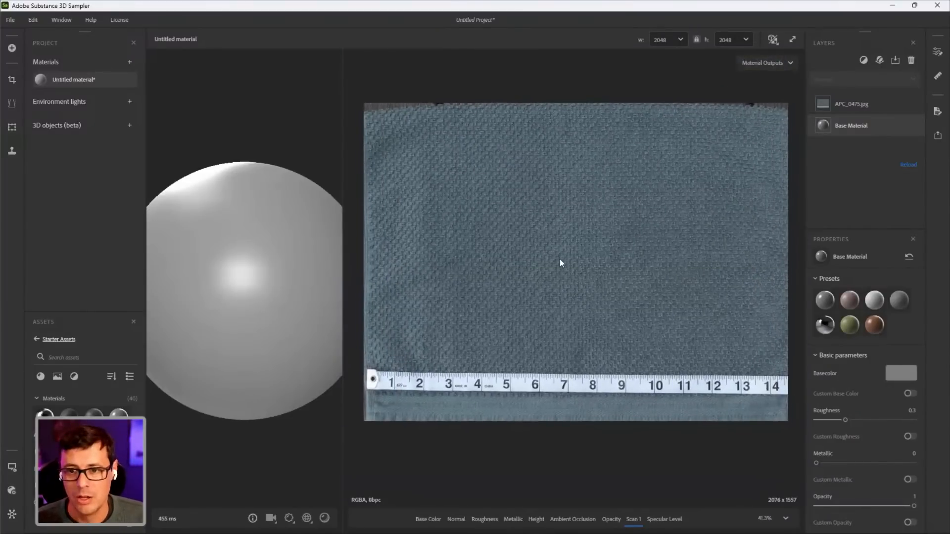
Add a Crop filter above APC_0475.jpg and display its Scan 1 input in the 2D view
{"action": "left_click", "coordinate": [864, 60]}
{"action": "type", "text": "crop"}
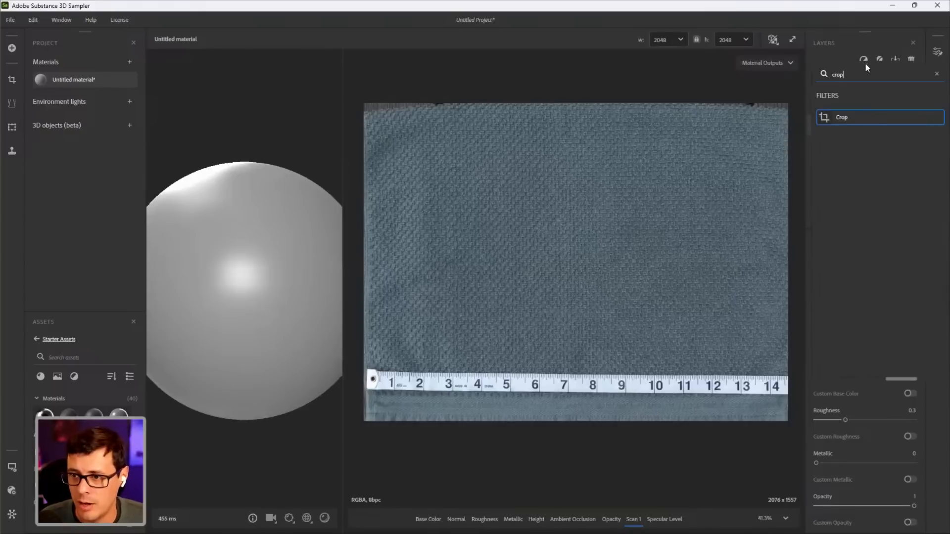
{"action": "left_click", "coordinate": [862, 118]}
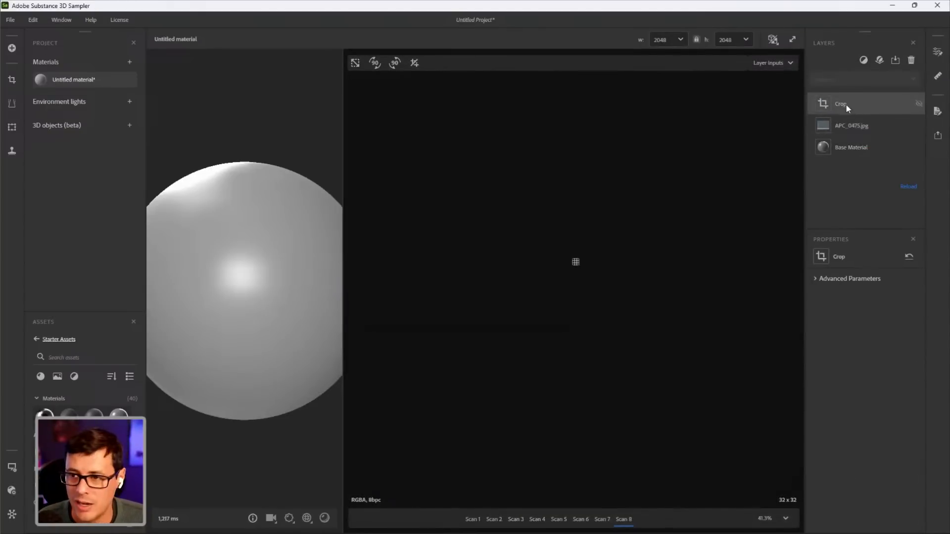
{"action": "left_click", "coordinate": [473, 519]}
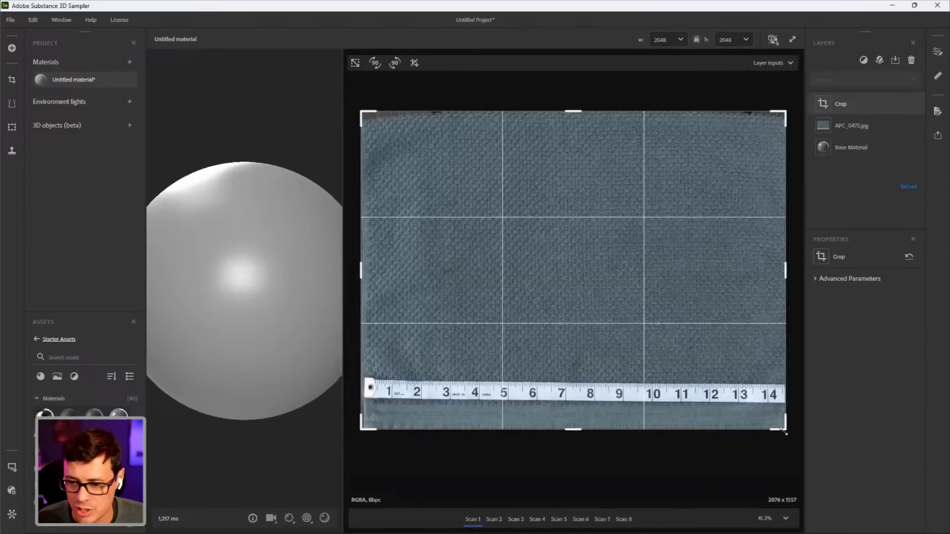
Crop the photo to a square patch of clean fabric about 6 inches wide, above the tape measure, and apply the crop
{"action": "left_click_drag", "start_coordinate": [780, 428], "coordinate": [540, 299]}
{"action": "left_click_drag", "start_coordinate": [471, 221], "coordinate": [507, 246]}
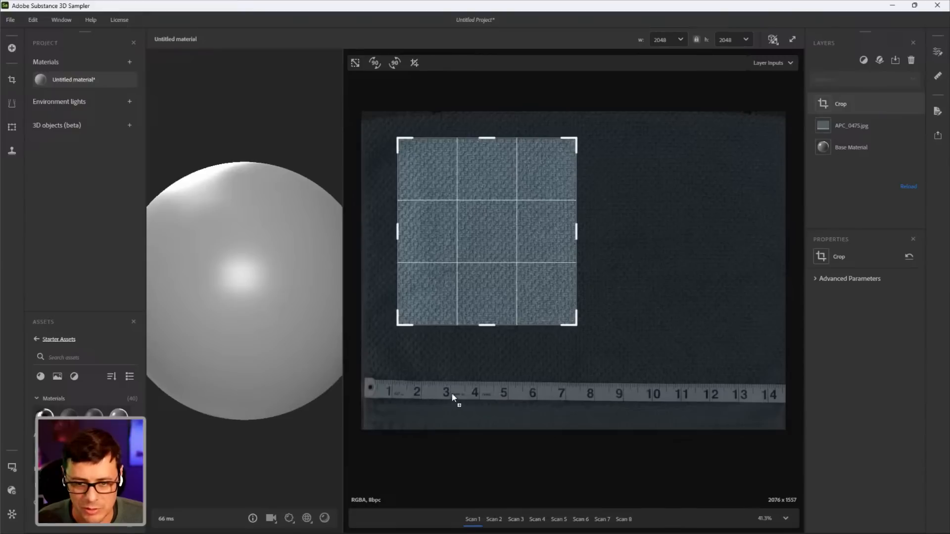
{"action": "left_click_drag", "start_coordinate": [578, 326], "coordinate": [575, 324]}
{"action": "left_click_drag", "start_coordinate": [524, 260], "coordinate": [523, 260]}
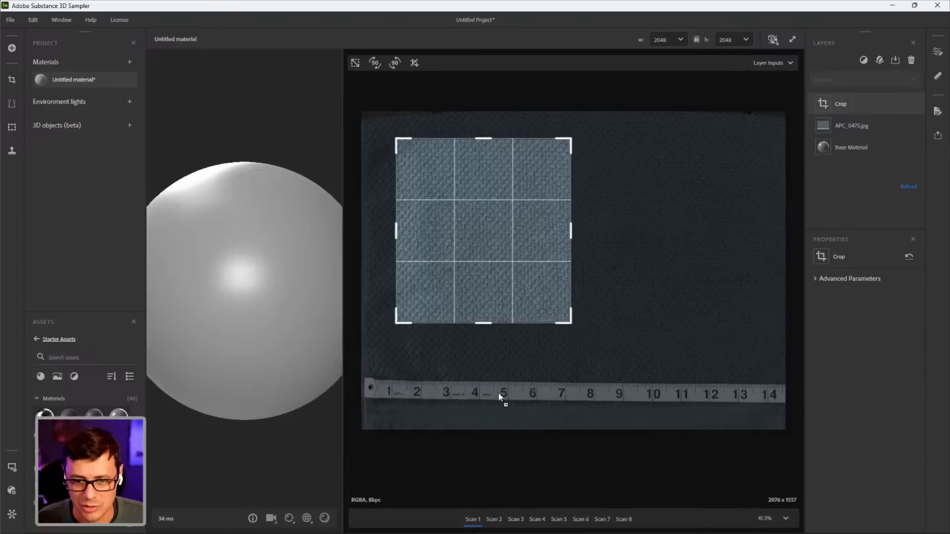
{"action": "left_click", "coordinate": [355, 63]}
{"action": "left_click_drag", "start_coordinate": [494, 233], "coordinate": [488, 218]}
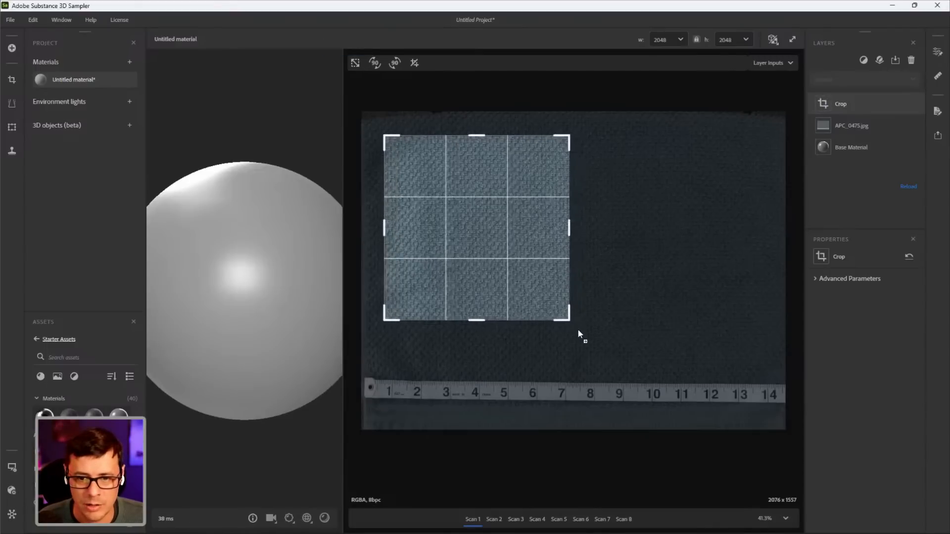
{"action": "left_click_drag", "start_coordinate": [568, 322], "coordinate": [563, 318]}
{"action": "left_click_drag", "start_coordinate": [519, 262], "coordinate": [520, 266]}
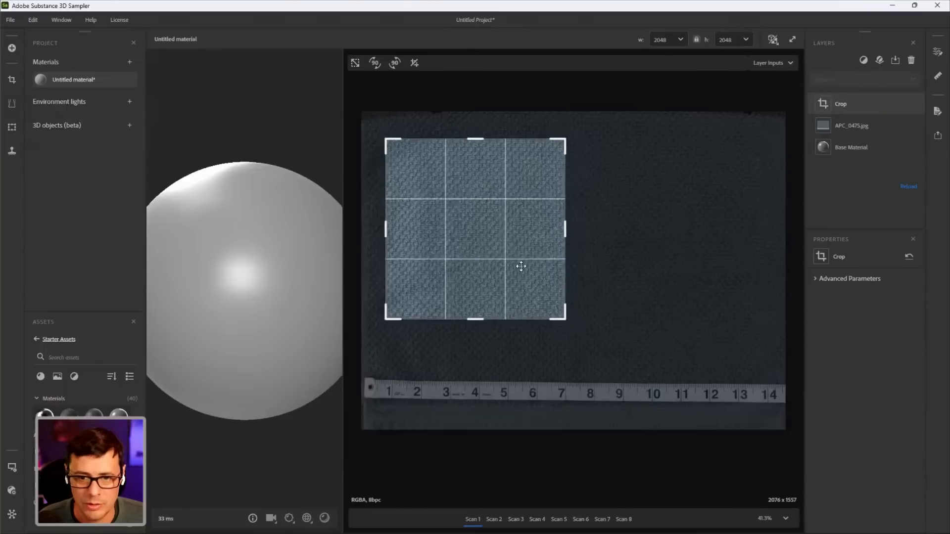
{"action": "left_click", "coordinate": [356, 64]}
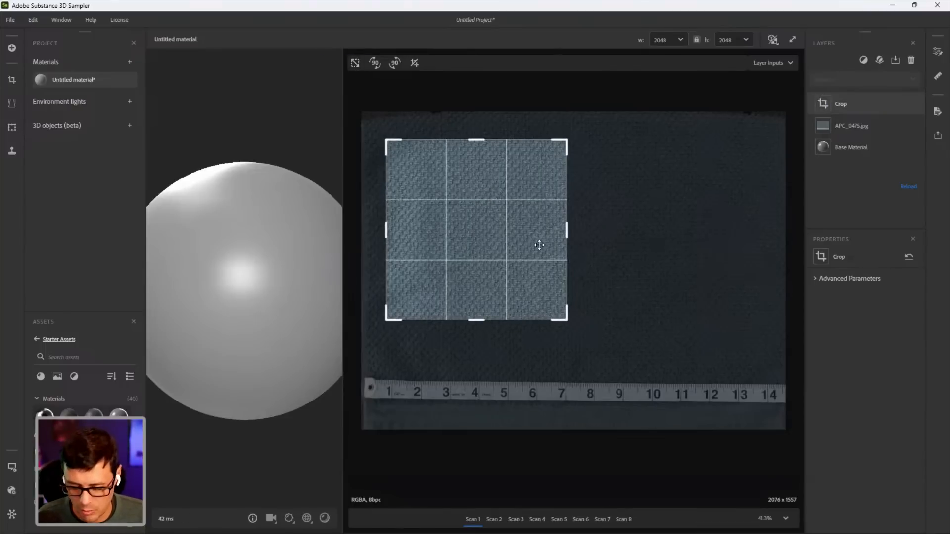
{"action": "key", "text": "Return"}
Display the cropped fabric tiled in the 2D view and examine the repeating pattern for uneven tones and seams
{"action": "scroll", "coordinate": [576, 271], "scroll_direction": "down", "scroll_amount": 5}
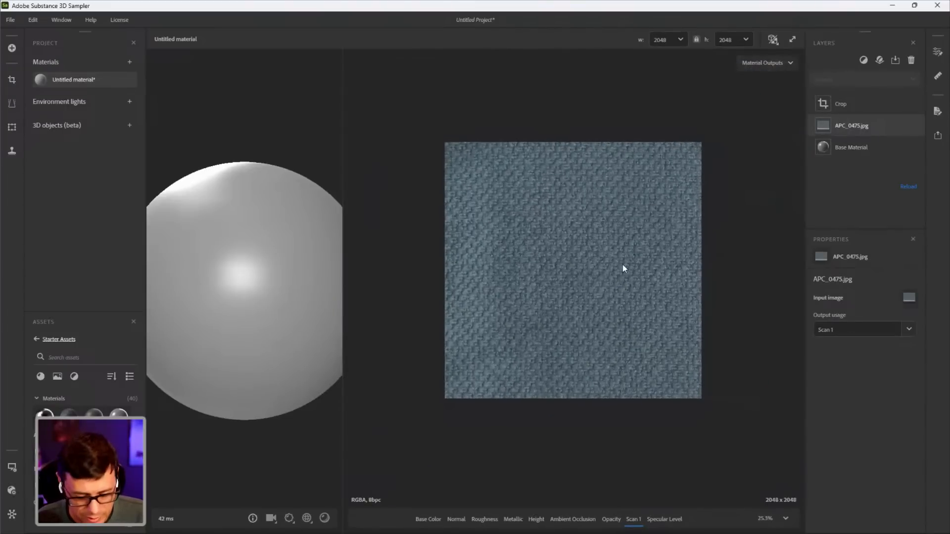
{"action": "key", "text": "space"}
{"action": "scroll", "coordinate": [643, 283], "scroll_direction": "down", "scroll_amount": 3}
{"action": "middle_click_drag", "start_coordinate": [649, 256], "coordinate": [640, 260]}
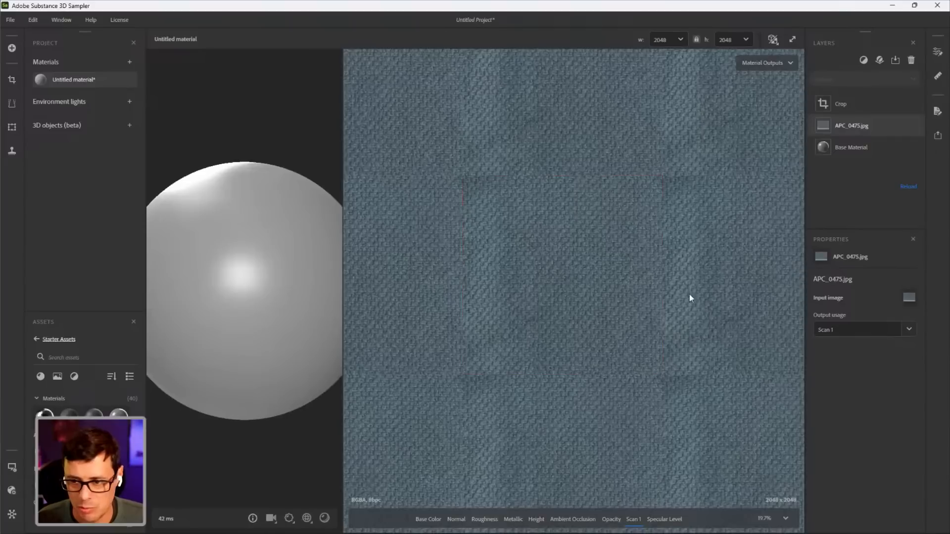
Add an Equalize filter above the Crop layer and set its radius to 7.22
{"action": "left_click", "coordinate": [863, 59]}
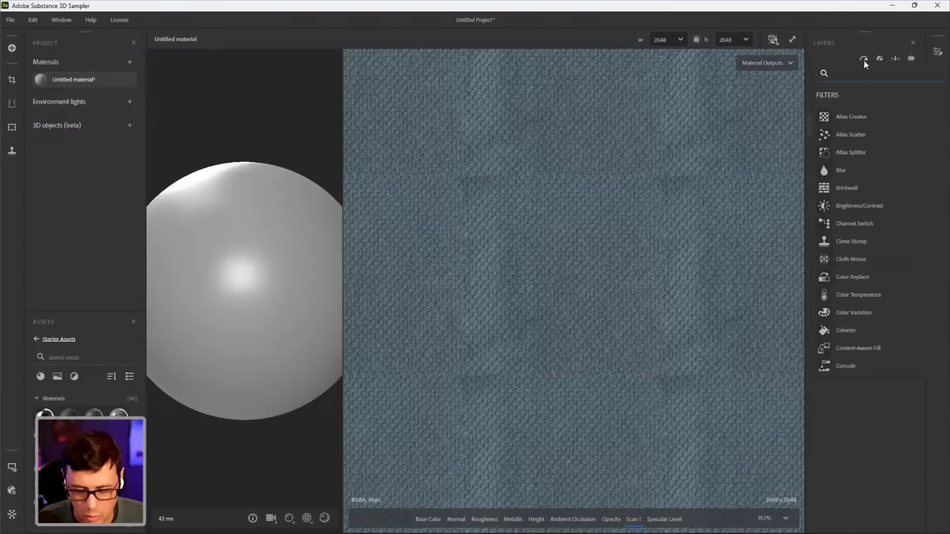
{"action": "type", "text": "crop"}
{"action": "left_click", "coordinate": [857, 116]}
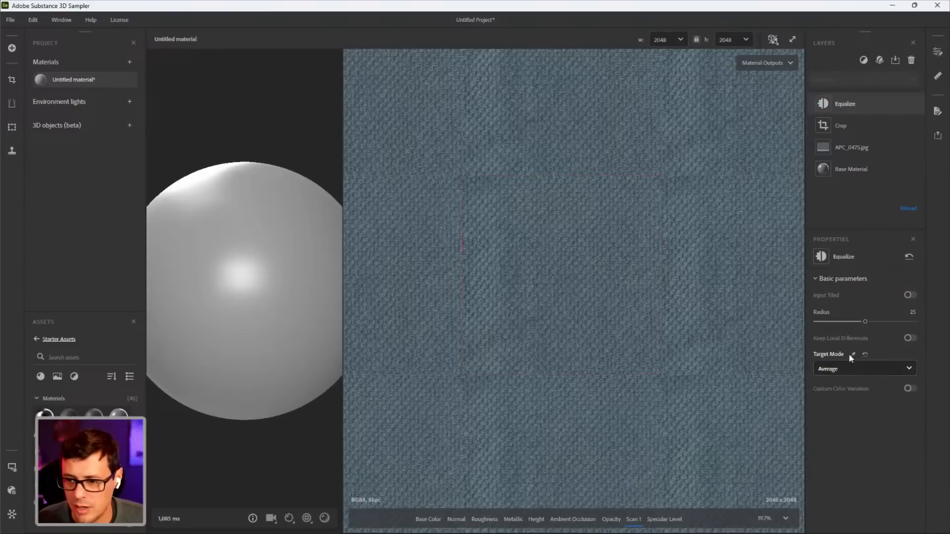
{"action": "left_click_drag", "start_coordinate": [861, 321], "coordinate": [830, 322]}
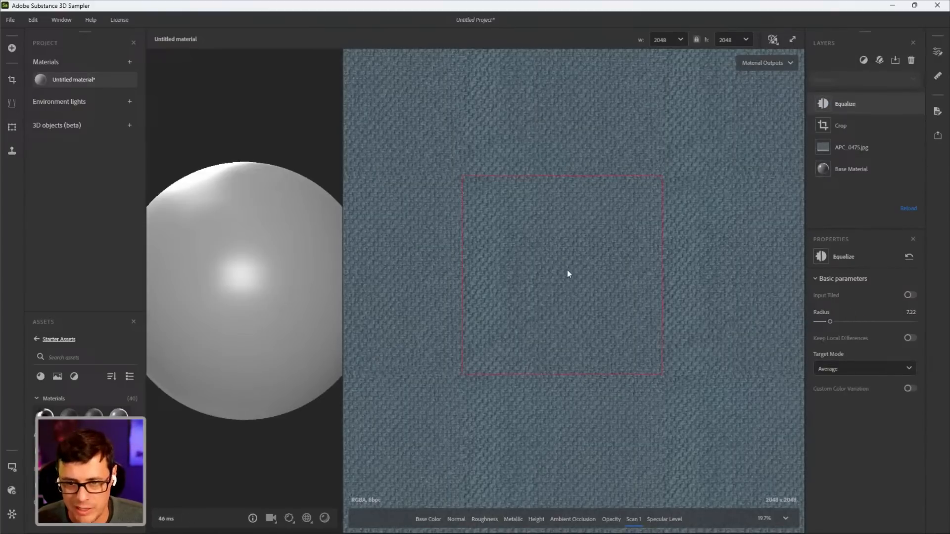
Compare the tiled fabric with the Equalize layer hidden and shown
{"action": "scroll", "coordinate": [567, 273], "scroll_direction": "up", "scroll_amount": 3}
{"action": "scroll", "coordinate": [647, 378], "scroll_direction": "down", "scroll_amount": 2}
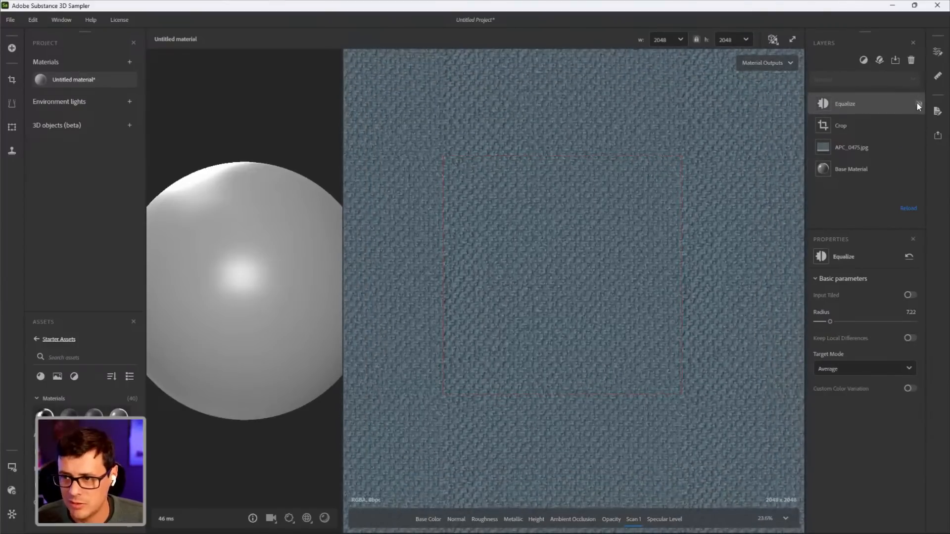
{"action": "left_click", "coordinate": [918, 103]}
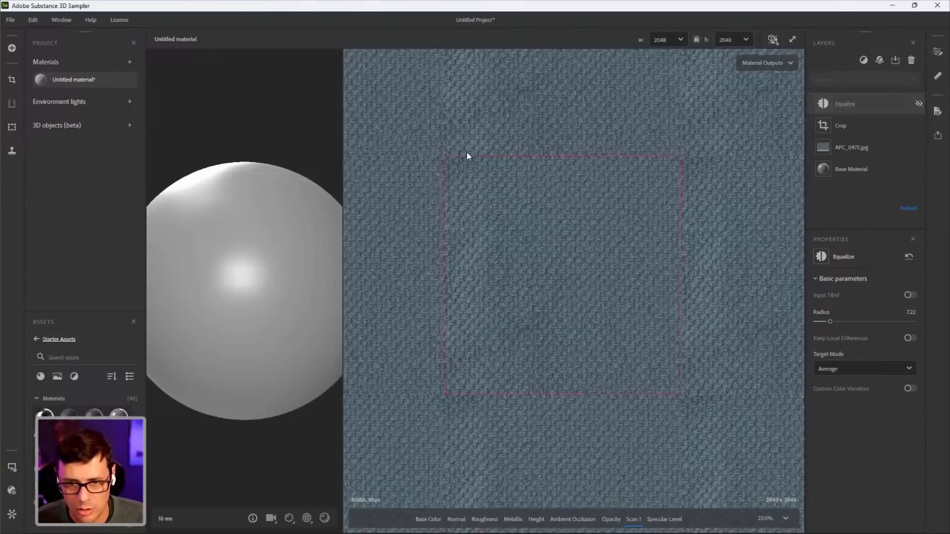
{"action": "left_click", "coordinate": [919, 104]}
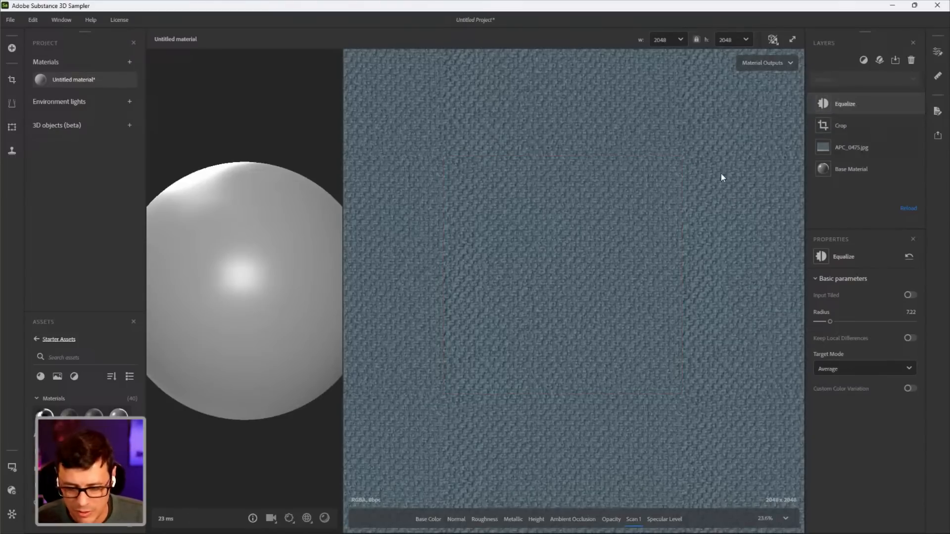
{"action": "scroll", "coordinate": [580, 238], "scroll_direction": "down", "scroll_amount": 1}
{"action": "scroll", "coordinate": [580, 239], "scroll_direction": "up", "scroll_amount": 2}
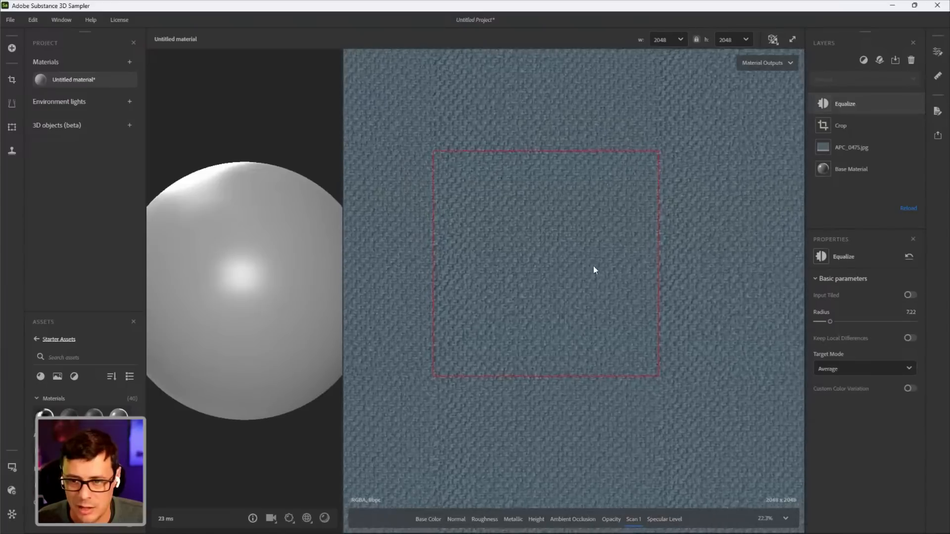
Try a Tiling filter above the Equalize layer and delete it again
{"action": "left_click", "coordinate": [863, 59]}
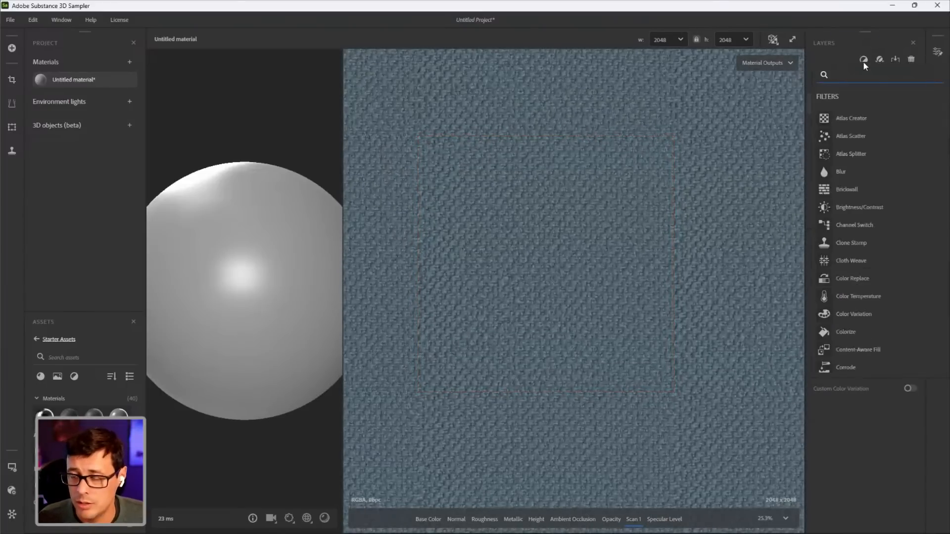
{"action": "type", "text": "til"}
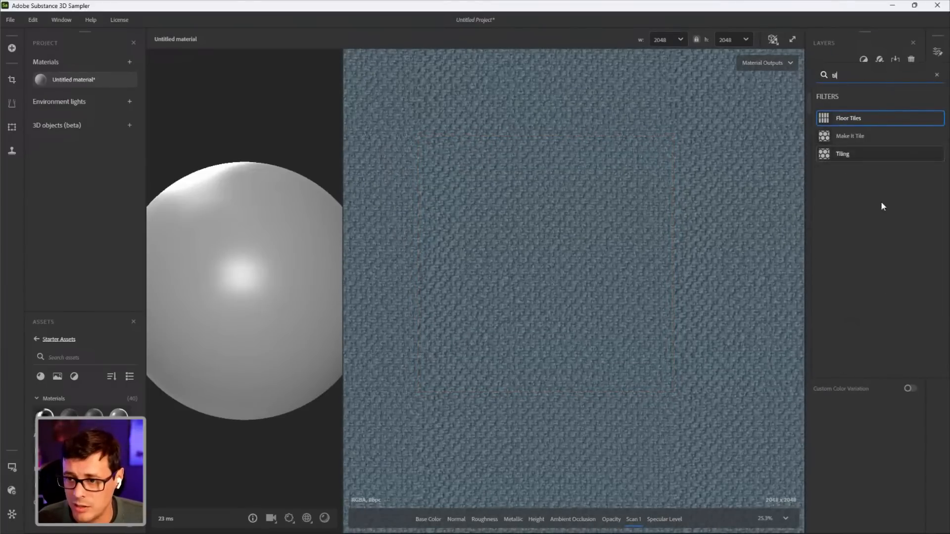
{"action": "left_click", "coordinate": [861, 154]}
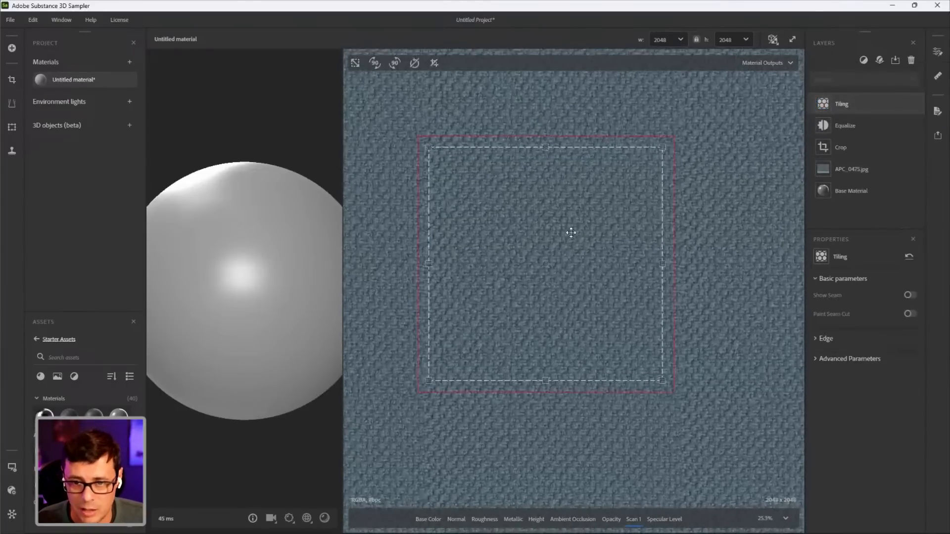
{"action": "scroll", "coordinate": [579, 242], "scroll_direction": "up", "scroll_amount": 2}
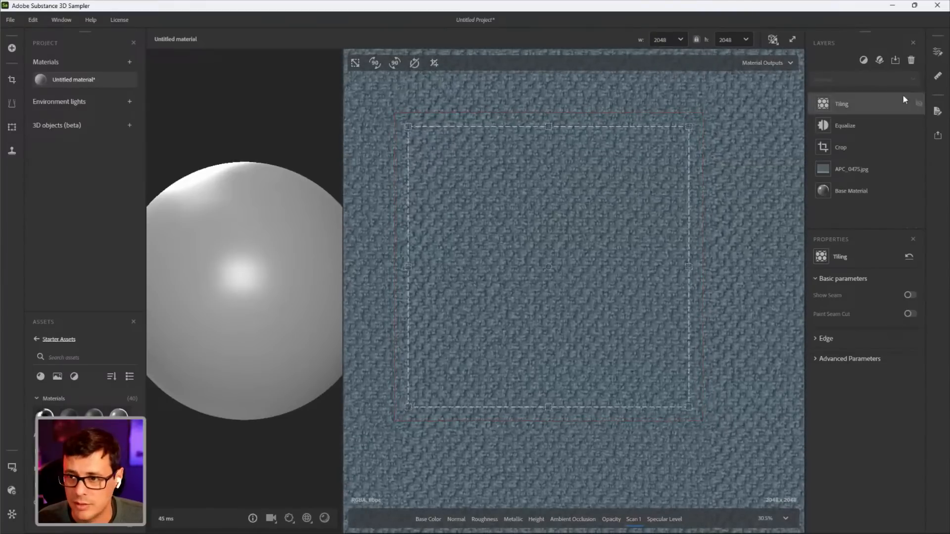
{"action": "left_click", "coordinate": [911, 60]}
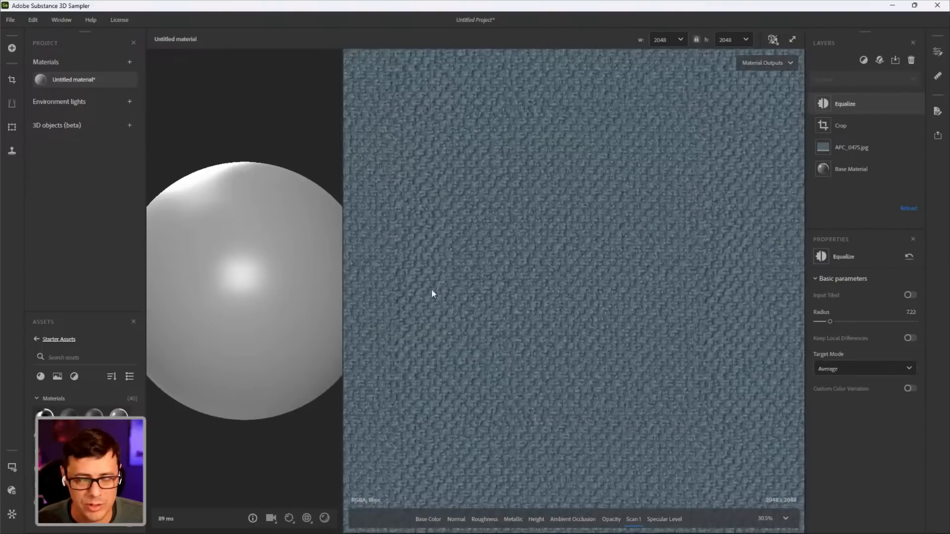
{"action": "scroll", "coordinate": [432, 293], "scroll_direction": "down", "scroll_amount": 1}
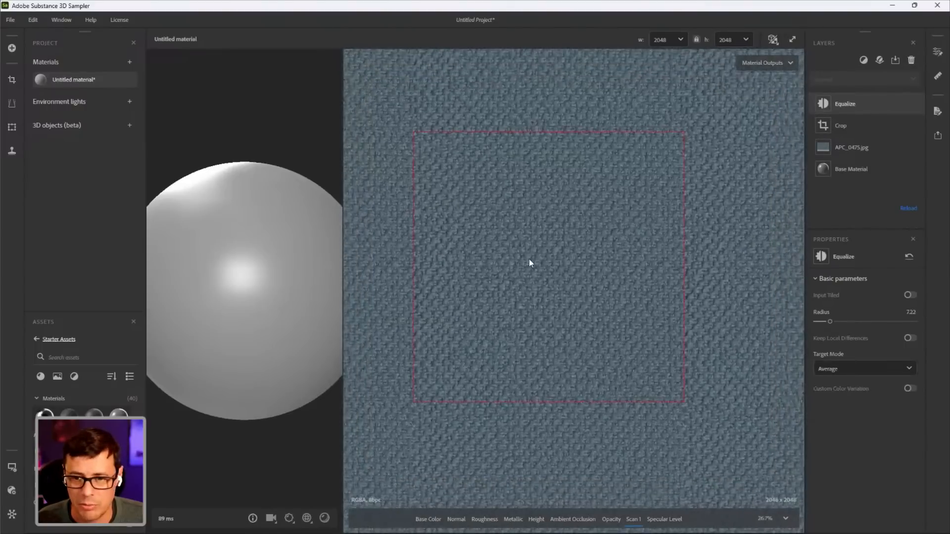
Add the Image to Material (AI Powered) filter above the Equalize layer
{"action": "left_click", "coordinate": [863, 60]}
{"action": "type", "text": "image"}
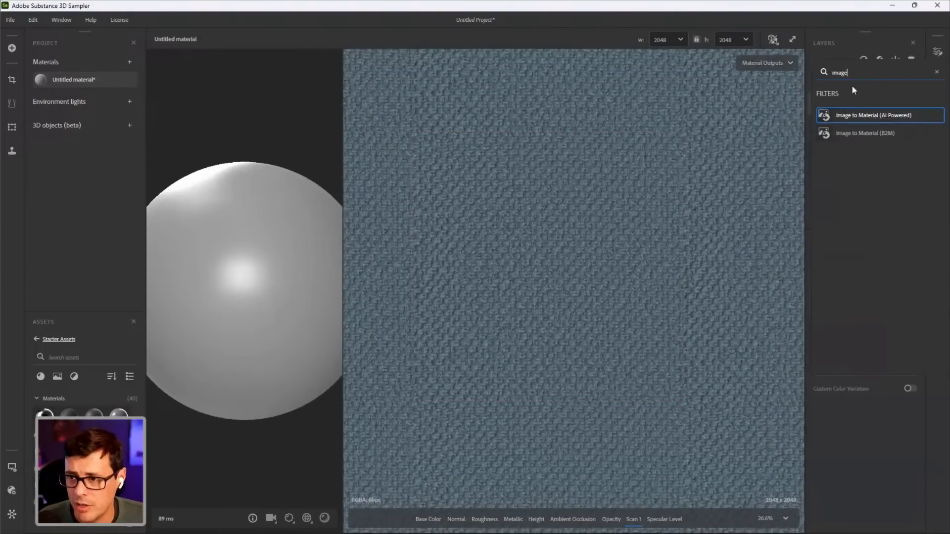
{"action": "left_click", "coordinate": [878, 118]}
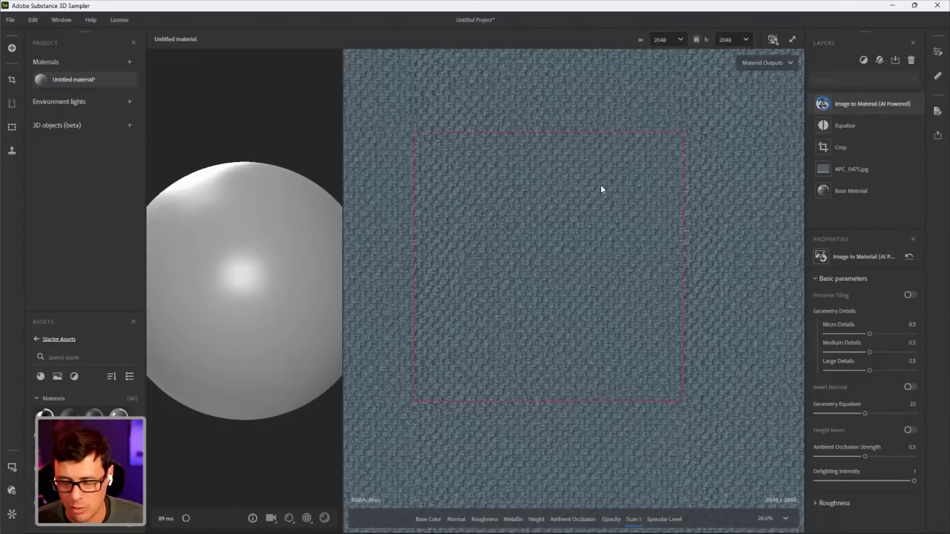
Inspect the fabric material on the preview sphere and its normal, roughness, ambient occlusion and base color maps
{"action": "right_click_drag", "start_coordinate": [275, 282], "coordinate": [195, 222]}
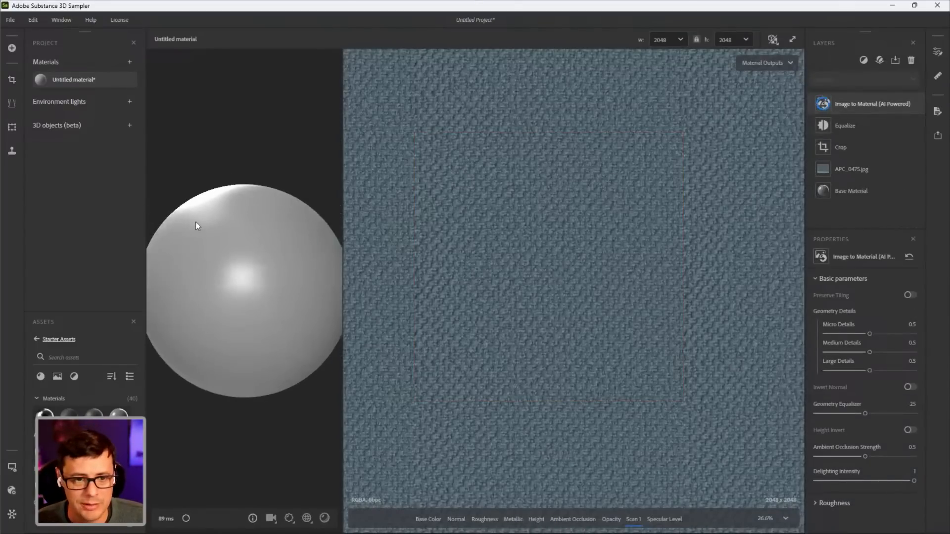
{"action": "middle_click_drag", "start_coordinate": [267, 277], "coordinate": [270, 269]}
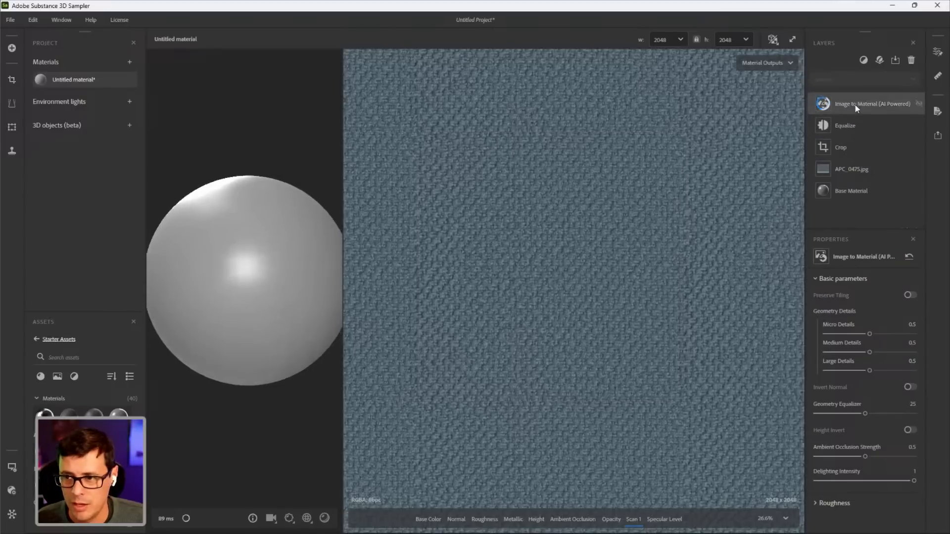
{"action": "right_click_drag", "start_coordinate": [262, 269], "coordinate": [272, 282]}
{"action": "mouse_move", "coordinate": [272, 281]}
{"action": "left_mouse_down"}
{"action": "mouse_move", "coordinate": [201, 299]}
{"action": "mouse_move", "coordinate": [314, 299]}
{"action": "mouse_move", "coordinate": [274, 297]}
{"action": "left_mouse_up"}
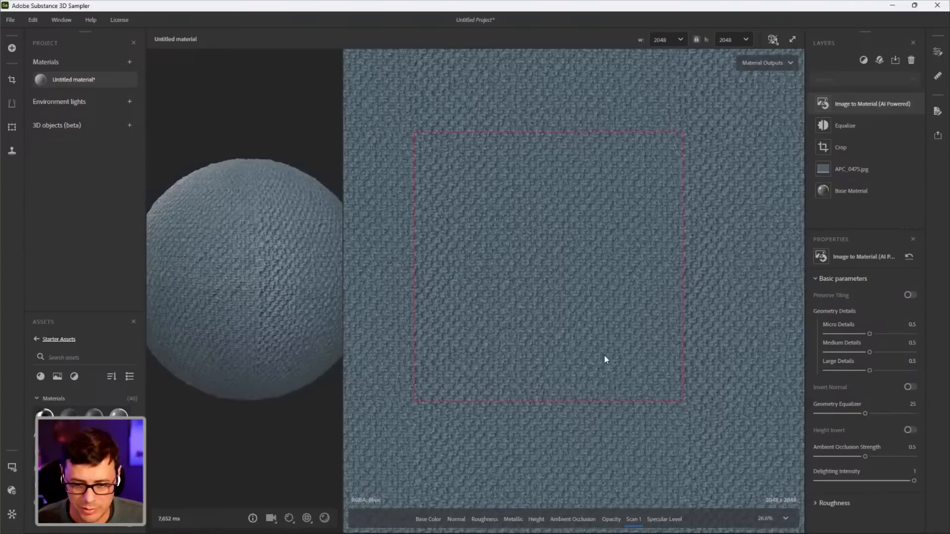
{"action": "left_click", "coordinate": [455, 522]}
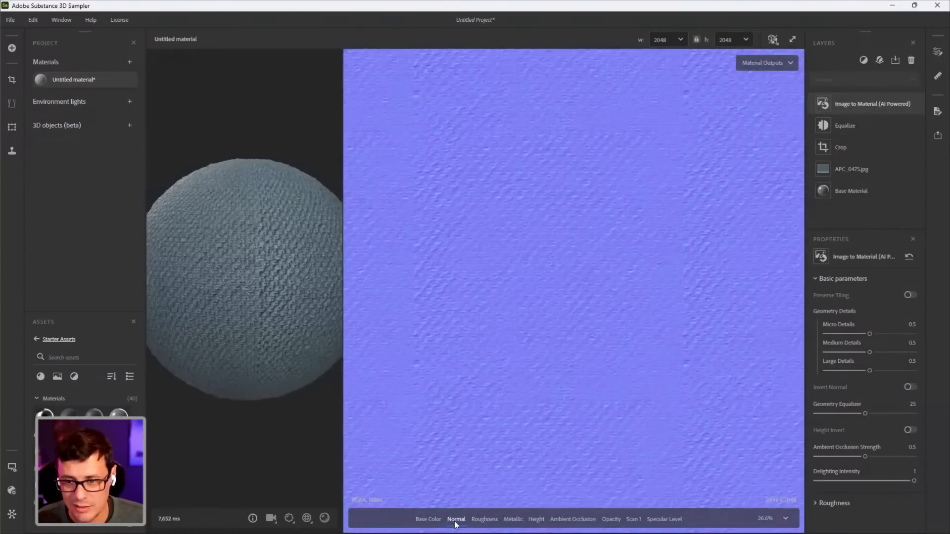
{"action": "left_click", "coordinate": [485, 520]}
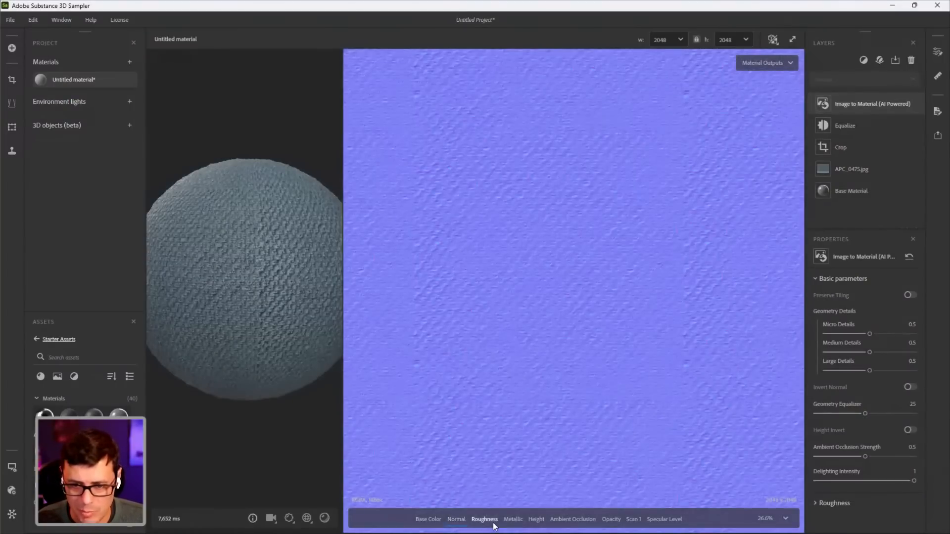
{"action": "left_click", "coordinate": [584, 520]}
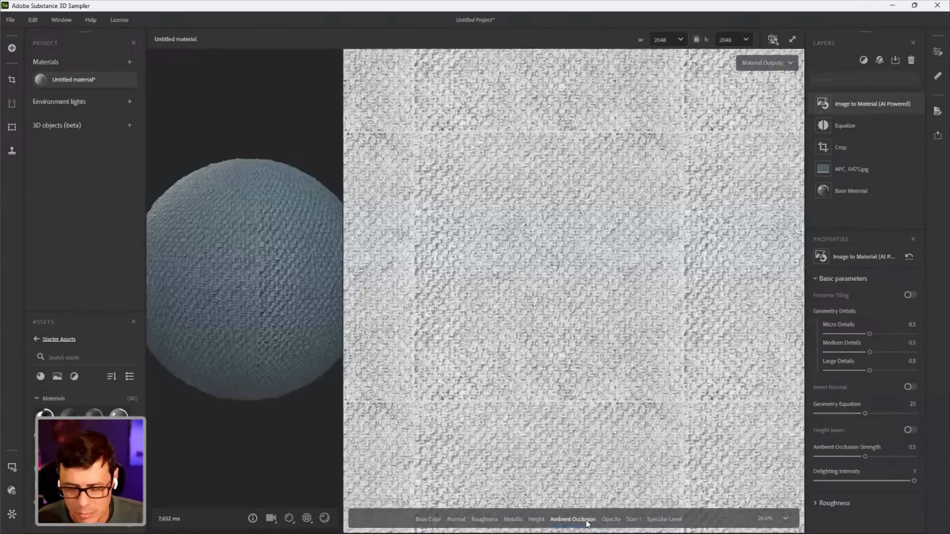
{"action": "left_click", "coordinate": [430, 519]}
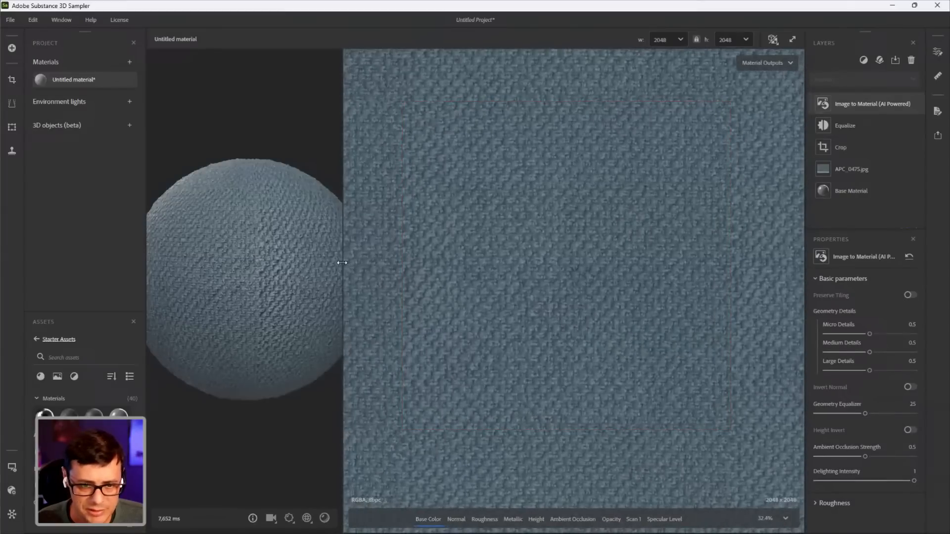
Widen the 3D preview, check the height map, and set the Image to Material layer's Geometry Equalizer to 9.02
{"action": "left_click_drag", "start_coordinate": [343, 266], "coordinate": [399, 267]}
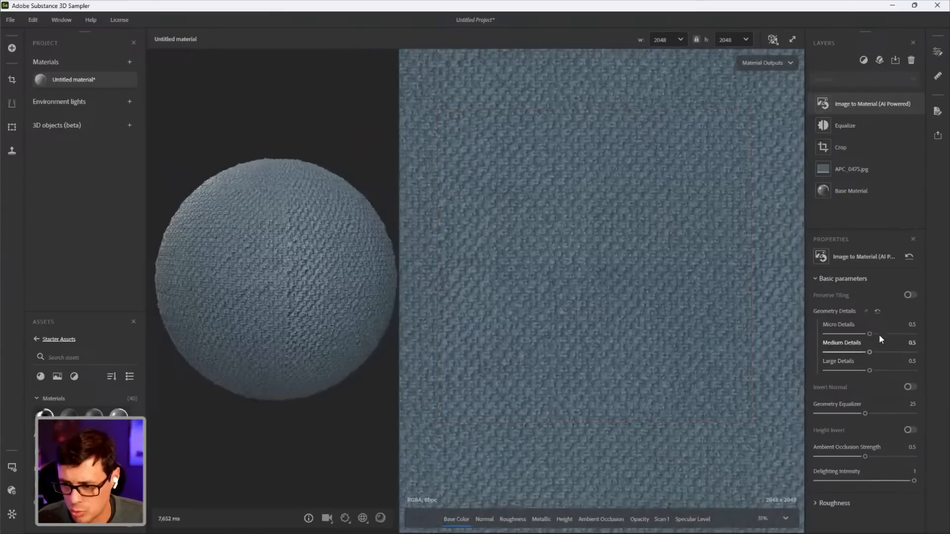
{"action": "left_click", "coordinate": [564, 519]}
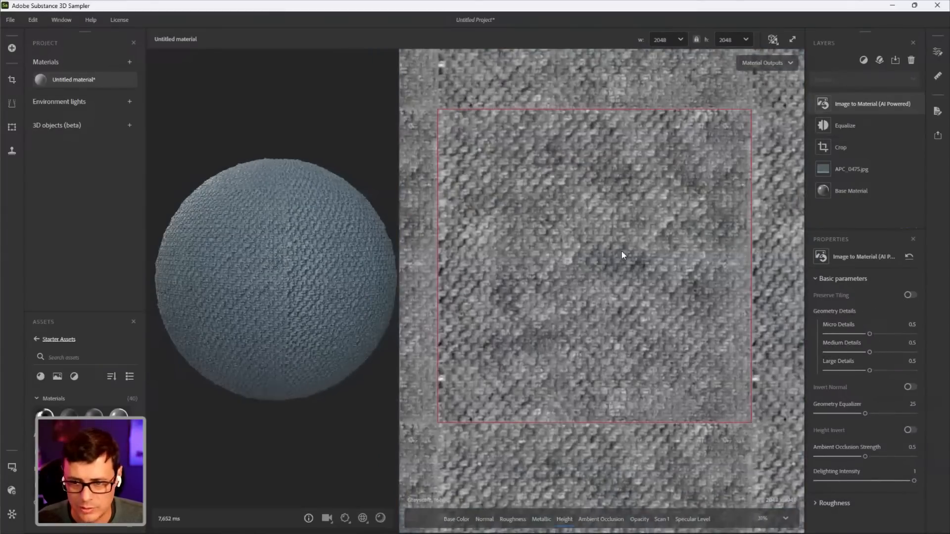
{"action": "scroll", "coordinate": [644, 272], "scroll_direction": "up", "scroll_amount": 2}
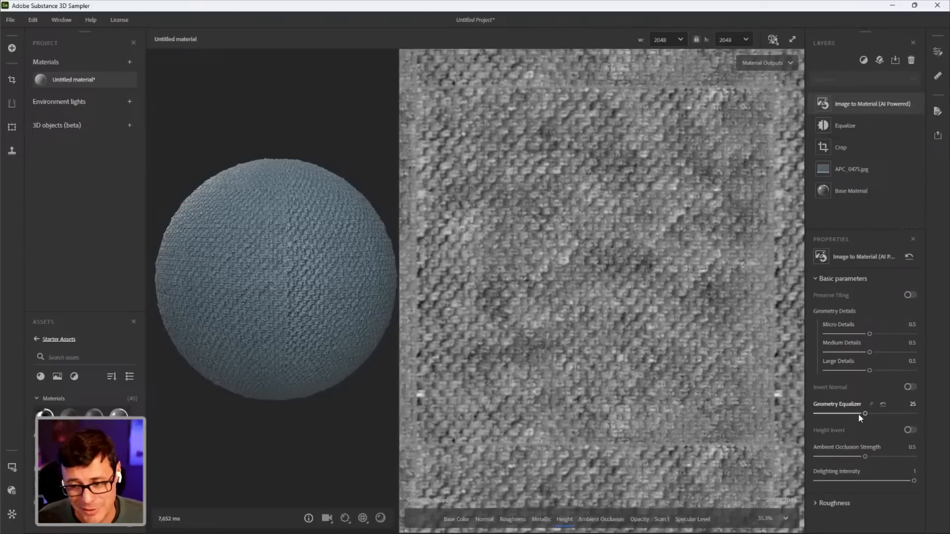
{"action": "left_click_drag", "start_coordinate": [859, 414], "coordinate": [834, 417]}
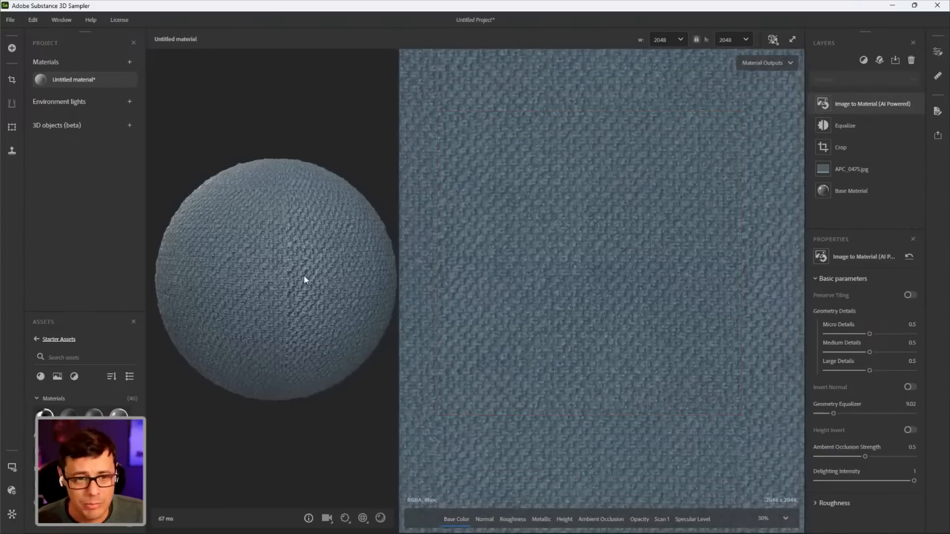
Add a Tiling filter above the Image to Material layer and turn on Show Seam
{"action": "left_click", "coordinate": [864, 60]}
{"action": "type", "text": "til"}
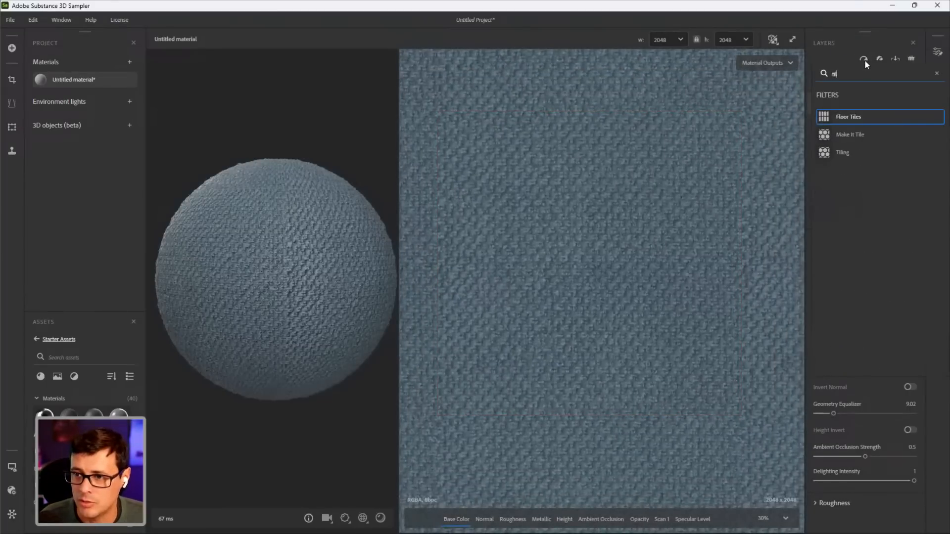
{"action": "left_click", "coordinate": [855, 149]}
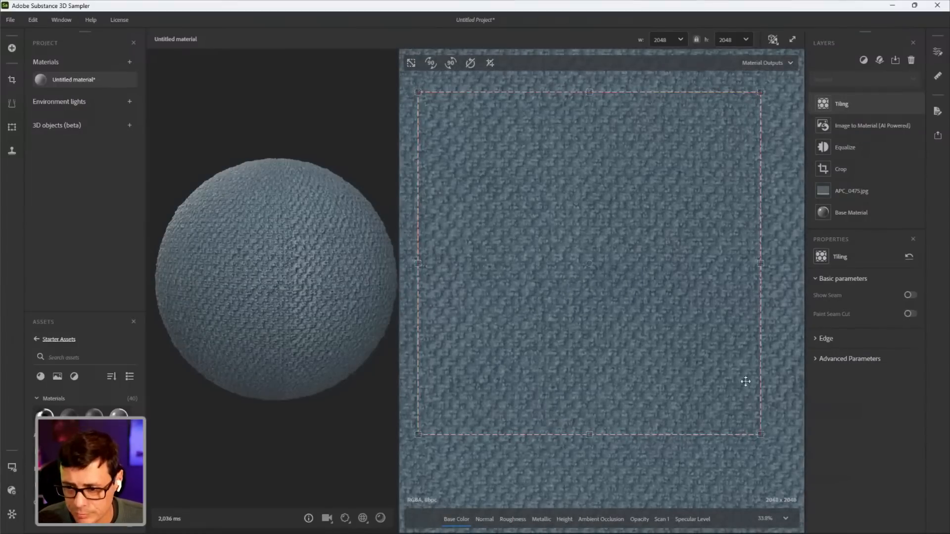
{"action": "left_click", "coordinate": [909, 296]}
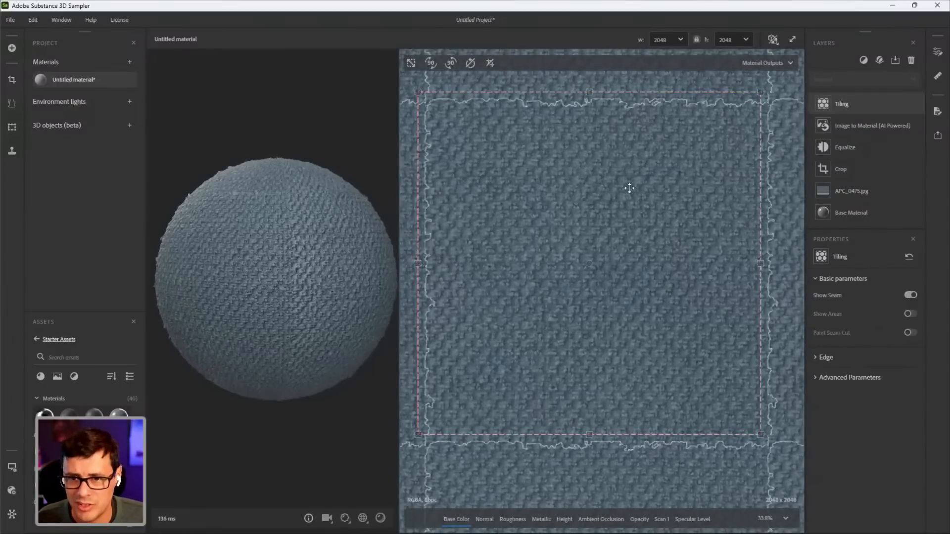
Set the Tiling filter's edge Threshold to 0
{"action": "scroll", "coordinate": [720, 292], "scroll_direction": "up", "scroll_amount": 3}
{"action": "middle_click_drag", "start_coordinate": [720, 292], "coordinate": [733, 271]}
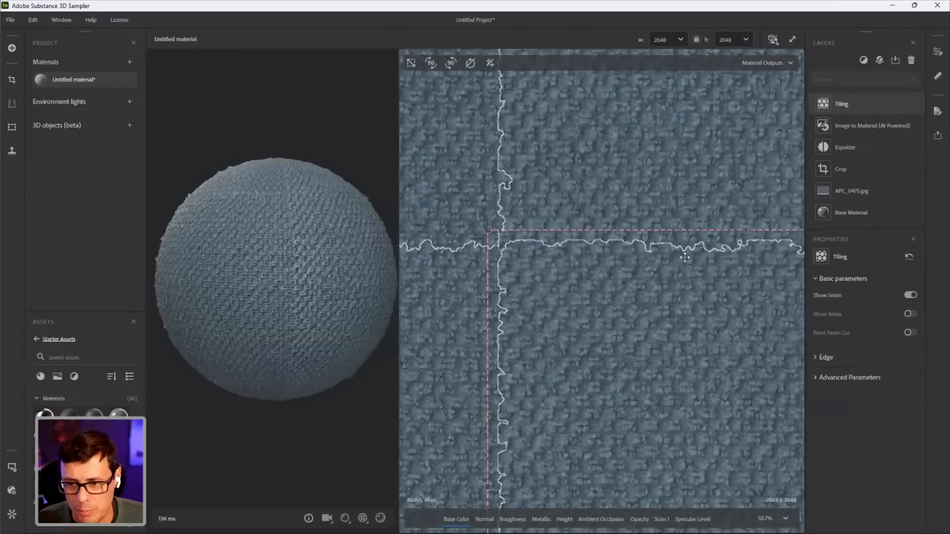
{"action": "middle_click_drag", "start_coordinate": [612, 278], "coordinate": [592, 237]}
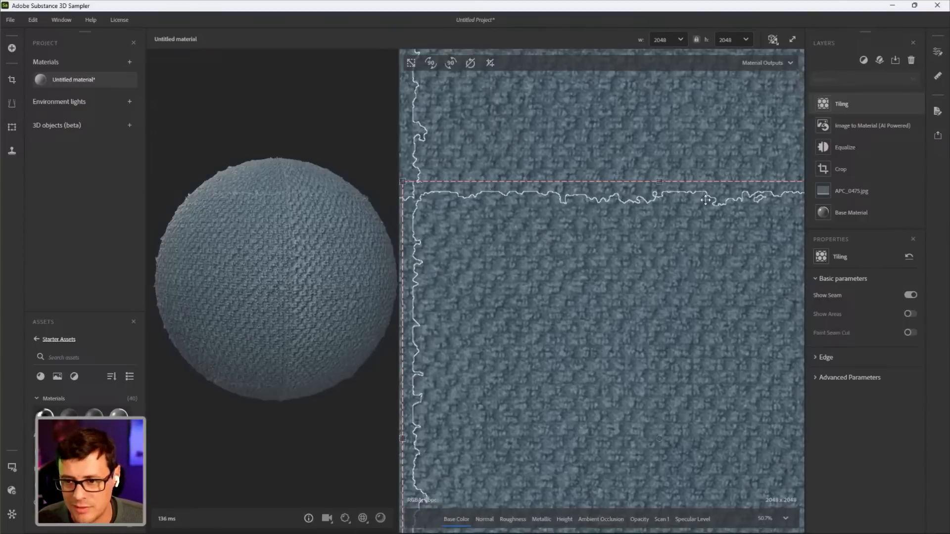
{"action": "middle_click_drag", "start_coordinate": [705, 298], "coordinate": [677, 242]}
{"action": "scroll", "coordinate": [677, 243], "scroll_direction": "down", "scroll_amount": 1}
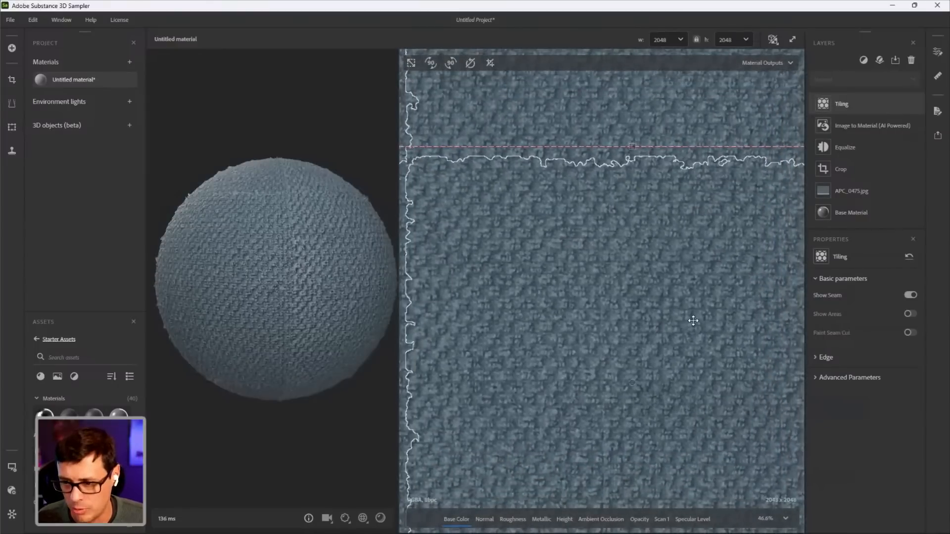
{"action": "left_click", "coordinate": [815, 357]}
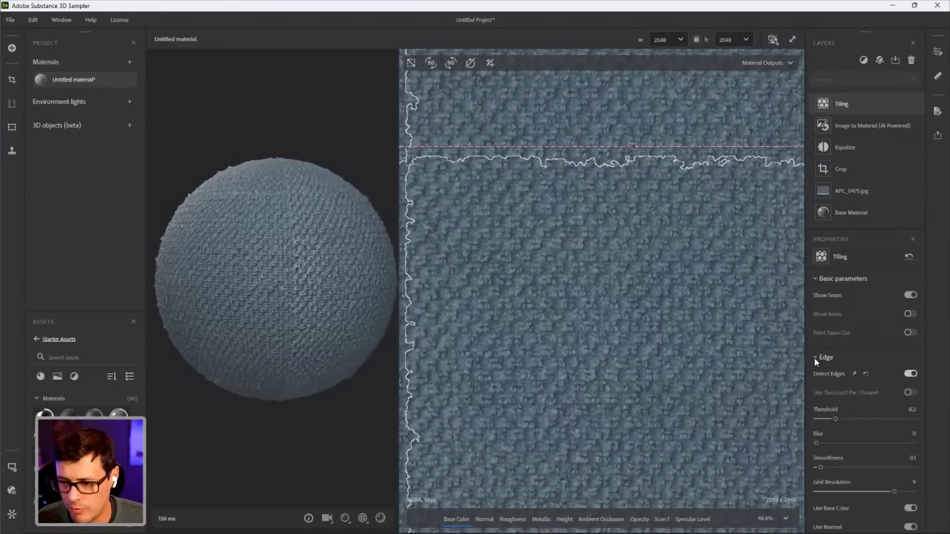
{"action": "left_click_drag", "start_coordinate": [835, 419], "coordinate": [796, 418]}
Examine the area around the tile seams closely in the base color, normal and roughness maps
{"action": "middle_click_drag", "start_coordinate": [563, 265], "coordinate": [668, 298]}
{"action": "scroll", "coordinate": [623, 267], "scroll_direction": "up", "scroll_amount": 3}
{"action": "middle_click_drag", "start_coordinate": [623, 267], "coordinate": [658, 271]}
{"action": "middle_click_drag", "start_coordinate": [591, 259], "coordinate": [532, 255]}
{"action": "scroll", "coordinate": [587, 273], "scroll_direction": "up", "scroll_amount": 1}
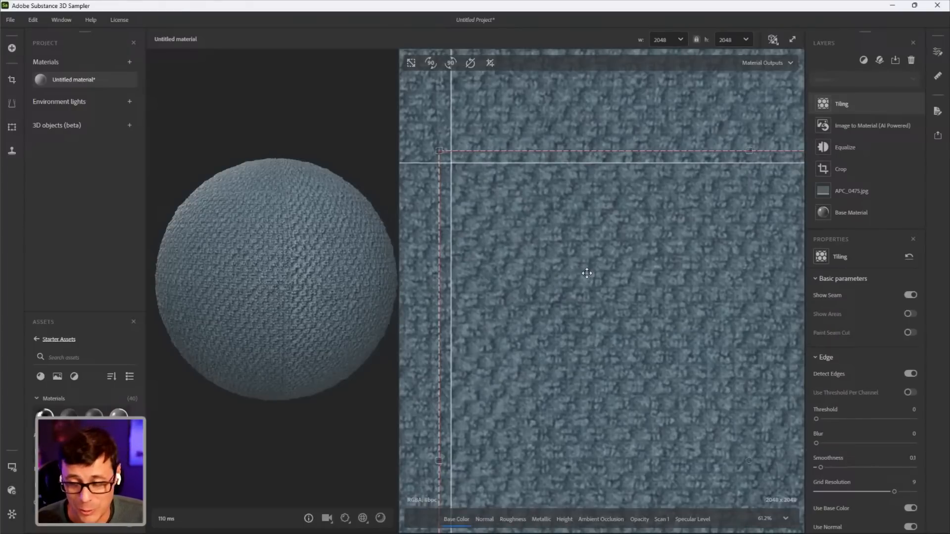
{"action": "middle_click_drag", "start_coordinate": [599, 249], "coordinate": [614, 239]}
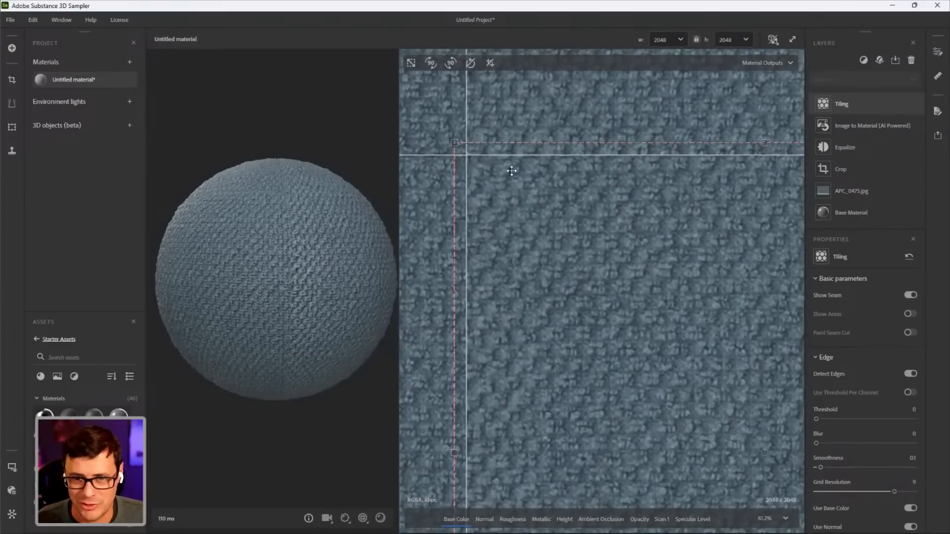
{"action": "scroll", "coordinate": [487, 164], "scroll_direction": "up", "scroll_amount": 3}
{"action": "scroll", "coordinate": [670, 213], "scroll_direction": "down", "scroll_amount": 1}
{"action": "middle_click_drag", "start_coordinate": [495, 165], "coordinate": [707, 237]}
{"action": "middle_click_drag", "start_coordinate": [622, 229], "coordinate": [574, 219]}
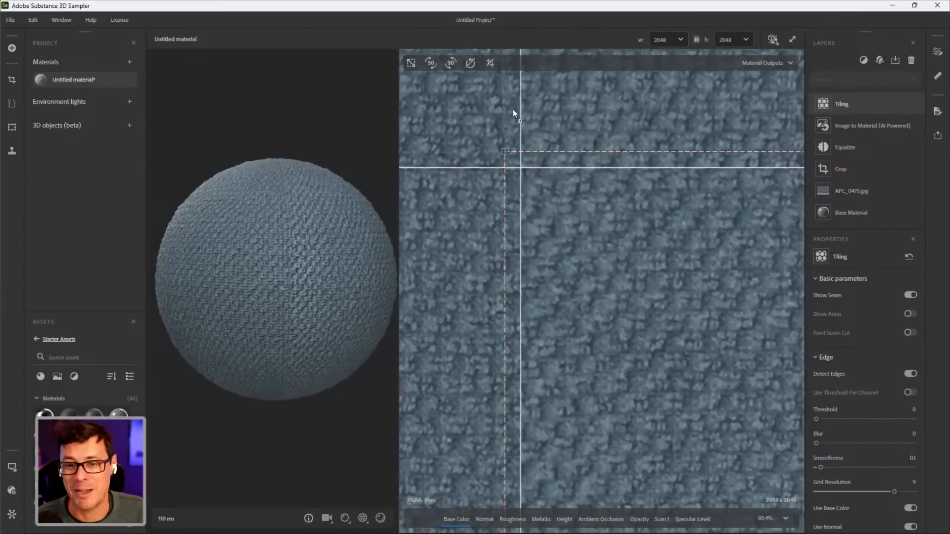
{"action": "scroll", "coordinate": [707, 324], "scroll_direction": "down", "scroll_amount": 1}
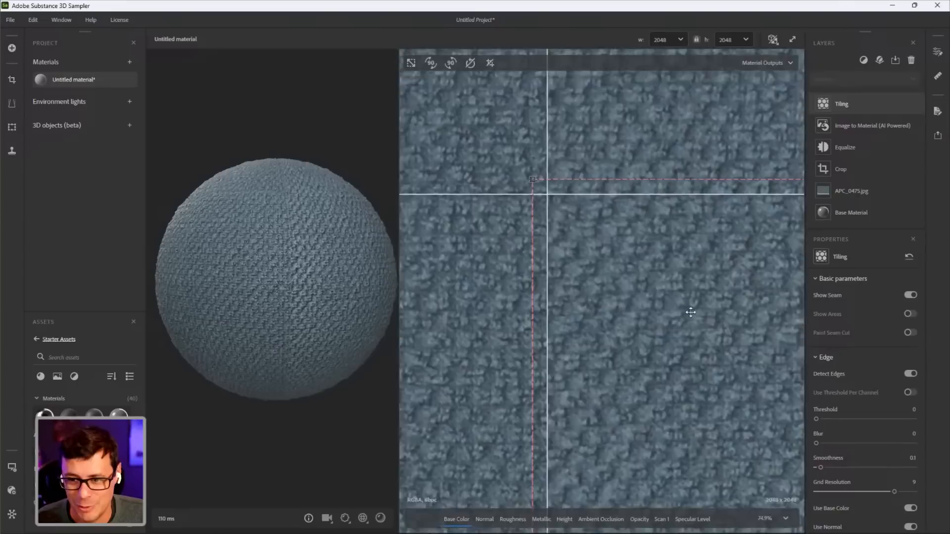
{"action": "middle_click_drag", "start_coordinate": [690, 312], "coordinate": [607, 250]}
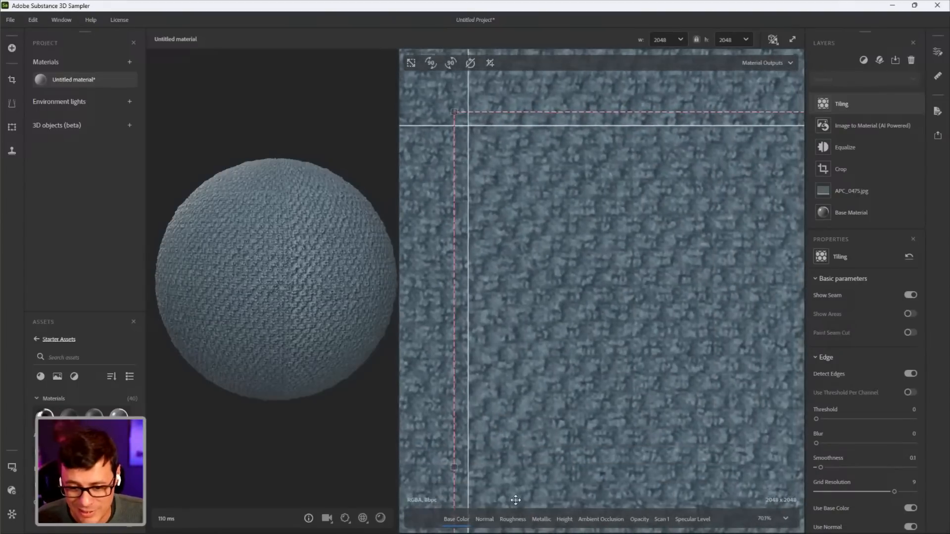
{"action": "left_click", "coordinate": [485, 519]}
{"action": "left_click", "coordinate": [513, 519]}
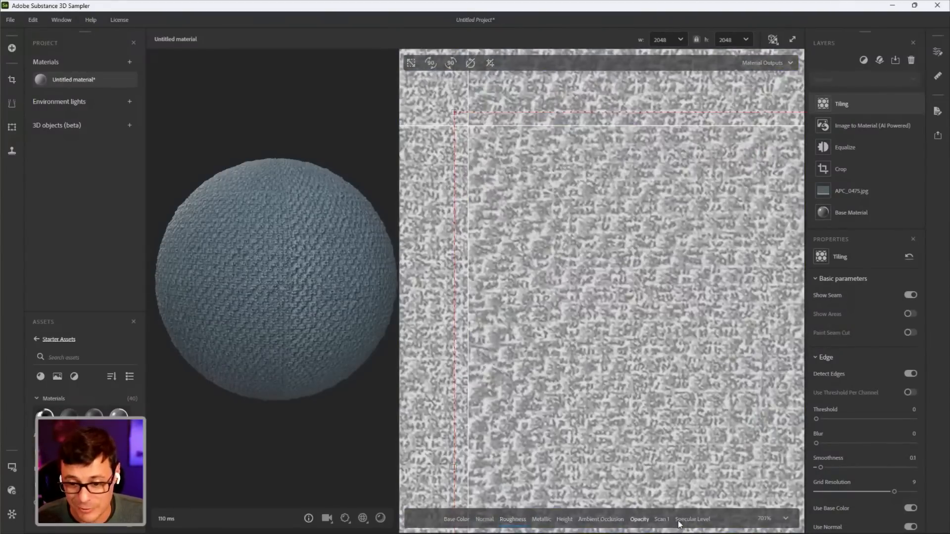
{"action": "left_click", "coordinate": [456, 519]}
{"action": "middle_click_drag", "start_coordinate": [523, 278], "coordinate": [488, 302]}
{"action": "scroll", "coordinate": [524, 265], "scroll_direction": "down", "scroll_amount": 1}
{"action": "middle_click_drag", "start_coordinate": [525, 264], "coordinate": [543, 242]}
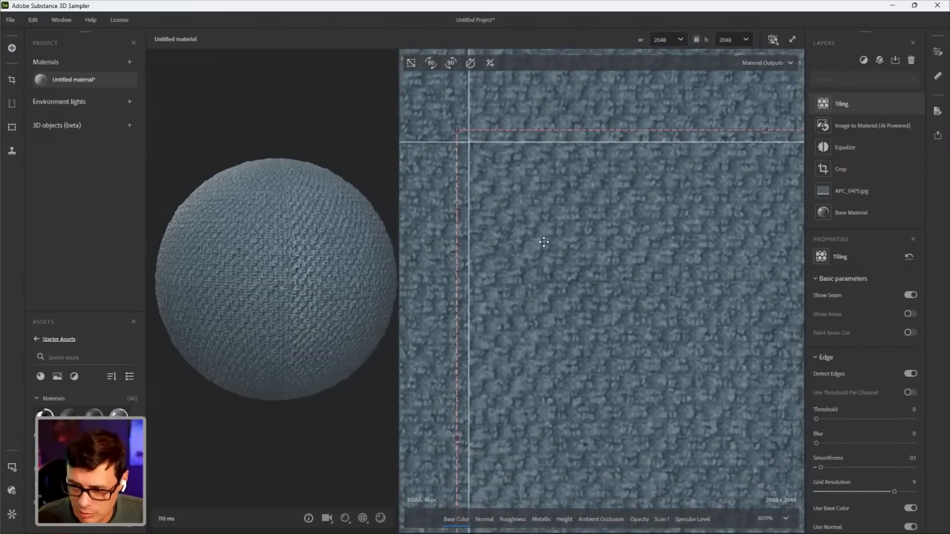
Set the Tiling filter's edge Threshold to 0.16 and its Blur to 0.34
{"action": "mouse_move", "coordinate": [818, 419]}
{"action": "left_mouse_down"}
{"action": "mouse_move", "coordinate": [842, 422]}
{"action": "mouse_move", "coordinate": [832, 421]}
{"action": "left_mouse_up"}
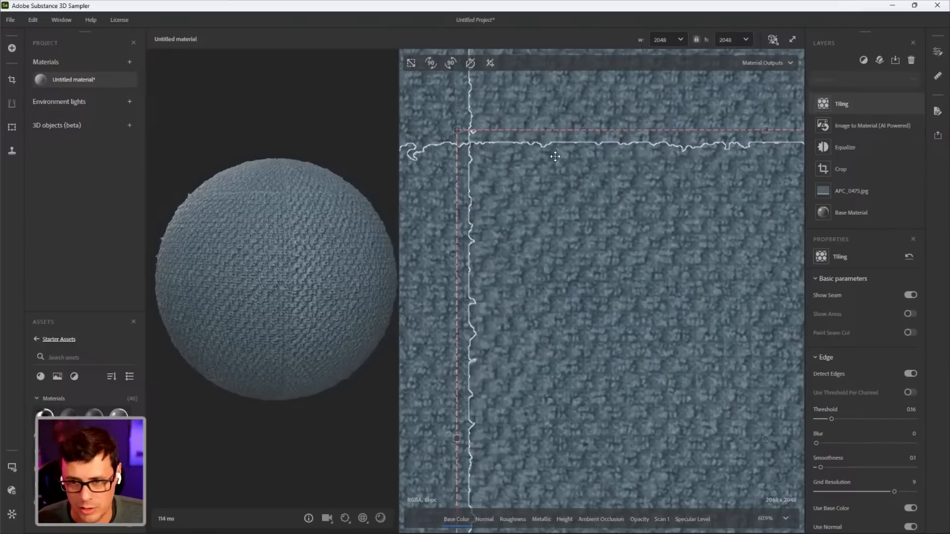
{"action": "scroll", "coordinate": [556, 157], "scroll_direction": "up", "scroll_amount": 3}
{"action": "middle_click_drag", "start_coordinate": [598, 204], "coordinate": [646, 193]}
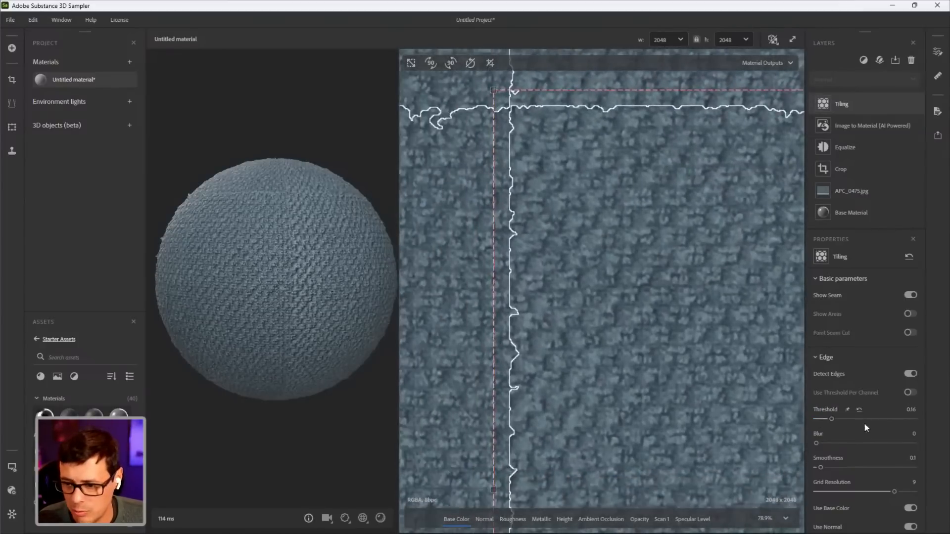
{"action": "left_click_drag", "start_coordinate": [822, 442], "coordinate": [832, 443]}
Pull the left and top edges of the tiling frame slightly inward
{"action": "scroll", "coordinate": [577, 223], "scroll_direction": "down", "scroll_amount": 3}
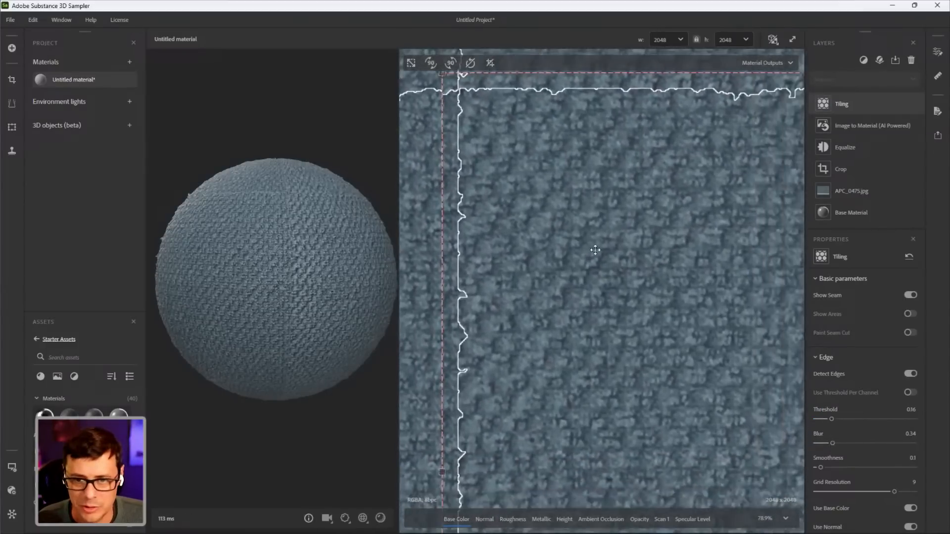
{"action": "middle_click_drag", "start_coordinate": [470, 102], "coordinate": [435, 139]}
{"action": "middle_click_drag", "start_coordinate": [570, 274], "coordinate": [579, 223]}
{"action": "scroll", "coordinate": [580, 222], "scroll_direction": "down", "scroll_amount": 2}
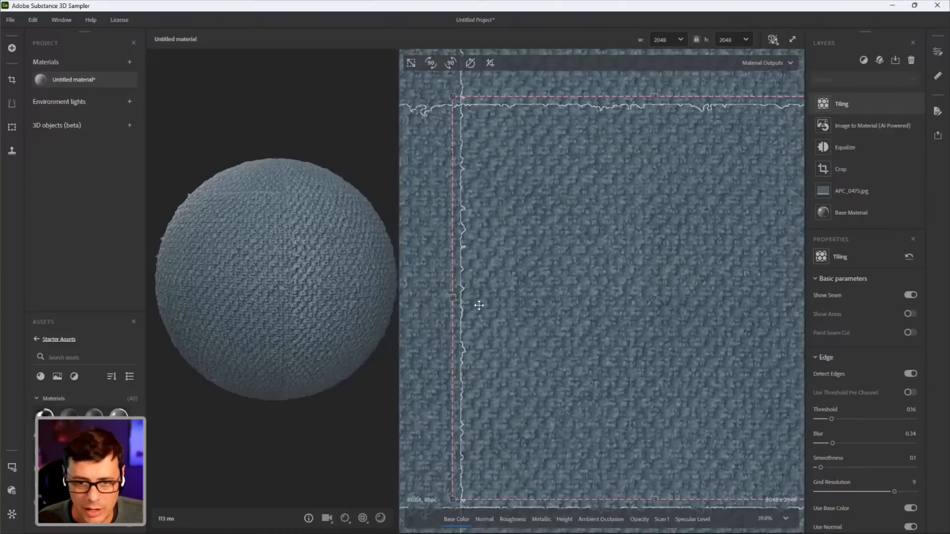
{"action": "left_click_drag", "start_coordinate": [453, 298], "coordinate": [456, 299]}
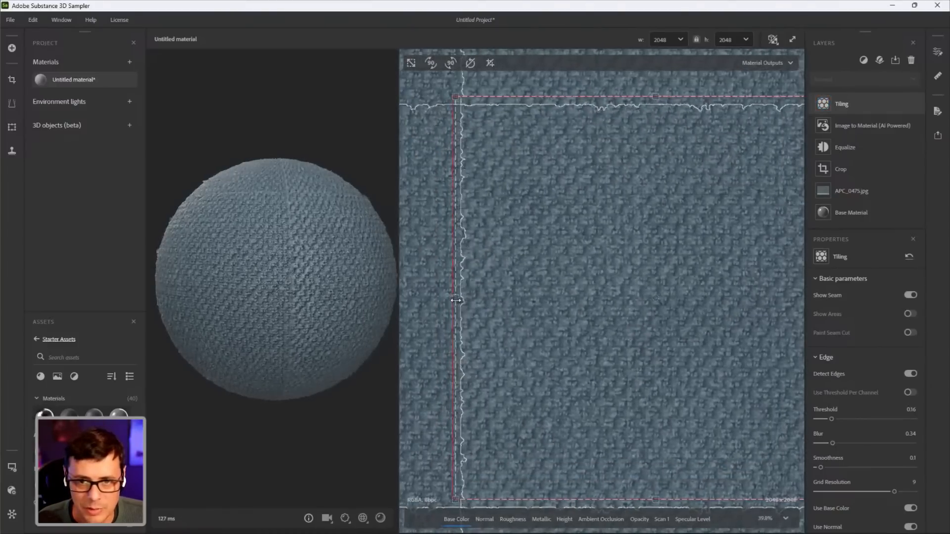
{"action": "left_click_drag", "start_coordinate": [656, 97], "coordinate": [673, 246]}
{"action": "scroll", "coordinate": [673, 246], "scroll_direction": "up", "scroll_amount": 2}
{"action": "left_click_drag", "start_coordinate": [622, 102], "coordinate": [622, 100]}
{"action": "scroll", "coordinate": [653, 272], "scroll_direction": "down", "scroll_amount": 1}
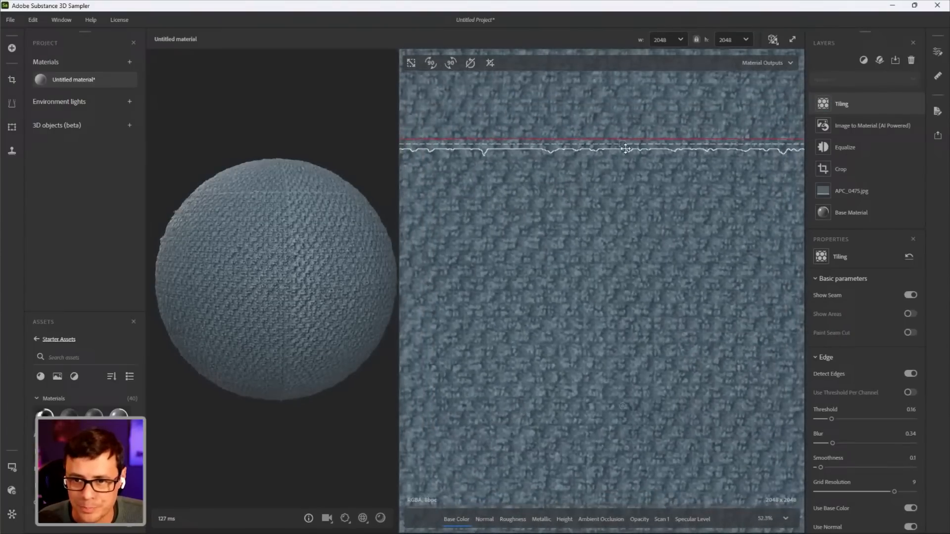
{"action": "left_click_drag", "start_coordinate": [624, 147], "coordinate": [624, 149]}
{"action": "scroll", "coordinate": [638, 312], "scroll_direction": "down", "scroll_amount": 4}
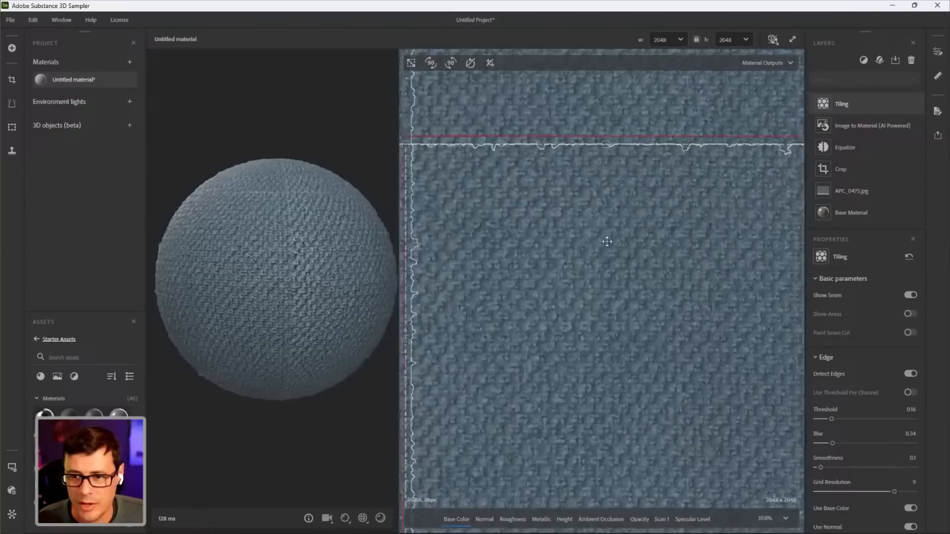
{"action": "scroll", "coordinate": [612, 254], "scroll_direction": "up", "scroll_amount": 1}
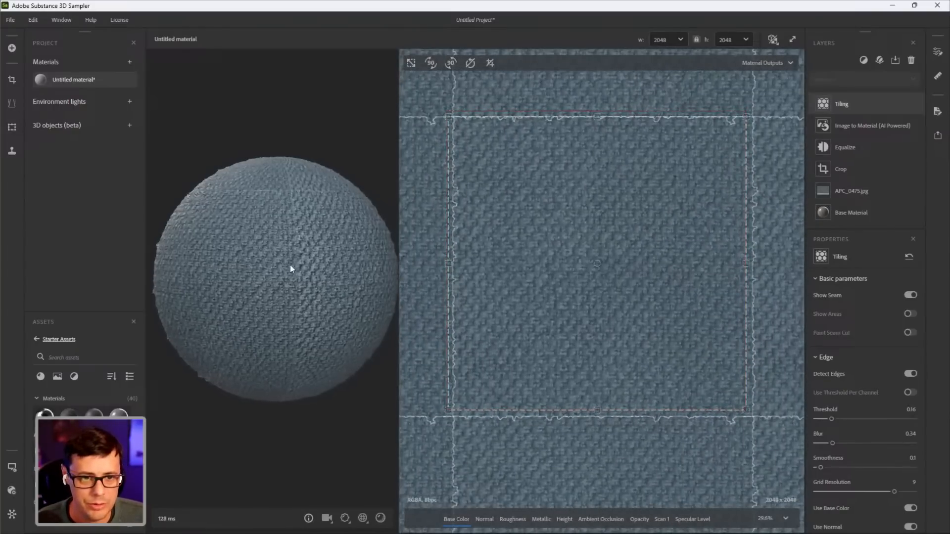
Shrink the tiling frame further from its upper-left corner and turn off Show Seam
{"action": "left_click_drag", "start_coordinate": [450, 117], "coordinate": [460, 132]}
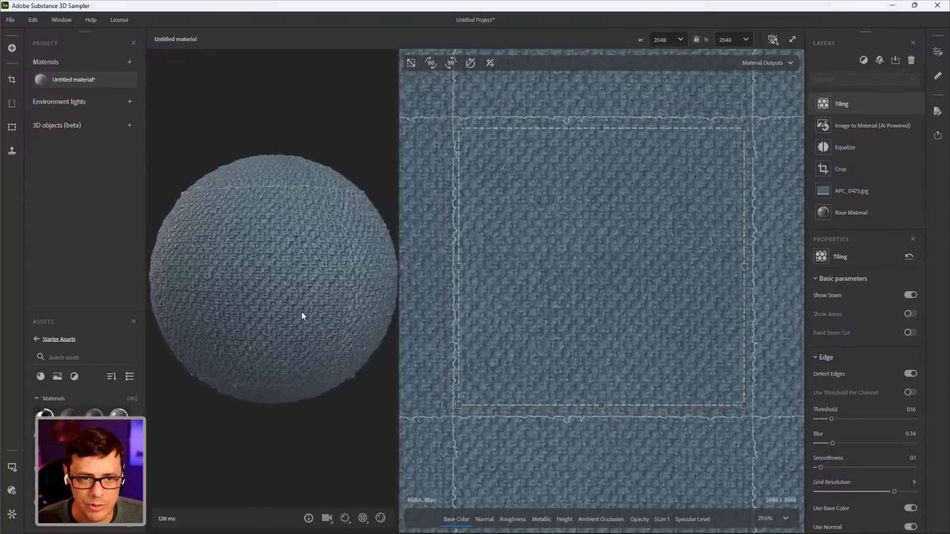
{"action": "left_click", "coordinate": [910, 294]}
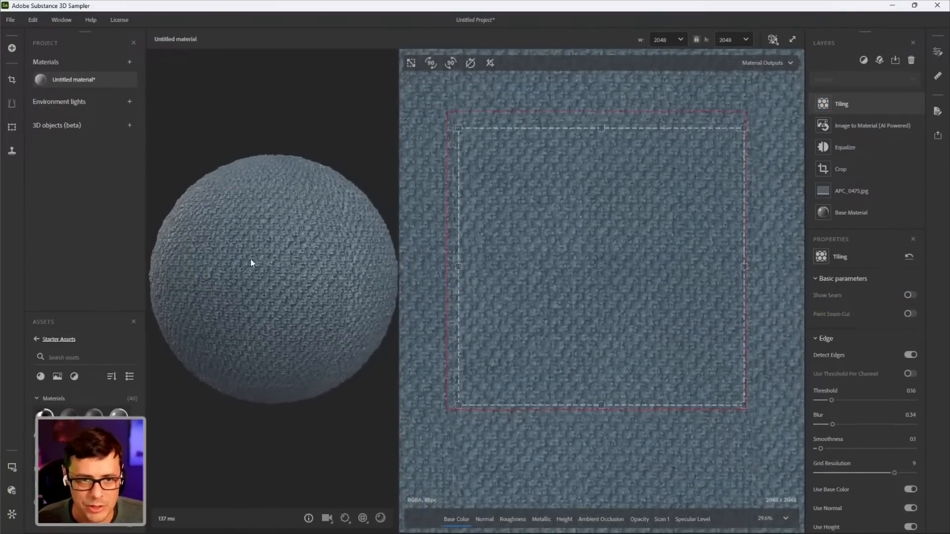
{"action": "middle_click_drag", "start_coordinate": [676, 256], "coordinate": [653, 247]}
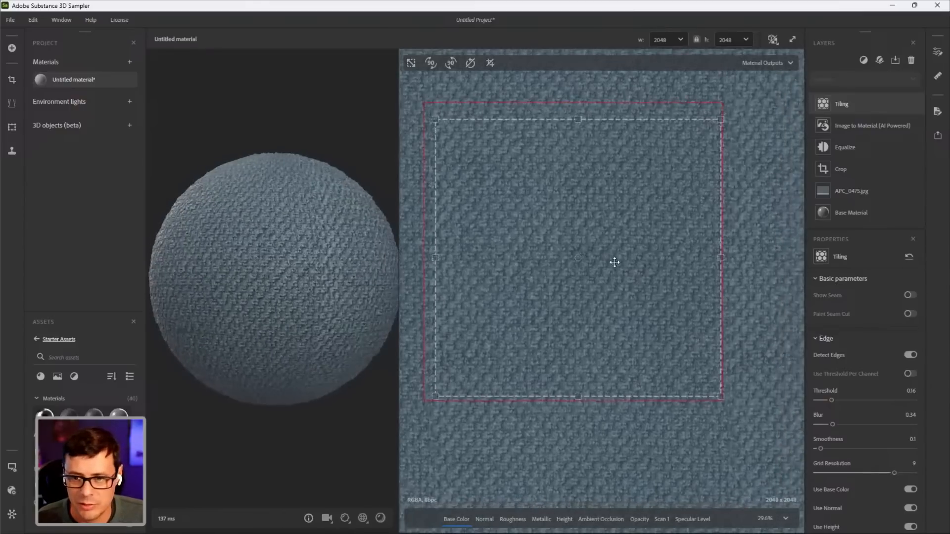
Search the available filters for a color filter to add above the Tiling layer
{"action": "left_click", "coordinate": [864, 59]}
{"action": "type", "text": "co"}
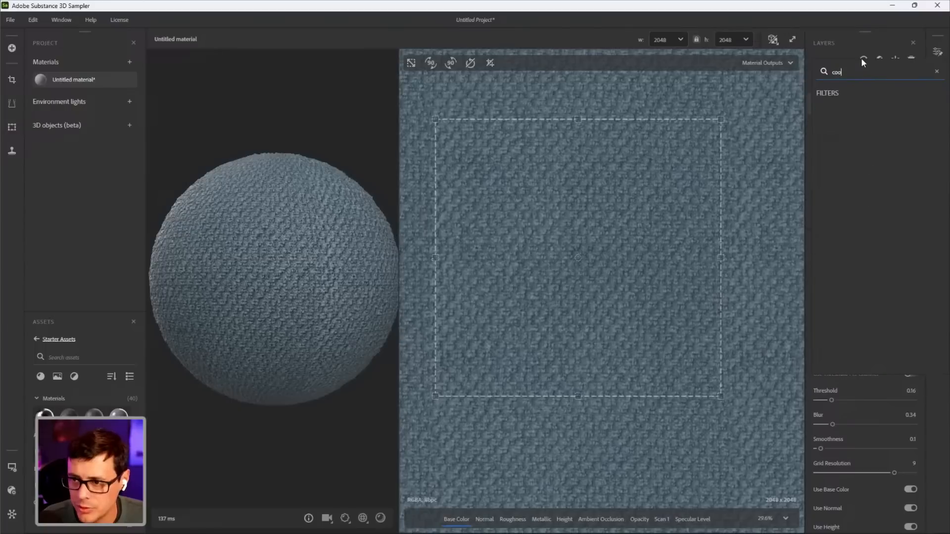
{"action": "type", "text": "lor"}
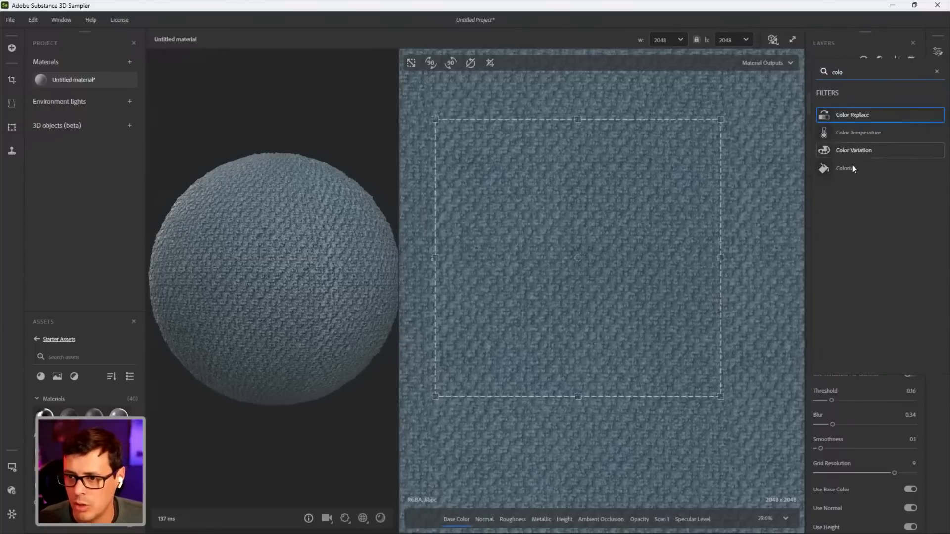
Add a Colorize filter above the Tiling layer and use 3dcreatives_substance_bootcamp-01-01.svg as its custom color input
{"action": "left_click", "coordinate": [852, 167]}
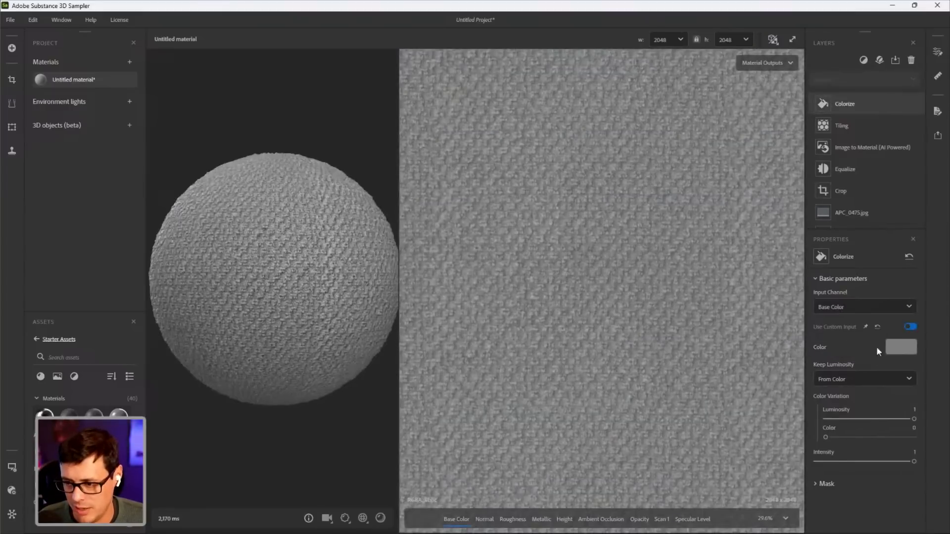
{"action": "left_click", "coordinate": [910, 327]}
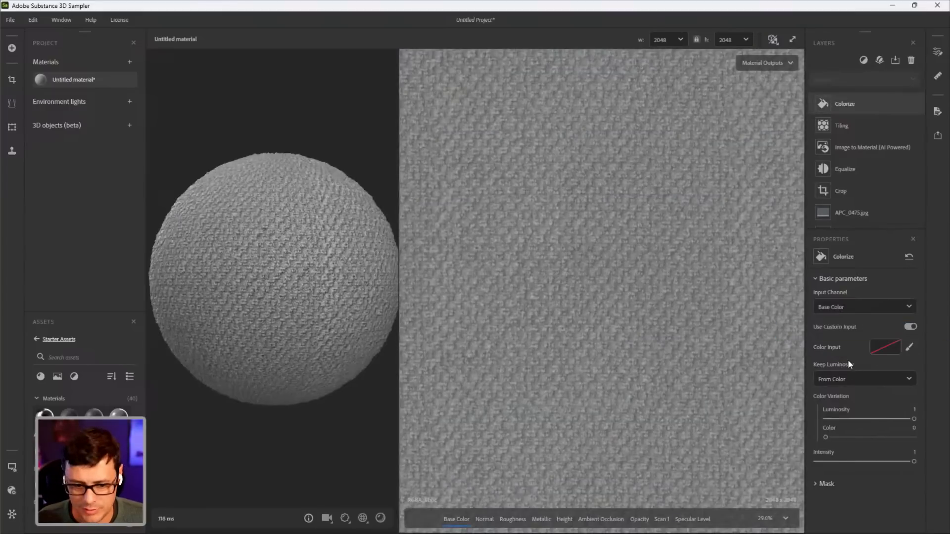
{"action": "left_click", "coordinate": [882, 348]}
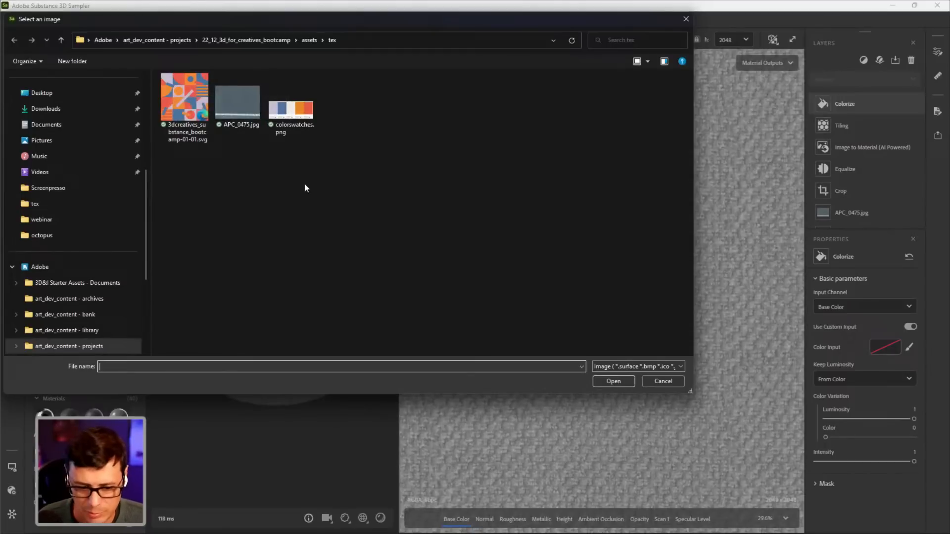
{"action": "left_click", "coordinate": [185, 101]}
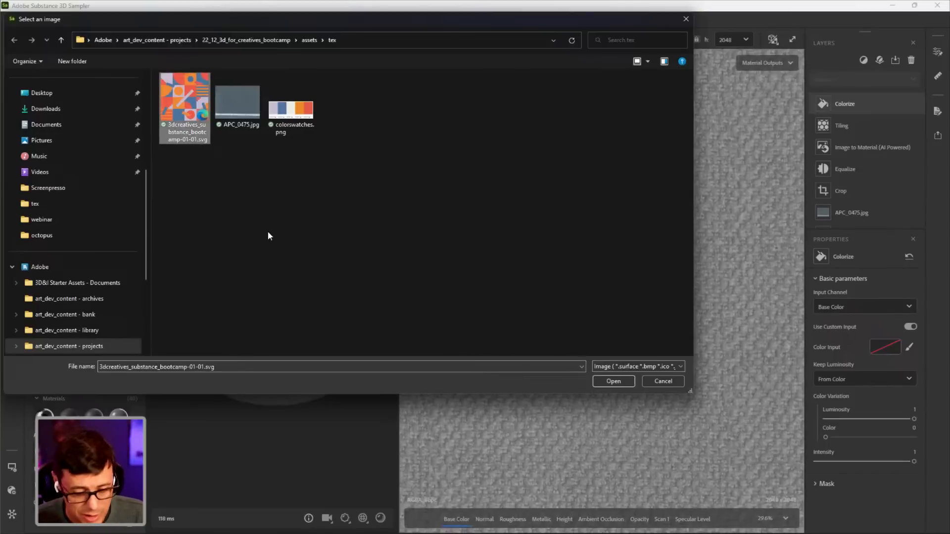
{"action": "left_click", "coordinate": [614, 382]}
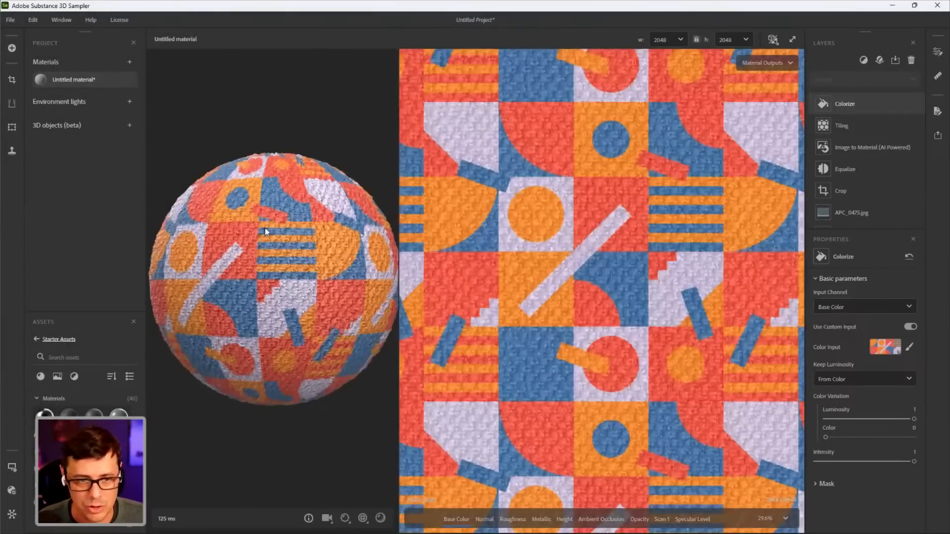
Examine how the geometric pattern follows the woven fabric relief on the sphere and in the 2D texture
{"action": "left_click_drag", "start_coordinate": [265, 228], "coordinate": [347, 280]}
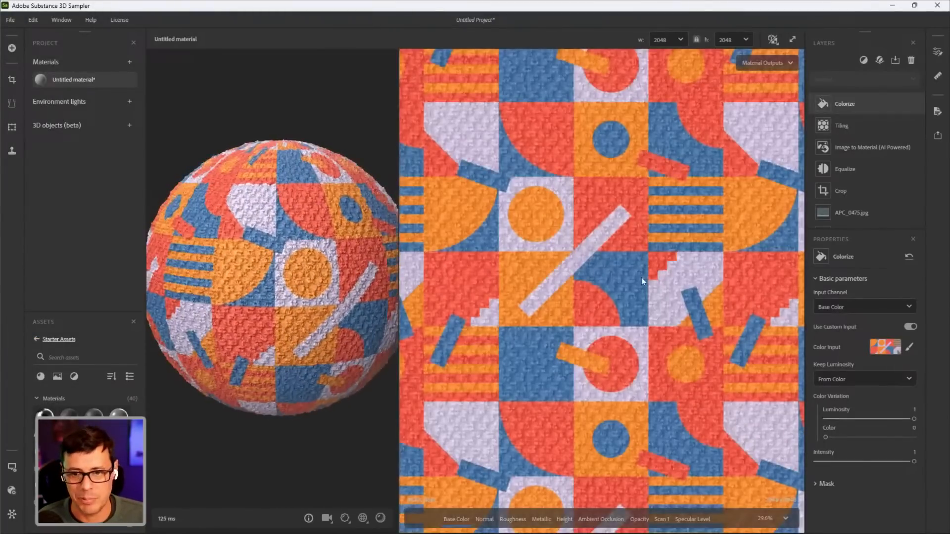
{"action": "scroll", "coordinate": [595, 296], "scroll_direction": "up", "scroll_amount": 1}
{"action": "scroll", "coordinate": [577, 265], "scroll_direction": "up", "scroll_amount": 1}
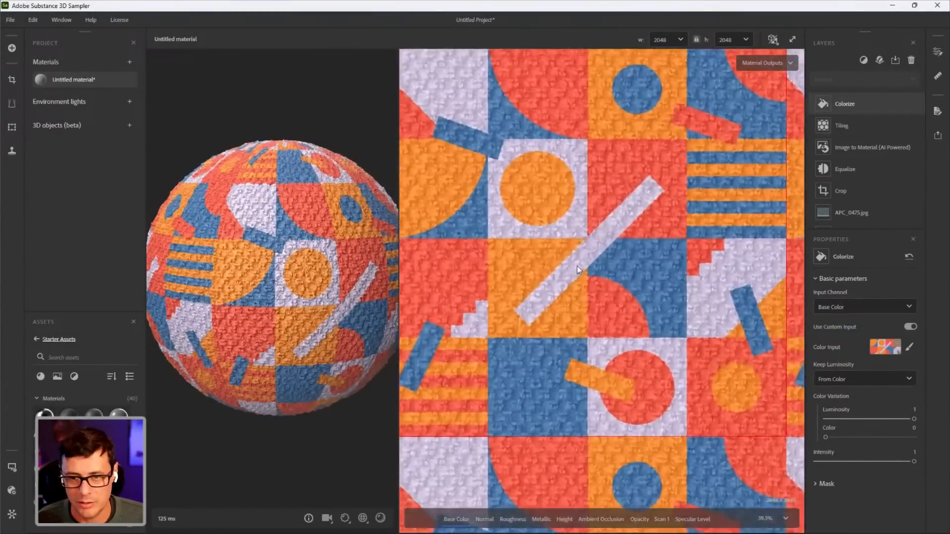
{"action": "middle_click_drag", "start_coordinate": [680, 207], "coordinate": [690, 187]}
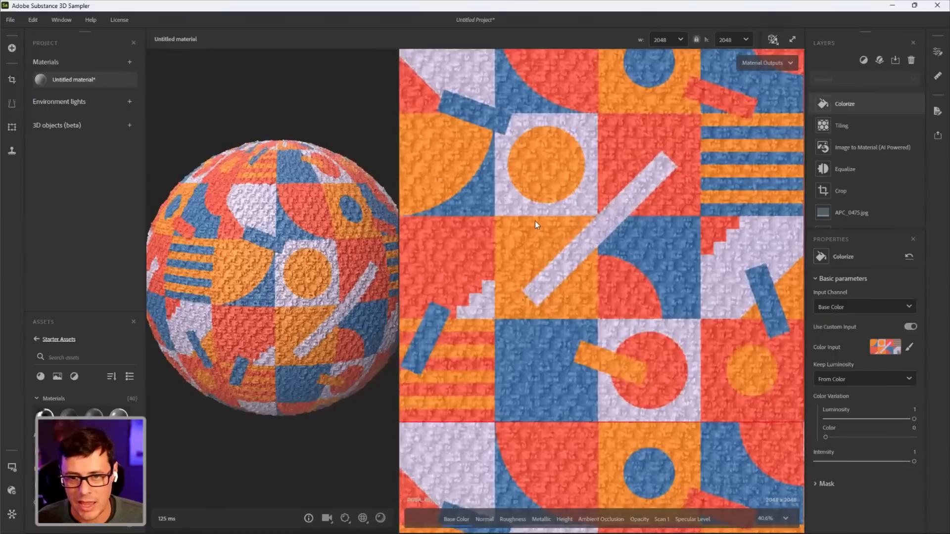
{"action": "scroll", "coordinate": [542, 234], "scroll_direction": "up", "scroll_amount": 2}
{"action": "left_click_drag", "start_coordinate": [233, 282], "coordinate": [354, 278]}
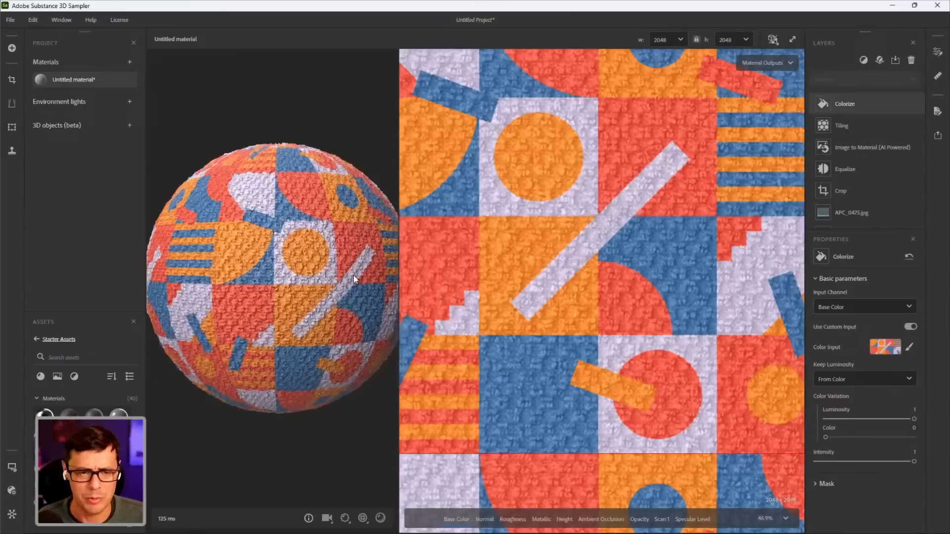
{"action": "scroll", "coordinate": [322, 269], "scroll_direction": "up", "scroll_amount": 2}
{"action": "mouse_move", "coordinate": [292, 263]}
{"action": "left_mouse_down"}
{"action": "mouse_move", "coordinate": [320, 281]}
{"action": "mouse_move", "coordinate": [305, 268]}
{"action": "mouse_move", "coordinate": [328, 269]}
{"action": "mouse_move", "coordinate": [277, 251]}
{"action": "mouse_move", "coordinate": [290, 266]}
{"action": "left_mouse_up"}
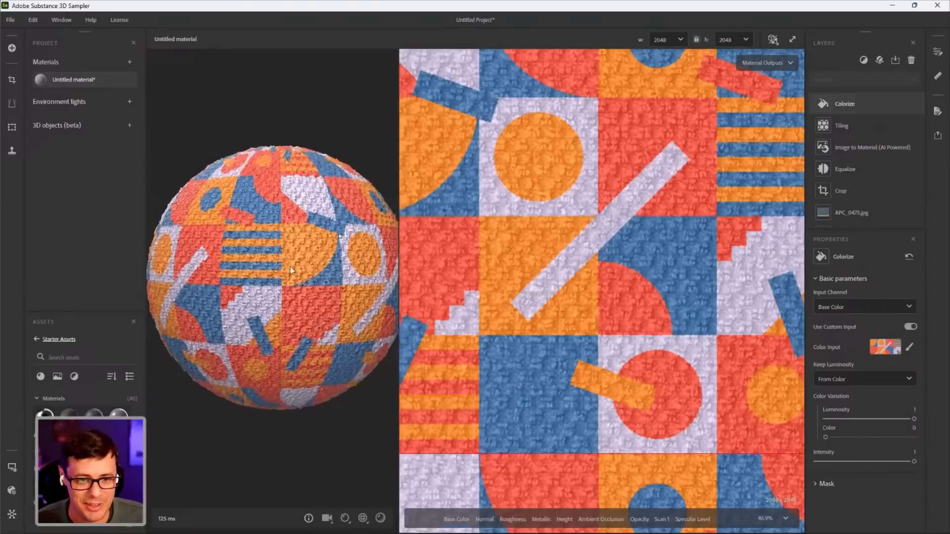
{"action": "scroll", "coordinate": [651, 296], "scroll_direction": "down", "scroll_amount": 1}
Check the editing options for the color input image and review the repeating pattern on the sphere and 2D texture
{"action": "left_click", "coordinate": [879, 348]}
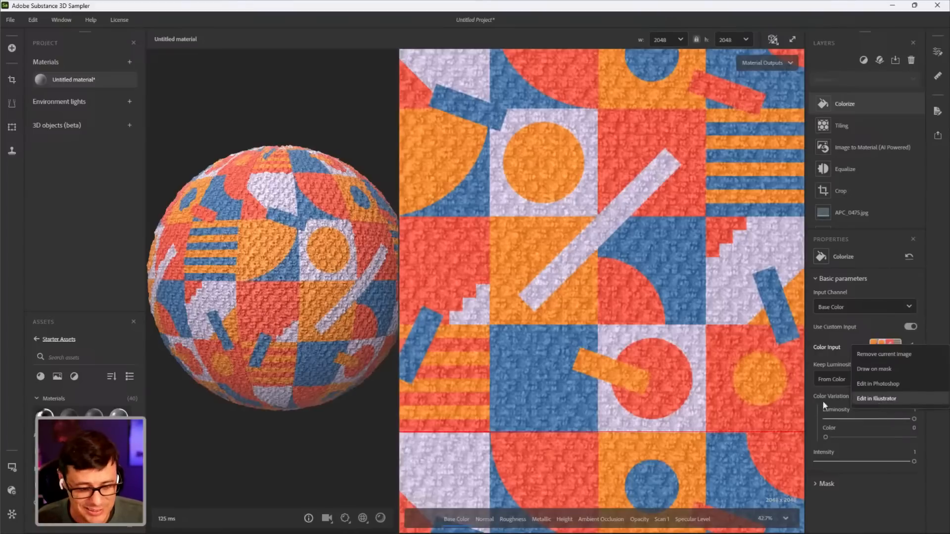
{"action": "left_click", "coordinate": [309, 302]}
{"action": "scroll", "coordinate": [303, 296], "scroll_direction": "down", "scroll_amount": 1}
{"action": "left_click_drag", "start_coordinate": [302, 295], "coordinate": [290, 297]}
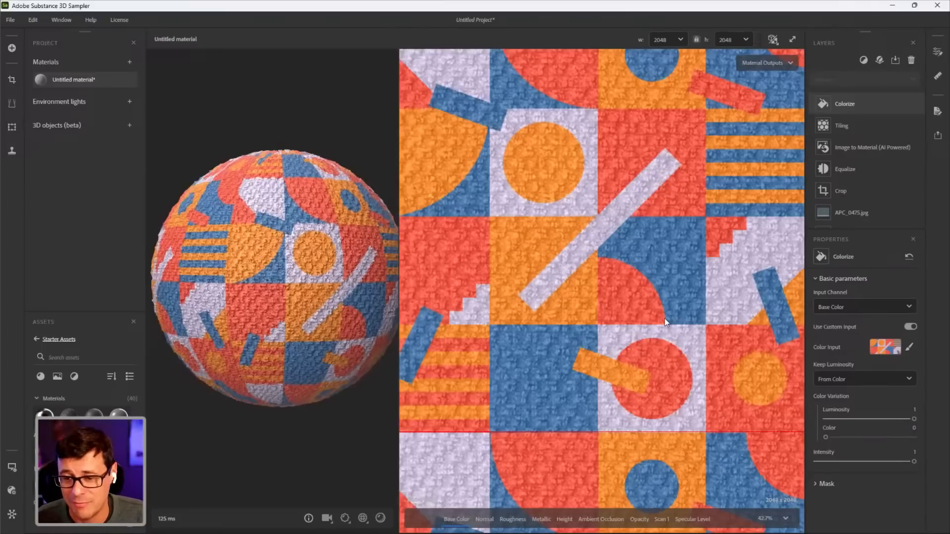
{"action": "scroll", "coordinate": [275, 250], "scroll_direction": "down", "scroll_amount": 1}
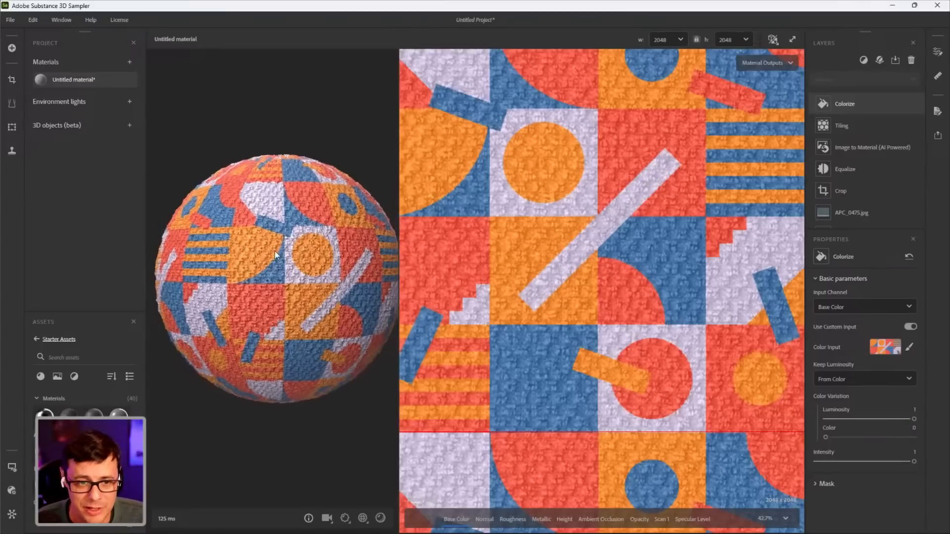
{"action": "scroll", "coordinate": [641, 216], "scroll_direction": "down", "scroll_amount": 3}
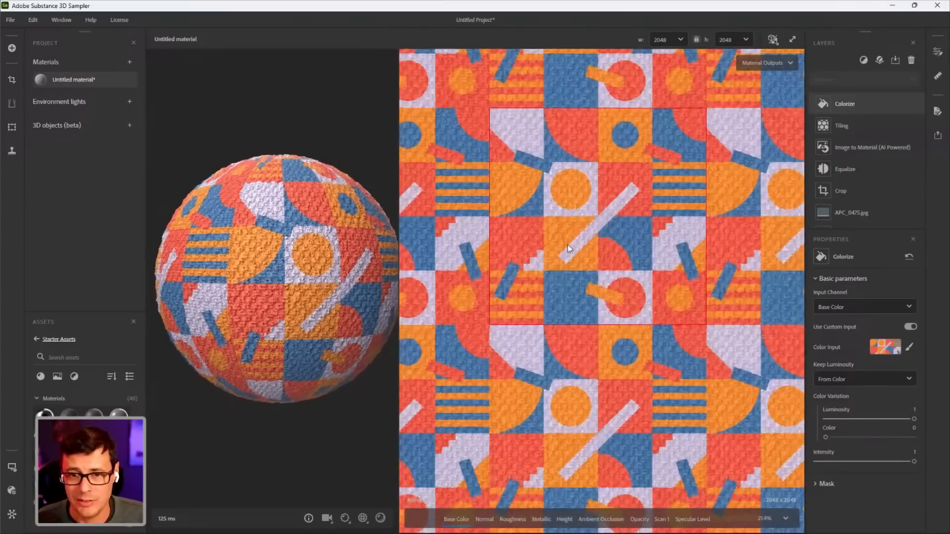
Show the 2D texture as a single untiled square and inspect the whole pattern
{"action": "key", "text": "space"}
{"action": "scroll", "coordinate": [623, 248], "scroll_direction": "down", "scroll_amount": 1}
{"action": "middle_click_drag", "start_coordinate": [611, 230], "coordinate": [627, 276]}
{"action": "scroll", "coordinate": [604, 256], "scroll_direction": "up", "scroll_amount": 2}
{"action": "scroll", "coordinate": [622, 242], "scroll_direction": "up", "scroll_amount": 1}
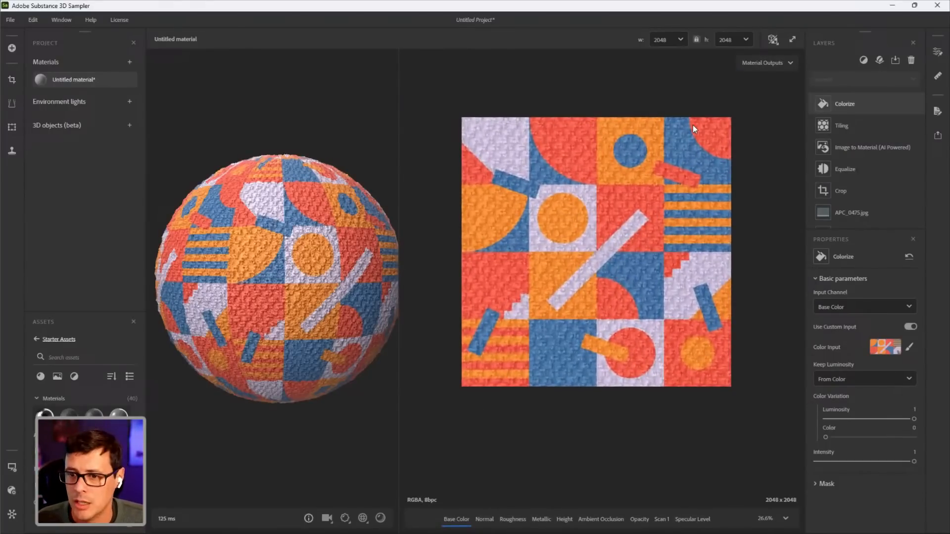
{"action": "scroll", "coordinate": [352, 269], "scroll_direction": "down", "scroll_amount": 1}
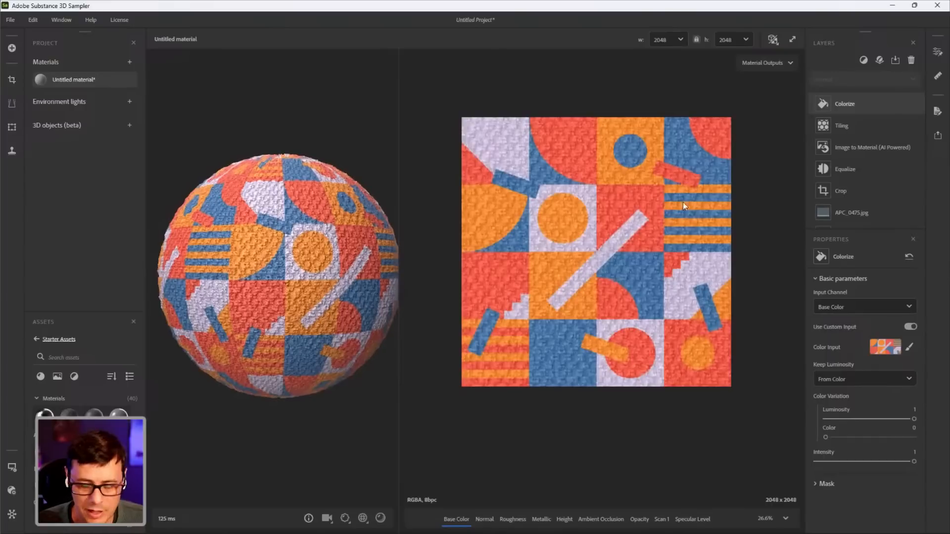
{"action": "middle_click_drag", "start_coordinate": [706, 186], "coordinate": [701, 168]}
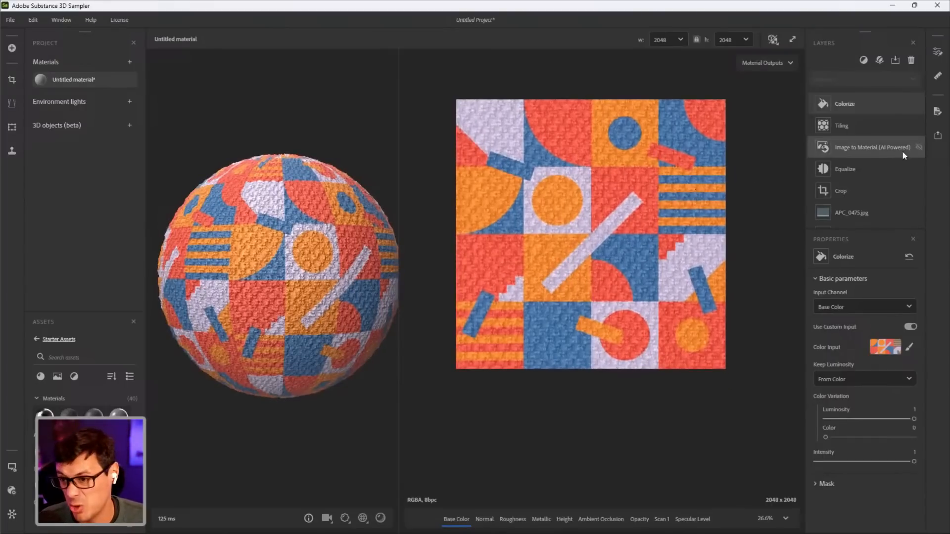
Enable physical size for the material and open the manual measurement of the APC_0475.jpg reference image
{"action": "left_click", "coordinate": [942, 79]}
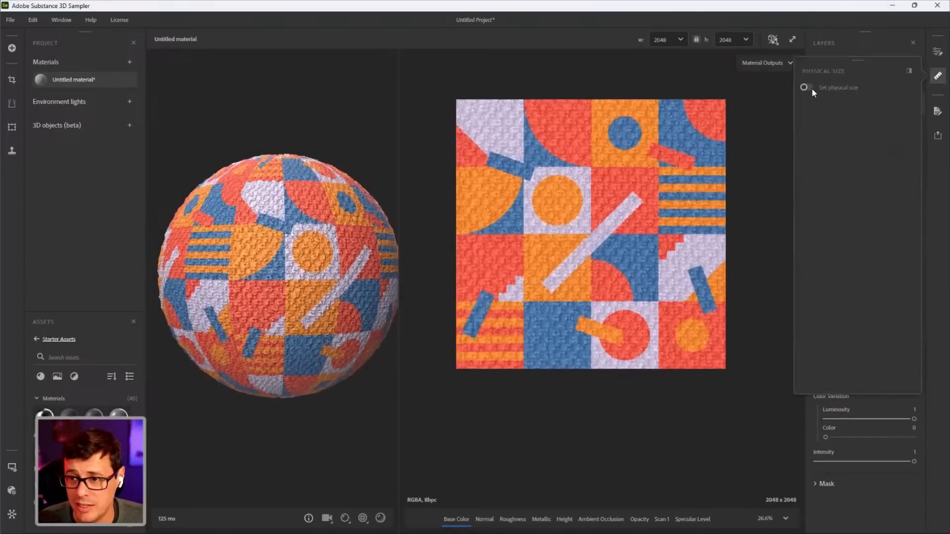
{"action": "left_click", "coordinate": [806, 88]}
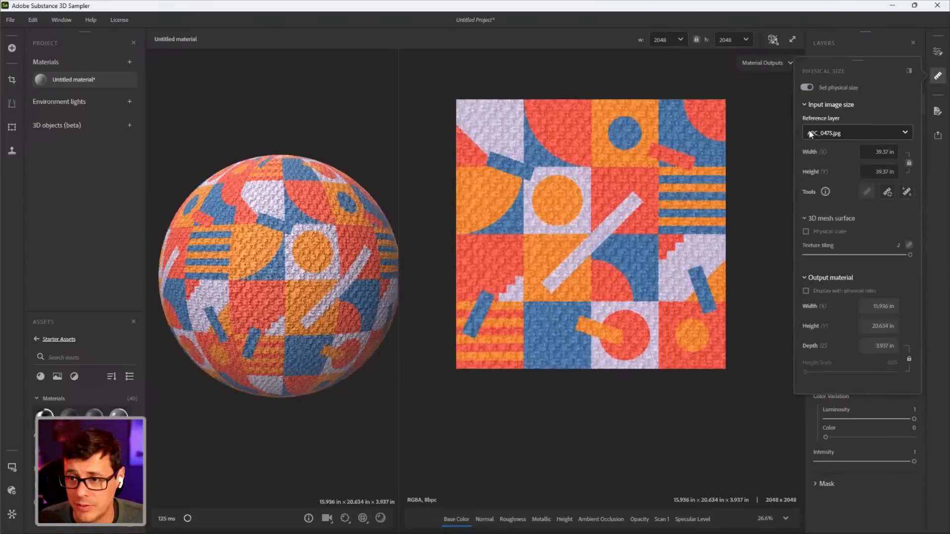
{"action": "left_click", "coordinate": [907, 193]}
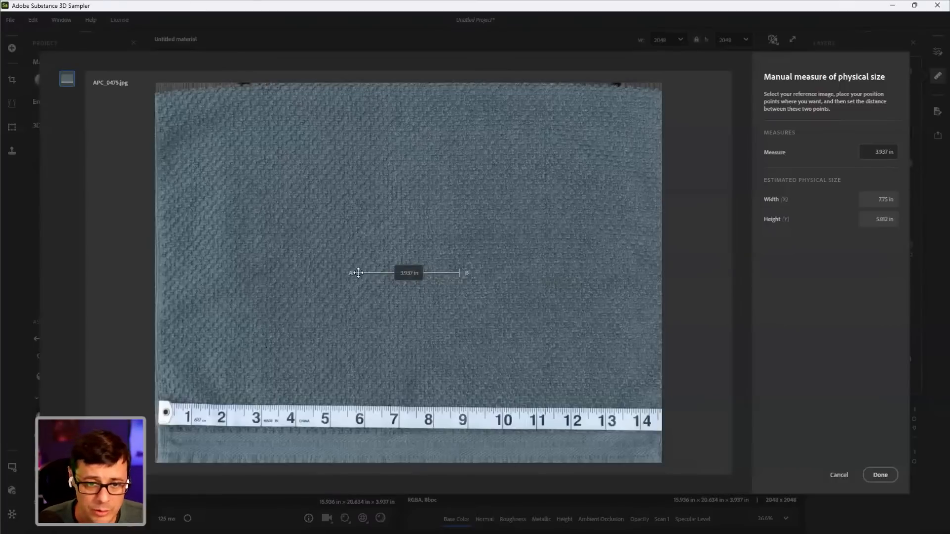
Stretch the measuring line from about the tape's 2 mark to its 7 mark, set the measure to 4 in and accept it
{"action": "left_click_drag", "start_coordinate": [357, 273], "coordinate": [214, 277]}
{"action": "left_click_drag", "start_coordinate": [461, 272], "coordinate": [400, 276]}
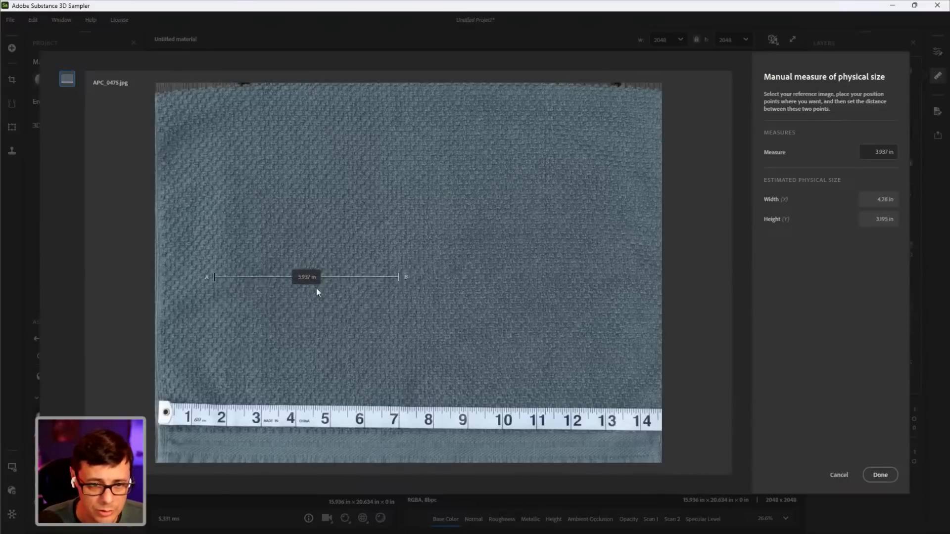
{"action": "left_click_drag", "start_coordinate": [214, 277], "coordinate": [212, 278]}
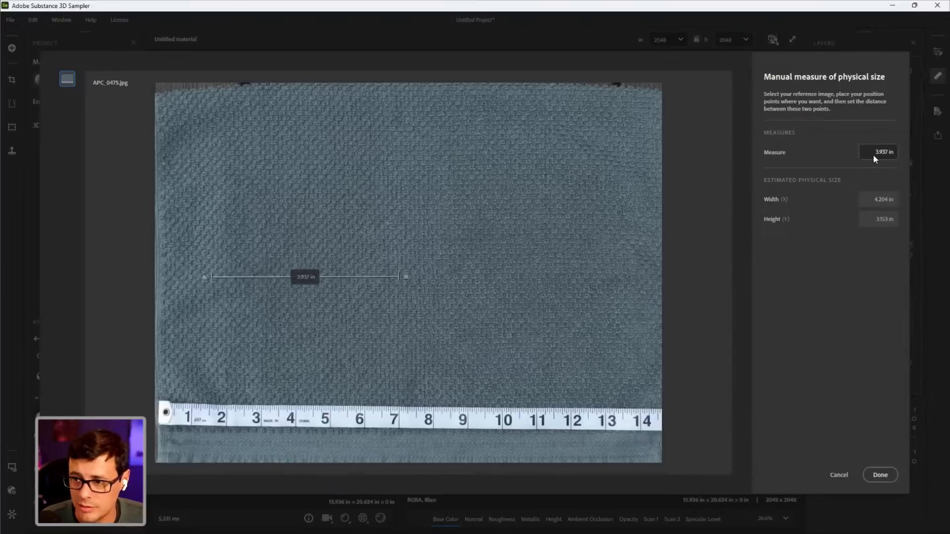
{"action": "type", "text": "4"}
{"action": "key", "text": "Return"}
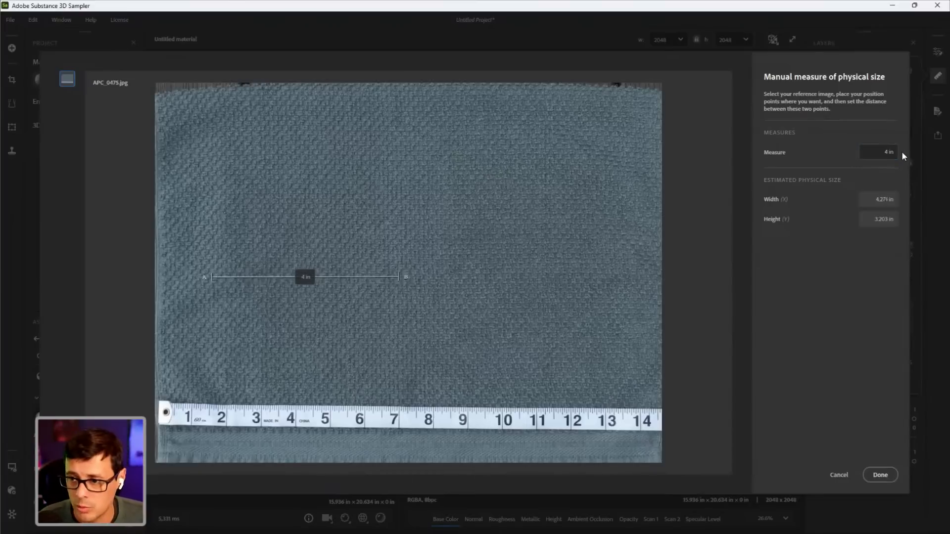
{"action": "left_click", "coordinate": [880, 475]}
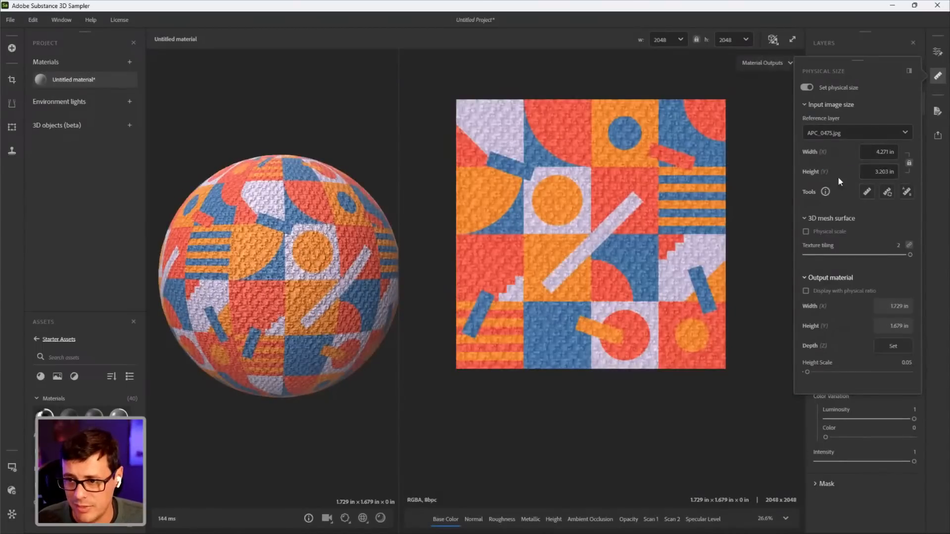
{"action": "left_click", "coordinate": [938, 76]}
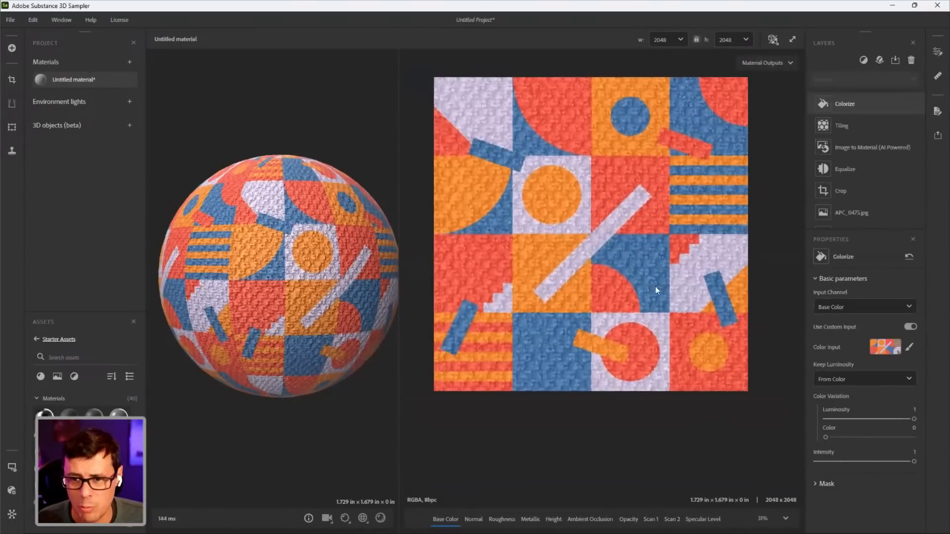
Send the finished fabric material to Substance 3D Painter
{"action": "middle_click_drag", "start_coordinate": [655, 290], "coordinate": [652, 333]}
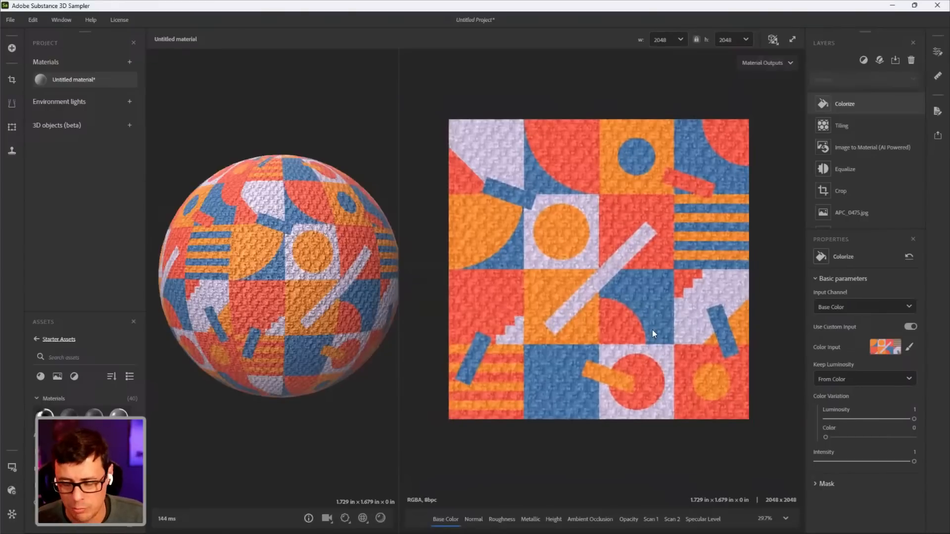
{"action": "scroll", "coordinate": [614, 298], "scroll_direction": "up", "scroll_amount": 1}
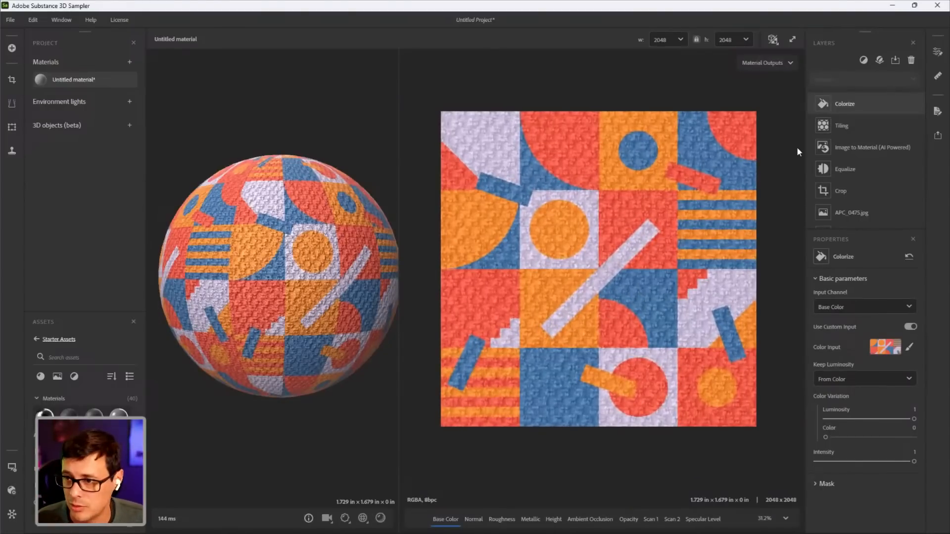
{"action": "left_click", "coordinate": [937, 136]}
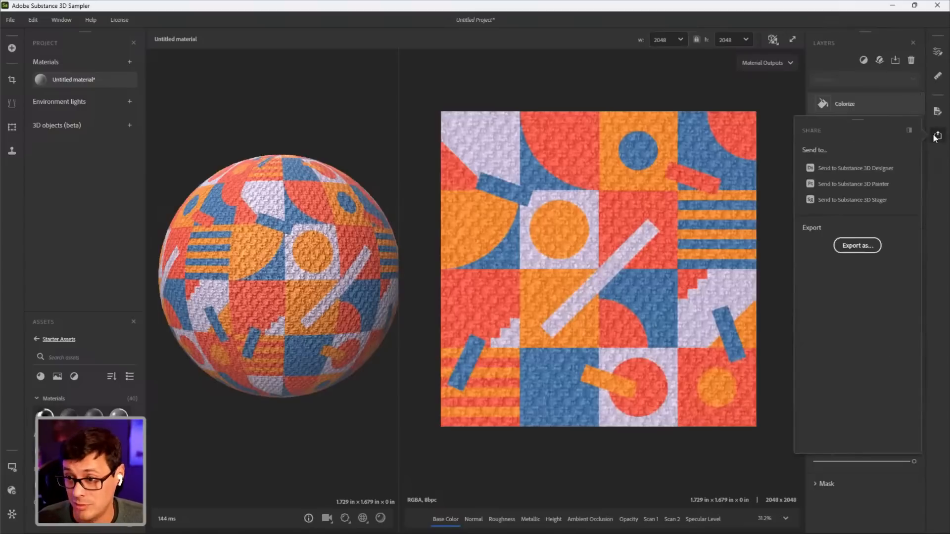
{"action": "left_click", "coordinate": [831, 184]}
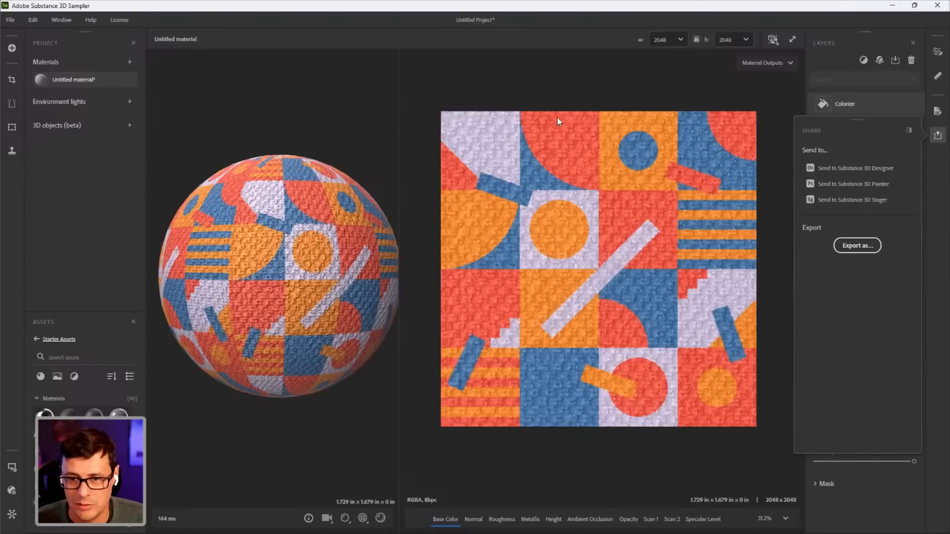
{"action": "left_click", "coordinate": [937, 135]}
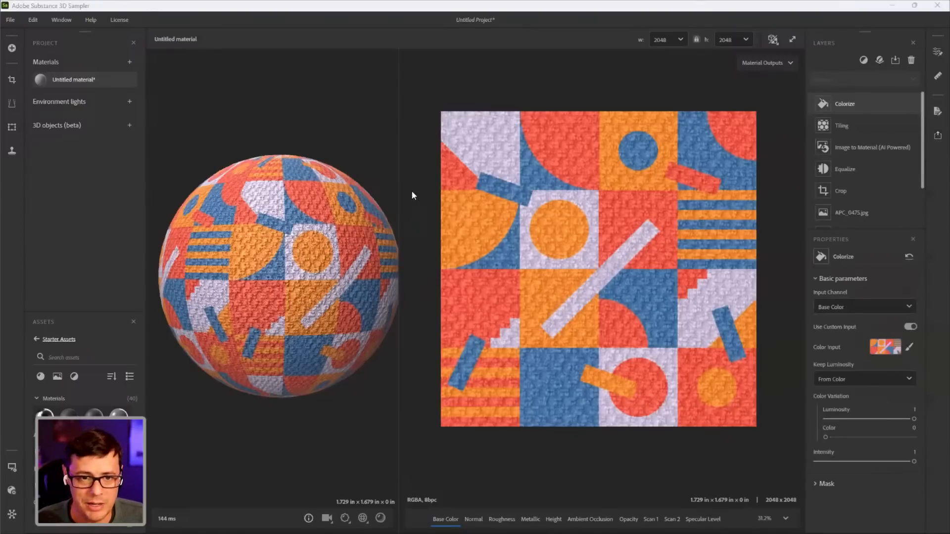
Switch to Substance 3D Painter and apply the imported geometric-pattern fabric material to the whole octopus mesh as a fill layer
{"action": "key", "text": "alt+Tab"}
{"action": "mouse_move", "coordinate": [493, 217]}
{"action": "left_mouse_down", "text": "alt"}
{"action": "mouse_move", "coordinate": [485, 262]}
{"action": "mouse_move", "coordinate": [471, 278]}
{"action": "mouse_move", "coordinate": [457, 241]}
{"action": "left_mouse_up", "text": "alt"}
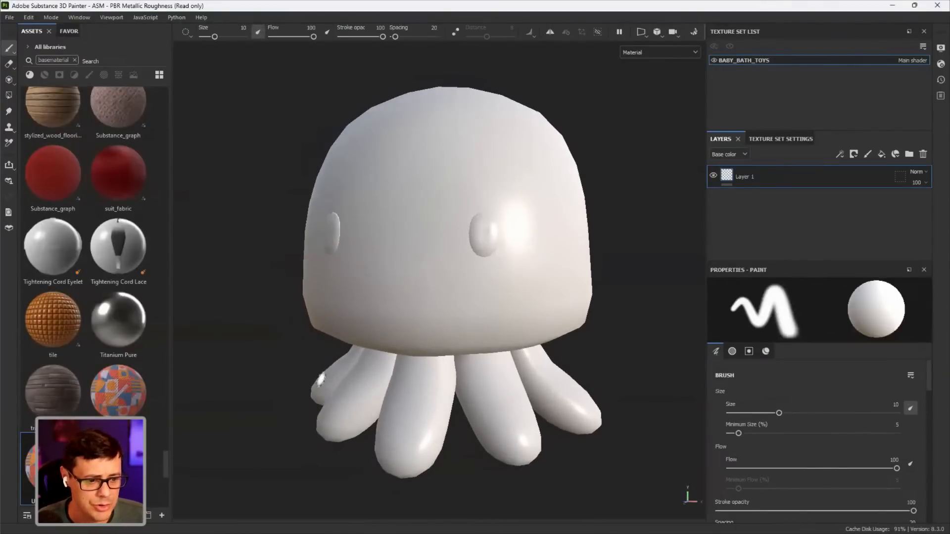
{"action": "mouse_move", "coordinate": [118, 389]}
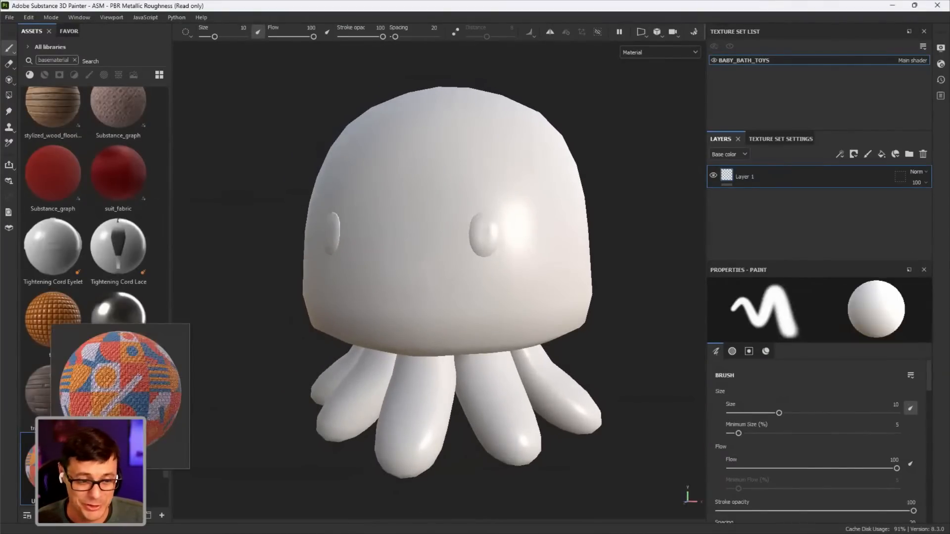
{"action": "left_click_drag", "start_coordinate": [118, 390], "coordinate": [432, 209]}
{"action": "left_click_drag", "start_coordinate": [419, 304], "coordinate": [408, 323]}
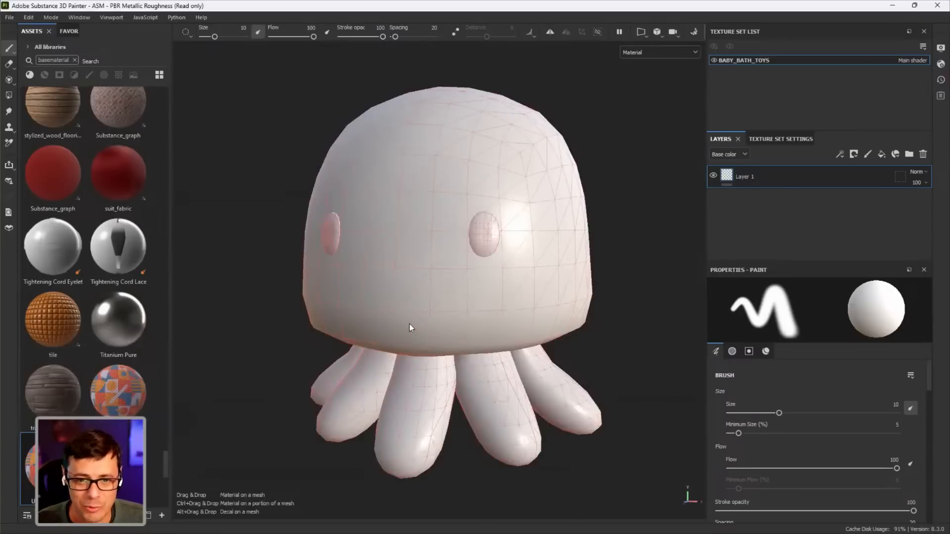
{"action": "left_click_drag", "start_coordinate": [465, 302], "coordinate": [484, 276], "text": "alt"}
{"action": "middle_click_drag", "start_coordinate": [484, 275], "coordinate": [475, 257], "text": "alt"}
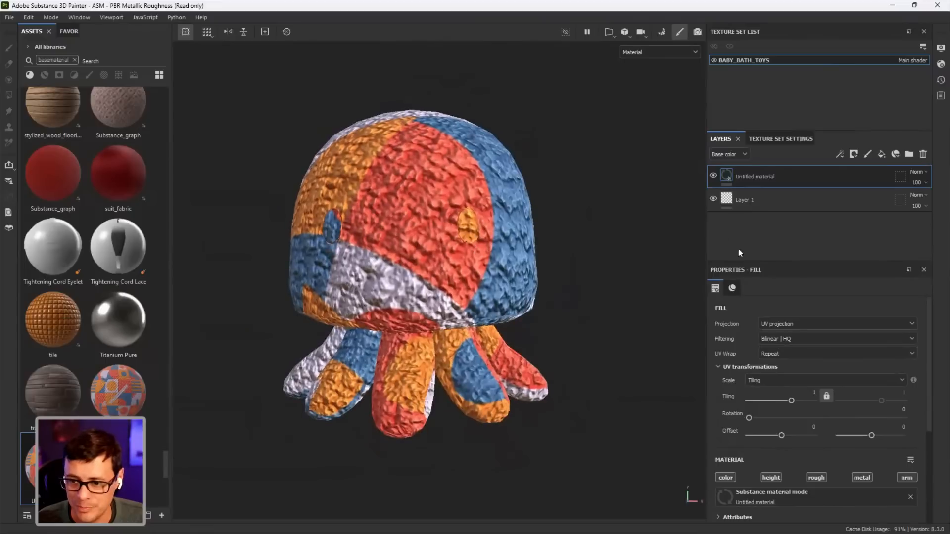
{"action": "left_click_drag", "start_coordinate": [737, 261], "coordinate": [736, 205]}
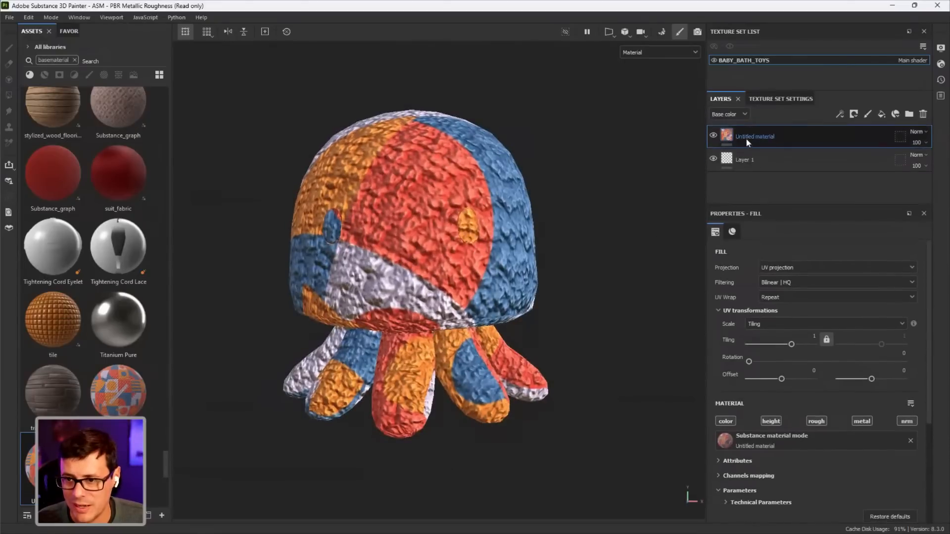
Change the fabric layer's projection to Tri-planar and its UV scale to Physical size
{"action": "left_click_drag", "start_coordinate": [466, 274], "coordinate": [487, 268], "text": "alt"}
{"action": "left_click", "coordinate": [805, 268]}
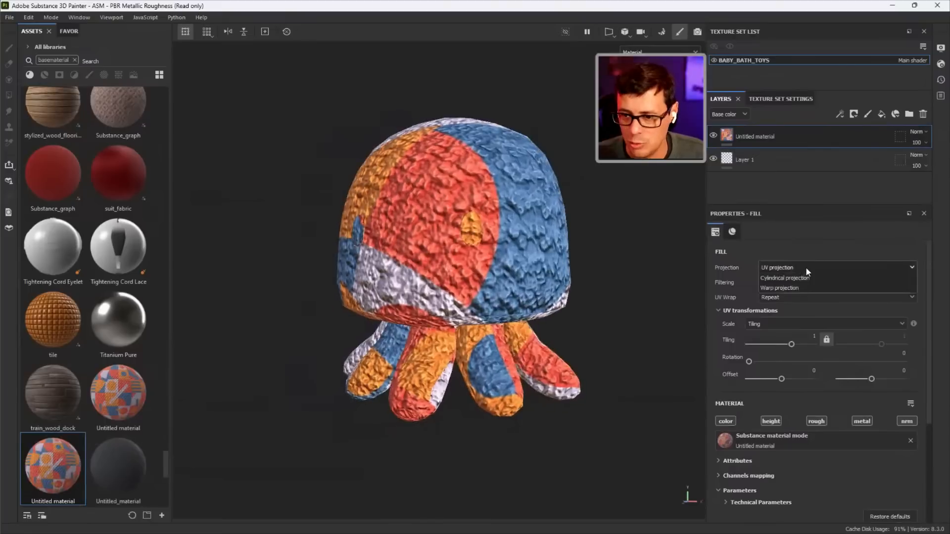
{"action": "left_click", "coordinate": [787, 301]}
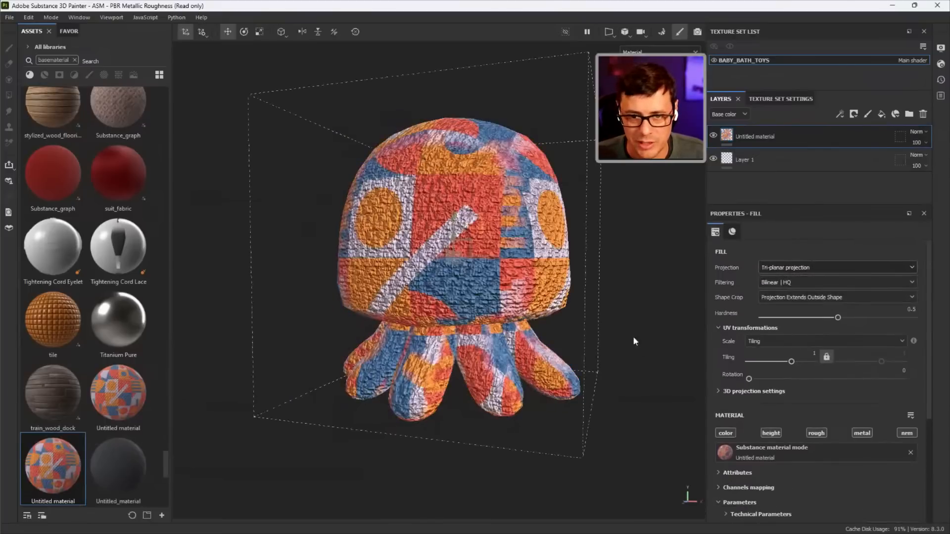
{"action": "left_click", "coordinate": [762, 343]}
{"action": "left_click", "coordinate": [762, 365]}
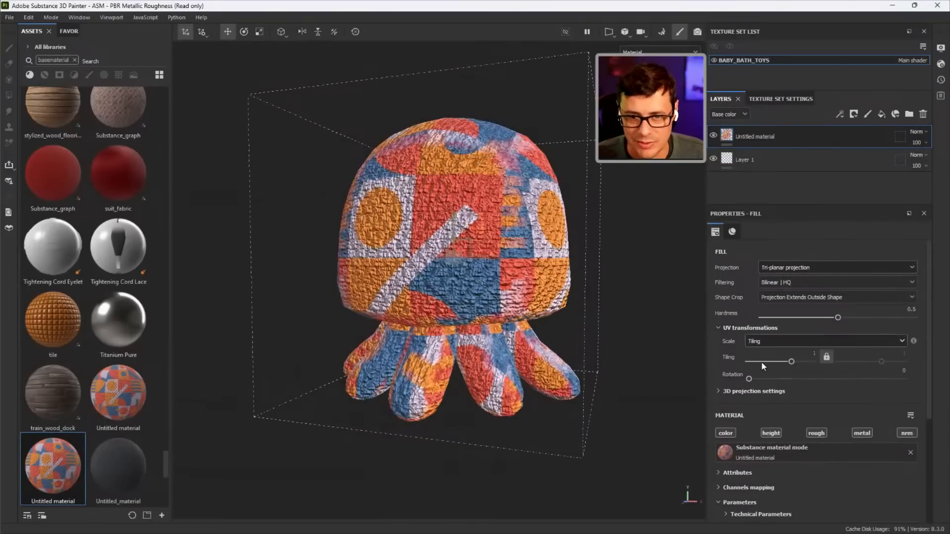
{"action": "left_click_drag", "start_coordinate": [443, 273], "coordinate": [492, 262], "text": "alt"}
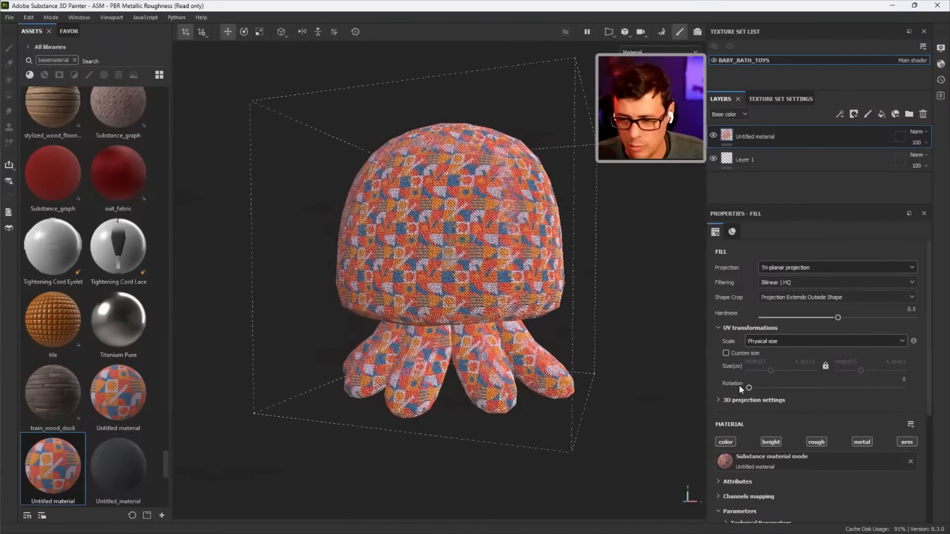
Enable custom size for the fabric layer, try a 4 cm width, and settle on a width of 14 cm
{"action": "left_click", "coordinate": [726, 353]}
{"action": "scroll", "coordinate": [583, 309], "scroll_direction": "up", "scroll_amount": 1}
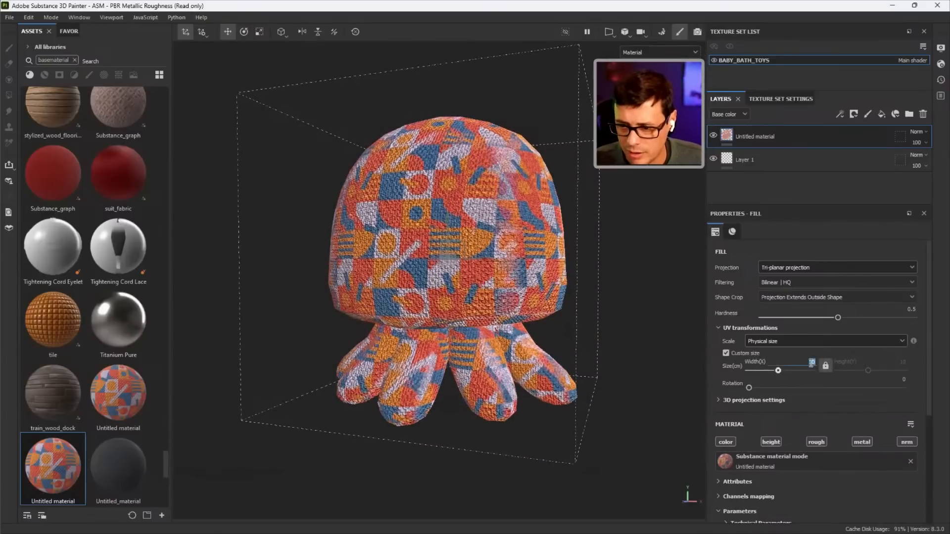
{"action": "type", "text": "4"}
{"action": "key", "text": "Return"}
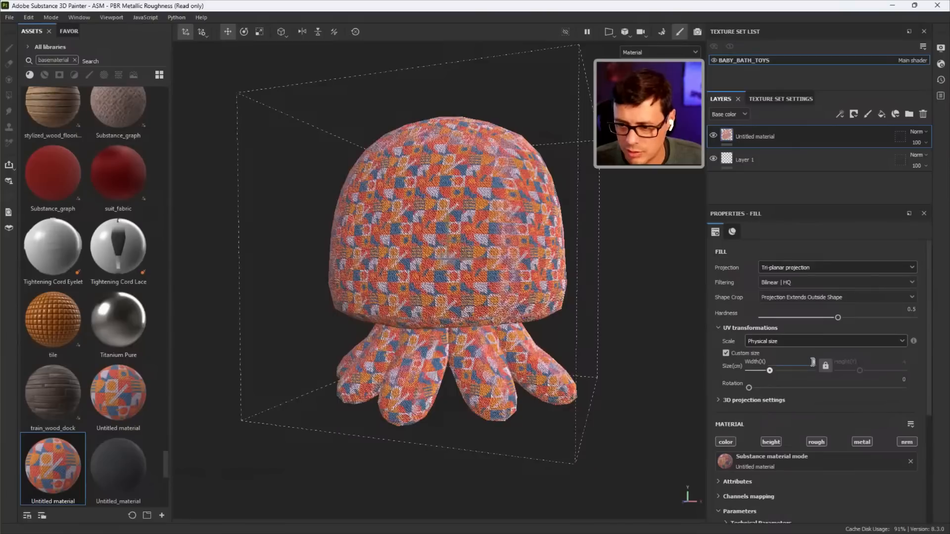
{"action": "type", "text": "14"}
{"action": "key", "text": "Return"}
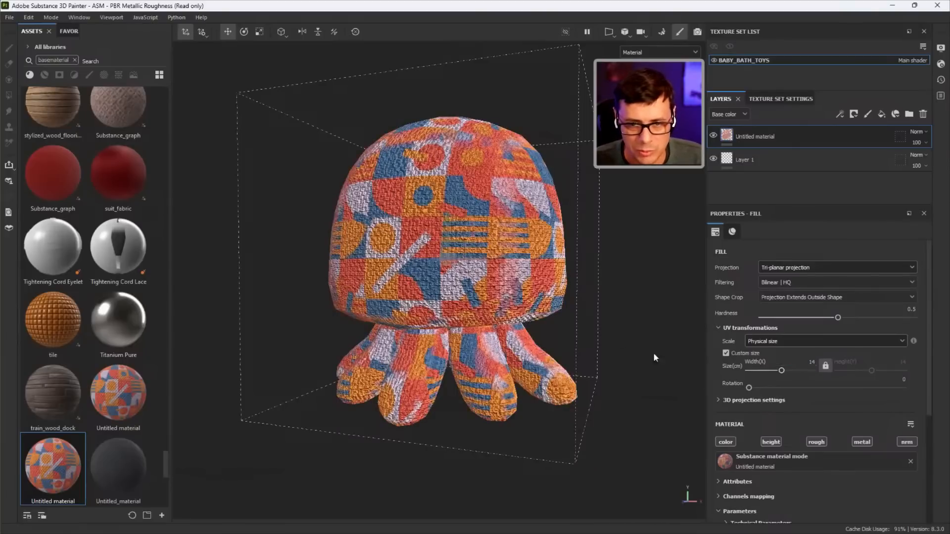
{"action": "left_click_drag", "start_coordinate": [468, 306], "coordinate": [495, 318], "text": "alt"}
{"action": "scroll", "coordinate": [495, 318], "scroll_direction": "up", "scroll_amount": 3}
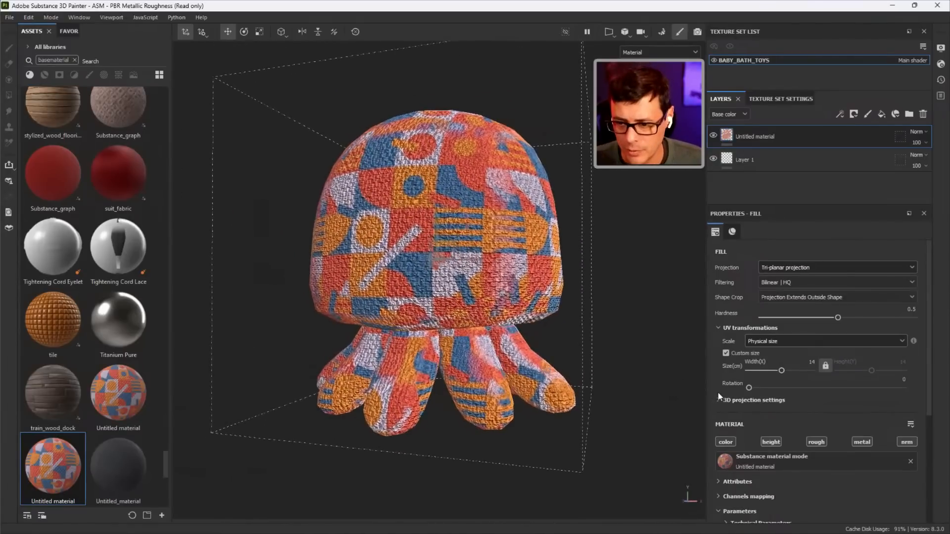
Test a tri-planar hardness of 0 on the fabric layer, and set it to 0.99
{"action": "left_click_drag", "start_coordinate": [838, 319], "coordinate": [782, 322]}
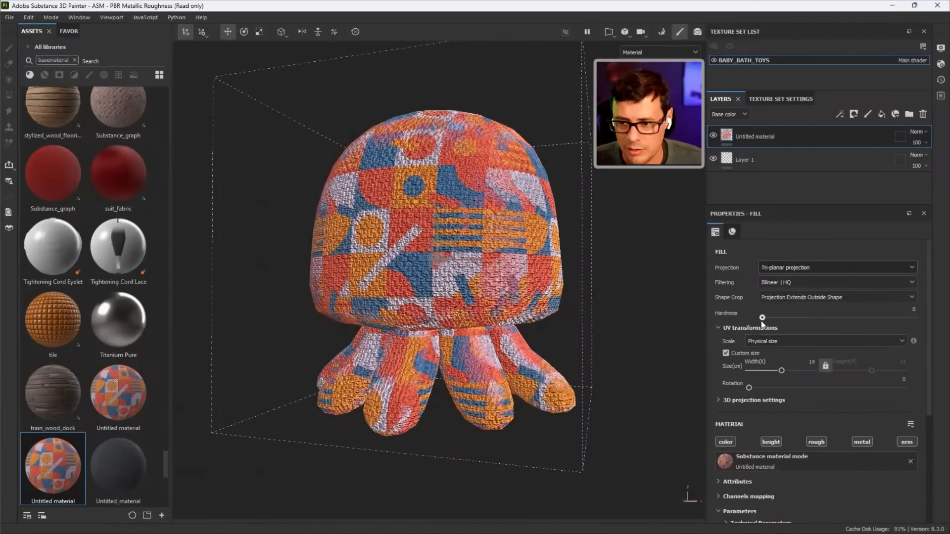
{"action": "left_click_drag", "start_coordinate": [462, 225], "coordinate": [433, 251], "text": "alt"}
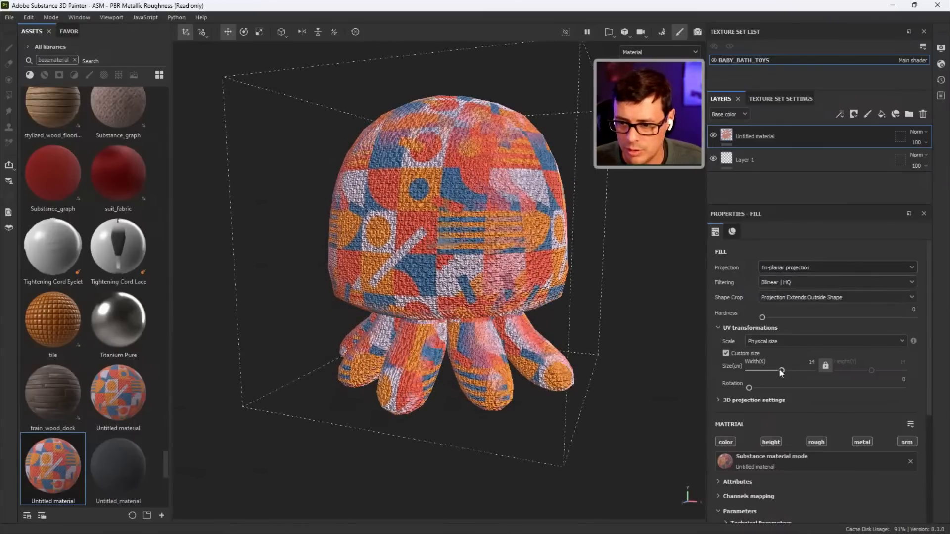
{"action": "left_click_drag", "start_coordinate": [771, 322], "coordinate": [908, 327]}
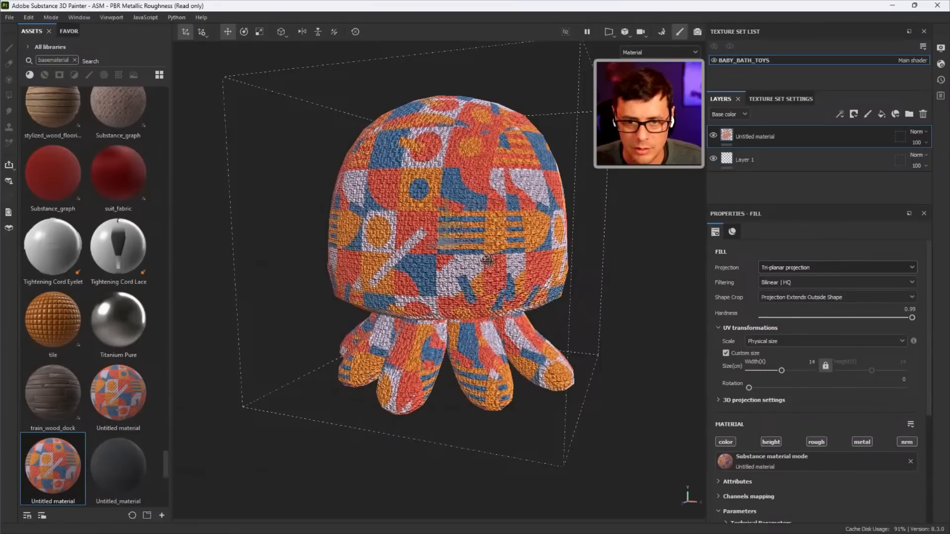
{"action": "left_click_drag", "start_coordinate": [486, 259], "coordinate": [497, 240], "text": "alt"}
Turn off the height channel in the fabric layer's material and inspect the octopus surface
{"action": "left_click", "coordinate": [733, 234]}
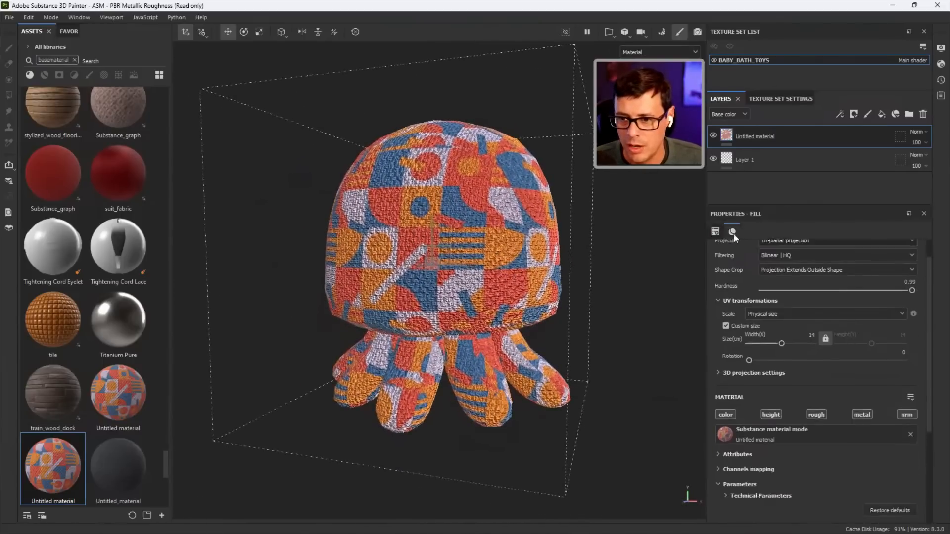
{"action": "left_click", "coordinate": [772, 271]}
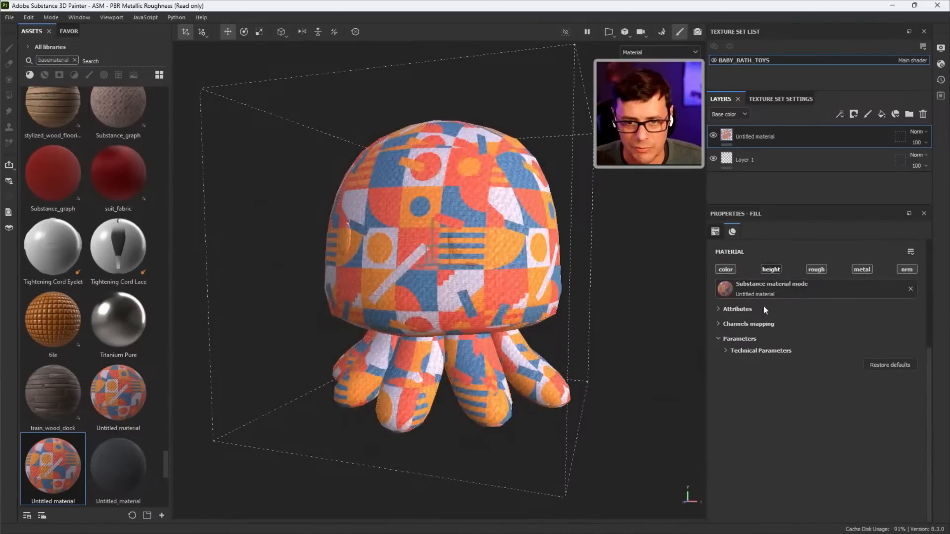
{"action": "left_click_drag", "start_coordinate": [451, 250], "coordinate": [458, 290], "text": "alt"}
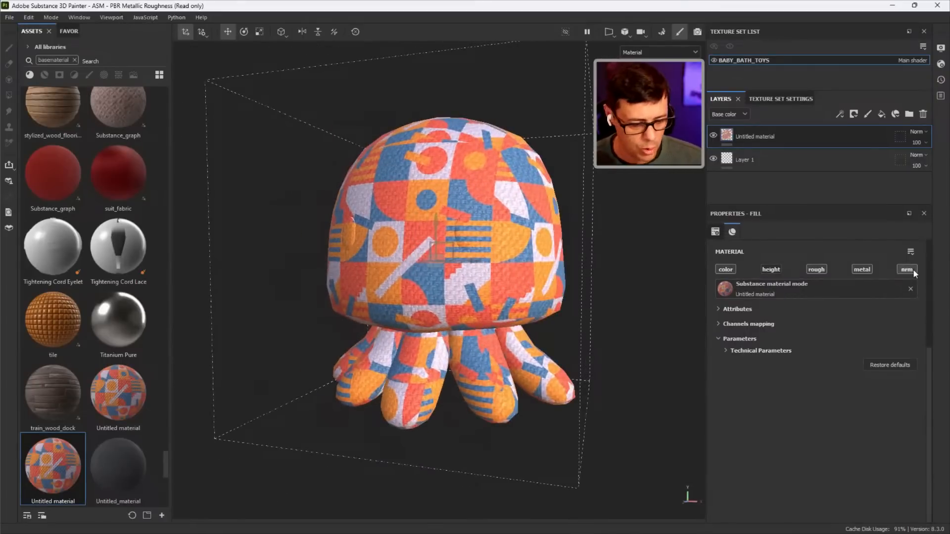
{"action": "left_click_drag", "start_coordinate": [526, 260], "coordinate": [514, 278], "text": "alt"}
{"action": "scroll", "coordinate": [489, 281], "scroll_direction": "up", "scroll_amount": 2}
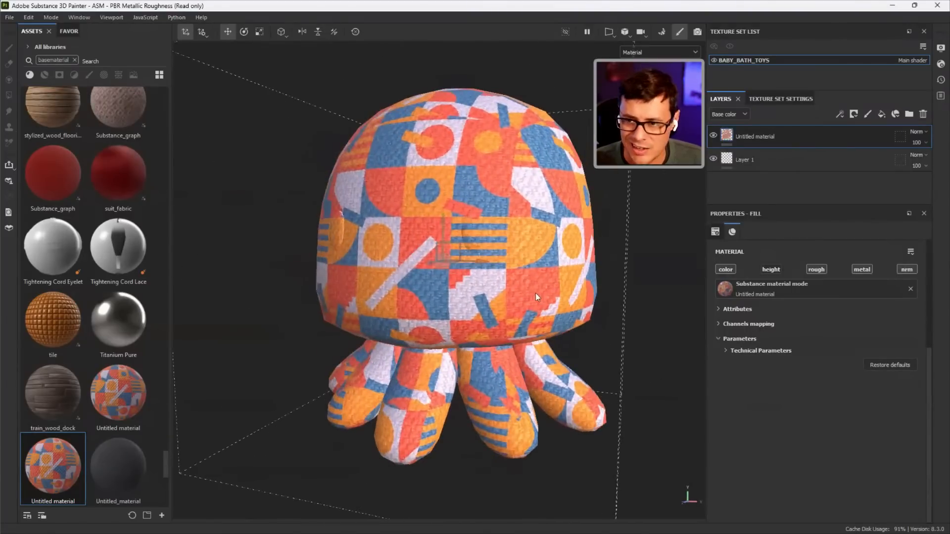
Add a fill layer above the fabric material and name it Eyes
{"action": "double_click", "coordinate": [755, 136]}
{"action": "type", "text": "E"}
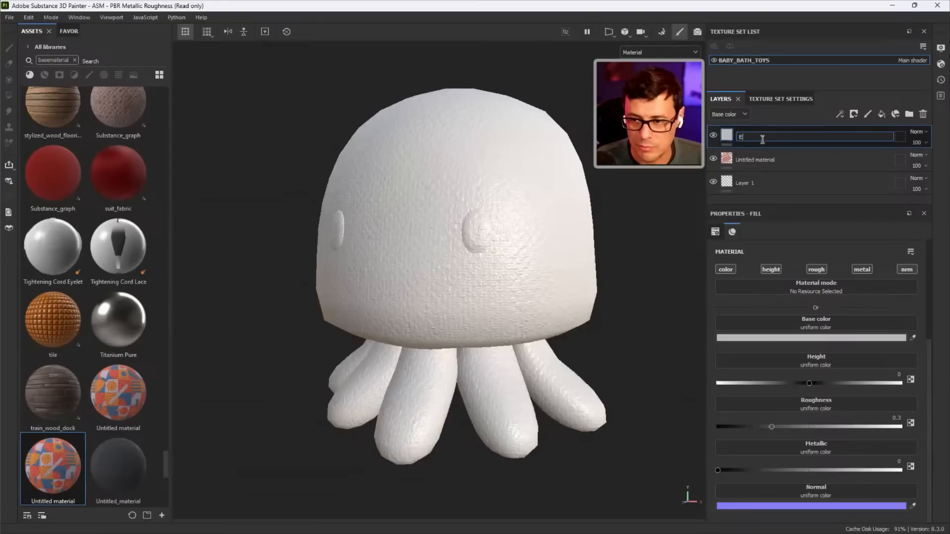
{"action": "type", "text": "yes"}
{"action": "key", "text": "Return"}
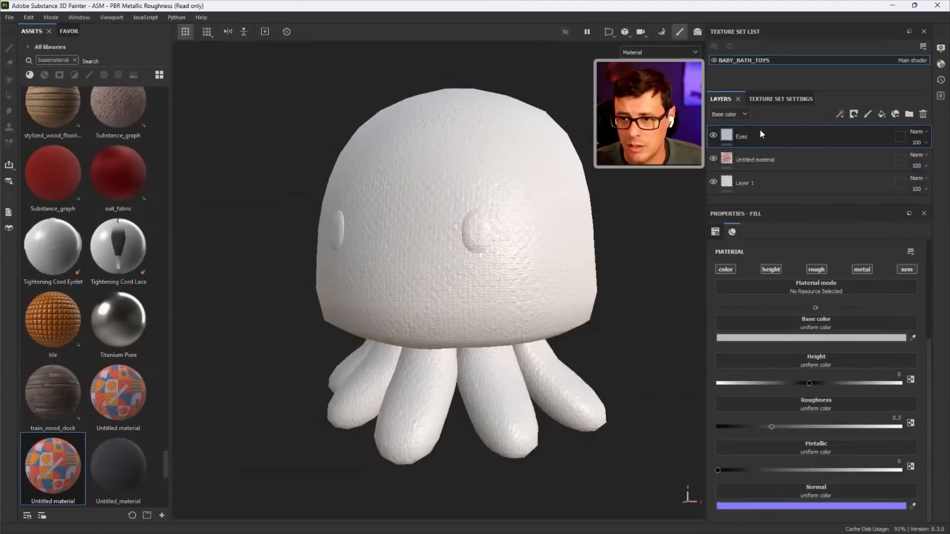
Set the Eyes layer's base color to a bright sky blue
{"action": "left_click", "coordinate": [722, 338]}
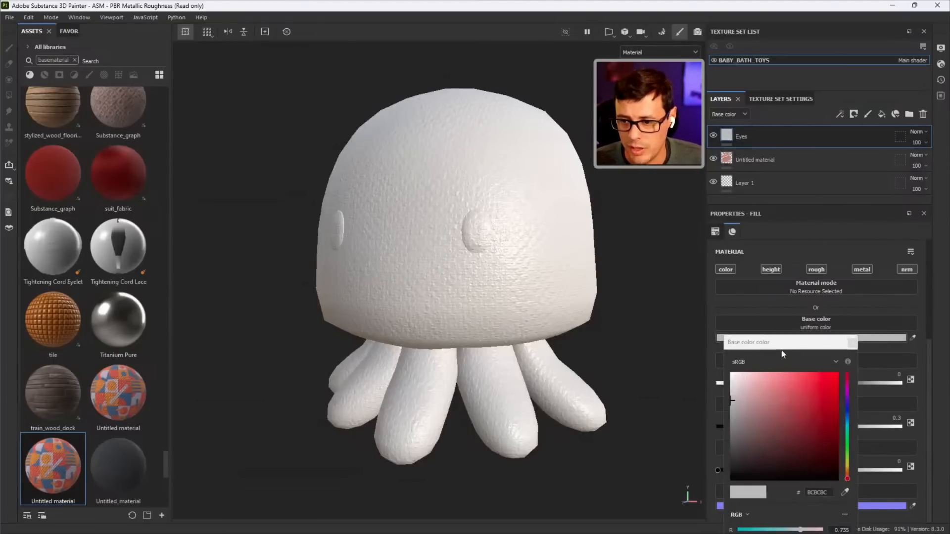
{"action": "left_click_drag", "start_coordinate": [782, 344], "coordinate": [604, 100]}
{"action": "left_click", "coordinate": [670, 177]}
{"action": "left_click", "coordinate": [649, 140]}
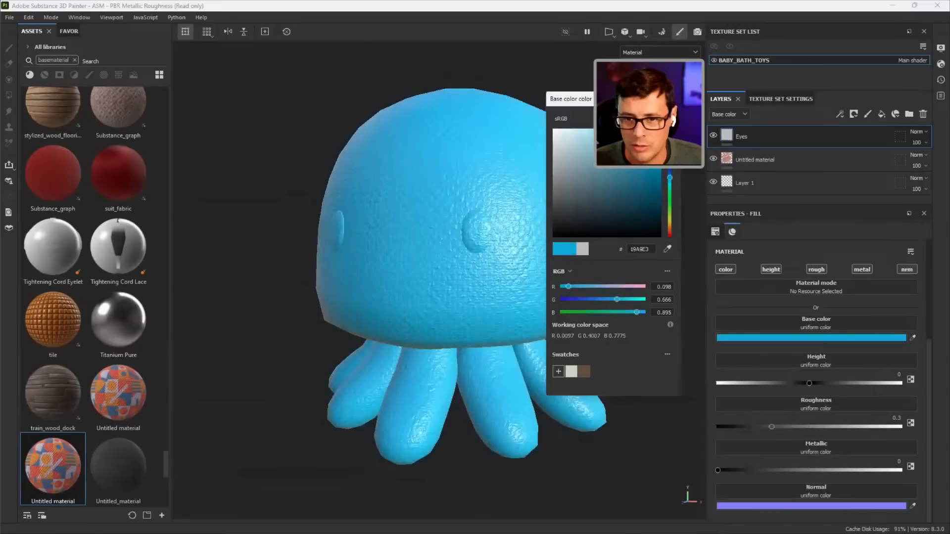
{"action": "left_click", "coordinate": [696, 196]}
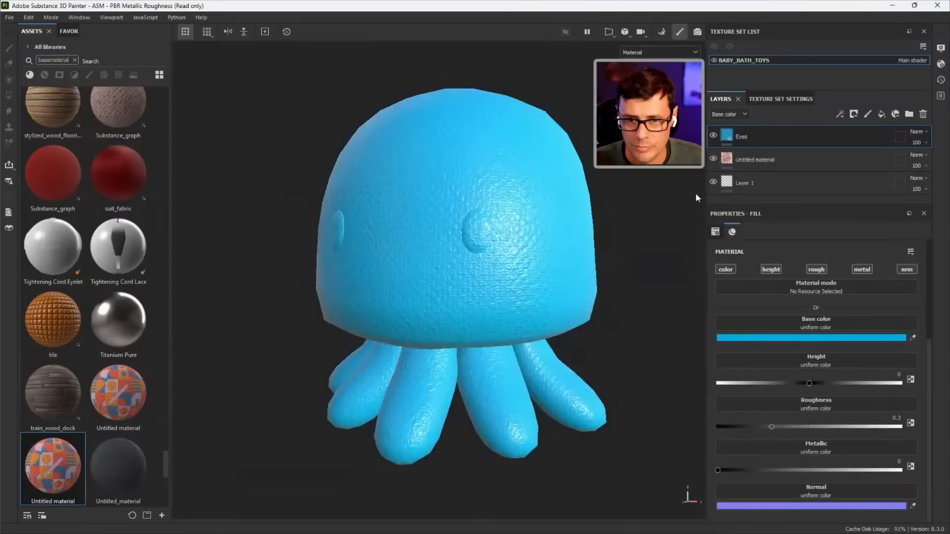
Set the Eyes layer's blending mode to Normal for the Normal channel, and return the layer stack to Base color
{"action": "mouse_move", "coordinate": [567, 233]}
{"action": "left_mouse_down", "text": "alt"}
{"action": "mouse_move", "coordinate": [535, 244]}
{"action": "mouse_move", "coordinate": [554, 242]}
{"action": "left_mouse_up", "text": "alt"}
{"action": "middle_click_drag", "start_coordinate": [554, 241], "coordinate": [537, 216], "text": "alt"}
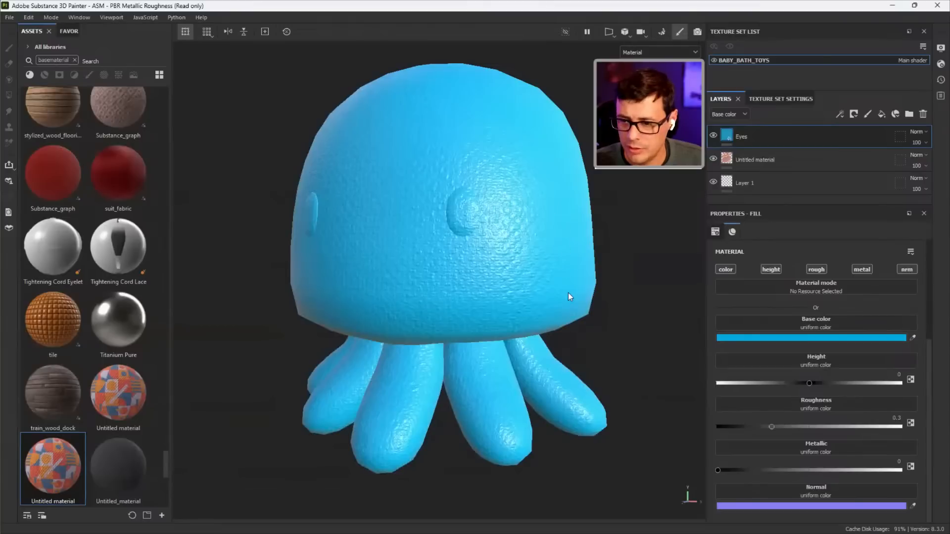
{"action": "right_click_drag", "start_coordinate": [444, 197], "coordinate": [521, 300], "text": "alt"}
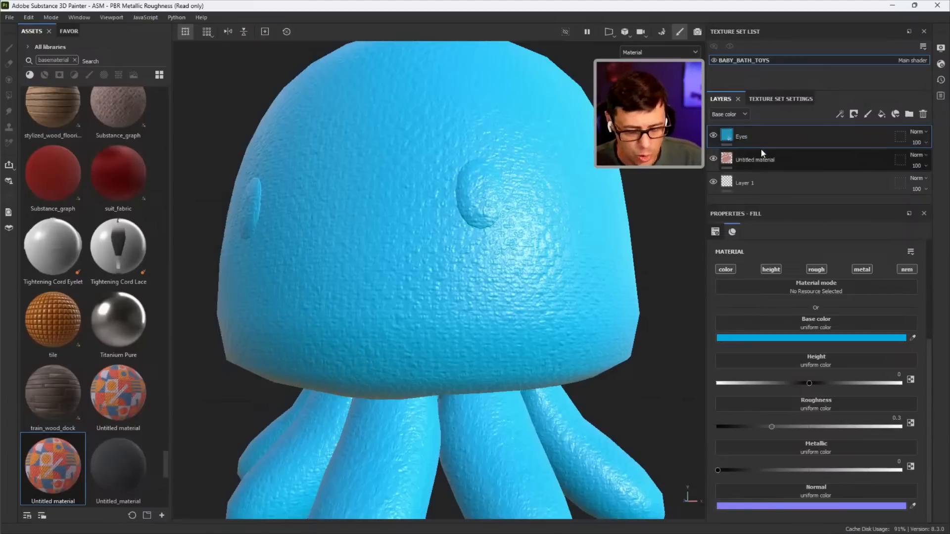
{"action": "left_click", "coordinate": [734, 115]}
{"action": "left_click", "coordinate": [727, 167]}
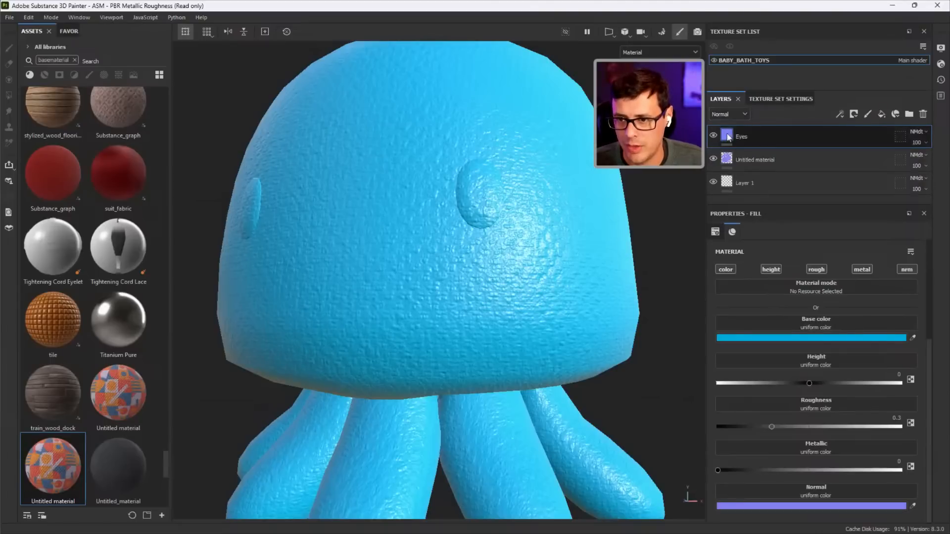
{"action": "left_click", "coordinate": [918, 131]}
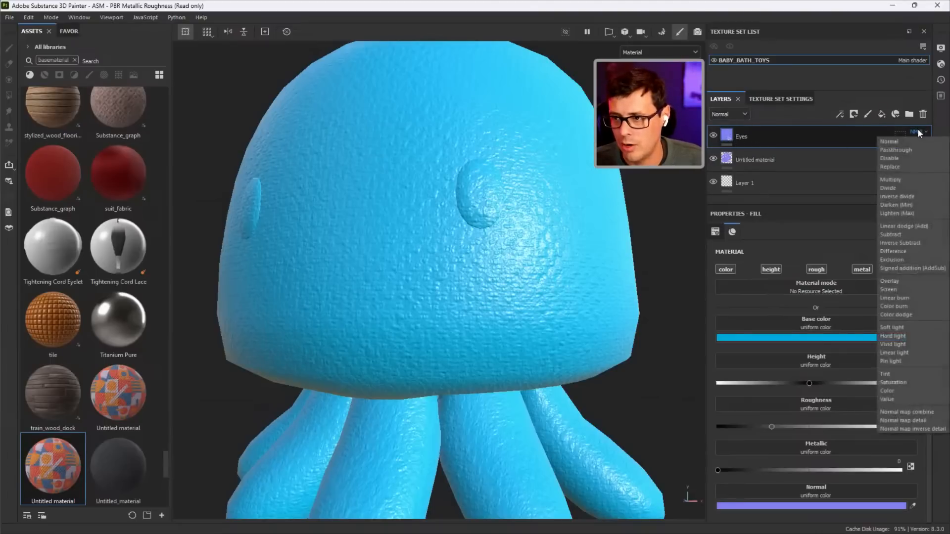
{"action": "left_click", "coordinate": [901, 142]}
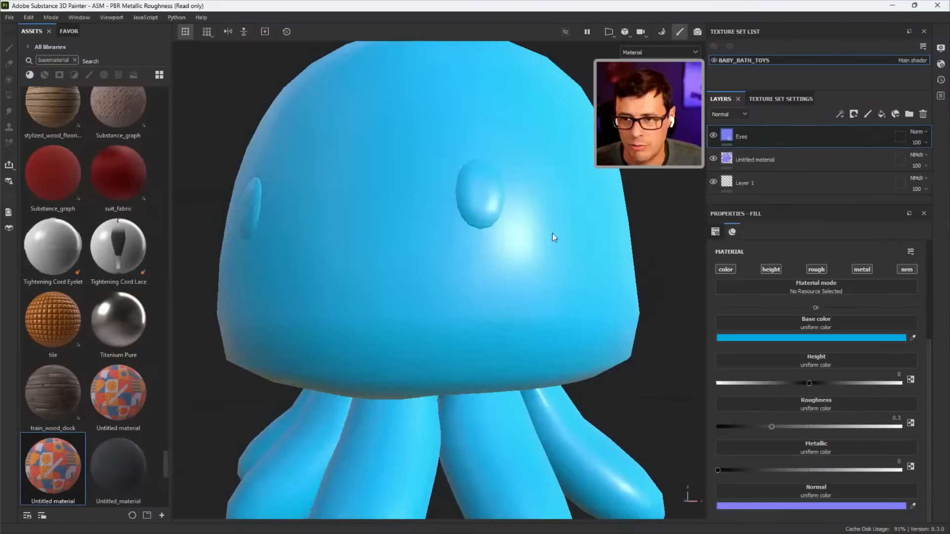
{"action": "left_click", "coordinate": [722, 115]}
{"action": "left_click", "coordinate": [724, 127]}
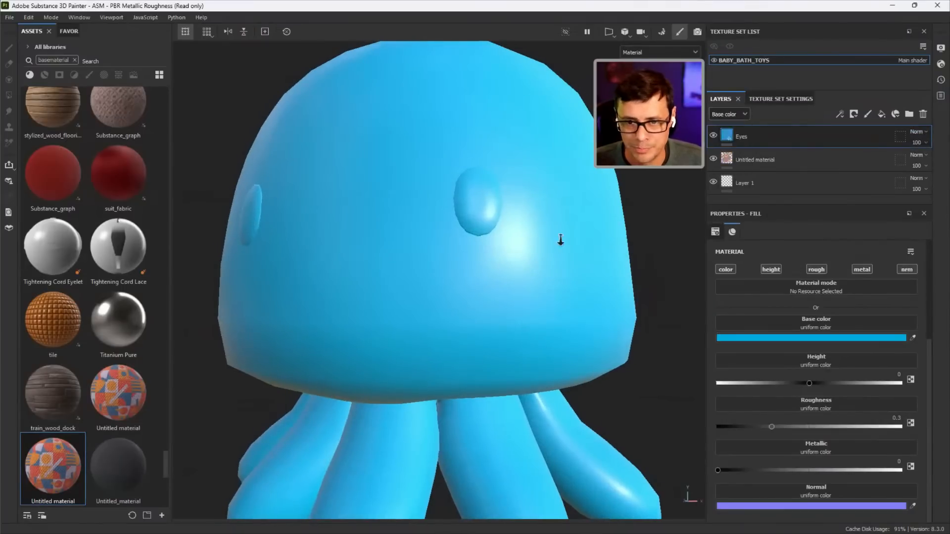
Add a black mask to the Eyes layer
{"action": "scroll", "coordinate": [560, 240], "scroll_direction": "down", "scroll_amount": 2}
{"action": "left_click_drag", "start_coordinate": [539, 243], "coordinate": [549, 282], "text": "alt"}
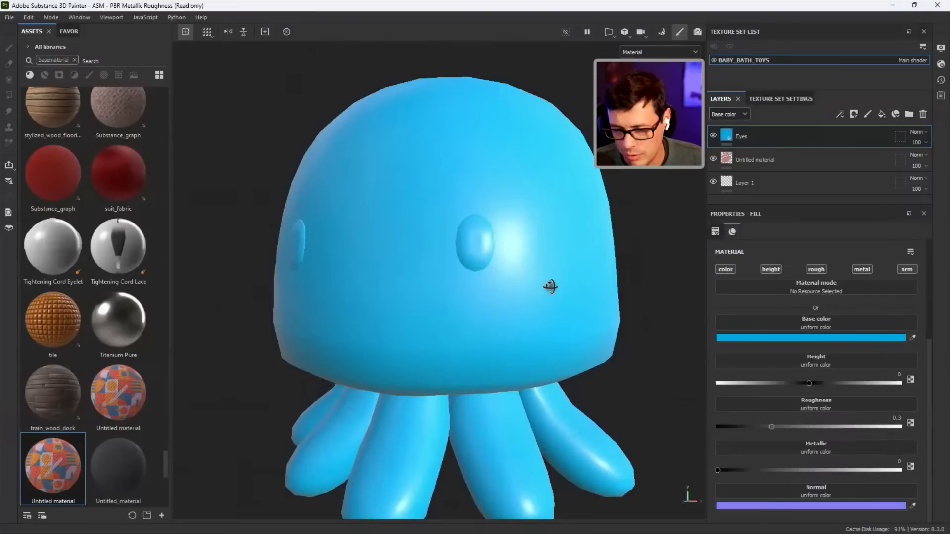
{"action": "scroll", "coordinate": [520, 260], "scroll_direction": "down", "scroll_amount": 2}
{"action": "middle_click_drag", "start_coordinate": [494, 245], "coordinate": [475, 228], "text": "alt"}
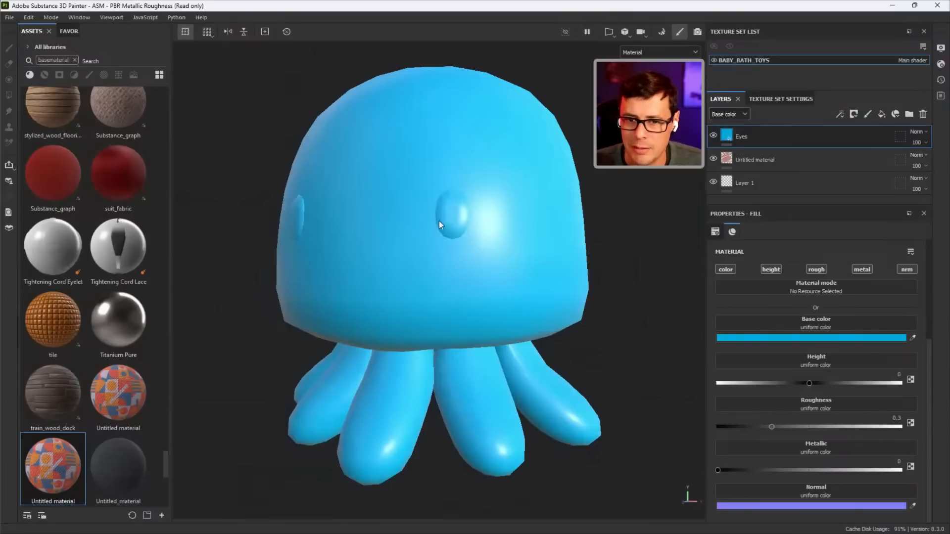
{"action": "left_click", "coordinate": [855, 114]}
{"action": "left_click", "coordinate": [861, 140]}
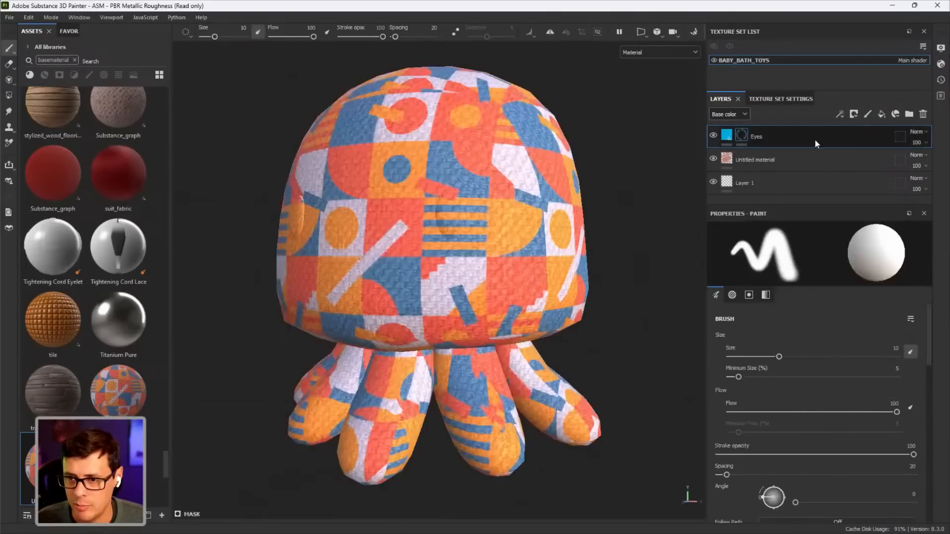
Try a brush stroke over the octopus's eye in the Eyes layer's mask, and undo it
{"action": "right_click_drag", "start_coordinate": [498, 241], "coordinate": [481, 242], "text": "alt"}
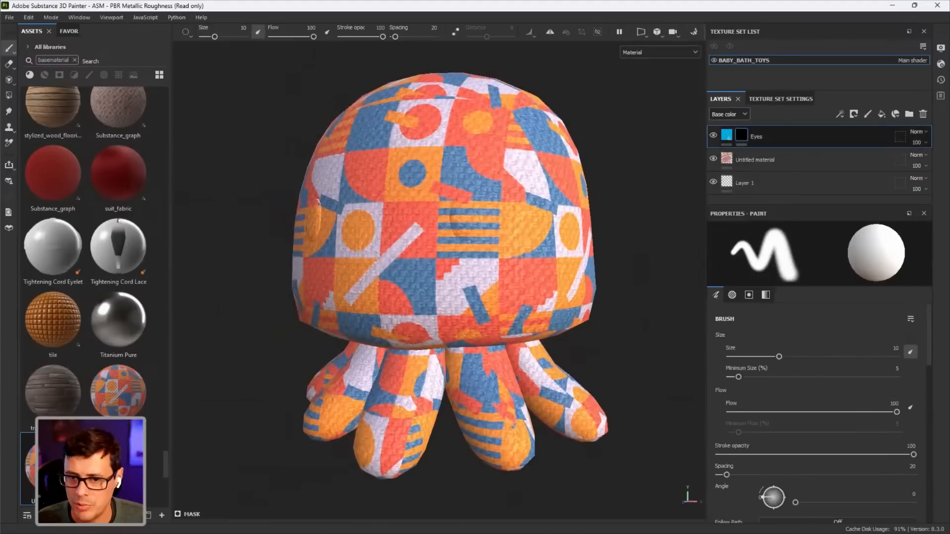
{"action": "left_click_drag", "start_coordinate": [477, 221], "coordinate": [463, 209]}
{"action": "key", "text": "ctrl+z"}
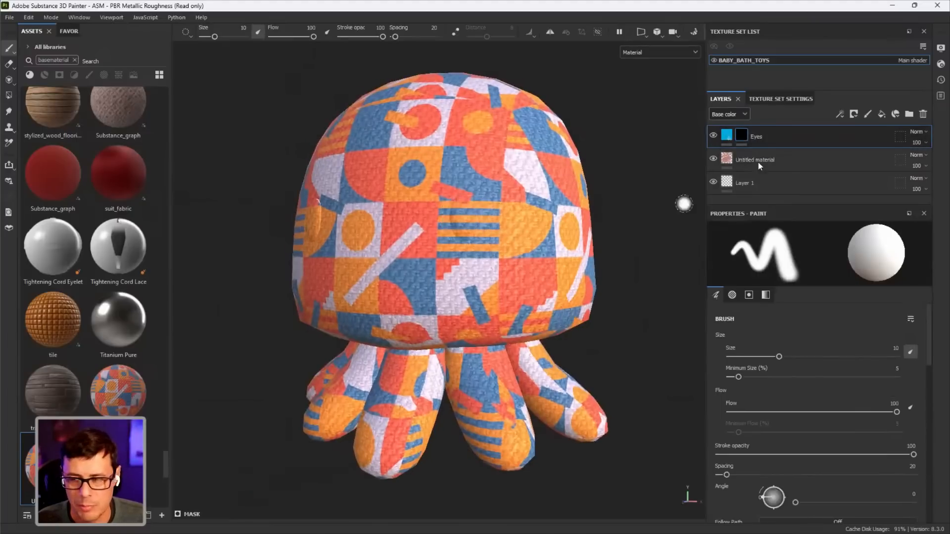
Add a paint effect to the Eyes layer's mask and reveal both octopus eyes with Polygon Fill in mesh fill mode
{"action": "left_click", "coordinate": [839, 114]}
{"action": "left_click", "coordinate": [859, 140]}
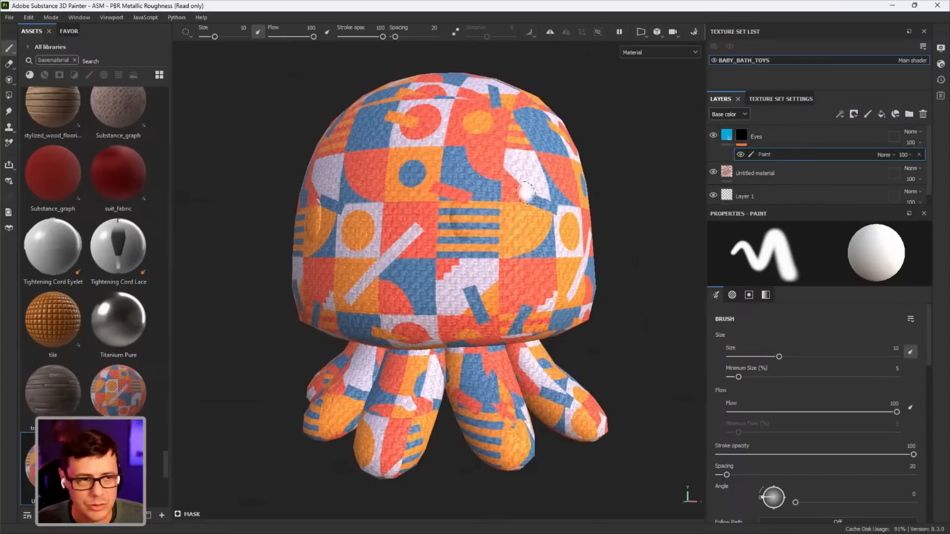
{"action": "left_click", "coordinate": [9, 97]}
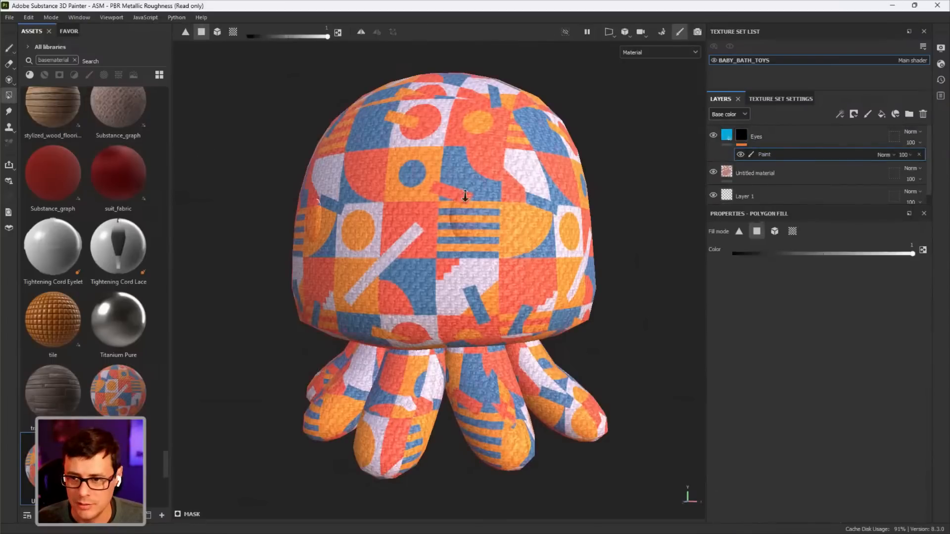
{"action": "right_click_drag", "start_coordinate": [465, 196], "coordinate": [742, 274], "text": "alt"}
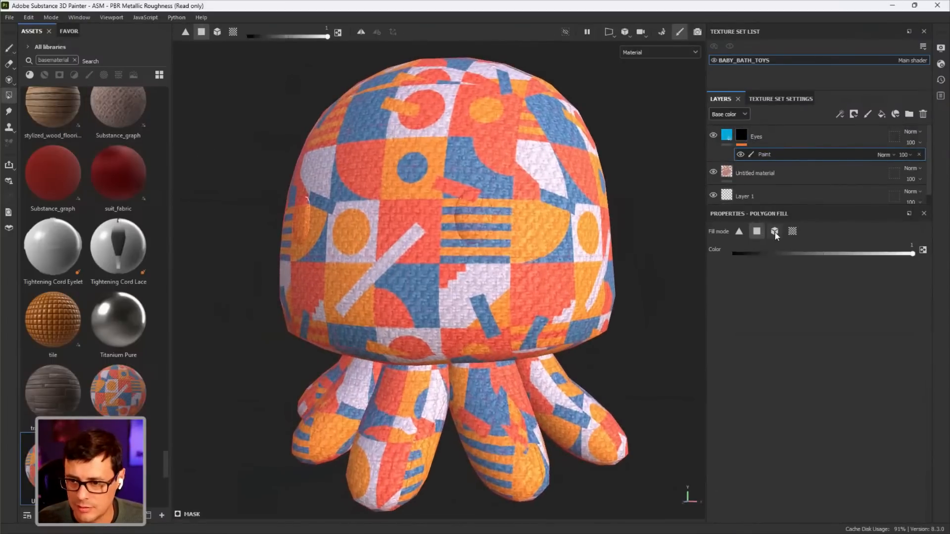
{"action": "left_click", "coordinate": [775, 231]}
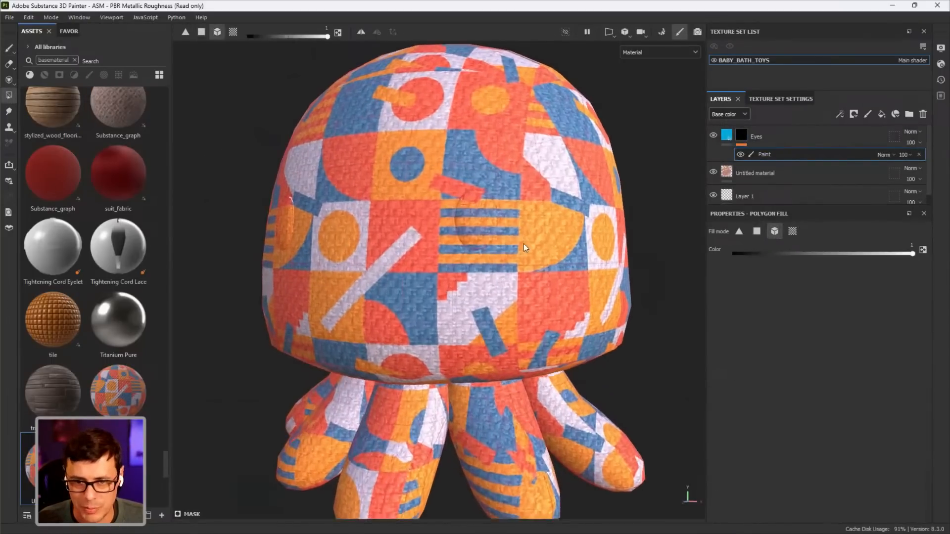
{"action": "left_click_drag", "start_coordinate": [541, 227], "coordinate": [639, 257], "text": "alt"}
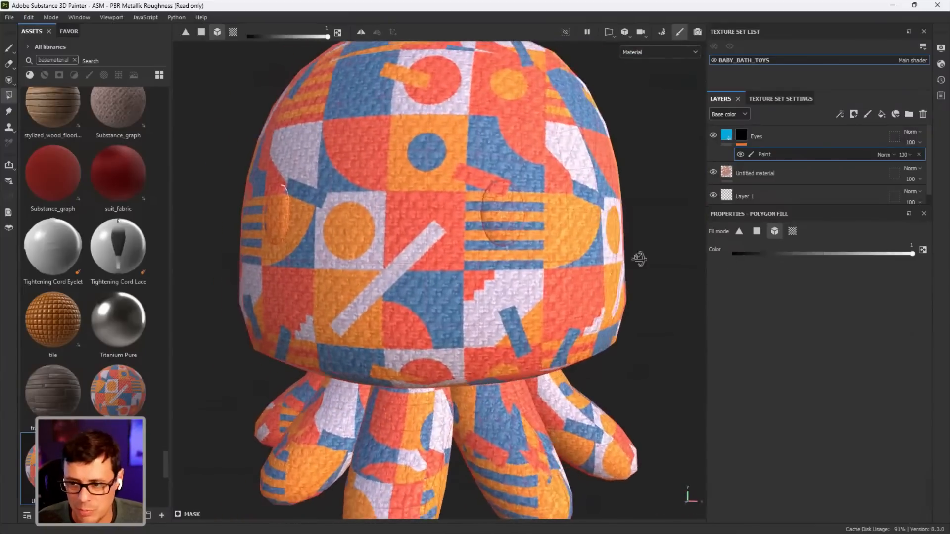
{"action": "left_click", "coordinate": [497, 207]}
{"action": "mouse_move", "coordinate": [497, 208]}
{"action": "left_mouse_down", "text": "alt"}
{"action": "mouse_move", "coordinate": [497, 251]}
{"action": "mouse_move", "coordinate": [326, 209]}
{"action": "mouse_move", "coordinate": [435, 260]}
{"action": "mouse_move", "coordinate": [163, 128]}
{"action": "left_mouse_up", "text": "alt"}
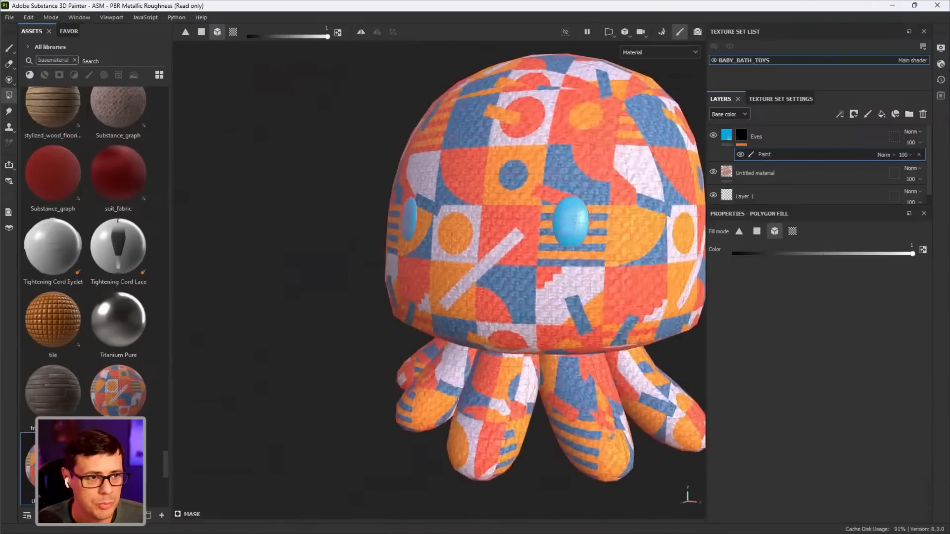
Set the Eyes layer's roughness to 0.1277 for a glossier surface
{"action": "left_click", "coordinate": [9, 48]}
{"action": "middle_click_drag", "start_coordinate": [303, 160], "coordinate": [245, 164], "text": "alt"}
{"action": "mouse_move", "coordinate": [386, 218]}
{"action": "left_mouse_down", "text": "alt"}
{"action": "mouse_move", "coordinate": [445, 222]}
{"action": "mouse_move", "coordinate": [472, 250]}
{"action": "left_mouse_up", "text": "alt"}
{"action": "left_click", "coordinate": [782, 139]}
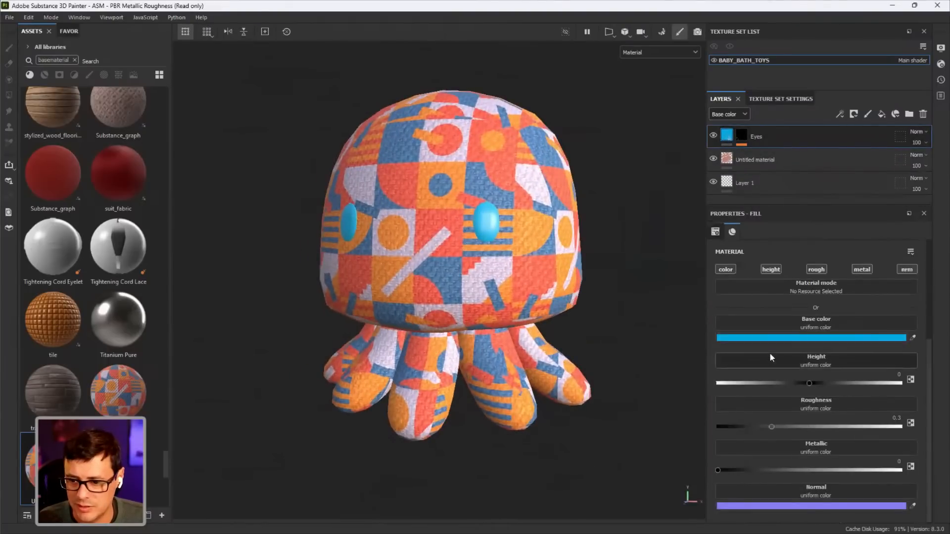
{"action": "left_click_drag", "start_coordinate": [780, 425], "coordinate": [739, 428]}
{"action": "right_click_drag", "start_coordinate": [567, 299], "coordinate": [643, 329], "text": "alt"}
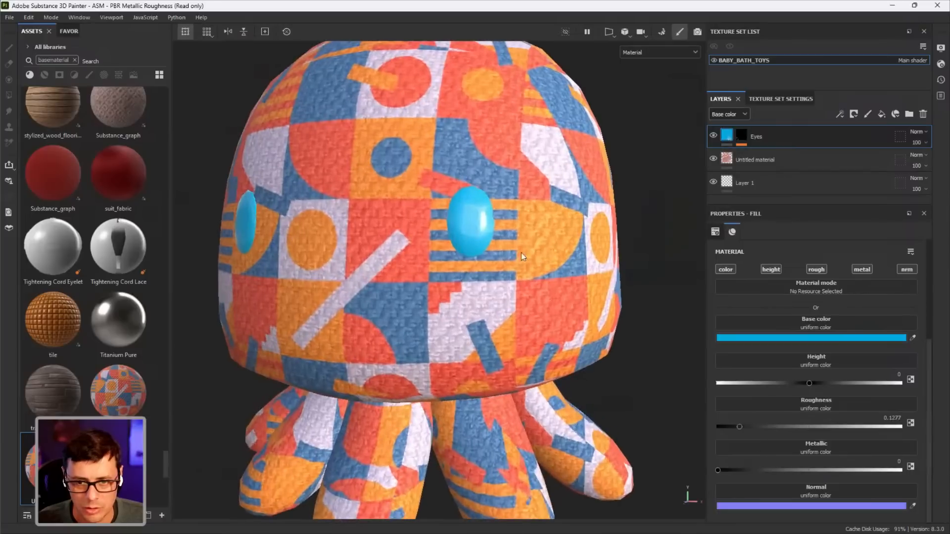
{"action": "right_click_drag", "start_coordinate": [522, 253], "coordinate": [506, 259], "text": "shift"}
{"action": "middle_click_drag", "start_coordinate": [559, 331], "coordinate": [568, 295], "text": "alt"}
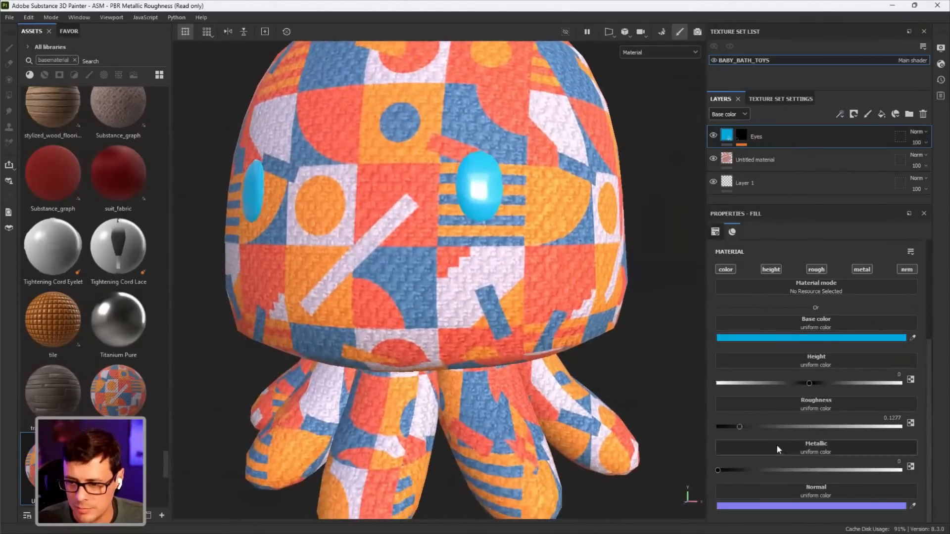
Set the Eyes layer's metallic value to 1
{"action": "left_click_drag", "start_coordinate": [741, 469], "coordinate": [901, 470]}
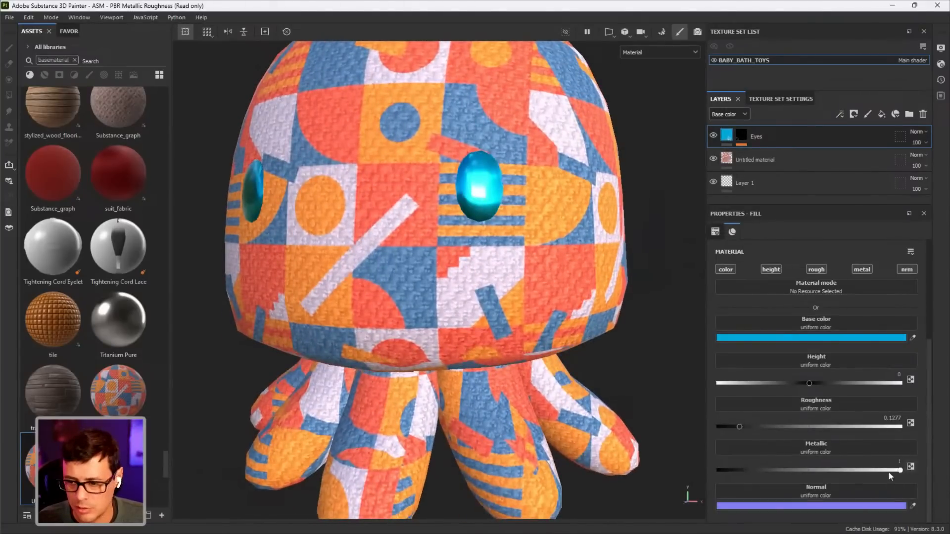
{"action": "middle_click_drag", "start_coordinate": [370, 206], "coordinate": [439, 231], "text": "alt"}
{"action": "right_click_drag", "start_coordinate": [537, 311], "coordinate": [454, 242], "text": "shift"}
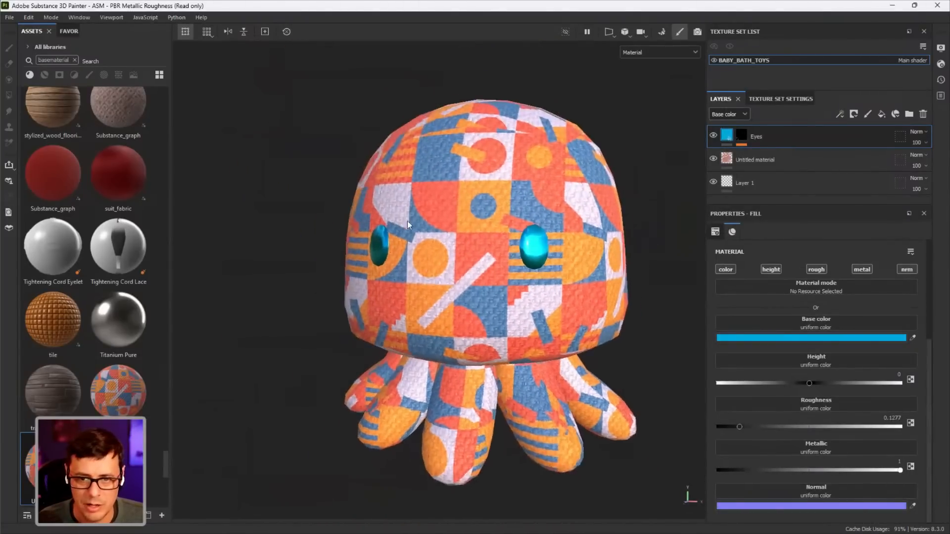
{"action": "middle_click_drag", "start_coordinate": [481, 255], "coordinate": [451, 210], "text": "alt"}
{"action": "left_click_drag", "start_coordinate": [532, 258], "coordinate": [580, 258], "text": "alt"}
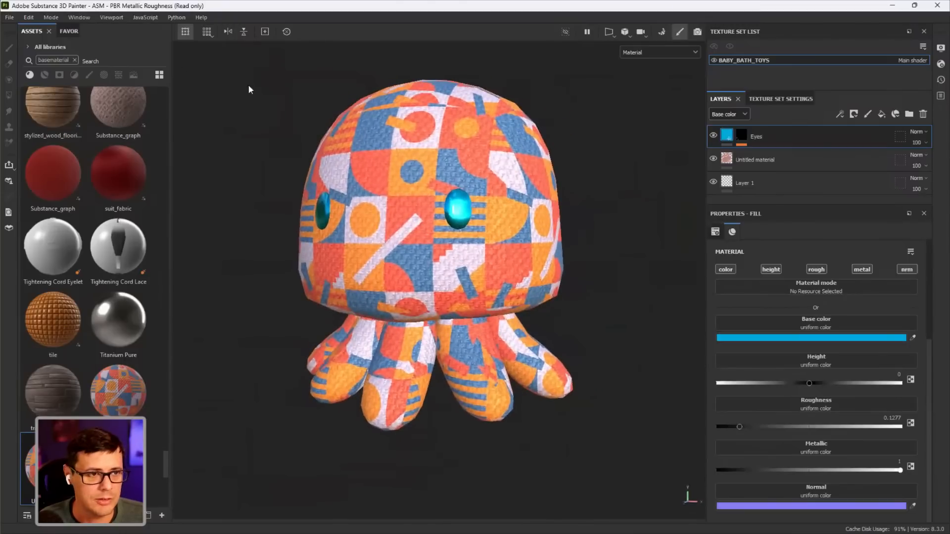
Send the textured octopus to Substance 3D Stager
{"action": "left_click", "coordinate": [10, 17]}
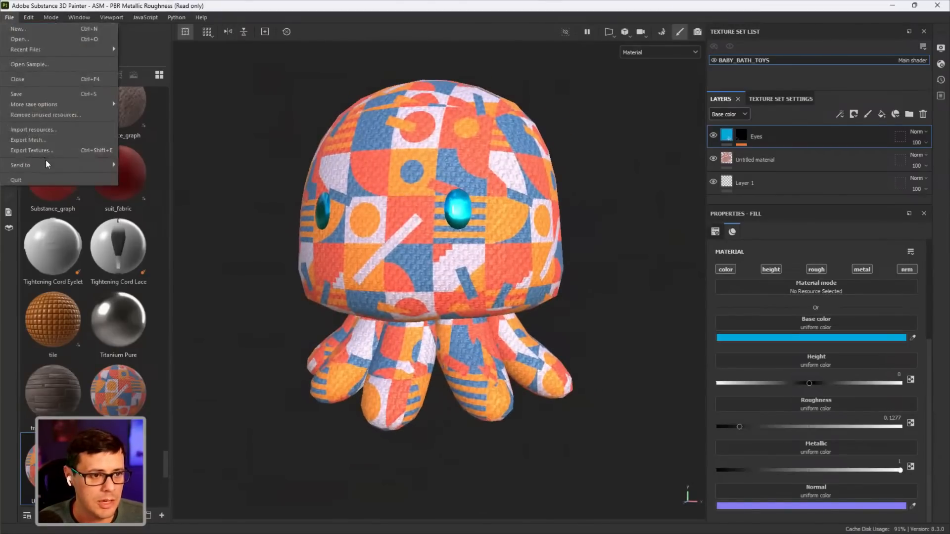
{"action": "mouse_move", "coordinate": [47, 164]}
{"action": "left_click", "coordinate": [164, 179]}
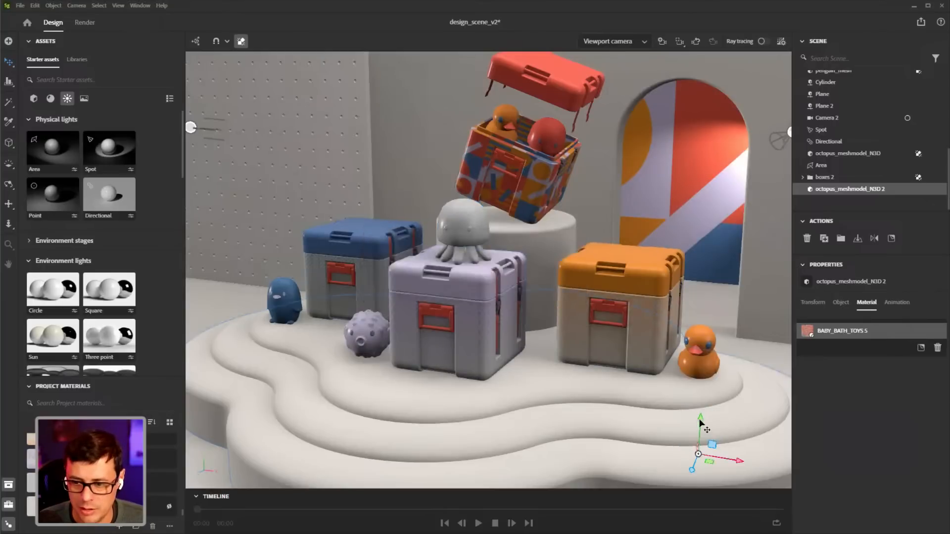
Move the textured octopus against the upper edge of the lilac box and delete the plain grey octopus standing on it
{"action": "left_click_drag", "start_coordinate": [708, 365], "coordinate": [661, 381]}
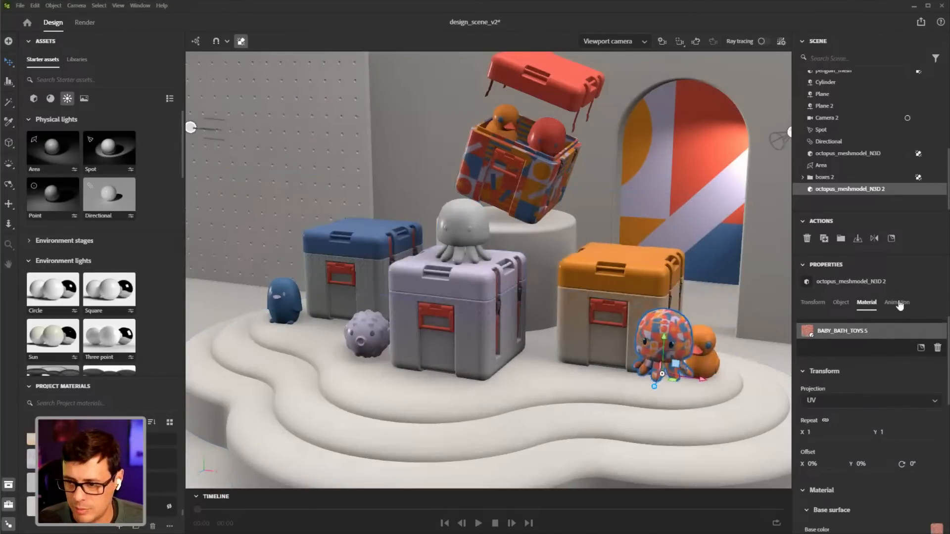
{"action": "left_click", "coordinate": [839, 302]}
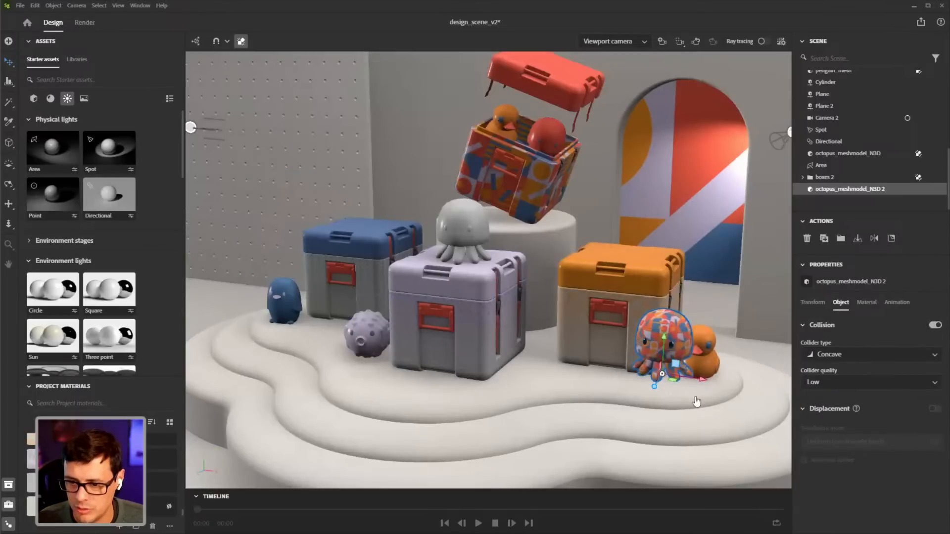
{"action": "left_click_drag", "start_coordinate": [527, 344], "coordinate": [493, 278]}
{"action": "left_click", "coordinate": [467, 236]}
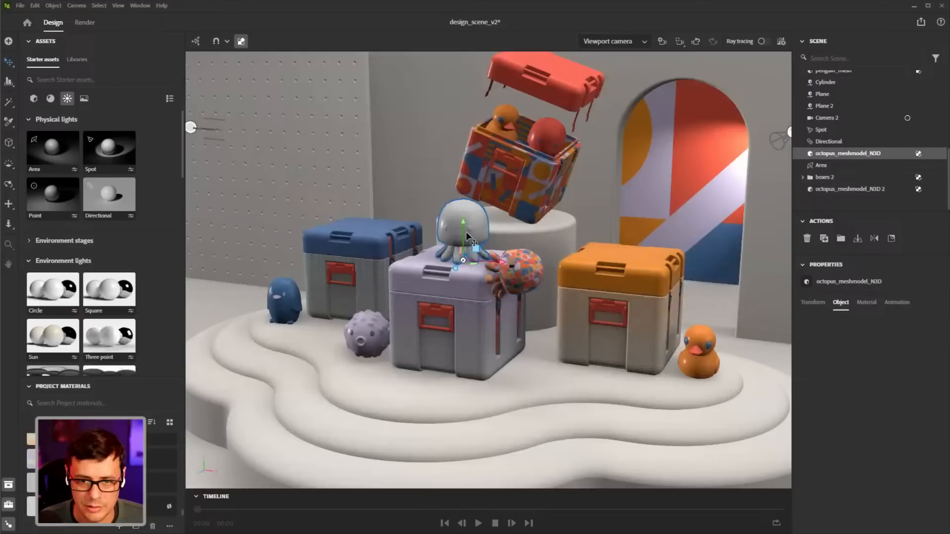
{"action": "key", "text": "Delete"}
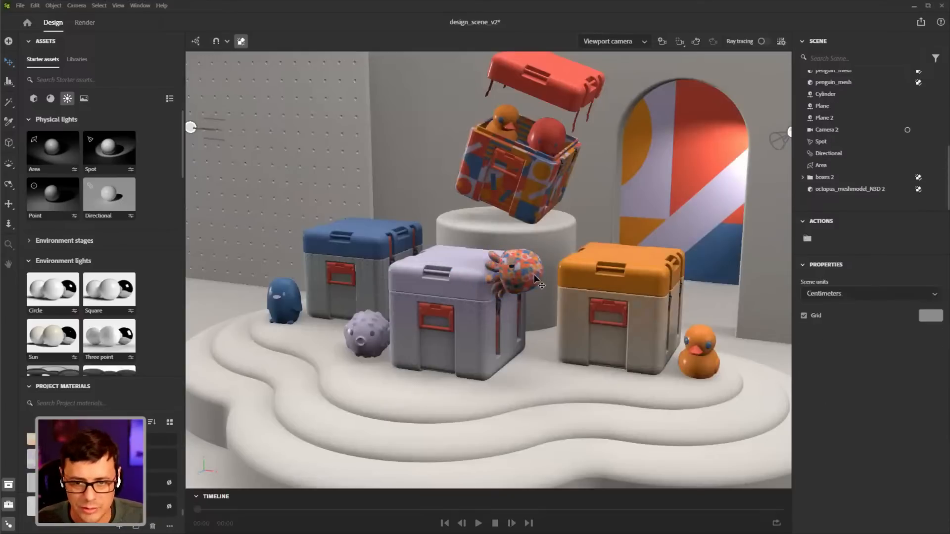
Stand the textured octopus upright on top of the lilac box, and adjust its rotation and scale
{"action": "left_click", "coordinate": [497, 278]}
{"action": "left_click_drag", "start_coordinate": [496, 279], "coordinate": [464, 263]}
{"action": "left_click_drag", "start_coordinate": [465, 226], "coordinate": [465, 209], "text": "shift"}
{"action": "key", "text": "r"}
{"action": "left_click_drag", "start_coordinate": [470, 266], "coordinate": [508, 267]}
{"action": "key", "text": "s"}
{"action": "left_click_drag", "start_coordinate": [466, 224], "coordinate": [465, 233], "text": "shift"}
{"action": "key", "text": "v"}
{"action": "right_click_drag", "start_coordinate": [554, 327], "coordinate": [545, 310], "text": "alt"}
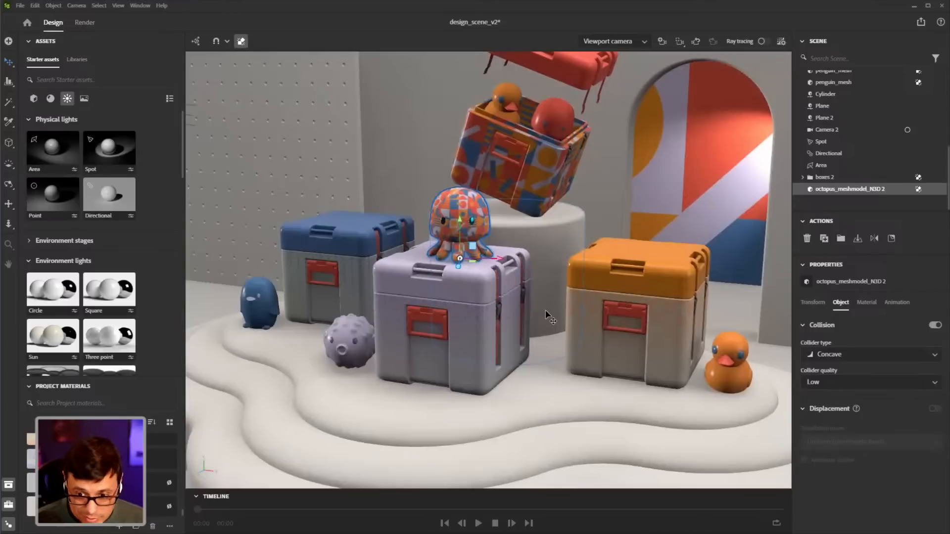
Select the boxes group and view the export options for the selected models
{"action": "left_click", "coordinate": [457, 368]}
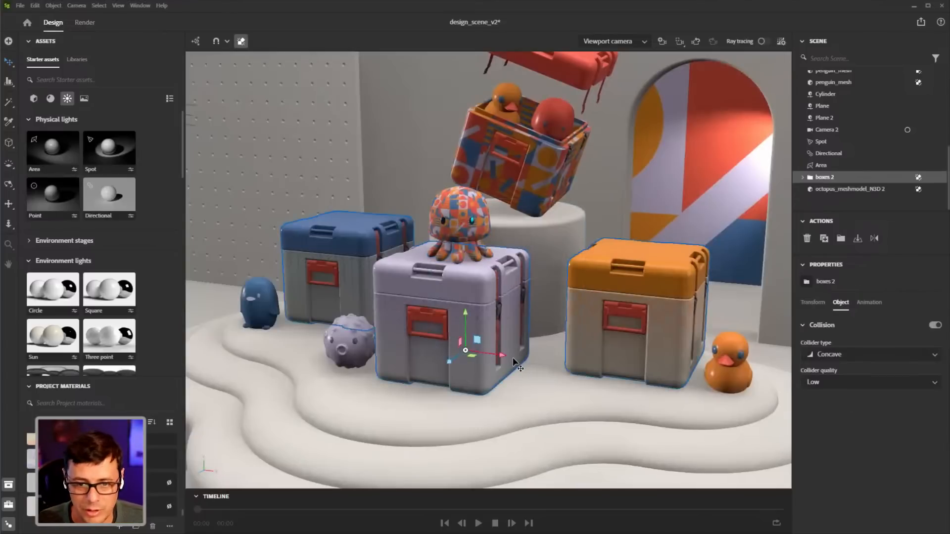
{"action": "right_click_drag", "start_coordinate": [557, 328], "coordinate": [537, 294], "text": "alt"}
{"action": "middle_click_drag", "start_coordinate": [538, 294], "coordinate": [535, 299], "text": "alt"}
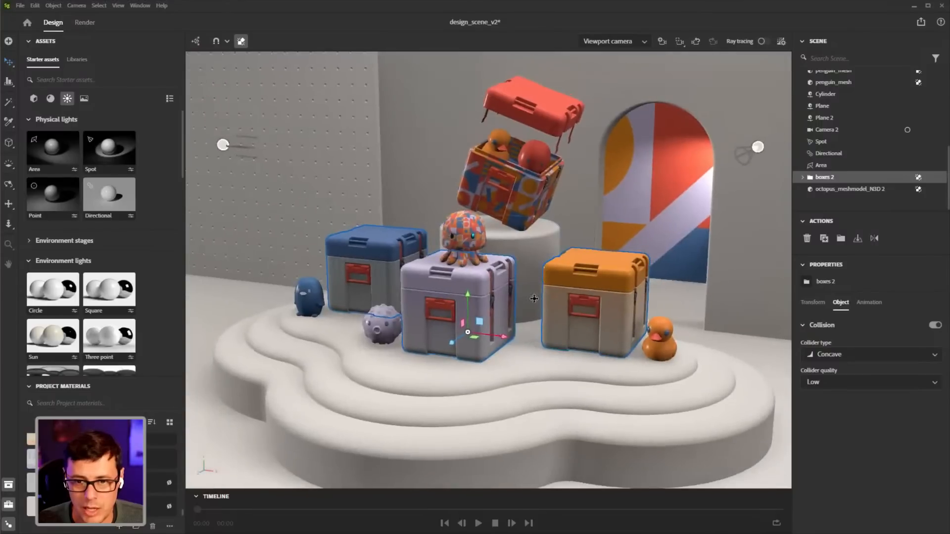
{"action": "left_click_drag", "start_coordinate": [535, 299], "coordinate": [540, 273], "text": "alt"}
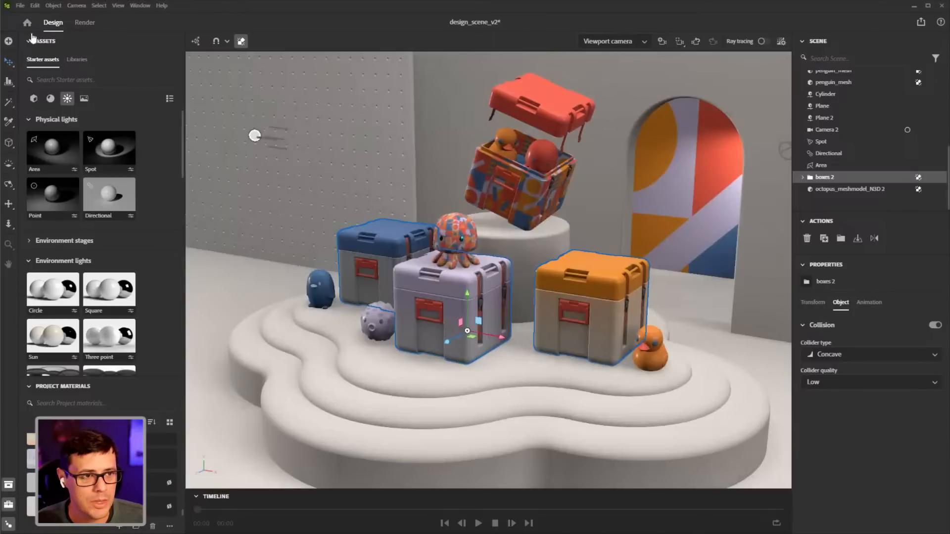
{"action": "left_click", "coordinate": [20, 7]}
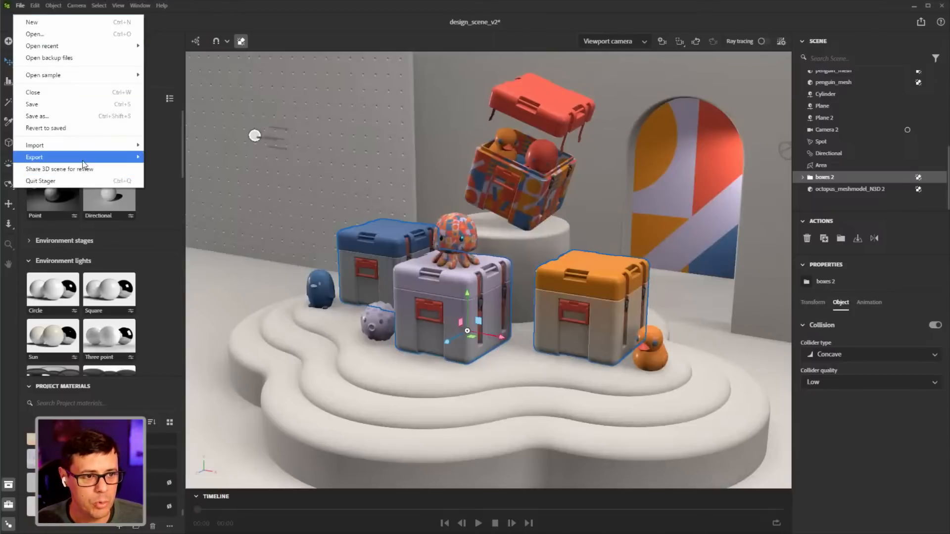
{"action": "mouse_move", "coordinate": [103, 161]}
{"action": "left_click", "coordinate": [198, 157]}
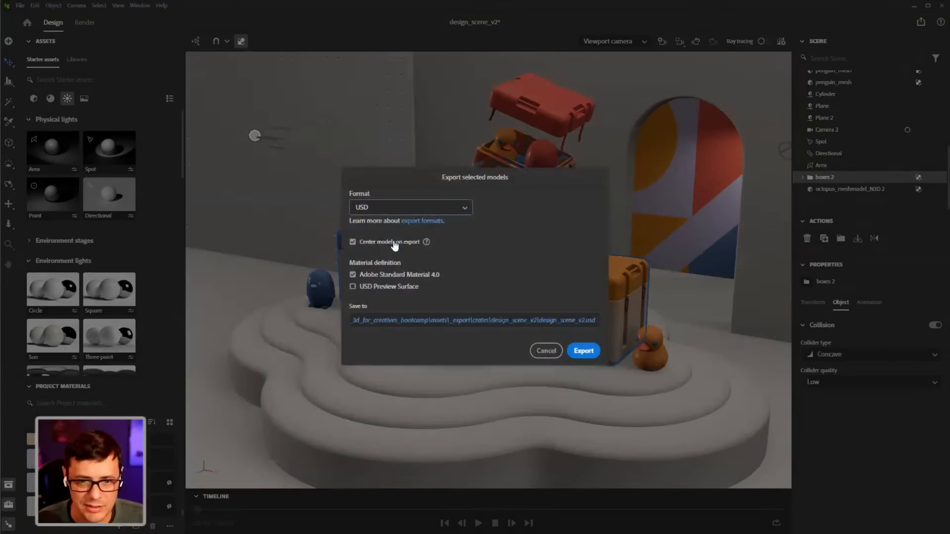
{"action": "left_click", "coordinate": [544, 352]}
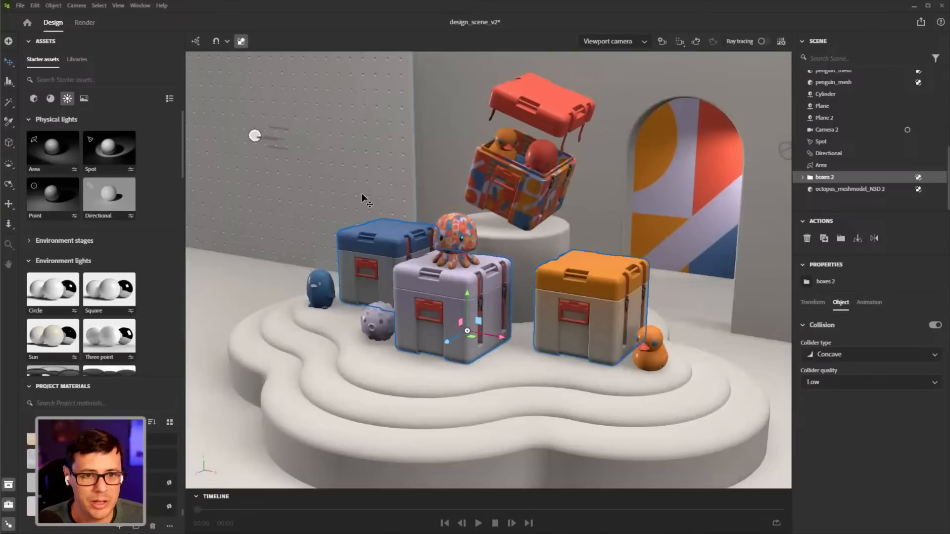
Switch to Substance 3D Painter and open the recent boxes.spp project, discarding the octopus project's changes
{"action": "key", "text": "super+Tab"}
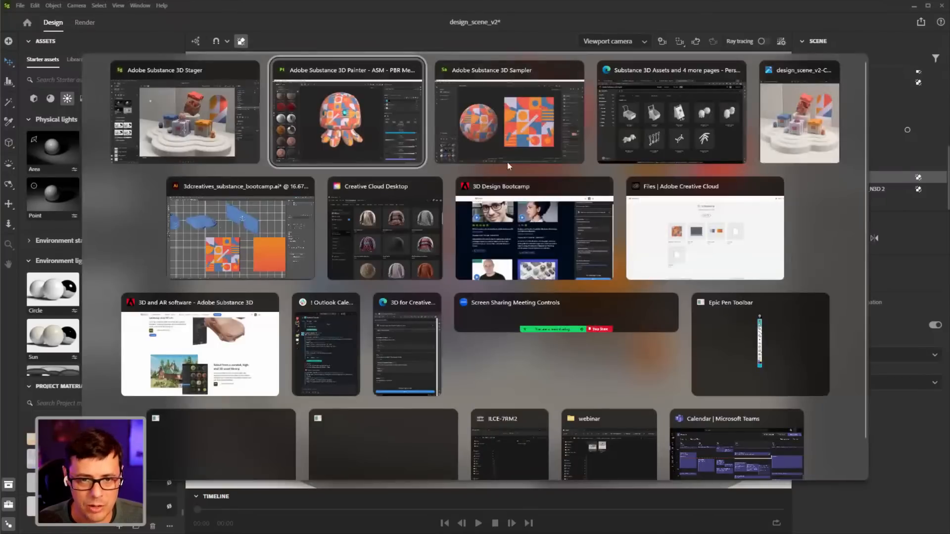
{"action": "left_click", "coordinate": [368, 128]}
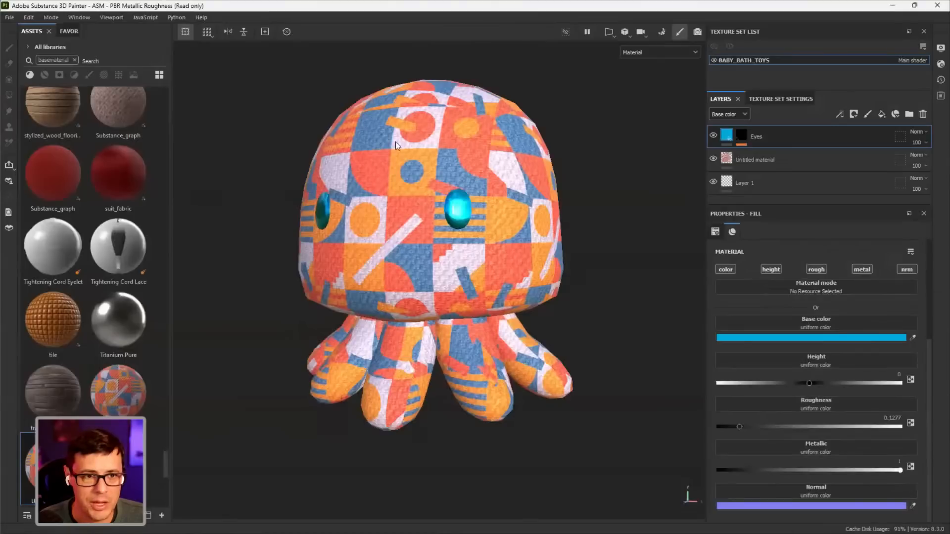
{"action": "left_click", "coordinate": [11, 17]}
{"action": "mouse_move", "coordinate": [29, 50]}
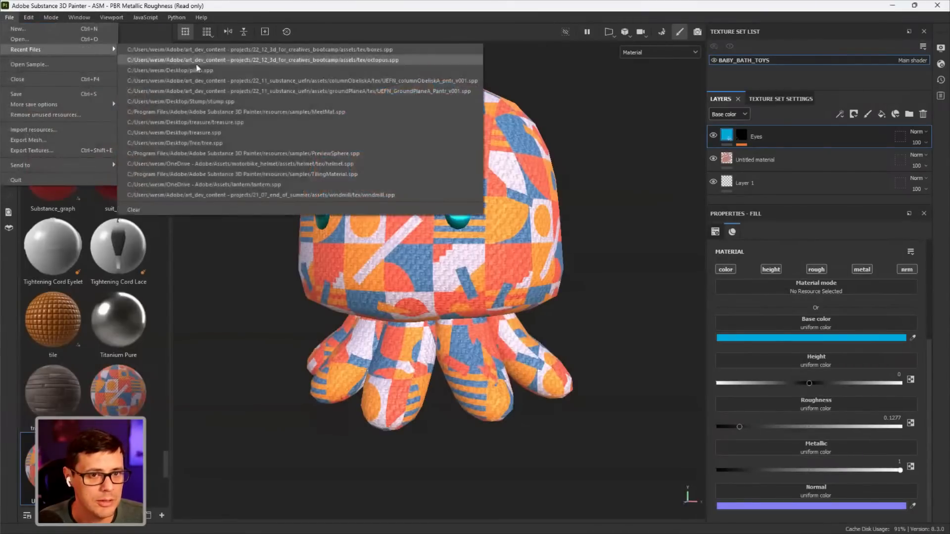
{"action": "left_click", "coordinate": [411, 51]}
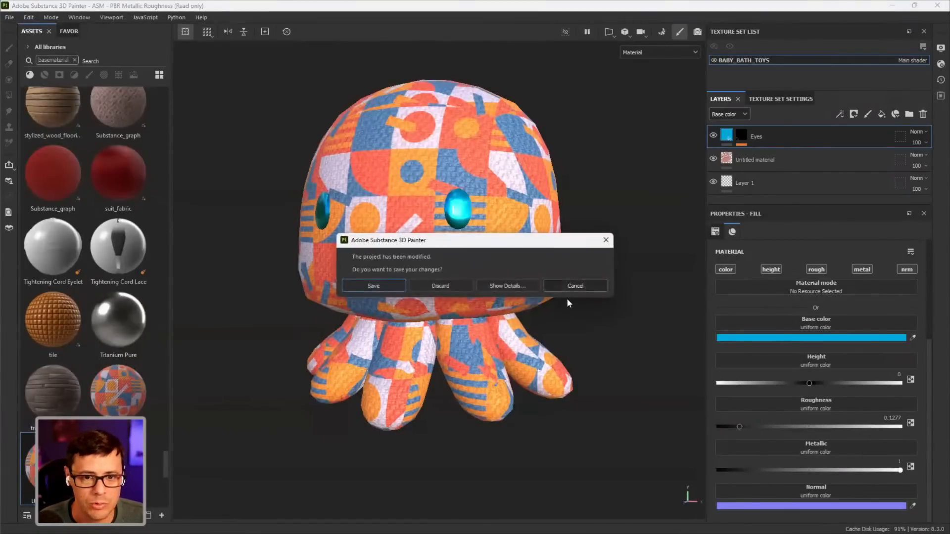
{"action": "left_click", "coordinate": [450, 288]}
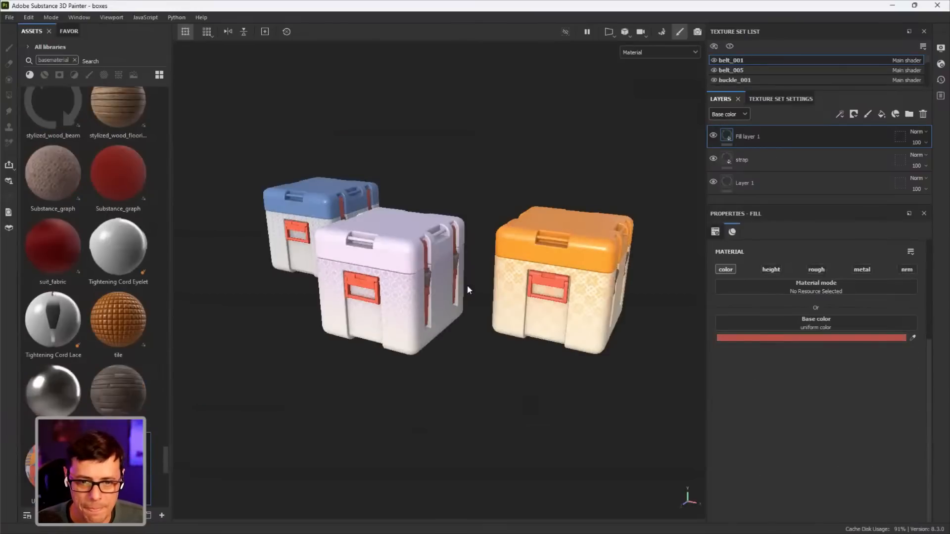
Enlarge the layer list area and examine the patterned fronts, clasps and straps of the three boxes
{"action": "right_click_drag", "start_coordinate": [467, 287], "coordinate": [476, 293], "text": "alt"}
{"action": "left_click_drag", "start_coordinate": [476, 293], "coordinate": [472, 328], "text": "alt"}
{"action": "right_click_drag", "start_coordinate": [472, 328], "coordinate": [492, 357], "text": "alt"}
{"action": "middle_click_drag", "start_coordinate": [493, 356], "coordinate": [502, 344], "text": "alt"}
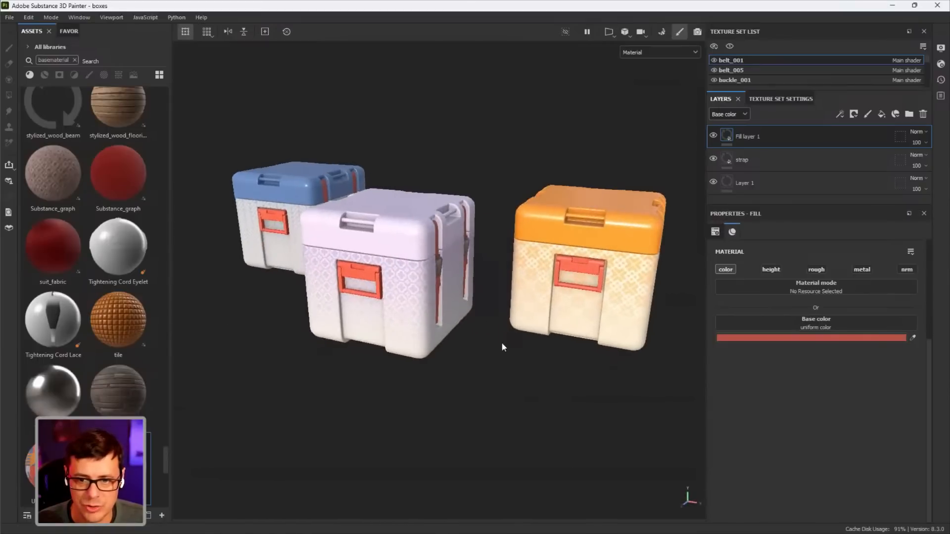
{"action": "left_click_drag", "start_coordinate": [750, 205], "coordinate": [752, 336]}
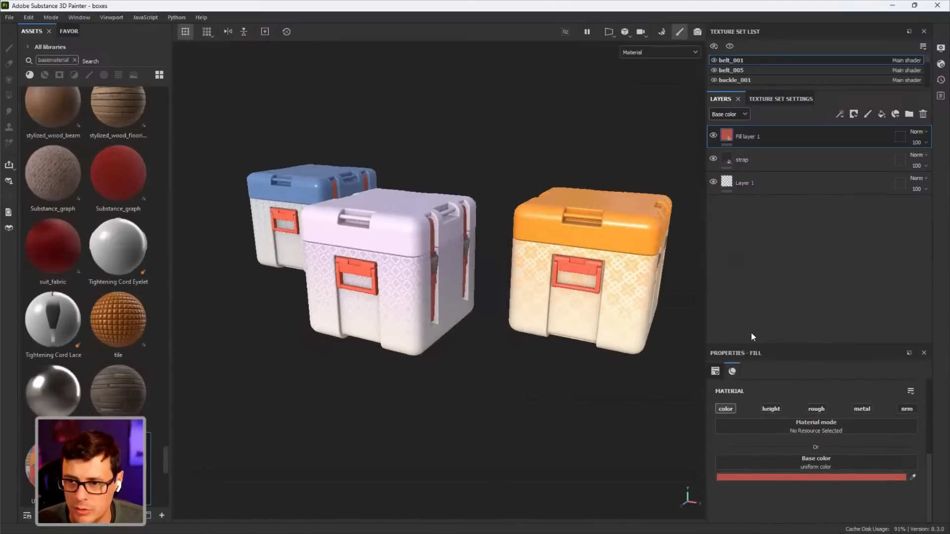
{"action": "right_click_drag", "start_coordinate": [407, 298], "coordinate": [418, 309], "text": "alt"}
{"action": "left_click_drag", "start_coordinate": [417, 309], "coordinate": [439, 314], "text": "alt"}
{"action": "middle_click_drag", "start_coordinate": [421, 306], "coordinate": [418, 281], "text": "alt"}
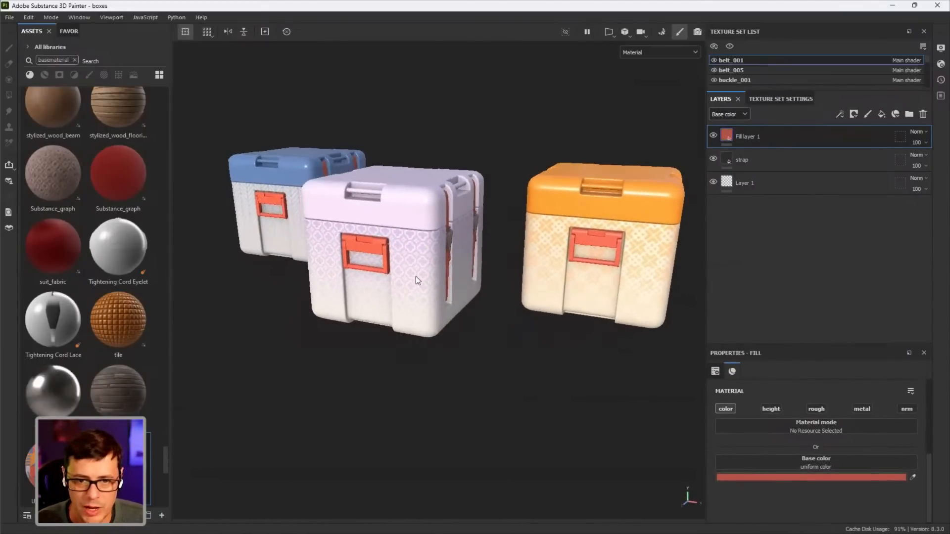
{"action": "mouse_move", "coordinate": [418, 281]}
{"action": "left_mouse_down", "text": "alt"}
{"action": "mouse_move", "coordinate": [384, 320]}
{"action": "mouse_move", "coordinate": [435, 284]}
{"action": "left_mouse_up", "text": "alt"}
{"action": "middle_click_drag", "start_coordinate": [435, 284], "coordinate": [468, 224], "text": "alt"}
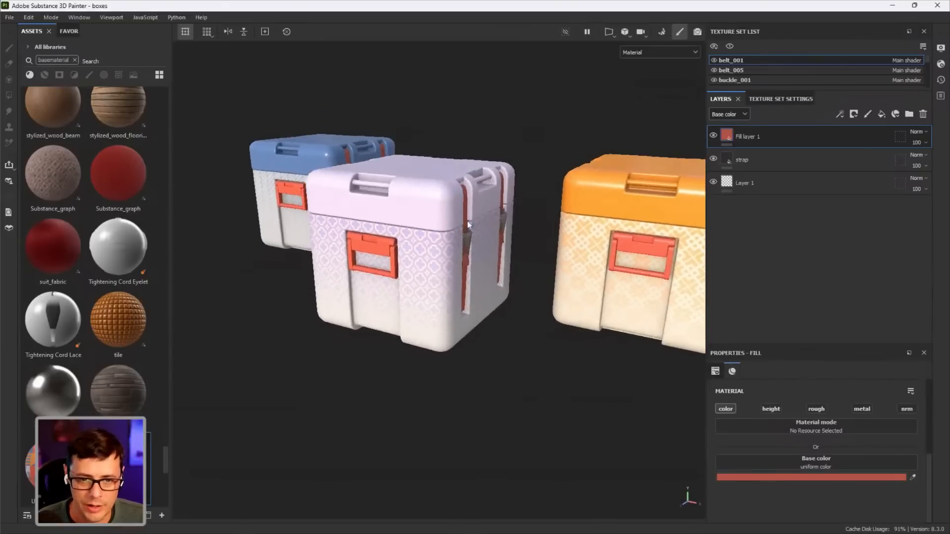
{"action": "left_click_drag", "start_coordinate": [467, 221], "coordinate": [463, 304], "text": "alt"}
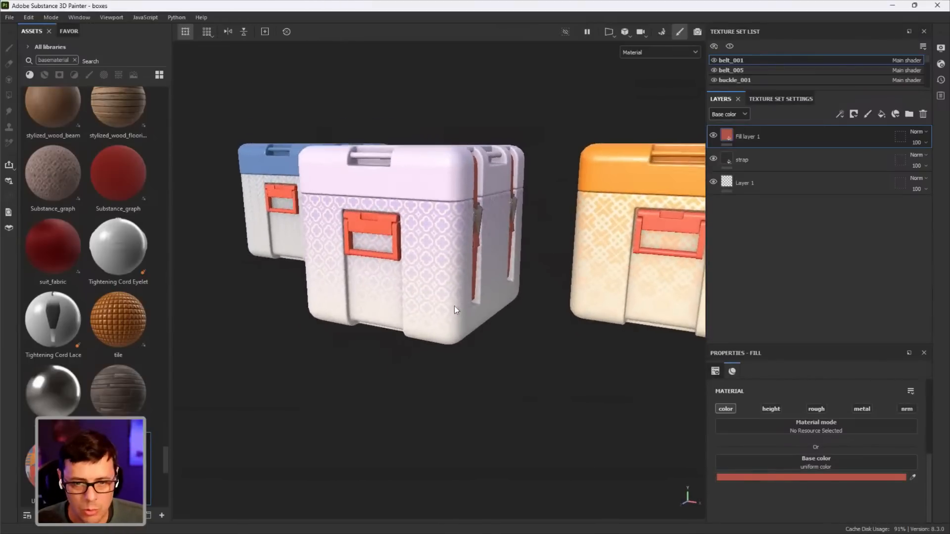
Enlarge the texture set list and toggle the visibility of default_material2 and default_material to identify which boxes they belong to
{"action": "left_click_drag", "start_coordinate": [735, 89], "coordinate": [733, 198]}
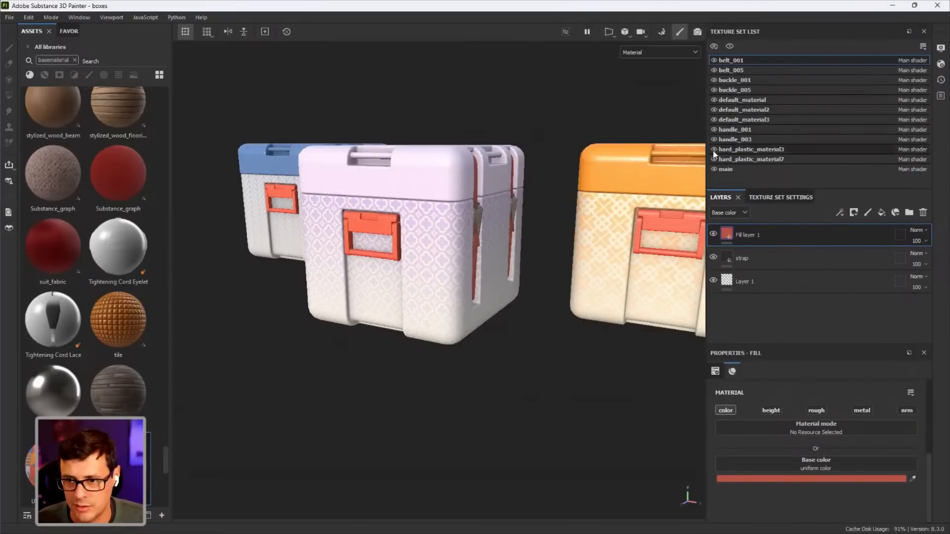
{"action": "left_click_drag", "start_coordinate": [531, 233], "coordinate": [522, 257], "text": "alt"}
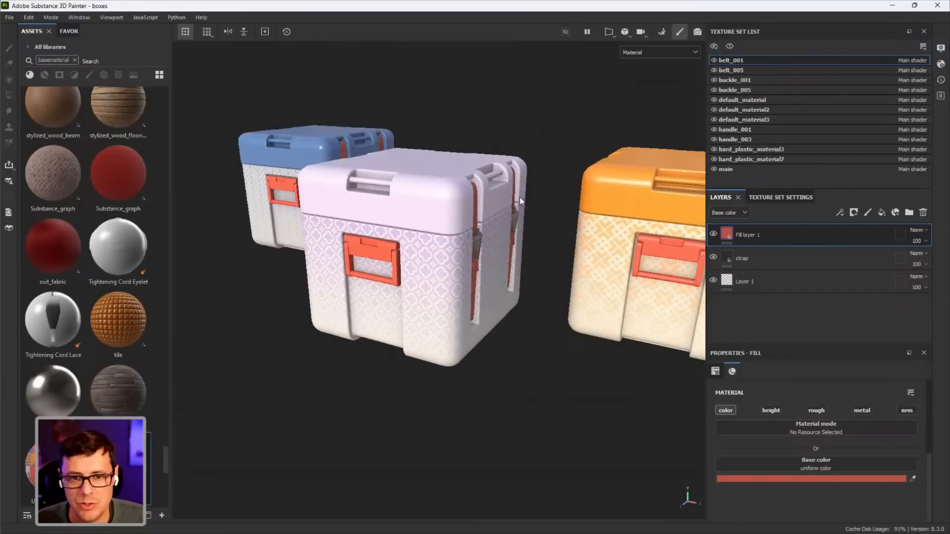
{"action": "left_click_drag", "start_coordinate": [451, 286], "coordinate": [494, 292], "text": "alt"}
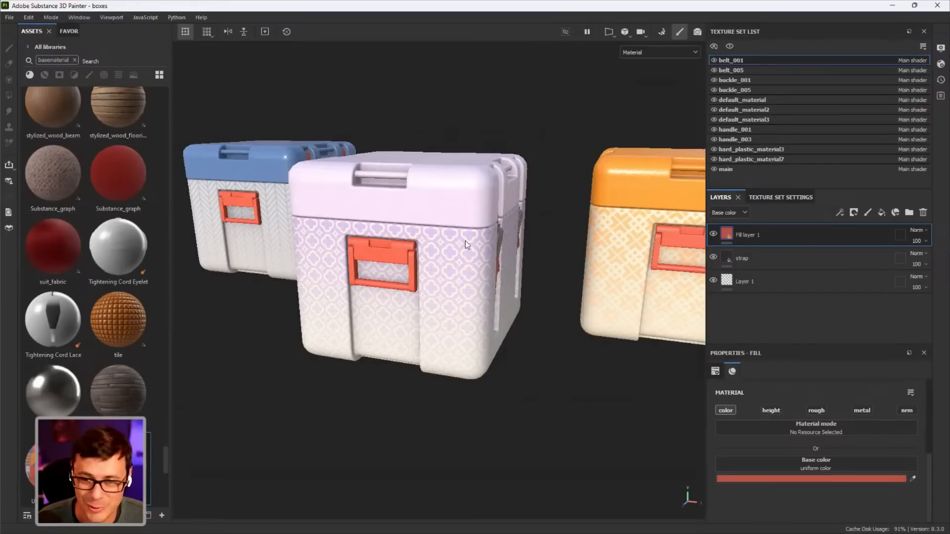
{"action": "left_click_drag", "start_coordinate": [468, 244], "coordinate": [513, 275], "text": "alt"}
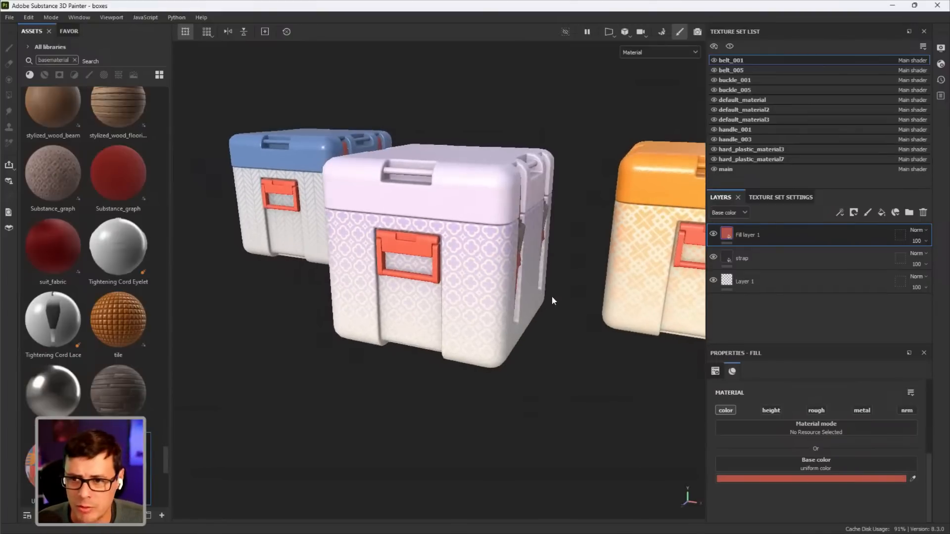
{"action": "left_click_drag", "start_coordinate": [552, 297], "coordinate": [531, 277], "text": "alt"}
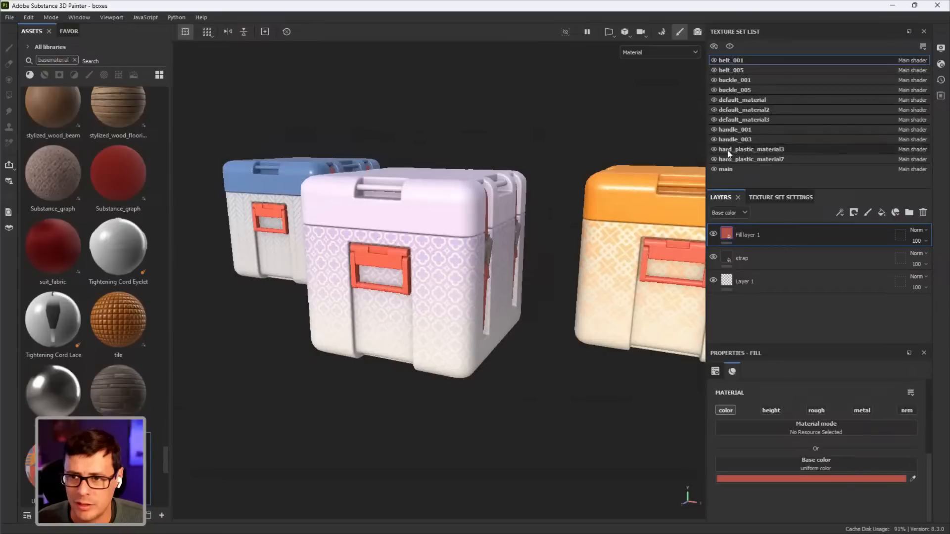
{"action": "left_click", "coordinate": [733, 110]}
{"action": "left_click", "coordinate": [714, 110]}
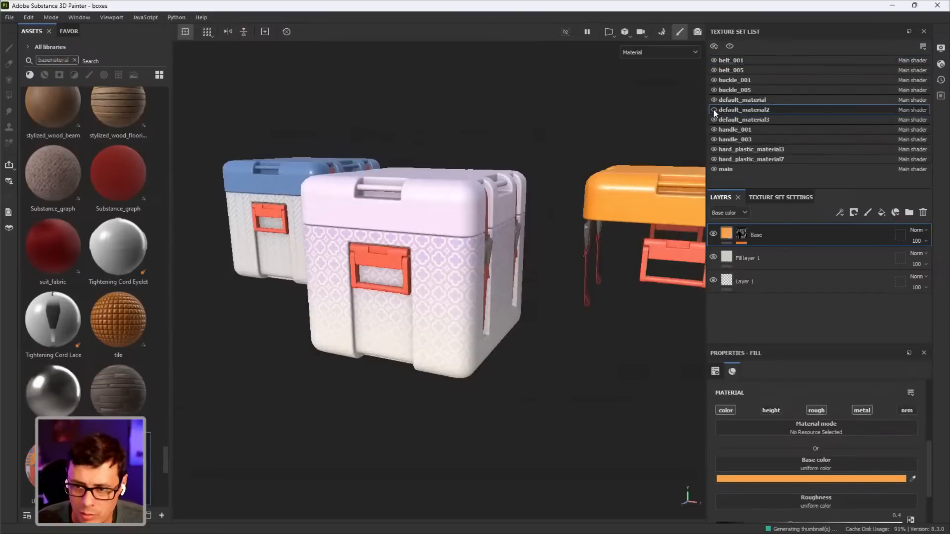
{"action": "left_click", "coordinate": [714, 110]}
{"action": "left_click", "coordinate": [714, 100]}
{"action": "left_click", "coordinate": [714, 100]}
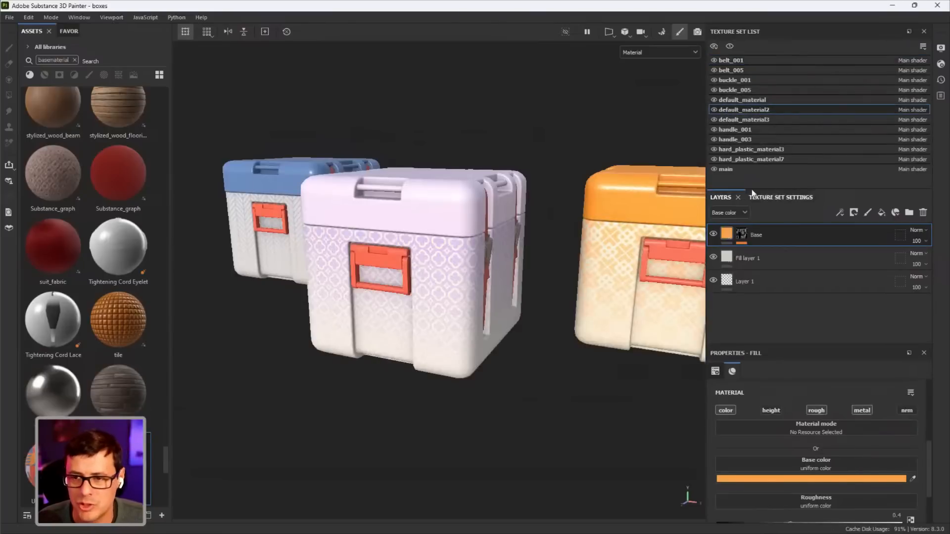
Hide Base and Fill layer 1 in default_material and the Plastic Grainy layer in hard_plastic_material7 on the lilac box
{"action": "left_click_drag", "start_coordinate": [557, 374], "coordinate": [524, 323], "text": "alt"}
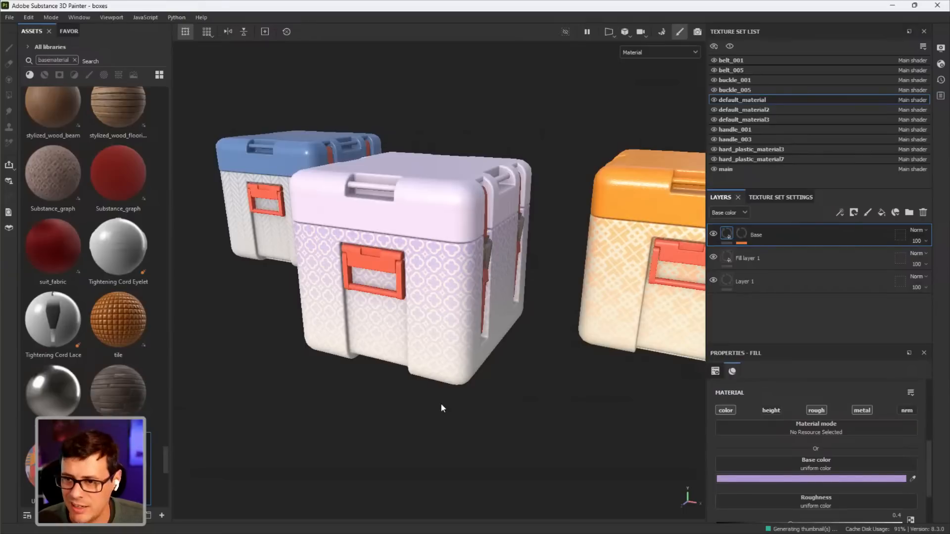
{"action": "left_click", "coordinate": [713, 255]}
{"action": "left_click_drag", "start_coordinate": [540, 327], "coordinate": [548, 344], "text": "alt"}
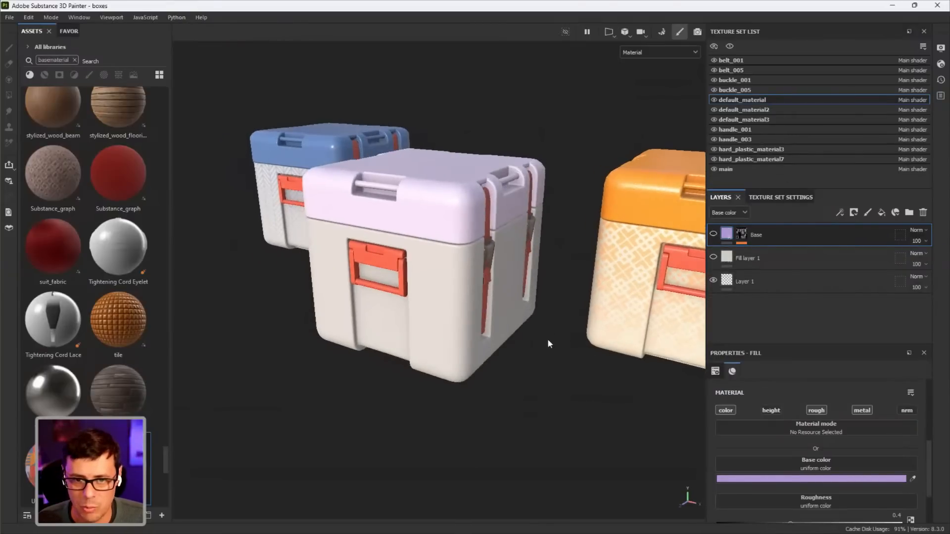
{"action": "right_click", "coordinate": [483, 236], "text": "ctrl+alt"}
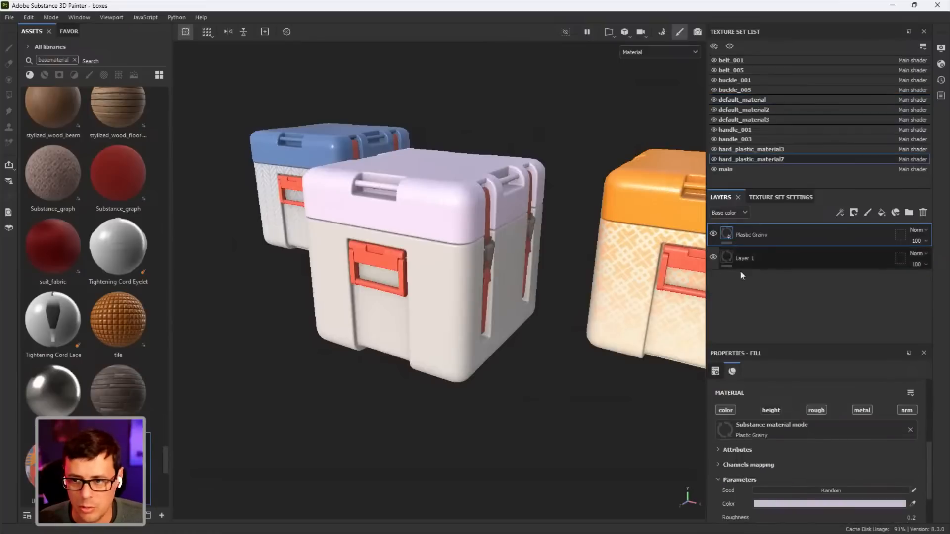
{"action": "left_click", "coordinate": [713, 234]}
Hide the Base layers of handle_001 and handle_003, plus Fill layer 1 and the strap layer of belt_005
{"action": "left_click_drag", "start_coordinate": [471, 295], "coordinate": [505, 317], "text": "alt"}
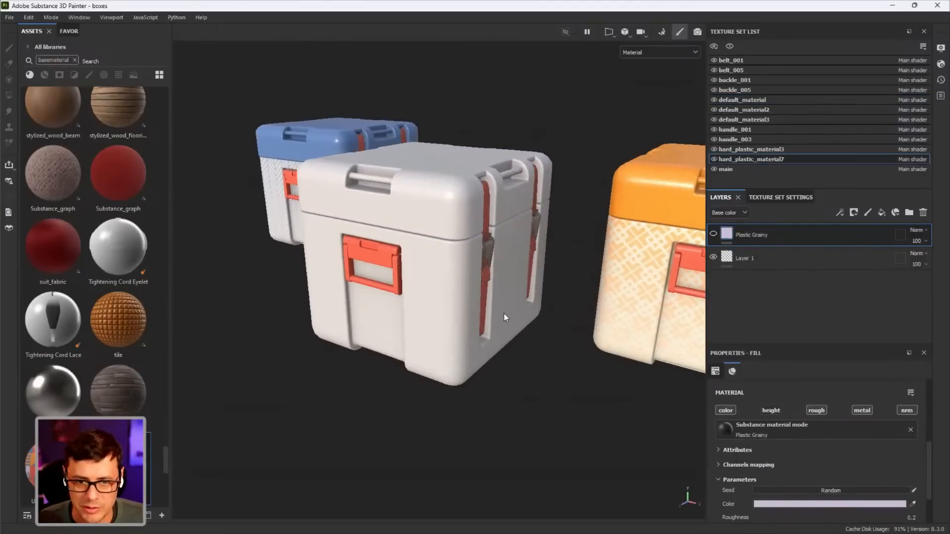
{"action": "right_click", "coordinate": [379, 261], "text": "ctrl+alt"}
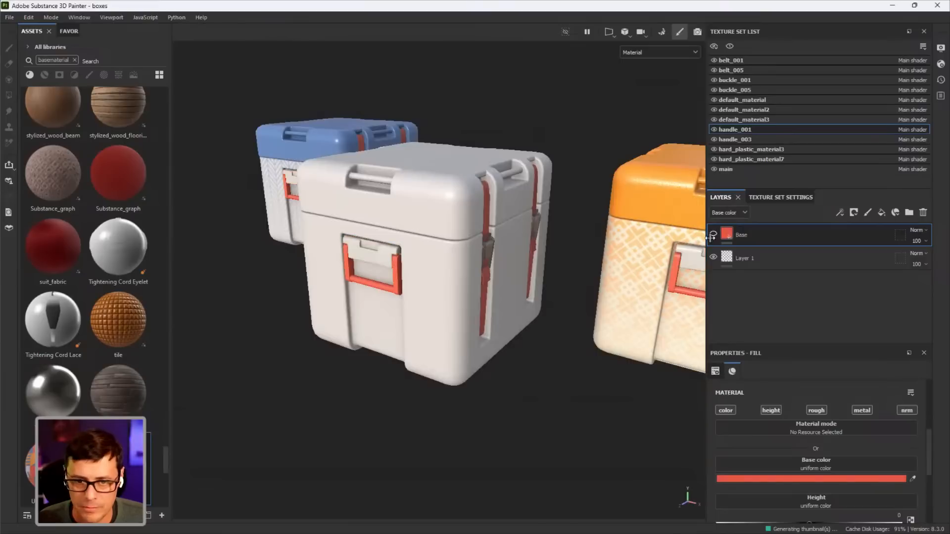
{"action": "right_click", "coordinate": [396, 291], "text": "ctrl+alt"}
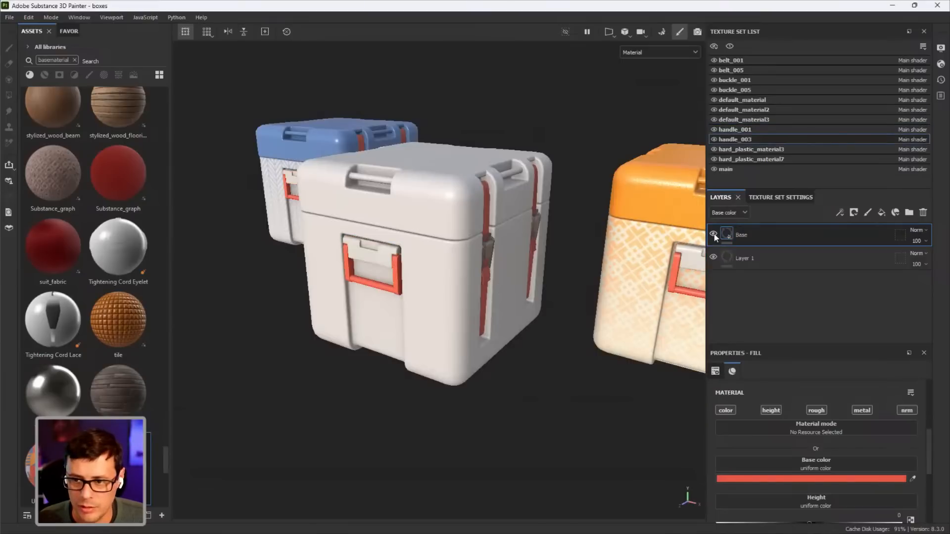
{"action": "left_click_drag", "start_coordinate": [568, 290], "coordinate": [506, 304], "text": "alt"}
{"action": "right_click", "coordinate": [467, 292], "text": "ctrl+alt"}
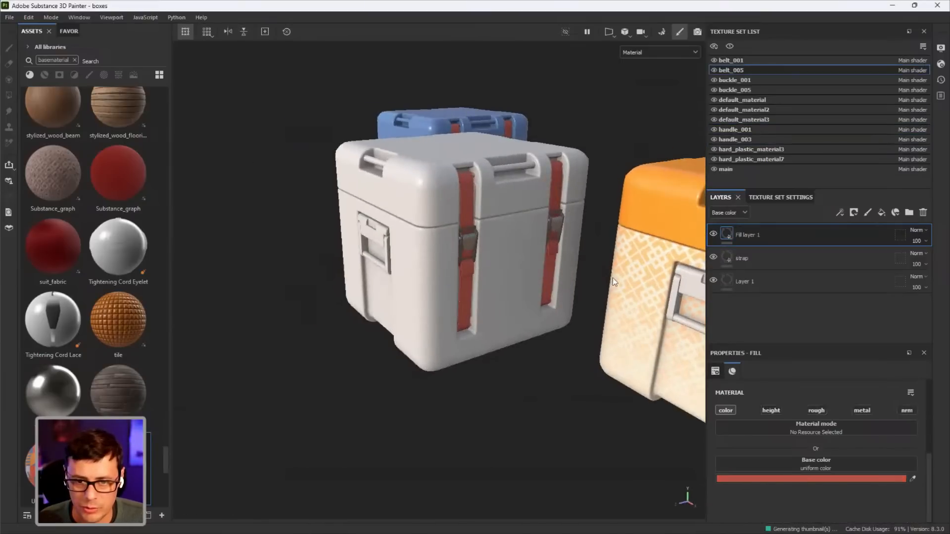
{"action": "left_click", "coordinate": [713, 257]}
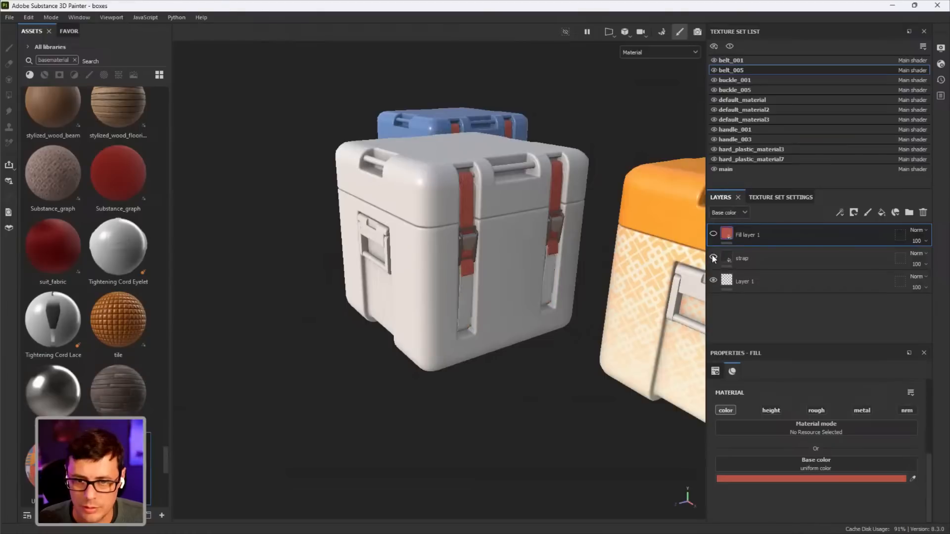
{"action": "left_click_drag", "start_coordinate": [584, 277], "coordinate": [560, 283], "text": "alt"}
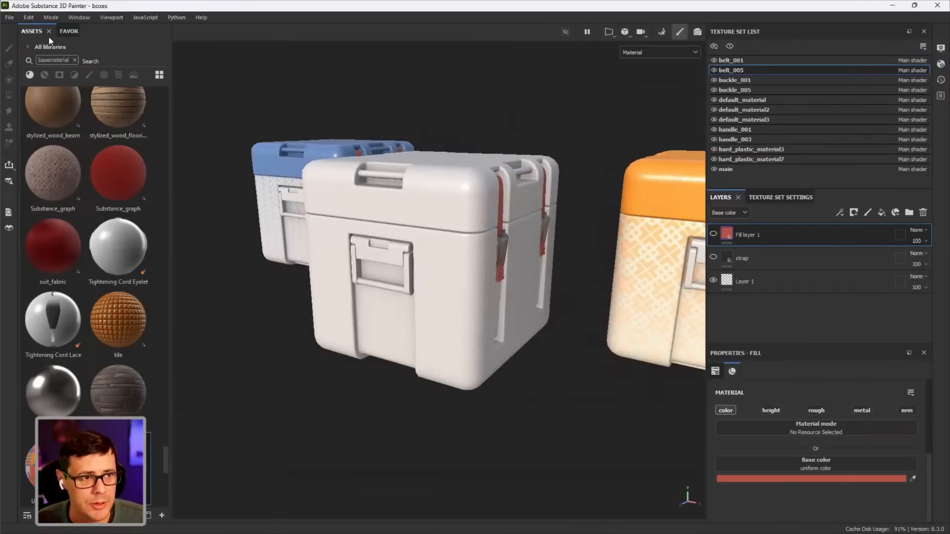
Start a resource import and add colorswatches.png from the project's assets/tex folder
{"action": "left_click", "coordinate": [9, 17]}
{"action": "left_click", "coordinate": [22, 130]}
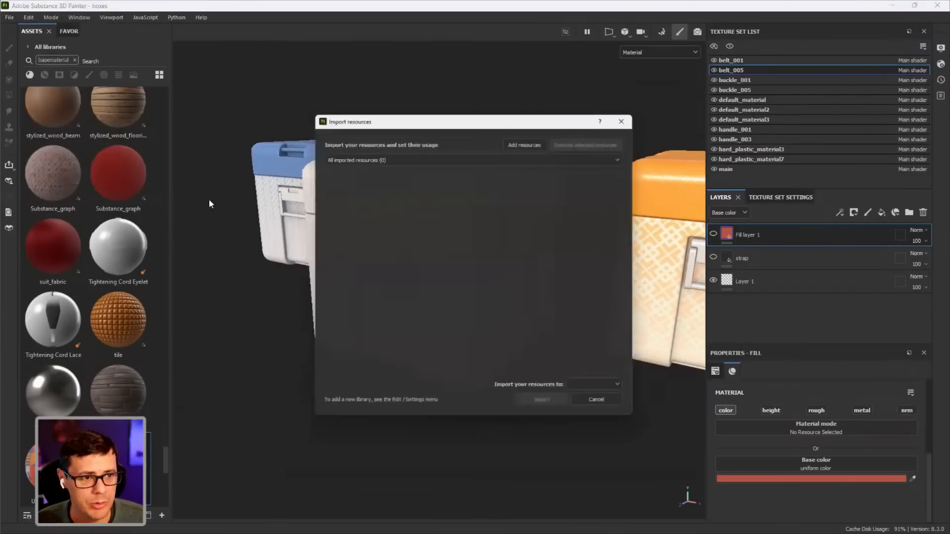
{"action": "left_click", "coordinate": [517, 140]}
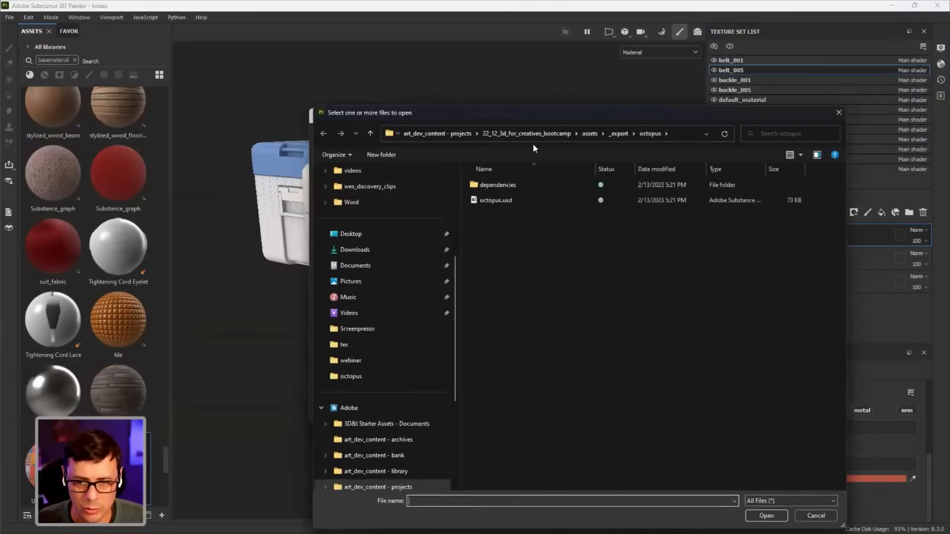
{"action": "left_click", "coordinate": [619, 134]}
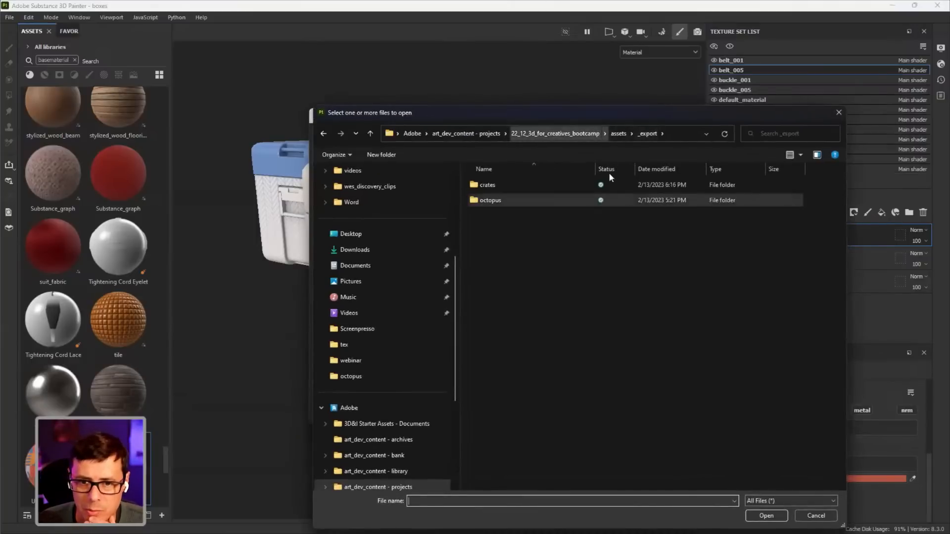
{"action": "left_click", "coordinate": [613, 135]}
{"action": "double_click", "coordinate": [504, 201]}
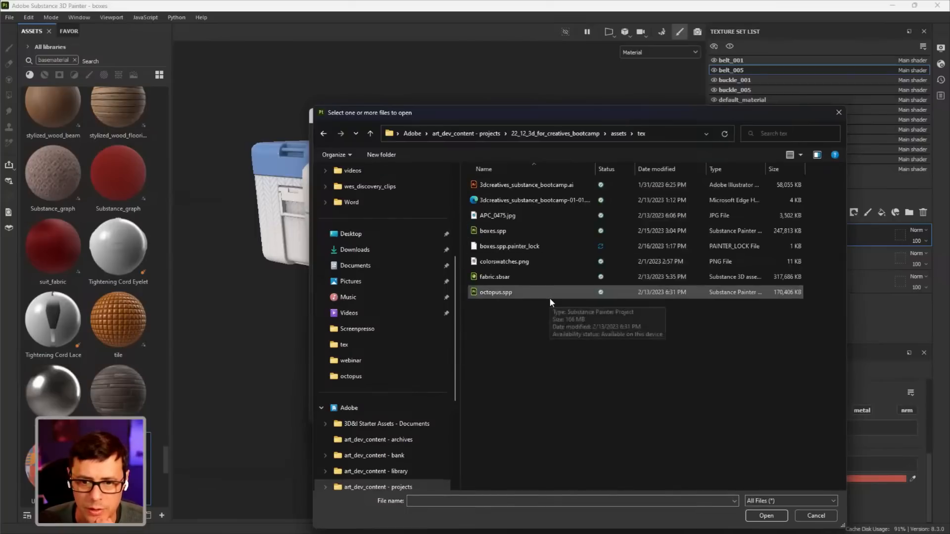
{"action": "left_click", "coordinate": [511, 264]}
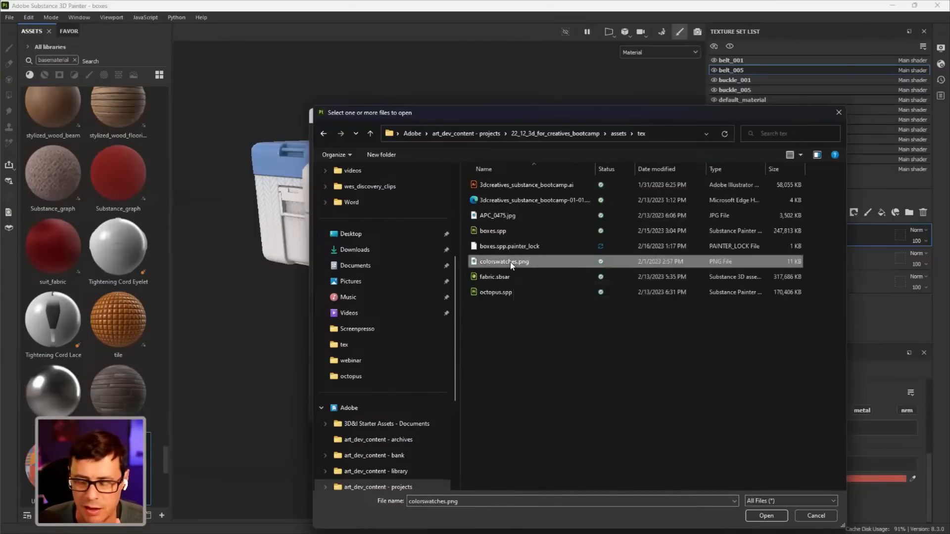
{"action": "left_click", "coordinate": [752, 513]}
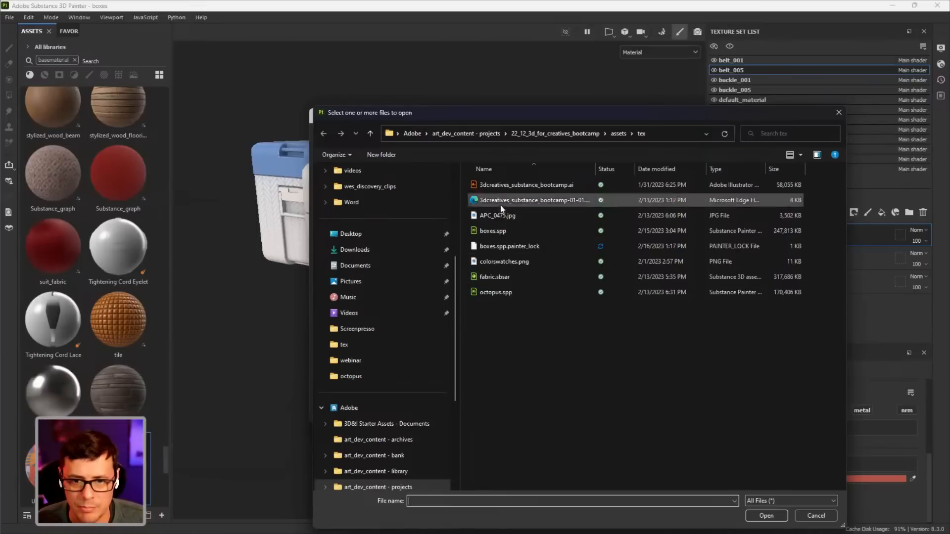
{"action": "left_click", "coordinate": [618, 133]}
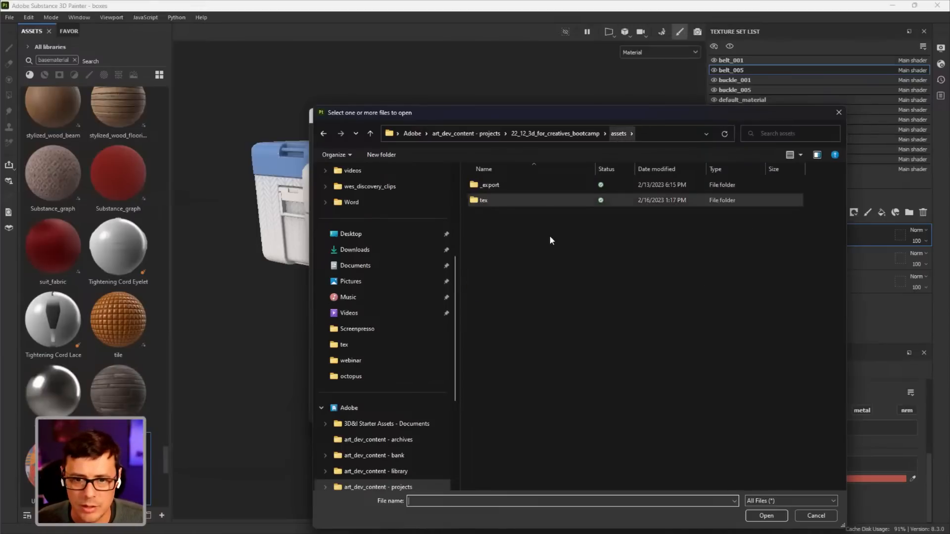
{"action": "double_click", "coordinate": [499, 196]}
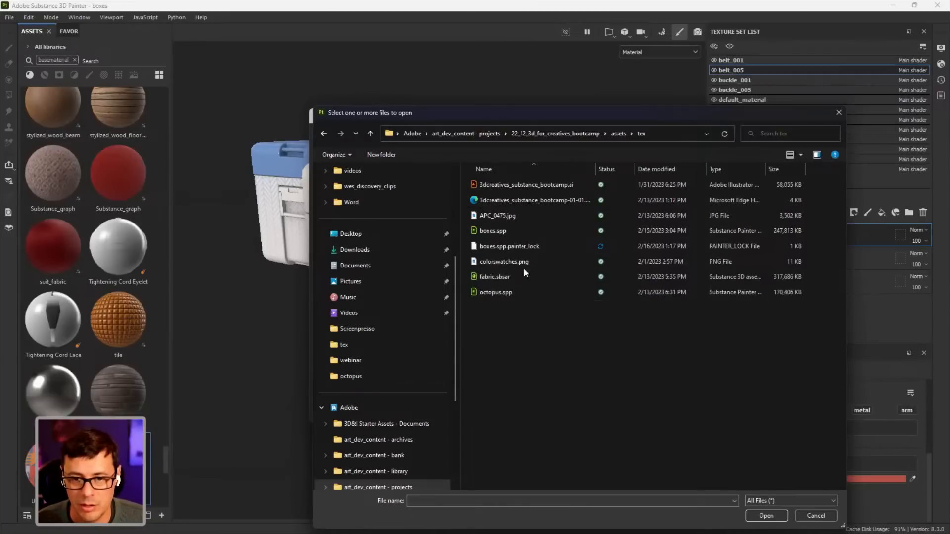
{"action": "left_click", "coordinate": [839, 113]}
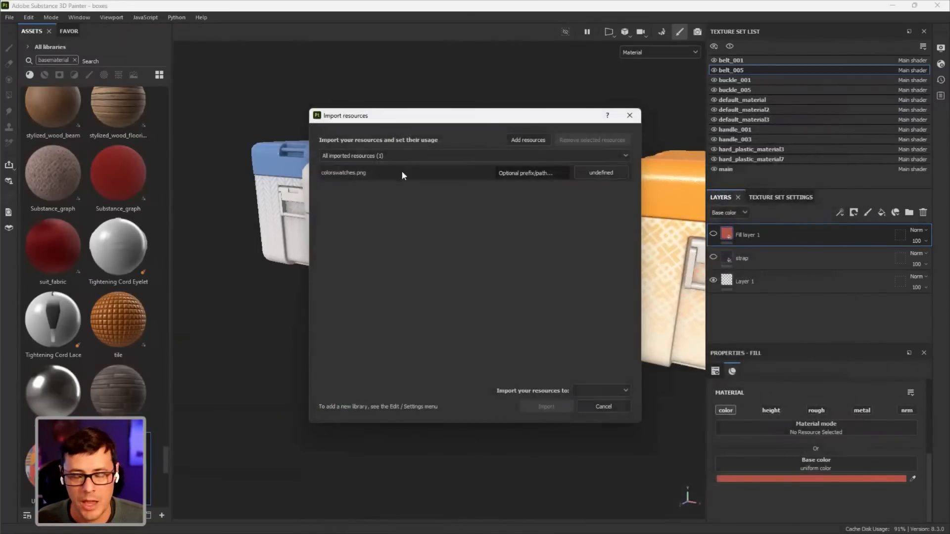
Set the usage of colorswatches.png to texture
{"action": "left_click", "coordinate": [617, 172]}
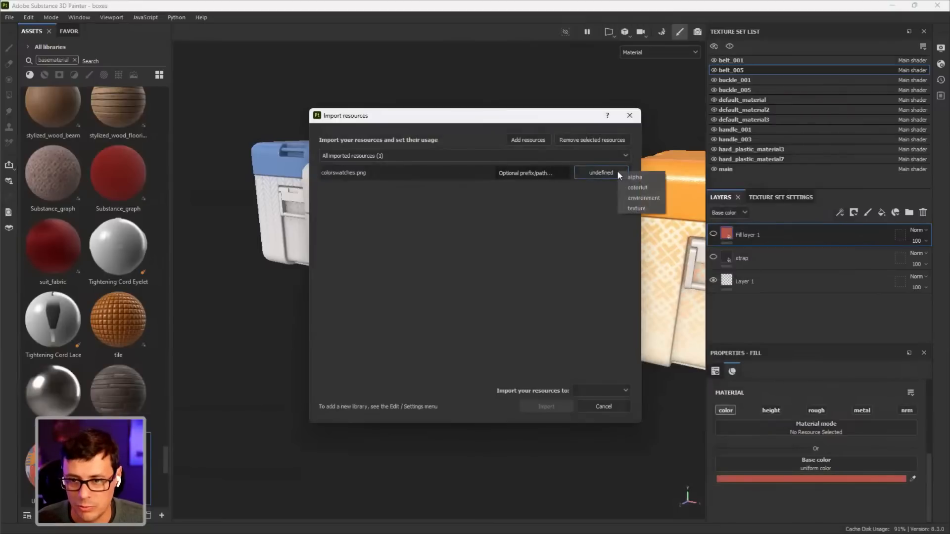
{"action": "left_click", "coordinate": [639, 209]}
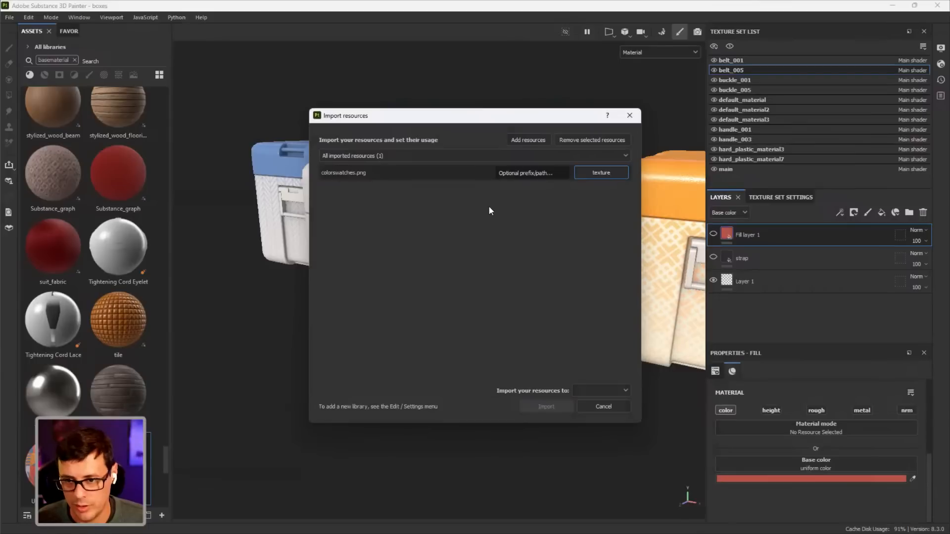
{"action": "left_click", "coordinate": [604, 176]}
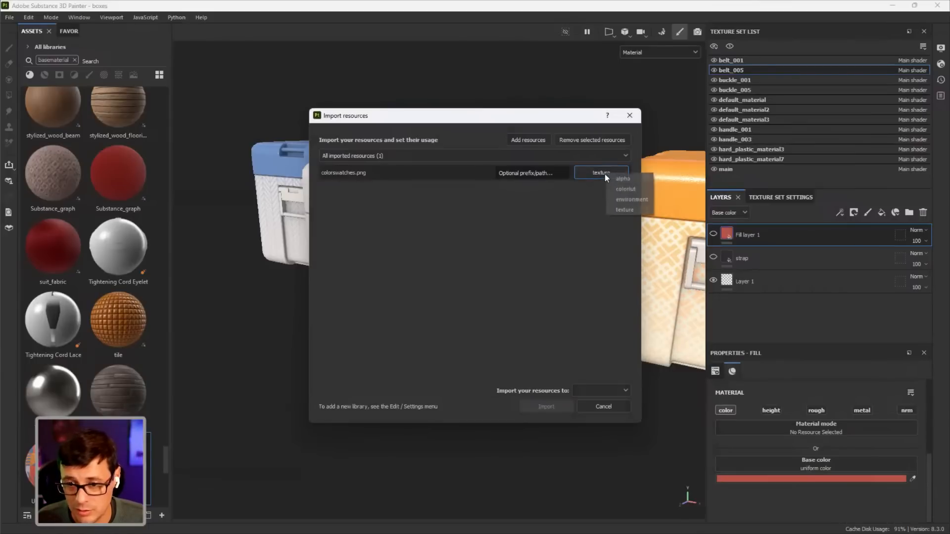
{"action": "left_click", "coordinate": [628, 197]}
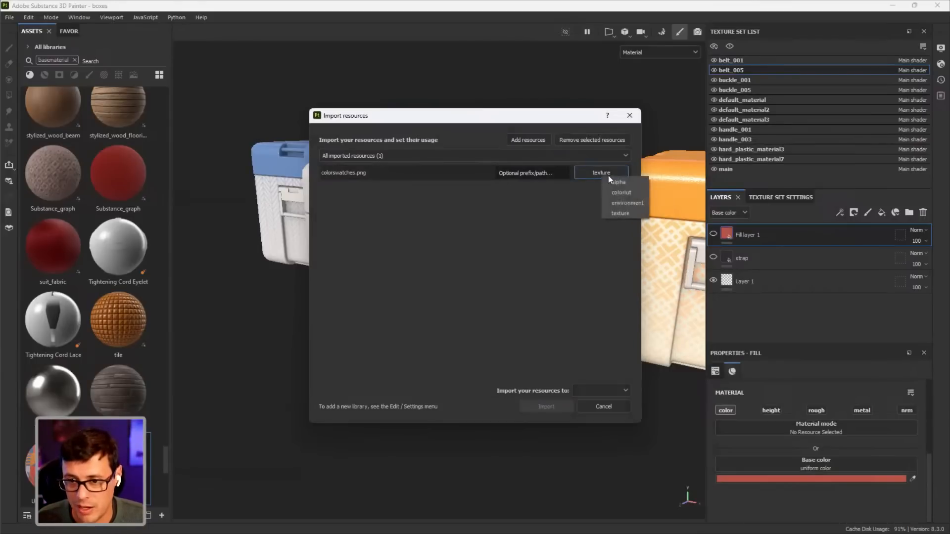
{"action": "left_click", "coordinate": [623, 225]}
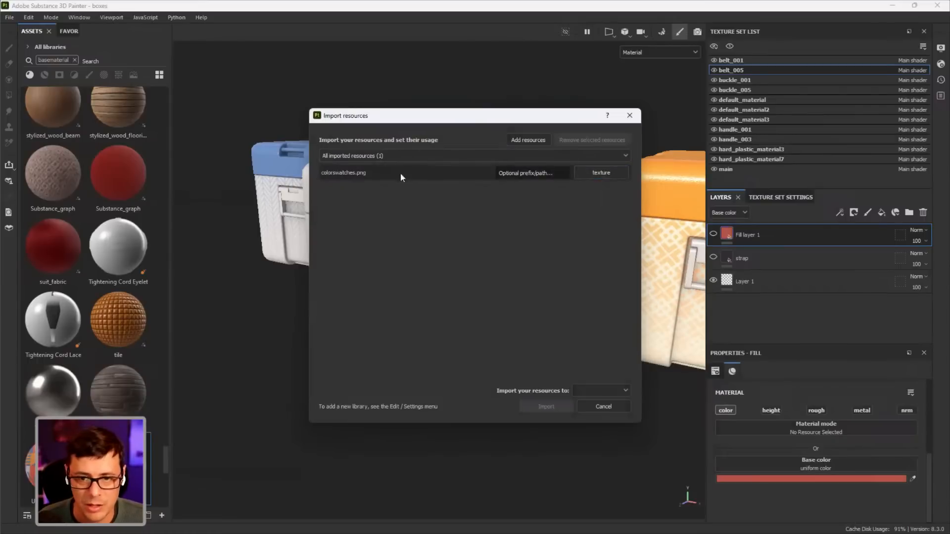
Choose the project 'boxes' as the destination and import the swatch image
{"action": "left_click_drag", "start_coordinate": [506, 115], "coordinate": [503, 86]}
{"action": "left_click", "coordinate": [582, 361]}
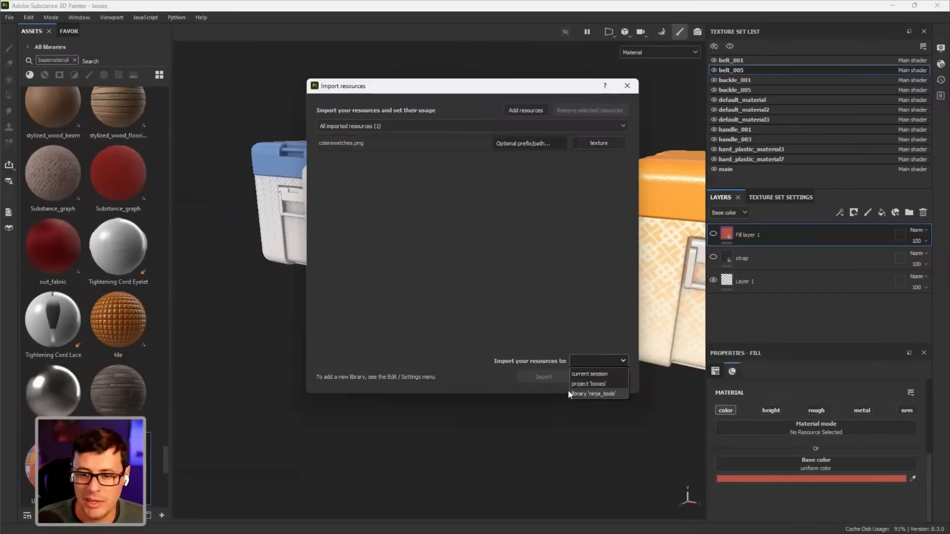
{"action": "left_click", "coordinate": [588, 384]}
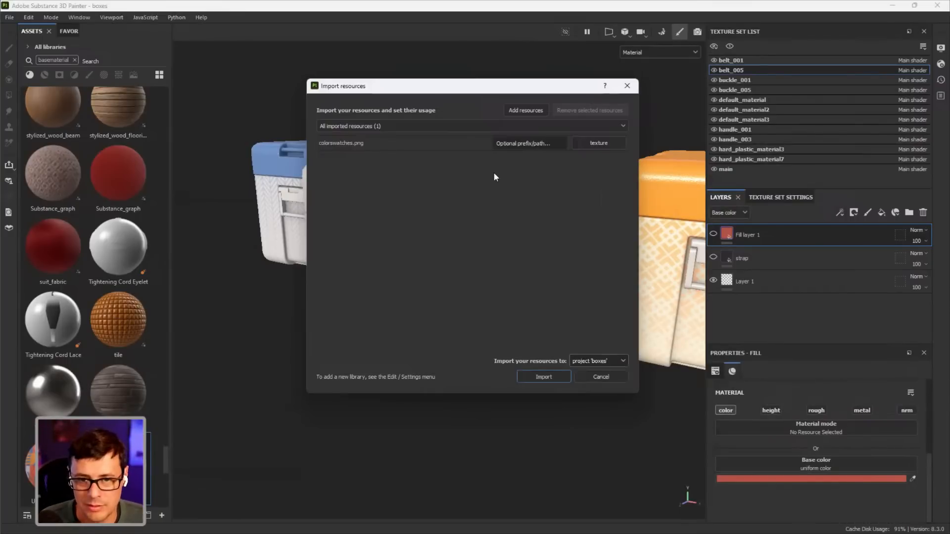
{"action": "left_click", "coordinate": [556, 375]}
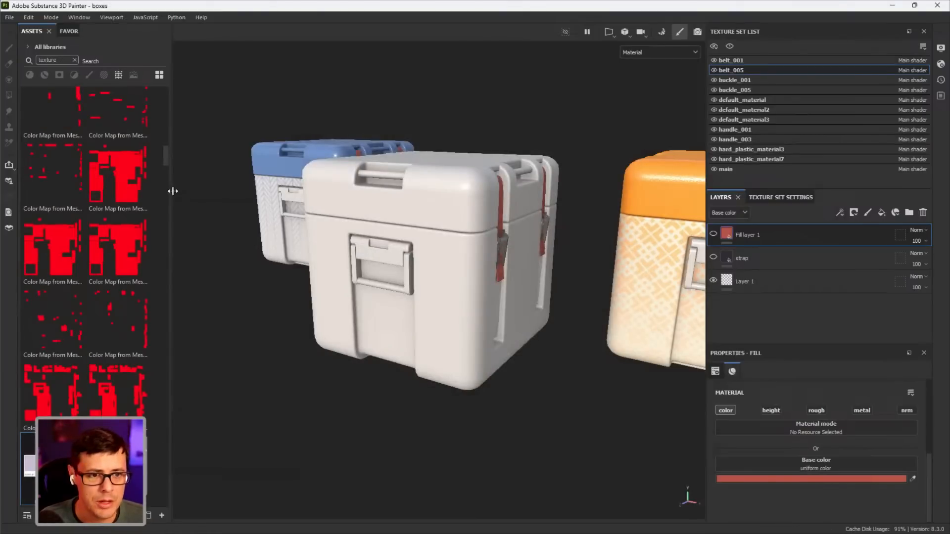
Widen the asset library, locate the colorswatches texture and add it to the favorites
{"action": "left_click_drag", "start_coordinate": [172, 191], "coordinate": [230, 191]}
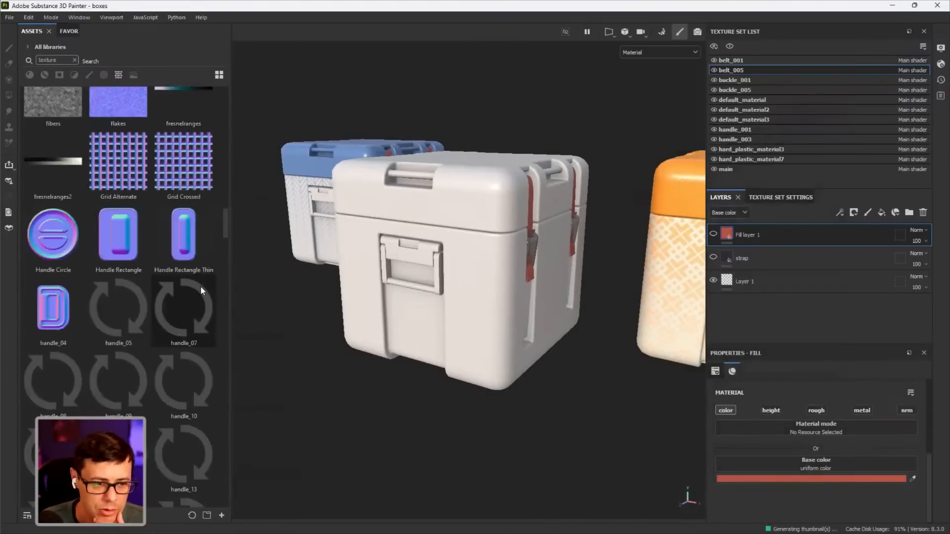
{"action": "scroll", "coordinate": [200, 290], "scroll_direction": "down", "scroll_amount": 7}
{"action": "scroll", "coordinate": [201, 290], "scroll_direction": "up", "scroll_amount": 20}
{"action": "scroll", "coordinate": [200, 289], "scroll_direction": "down", "scroll_amount": 10}
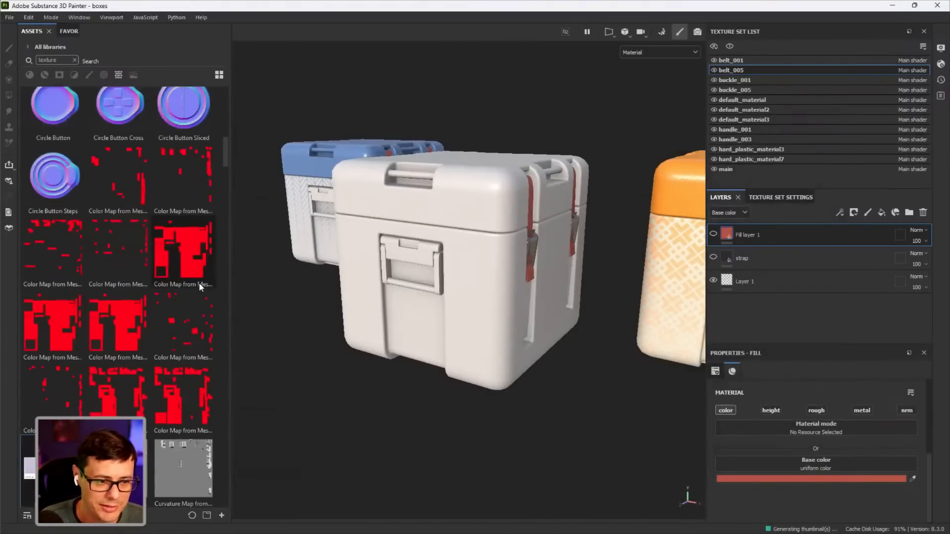
{"action": "scroll", "coordinate": [199, 283], "scroll_direction": "down", "scroll_amount": 4}
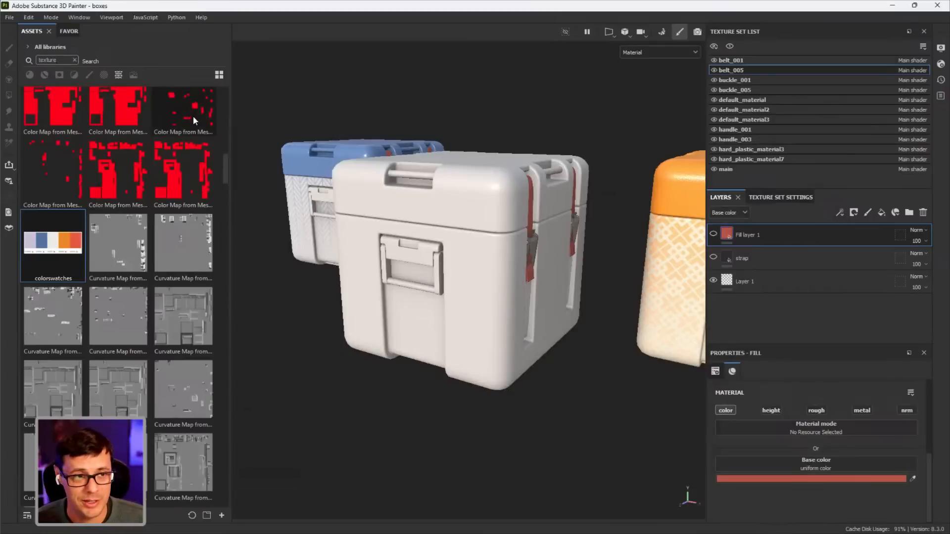
{"action": "mouse_move", "coordinate": [193, 116]}
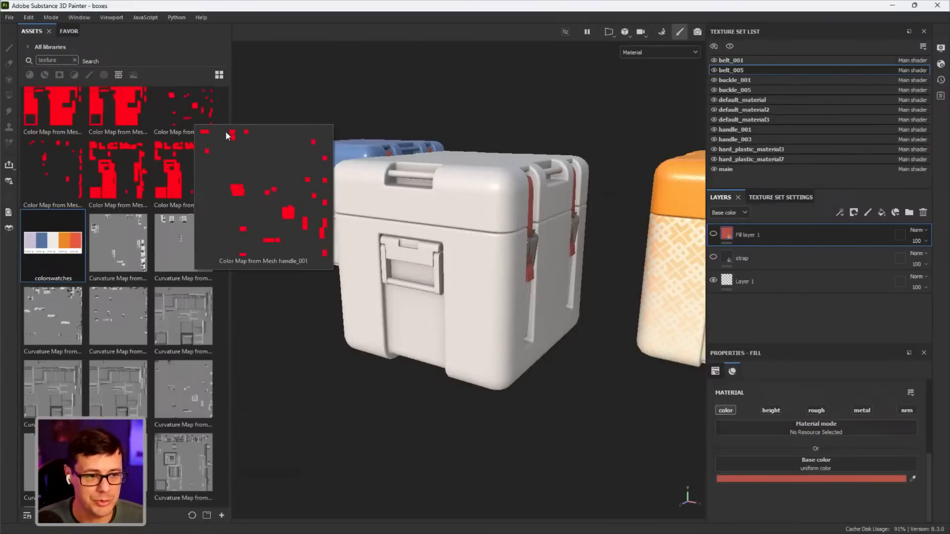
{"action": "right_click", "coordinate": [53, 249]}
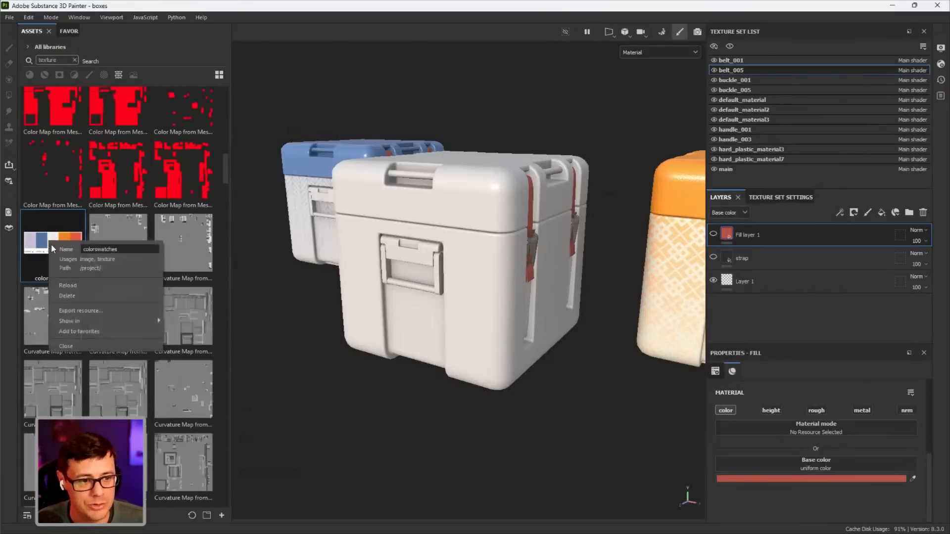
{"action": "left_click", "coordinate": [90, 332]}
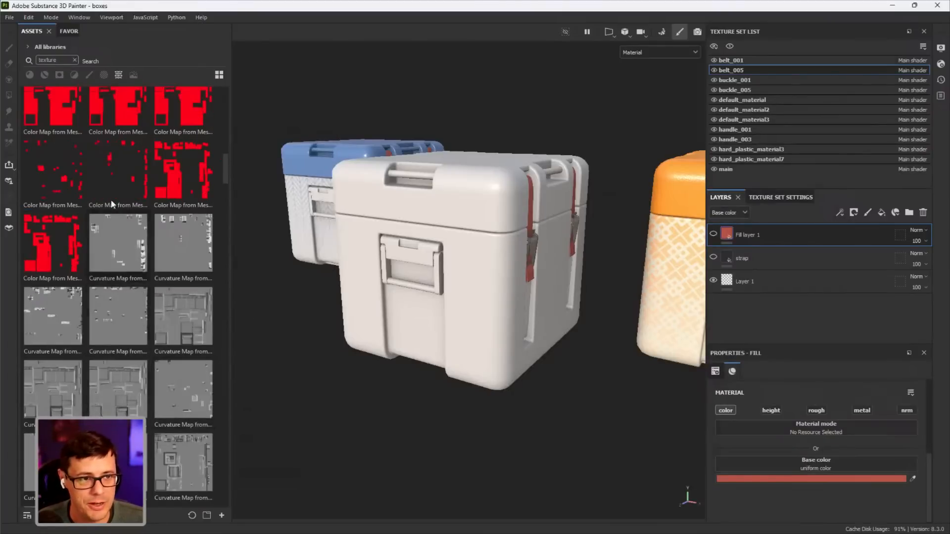
Replace the texture filter by searching the asset library for "favor"
{"action": "left_click", "coordinate": [75, 60]}
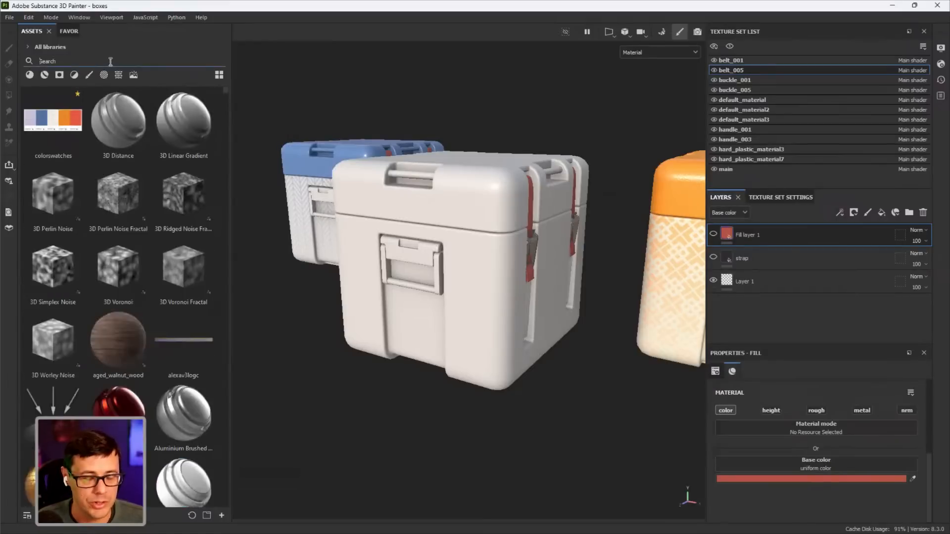
{"action": "left_click", "coordinate": [110, 61]}
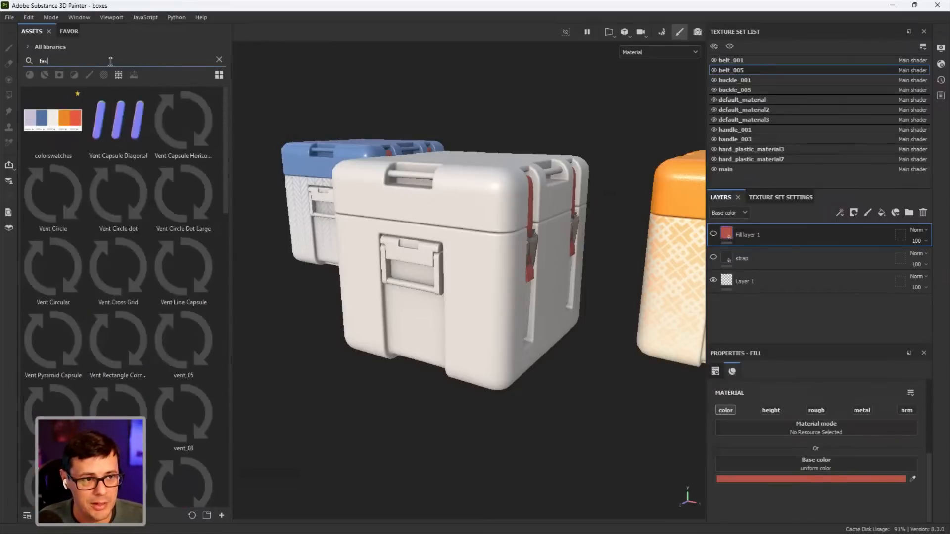
{"action": "type", "text": "favor"}
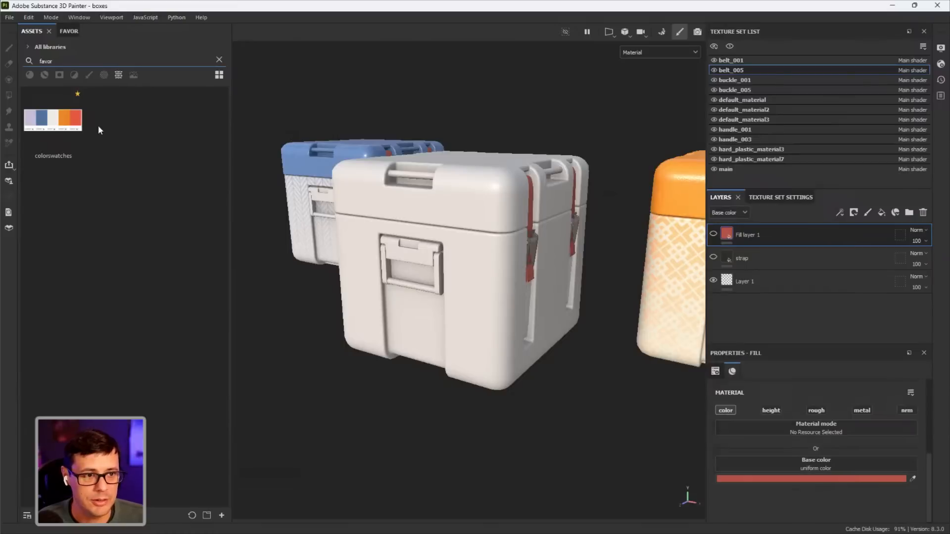
{"action": "mouse_move", "coordinate": [88, 127]}
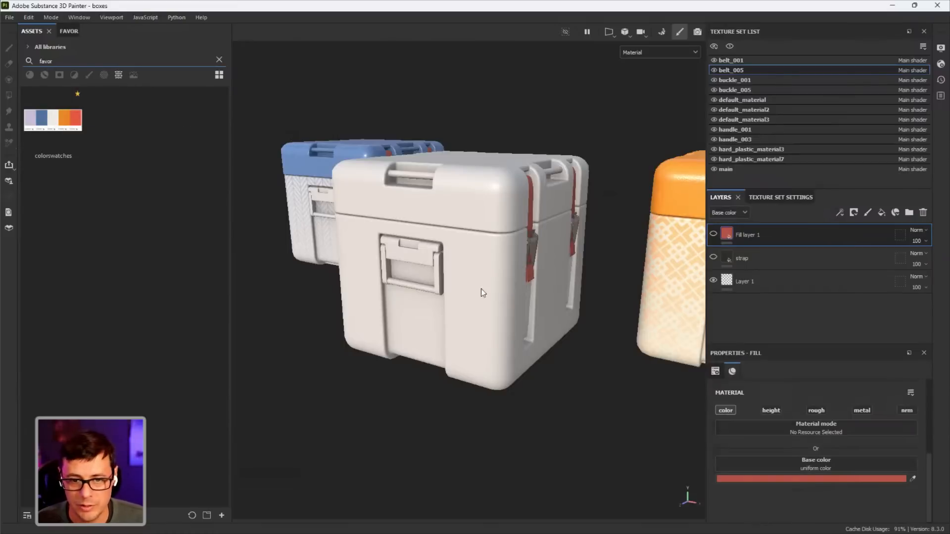
Search the assets for "strap" and apply the first strap material to the lower straps of the box as belt_005's top layer
{"action": "left_click_drag", "start_coordinate": [481, 289], "coordinate": [548, 321], "text": "alt"}
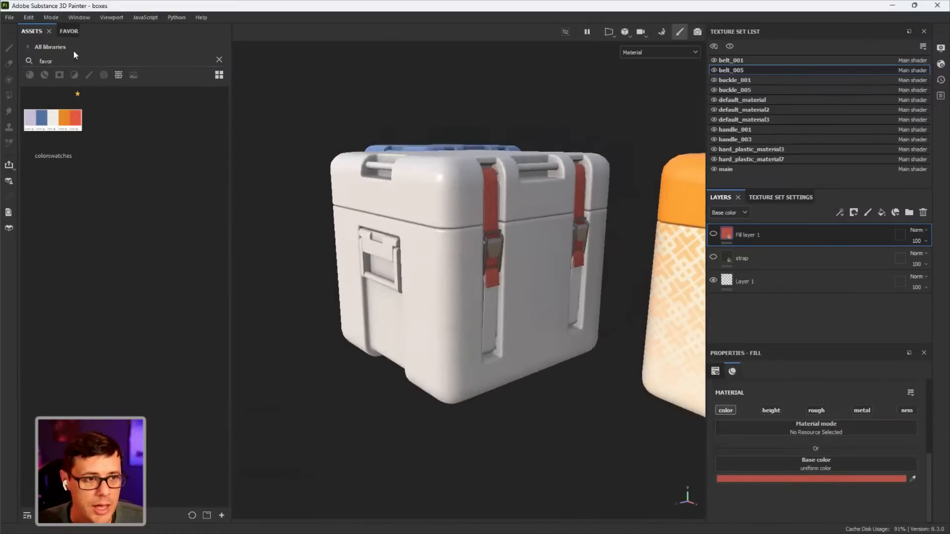
{"action": "left_click", "coordinate": [219, 59]}
{"action": "left_click", "coordinate": [139, 62]}
{"action": "type", "text": "strap"}
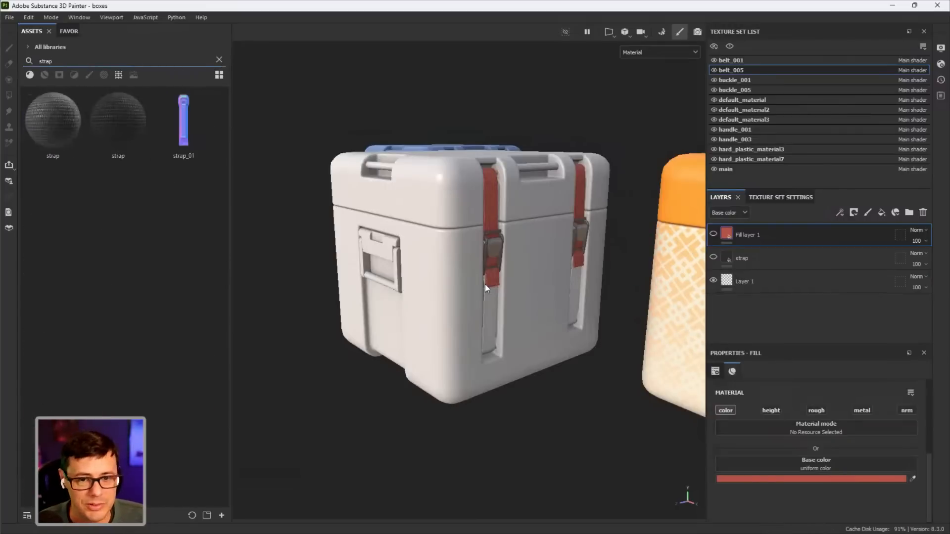
{"action": "left_click_drag", "start_coordinate": [485, 284], "coordinate": [492, 332], "text": "alt"}
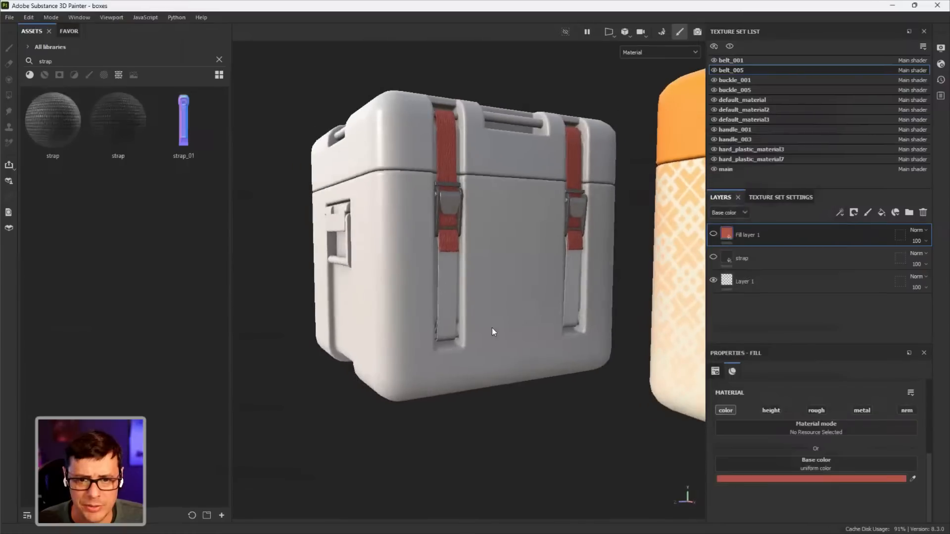
{"action": "left_click_drag", "start_coordinate": [46, 117], "coordinate": [451, 298]}
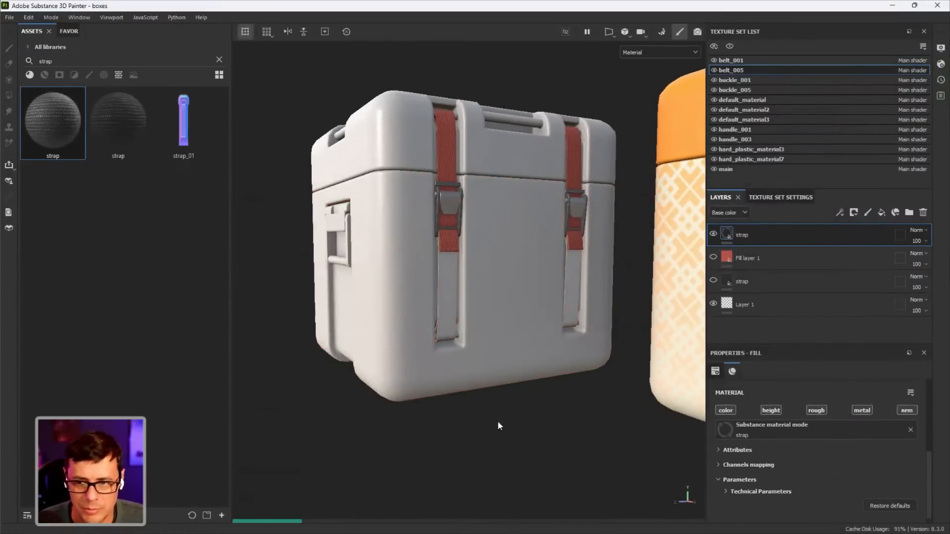
{"action": "mouse_move", "coordinate": [497, 333]}
{"action": "left_mouse_down", "text": "alt"}
{"action": "mouse_move", "coordinate": [544, 340]}
{"action": "mouse_move", "coordinate": [499, 329]}
{"action": "left_mouse_up", "text": "alt"}
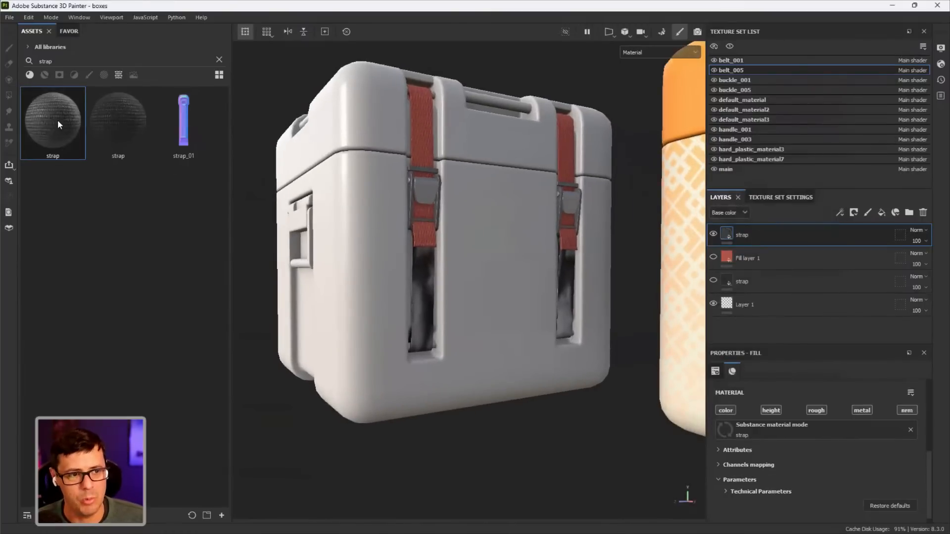
{"action": "mouse_move", "coordinate": [57, 120]}
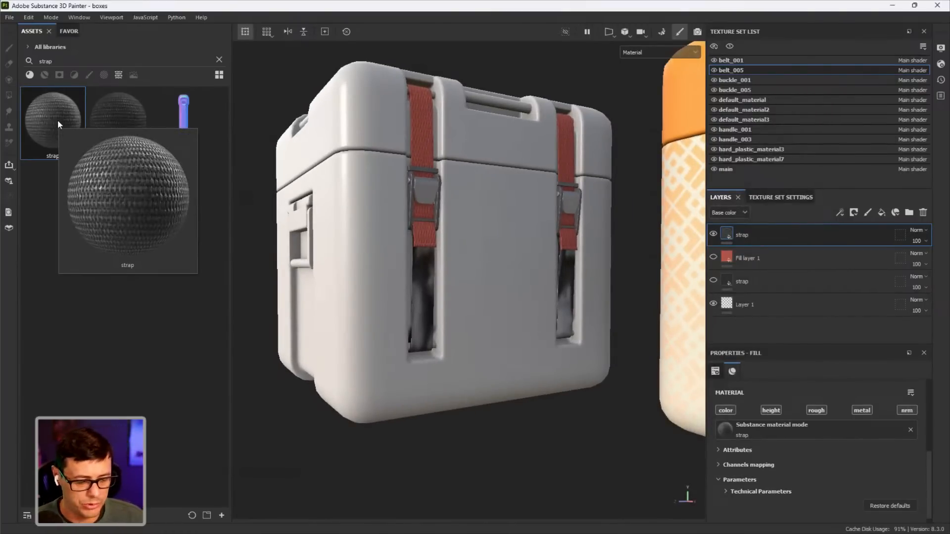
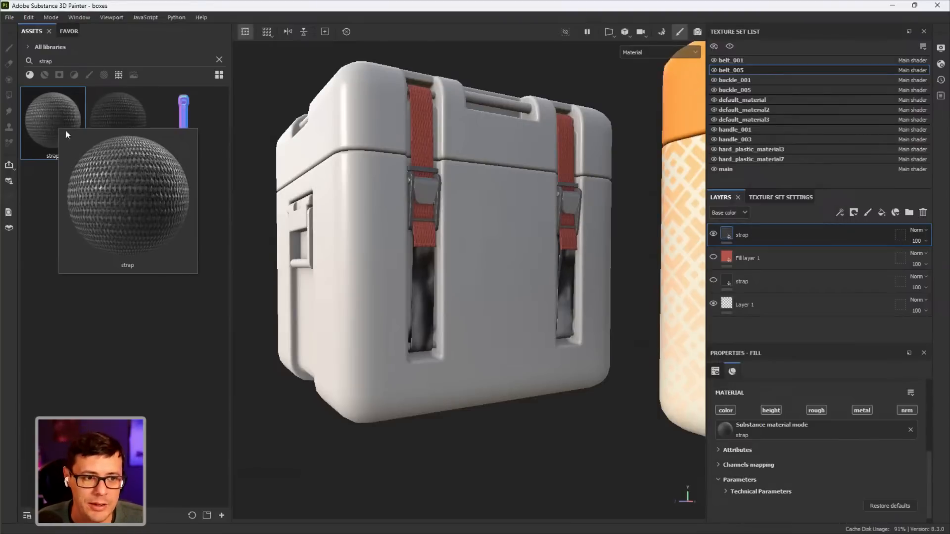
Try a UV tiling of 12 on the new strap layer of belt_005, settling on 24
{"action": "left_click_drag", "start_coordinate": [411, 302], "coordinate": [380, 347], "text": "alt"}
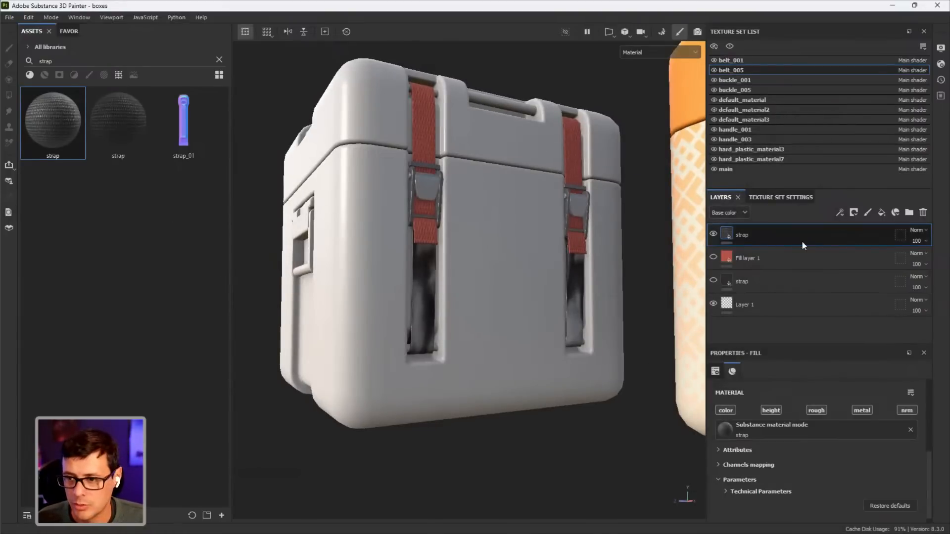
{"action": "left_click_drag", "start_coordinate": [770, 345], "coordinate": [747, 200]}
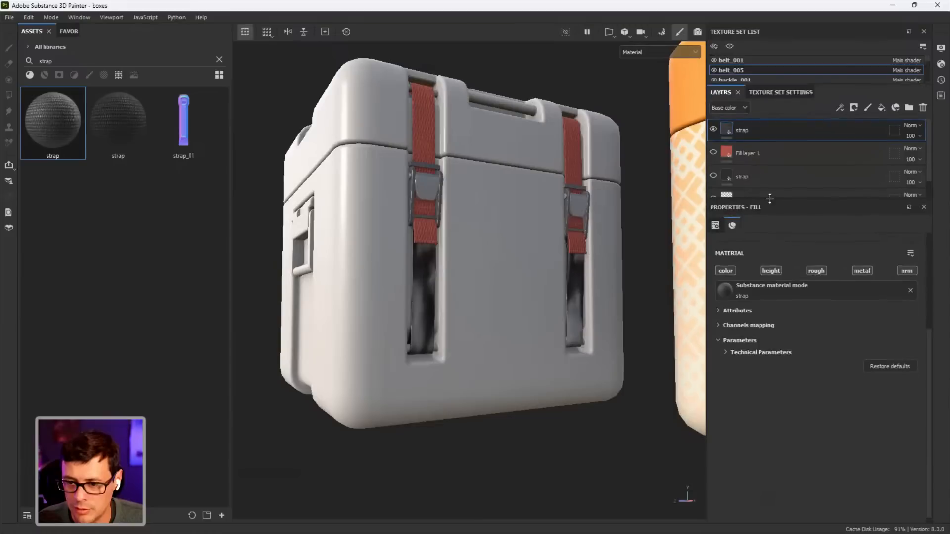
{"action": "scroll", "coordinate": [397, 290], "scroll_direction": "up", "scroll_amount": 2}
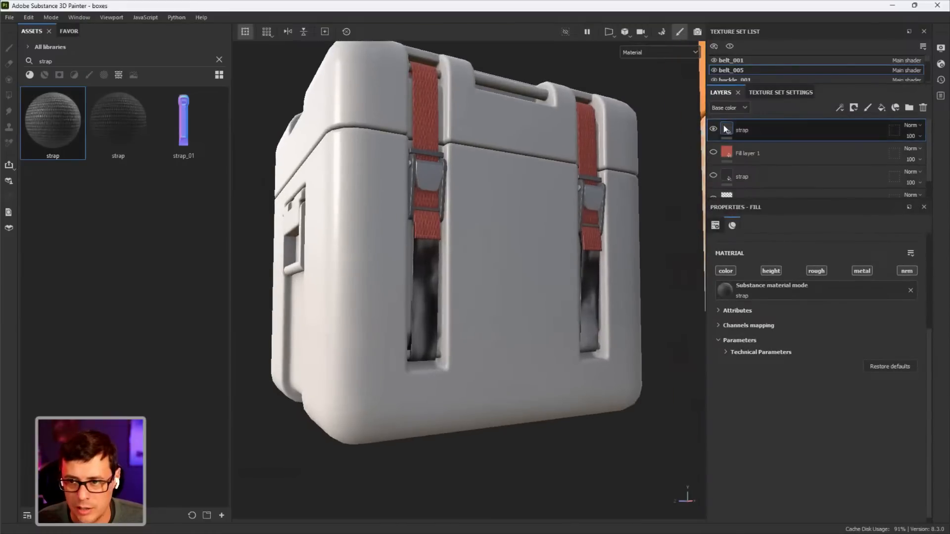
{"action": "left_click", "coordinate": [715, 226]}
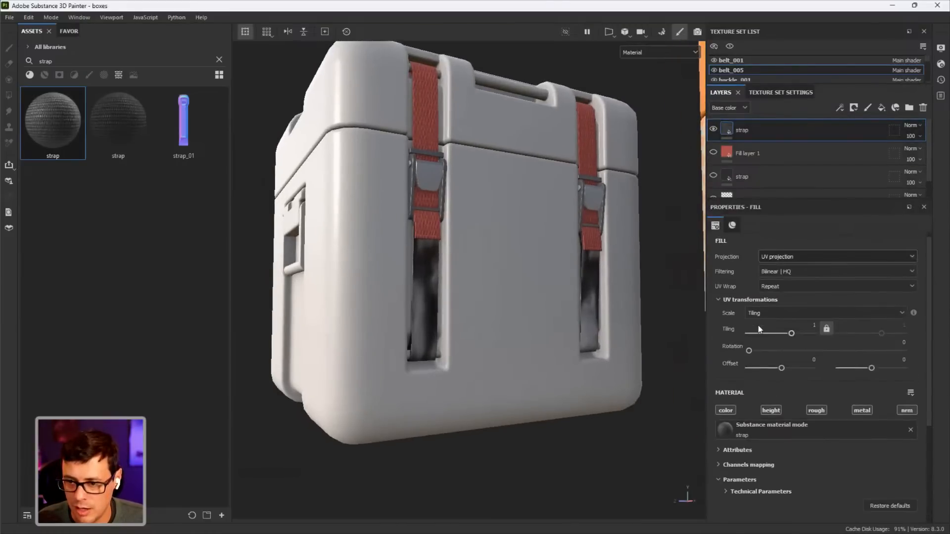
{"action": "left_click_drag", "start_coordinate": [429, 292], "coordinate": [479, 293], "text": "alt"}
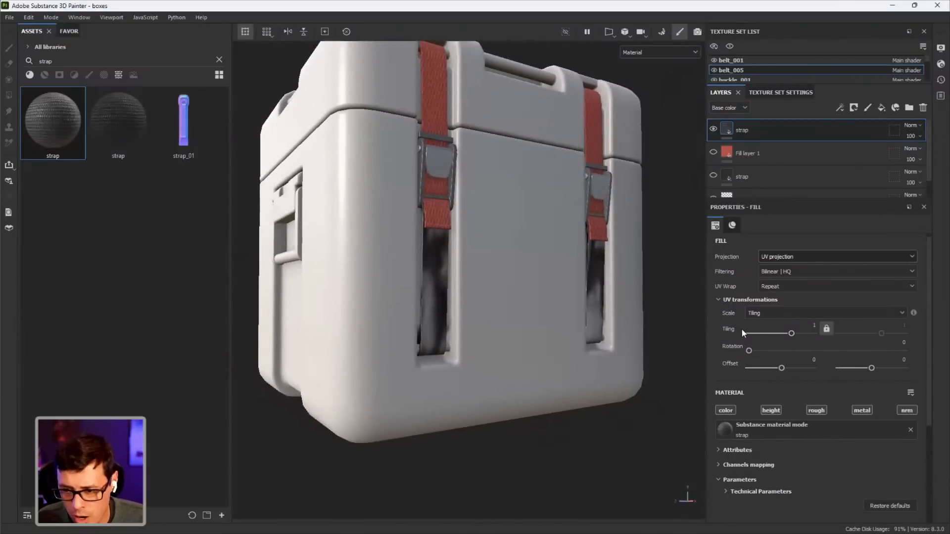
{"action": "left_click", "coordinate": [814, 325]}
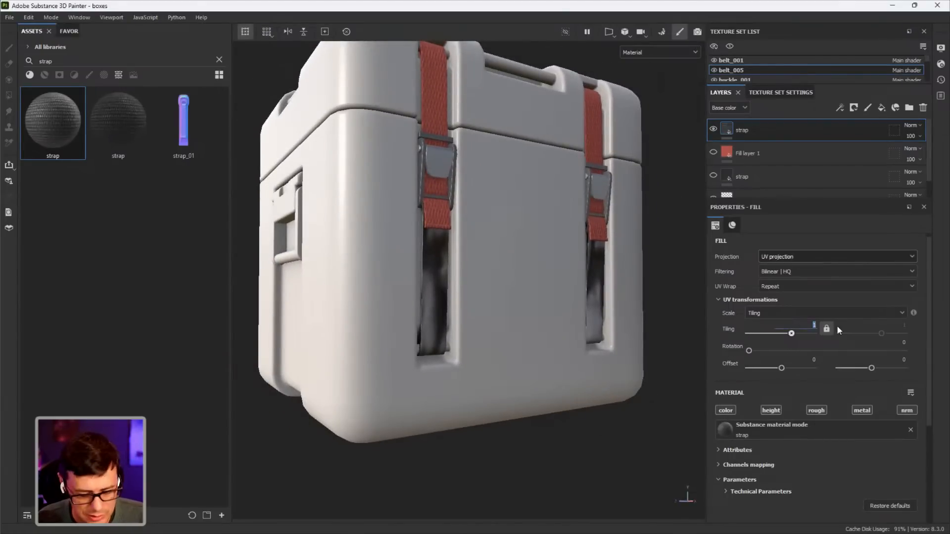
{"action": "type", "text": "12"}
{"action": "key", "text": "Return"}
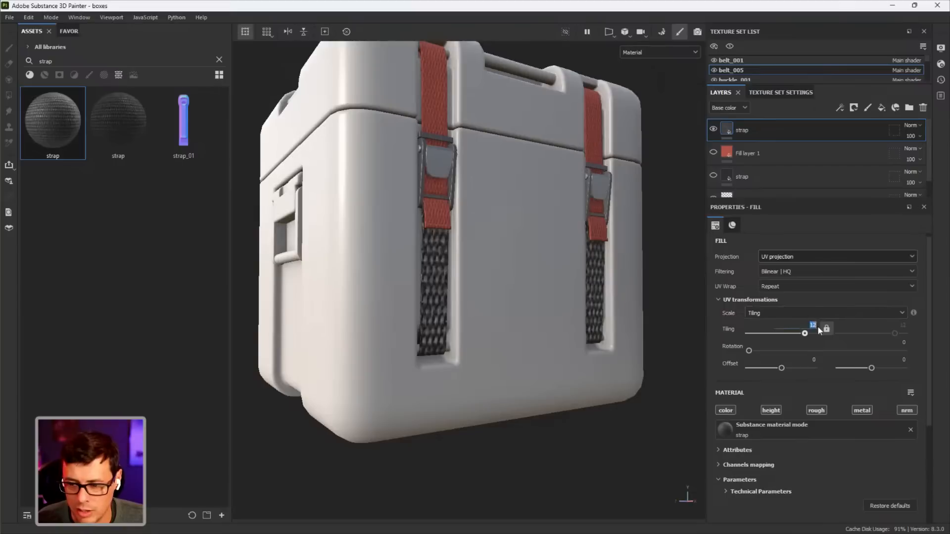
{"action": "type", "text": "24"}
{"action": "key", "text": "Return"}
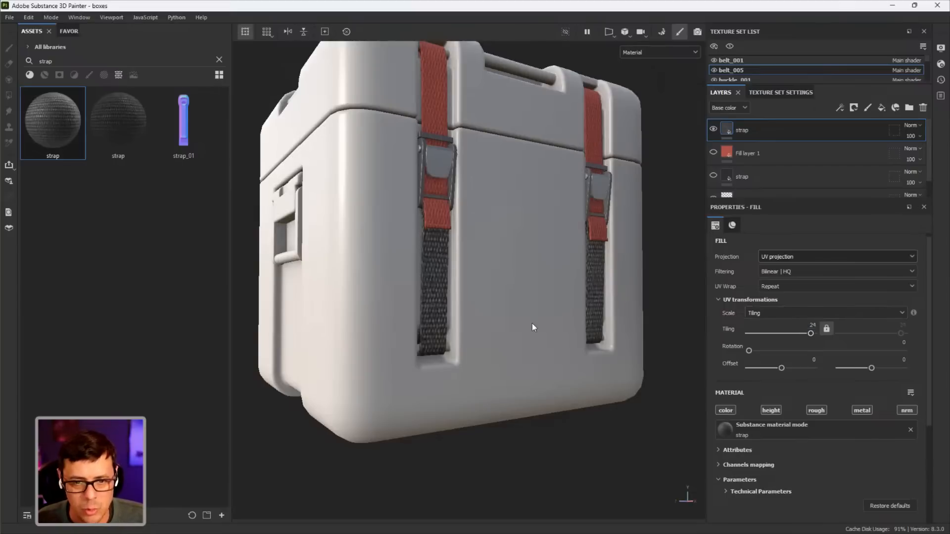
{"action": "left_click_drag", "start_coordinate": [533, 322], "coordinate": [565, 334], "text": "alt"}
{"action": "right_click_drag", "start_coordinate": [565, 334], "coordinate": [568, 363], "text": "shift"}
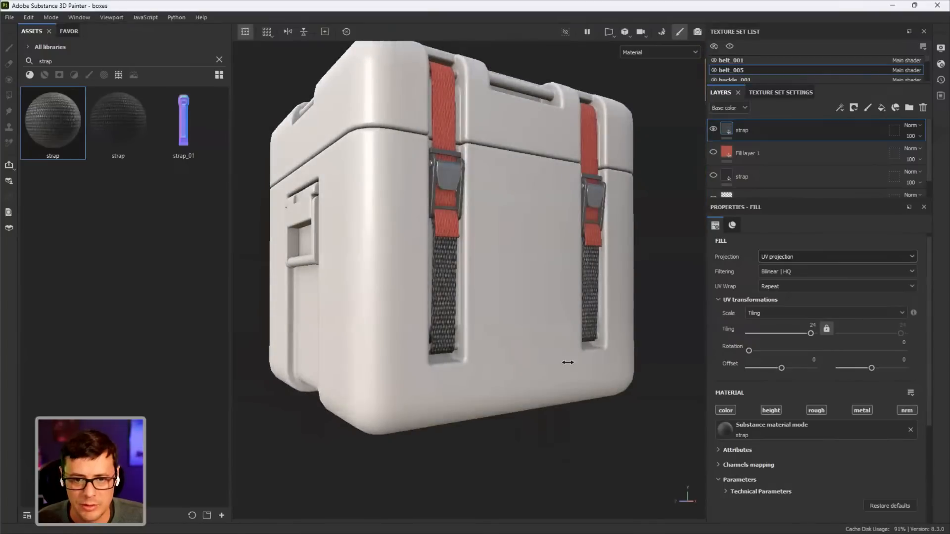
{"action": "left_click_drag", "start_coordinate": [568, 363], "coordinate": [536, 322], "text": "alt"}
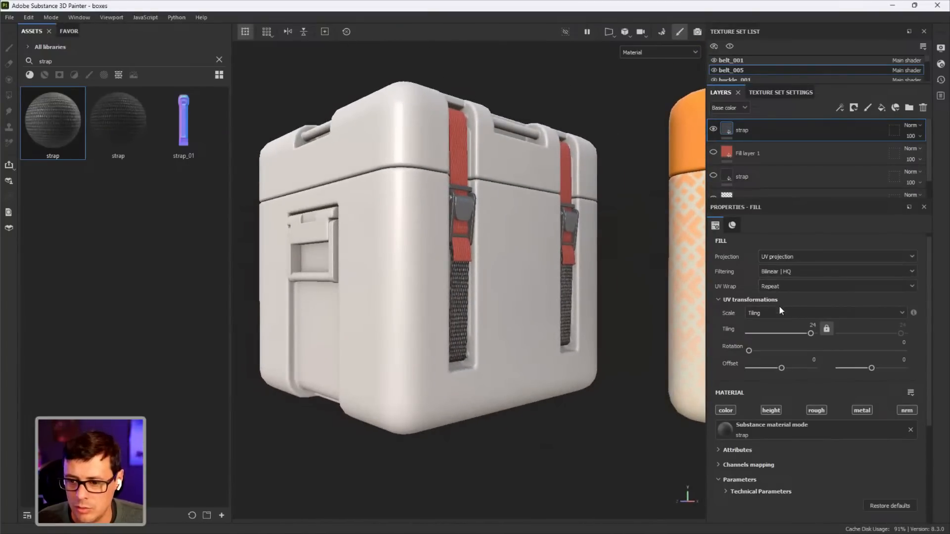
Add a fill layer named "Colr" above the strap layer and restrict it to the color channel
{"action": "left_click", "coordinate": [733, 224]}
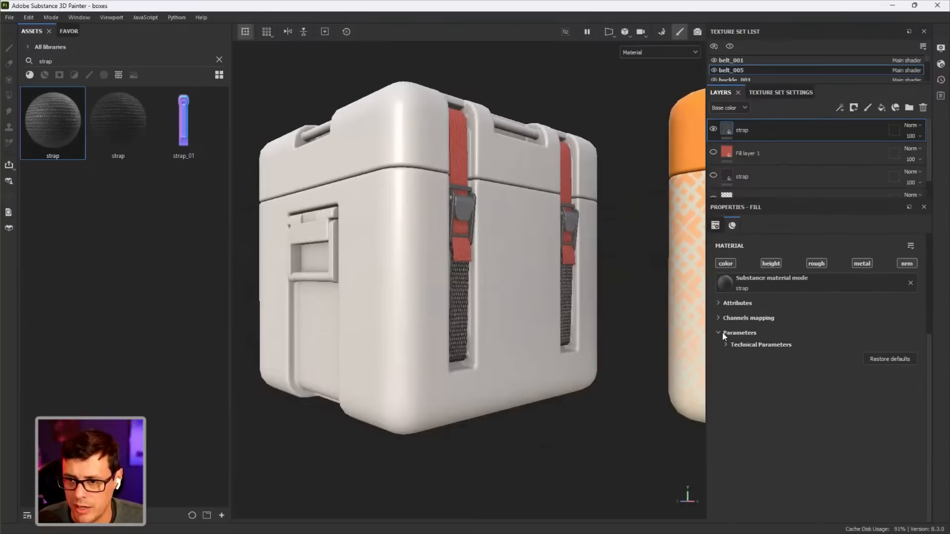
{"action": "left_click", "coordinate": [883, 108]}
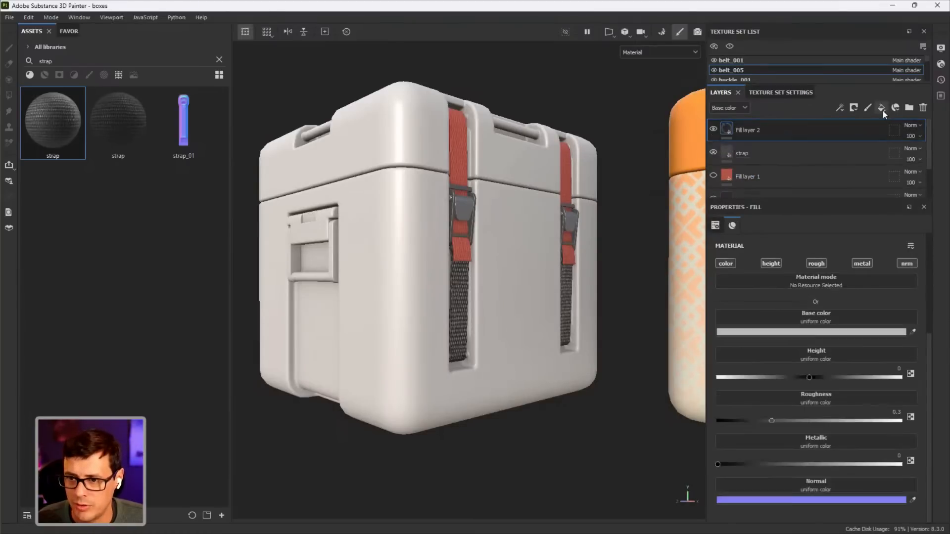
{"action": "double_click", "coordinate": [748, 129]}
{"action": "type", "text": "C"}
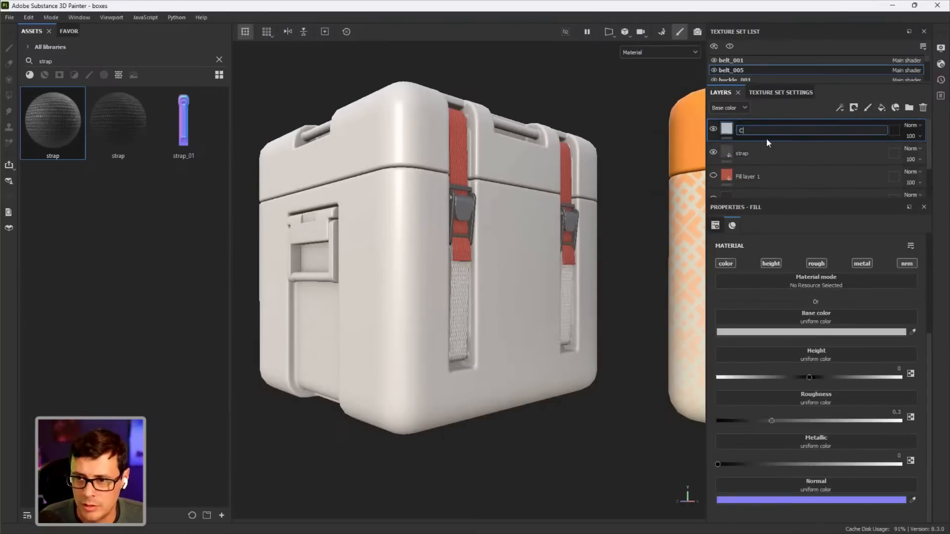
{"action": "type", "text": "olr"}
{"action": "key", "text": "Return"}
{"action": "left_click", "coordinate": [726, 263]}
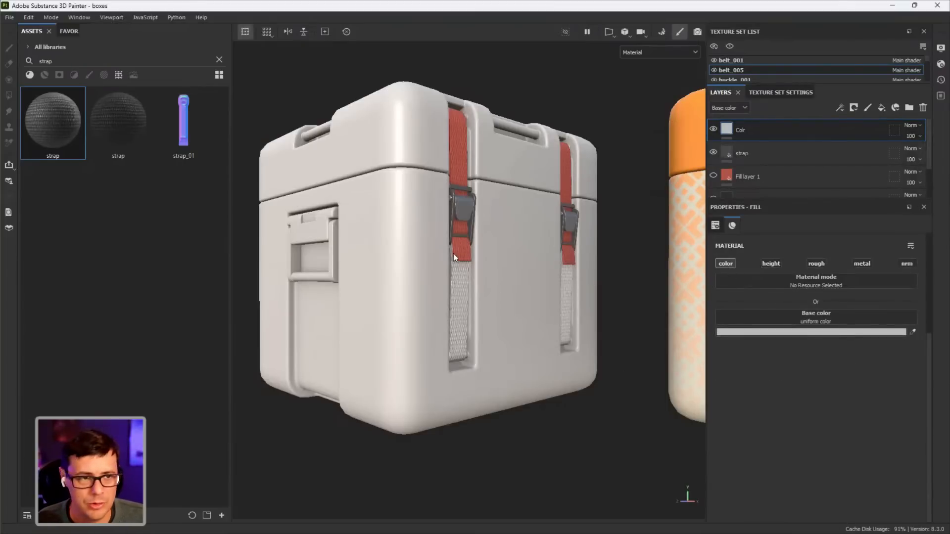
Clear the strap search and filter the asset library by "favo" to bring up the favorited color swatches
{"action": "left_click", "coordinate": [84, 61]}
{"action": "key", "text": "ctrl+a"}
{"action": "key", "text": "BackSpace"}
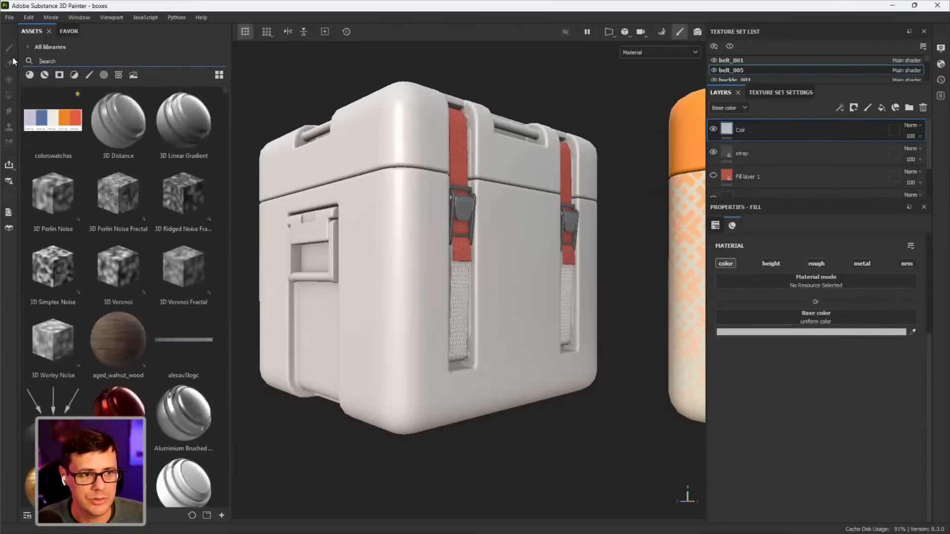
{"action": "mouse_move", "coordinate": [51, 119]}
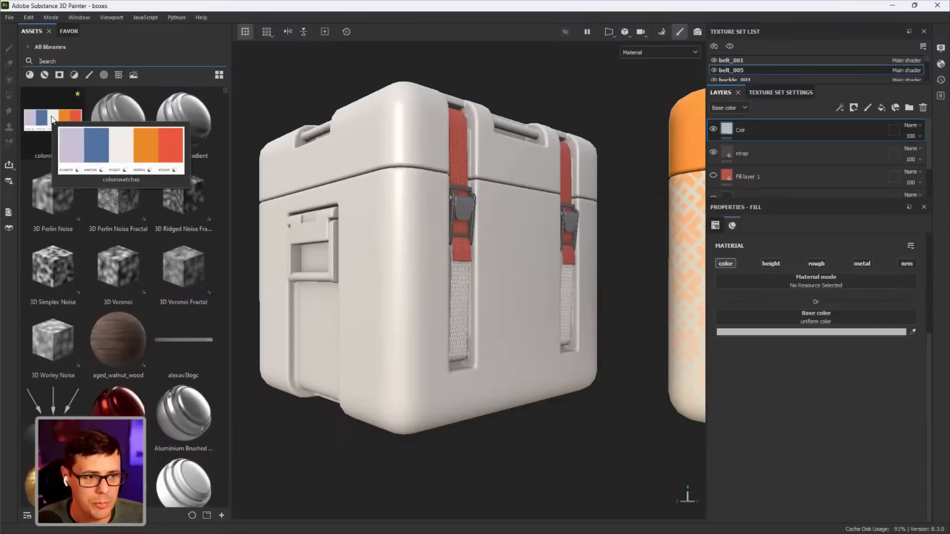
{"action": "left_click", "coordinate": [67, 61]}
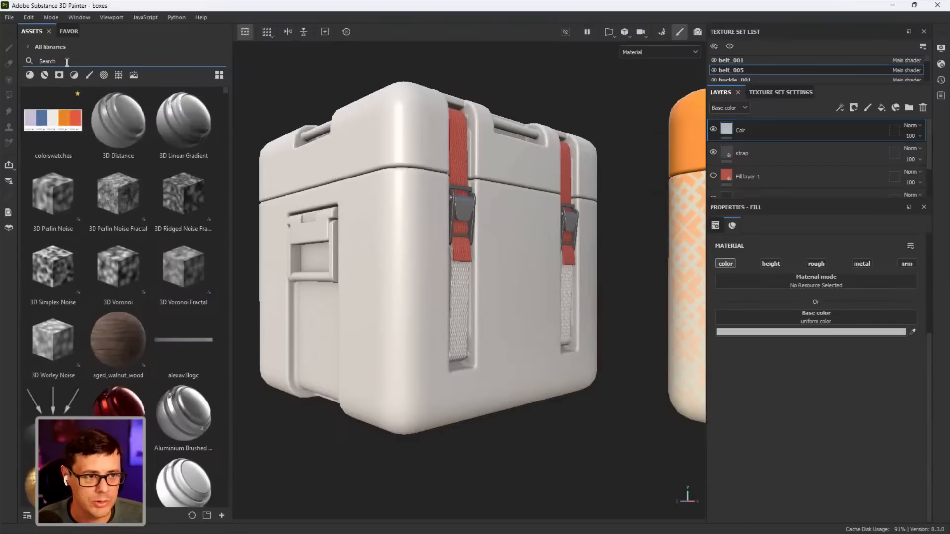
{"action": "type", "text": "favo"}
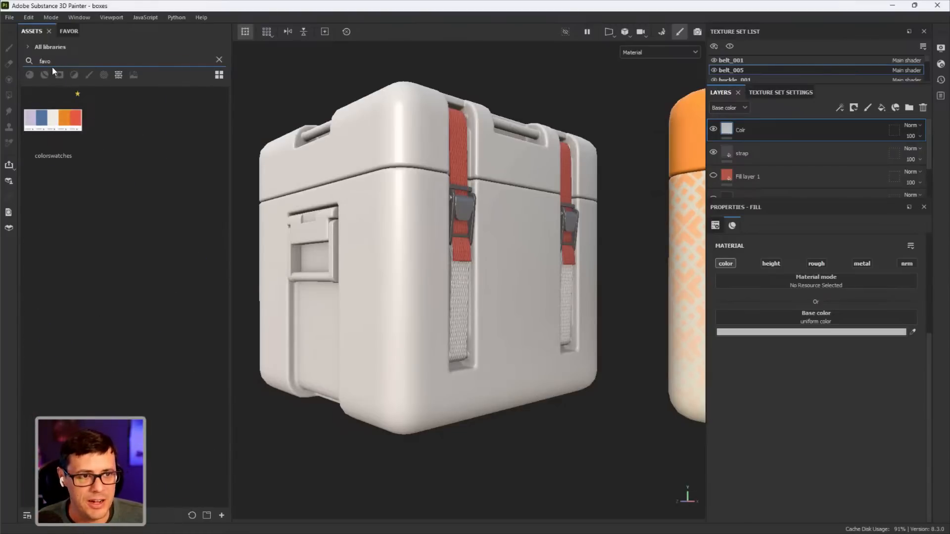
Keep the "favo" search as its own asset tab in place of the old Favor tab and enlarge its thumbnails
{"action": "left_click", "coordinate": [207, 515]}
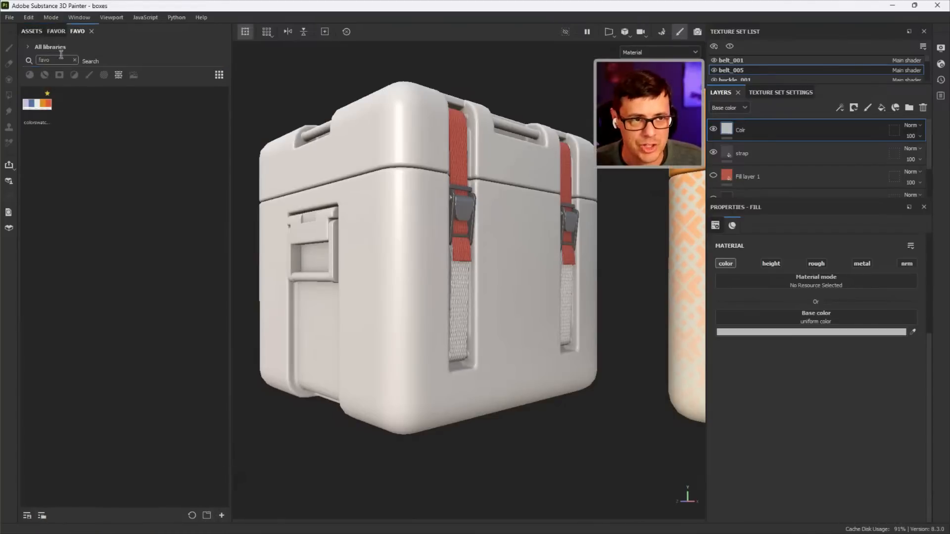
{"action": "left_click", "coordinate": [62, 33]}
{"action": "left_click", "coordinate": [74, 31]}
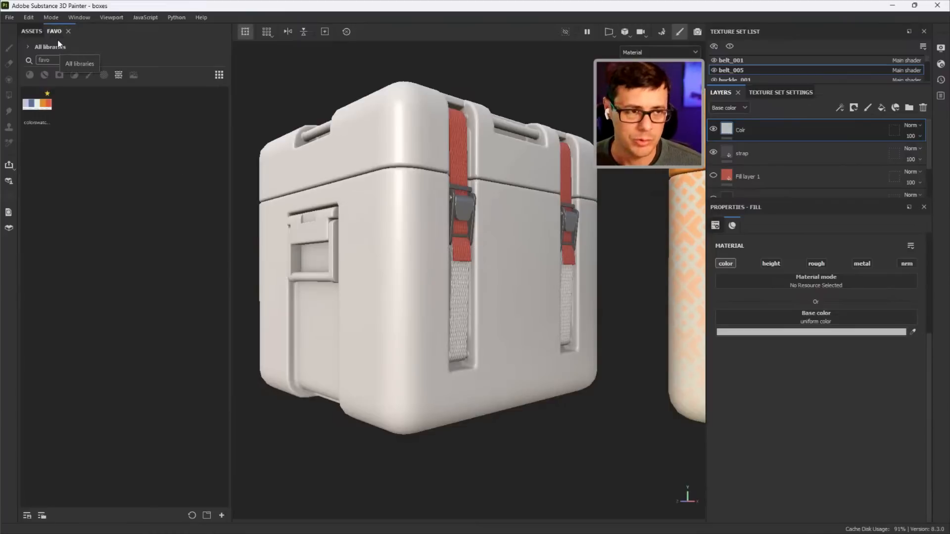
{"action": "left_click", "coordinate": [219, 75]}
{"action": "left_click", "coordinate": [247, 116]}
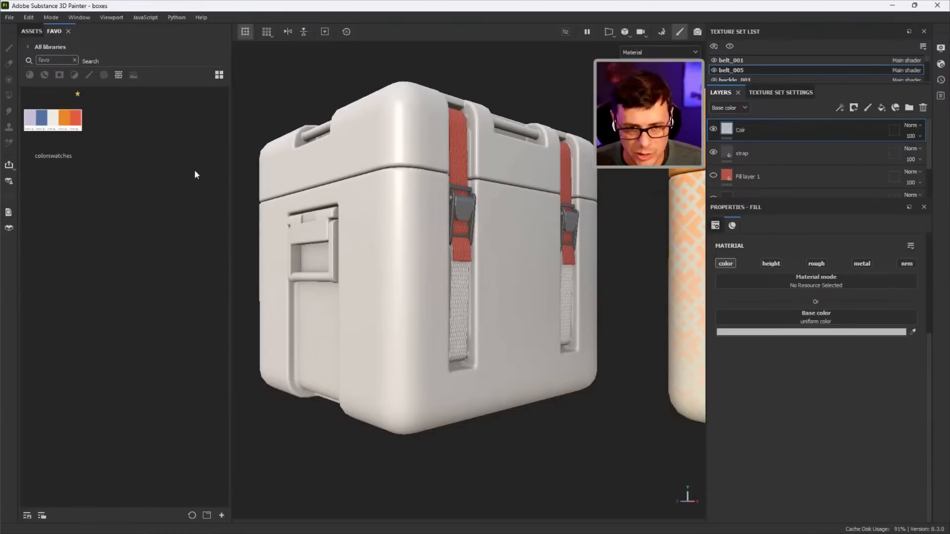
{"action": "left_click", "coordinate": [38, 32]}
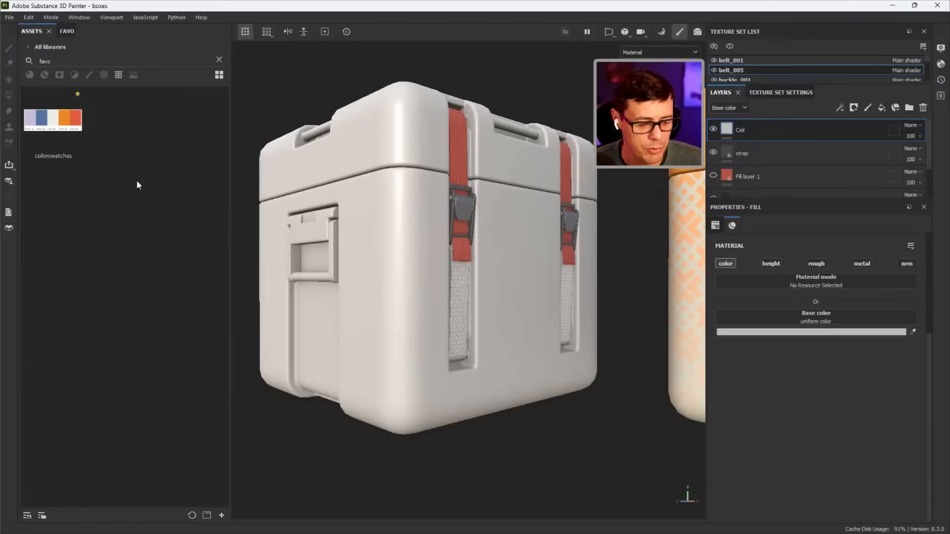
{"action": "left_click", "coordinate": [54, 31]}
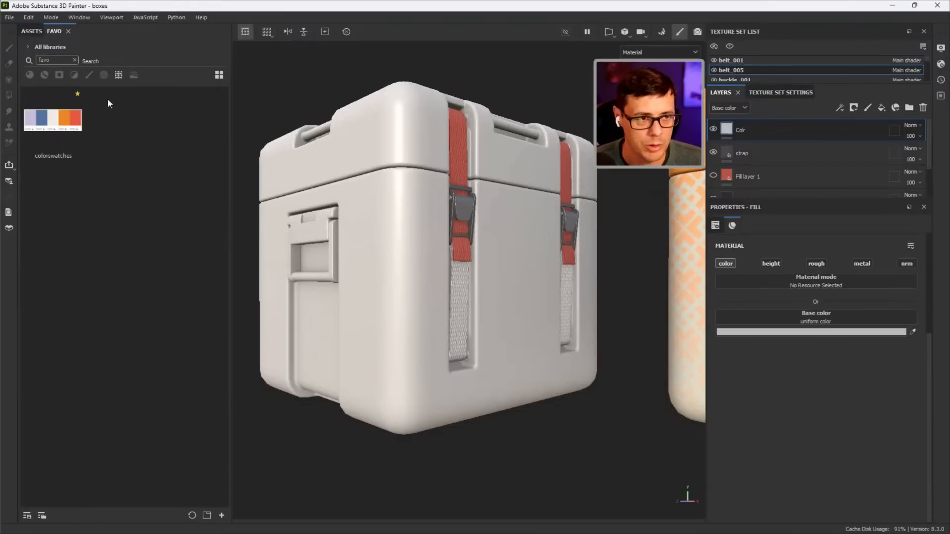
{"action": "left_click", "coordinate": [30, 31]}
{"action": "left_click", "coordinate": [220, 60]}
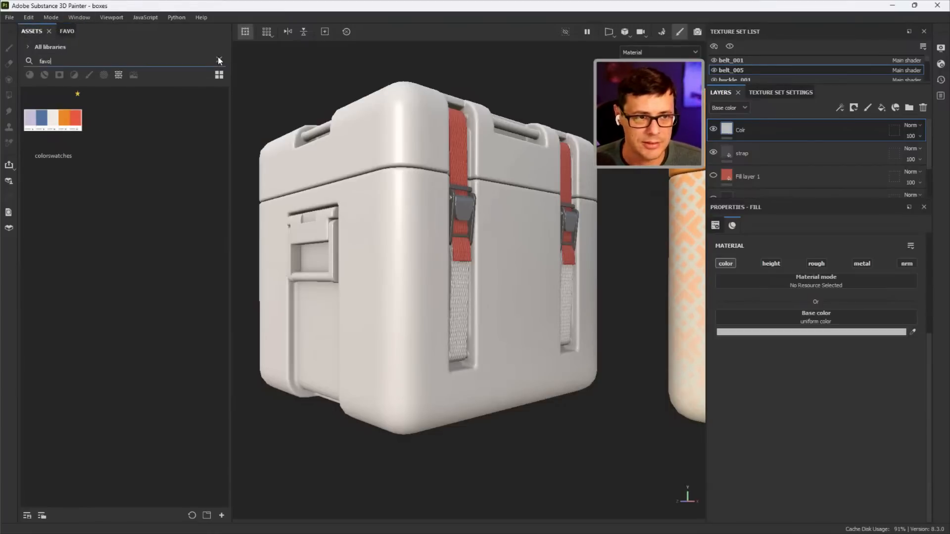
Try the orange from the colorswatches image as the Colr layer's base color, and undo it
{"action": "left_click", "coordinate": [70, 31]}
{"action": "left_click_drag", "start_coordinate": [537, 208], "coordinate": [507, 213], "text": "alt"}
{"action": "left_click", "coordinate": [913, 332]}
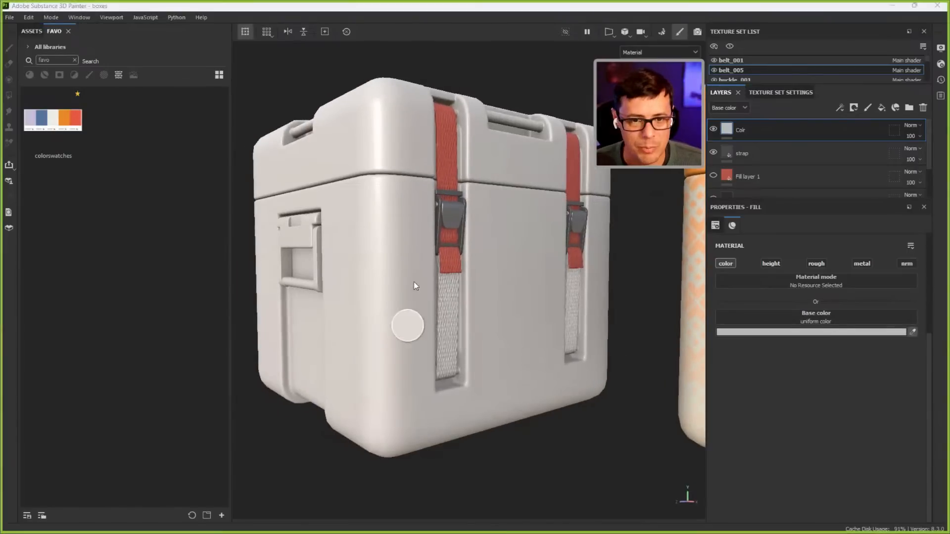
{"action": "left_click", "coordinate": [63, 117]}
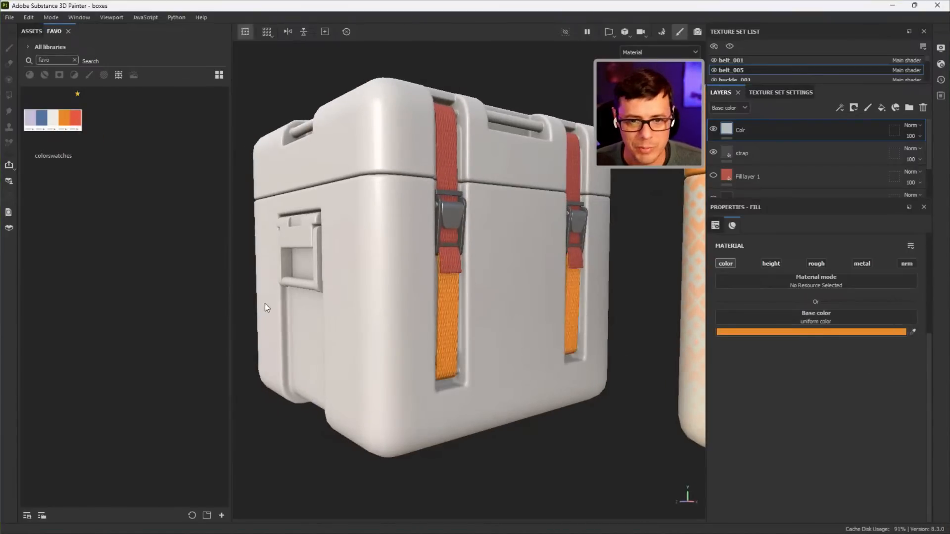
{"action": "key", "text": "ctrl+z"}
Sample the red from the colorswatches image as the Colr layer's base color and darken it slightly
{"action": "left_click", "coordinate": [913, 332]}
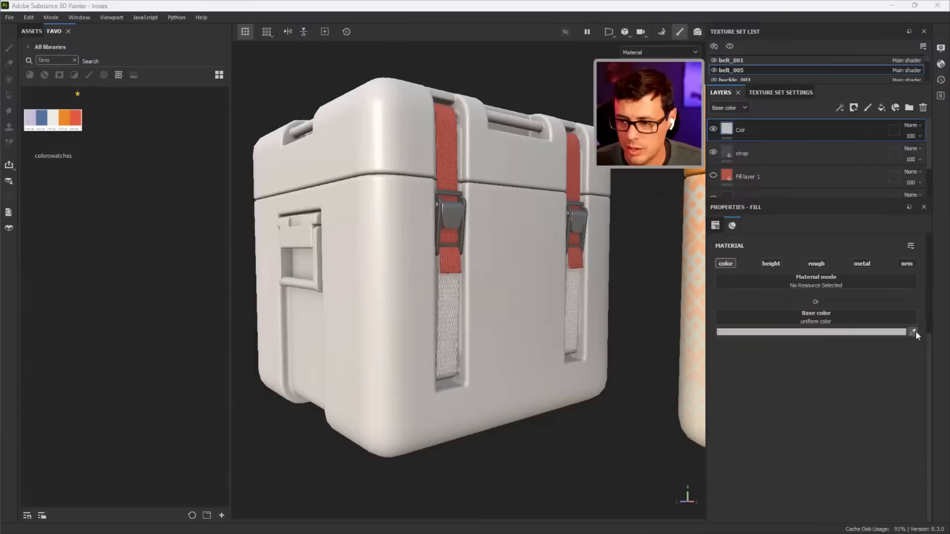
{"action": "left_click", "coordinate": [75, 119]}
{"action": "left_click_drag", "start_coordinate": [524, 307], "coordinate": [465, 307], "text": "alt"}
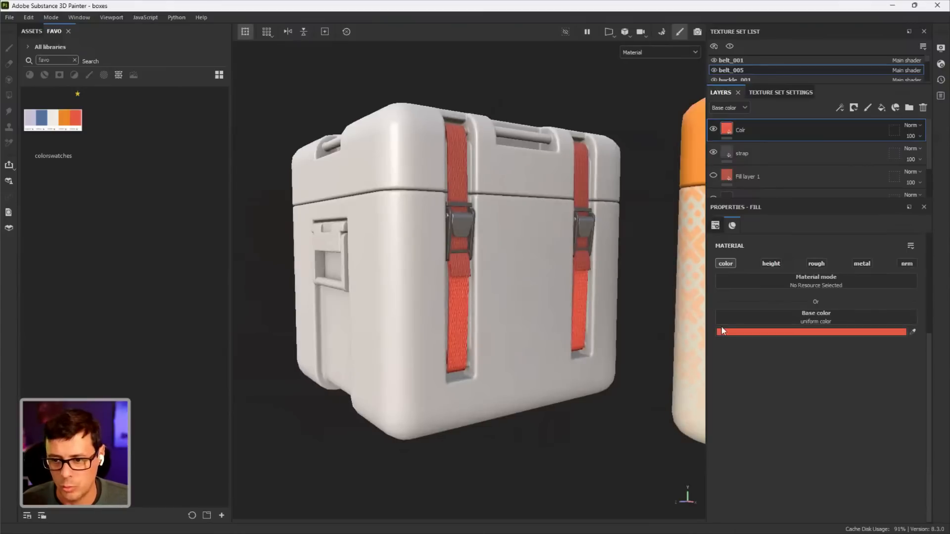
{"action": "left_click", "coordinate": [718, 333]}
{"action": "left_click_drag", "start_coordinate": [630, 142], "coordinate": [627, 163]}
{"action": "left_click", "coordinate": [675, 100]}
{"action": "left_click_drag", "start_coordinate": [553, 283], "coordinate": [492, 280], "text": "alt"}
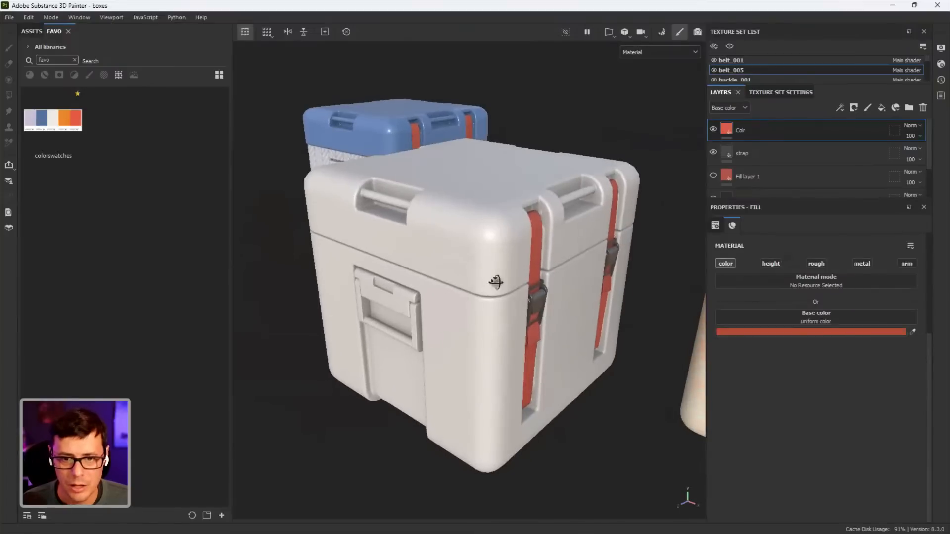
Search all assets for "plastic grai" and apply the Plastic Grainy material to the lid of the white box
{"action": "left_click", "coordinate": [31, 31]}
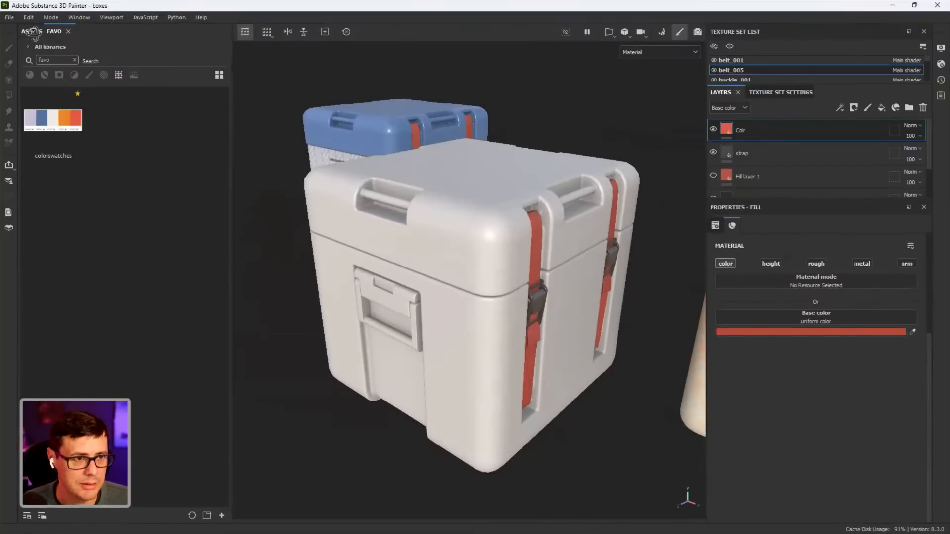
{"action": "left_click", "coordinate": [73, 61]}
{"action": "type", "text": "pla"}
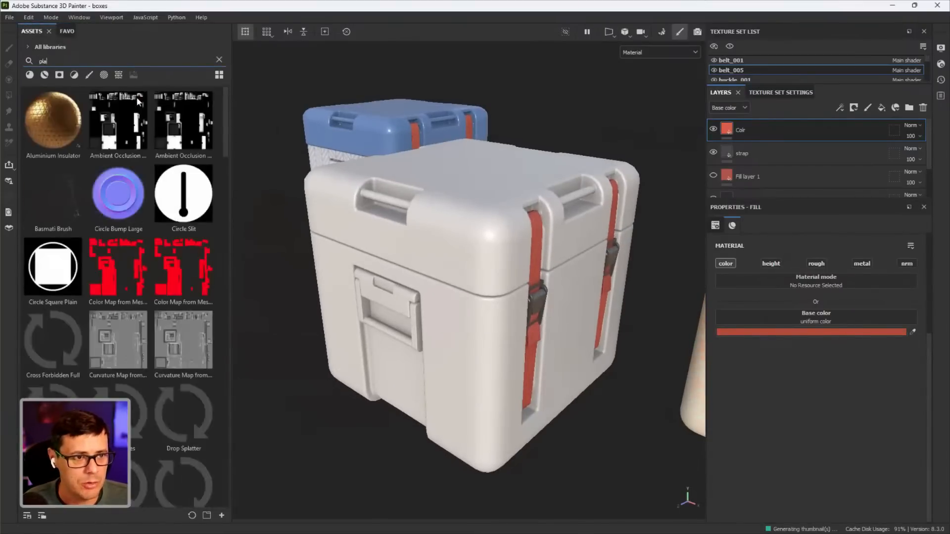
{"action": "type", "text": "stic"}
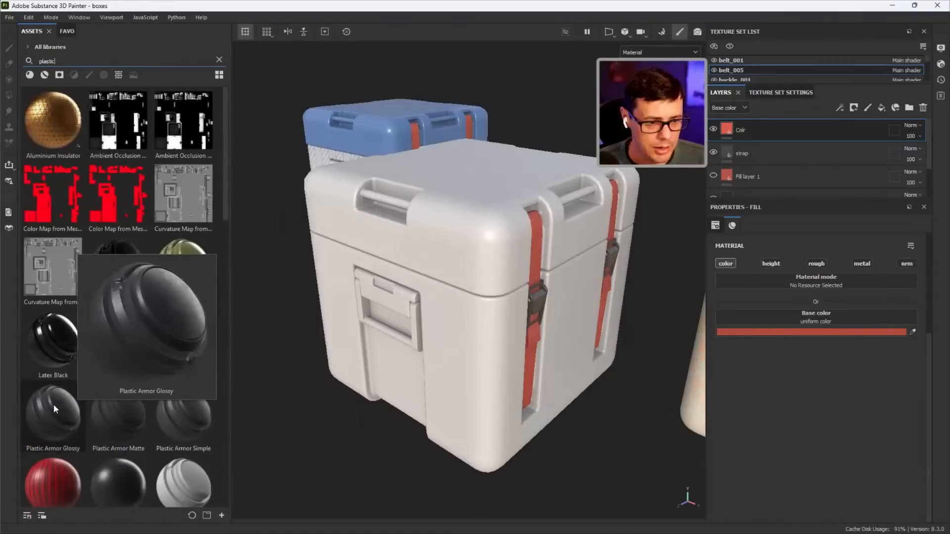
{"action": "mouse_move", "coordinate": [52, 344]}
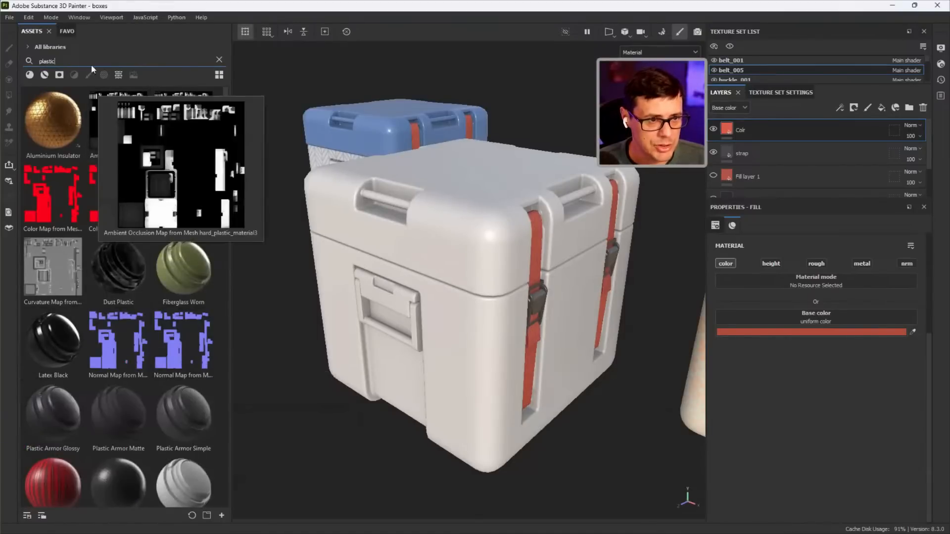
{"action": "type", "text": "grai"}
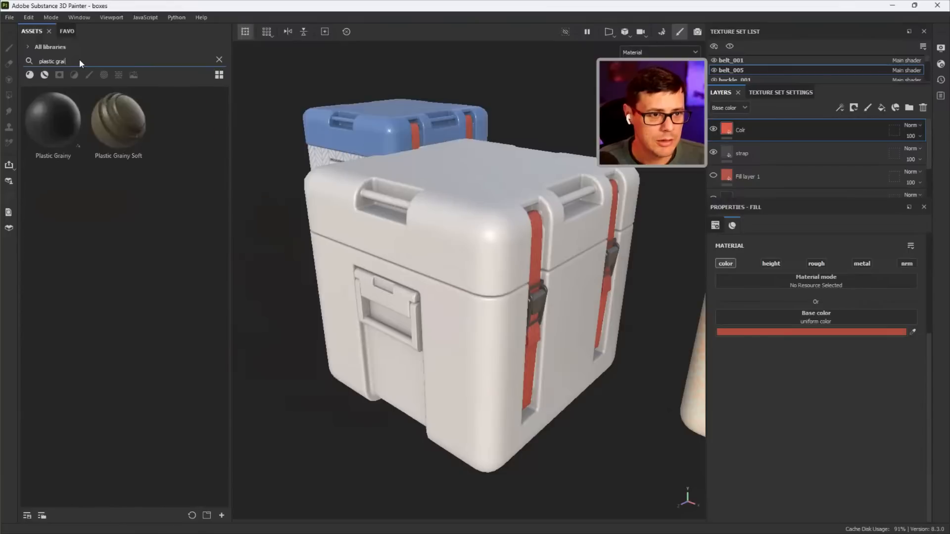
{"action": "left_click_drag", "start_coordinate": [61, 128], "coordinate": [445, 250]}
{"action": "right_click_drag", "start_coordinate": [445, 252], "coordinate": [484, 284], "text": "alt"}
{"action": "left_click_drag", "start_coordinate": [483, 284], "coordinate": [520, 287], "text": "alt"}
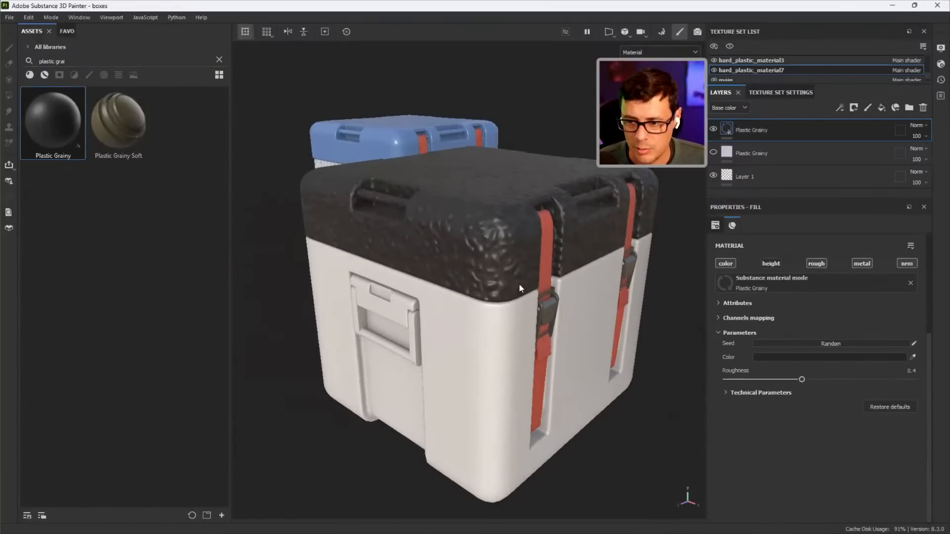
Set the UV tiling of the lid's new Plastic Grainy layer to 24
{"action": "left_click", "coordinate": [716, 227]}
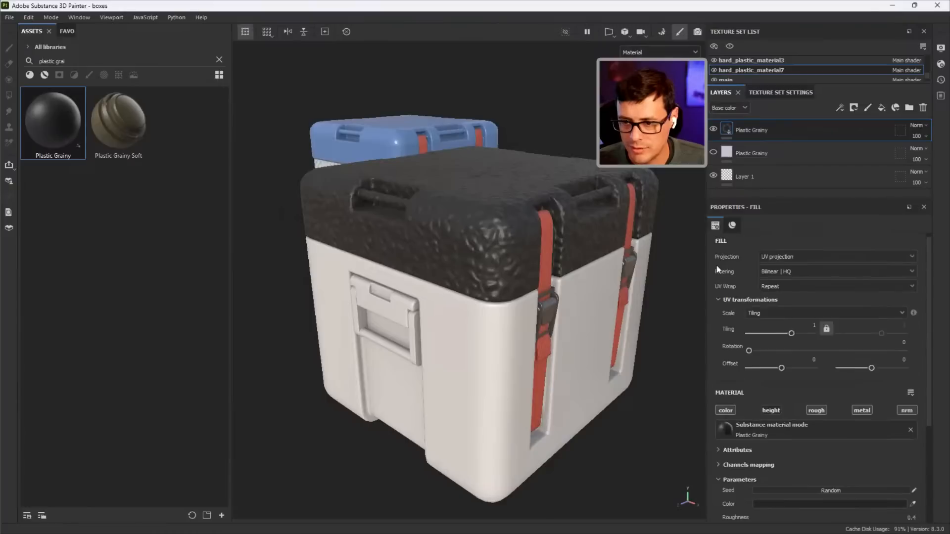
{"action": "type", "text": "24"}
{"action": "key", "text": "Return"}
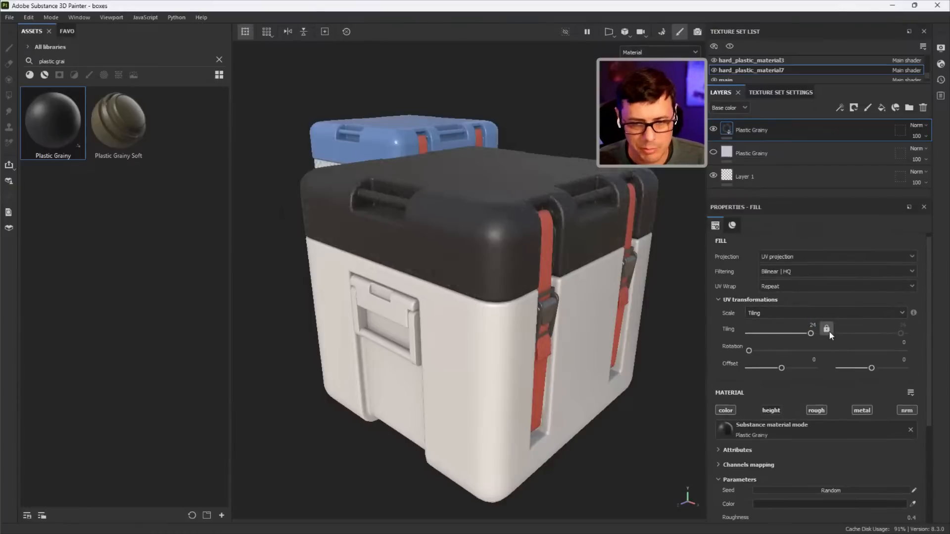
{"action": "right_click_drag", "start_coordinate": [489, 290], "coordinate": [511, 282], "text": "alt"}
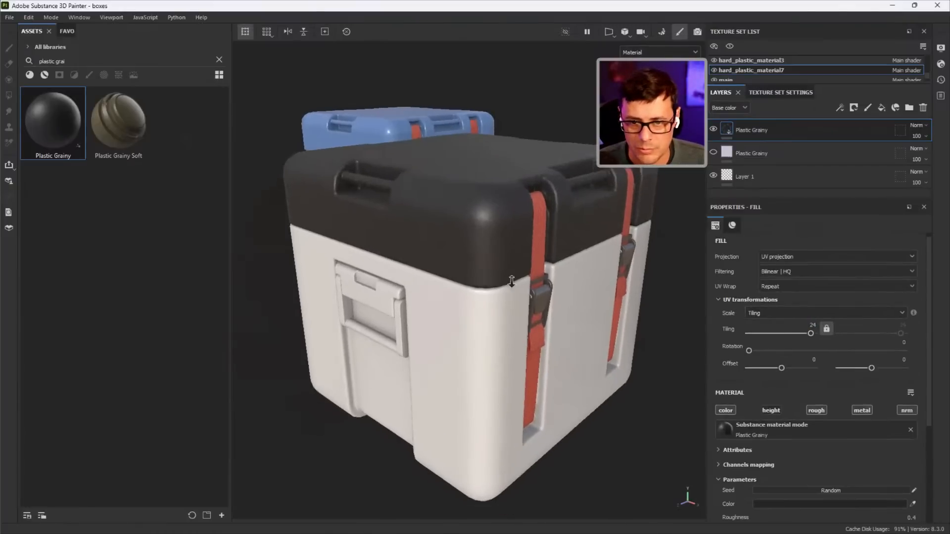
{"action": "mouse_move", "coordinate": [512, 281]}
{"action": "left_mouse_down", "text": "alt"}
{"action": "mouse_move", "coordinate": [450, 305]}
{"action": "mouse_move", "coordinate": [556, 376]}
{"action": "mouse_move", "coordinate": [517, 268]}
{"action": "left_mouse_up", "text": "alt"}
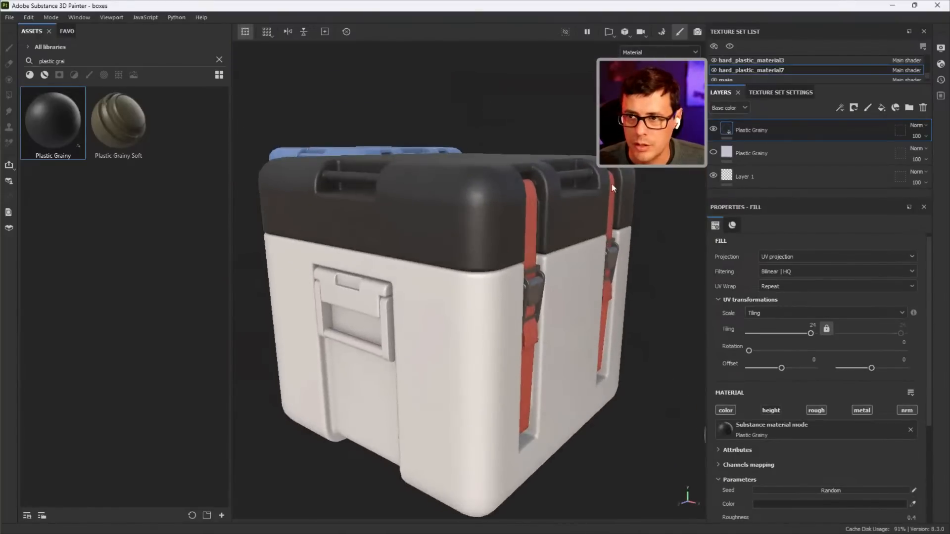
{"action": "left_click_drag", "start_coordinate": [611, 184], "coordinate": [580, 175], "text": "alt"}
{"action": "right_click_drag", "start_coordinate": [564, 182], "coordinate": [540, 199], "text": "alt"}
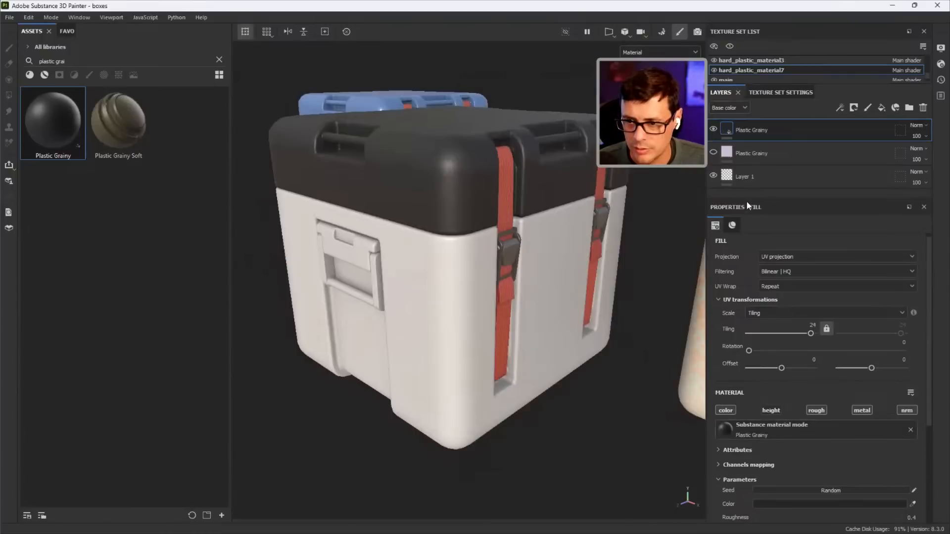
{"action": "left_click_drag", "start_coordinate": [746, 199], "coordinate": [746, 114]}
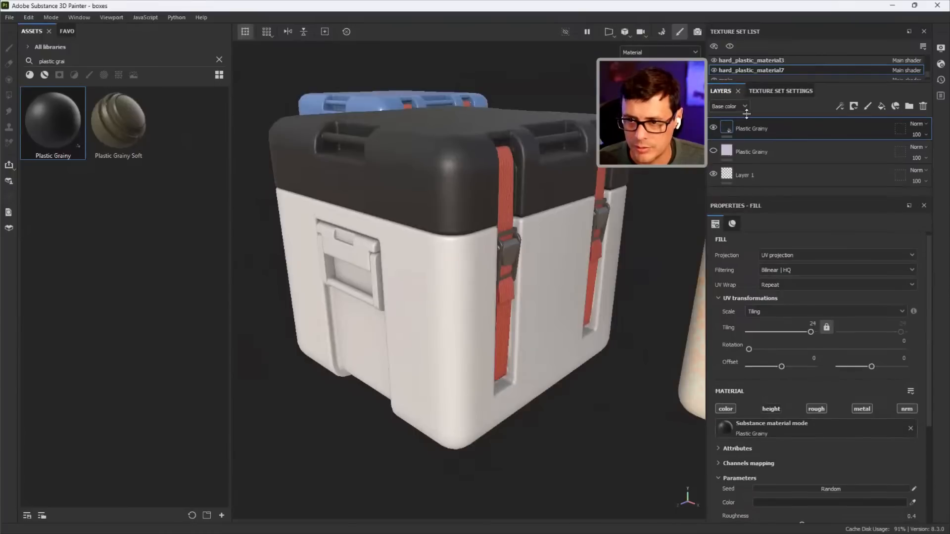
Sample the lilac from the colorswatches image as the color parameter of the lid's Plastic Grainy layer
{"action": "left_click", "coordinate": [67, 30]}
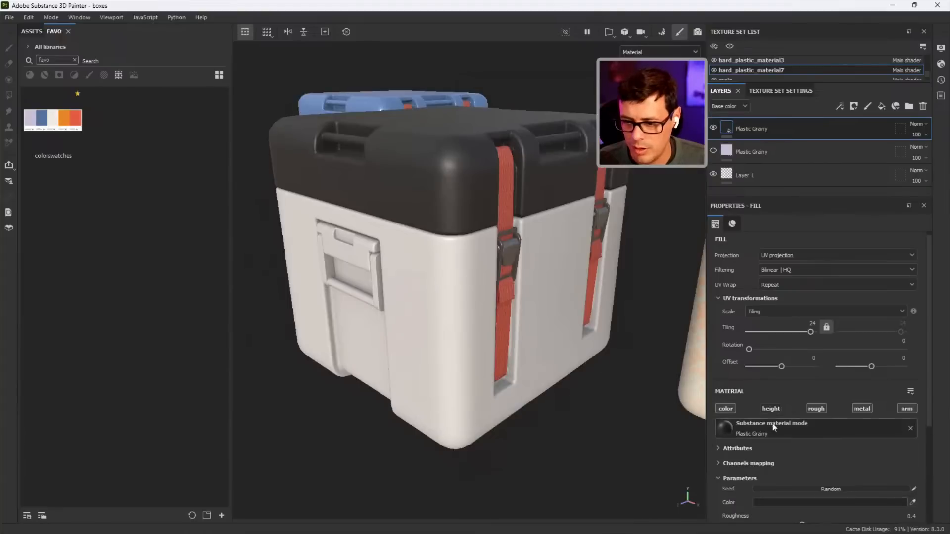
{"action": "left_click", "coordinate": [733, 224]}
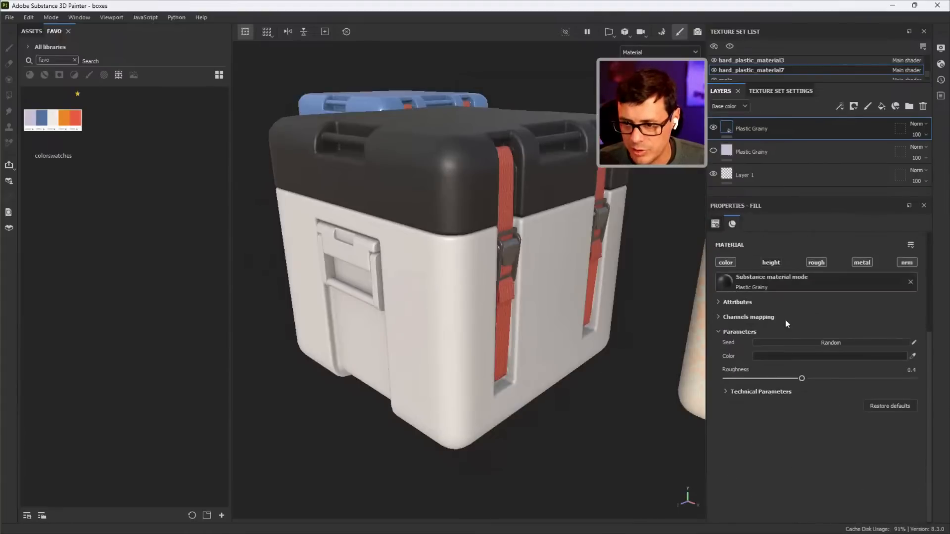
{"action": "left_click", "coordinate": [912, 357]}
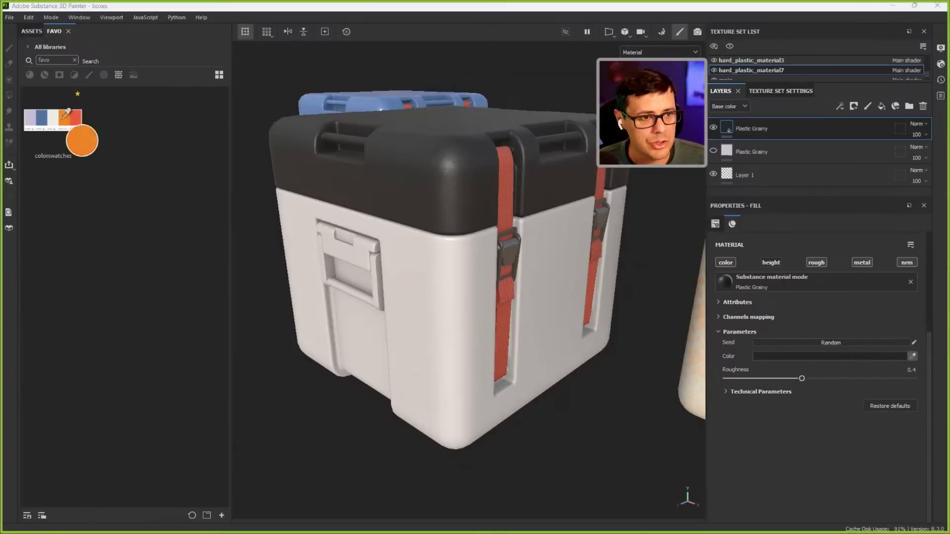
{"action": "left_click", "coordinate": [29, 119]}
Examine the recolored lid and the rest of the box from several angles and distances
{"action": "left_click_drag", "start_coordinate": [547, 265], "coordinate": [558, 282], "text": "alt"}
{"action": "right_click_drag", "start_coordinate": [557, 282], "coordinate": [445, 293], "text": "alt"}
{"action": "left_click_drag", "start_coordinate": [445, 292], "coordinate": [468, 214], "text": "alt"}
{"action": "right_click_drag", "start_coordinate": [468, 214], "coordinate": [443, 282], "text": "alt"}
{"action": "middle_click_drag", "start_coordinate": [444, 283], "coordinate": [454, 198], "text": "alt"}
{"action": "left_click_drag", "start_coordinate": [454, 198], "coordinate": [545, 274], "text": "alt"}
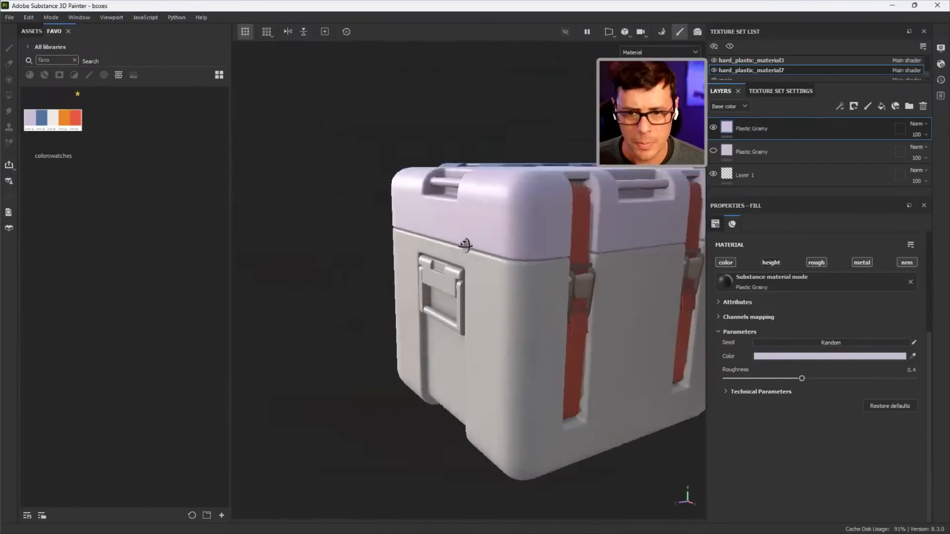
{"action": "right_click_drag", "start_coordinate": [545, 274], "coordinate": [466, 210], "text": "alt"}
{"action": "left_click_drag", "start_coordinate": [467, 211], "coordinate": [522, 324], "text": "alt"}
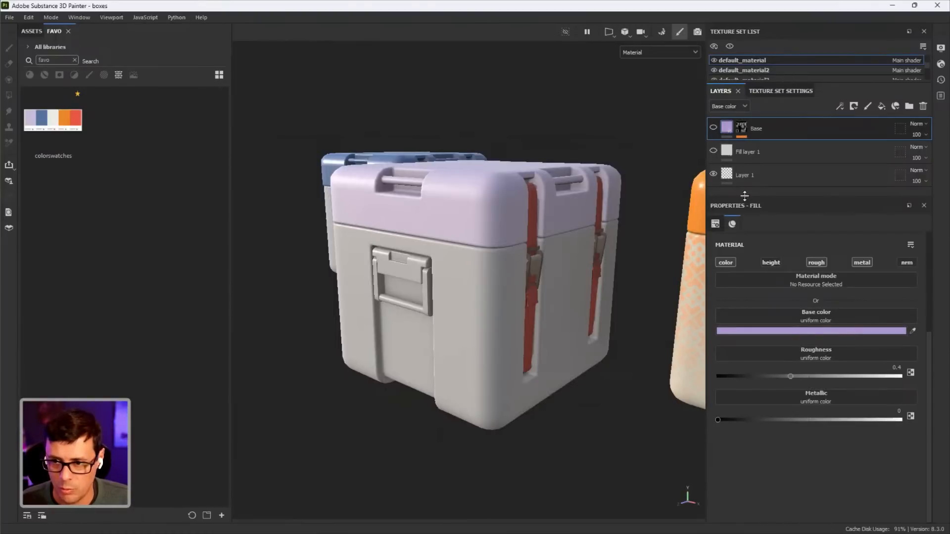
Enlarge the layer stack area and add a fill layer named "Base" on top of default_material's layers
{"action": "left_click_drag", "start_coordinate": [745, 196], "coordinate": [750, 263]}
{"action": "right_click_drag", "start_coordinate": [497, 286], "coordinate": [535, 330], "text": "alt"}
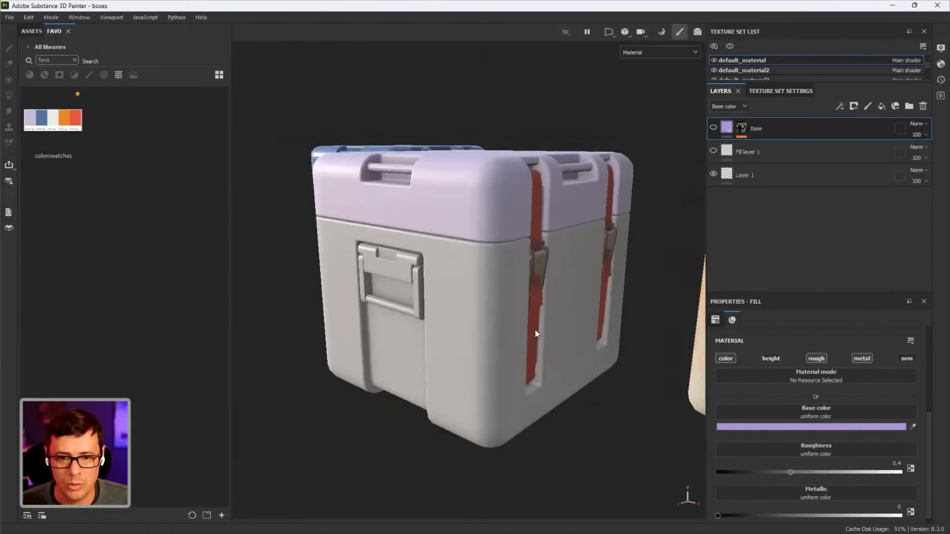
{"action": "middle_click_drag", "start_coordinate": [534, 329], "coordinate": [501, 296], "text": "alt"}
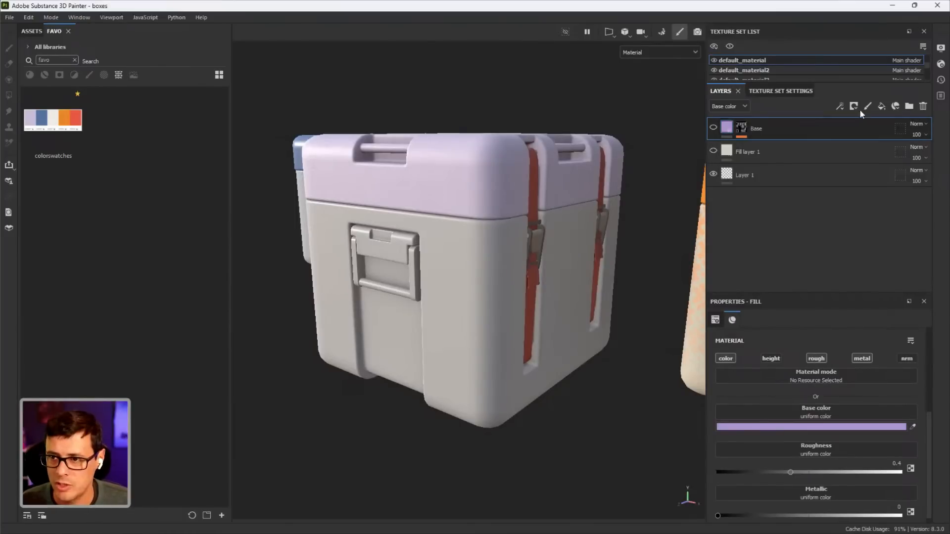
{"action": "left_click", "coordinate": [881, 106]}
{"action": "double_click", "coordinate": [761, 128]}
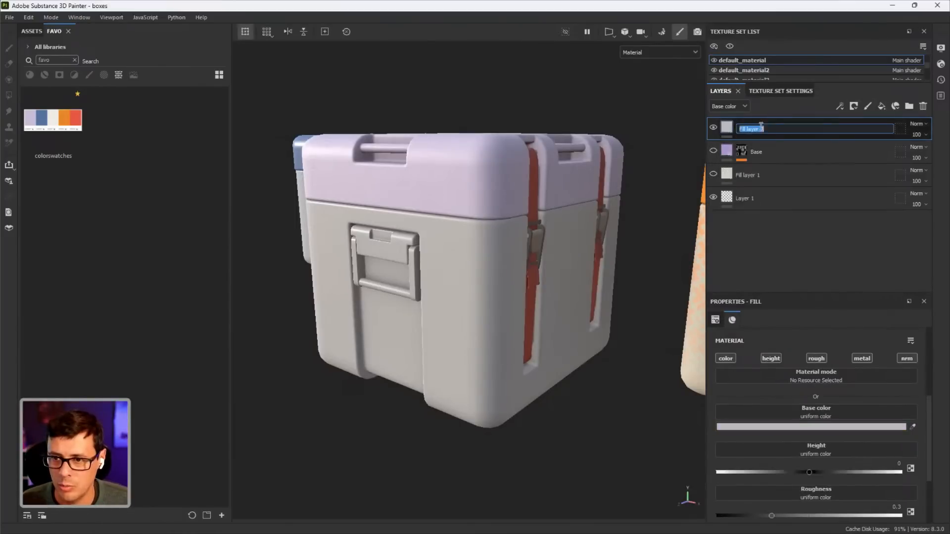
{"action": "type", "text": "Base"}
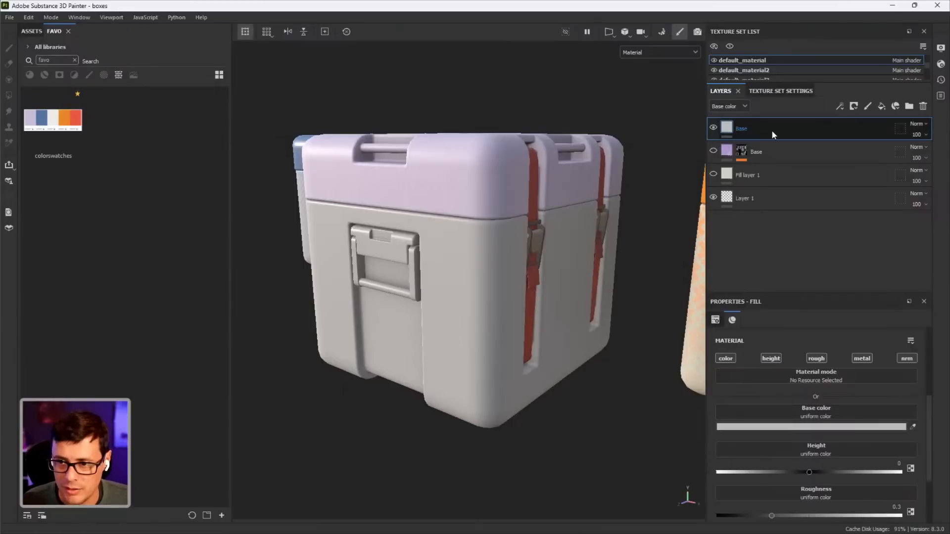
{"action": "key", "text": "Return"}
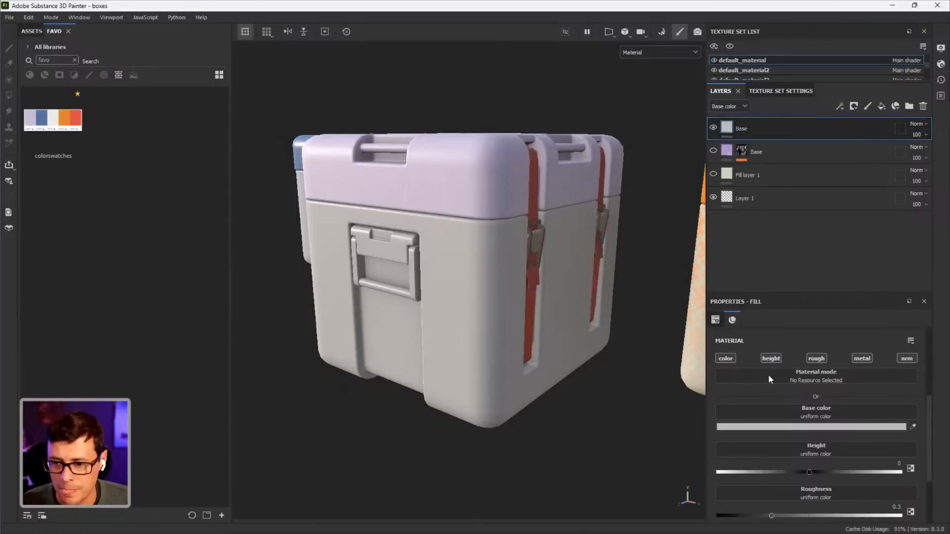
Sample the lilac from the colorswatches image as the base color of default_material's new Base layer
{"action": "left_click", "coordinate": [913, 427]}
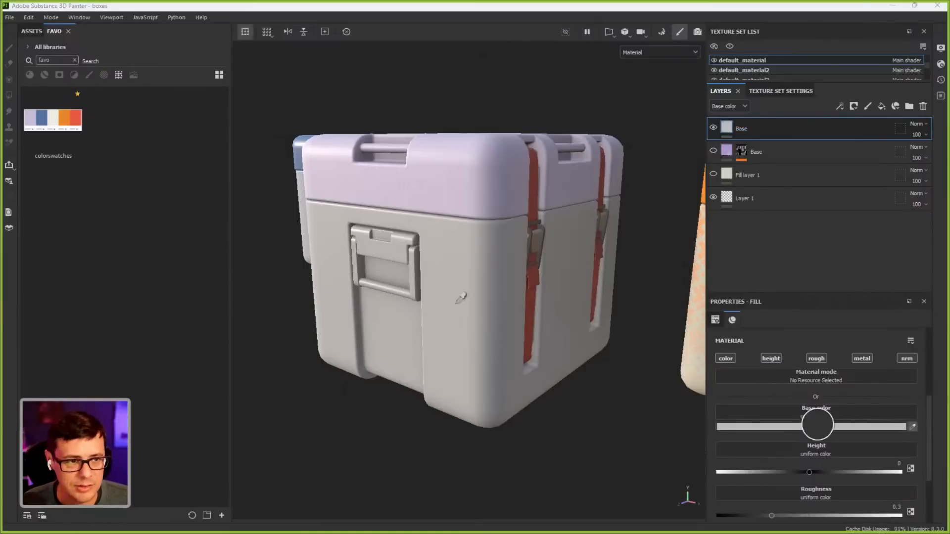
{"action": "left_click", "coordinate": [38, 112]}
{"action": "left_click_drag", "start_coordinate": [445, 233], "coordinate": [531, 274], "text": "alt"}
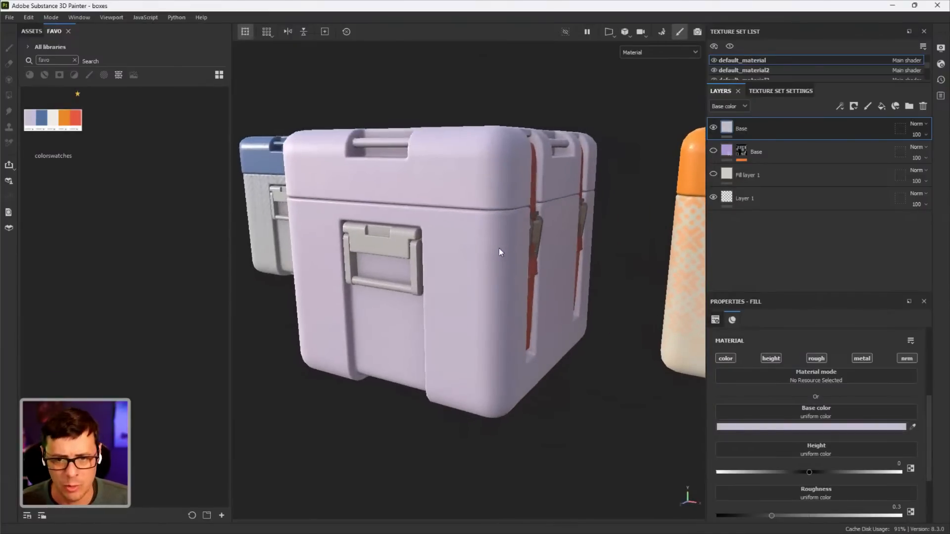
Add a black mask to default_material's topmost Base layer and drive it with a Position generator
{"action": "left_click_drag", "start_coordinate": [527, 254], "coordinate": [656, 142], "text": "alt"}
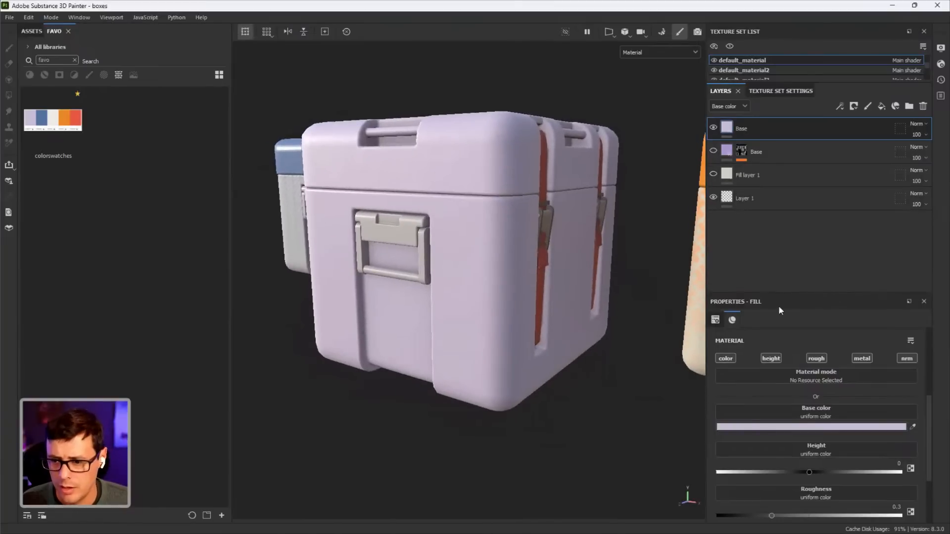
{"action": "left_click", "coordinate": [854, 106]}
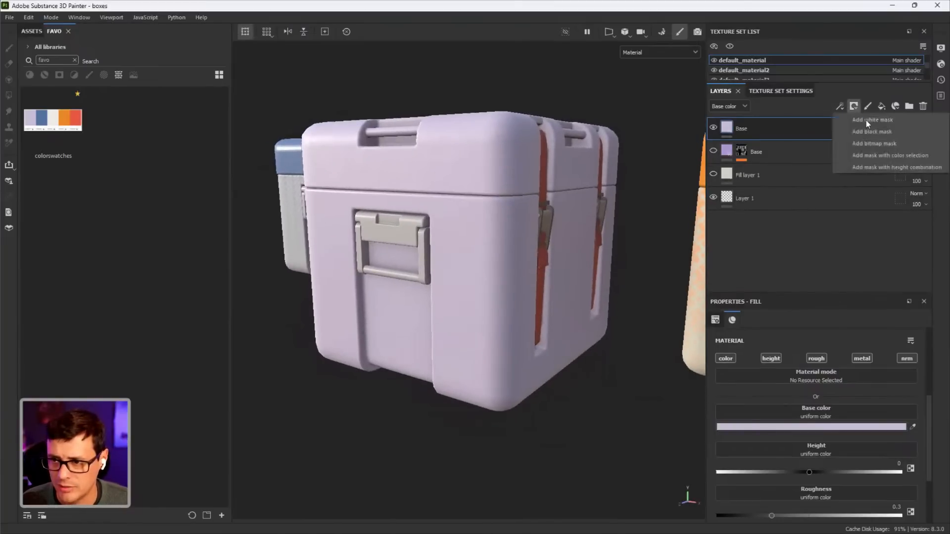
{"action": "left_click", "coordinate": [870, 127]}
{"action": "left_click", "coordinate": [839, 106]}
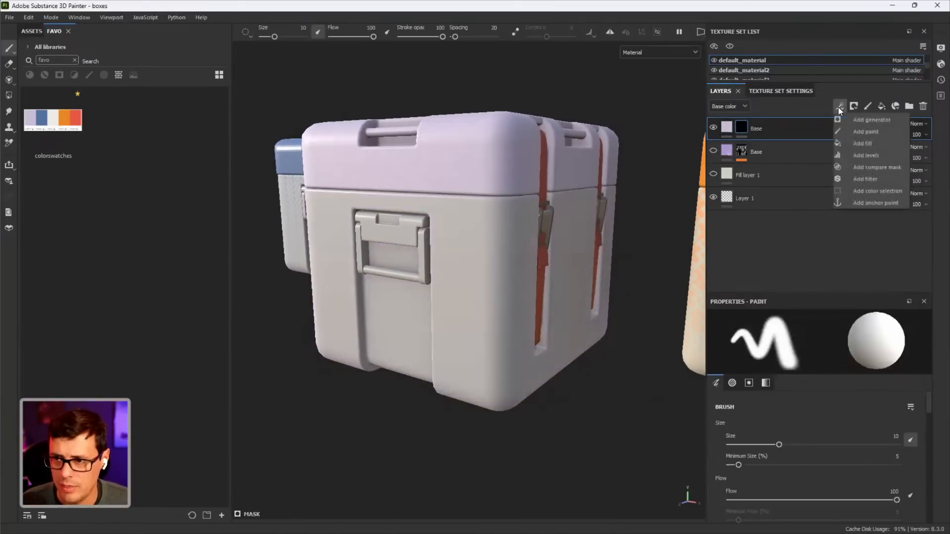
{"action": "left_click", "coordinate": [848, 122]}
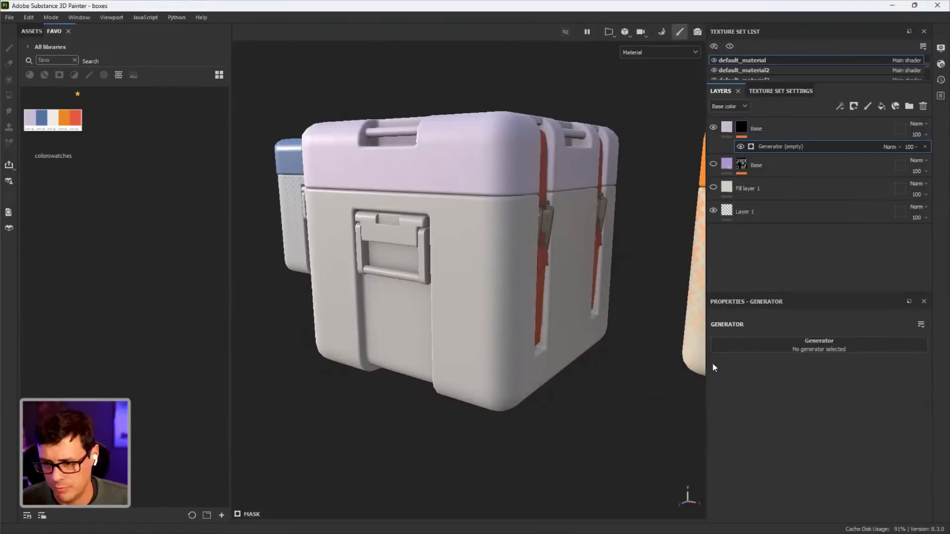
{"action": "left_click", "coordinate": [728, 348]}
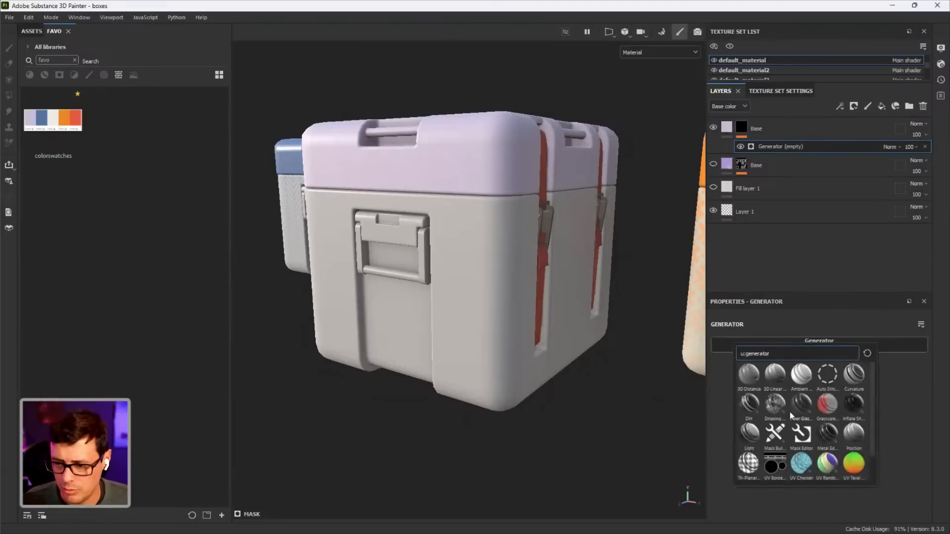
{"action": "left_click", "coordinate": [854, 435]}
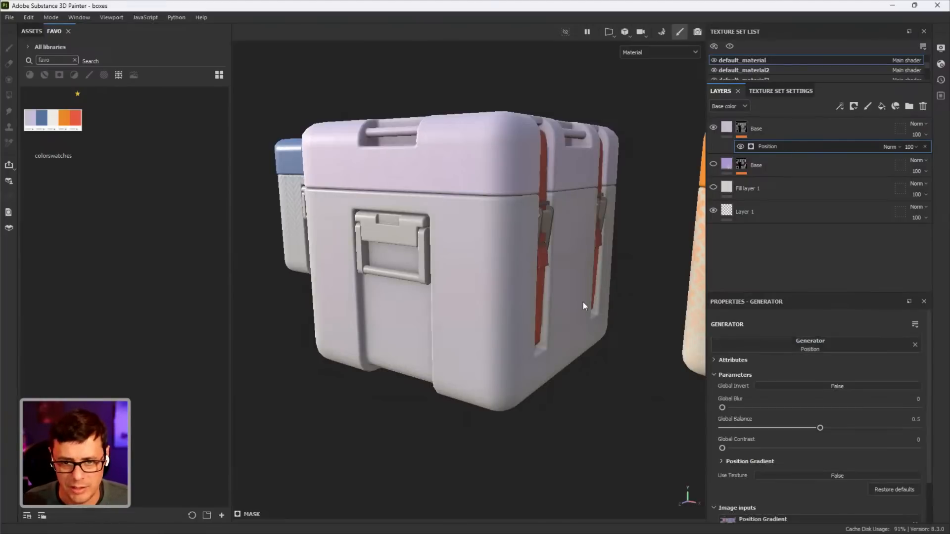
{"action": "left_click_drag", "start_coordinate": [583, 302], "coordinate": [515, 277], "text": "alt"}
{"action": "right_click_drag", "start_coordinate": [514, 277], "coordinate": [564, 324], "text": "alt"}
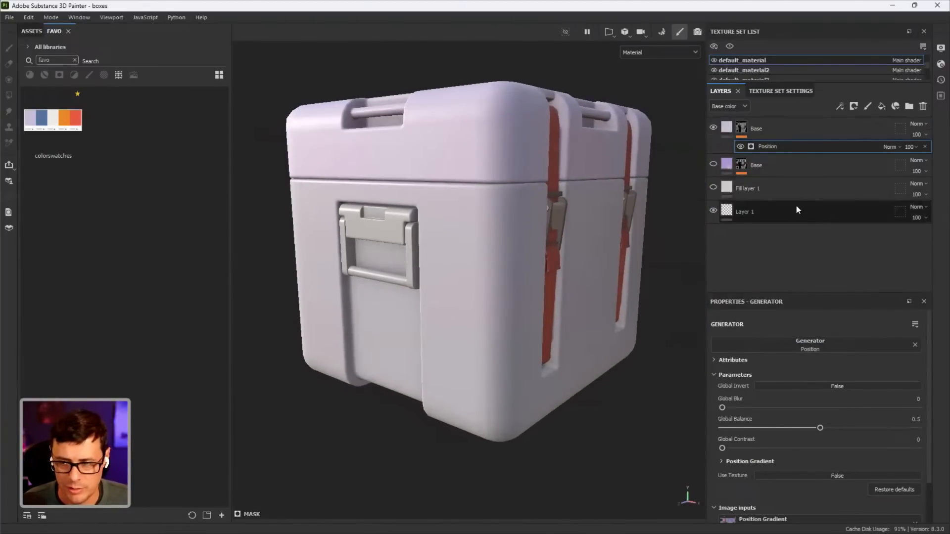
Preview the mask on its own and set the Position generator's Global Balance to 0.39 and Global Contrast to 0.35
{"action": "mouse_move", "coordinate": [742, 132]}
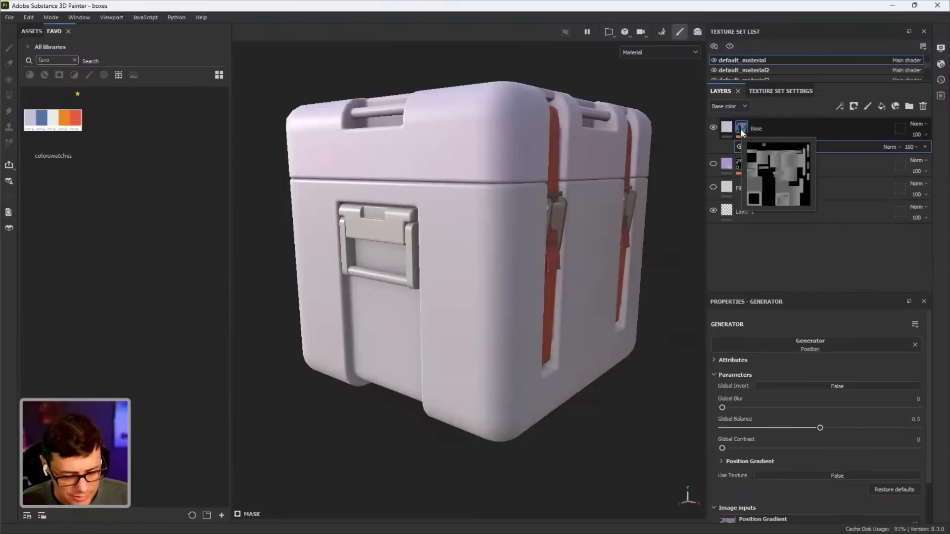
{"action": "left_click", "coordinate": [742, 129], "text": "alt"}
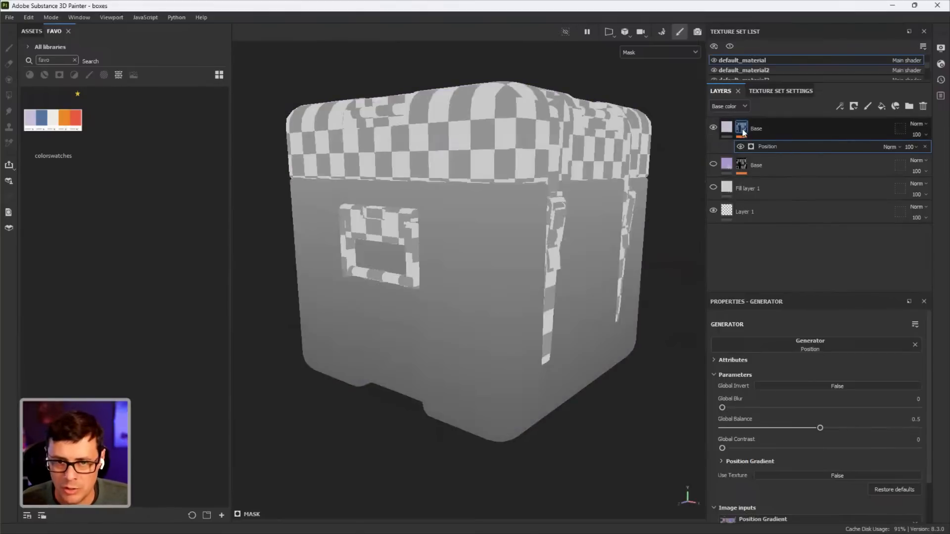
{"action": "left_click_drag", "start_coordinate": [597, 248], "coordinate": [519, 210], "text": "alt"}
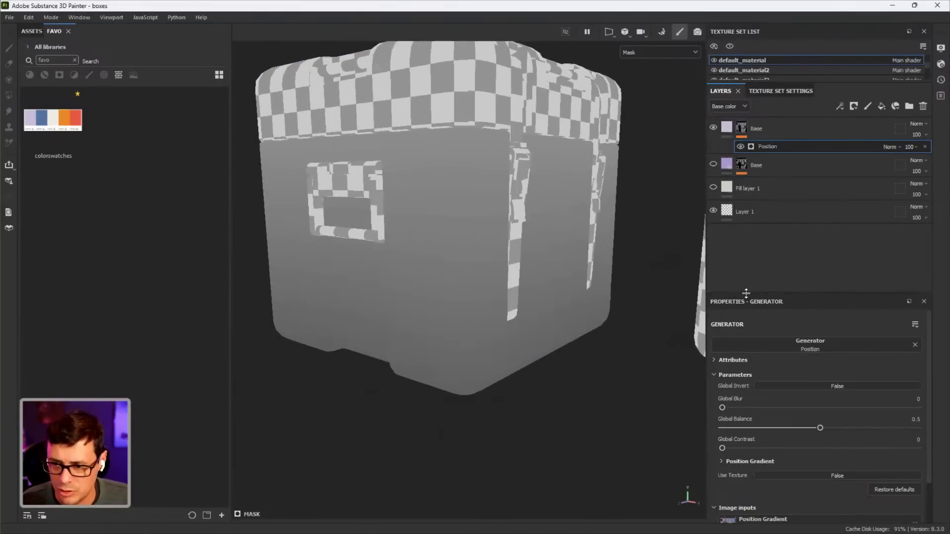
{"action": "left_click_drag", "start_coordinate": [746, 294], "coordinate": [751, 176]}
{"action": "mouse_move", "coordinate": [814, 333]}
{"action": "left_mouse_down"}
{"action": "mouse_move", "coordinate": [788, 338]}
{"action": "mouse_move", "coordinate": [804, 353]}
{"action": "mouse_move", "coordinate": [791, 351]}
{"action": "mouse_move", "coordinate": [788, 335]}
{"action": "mouse_move", "coordinate": [801, 339]}
{"action": "left_mouse_up"}
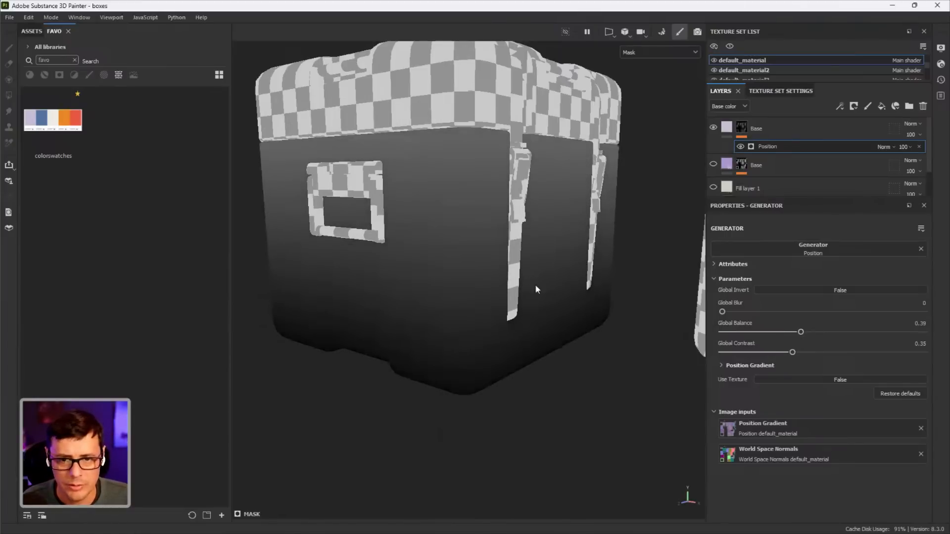
{"action": "mouse_move", "coordinate": [535, 286]}
{"action": "left_mouse_down", "text": "alt"}
{"action": "mouse_move", "coordinate": [602, 227]}
{"action": "mouse_move", "coordinate": [582, 269]}
{"action": "mouse_move", "coordinate": [552, 278]}
{"action": "left_mouse_up", "text": "alt"}
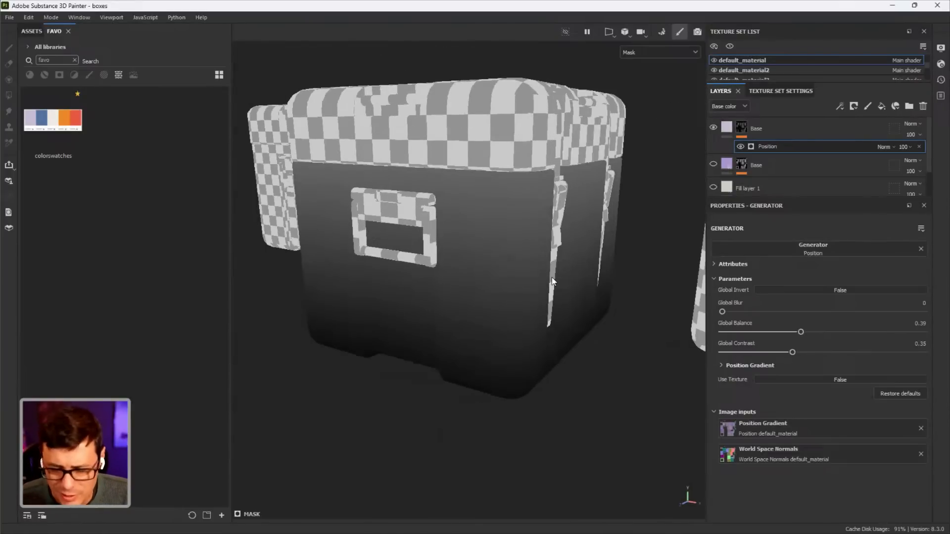
{"action": "left_click_drag", "start_coordinate": [568, 280], "coordinate": [547, 257], "text": "alt"}
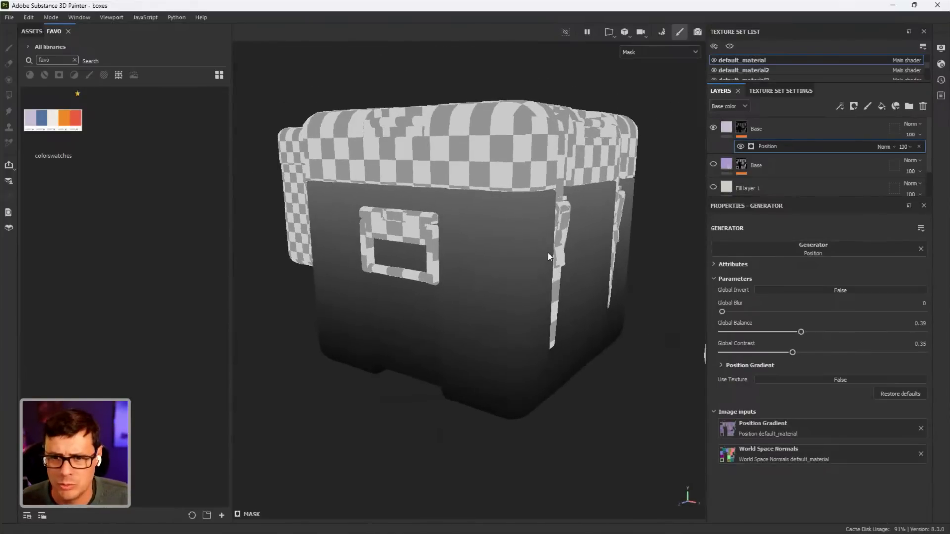
{"action": "key", "text": "m"}
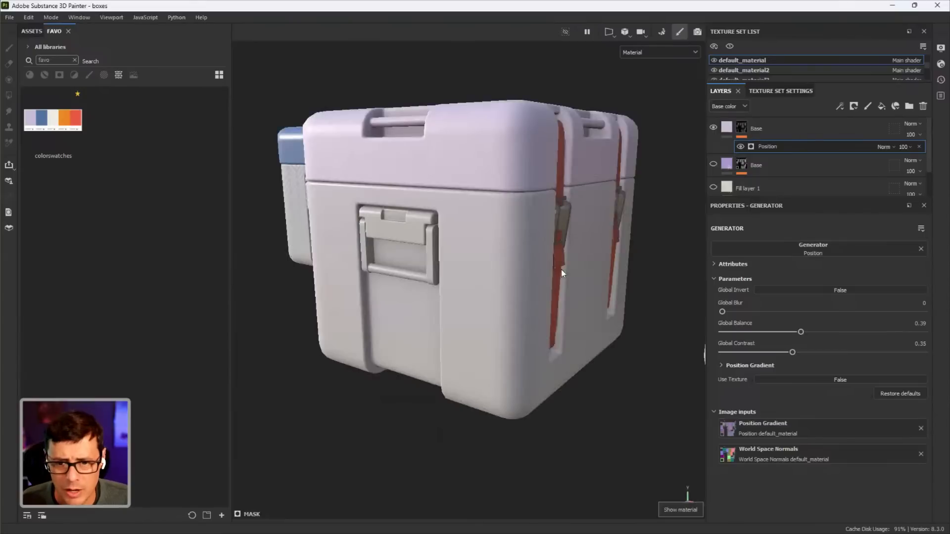
{"action": "left_click_drag", "start_coordinate": [537, 272], "coordinate": [520, 258], "text": "alt"}
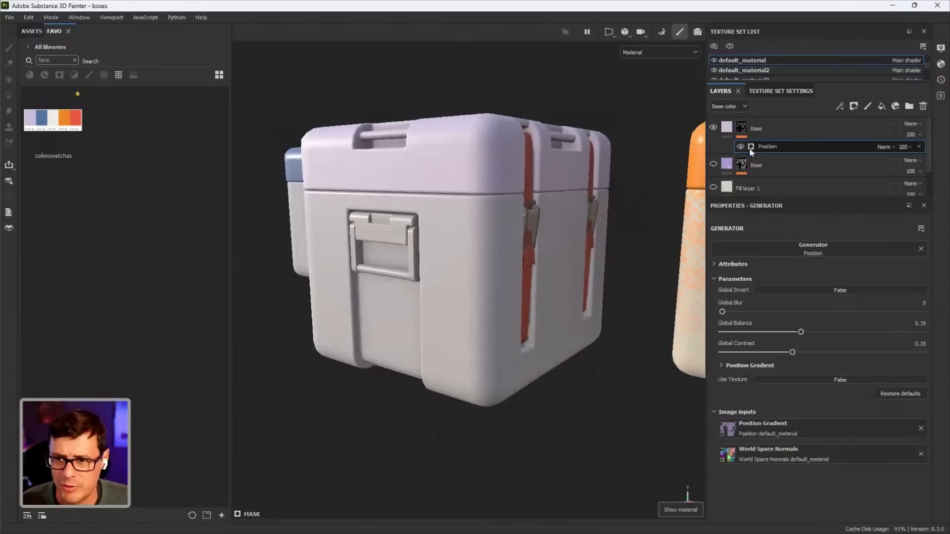
Change the topmost Base layer's base color to a deep saturated purple, using HSV values
{"action": "left_click", "coordinate": [727, 128]}
{"action": "left_click", "coordinate": [732, 335]}
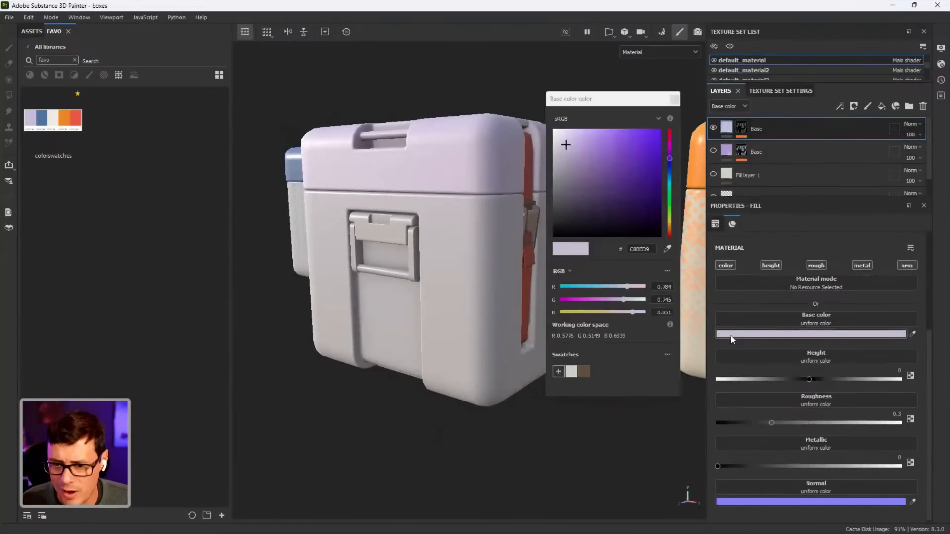
{"action": "left_click", "coordinate": [561, 272]}
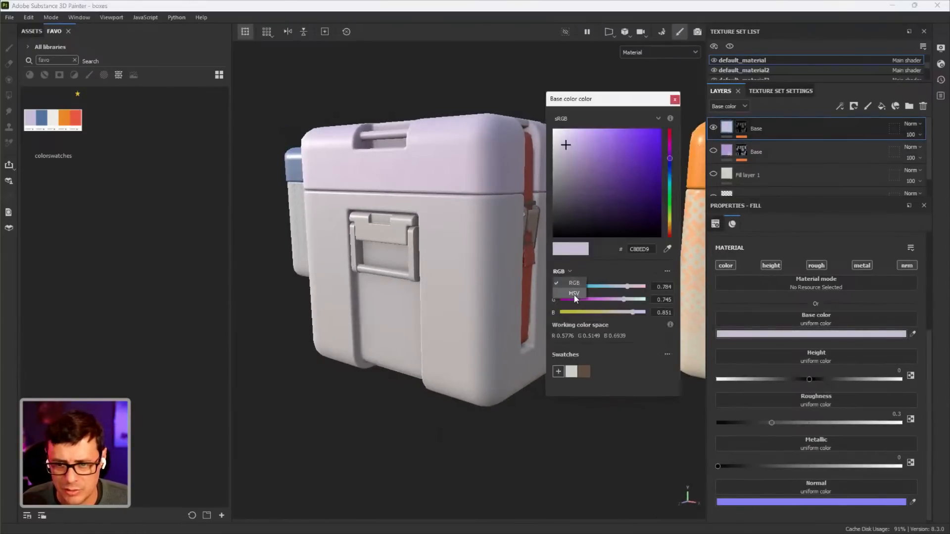
{"action": "left_click", "coordinate": [564, 297]}
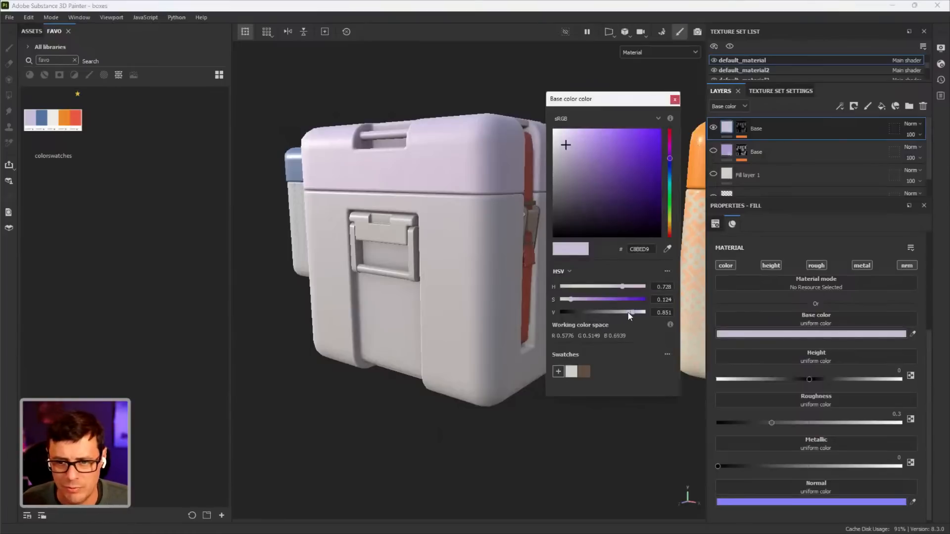
{"action": "left_click_drag", "start_coordinate": [629, 313], "coordinate": [628, 290]}
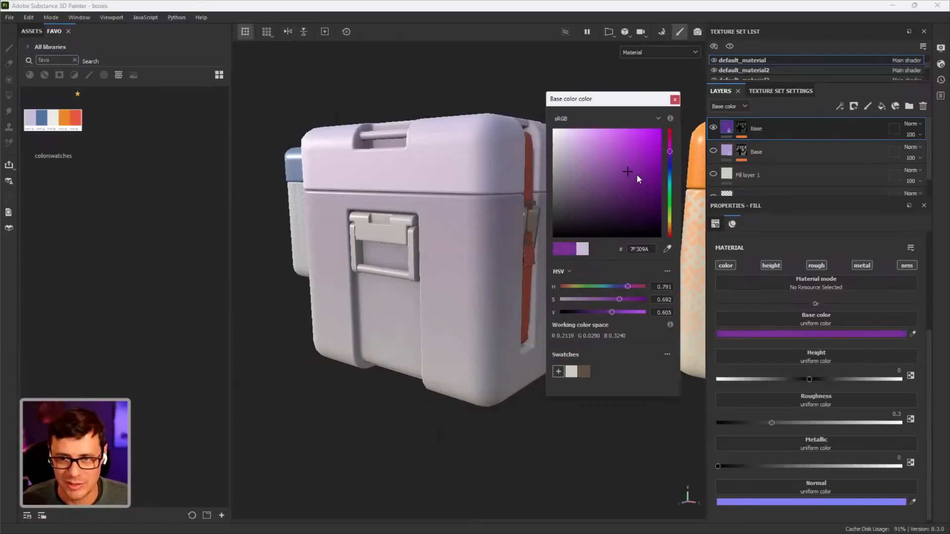
{"action": "left_click_drag", "start_coordinate": [636, 174], "coordinate": [639, 166]}
{"action": "right_click_drag", "start_coordinate": [429, 292], "coordinate": [411, 297], "text": "alt"}
{"action": "mouse_move", "coordinate": [413, 296]}
{"action": "left_mouse_down", "text": "alt"}
{"action": "mouse_move", "coordinate": [454, 297]}
{"action": "mouse_move", "coordinate": [424, 295]}
{"action": "left_mouse_up", "text": "alt"}
{"action": "left_click", "coordinate": [673, 100]}
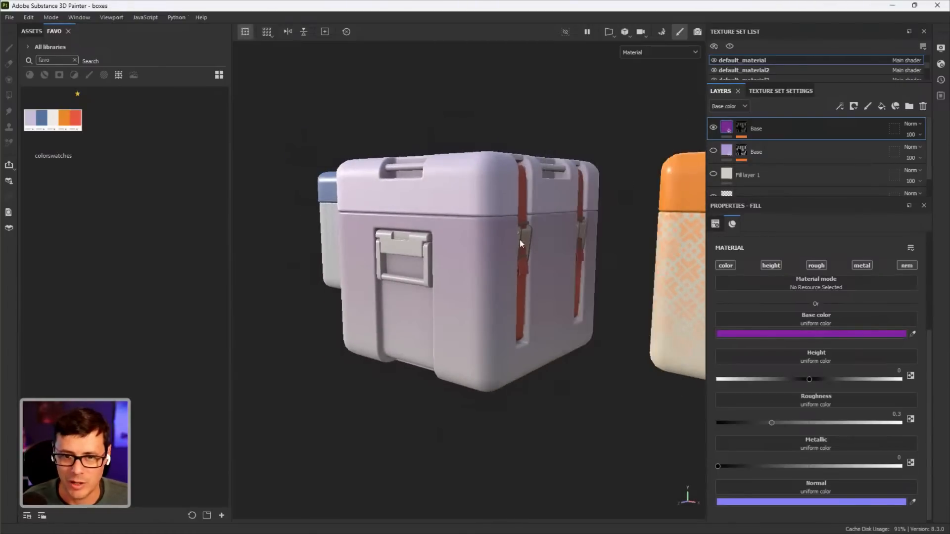
Compare the Position gradient in the topmost Base layer's mask with the purple fade on the box body
{"action": "right_click_drag", "start_coordinate": [520, 239], "coordinate": [522, 360], "text": "alt"}
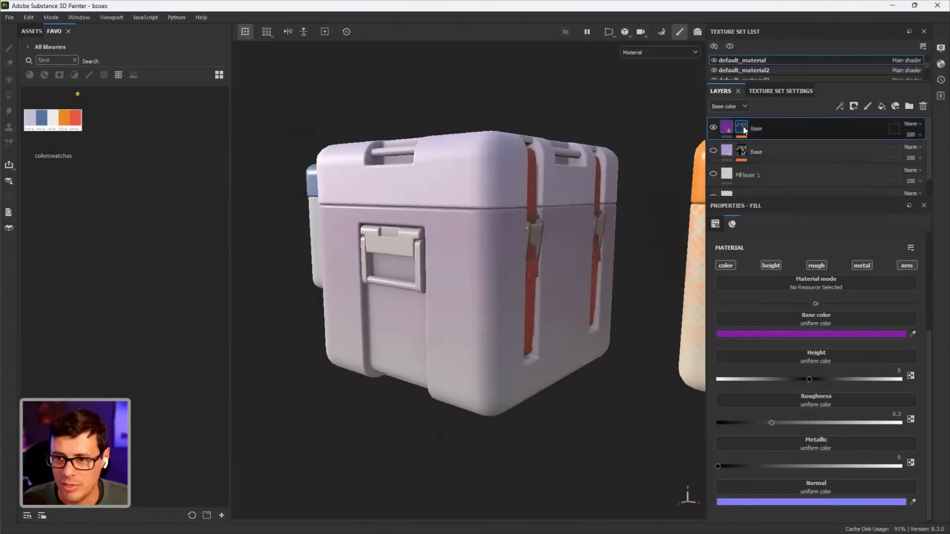
{"action": "left_click", "coordinate": [742, 127]}
{"action": "mouse_move", "coordinate": [511, 254]}
{"action": "right_mouse_down", "text": "alt"}
{"action": "mouse_move", "coordinate": [566, 306]}
{"action": "mouse_move", "coordinate": [558, 297]}
{"action": "right_mouse_up", "text": "alt"}
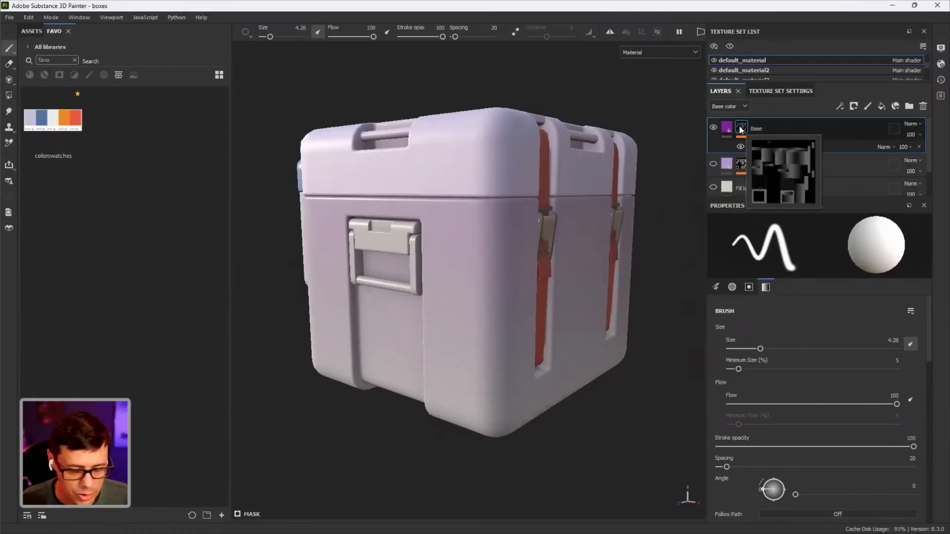
{"action": "left_click", "coordinate": [767, 148]}
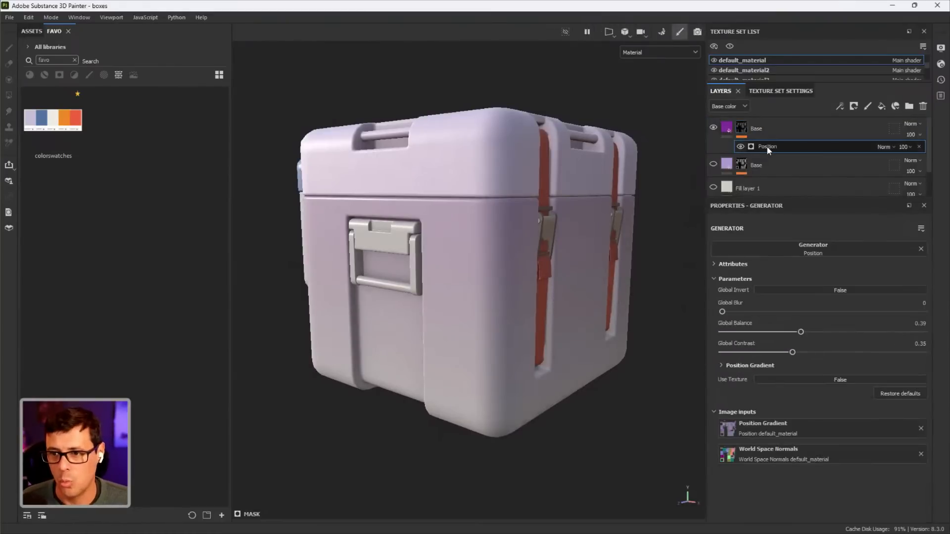
{"action": "left_click", "coordinate": [741, 129], "text": "alt"}
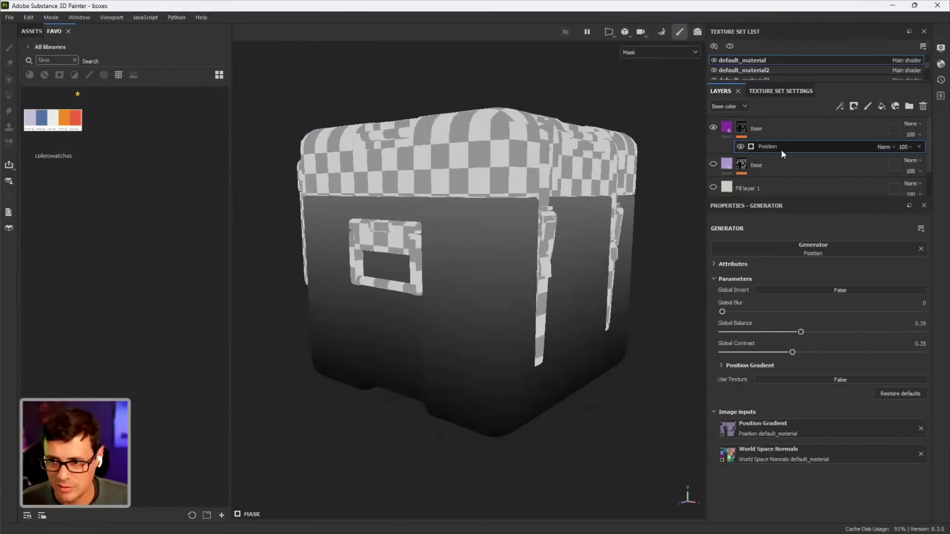
{"action": "mouse_move", "coordinate": [745, 132]}
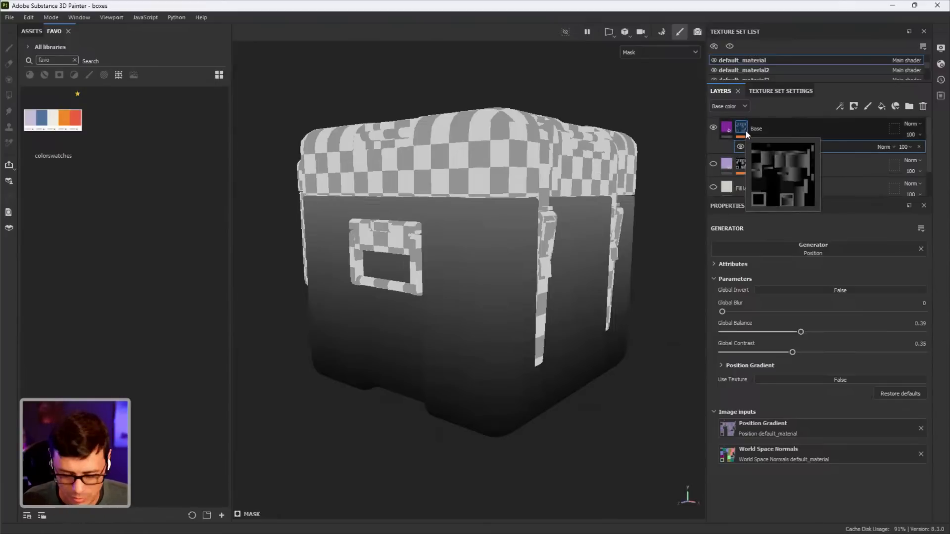
{"action": "key", "text": "m"}
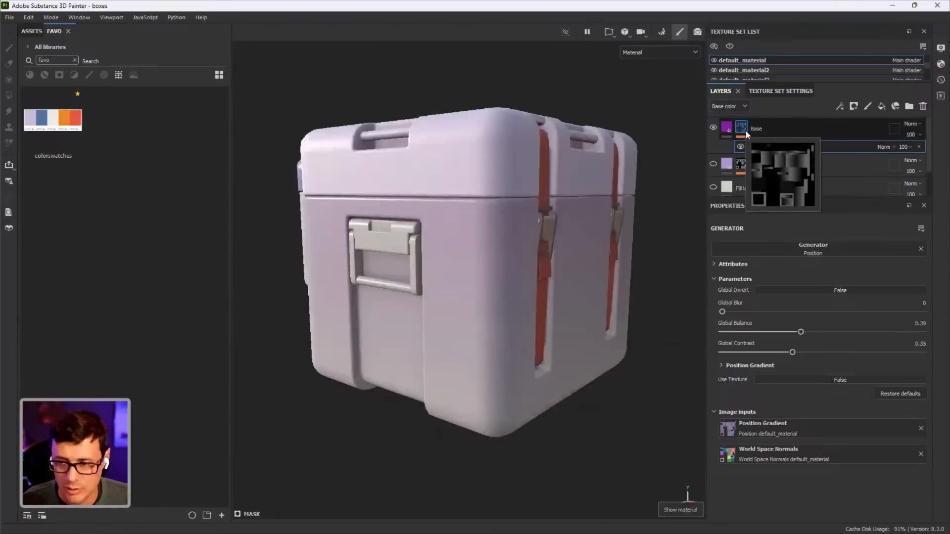
Add a fill to the topmost Base layer's mask above the Position generator and filter the asset library to textures
{"action": "left_click", "coordinate": [840, 107]}
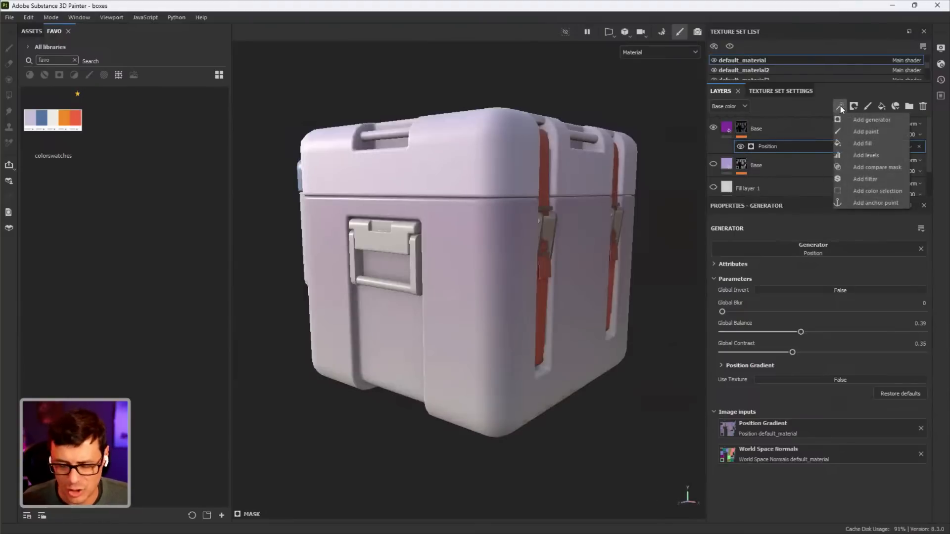
{"action": "left_click", "coordinate": [852, 143]}
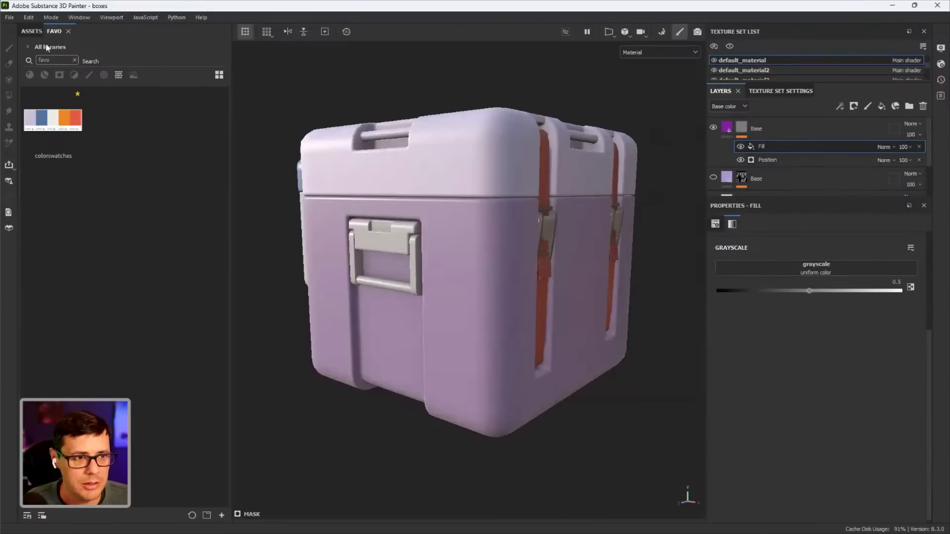
{"action": "left_click", "coordinate": [31, 30]}
{"action": "left_click", "coordinate": [219, 60]}
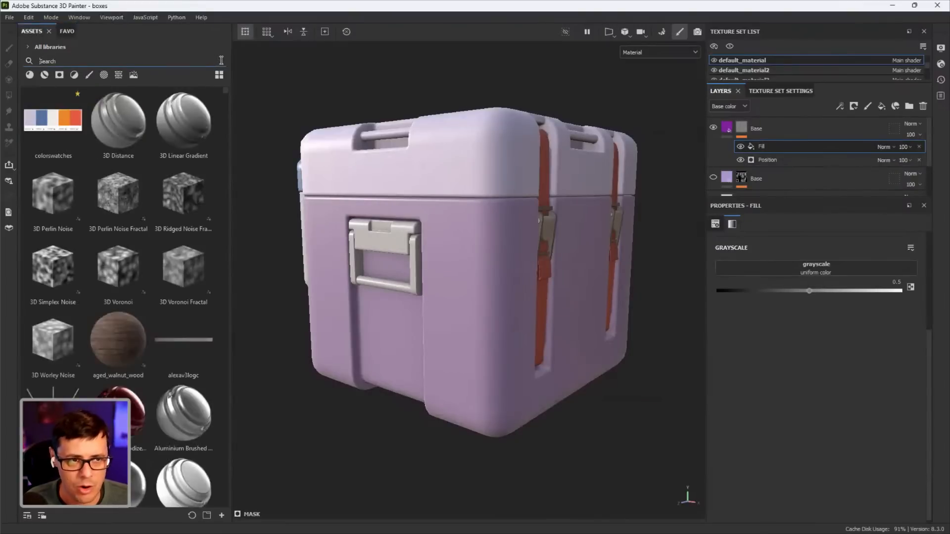
{"action": "left_click_drag", "start_coordinate": [231, 188], "coordinate": [241, 187]}
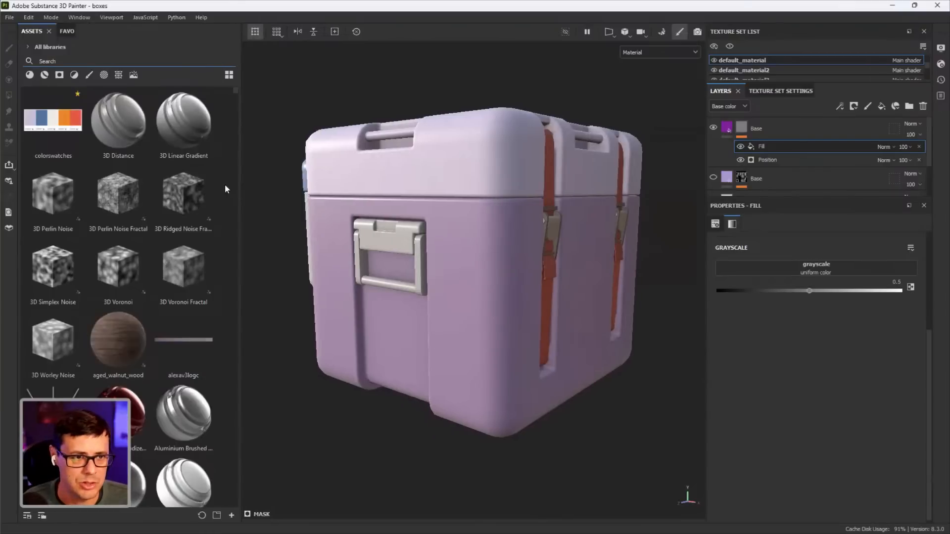
{"action": "left_click", "coordinate": [118, 74]}
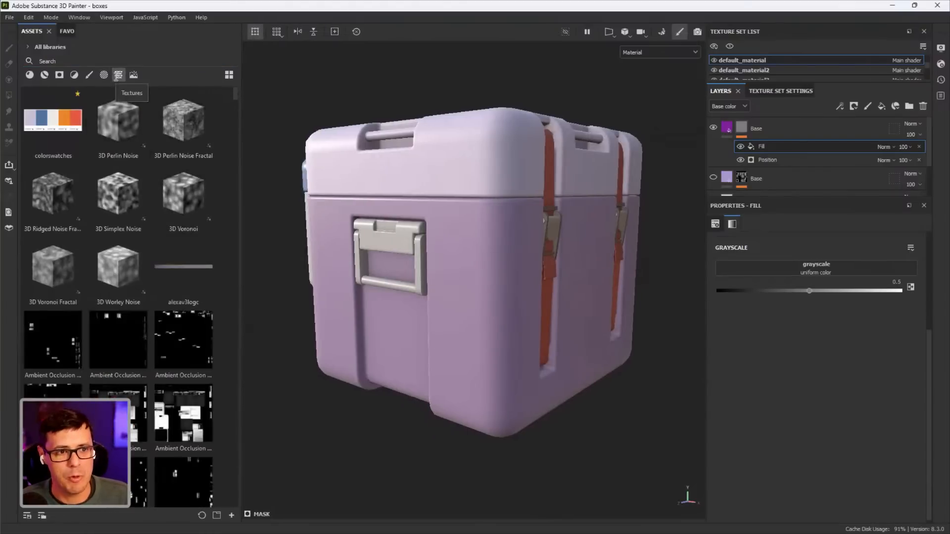
Find the Fabric Diamond Alternate texture in the library and assign it as the mask fill's grayscale
{"action": "scroll", "coordinate": [162, 352], "scroll_direction": "down", "scroll_amount": 10}
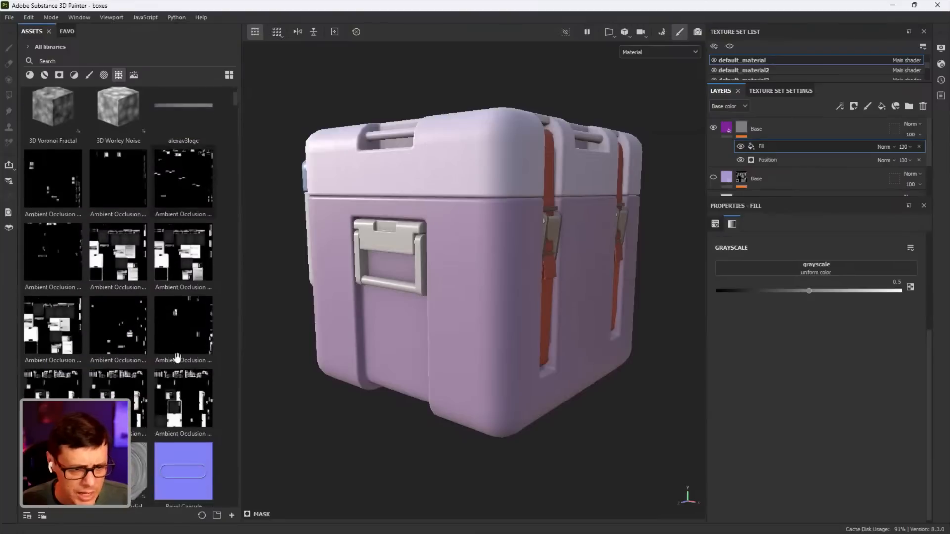
{"action": "scroll", "coordinate": [162, 353], "scroll_direction": "down", "scroll_amount": 15}
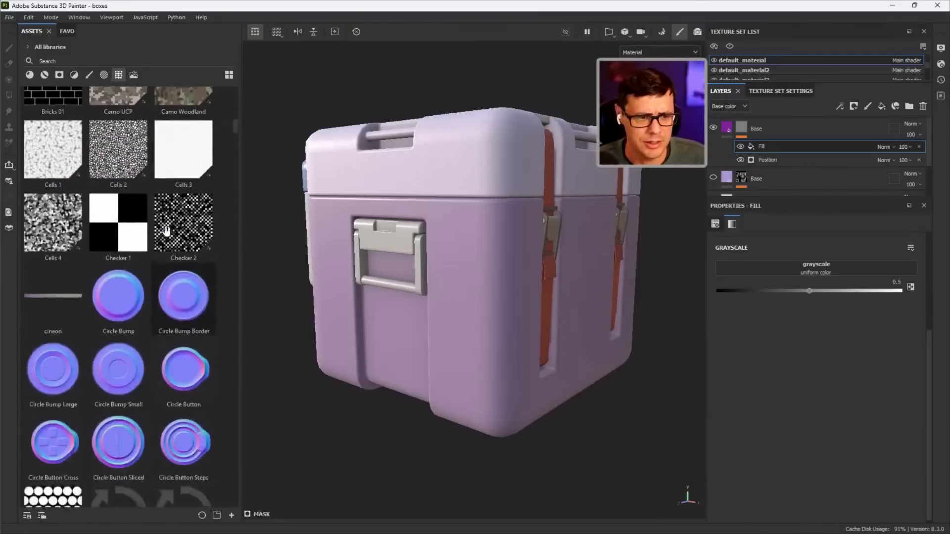
{"action": "scroll", "coordinate": [173, 230], "scroll_direction": "down", "scroll_amount": 15}
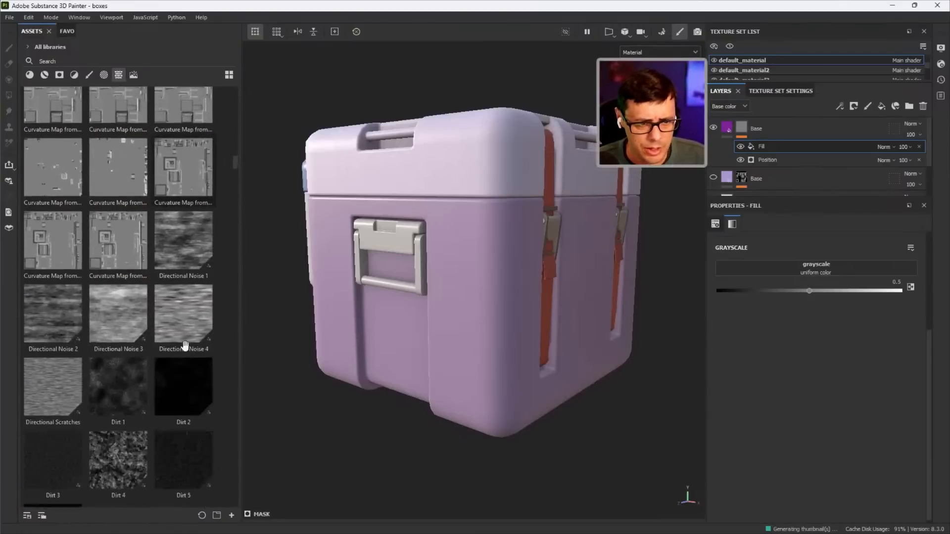
{"action": "scroll", "coordinate": [173, 230], "scroll_direction": "down", "scroll_amount": 5}
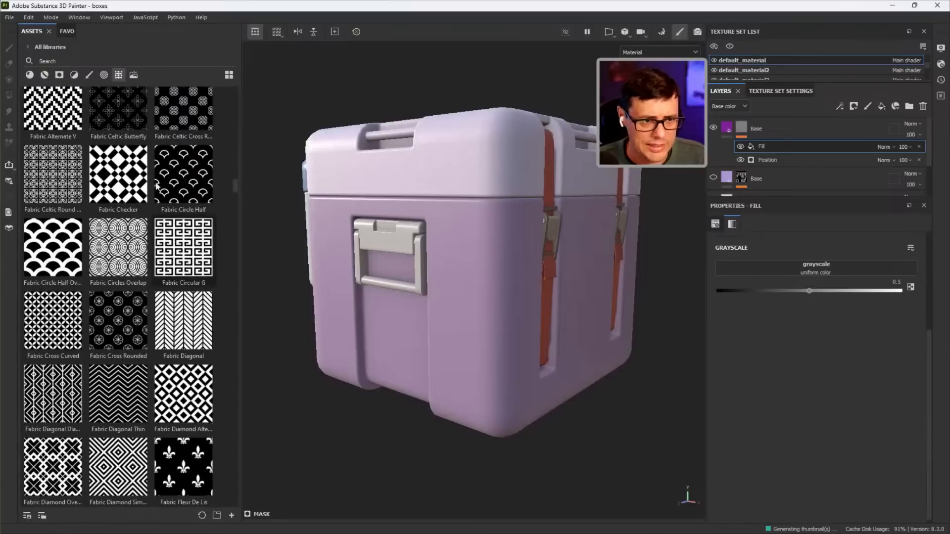
{"action": "mouse_move", "coordinate": [135, 340]}
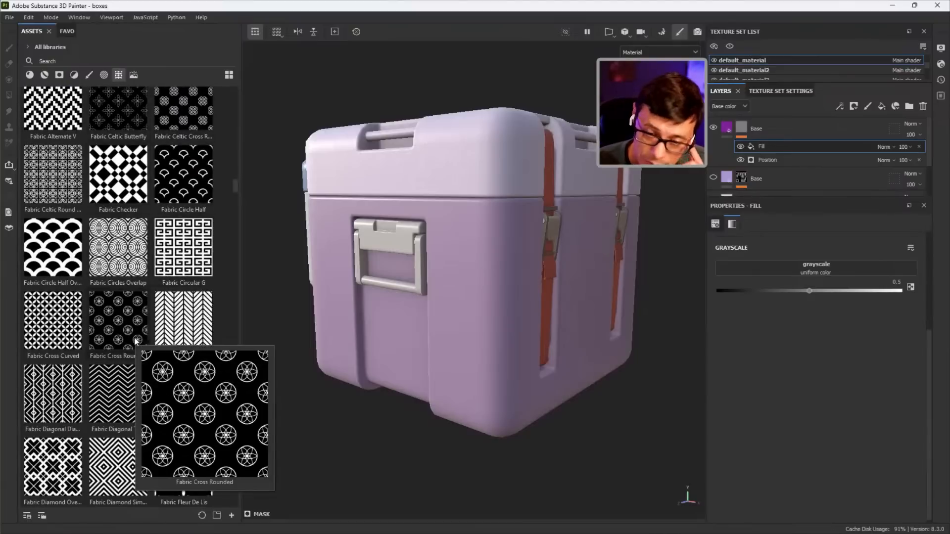
{"action": "mouse_move", "coordinate": [156, 297]}
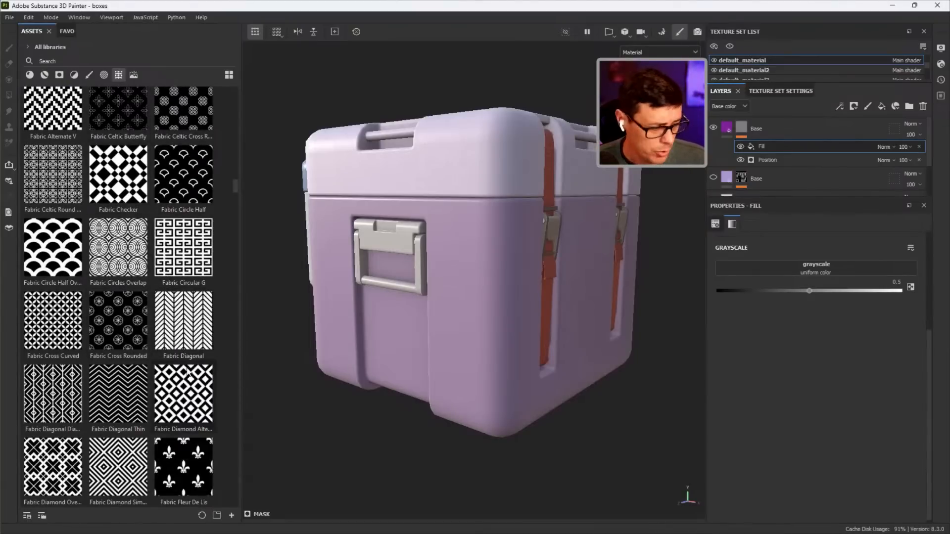
{"action": "mouse_move", "coordinate": [188, 372]}
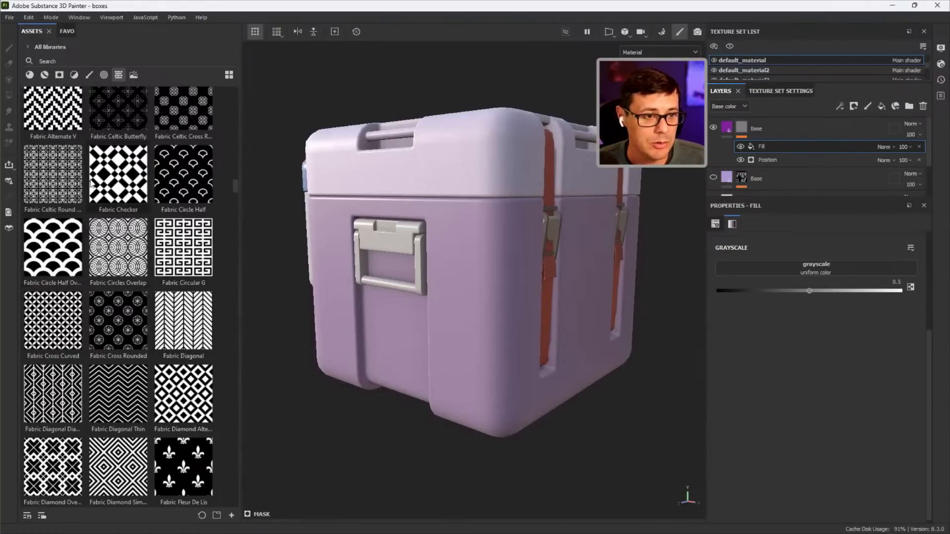
{"action": "scroll", "coordinate": [99, 188], "scroll_direction": "up", "scroll_amount": 3}
{"action": "scroll", "coordinate": [121, 213], "scroll_direction": "down", "scroll_amount": 6}
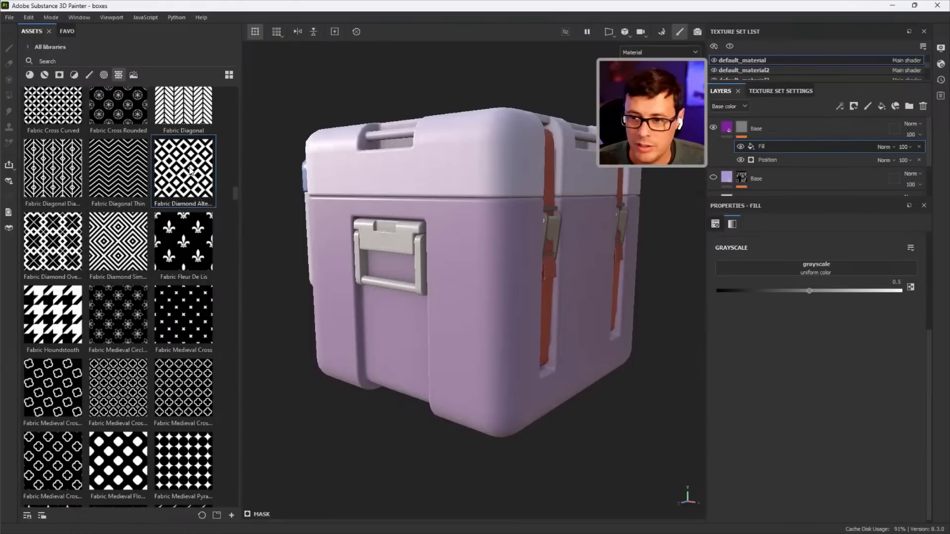
{"action": "left_click_drag", "start_coordinate": [192, 170], "coordinate": [635, 294]}
{"action": "left_click_drag", "start_coordinate": [763, 281], "coordinate": [765, 282]}
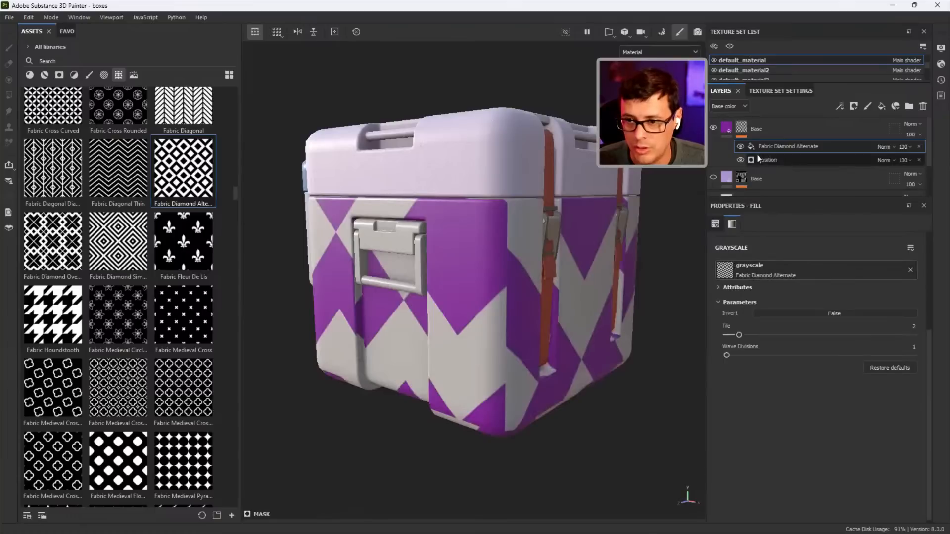
Set the diamond pattern fill to Tri-planar projection with tiling 12 and hardness 0.92
{"action": "left_click", "coordinate": [716, 223]}
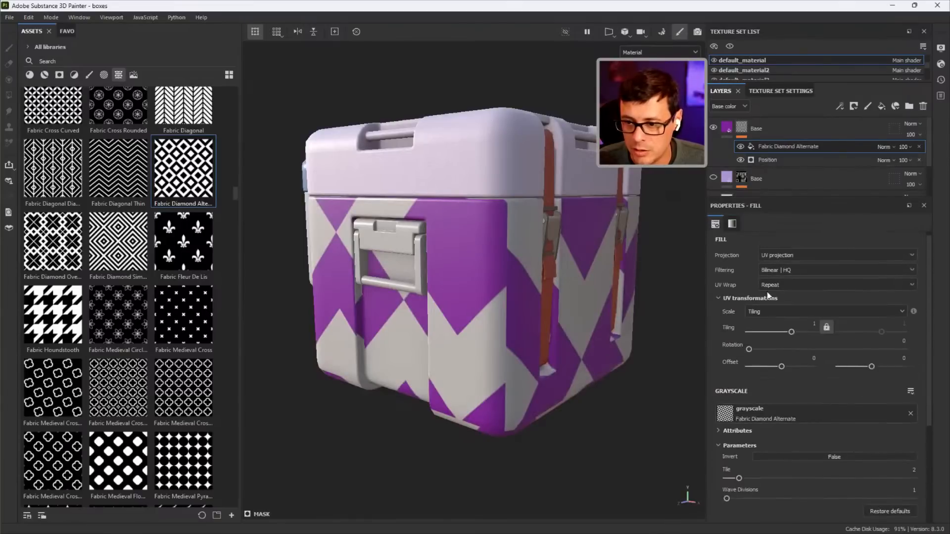
{"action": "left_click", "coordinate": [791, 315]}
{"action": "left_click", "coordinate": [781, 257]}
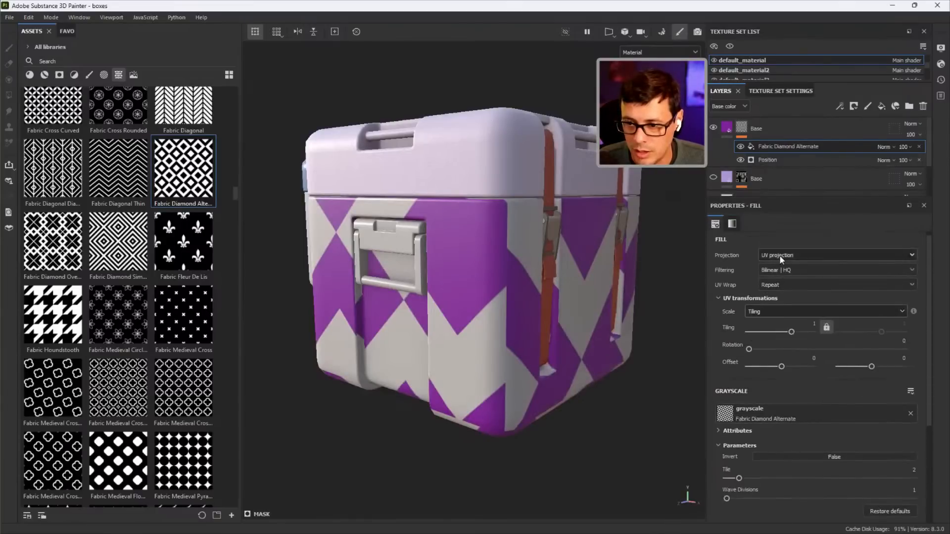
{"action": "left_click", "coordinate": [780, 257]}
{"action": "left_click", "coordinate": [784, 281]}
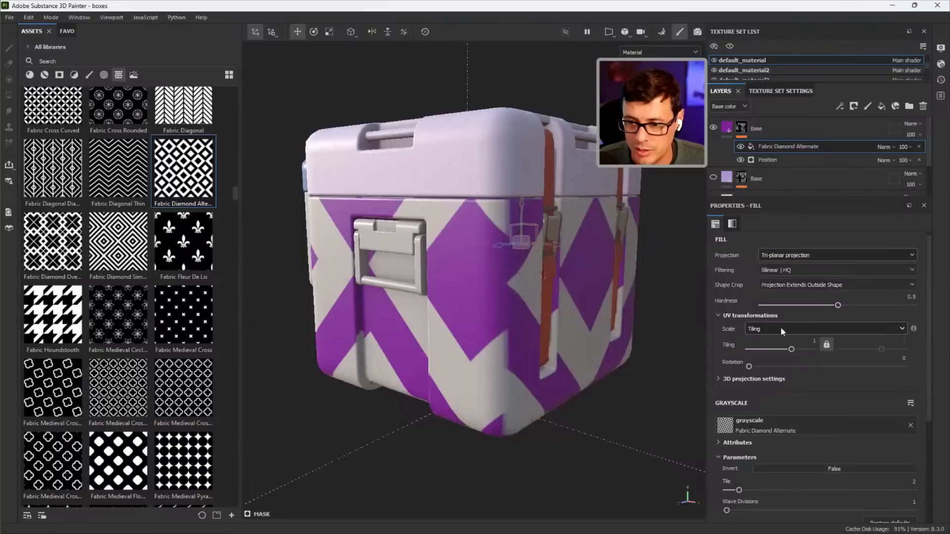
{"action": "left_click", "coordinate": [817, 342]}
{"action": "type", "text": "12"}
{"action": "key", "text": "Return"}
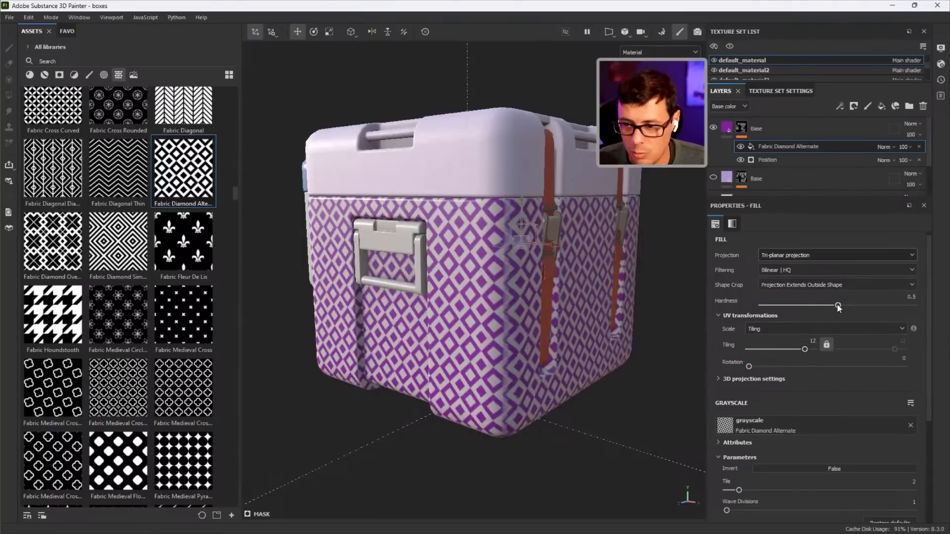
{"action": "left_click_drag", "start_coordinate": [838, 305], "coordinate": [898, 306]}
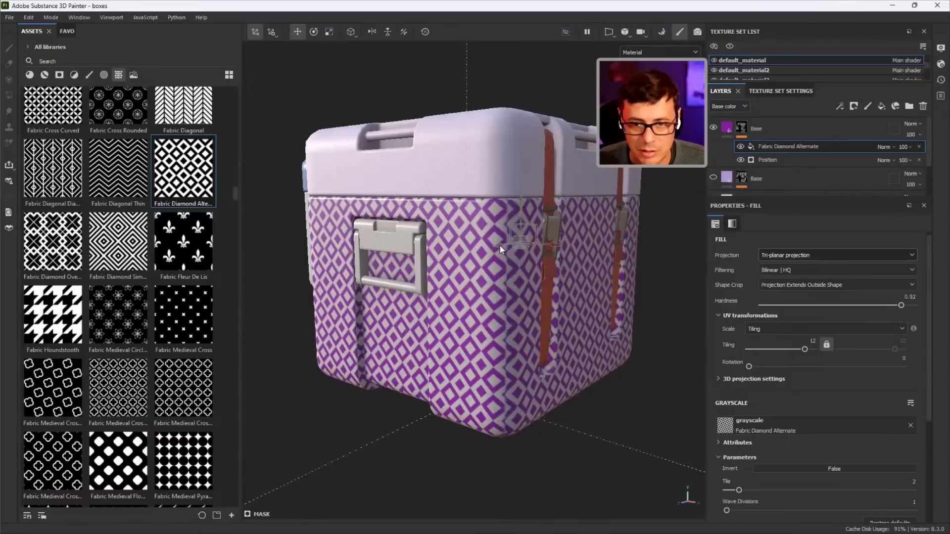
Compare the mask with and without the diamond pattern, and set the pattern fill's blend mode to Multiply over the Position gradient
{"action": "left_click_drag", "start_coordinate": [500, 245], "coordinate": [498, 251]}
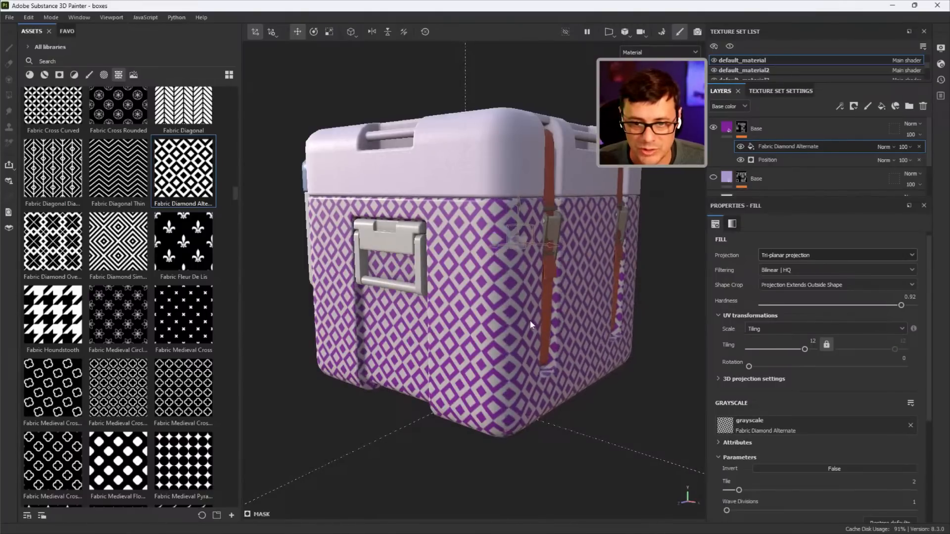
{"action": "right_click_drag", "start_coordinate": [530, 383], "coordinate": [460, 349], "text": "alt"}
{"action": "left_click_drag", "start_coordinate": [460, 349], "coordinate": [425, 342], "text": "alt"}
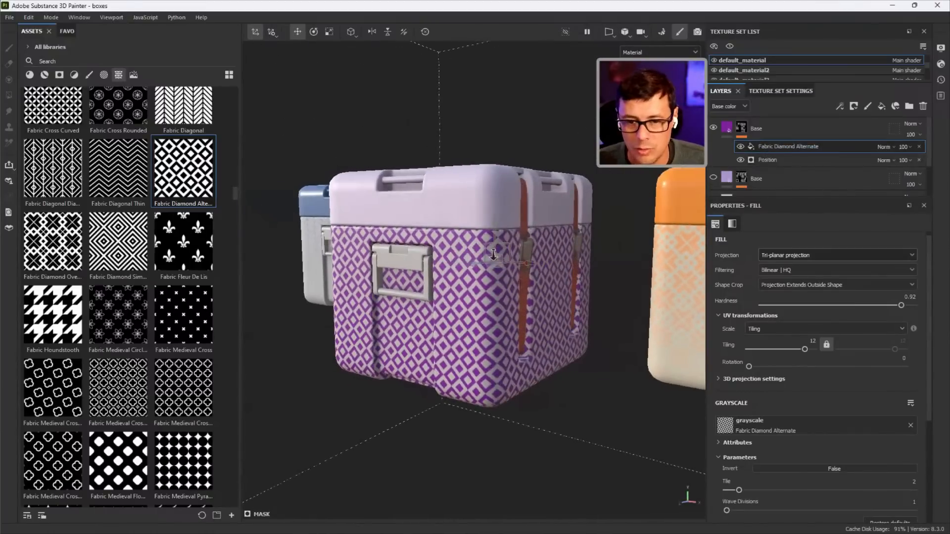
{"action": "scroll", "coordinate": [493, 254], "scroll_direction": "up", "scroll_amount": 2}
{"action": "left_click", "coordinate": [740, 147]}
{"action": "left_click", "coordinate": [740, 148]}
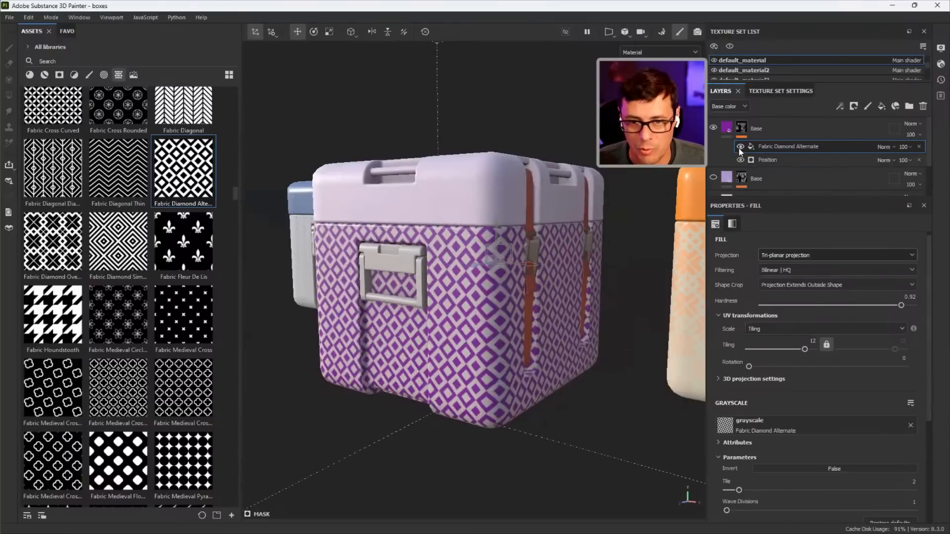
{"action": "left_click", "coordinate": [884, 147]}
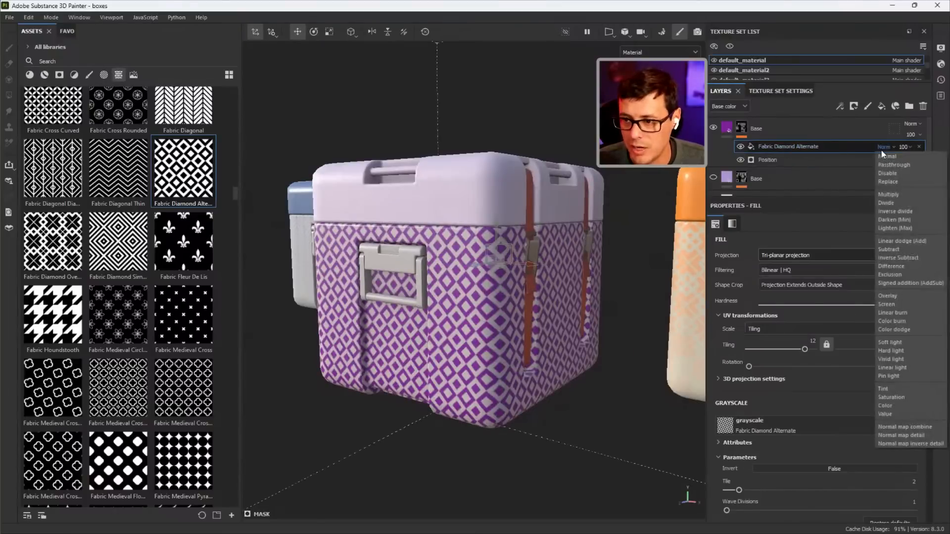
{"action": "left_click", "coordinate": [885, 195]}
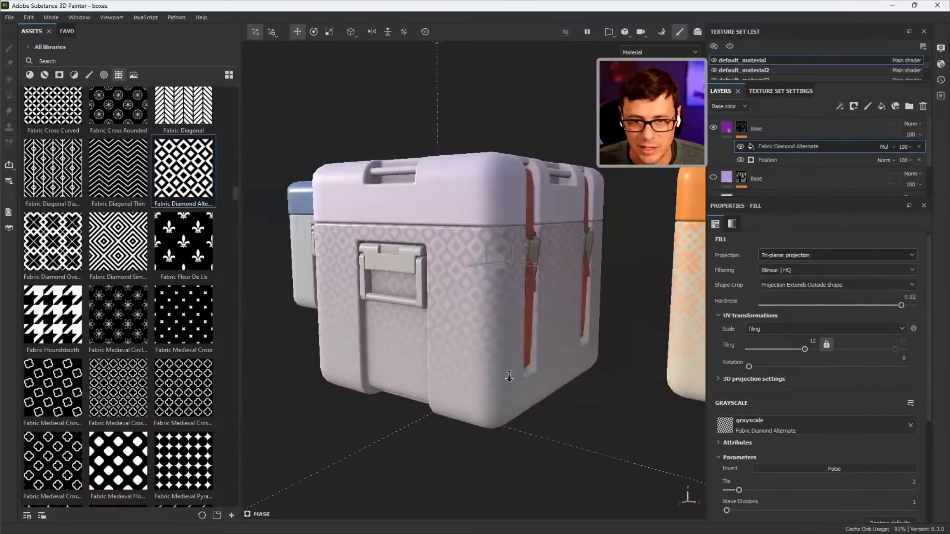
Try the Subtract blend mode on the Fabric Diamond Alternate fill
{"action": "left_click", "coordinate": [884, 147]}
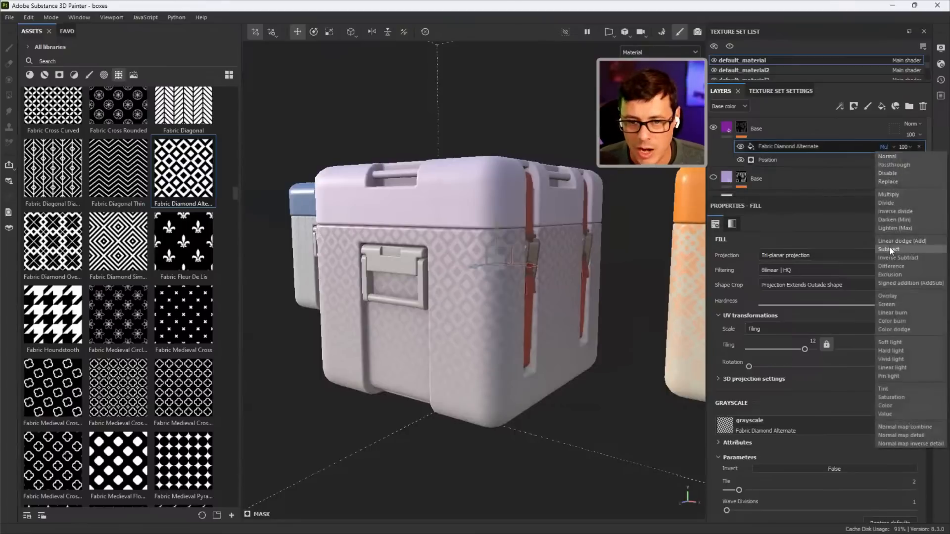
{"action": "left_click", "coordinate": [889, 250]}
{"action": "key", "text": "ctrl+z"}
Brighten the topmost Base layer's base color to purple A414D5, with saturation 0.913 and value 0.837
{"action": "left_click_drag", "start_coordinate": [475, 294], "coordinate": [512, 281], "text": "alt"}
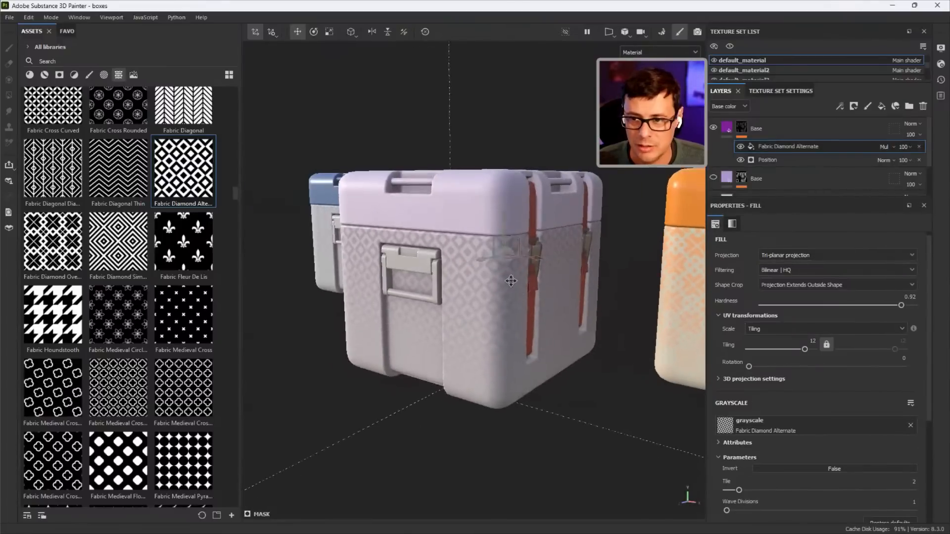
{"action": "left_click", "coordinate": [757, 129]}
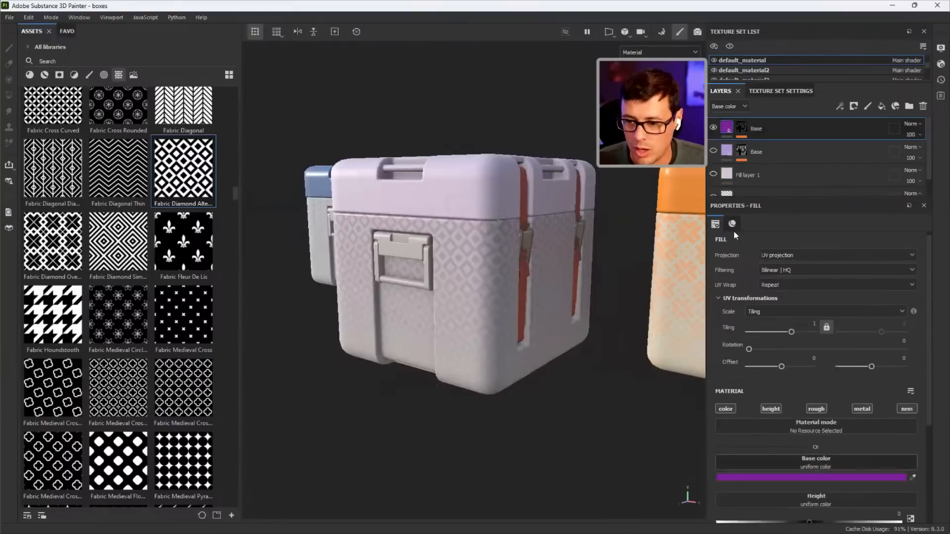
{"action": "left_click", "coordinate": [824, 478]}
{"action": "left_click_drag", "start_coordinate": [615, 311], "coordinate": [632, 315]}
{"action": "left_click_drag", "start_coordinate": [629, 299], "coordinate": [638, 300]}
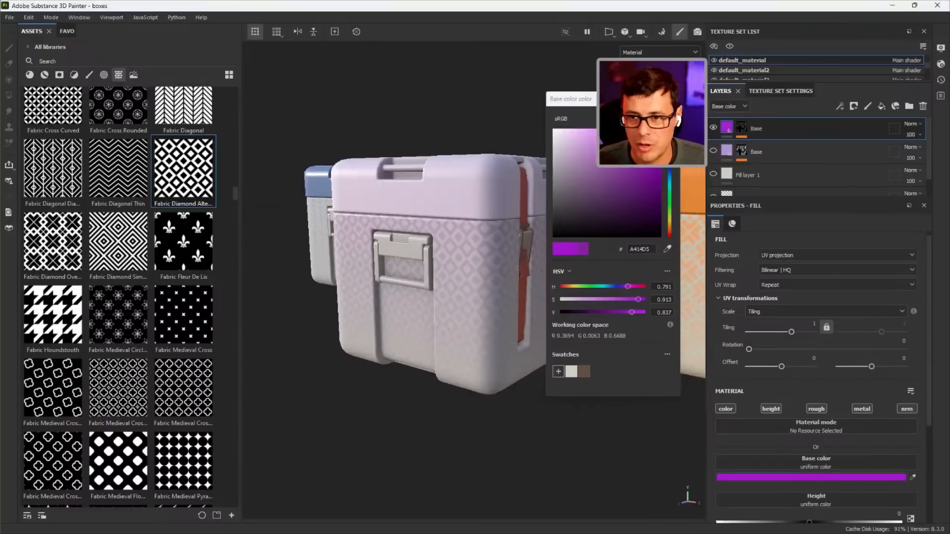
{"action": "left_click", "coordinate": [502, 276]}
Raise the topmost Base layer's metallic value to 1
{"action": "scroll", "coordinate": [503, 276], "scroll_direction": "up", "scroll_amount": 2}
{"action": "scroll", "coordinate": [744, 384], "scroll_direction": "down", "scroll_amount": 3}
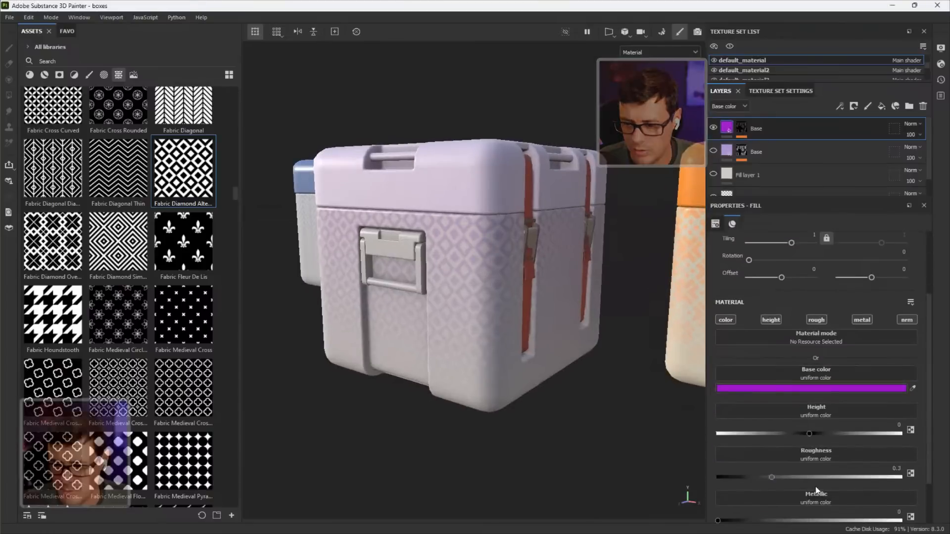
{"action": "scroll", "coordinate": [816, 490], "scroll_direction": "down", "scroll_amount": 2}
{"action": "left_click_drag", "start_coordinate": [742, 491], "coordinate": [833, 491]}
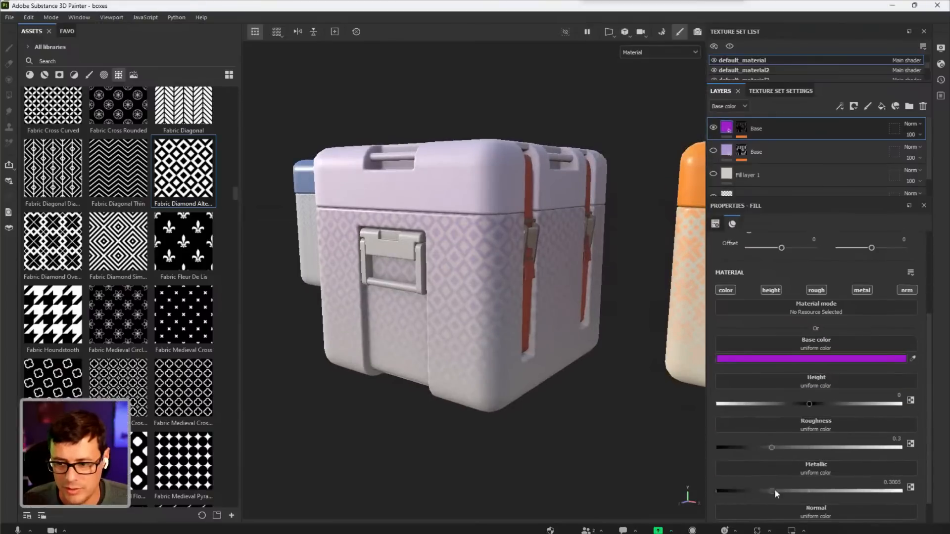
{"action": "left_click_drag", "start_coordinate": [775, 492], "coordinate": [904, 492]}
Examine the metallic diamond pattern on the lilac box and compare it with the orange box's pattern
{"action": "scroll", "coordinate": [477, 302], "scroll_direction": "up", "scroll_amount": 1}
{"action": "mouse_move", "coordinate": [477, 302]}
{"action": "left_mouse_down", "text": "alt"}
{"action": "mouse_move", "coordinate": [513, 272]}
{"action": "mouse_move", "coordinate": [491, 260]}
{"action": "mouse_move", "coordinate": [477, 292]}
{"action": "left_mouse_up", "text": "alt"}
{"action": "right_click_drag", "start_coordinate": [477, 292], "coordinate": [515, 297], "text": "alt"}
{"action": "left_click_drag", "start_coordinate": [514, 296], "coordinate": [532, 331], "text": "alt"}
{"action": "right_click_drag", "start_coordinate": [532, 331], "coordinate": [522, 257], "text": "shift"}
{"action": "left_click_drag", "start_coordinate": [522, 256], "coordinate": [499, 283], "text": "alt"}
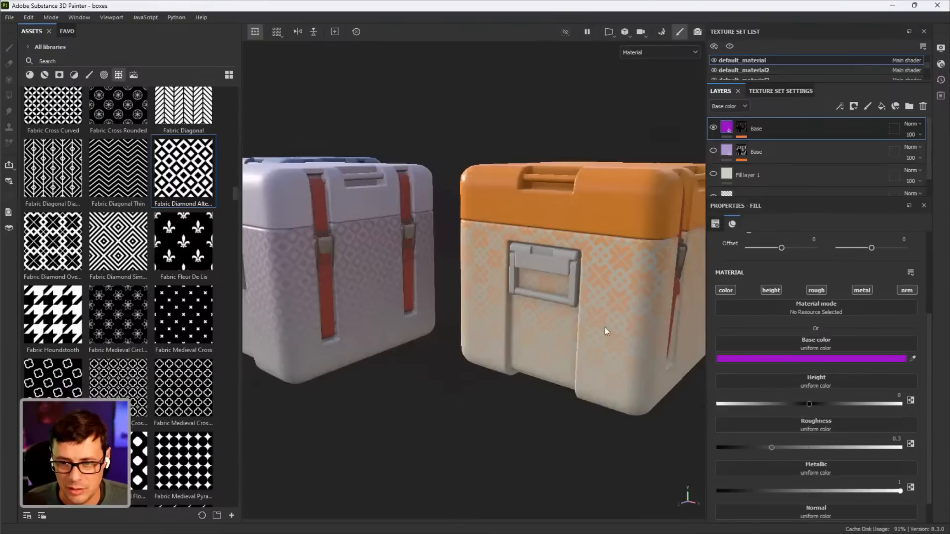
{"action": "left_click_drag", "start_coordinate": [606, 332], "coordinate": [531, 322], "text": "alt"}
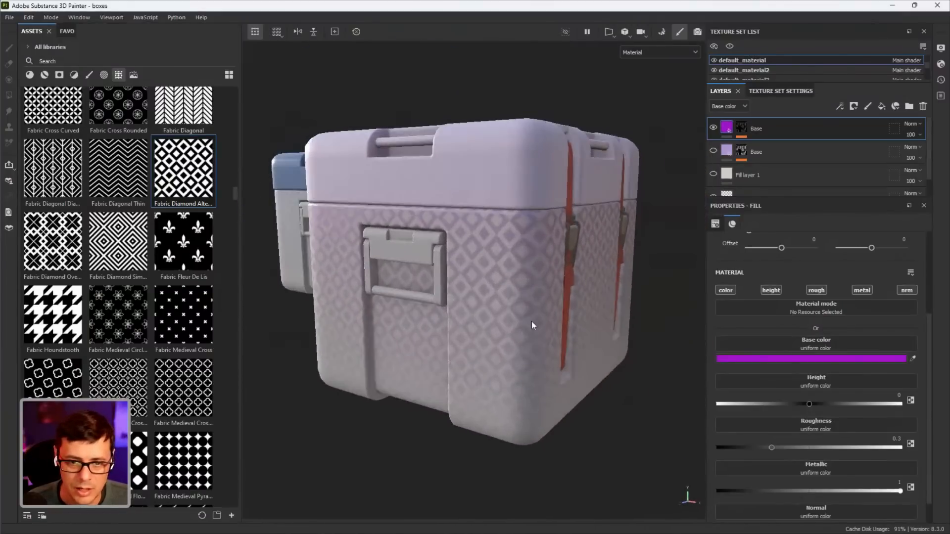
Switch to the handle_001 texture set and show its red Base layer
{"action": "right_click", "coordinate": [413, 250], "text": "ctrl+alt"}
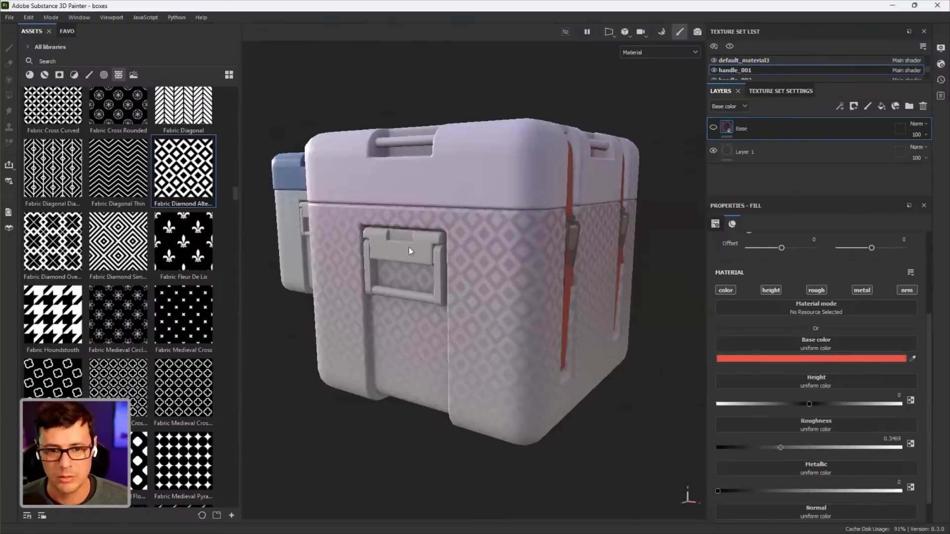
{"action": "left_click", "coordinate": [713, 128]}
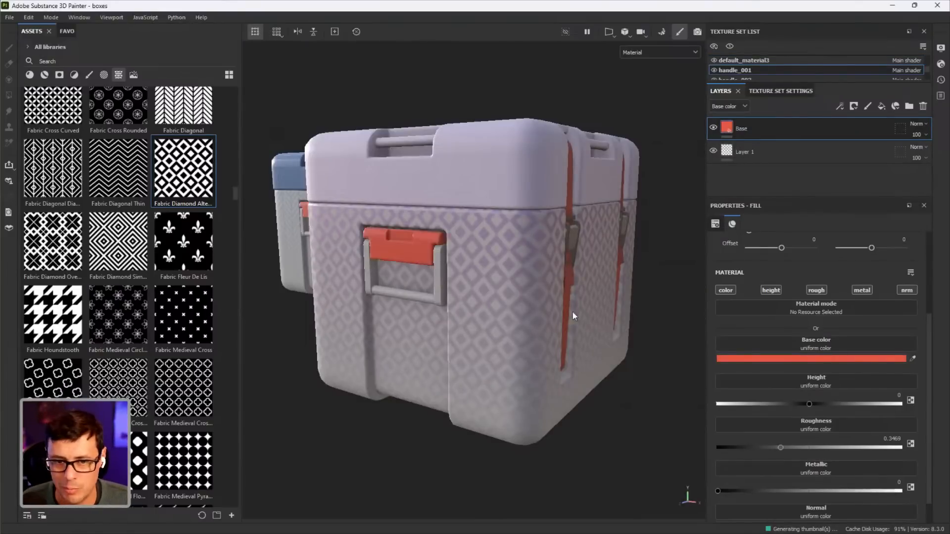
{"action": "right_click_drag", "start_coordinate": [532, 335], "coordinate": [485, 310], "text": "alt"}
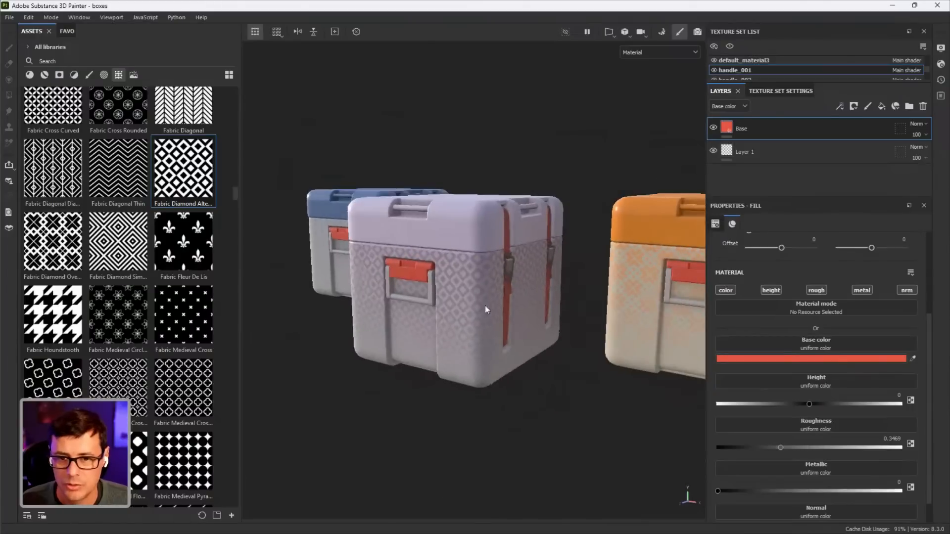
Switch to the handle_003 texture set and show its red Base layer on the box handles
{"action": "right_click", "coordinate": [429, 304], "text": "ctrl+alt"}
{"action": "left_click", "coordinate": [714, 128]}
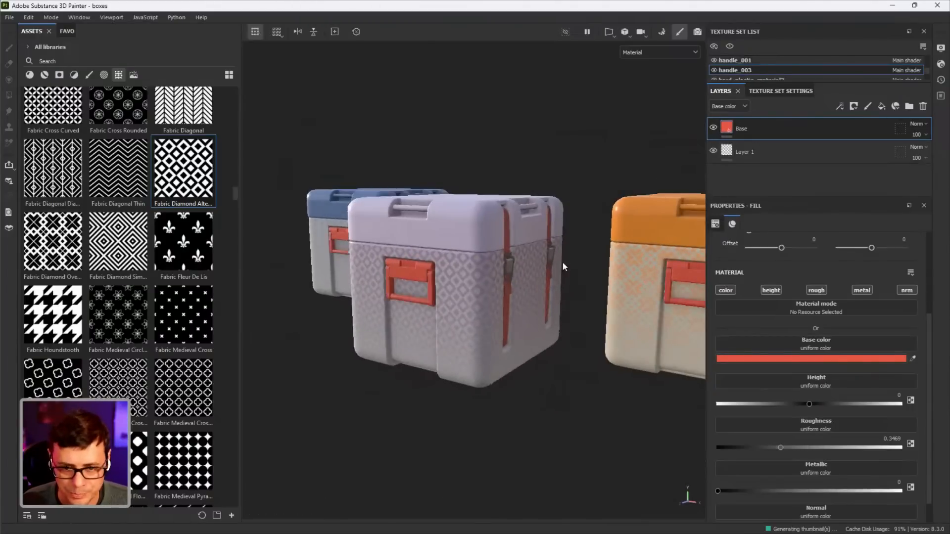
{"action": "scroll", "coordinate": [563, 267], "scroll_direction": "down", "scroll_amount": 3}
{"action": "left_click_drag", "start_coordinate": [563, 268], "coordinate": [422, 163], "text": "alt"}
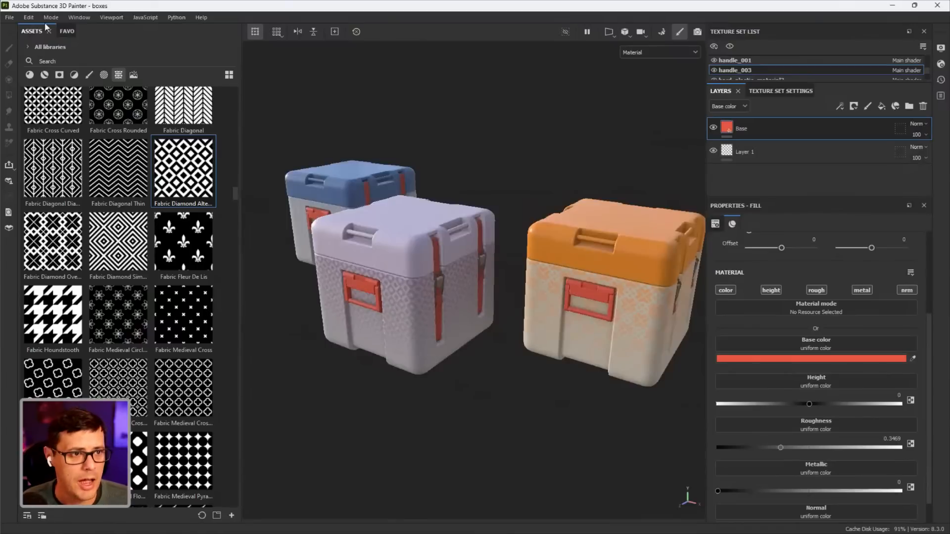
Look up the option for sending the boxes to Substance 3D Stager and switch to the design_scene_v2 scene in Stager
{"action": "left_click", "coordinate": [10, 17]}
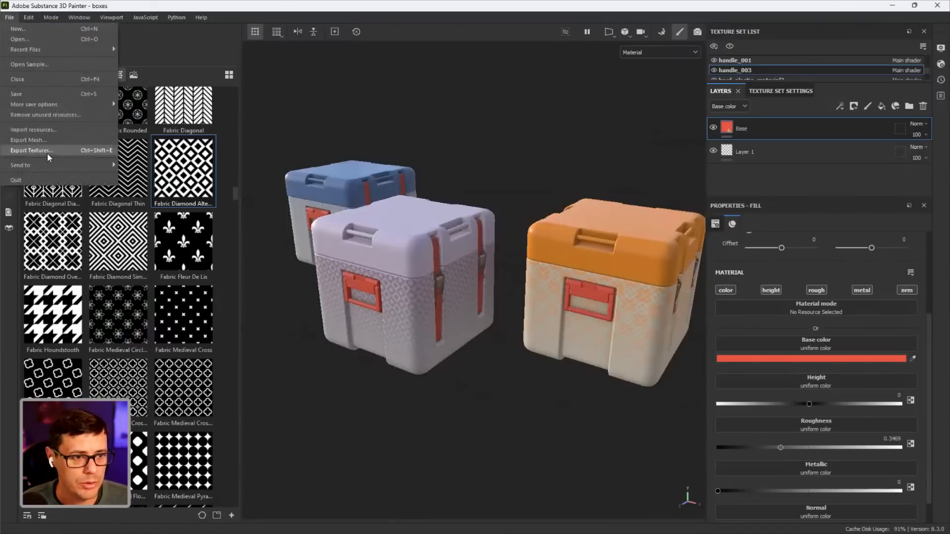
{"action": "mouse_move", "coordinate": [47, 163]}
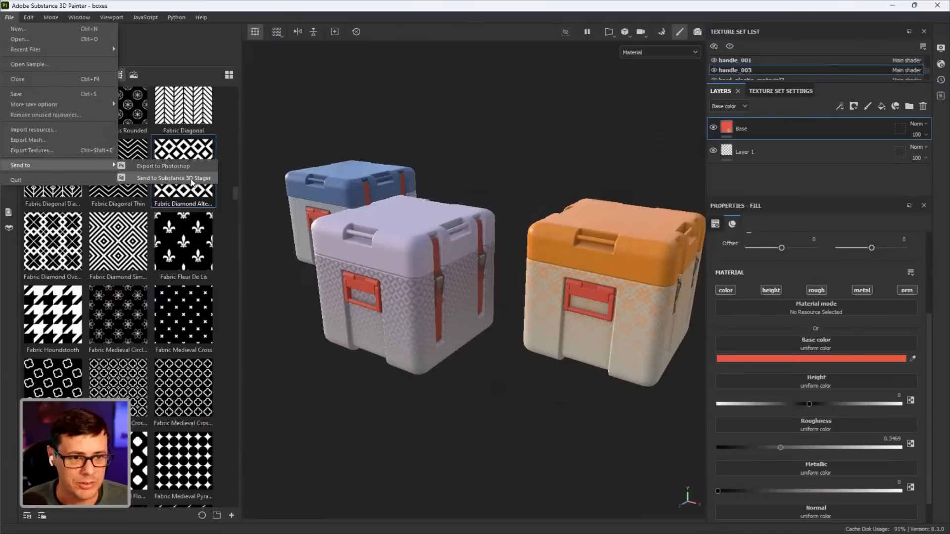
{"action": "left_click", "coordinate": [457, 143]}
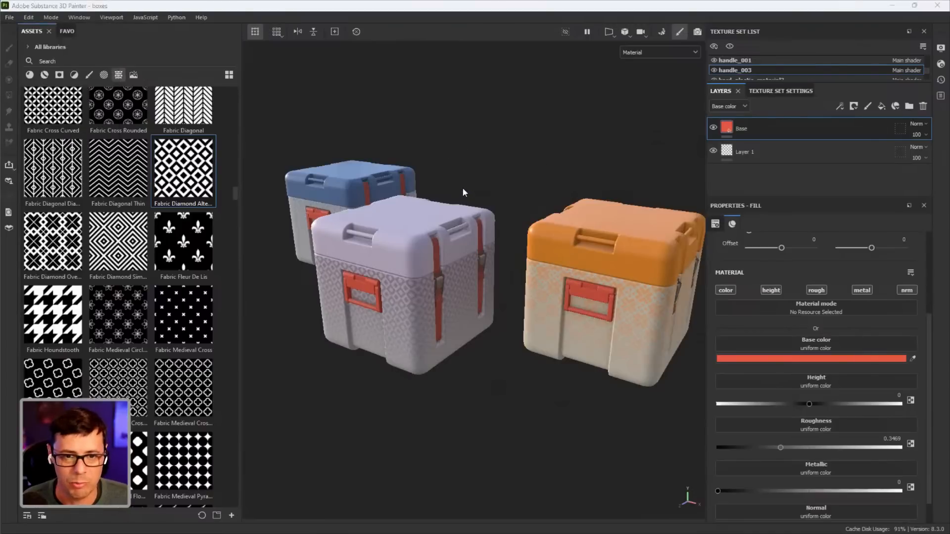
{"action": "key", "text": "alt+Tab"}
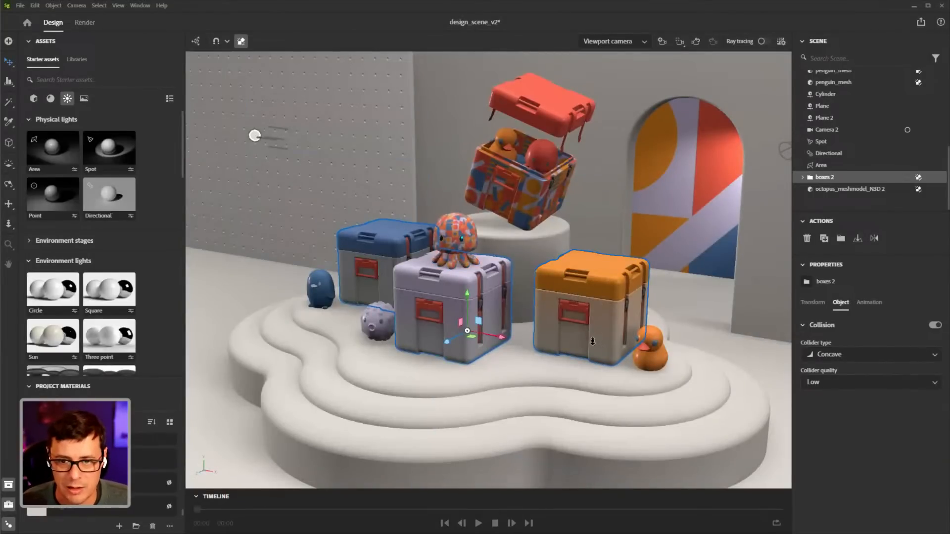
Add a new camera framing the whole platform and arch, with a focal length of 81 mm
{"action": "scroll", "coordinate": [593, 342], "scroll_direction": "down", "scroll_amount": 3}
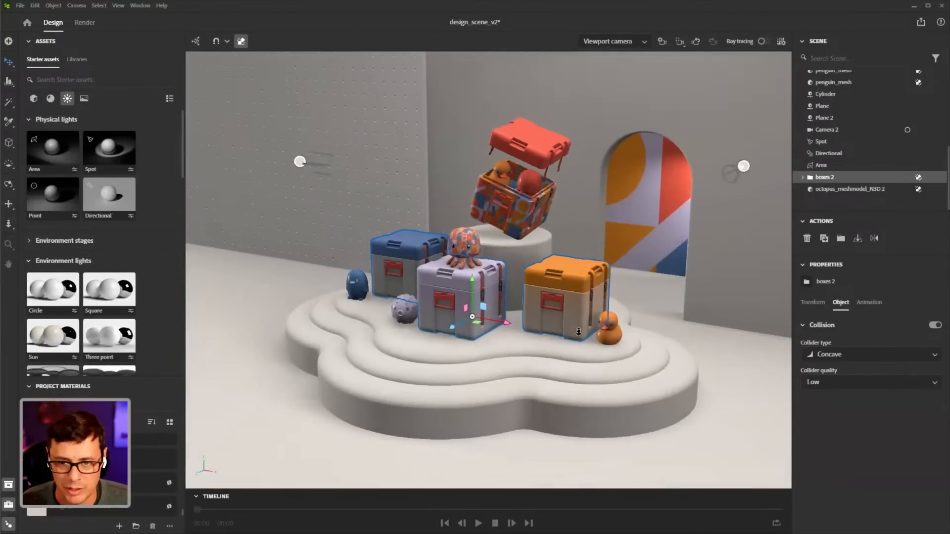
{"action": "left_click", "coordinate": [662, 42]}
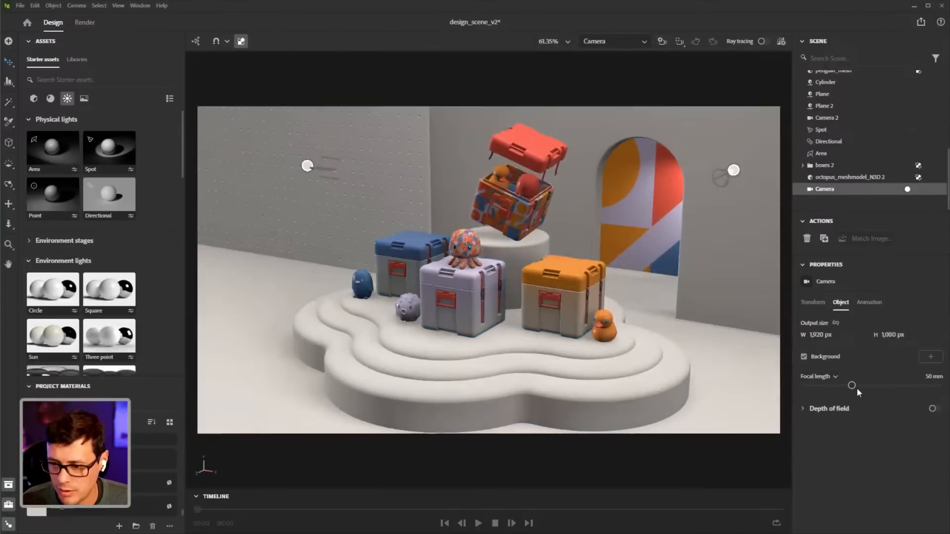
{"action": "left_click_drag", "start_coordinate": [858, 392], "coordinate": [891, 396]}
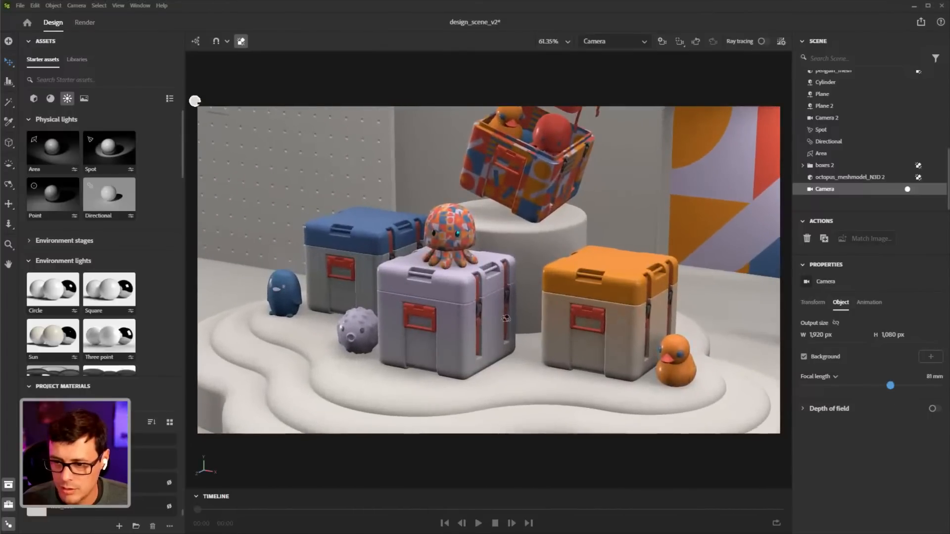
{"action": "scroll", "coordinate": [506, 319], "scroll_direction": "down", "scroll_amount": 5}
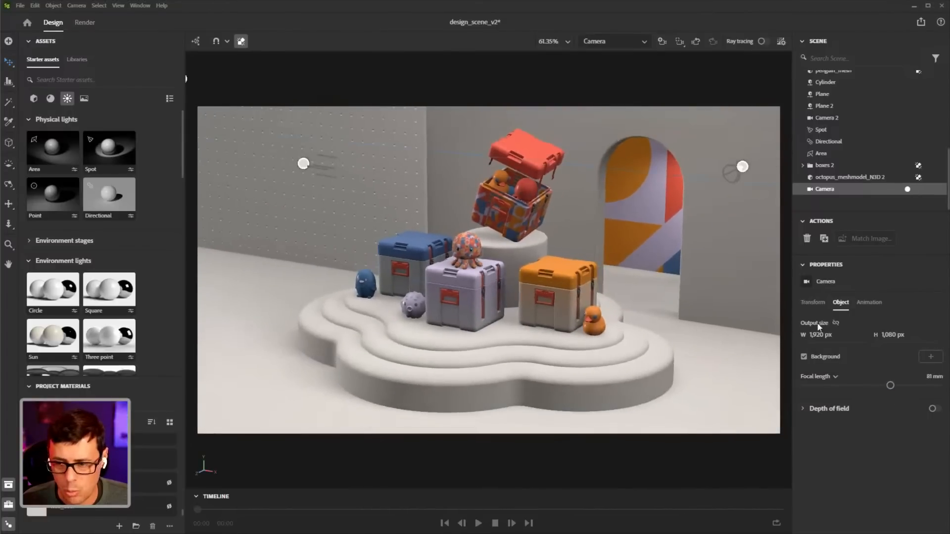
Set the camera's output width to 1080 px and move the camera closer to fit the platform in the square frame
{"action": "left_click", "coordinate": [817, 336]}
{"action": "type", "text": "1080"}
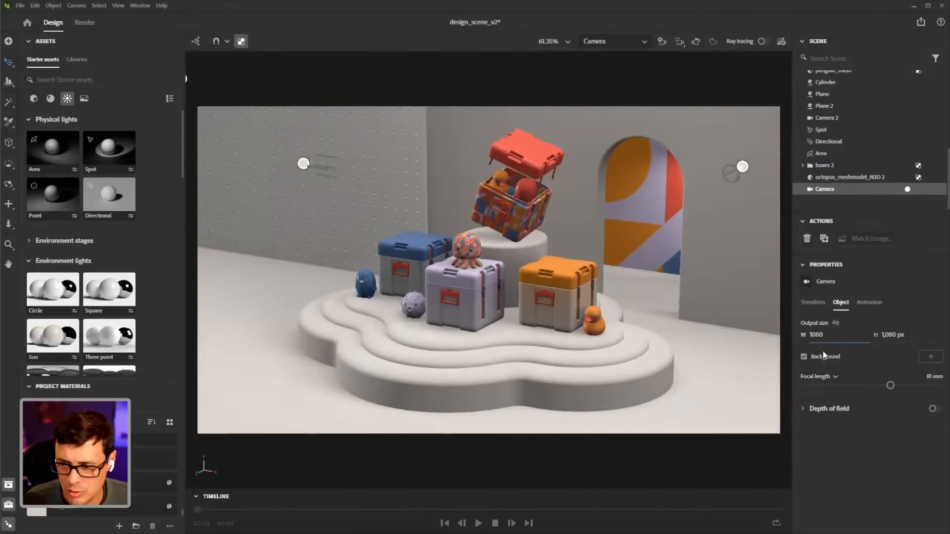
{"action": "key", "text": "Return"}
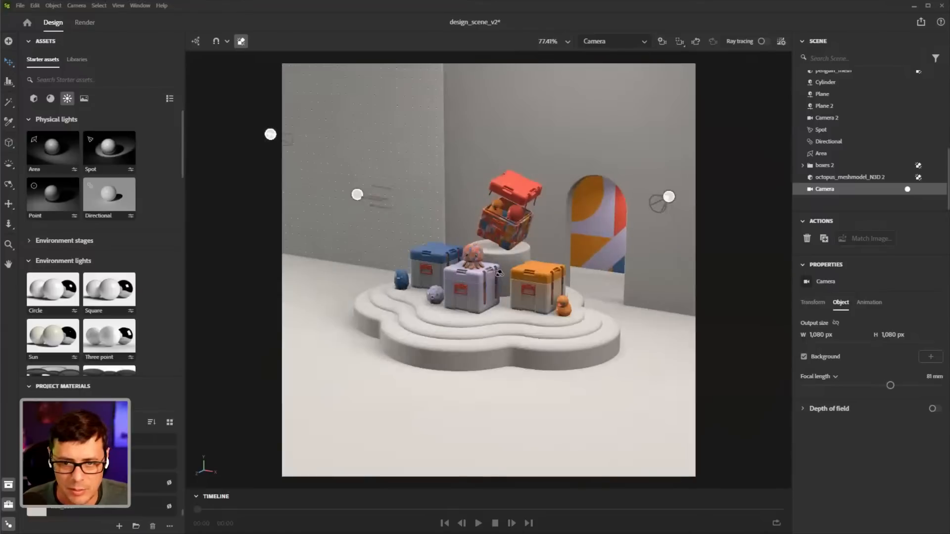
{"action": "scroll", "coordinate": [517, 295], "scroll_direction": "up", "scroll_amount": 4}
{"action": "scroll", "coordinate": [517, 296], "scroll_direction": "down", "scroll_amount": 1}
{"action": "scroll", "coordinate": [517, 295], "scroll_direction": "down", "scroll_amount": 1}
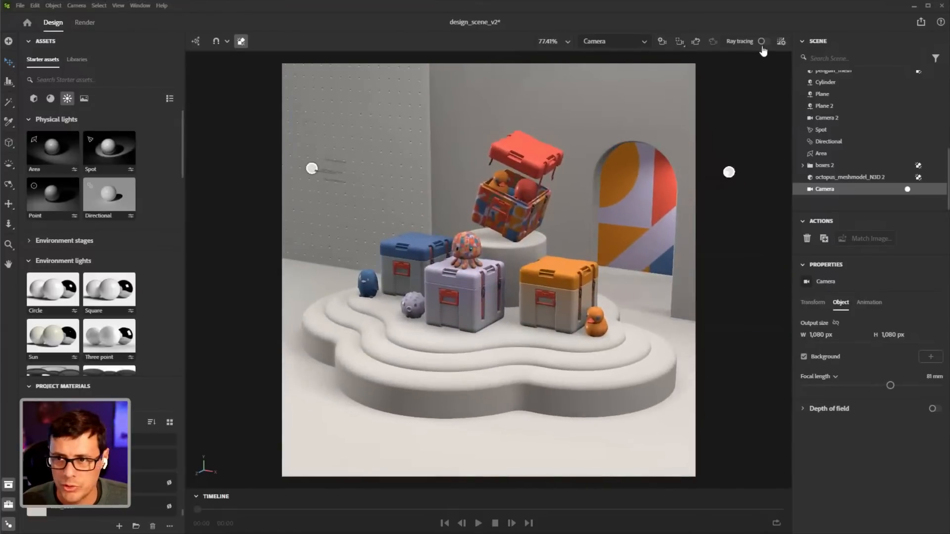